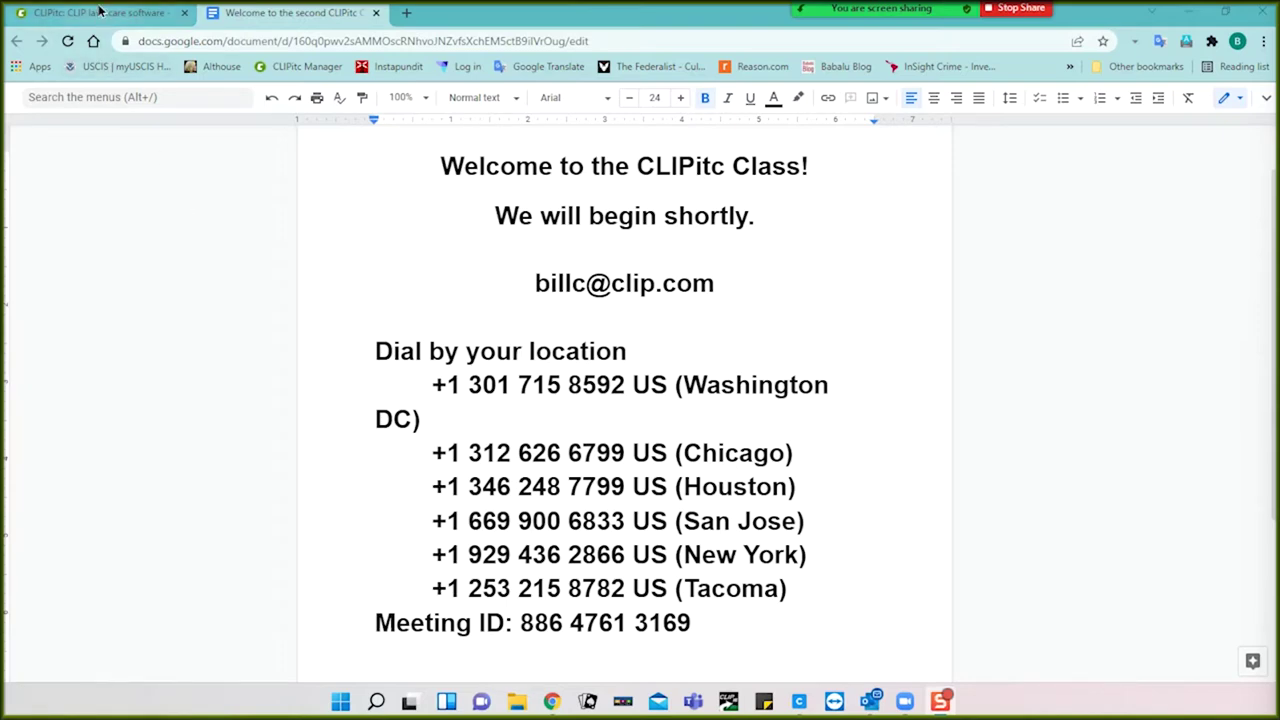
Switch from the Google Docs welcome page to the CLIPitc browser tab
click(100, 13)
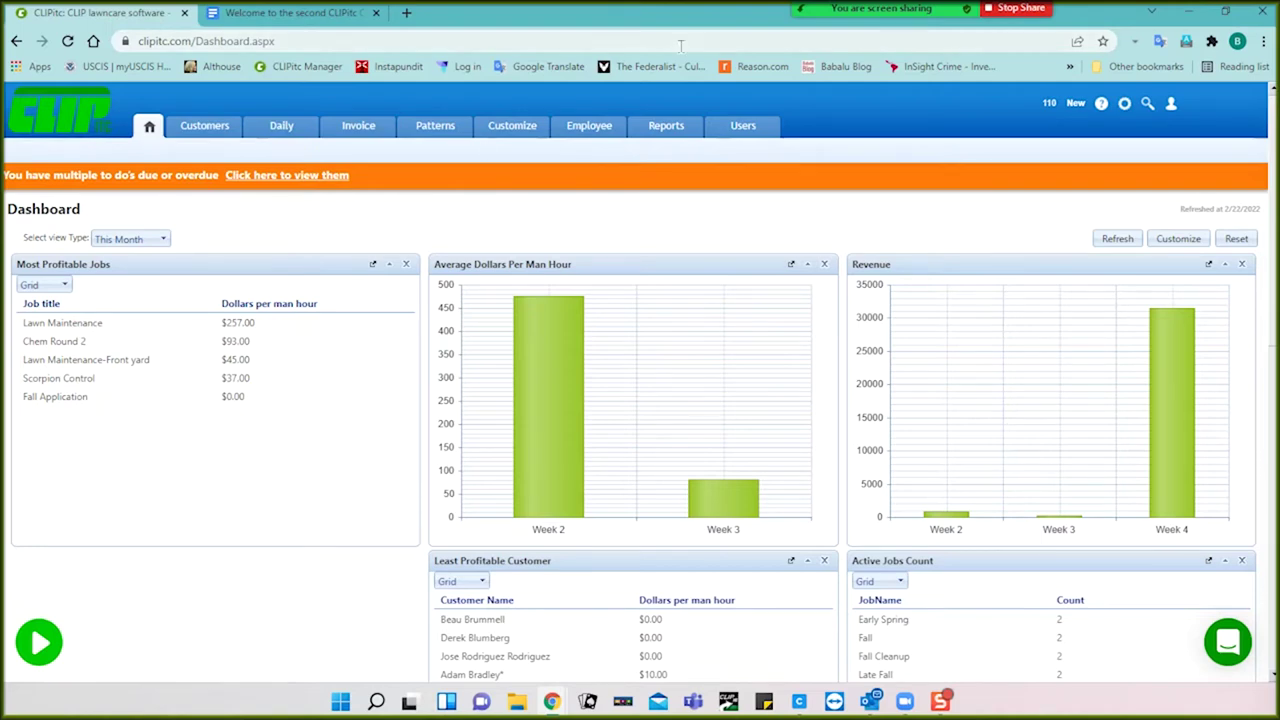
mouse_move(1025, 10)
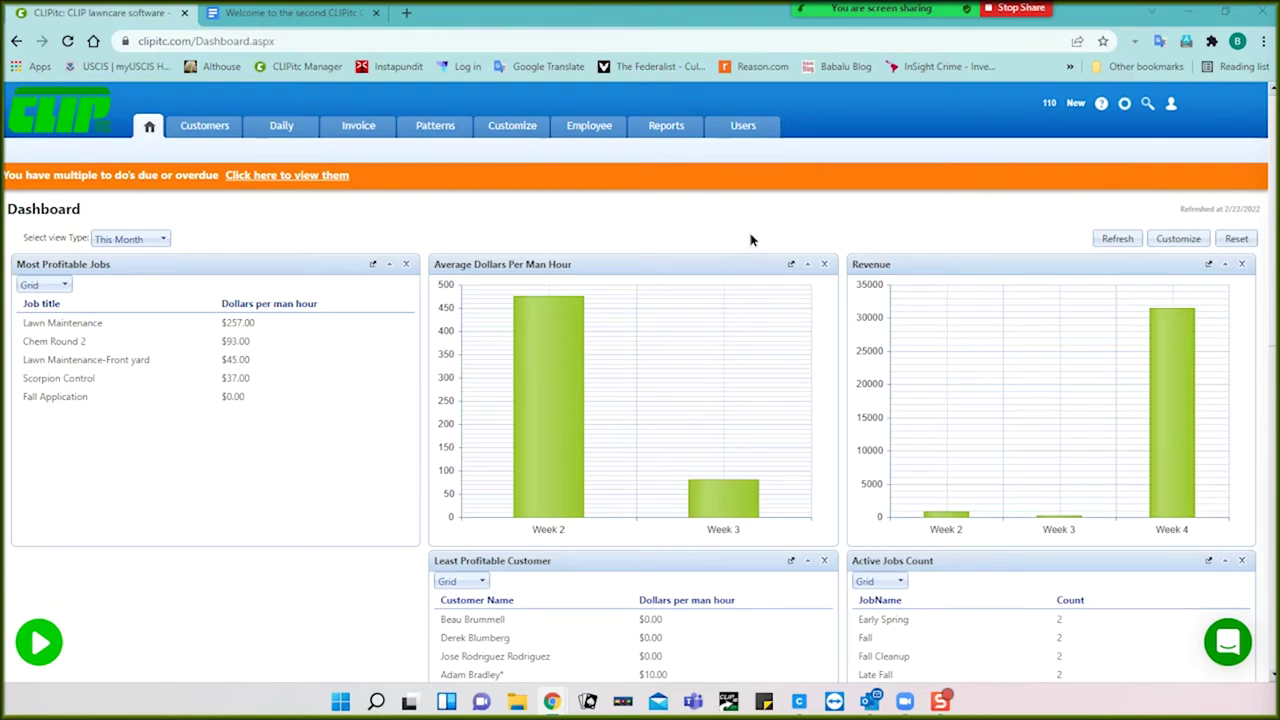
mouse_move(590, 128)
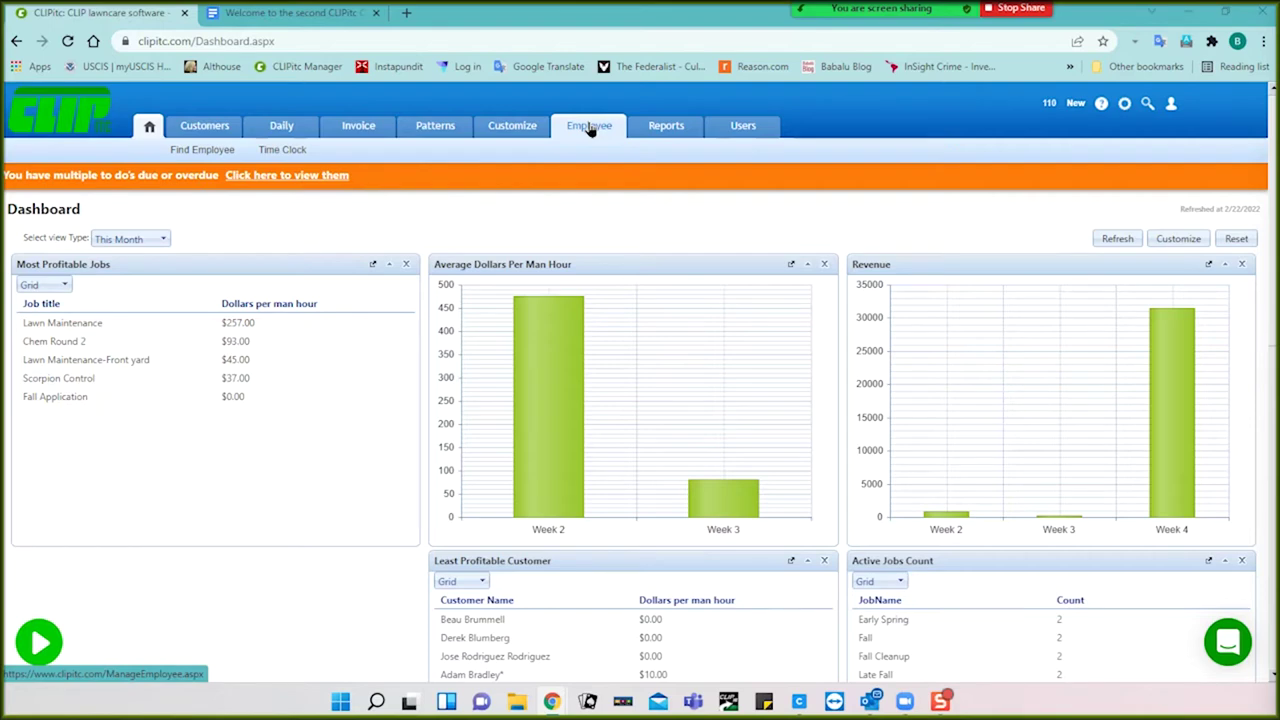
Log back in to CLIPitc with the saved Chrome credentials and open the Employees page
click(587, 131)
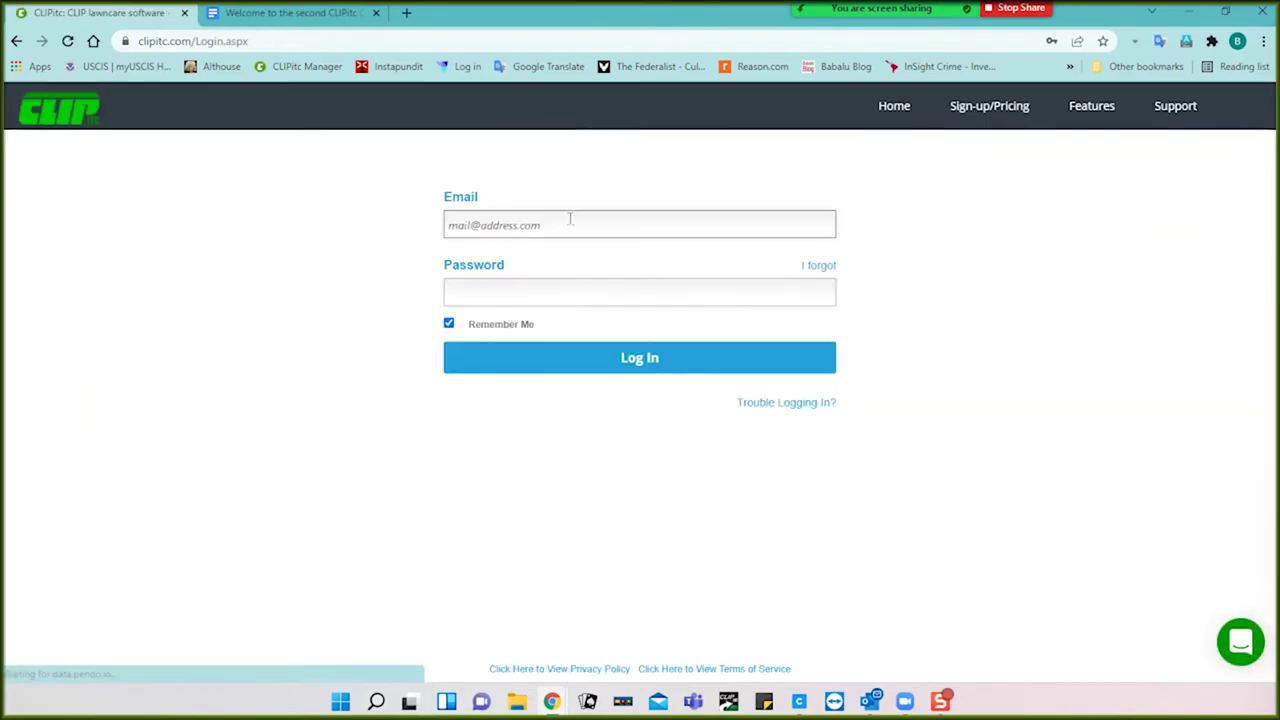
click(570, 222)
click(563, 263)
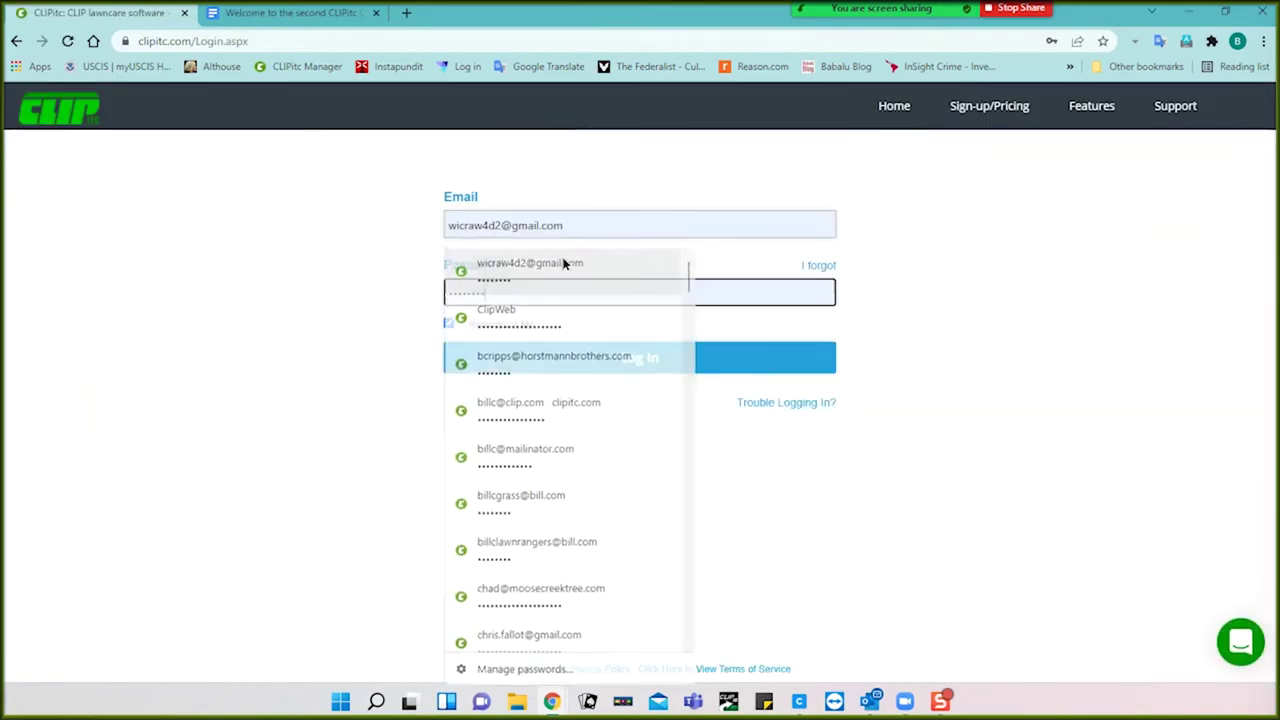
click(632, 357)
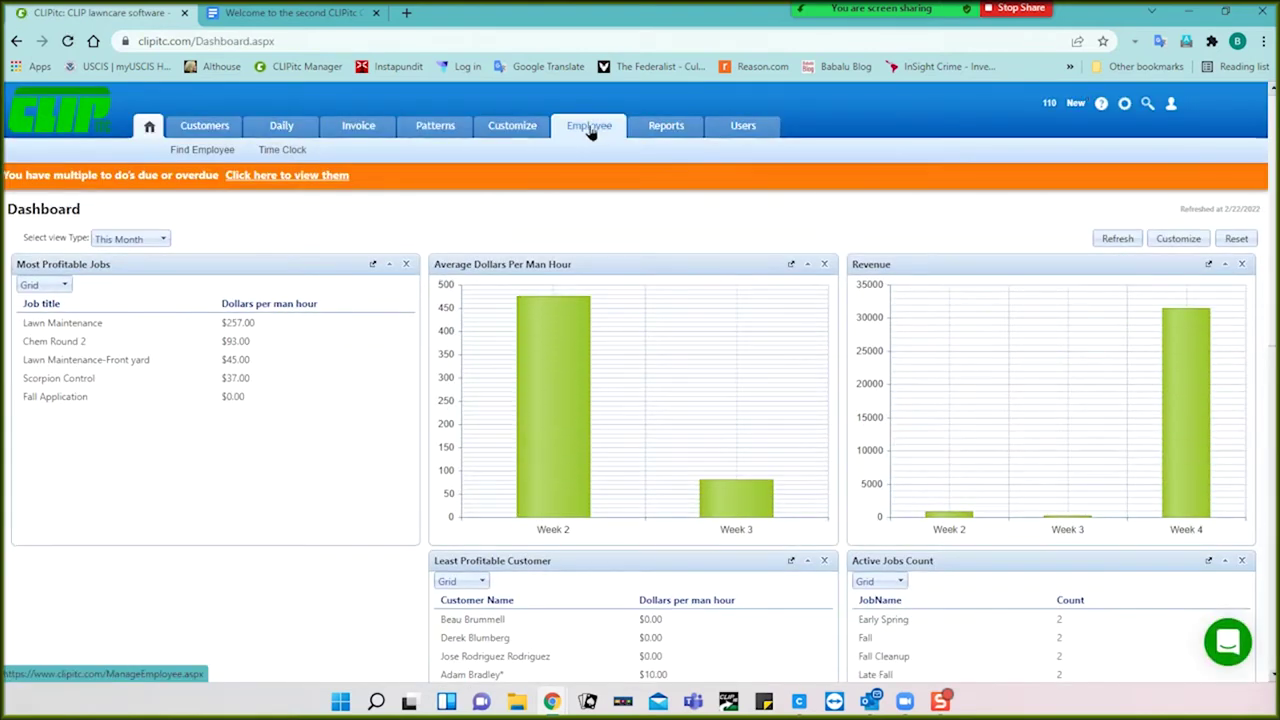
click(590, 133)
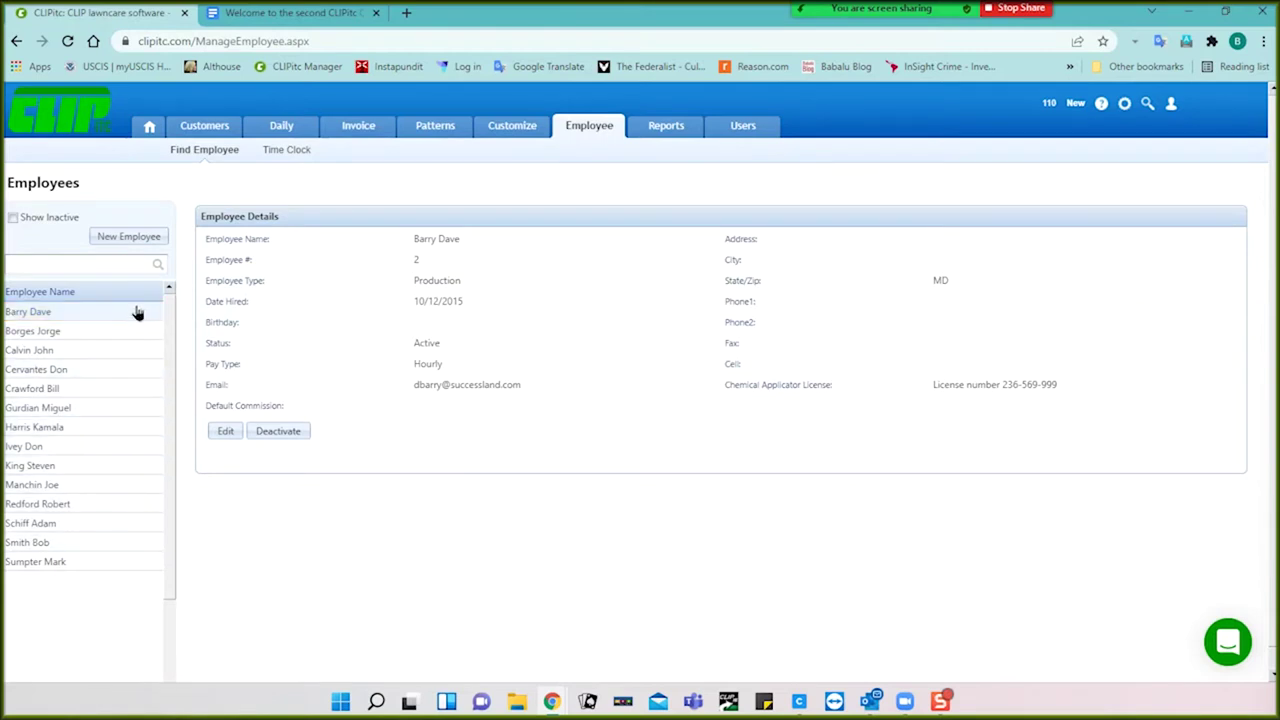
Create a new employee with first and last name and Hourly pay type, and save
click(127, 237)
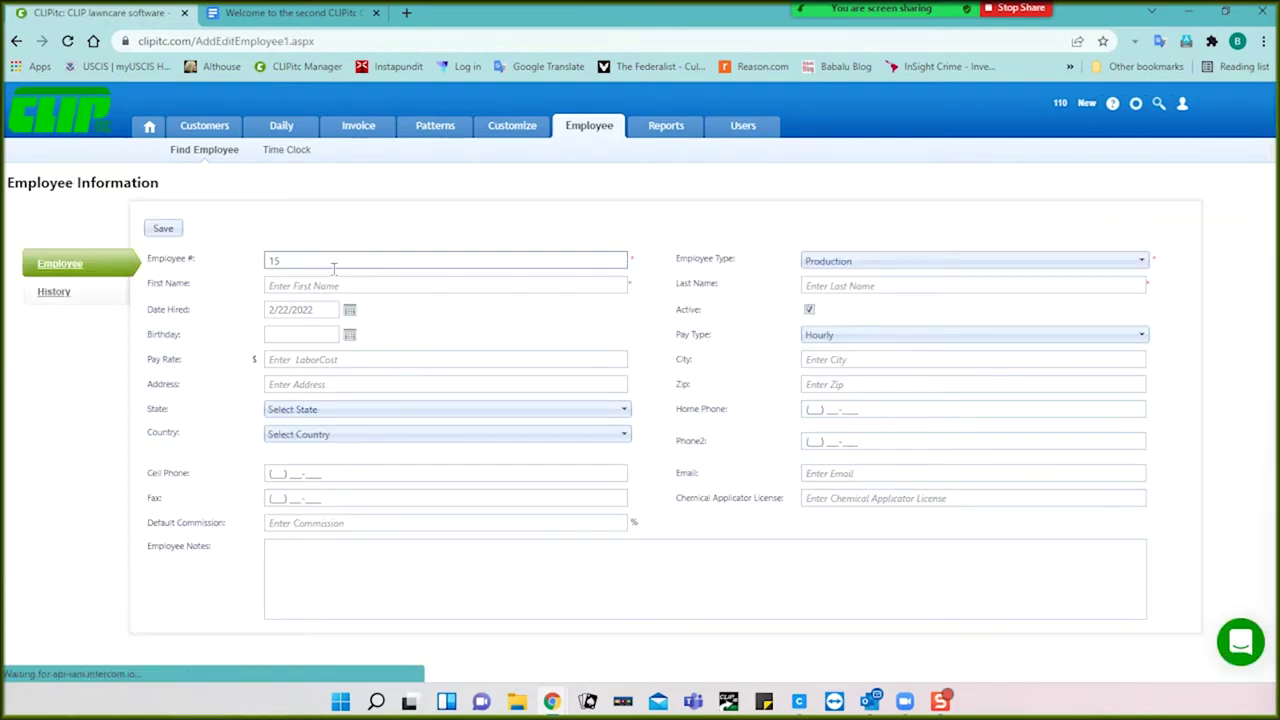
click(341, 283)
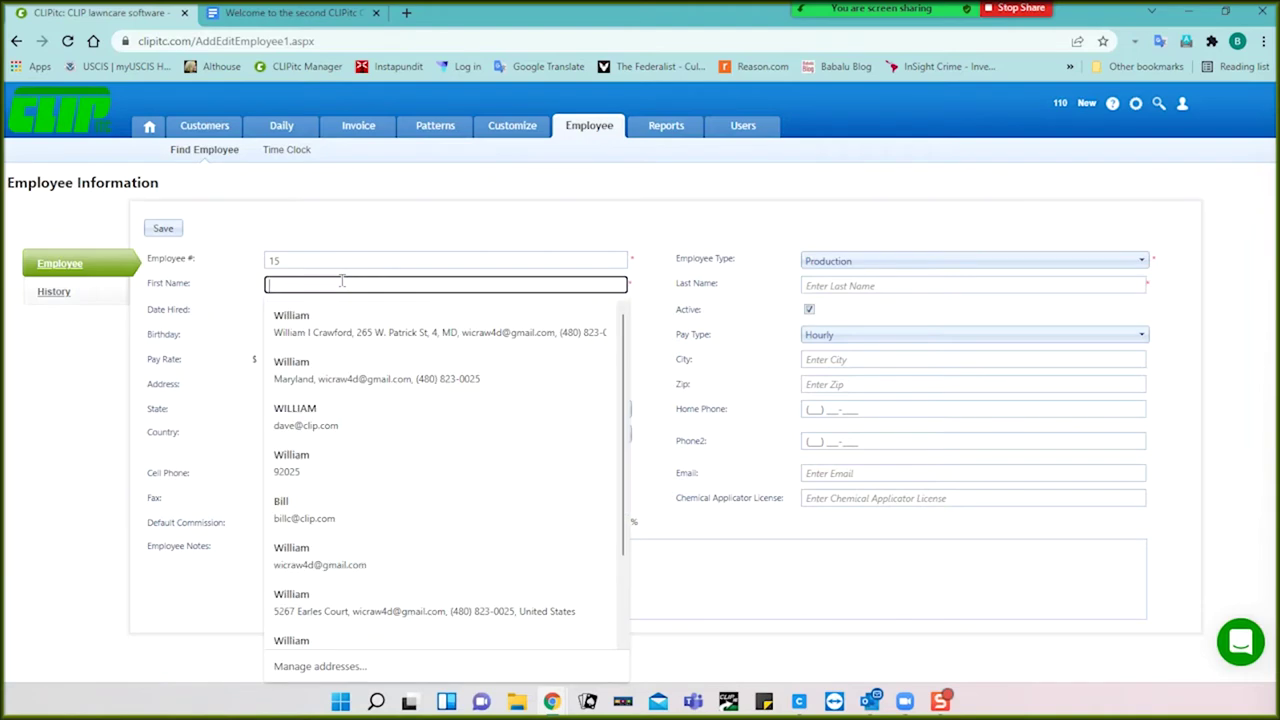
text(James)
key(Tab)
text(Bond)
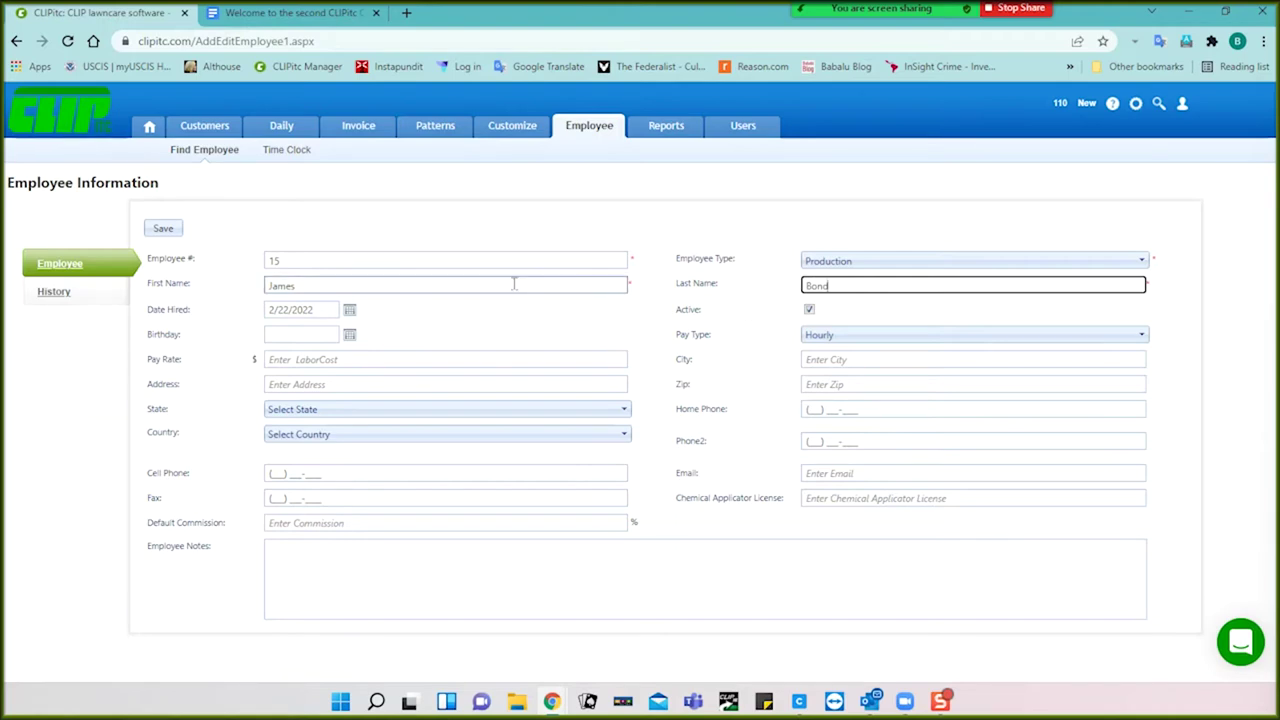
click(508, 355)
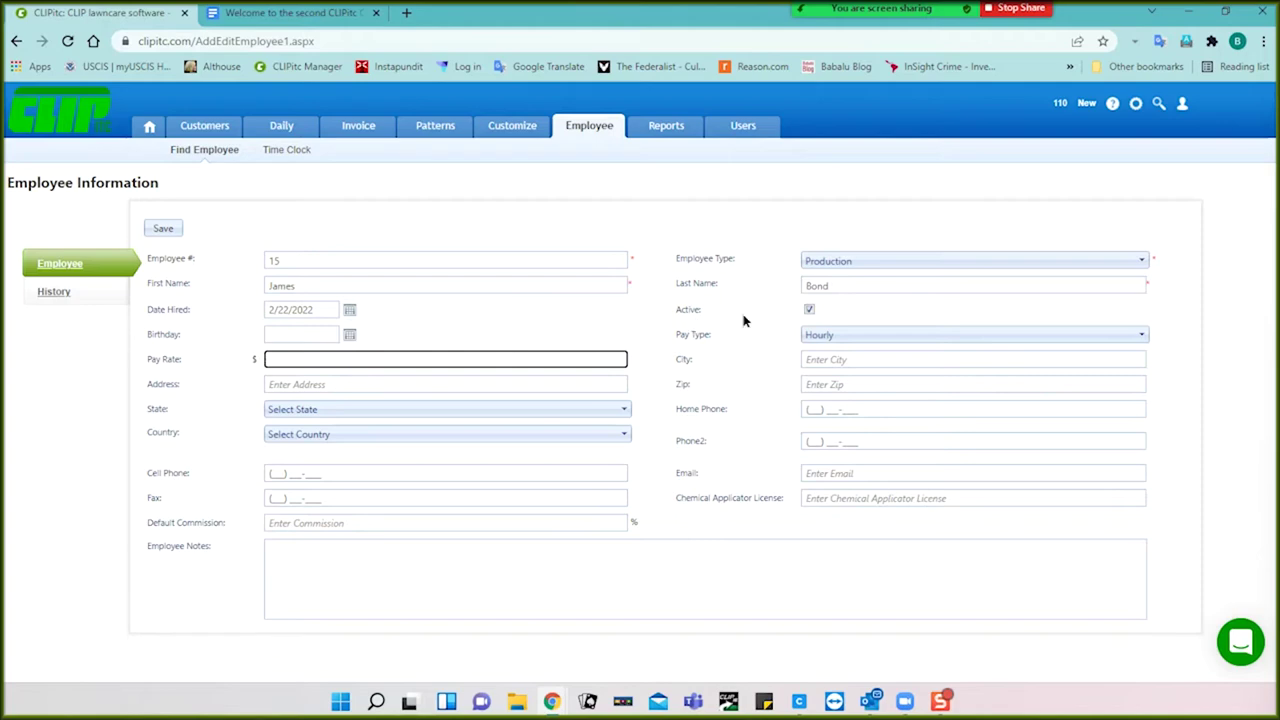
click(817, 336)
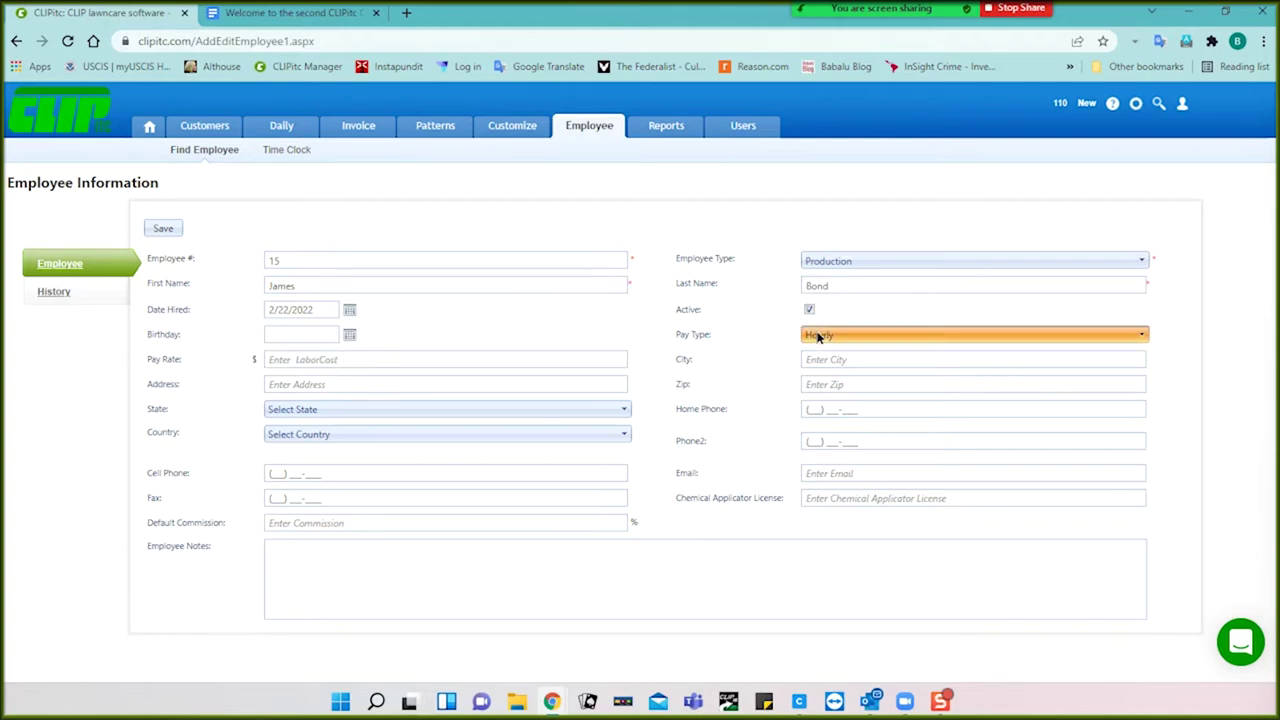
click(756, 351)
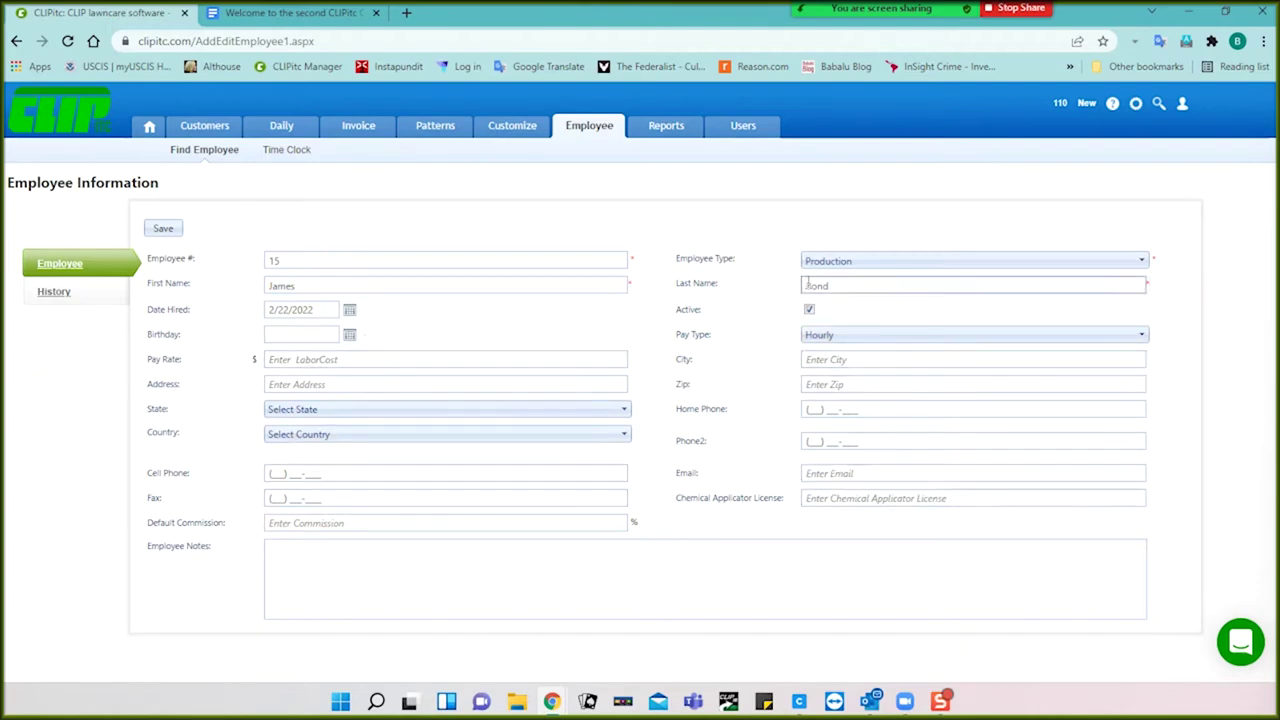
click(163, 229)
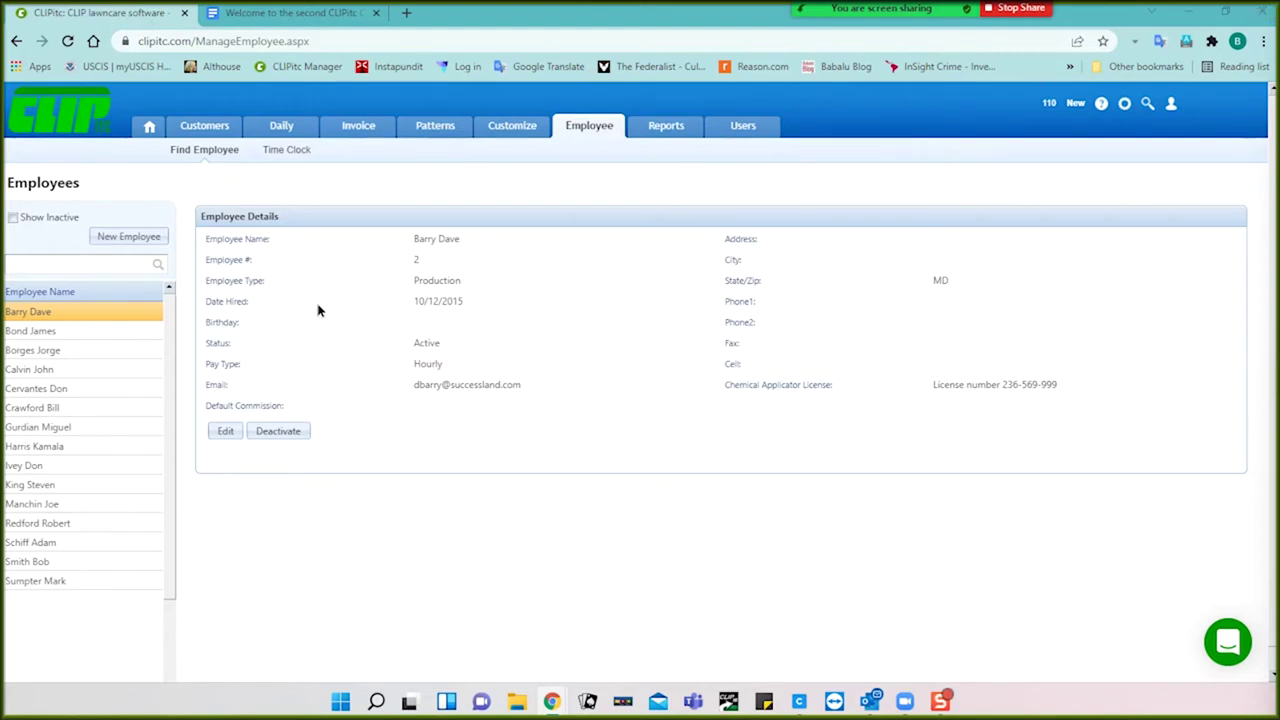
Go to the crew list under customization settings and start a new crew
click(507, 132)
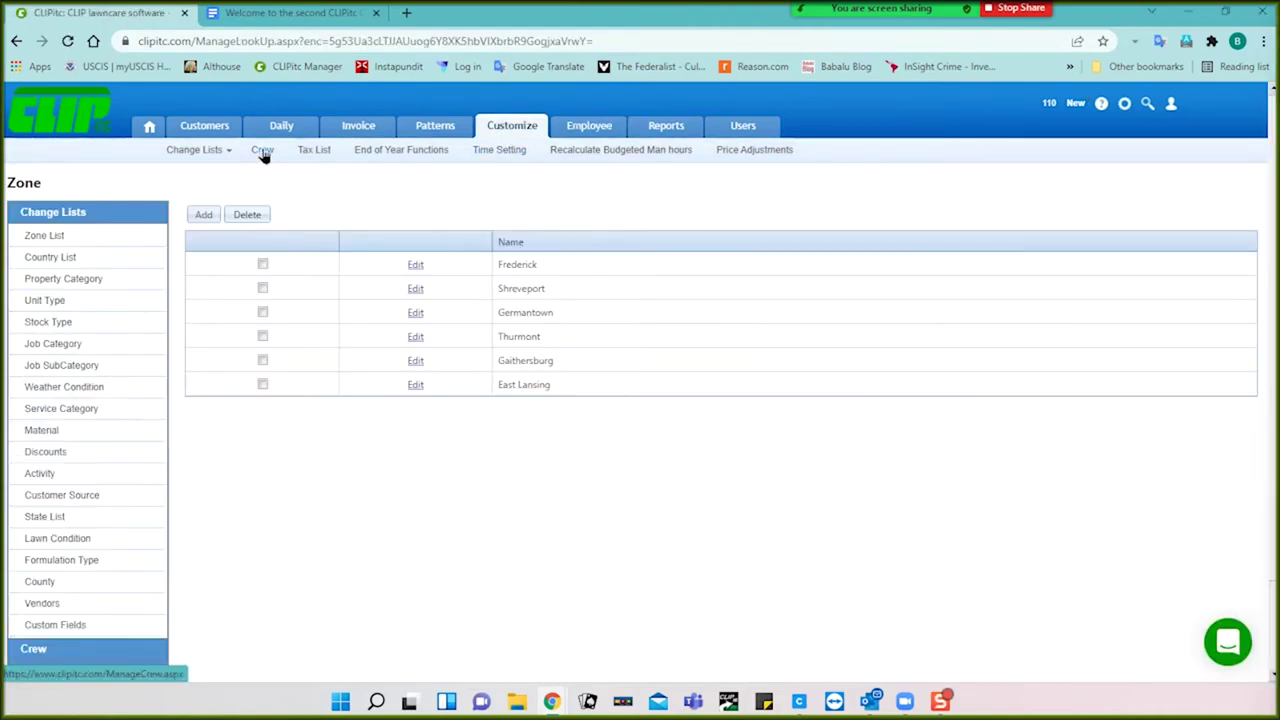
click(266, 155)
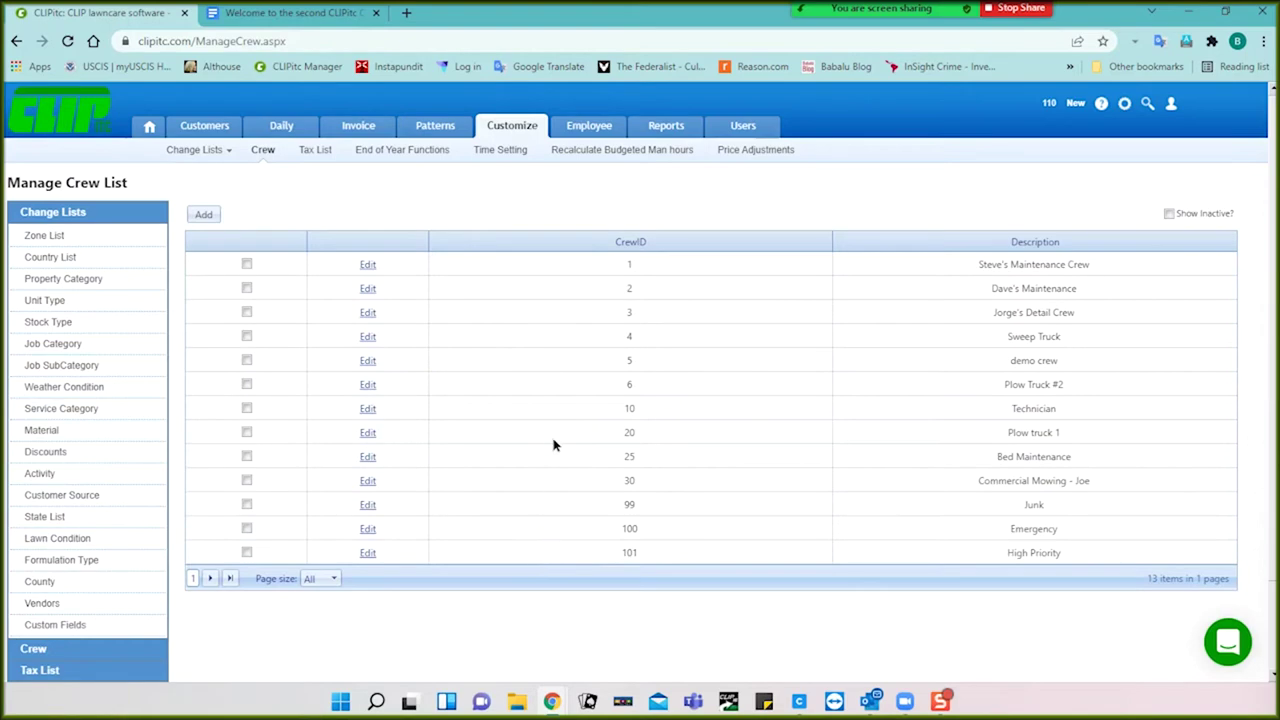
click(205, 215)
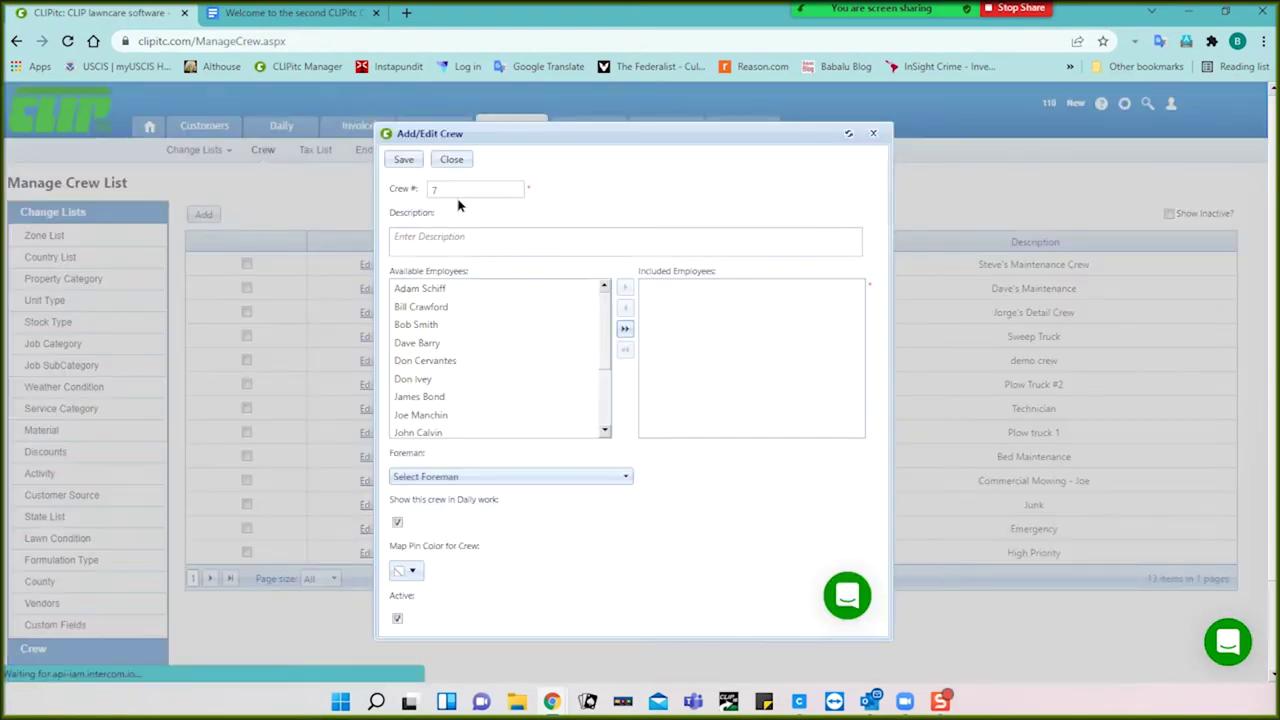
Give the new crew number 7 and the description 'Winter service'
click(433, 186)
text(7)
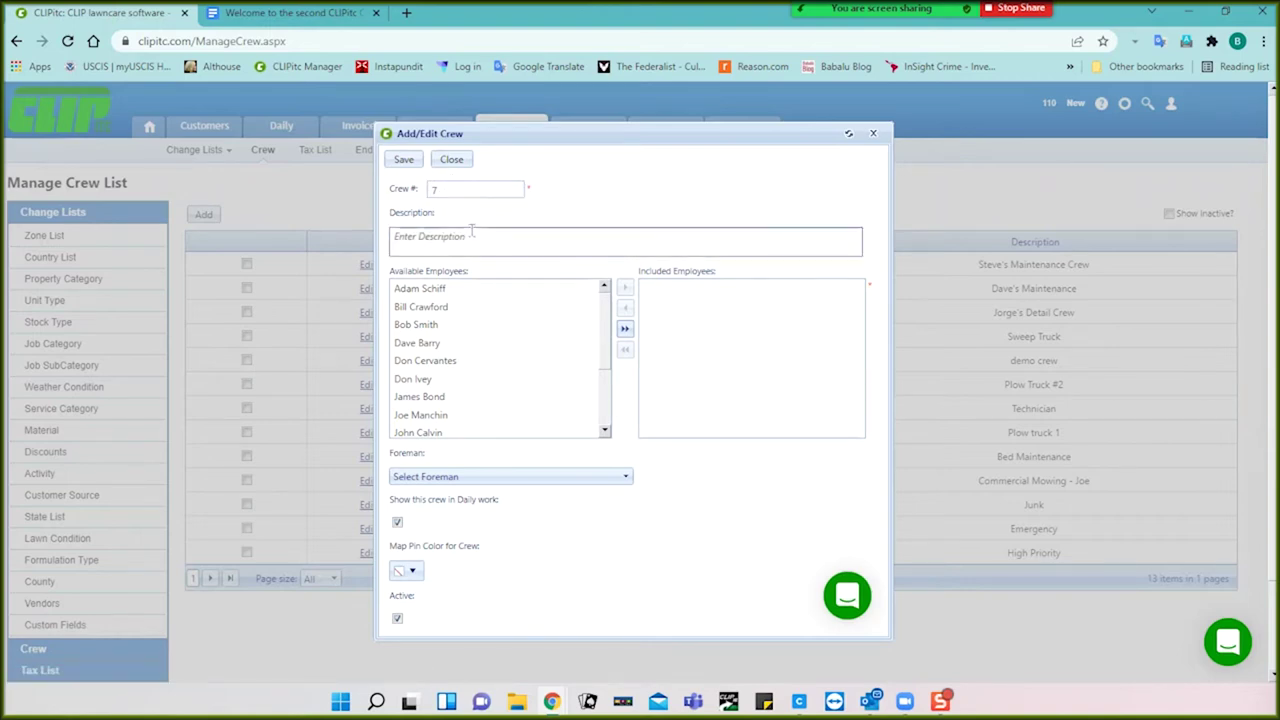
click(471, 236)
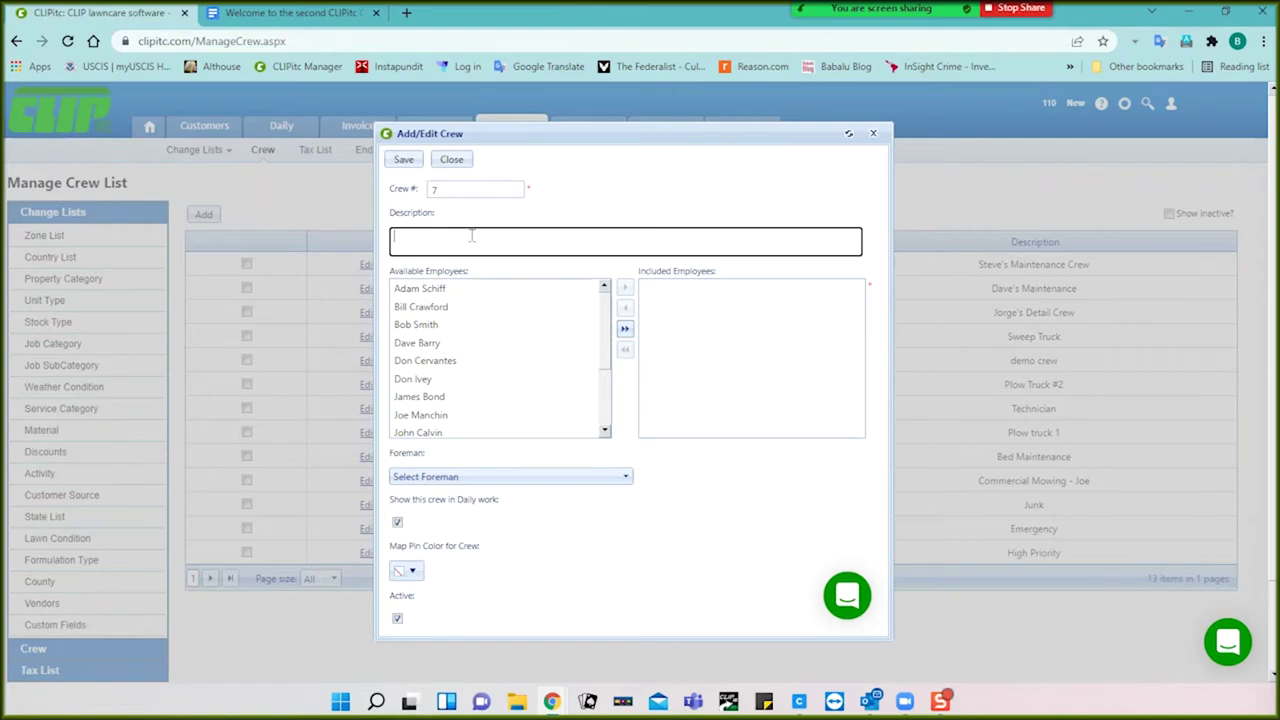
text(Winter service)
key(Tab)
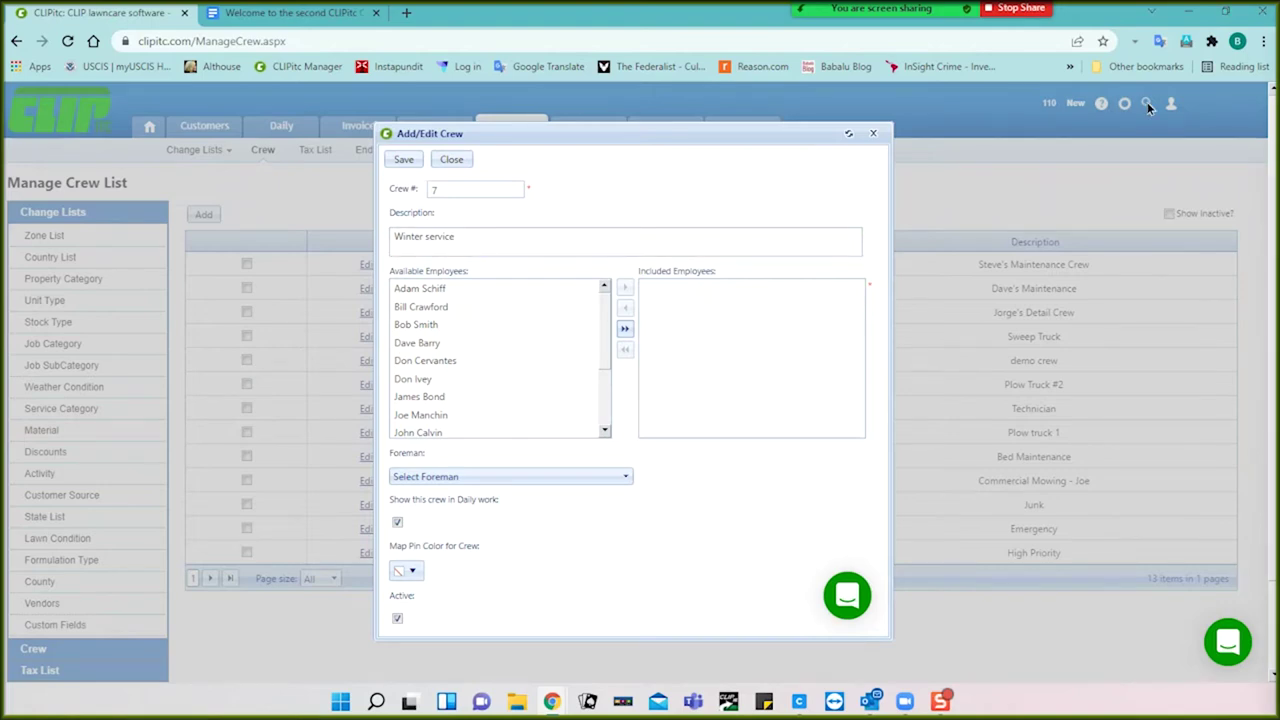
click(488, 241)
key(Tab)
click(462, 237)
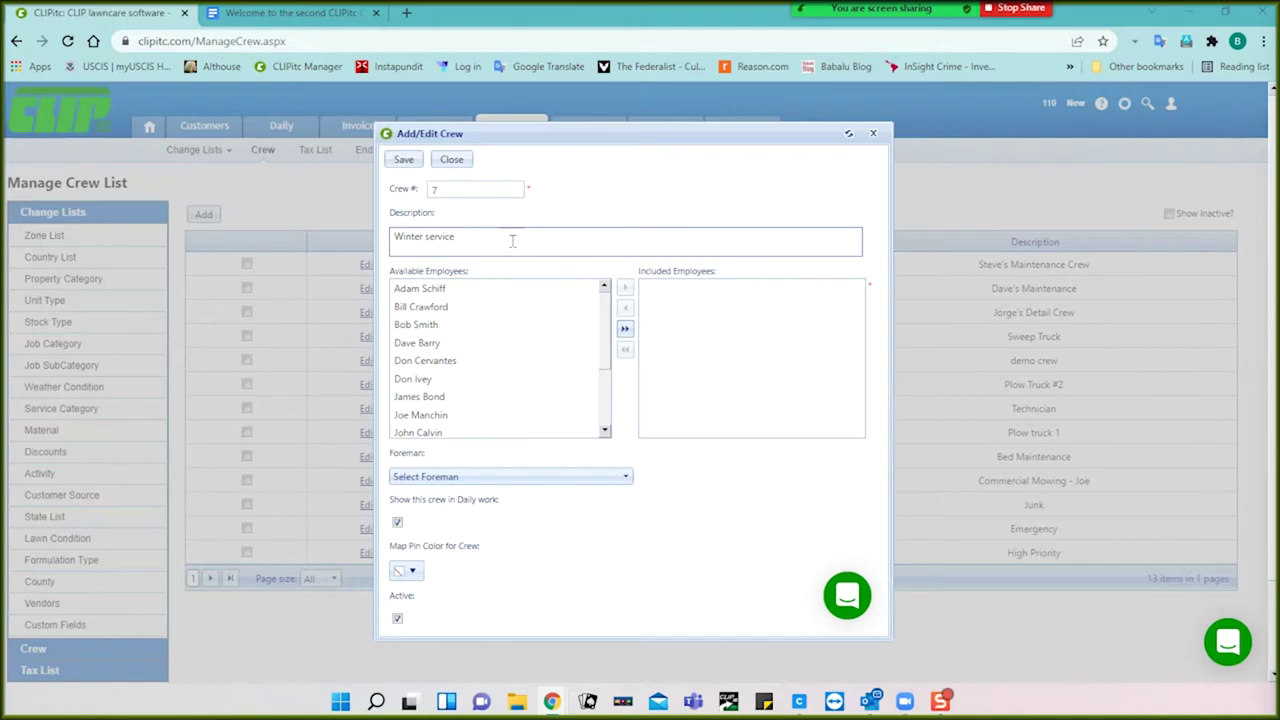
Move three employees from Available Employees into the crew's Included Employees
click(435, 290)
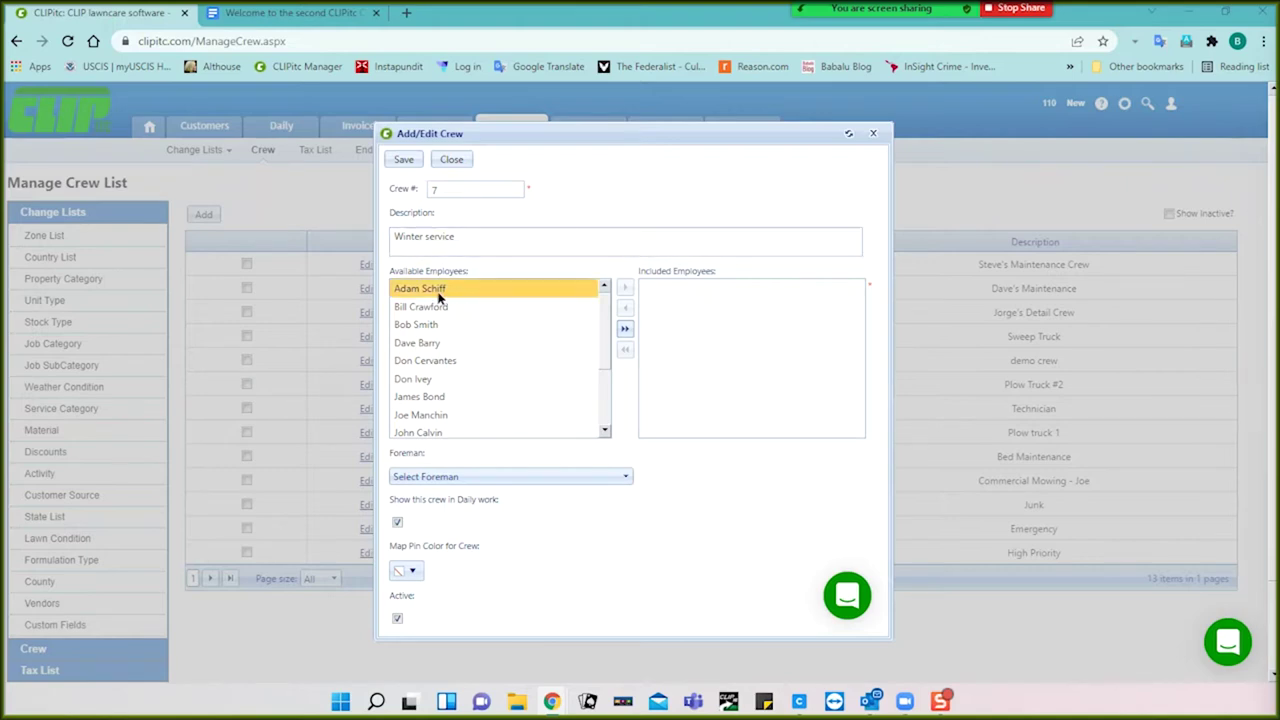
double_click(437, 291)
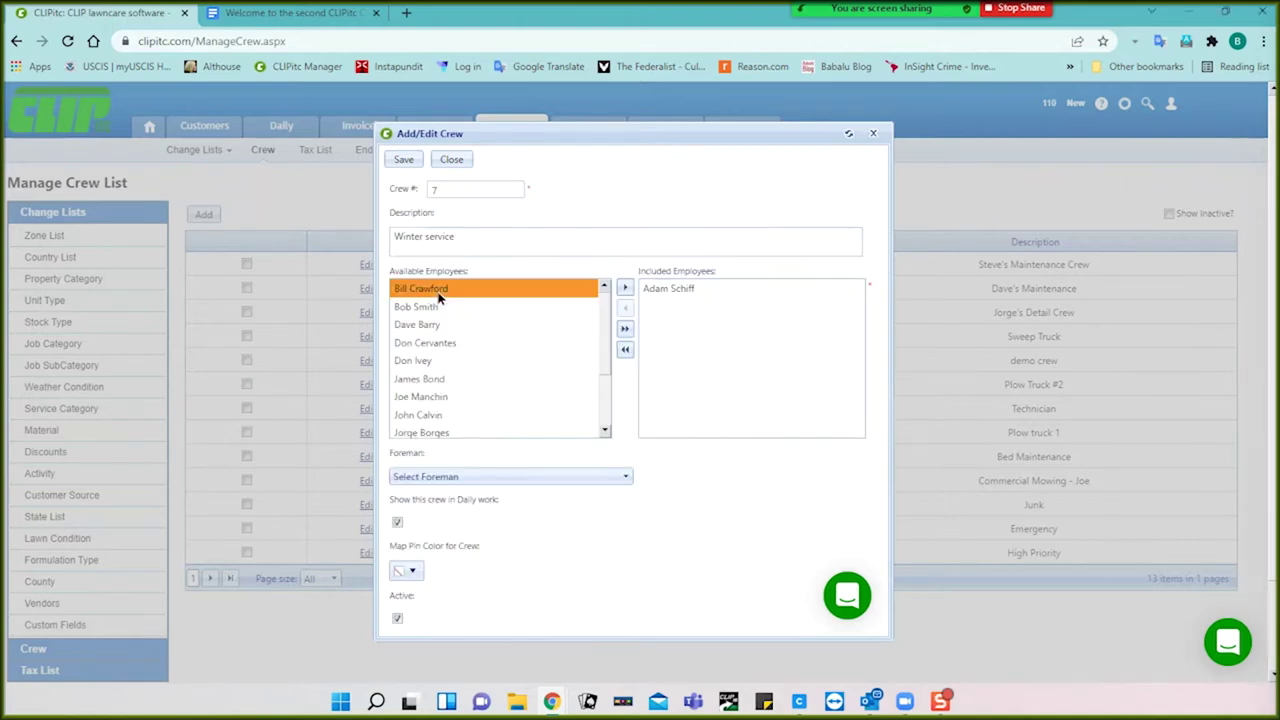
double_click(438, 397)
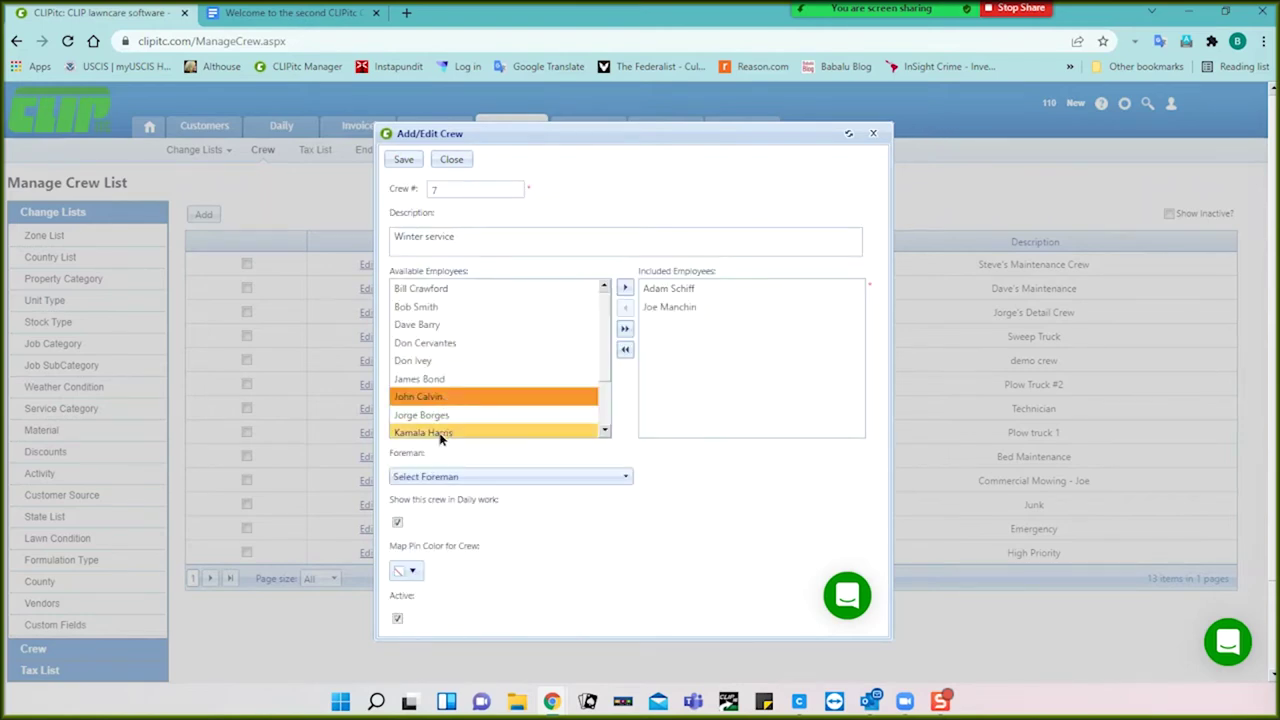
double_click(438, 433)
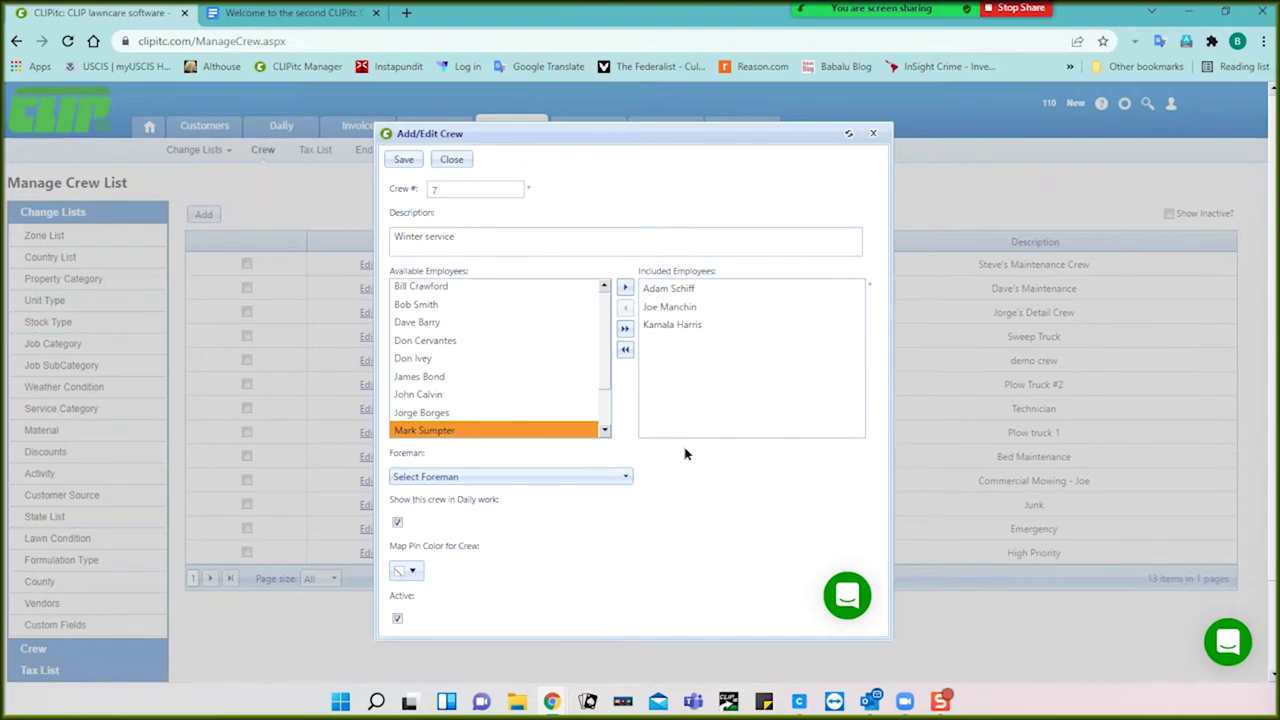
Set the crew's map pin colour to magenta and apply it
scroll(685, 454, down, 2)
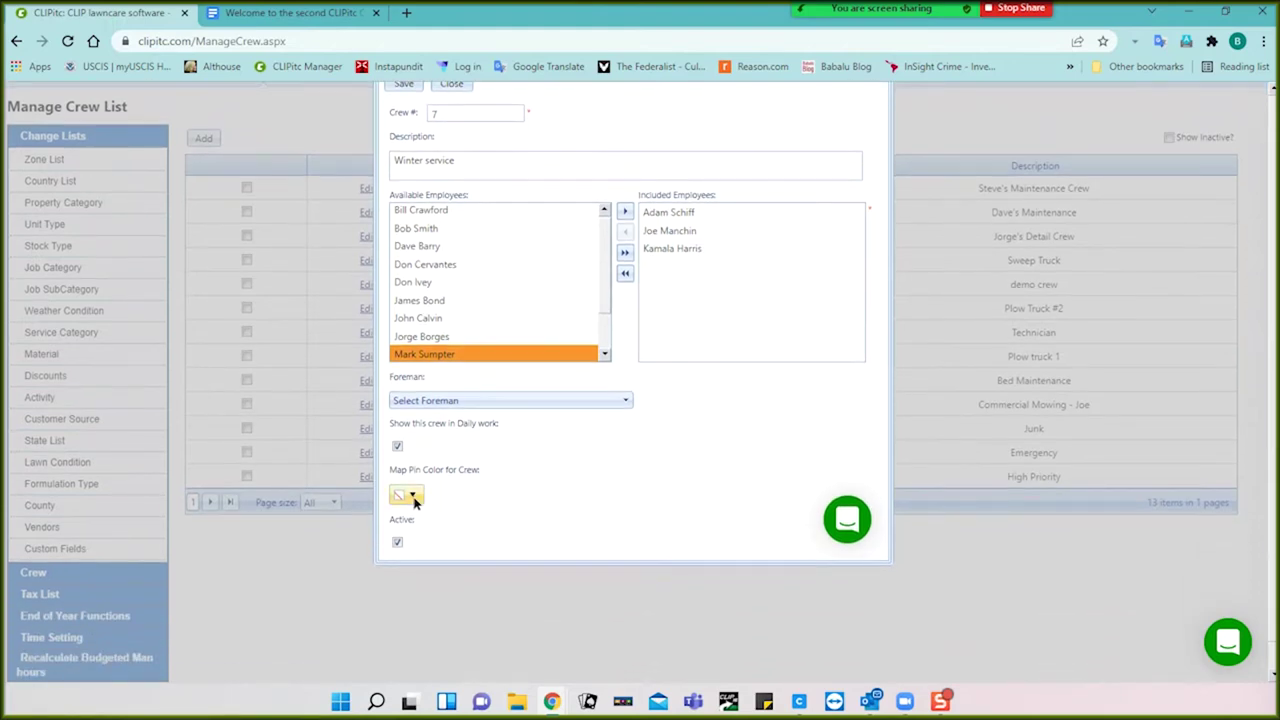
click(408, 494)
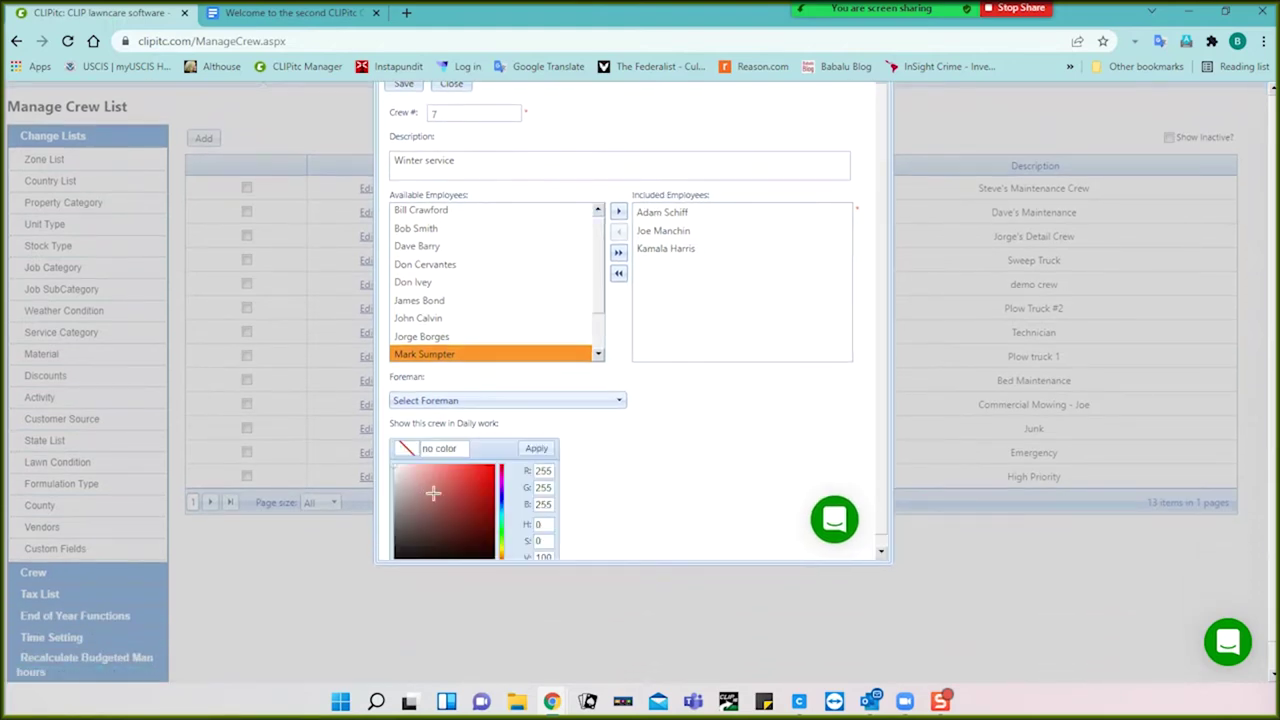
click(503, 482)
click(482, 487)
click(535, 450)
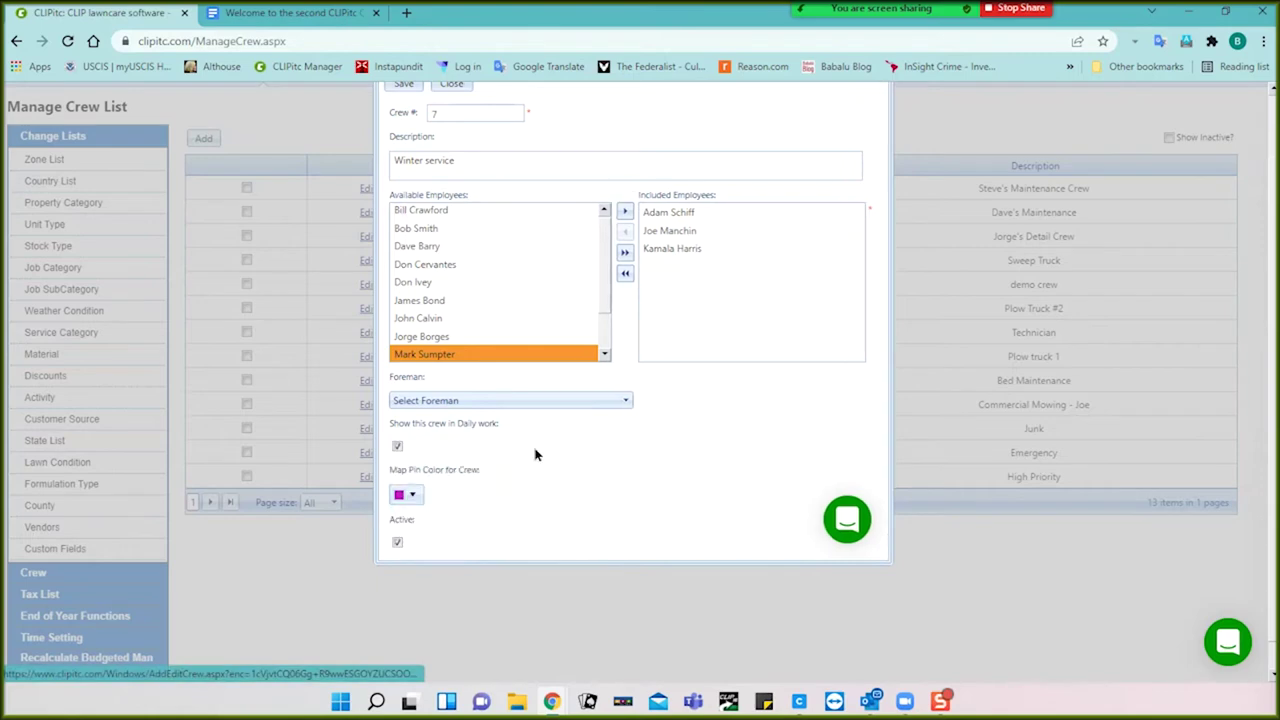
scroll(535, 455, down, 1)
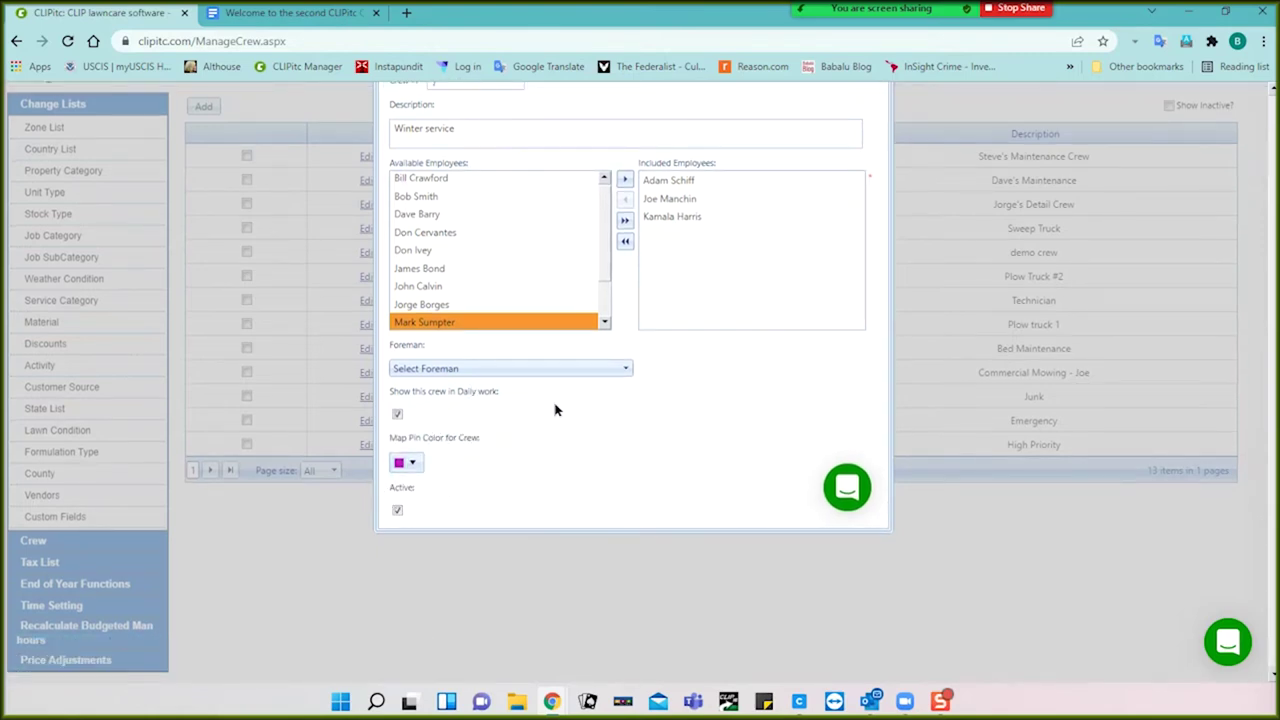
scroll(556, 410, up, 3)
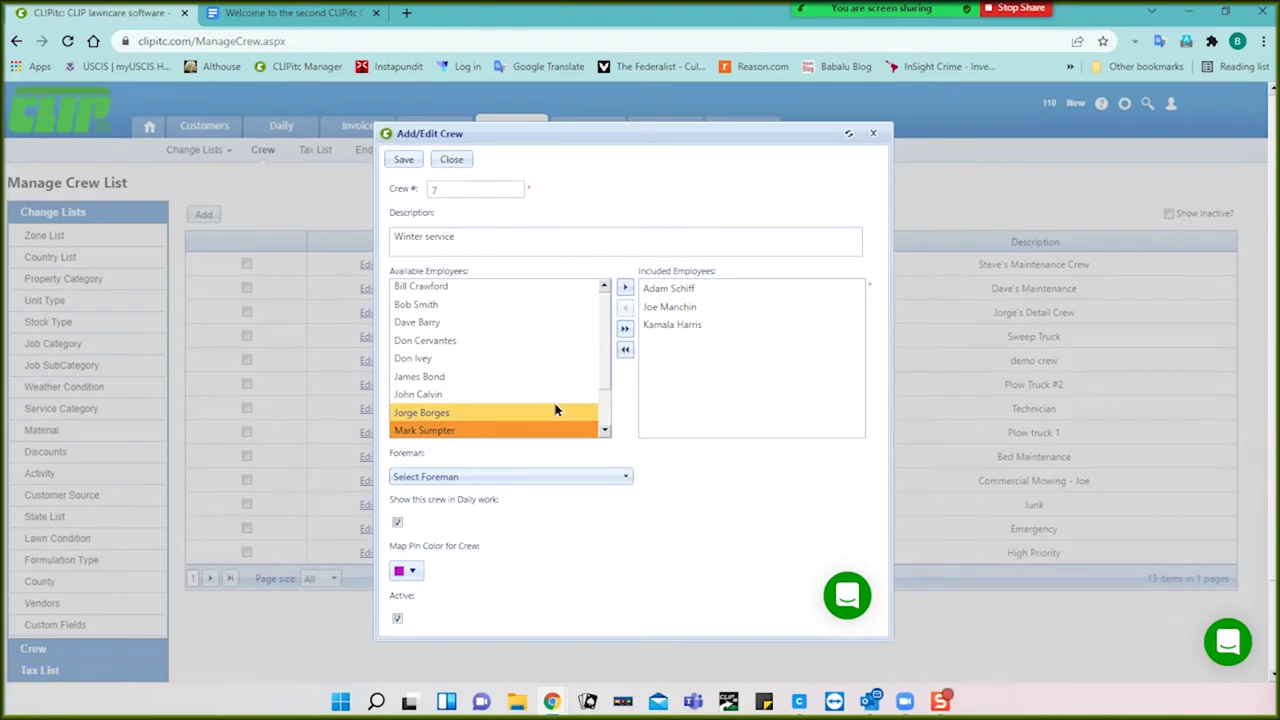
Save crew 7 'Winter service' and close the form to return to the Manage Crew List
click(403, 161)
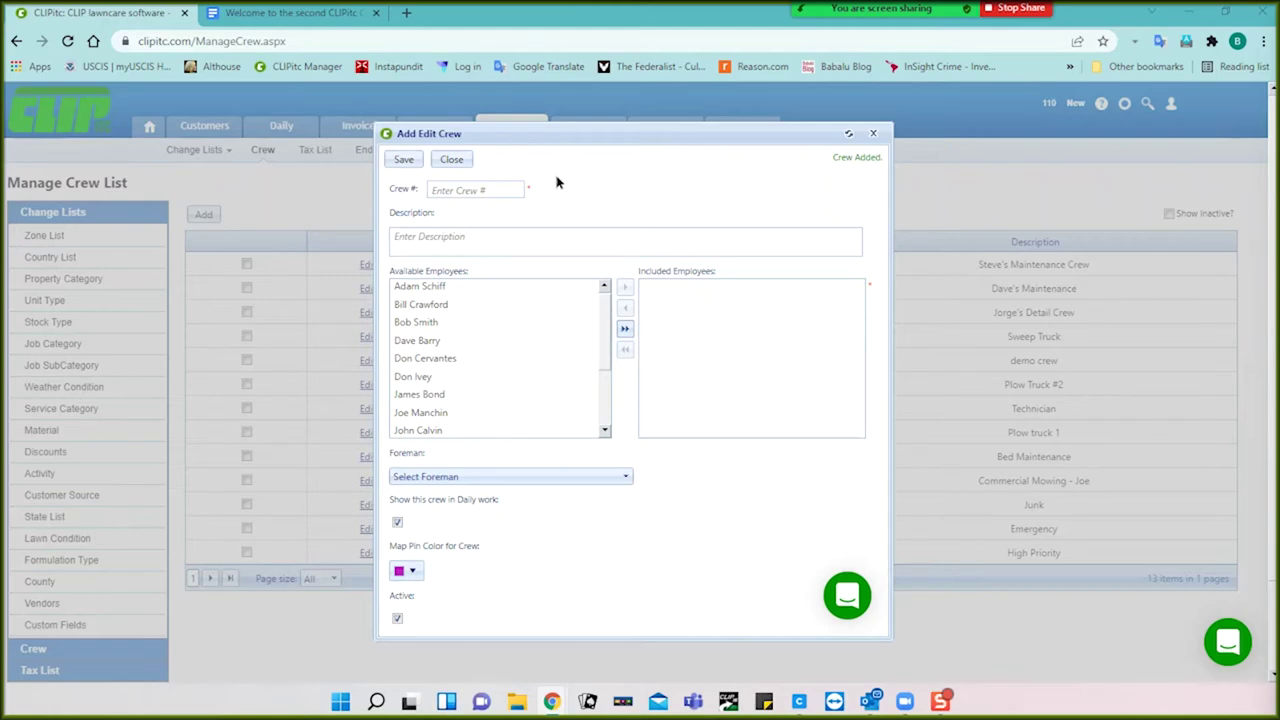
click(452, 161)
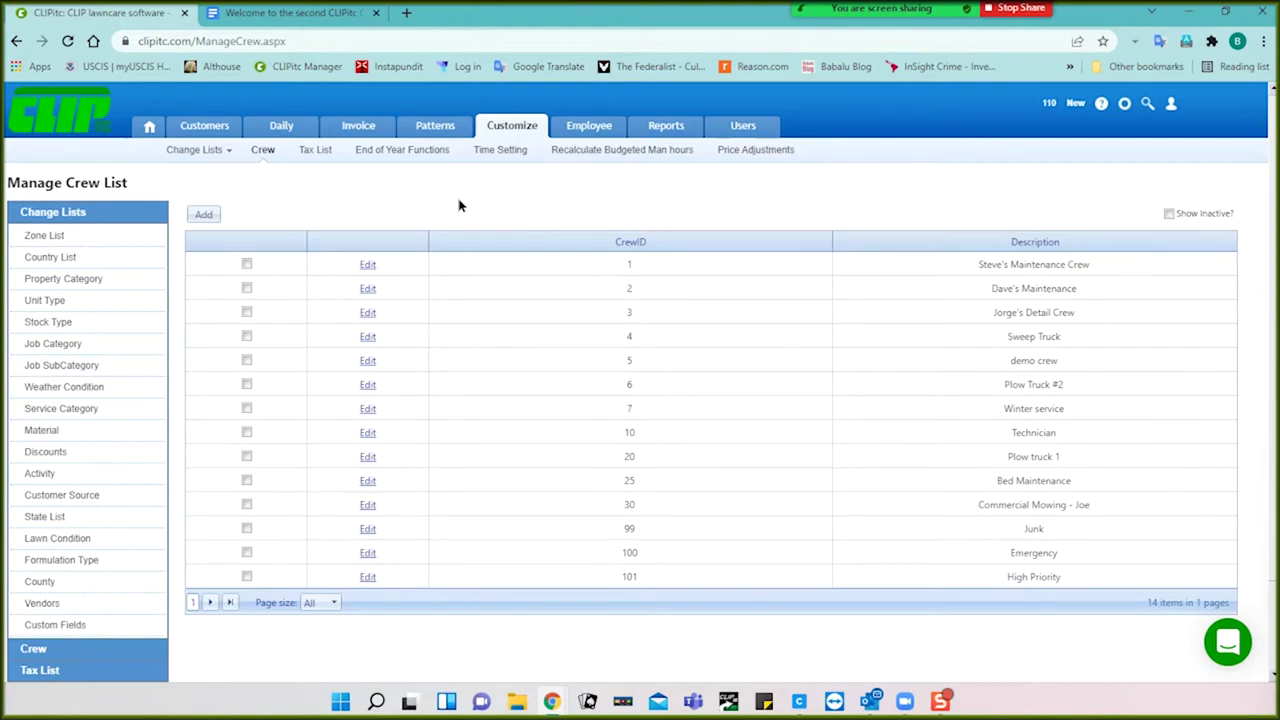
Open the Patterns section to show the Pattern Customer list
click(432, 130)
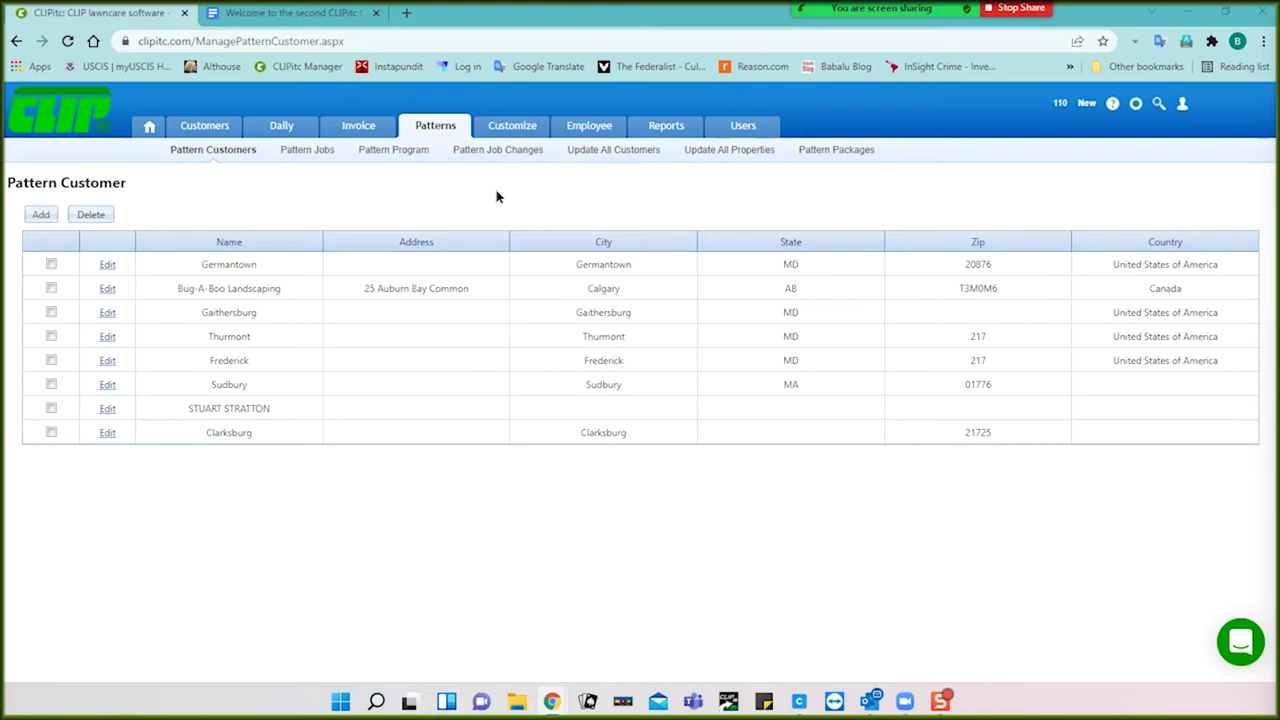
click(106, 267)
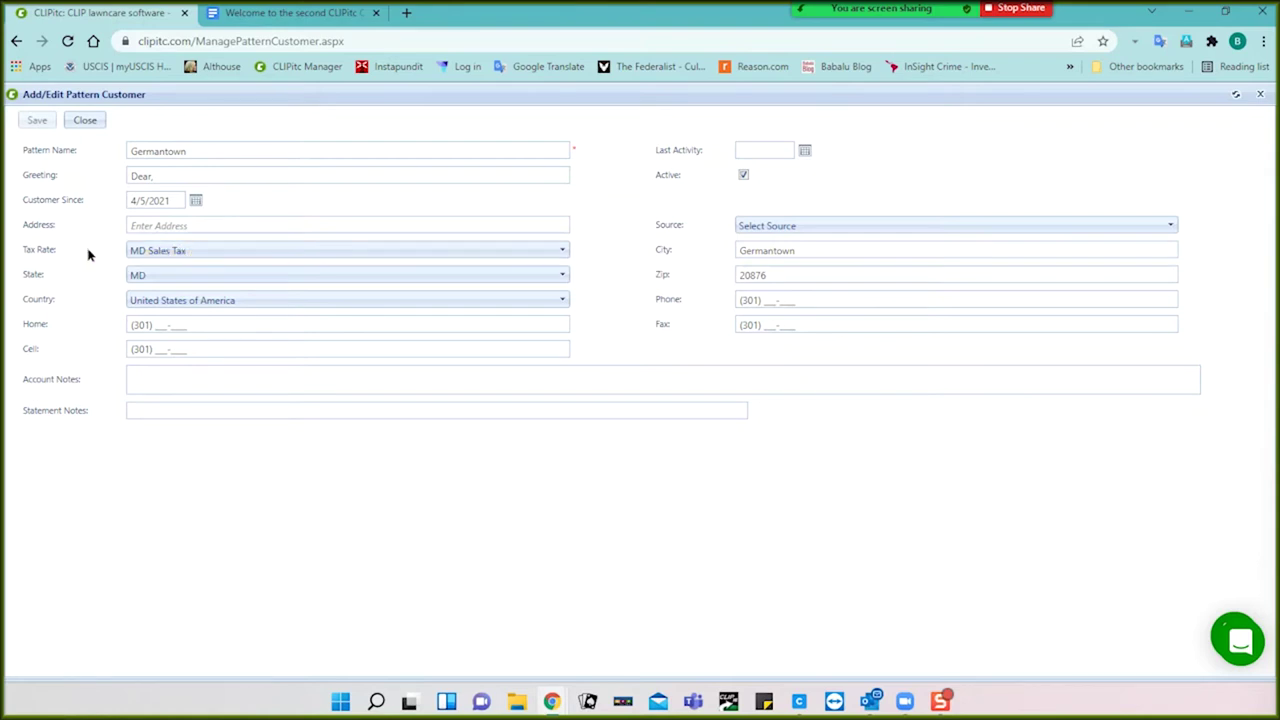
click(85, 121)
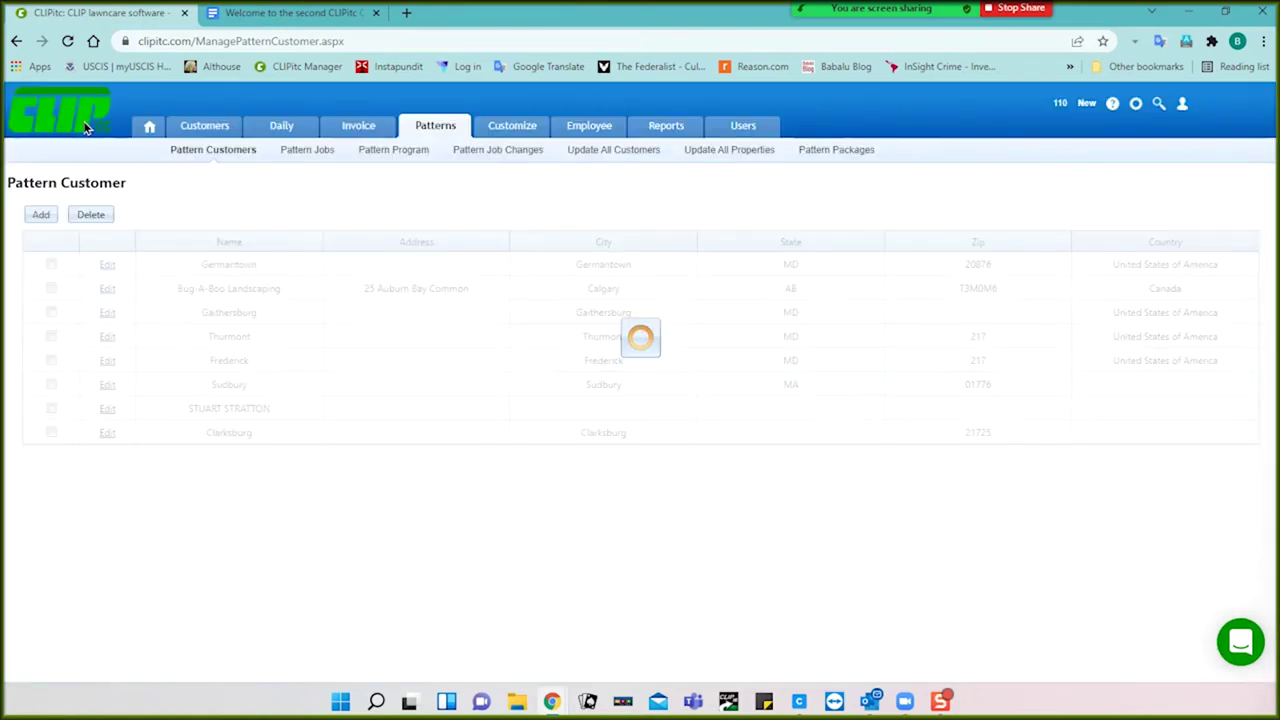
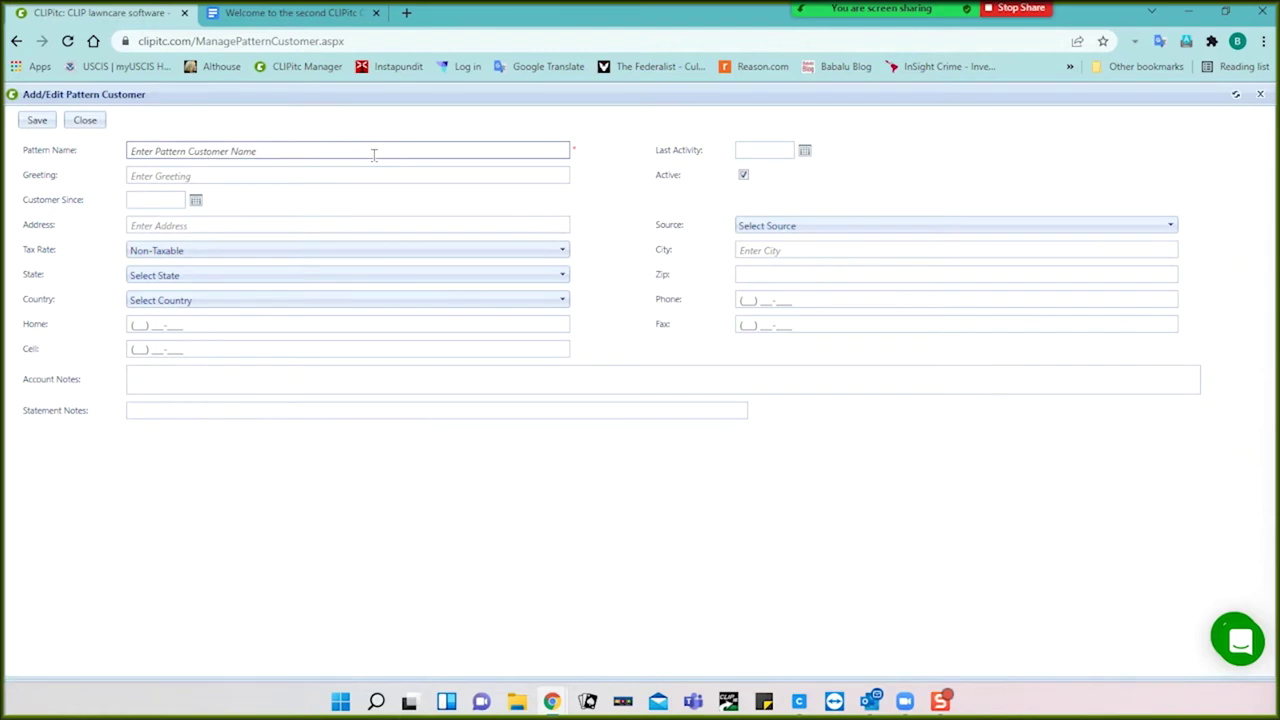
Name the new pattern customer Rockville and set its customer-since date to 2/22/2022
click(373, 153)
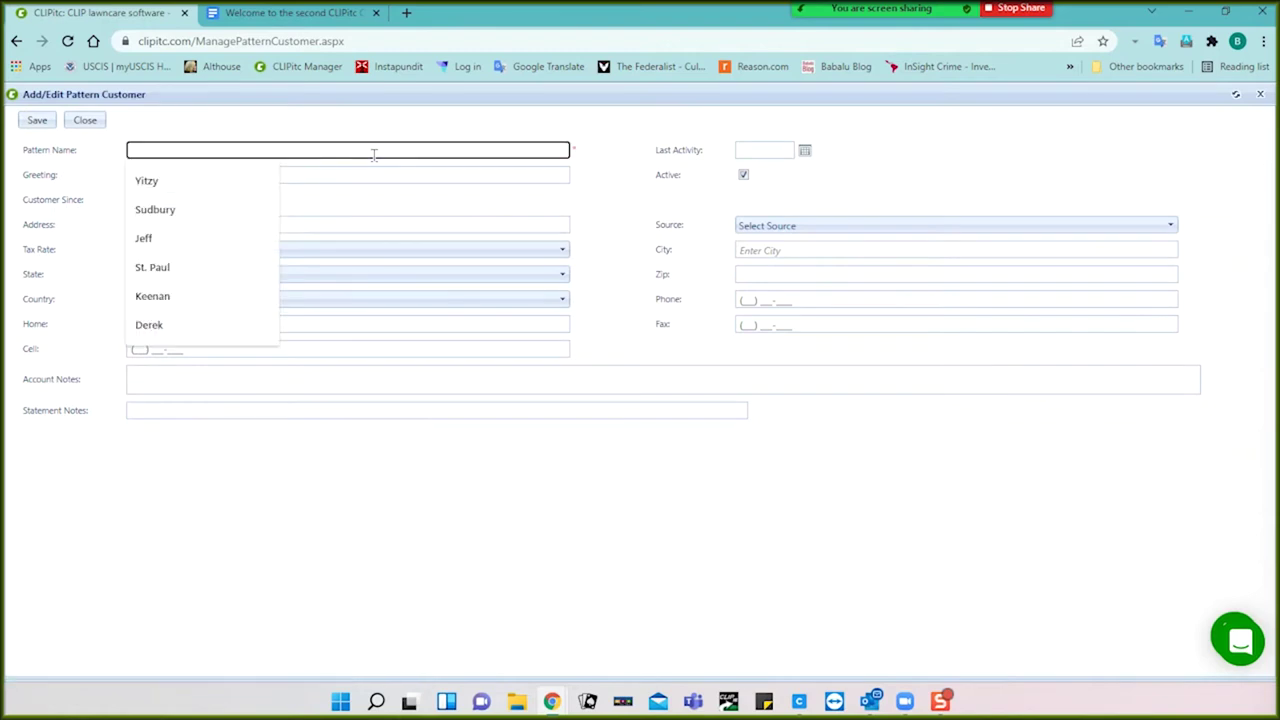
text(Rockv)
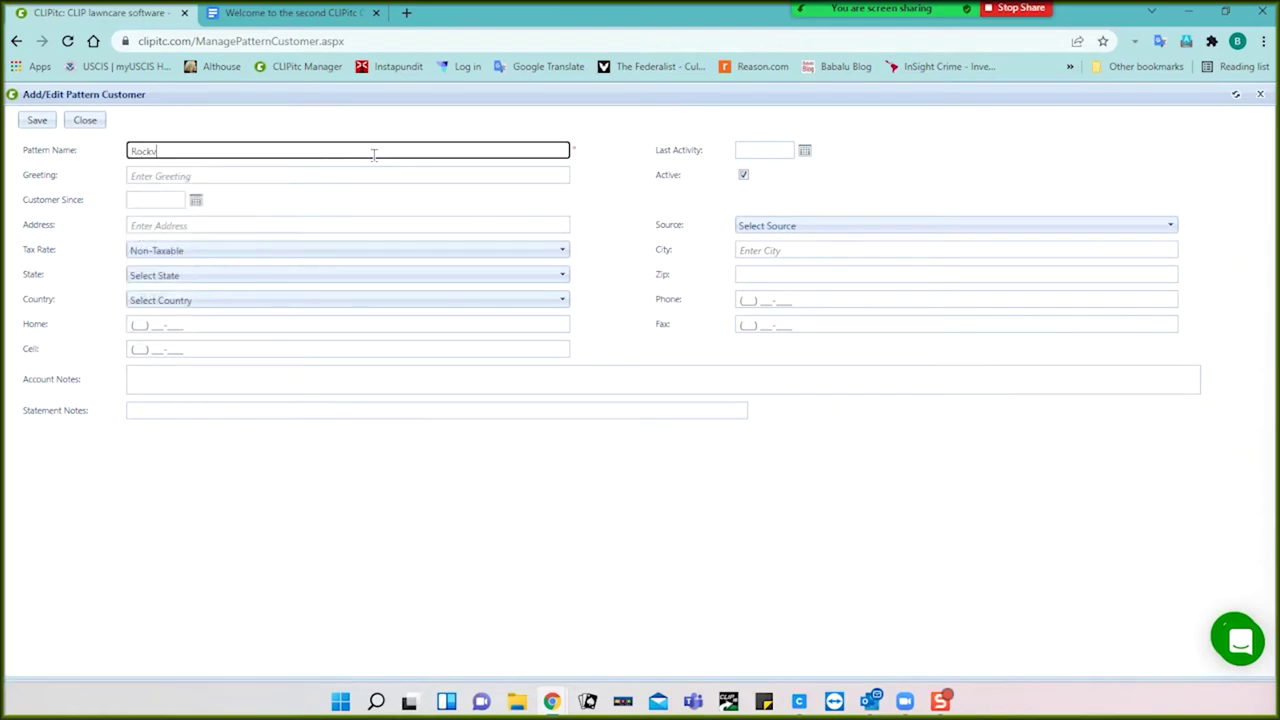
text(ille)
click(350, 176)
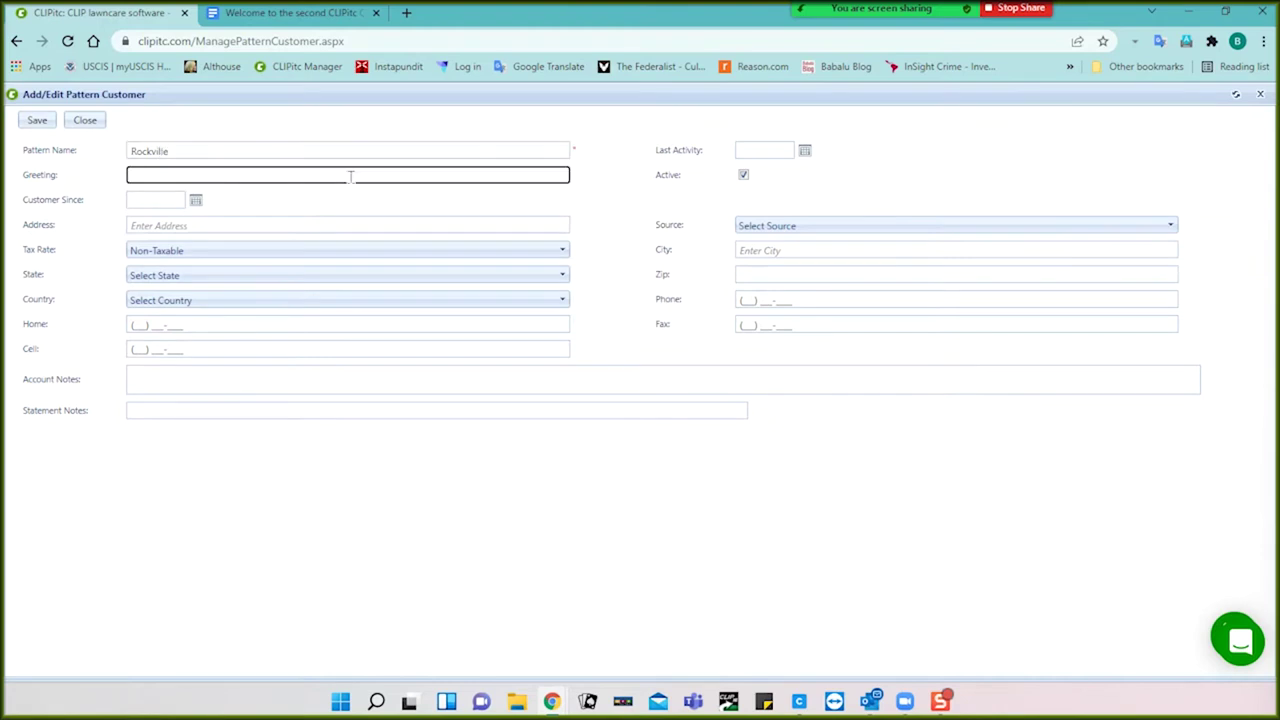
click(194, 201)
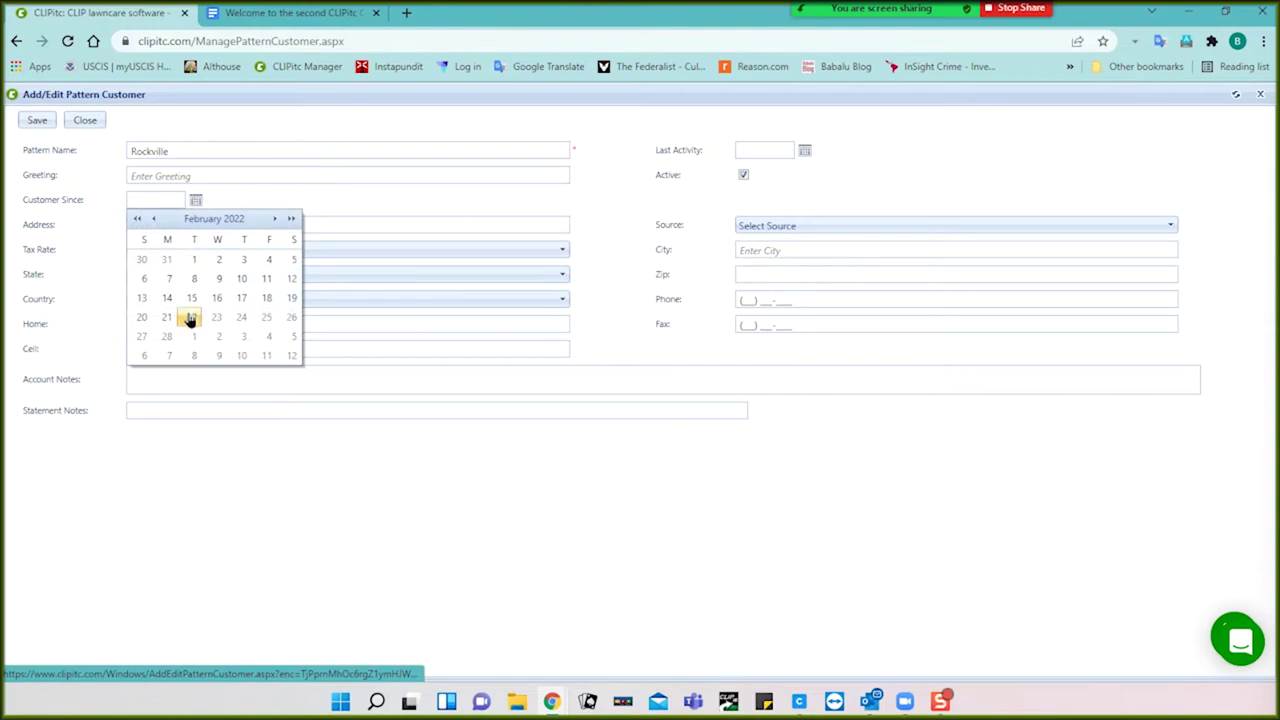
click(190, 318)
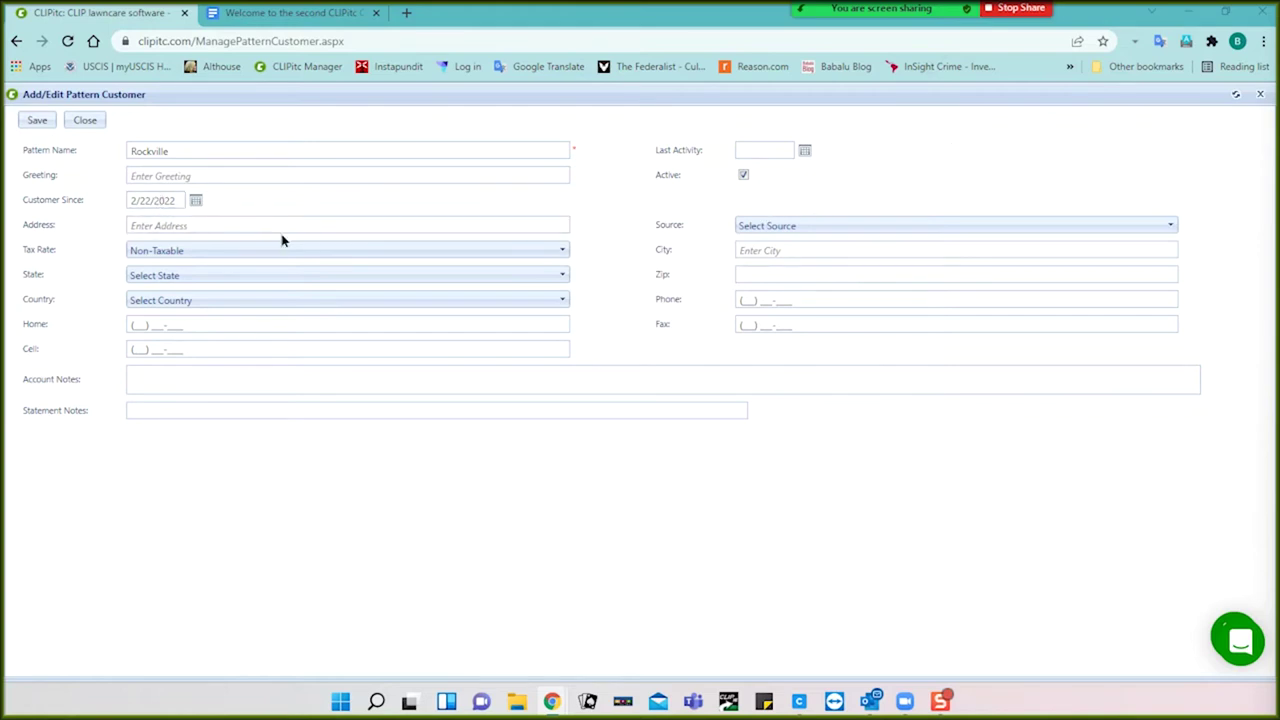
Enter Rockville as the customer's city, leaving the source unset
click(786, 226)
click(904, 147)
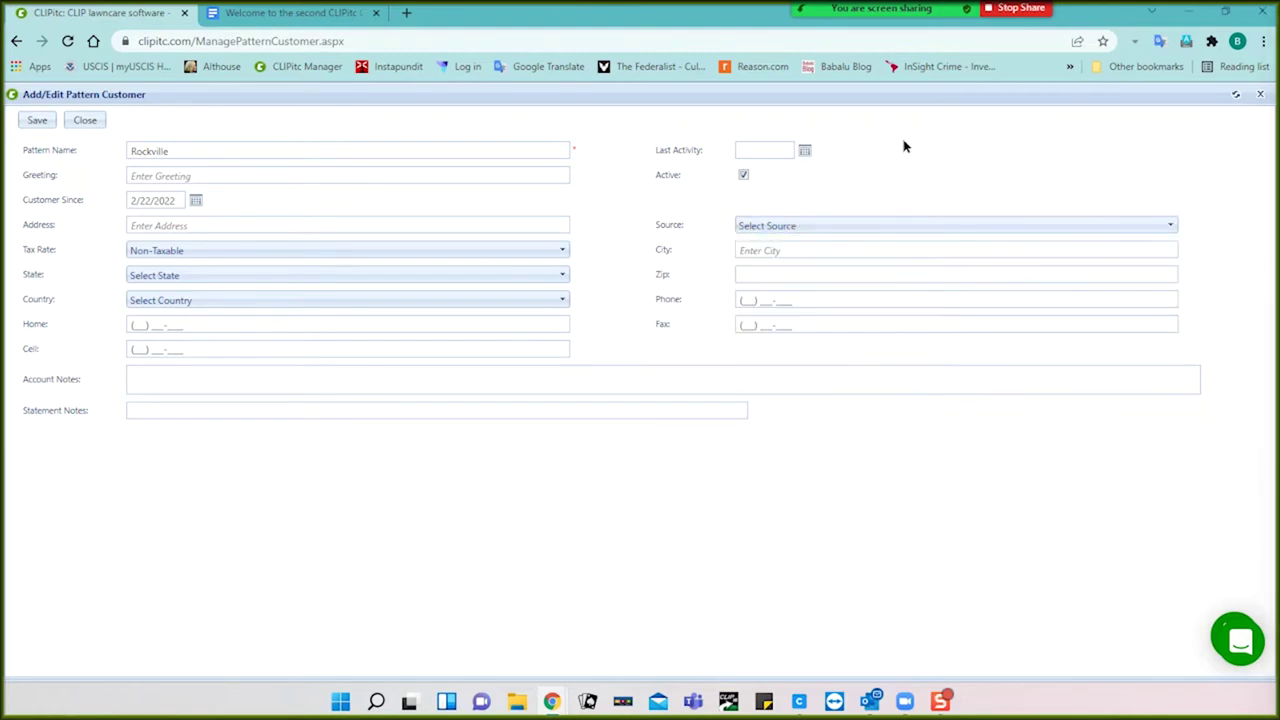
click(835, 249)
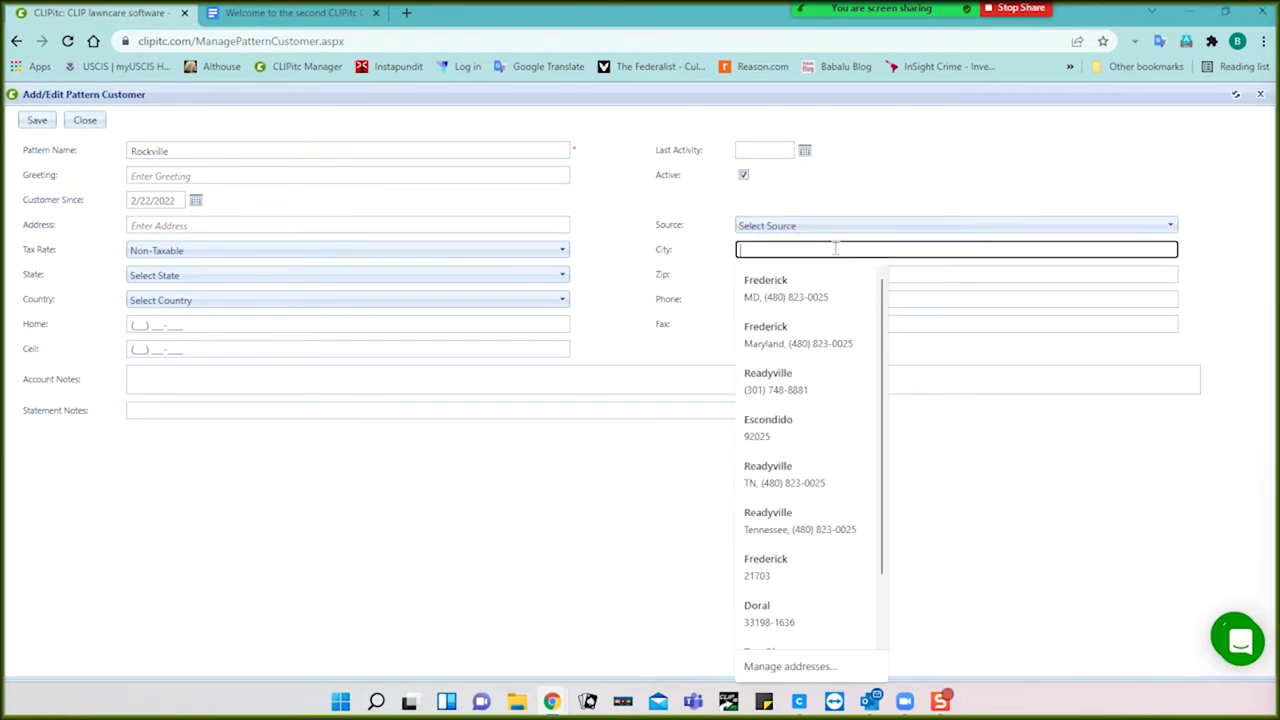
text(Rockb)
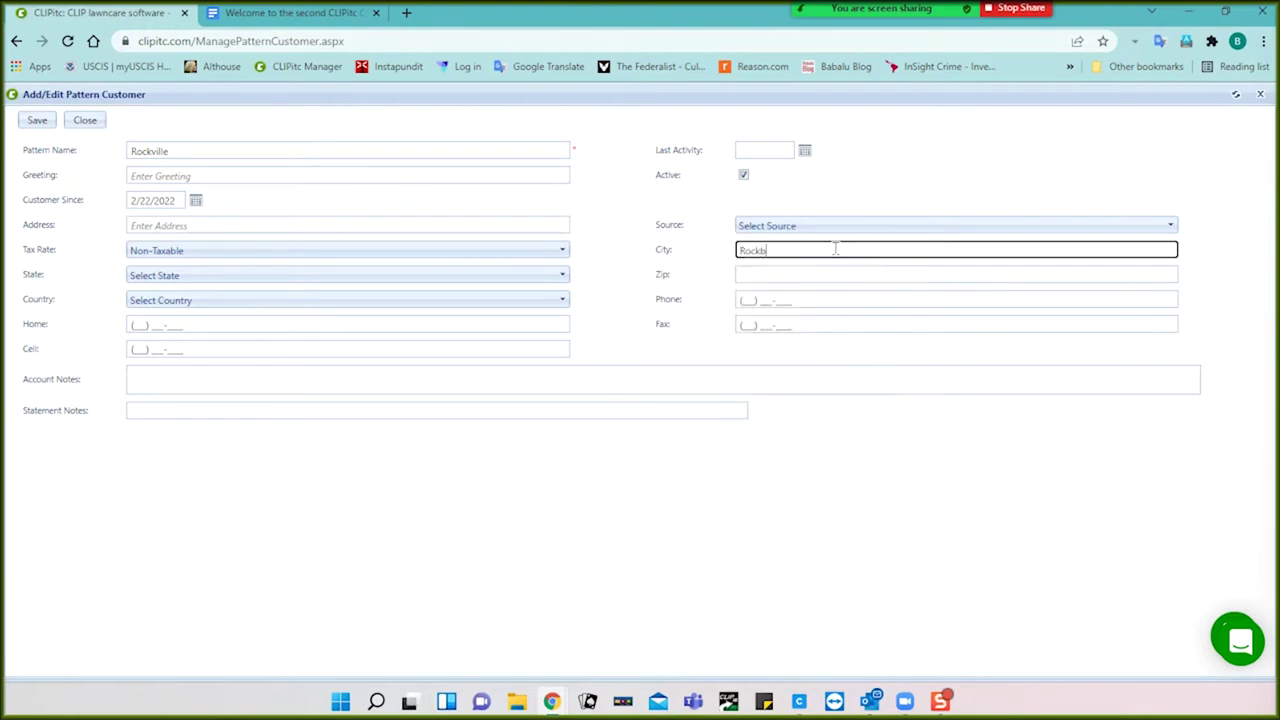
key(BackSpace)
text(ville)
Set the state to MD and the tax rate to MD Sales Tax
click(520, 284)
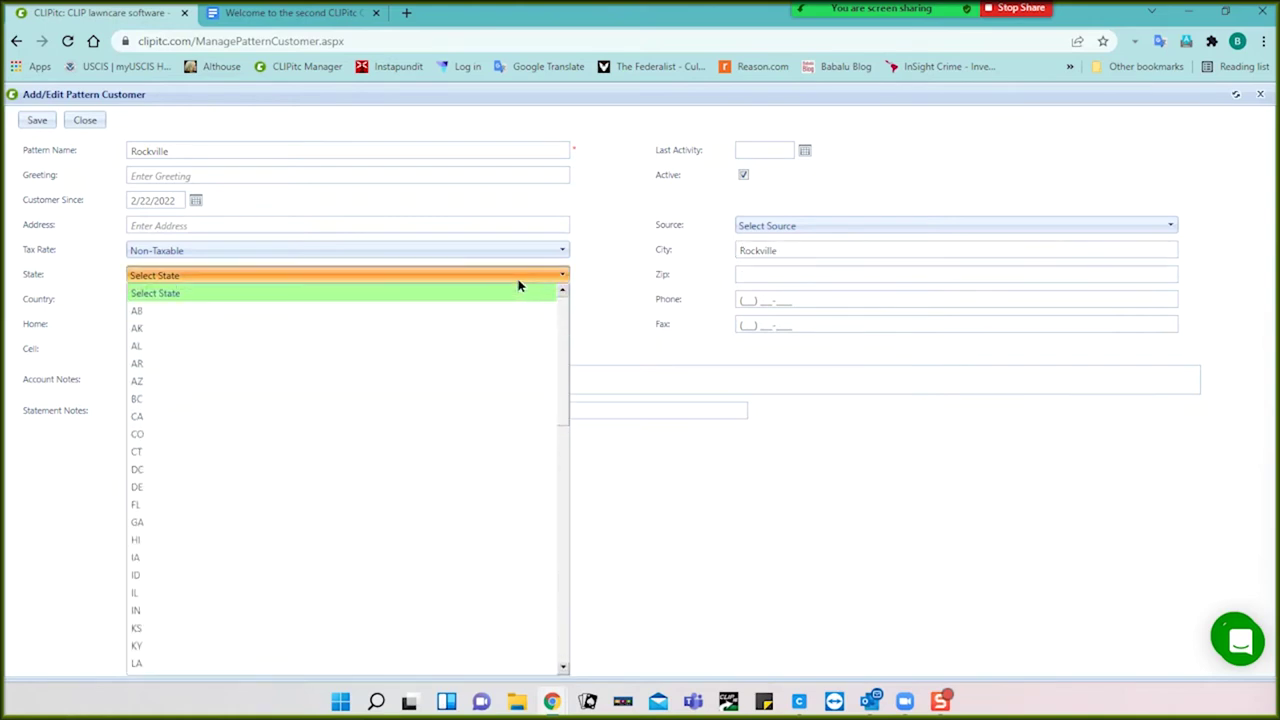
scroll(428, 449, down, 3)
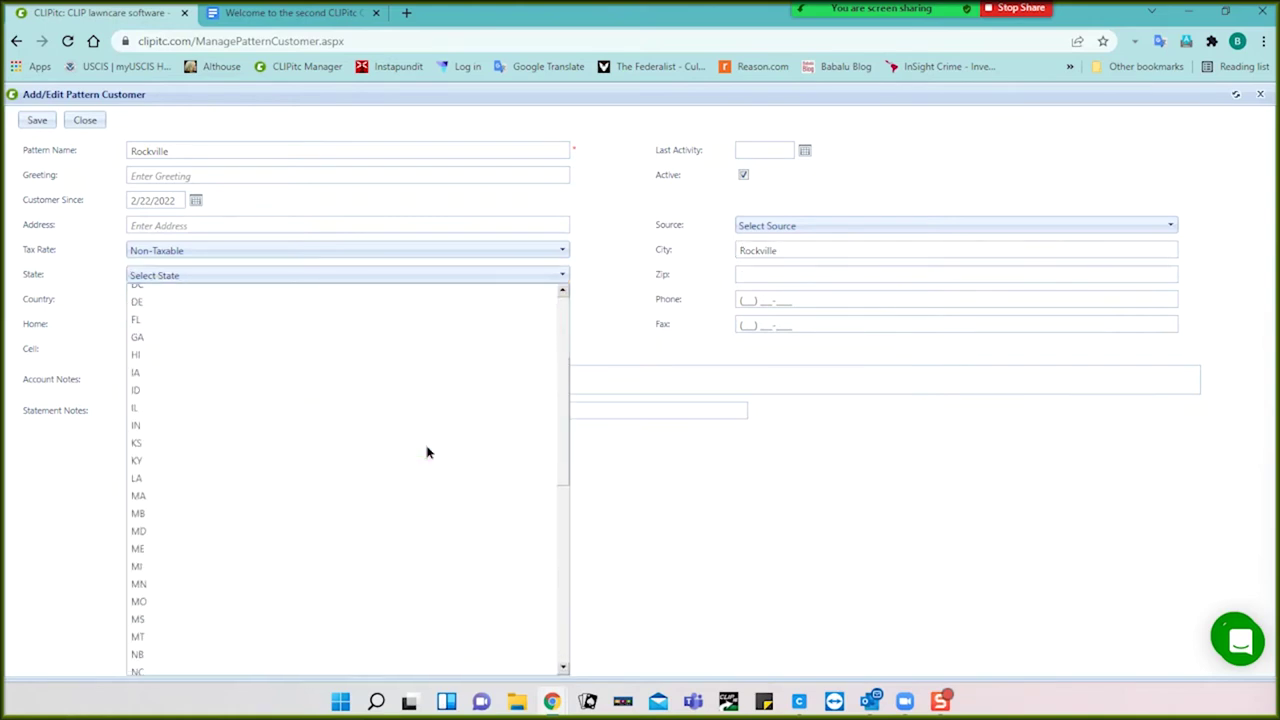
click(374, 532)
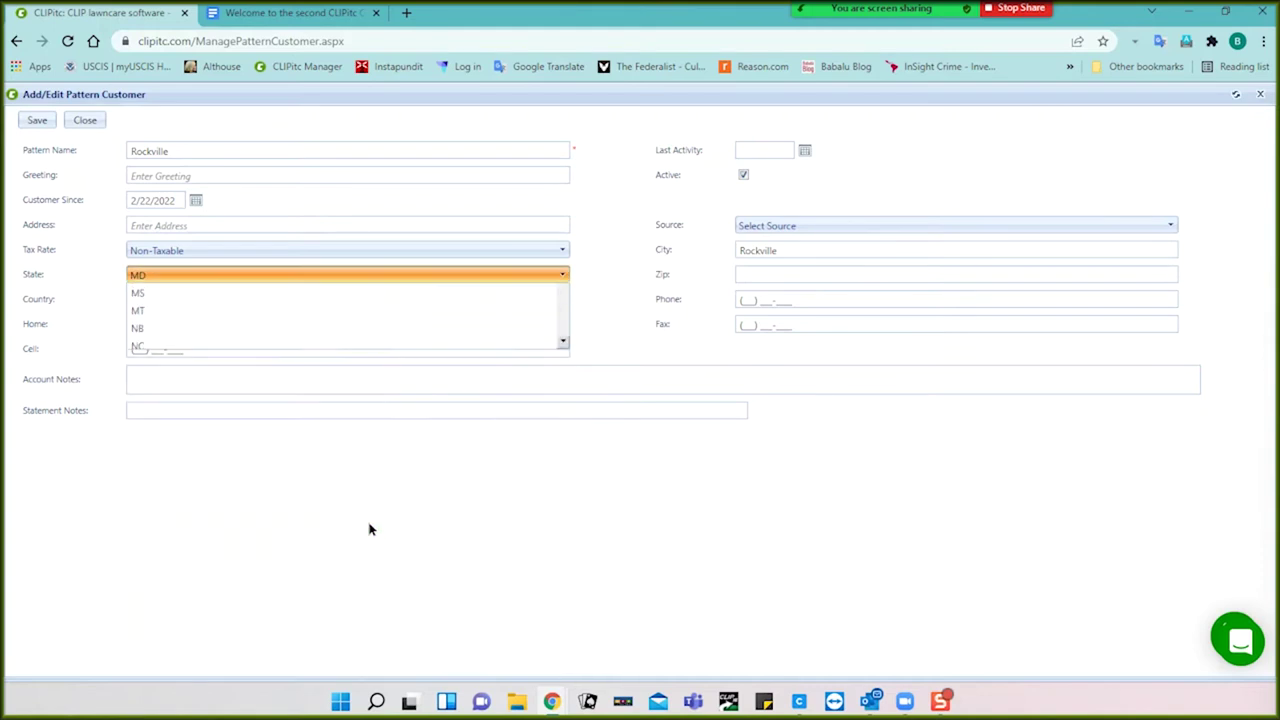
click(263, 254)
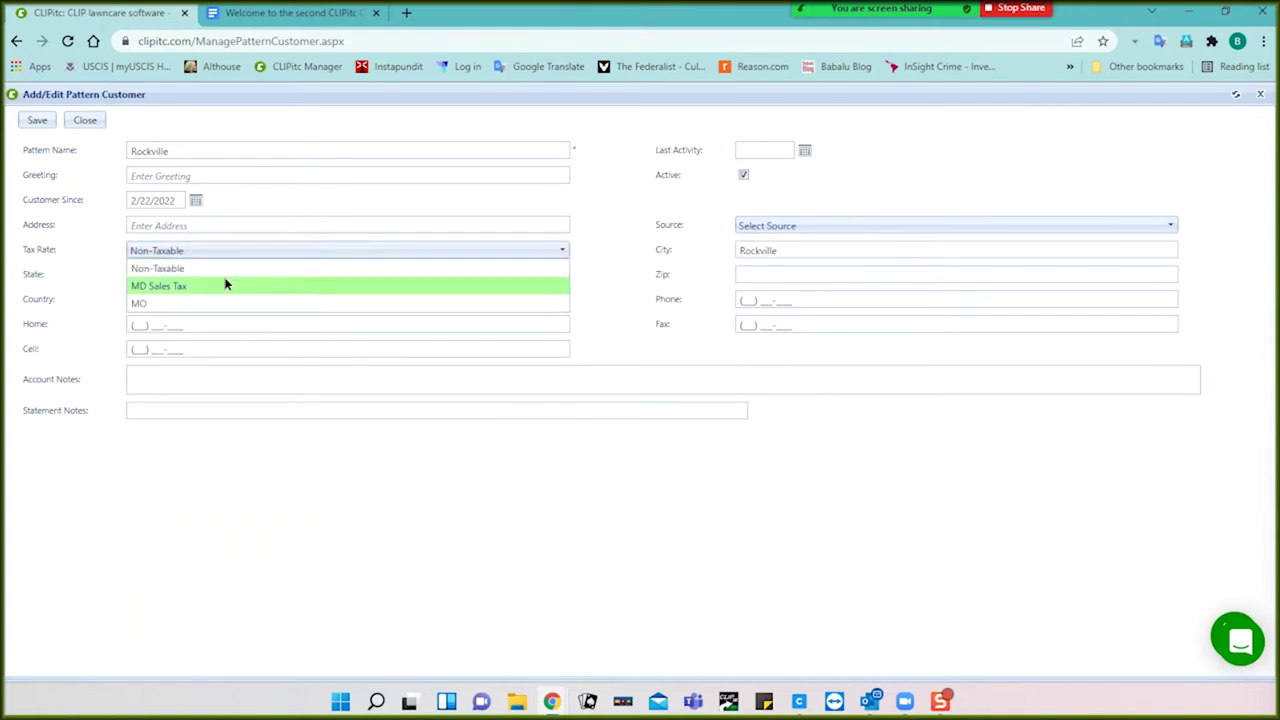
click(228, 286)
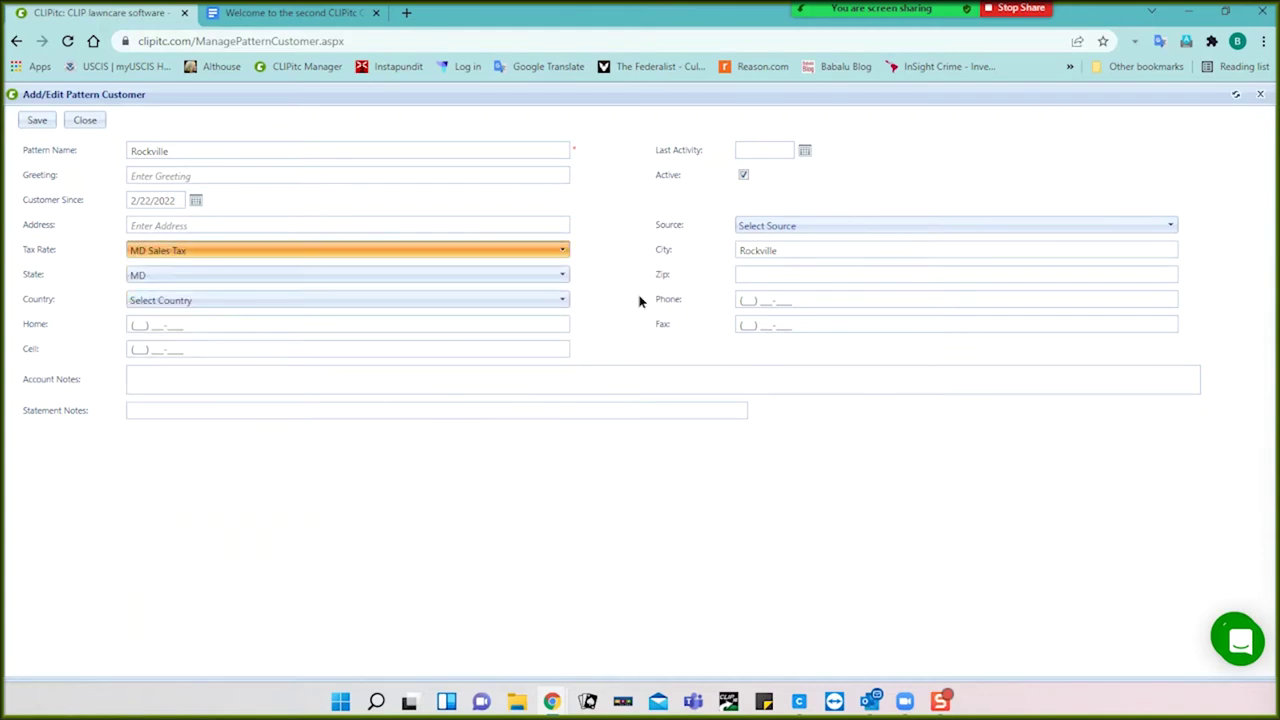
Enter area code 240 in the Phone, Home, Fax and Cell fields
click(741, 299)
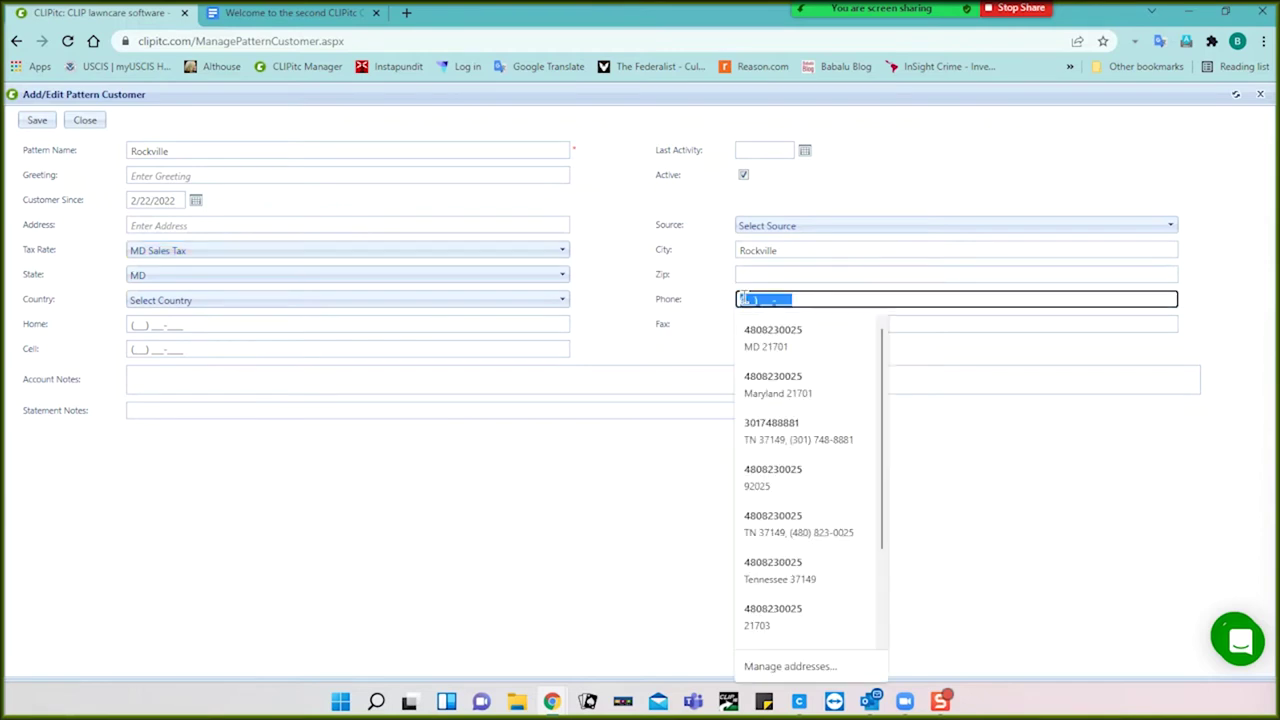
text(240) ___-____)
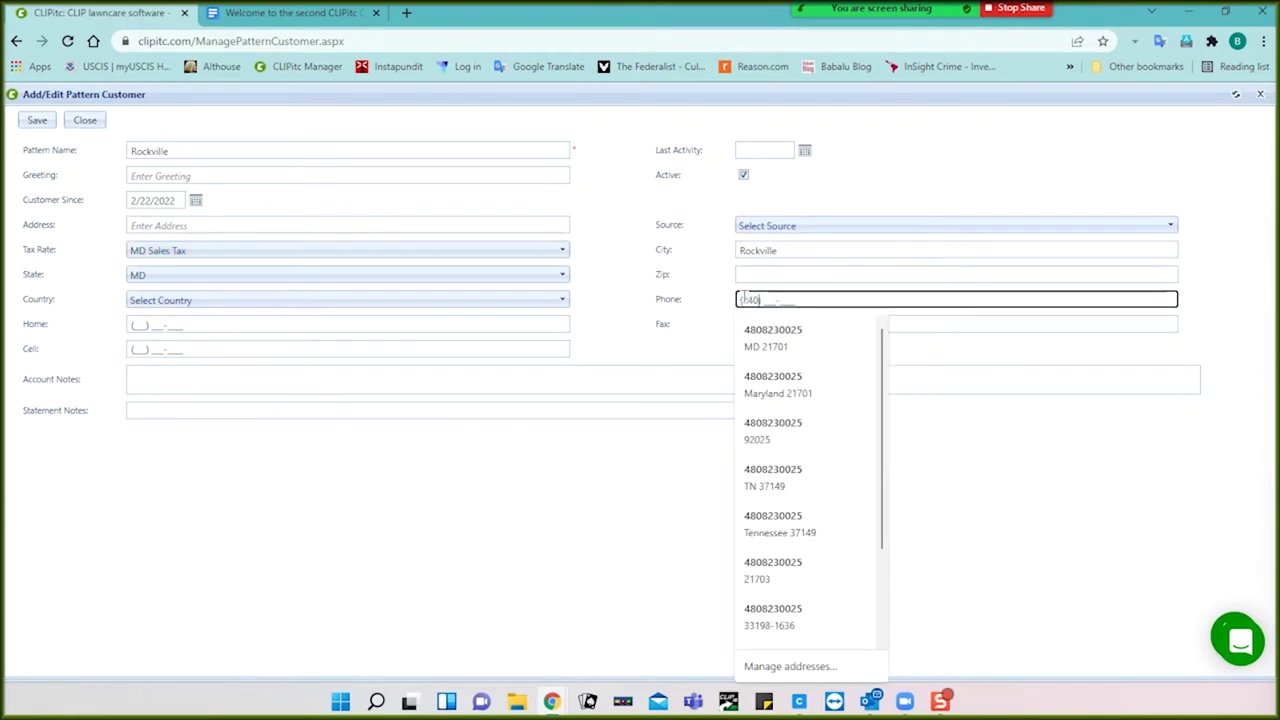
key(Tab)
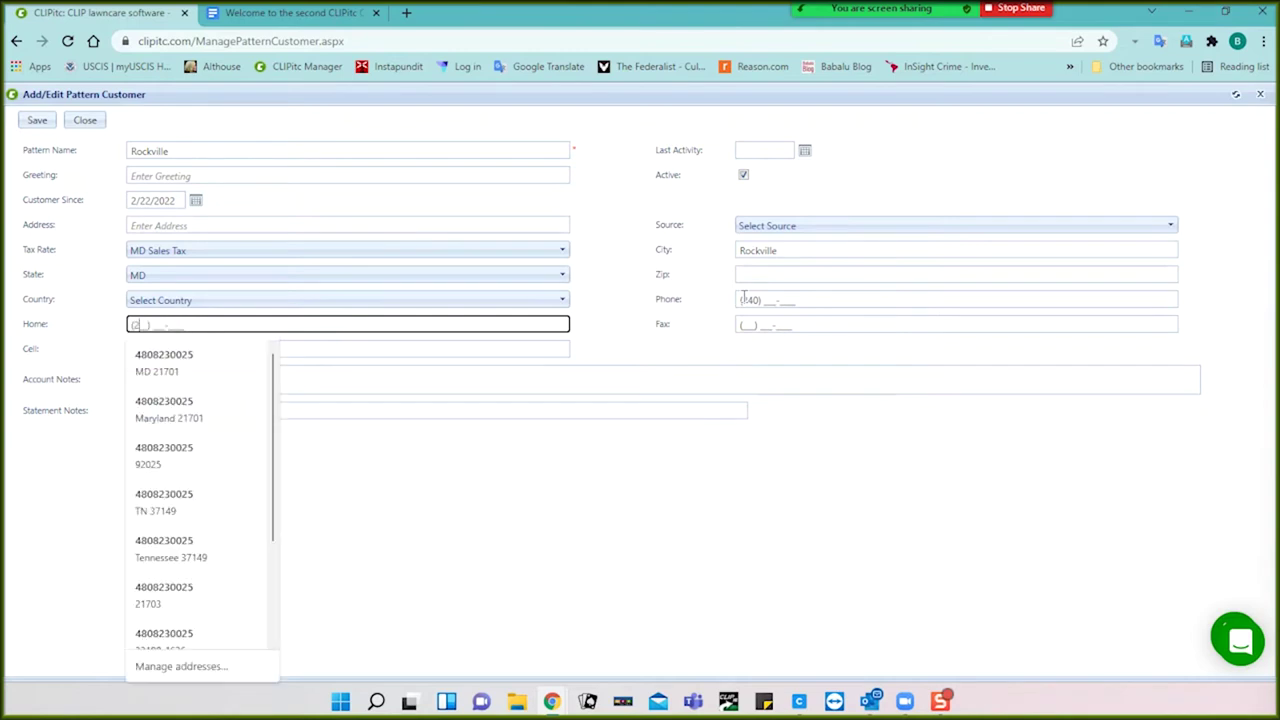
text(240)
key(Tab)
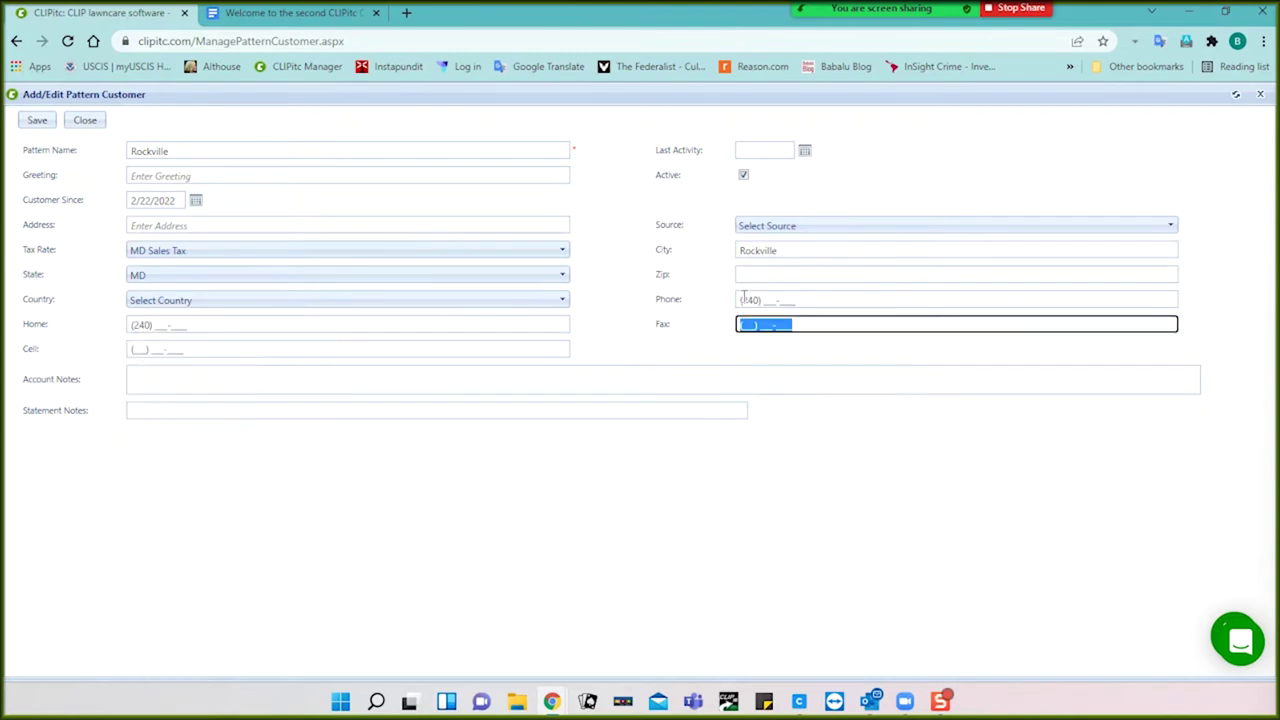
text(240) ___-____)
key(Tab)
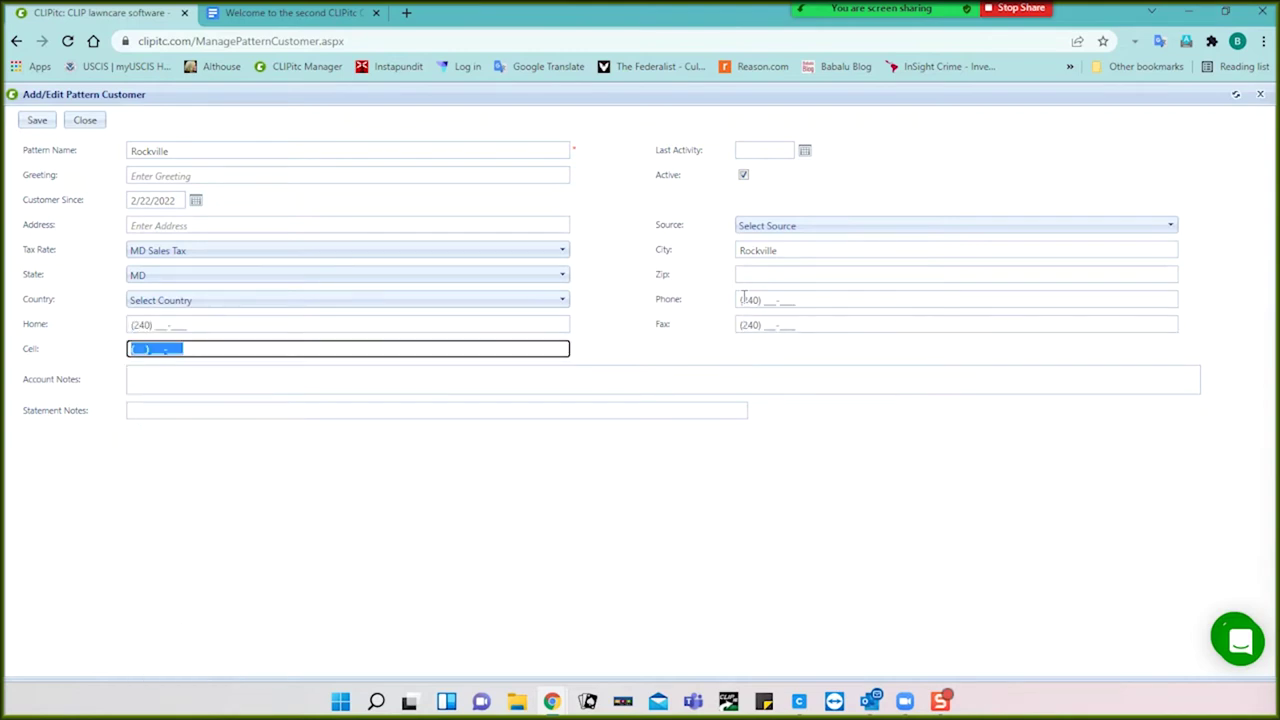
text(240)
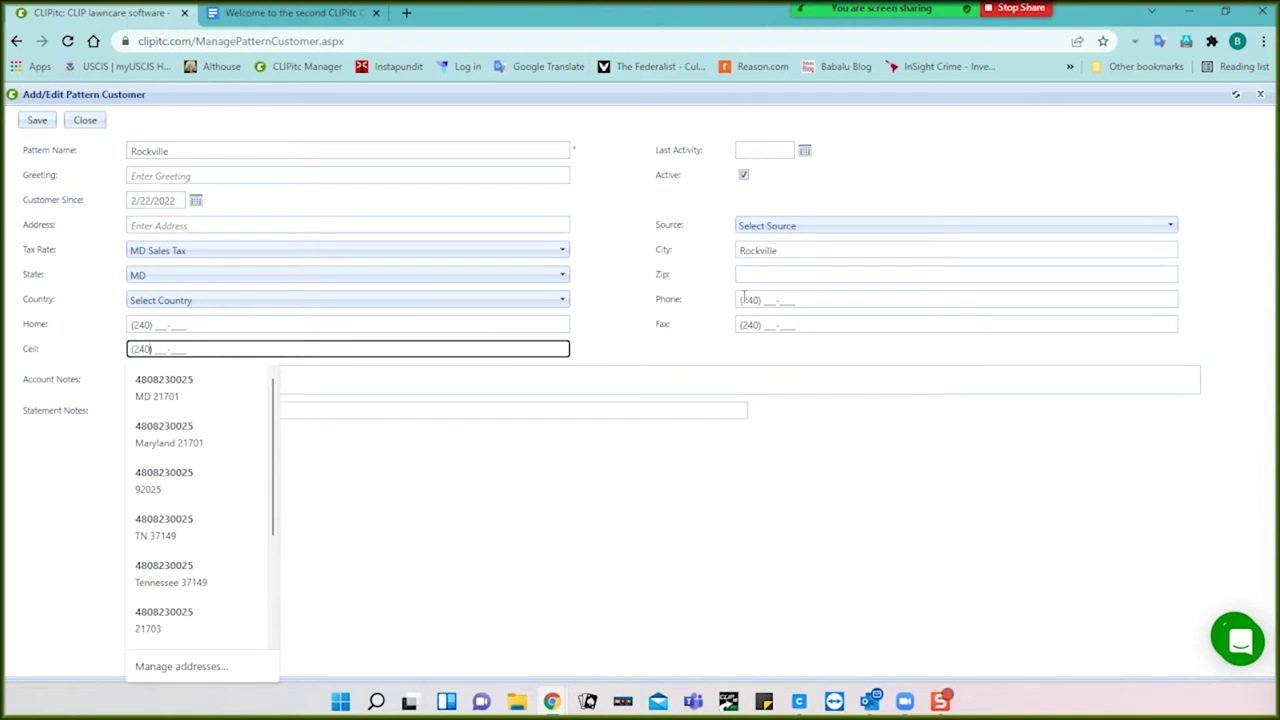
click(731, 357)
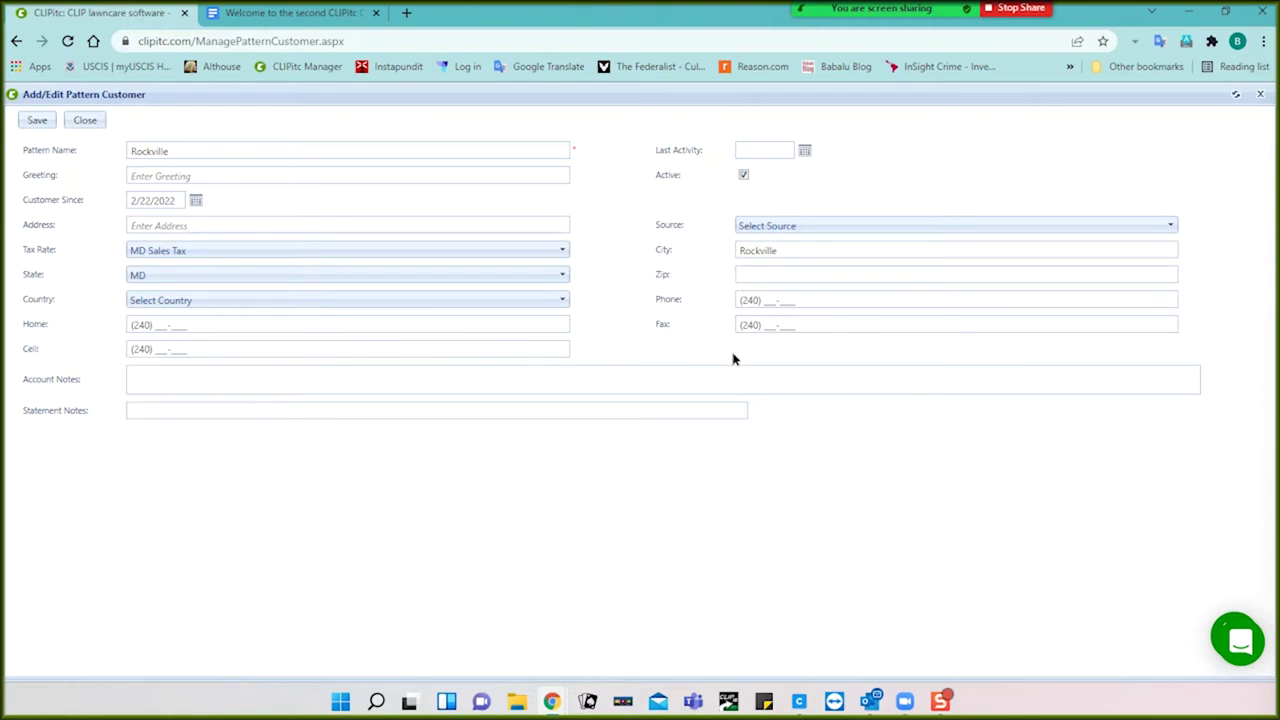
click(607, 408)
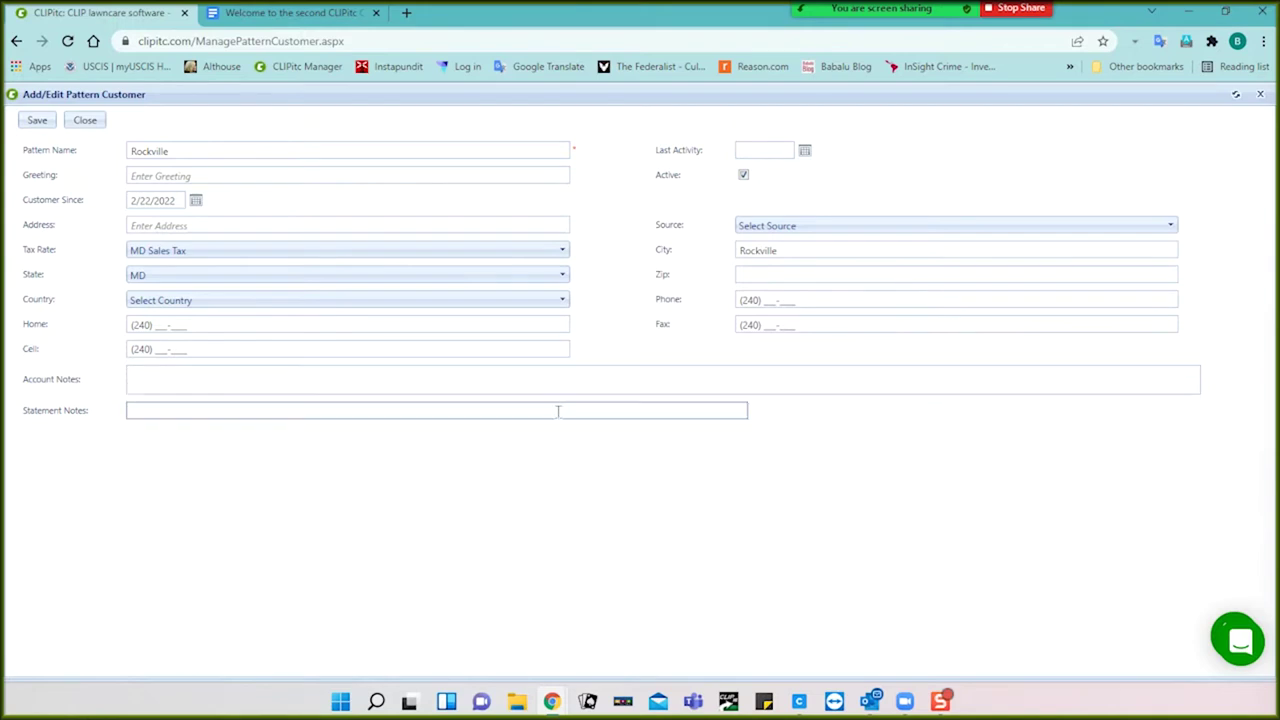
Save the Rockville customer form and close it
click(36, 121)
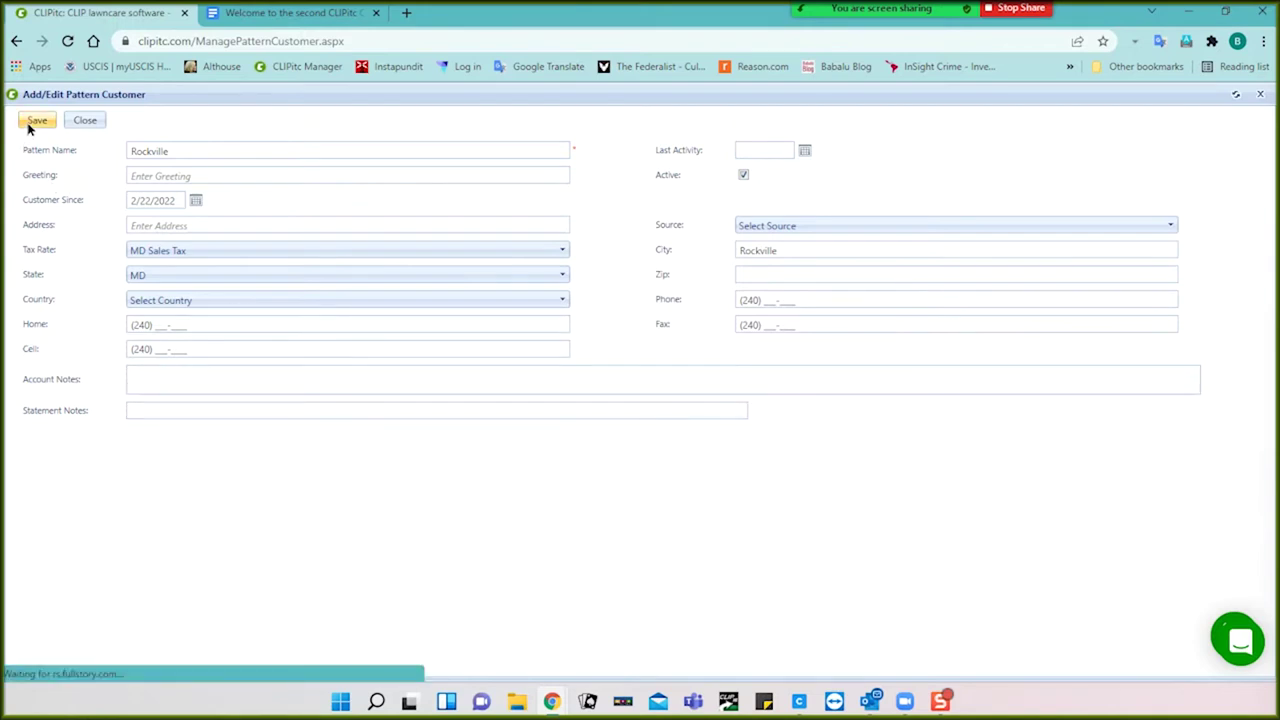
click(83, 119)
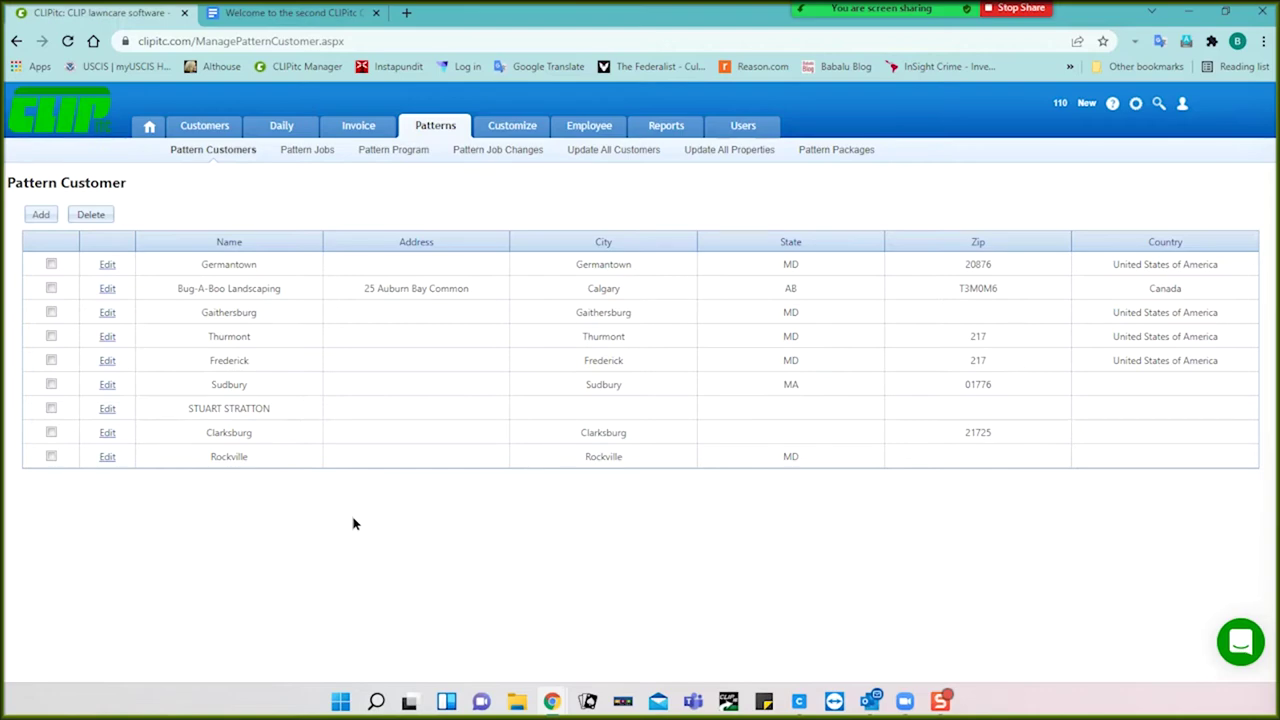
Switch to the Pattern Jobs sub-tab and scroll through the job table
click(307, 150)
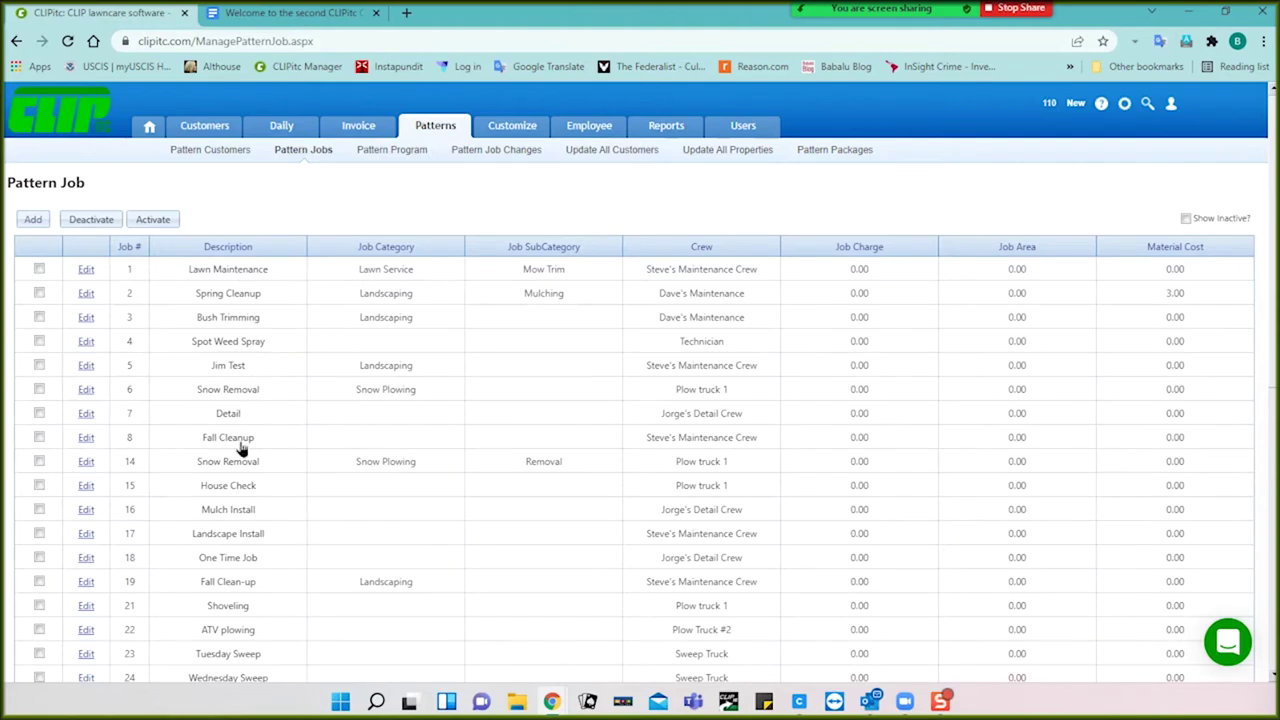
scroll(262, 606, down, 1)
scroll(258, 596, down, 5)
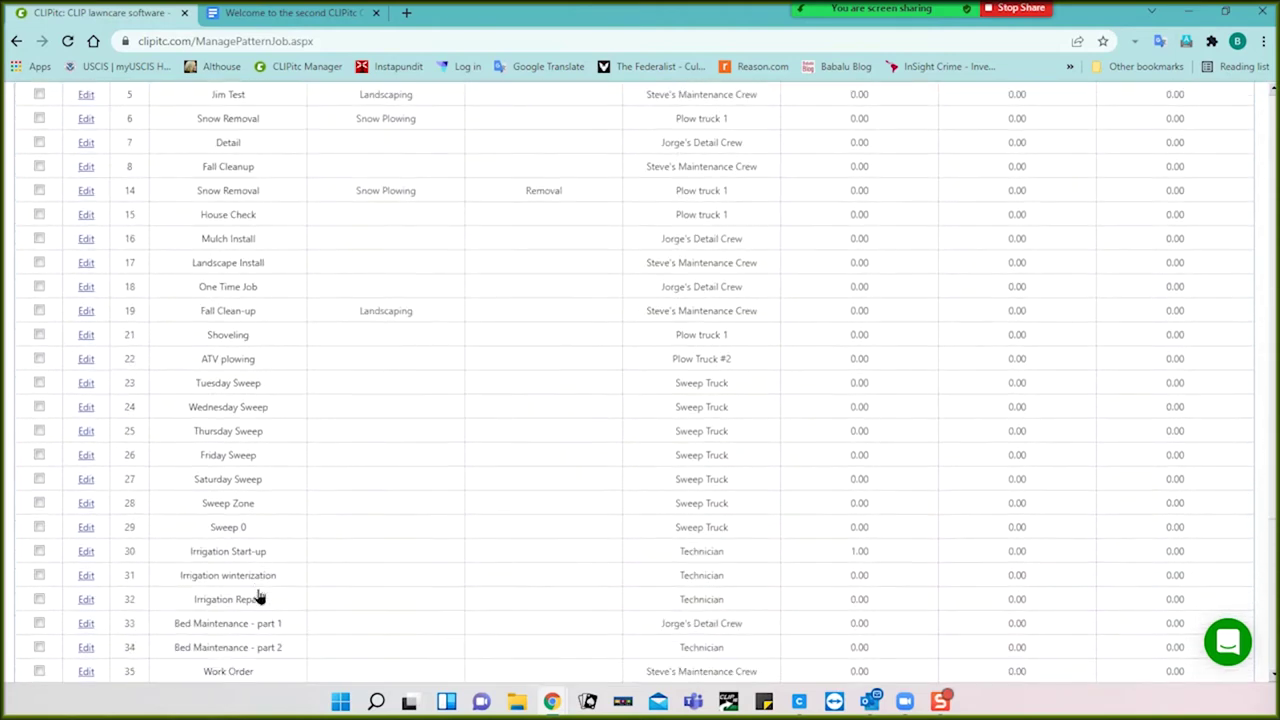
scroll(258, 596, up, 7)
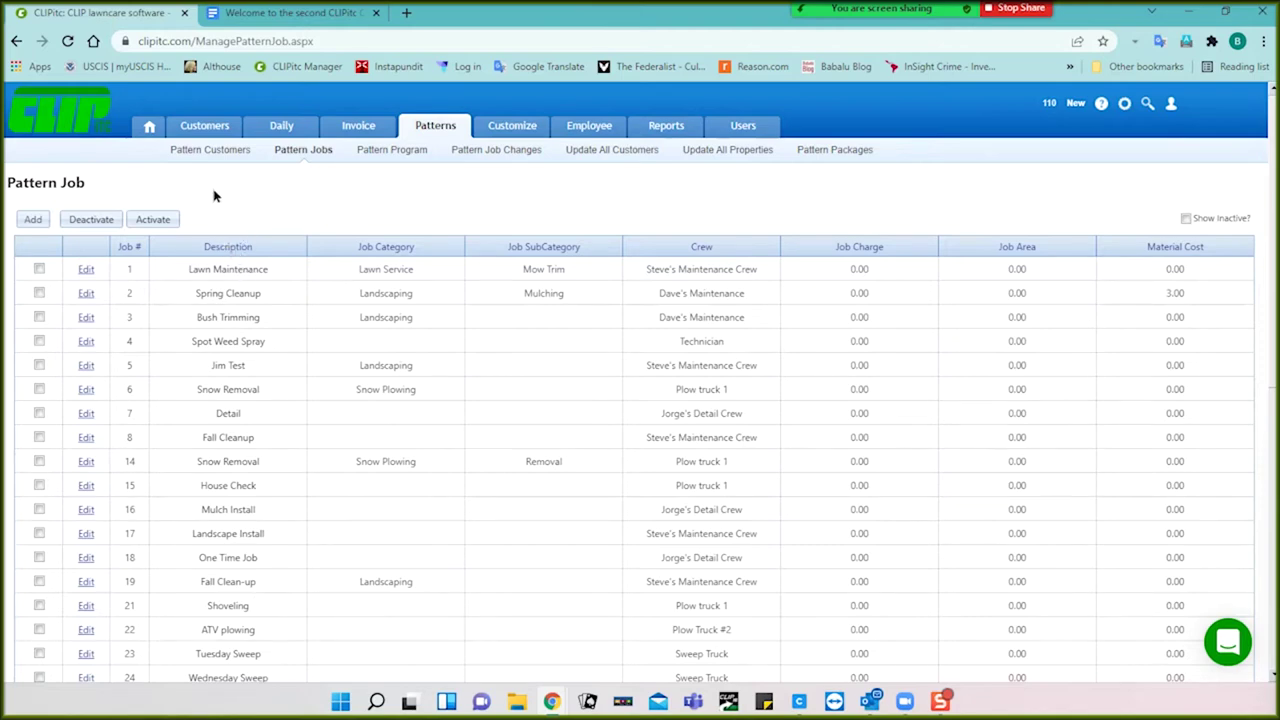
Add new pattern job 46 with the description 'Weekly Mowing'
click(33, 218)
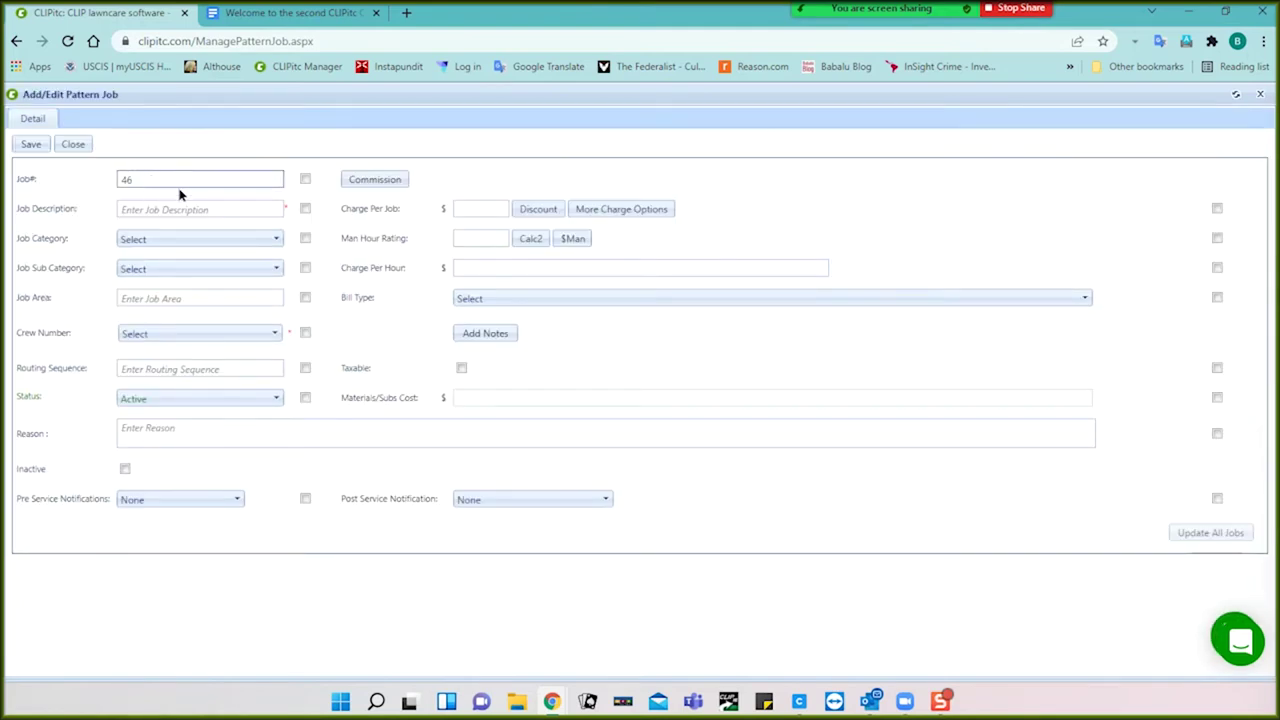
click(189, 206)
text(Week)
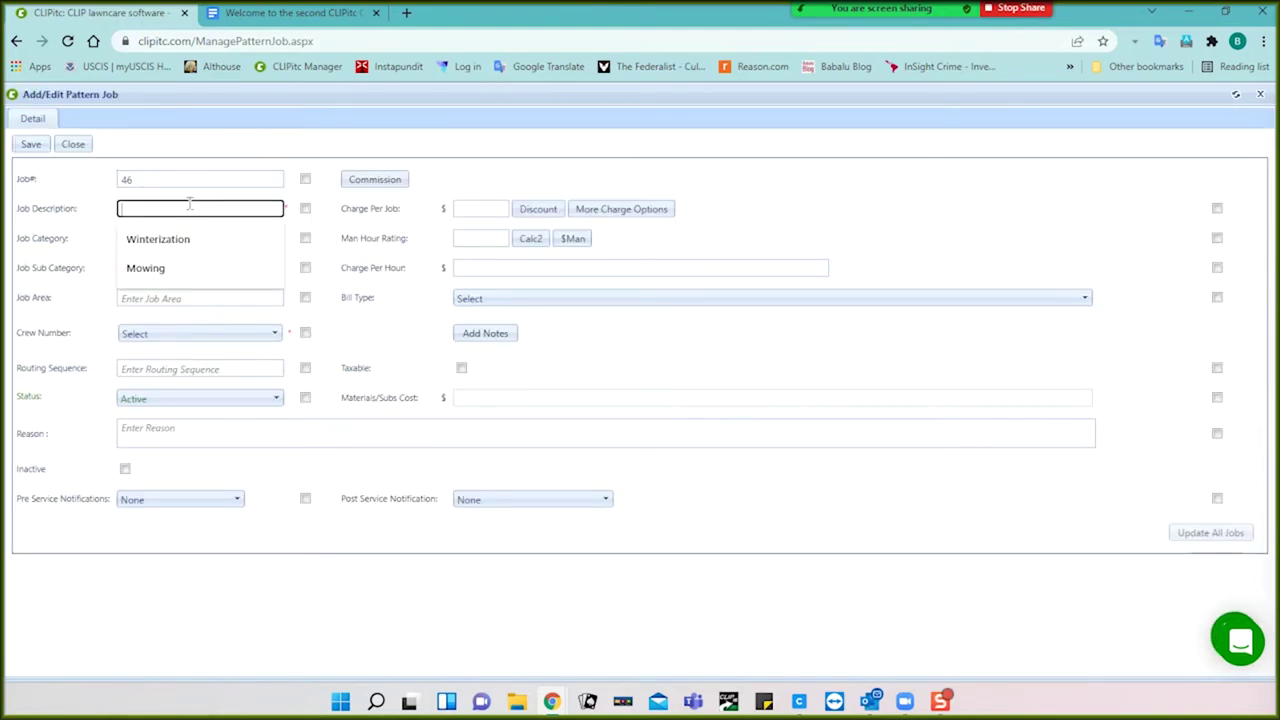
text(ly )
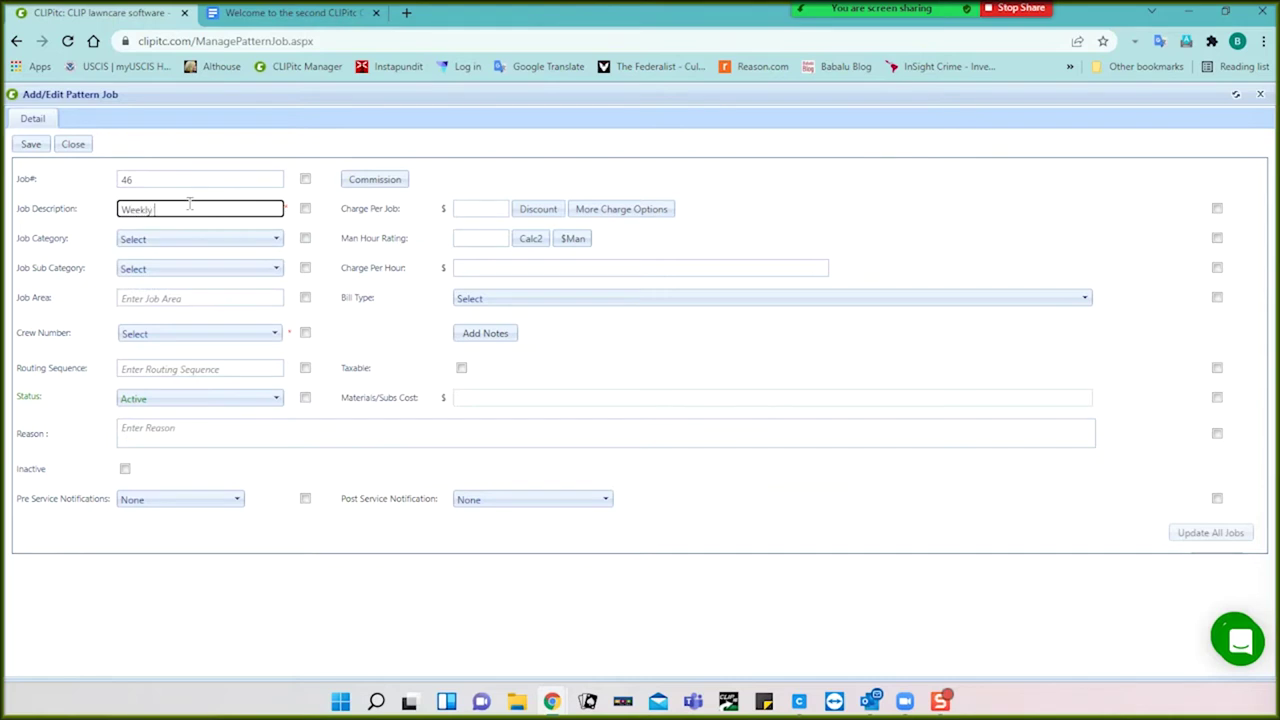
text(Mowing)
click(466, 205)
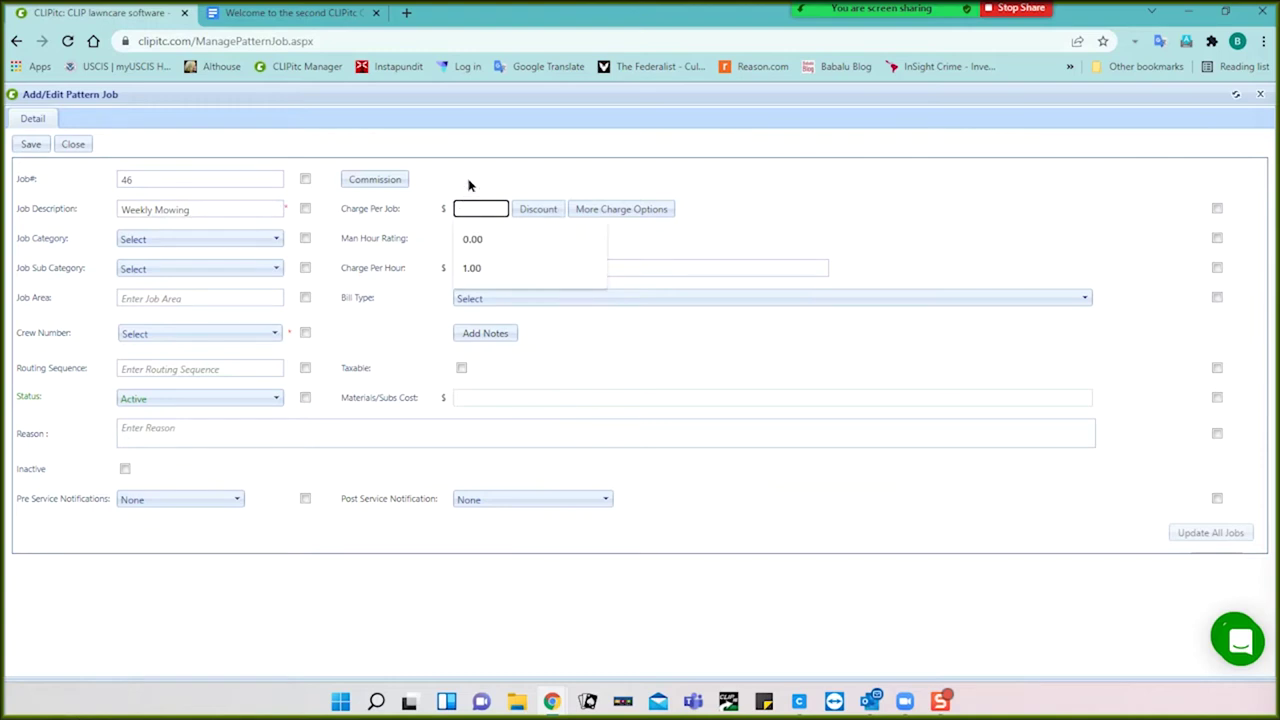
click(469, 185)
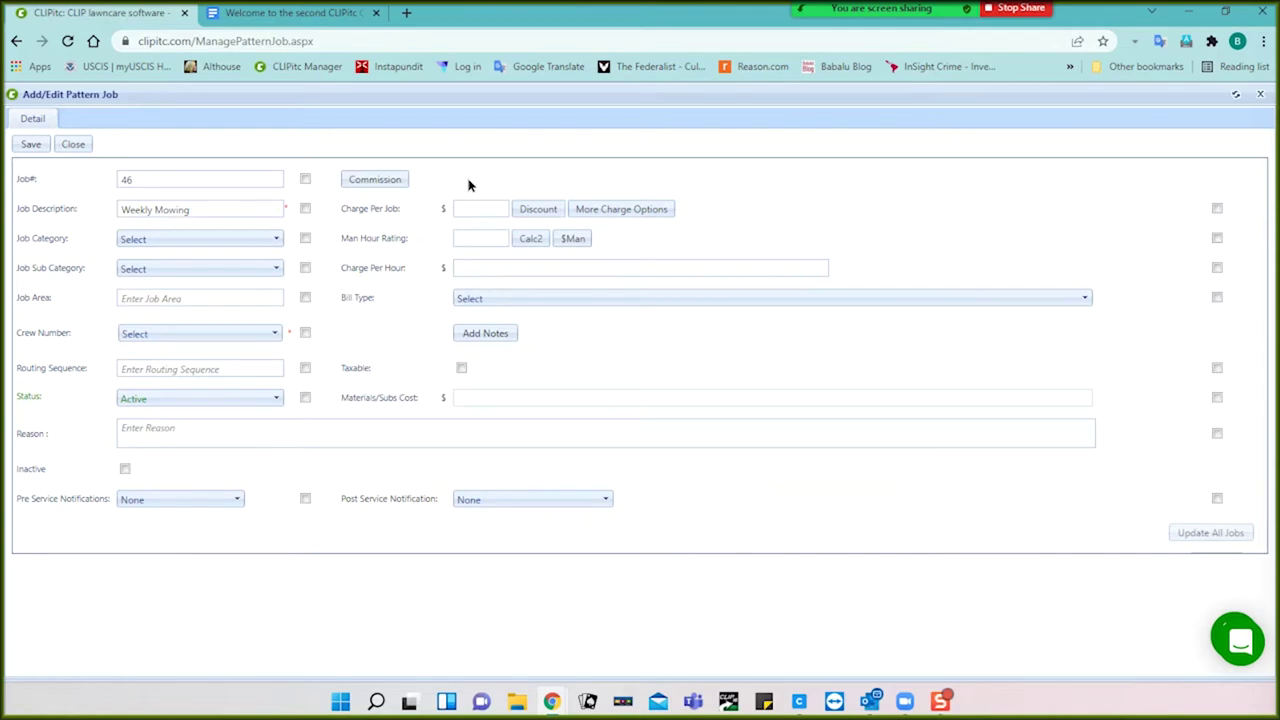
click(468, 206)
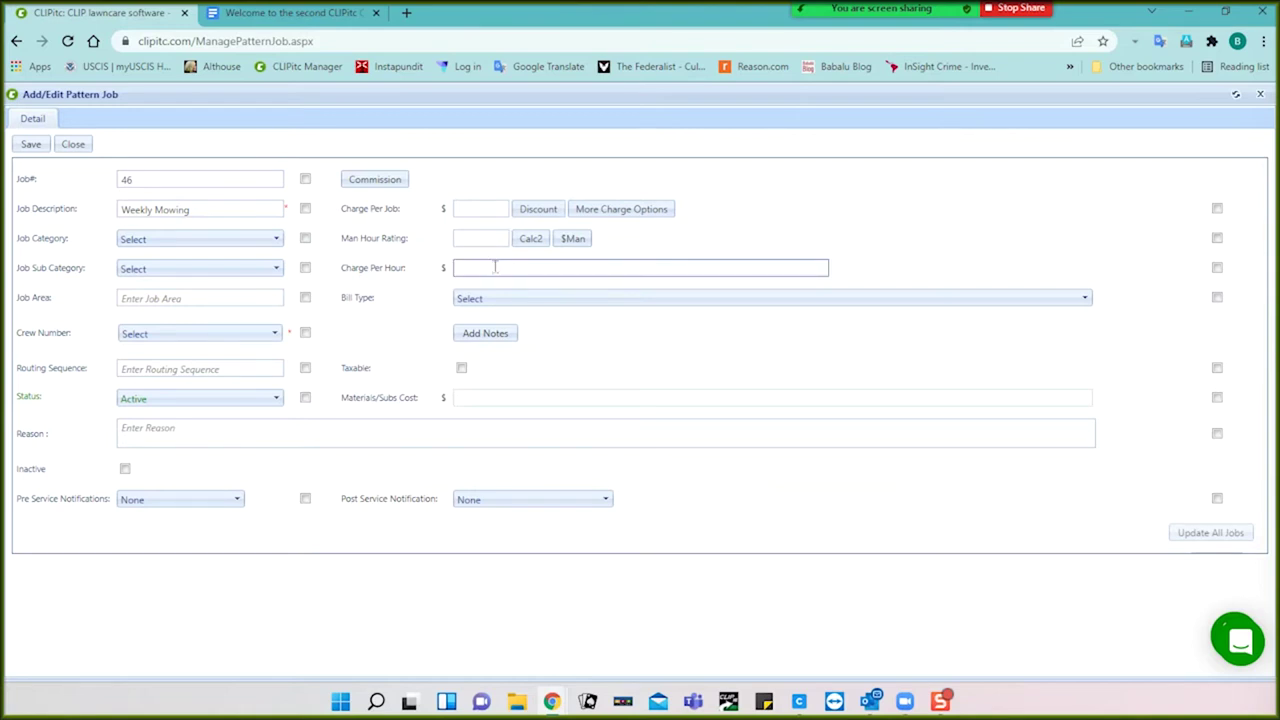
Enter a 60.00 hourly charge and set the bill type to Charge Per Hour
click(494, 268)
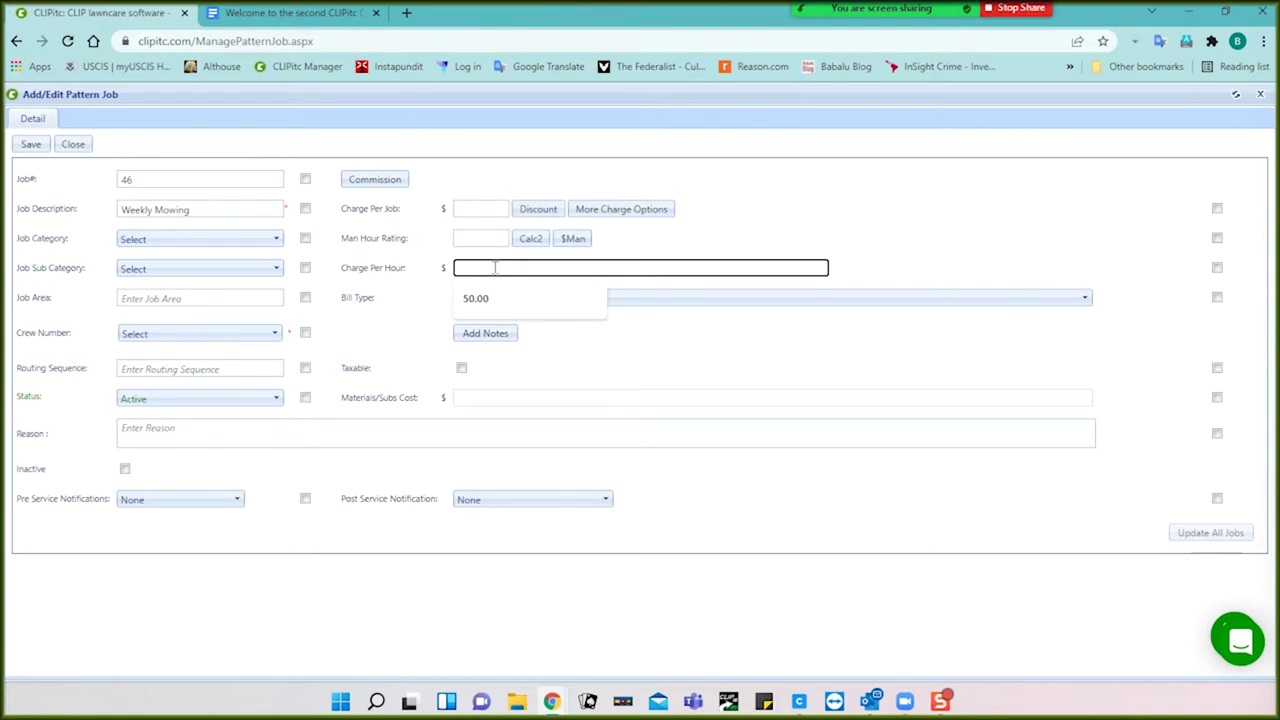
text(60)
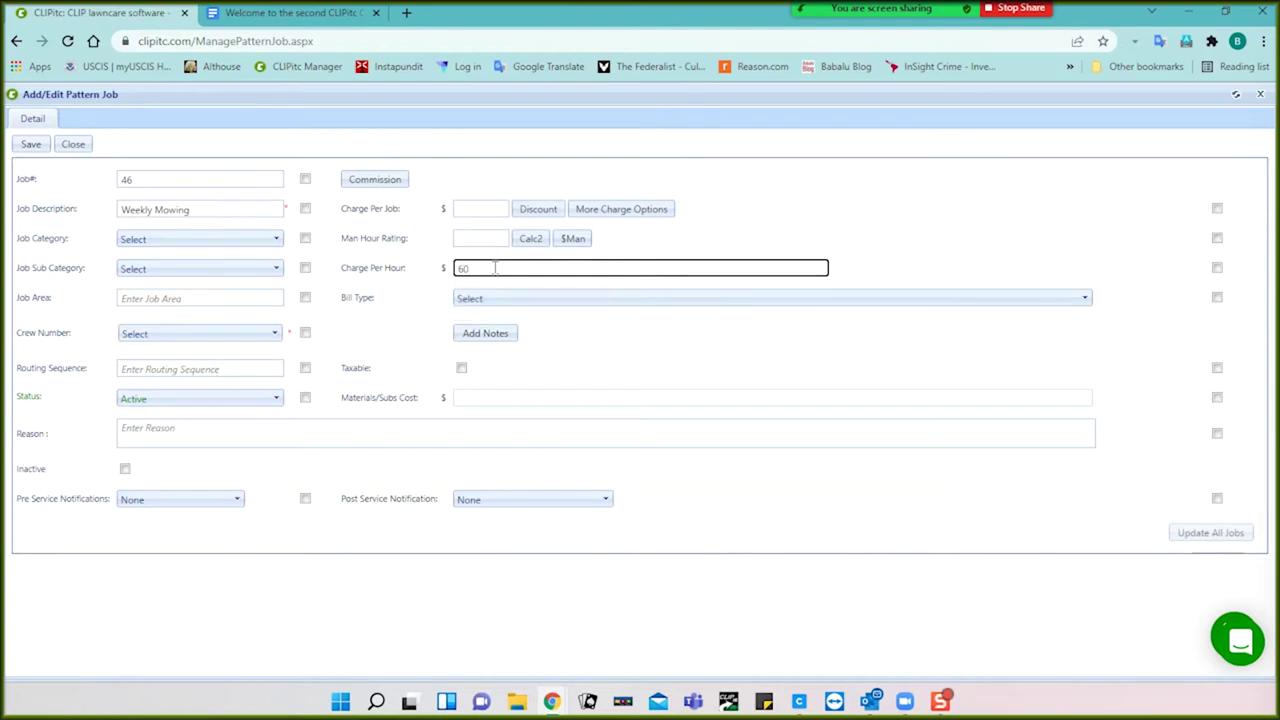
text(.00)
click(521, 299)
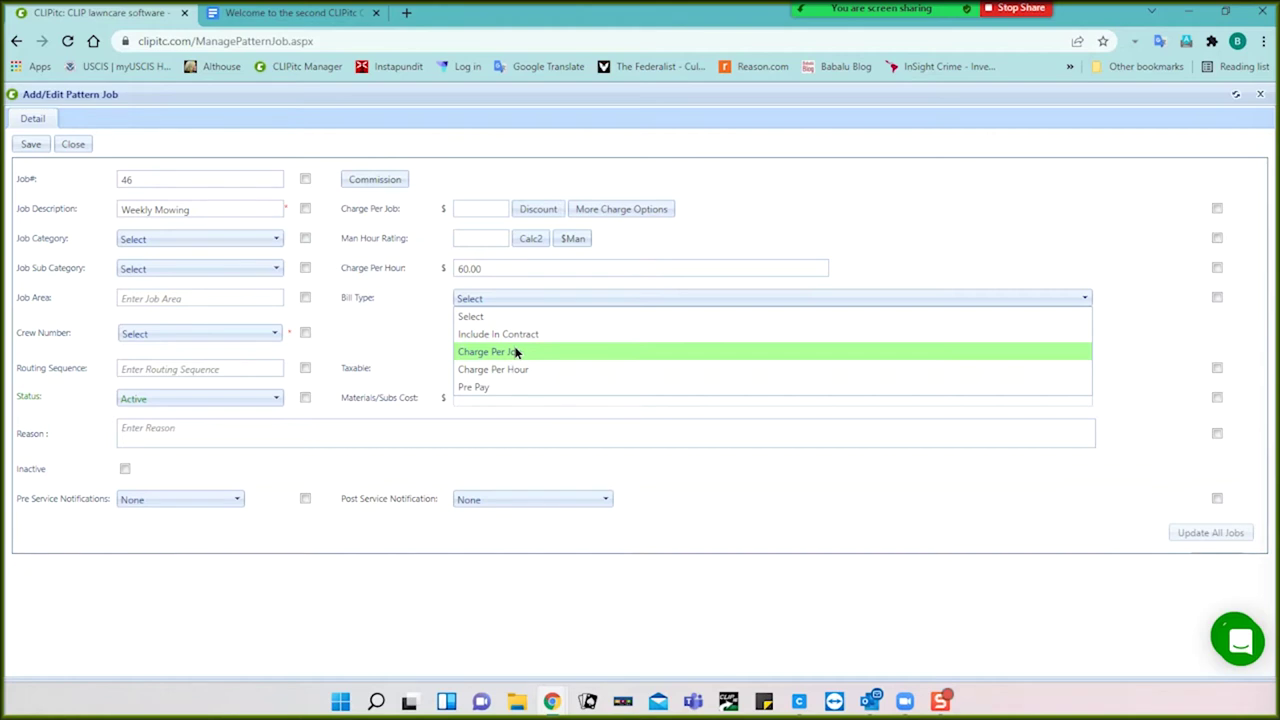
click(517, 352)
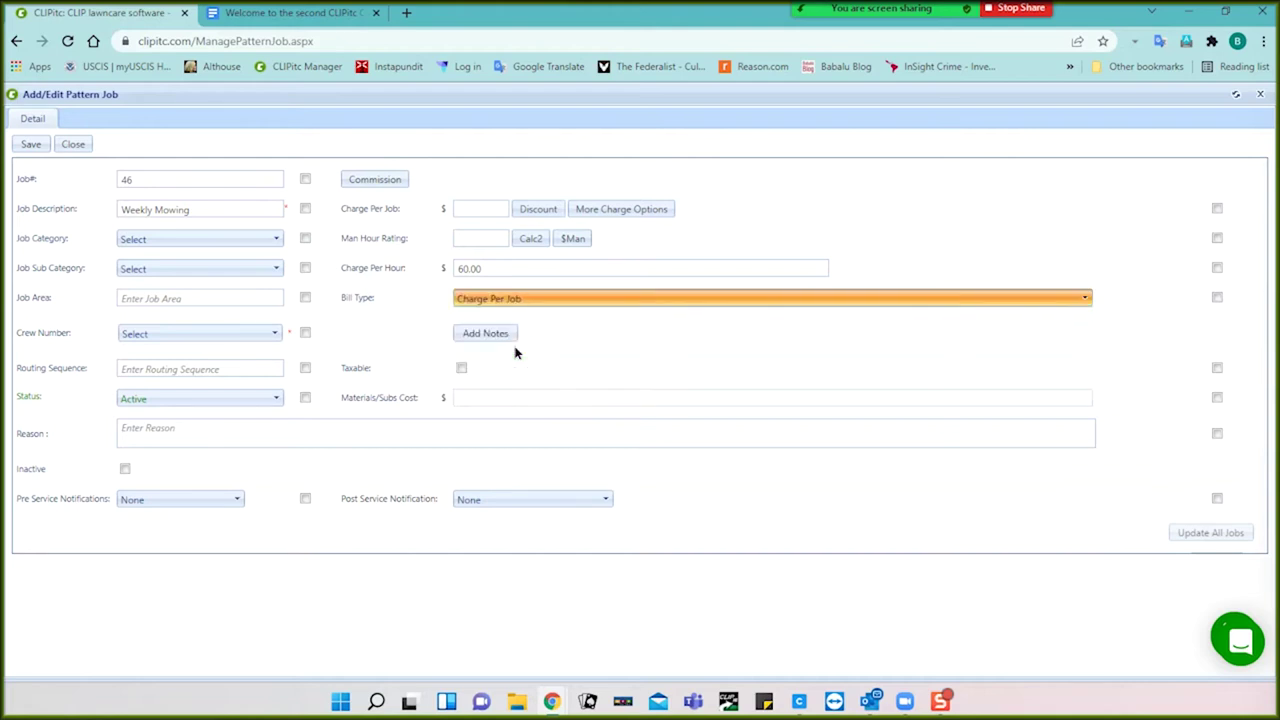
click(593, 298)
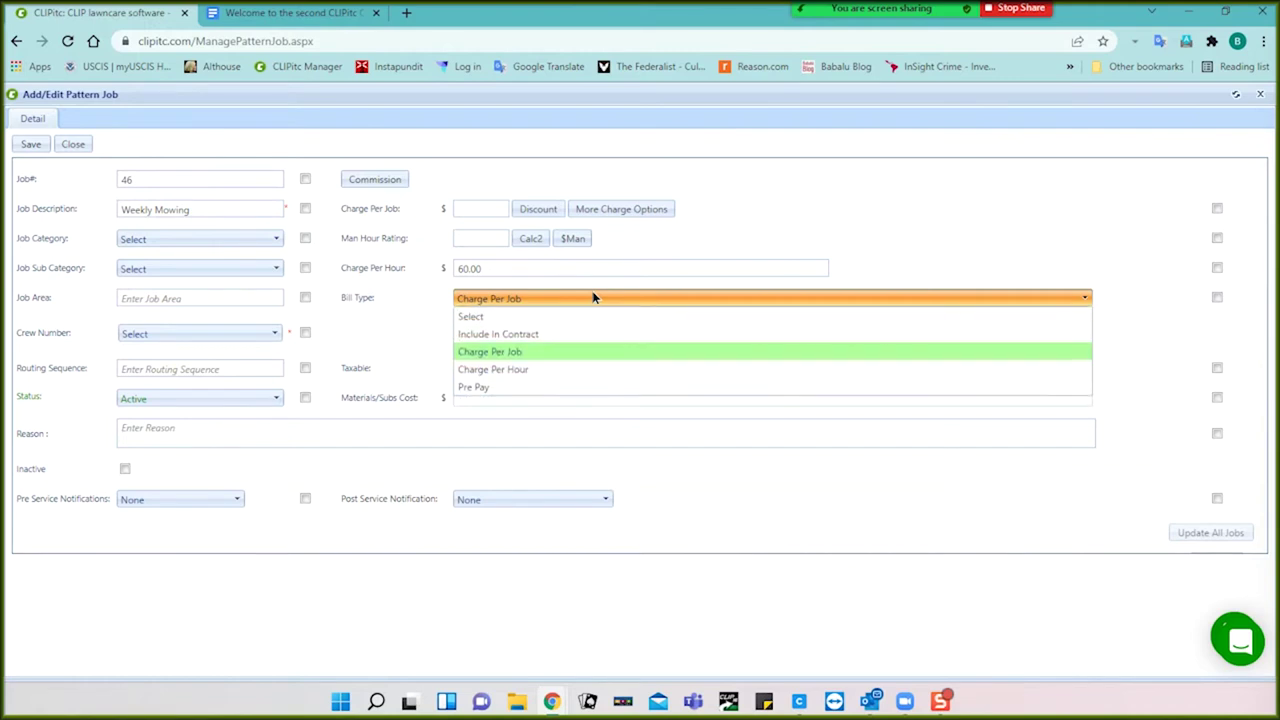
click(537, 370)
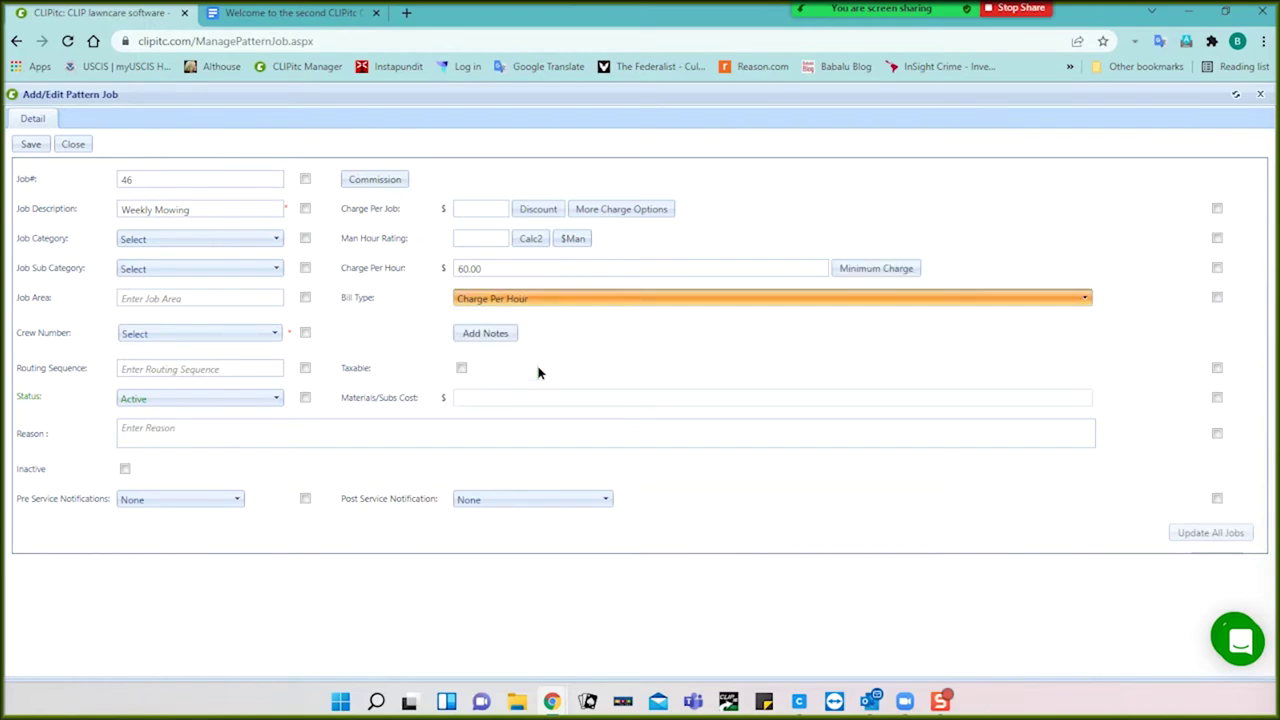
Set the job's minimum charge to 90.00 and confirm it
click(869, 270)
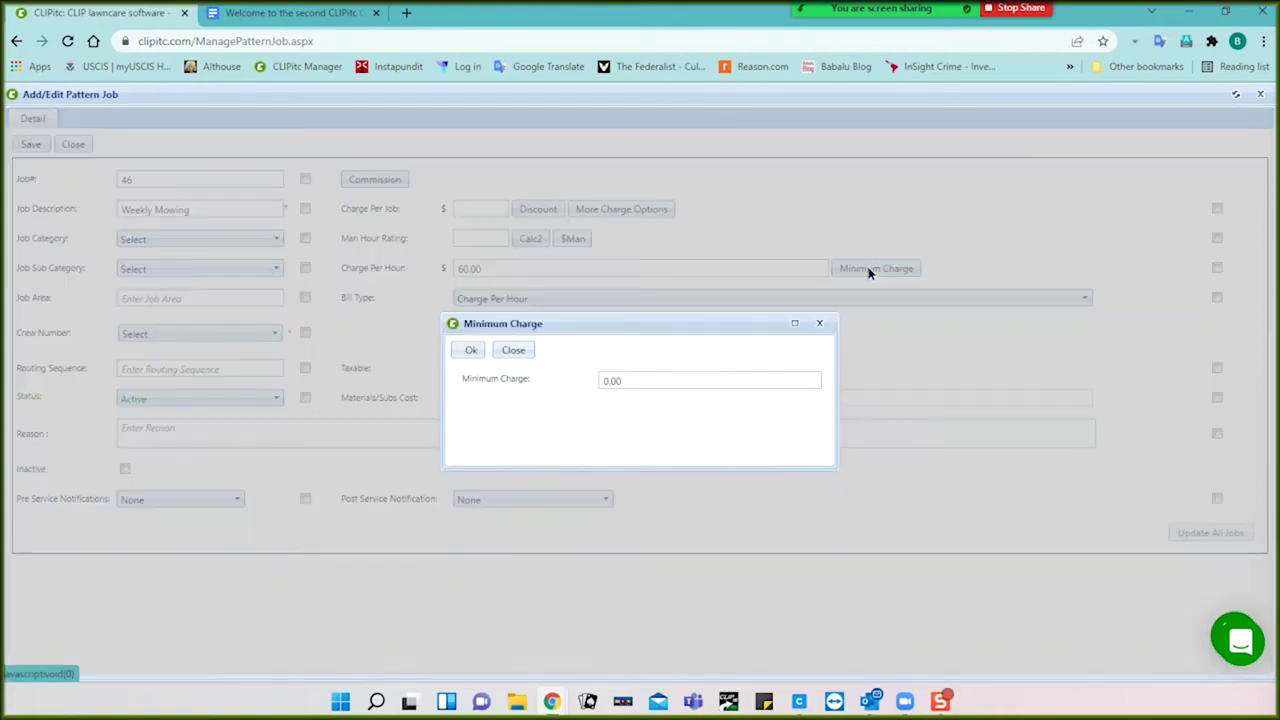
click(786, 379)
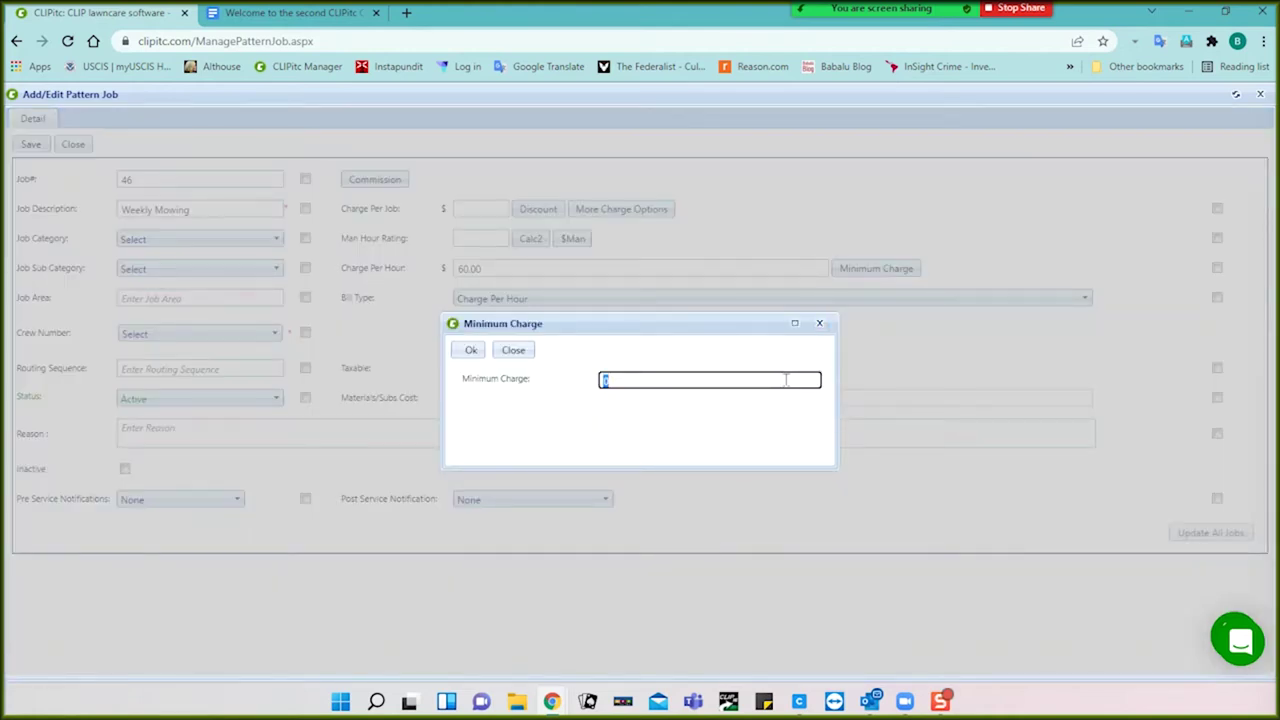
text(90.00)
click(465, 351)
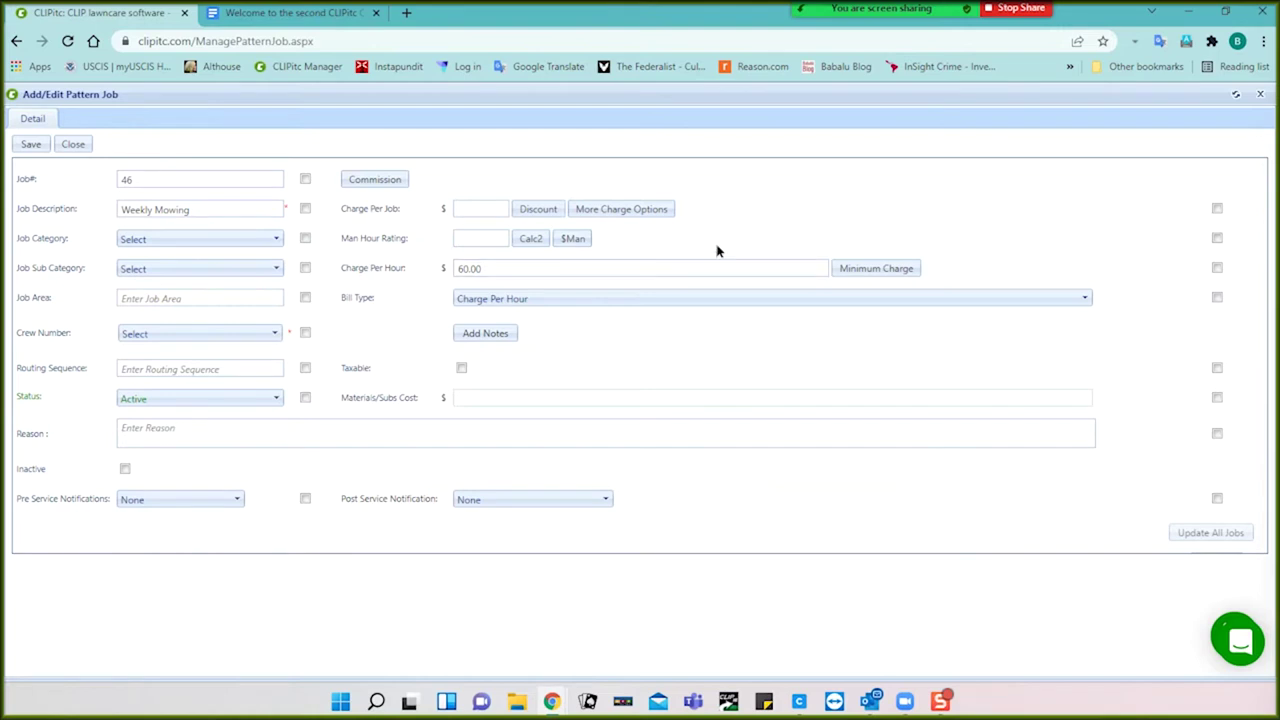
Change bill type to Charge Per Job, mark it taxable, assign crew 1, and save
click(677, 303)
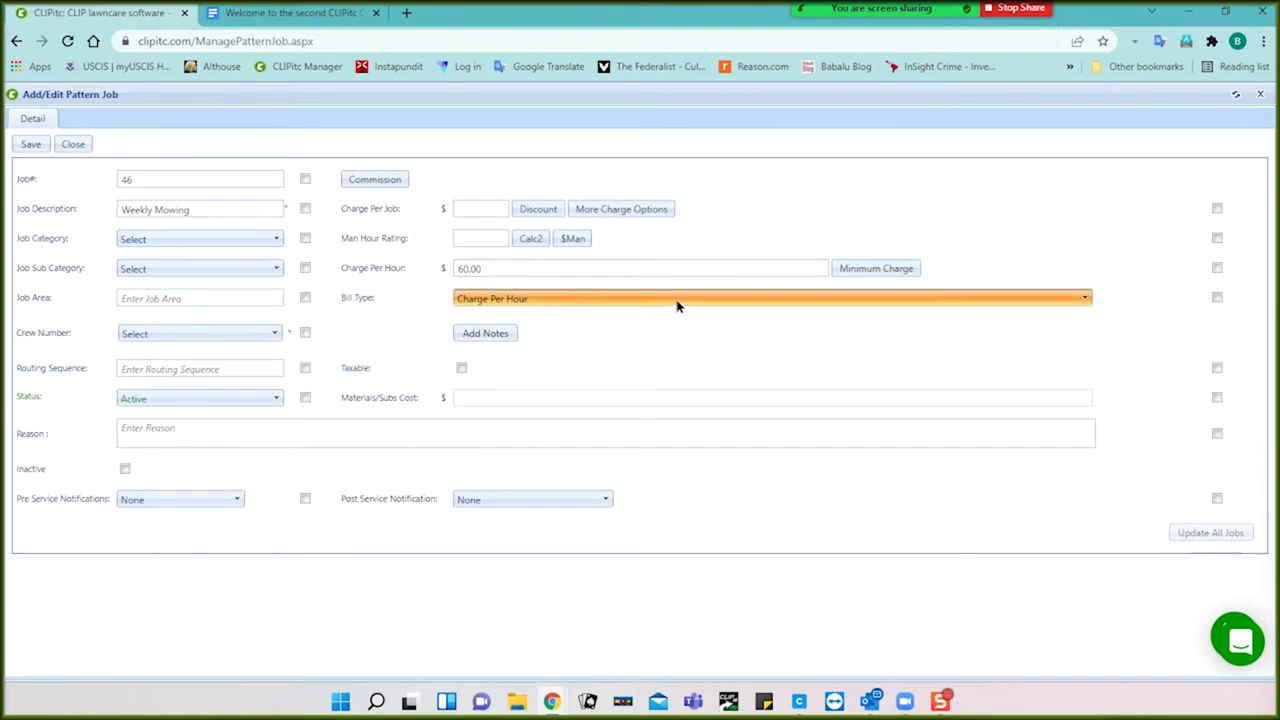
click(627, 353)
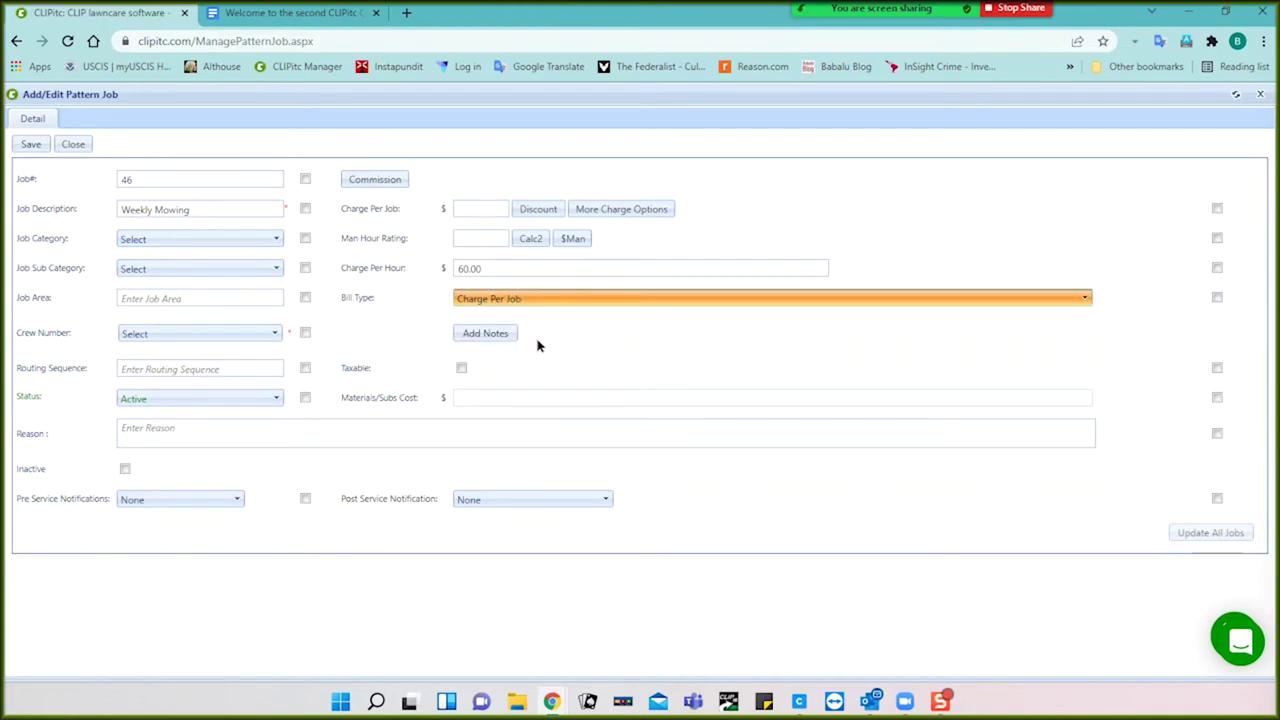
click(460, 369)
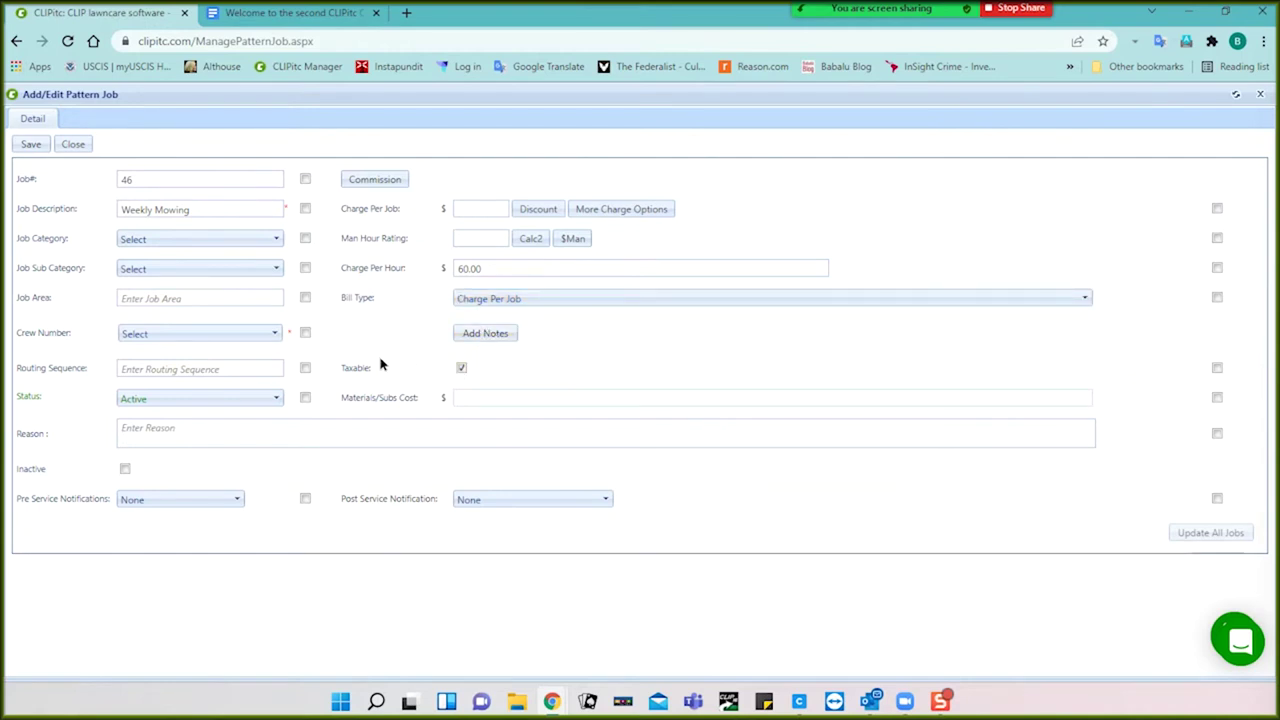
click(236, 336)
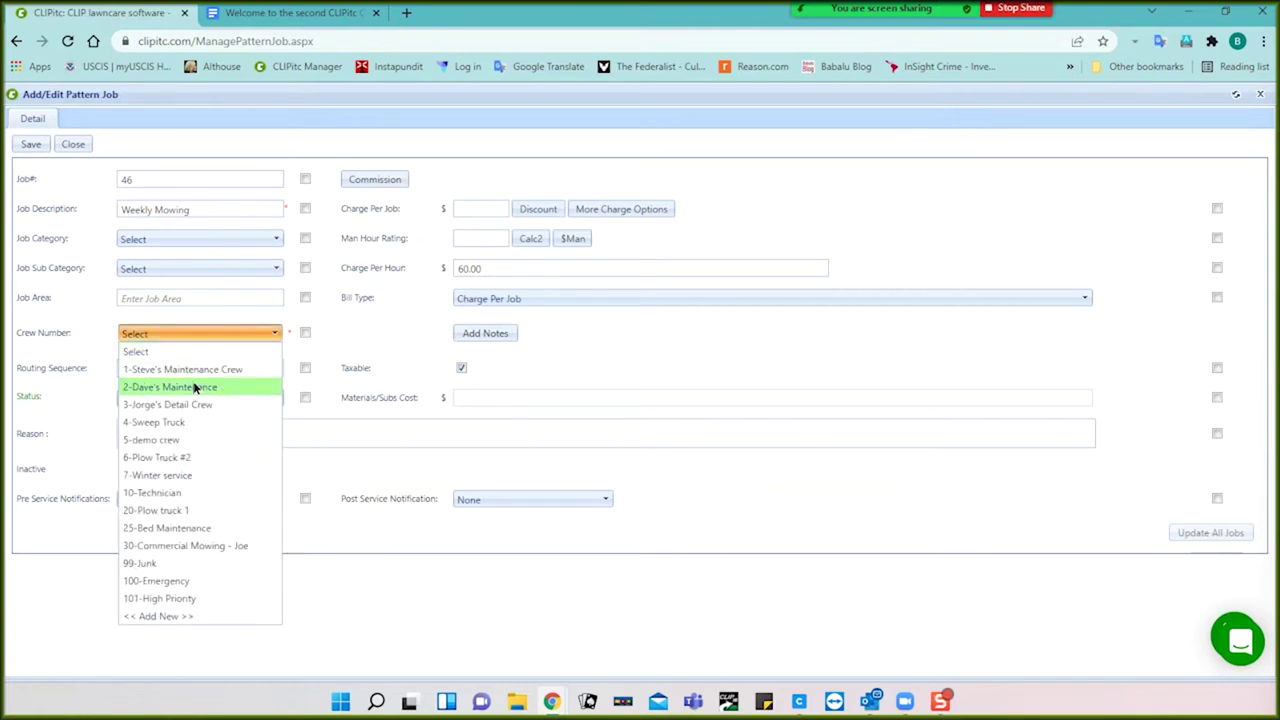
click(191, 369)
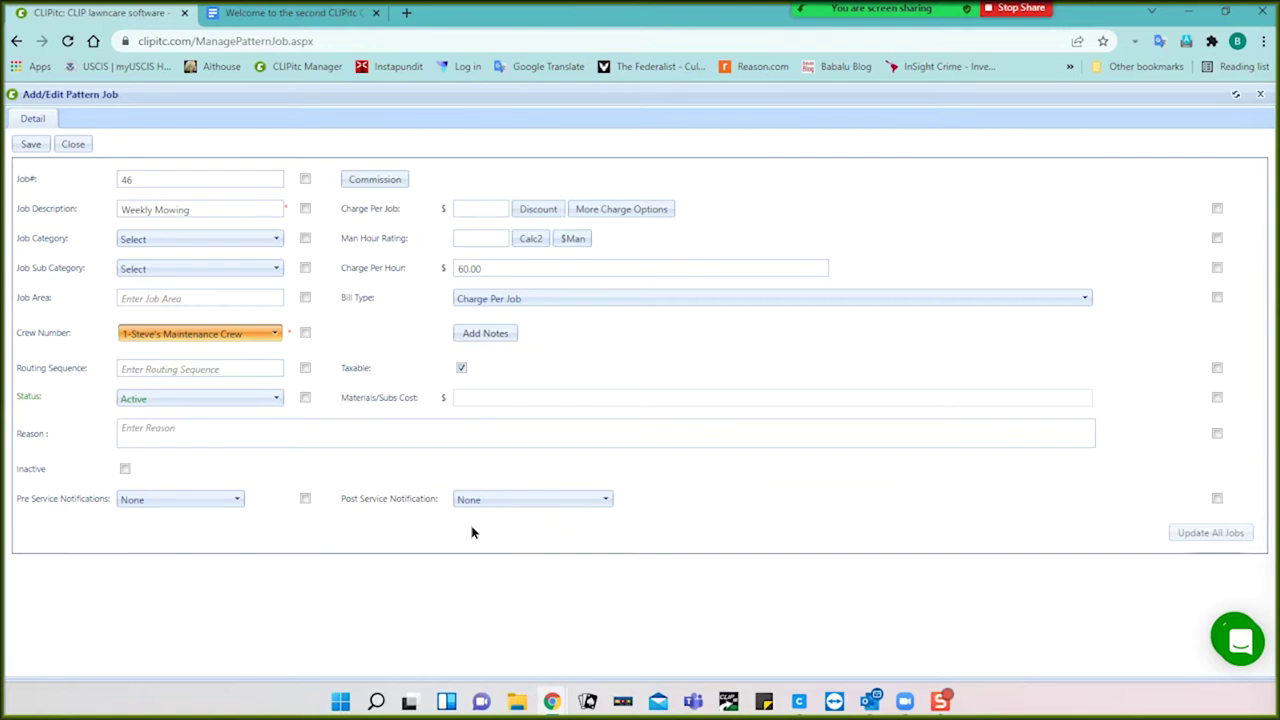
click(30, 148)
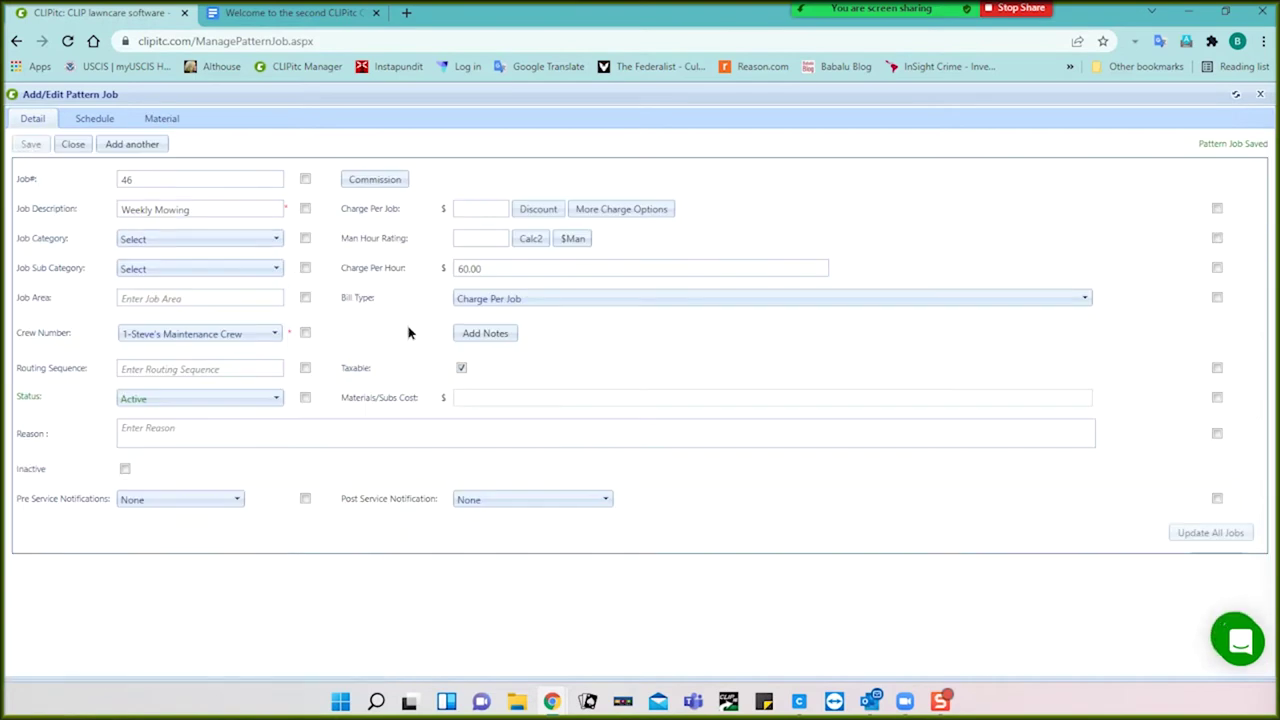
On the Schedule tab, set the next visit date to 3/21/2022
click(95, 119)
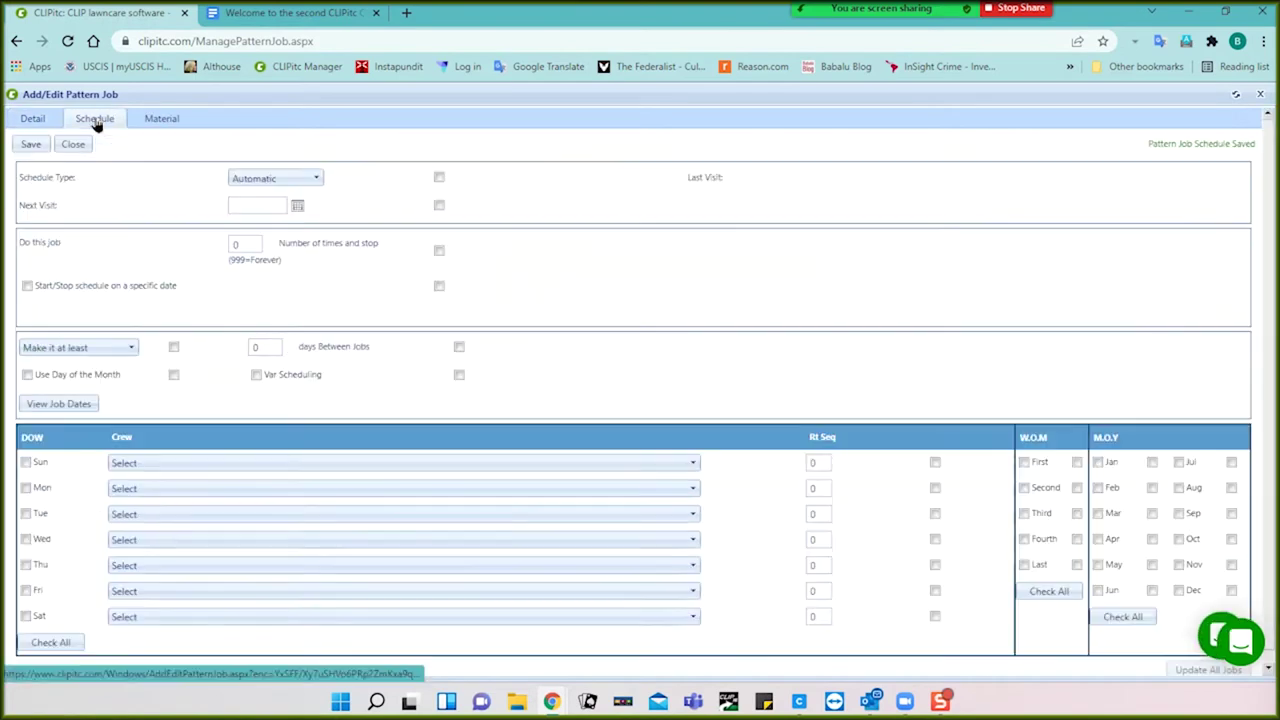
click(298, 207)
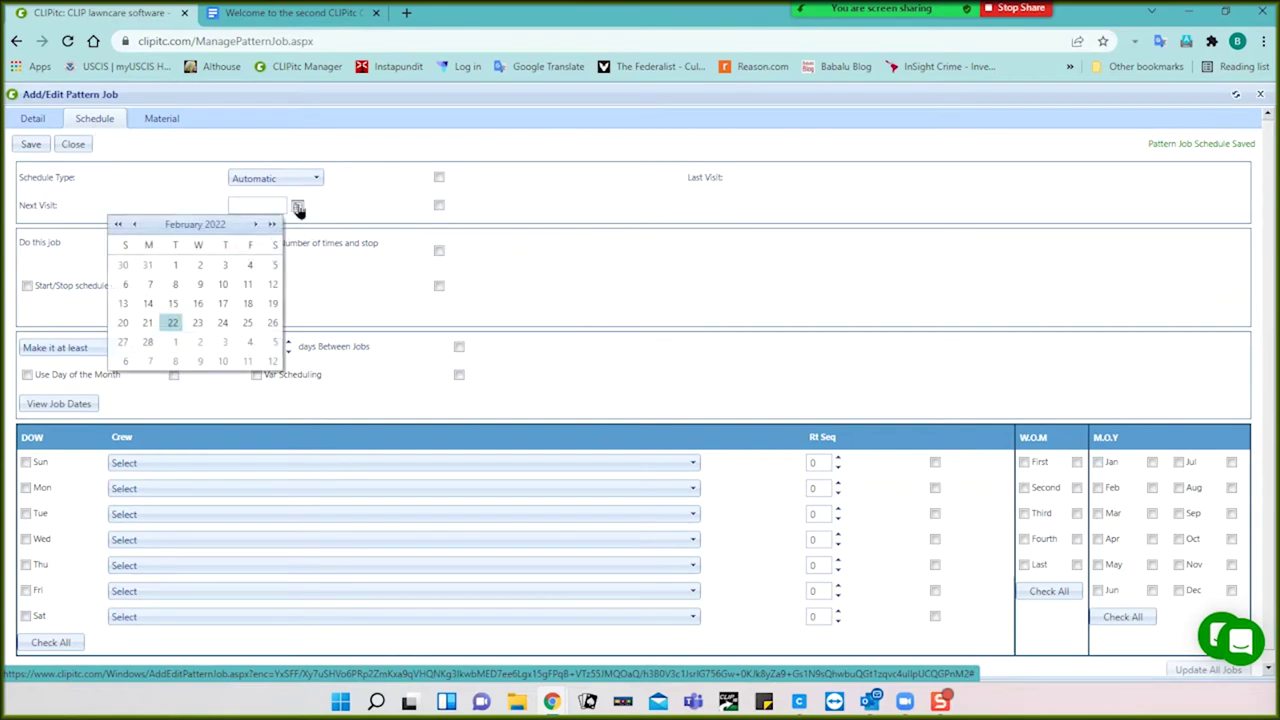
click(255, 224)
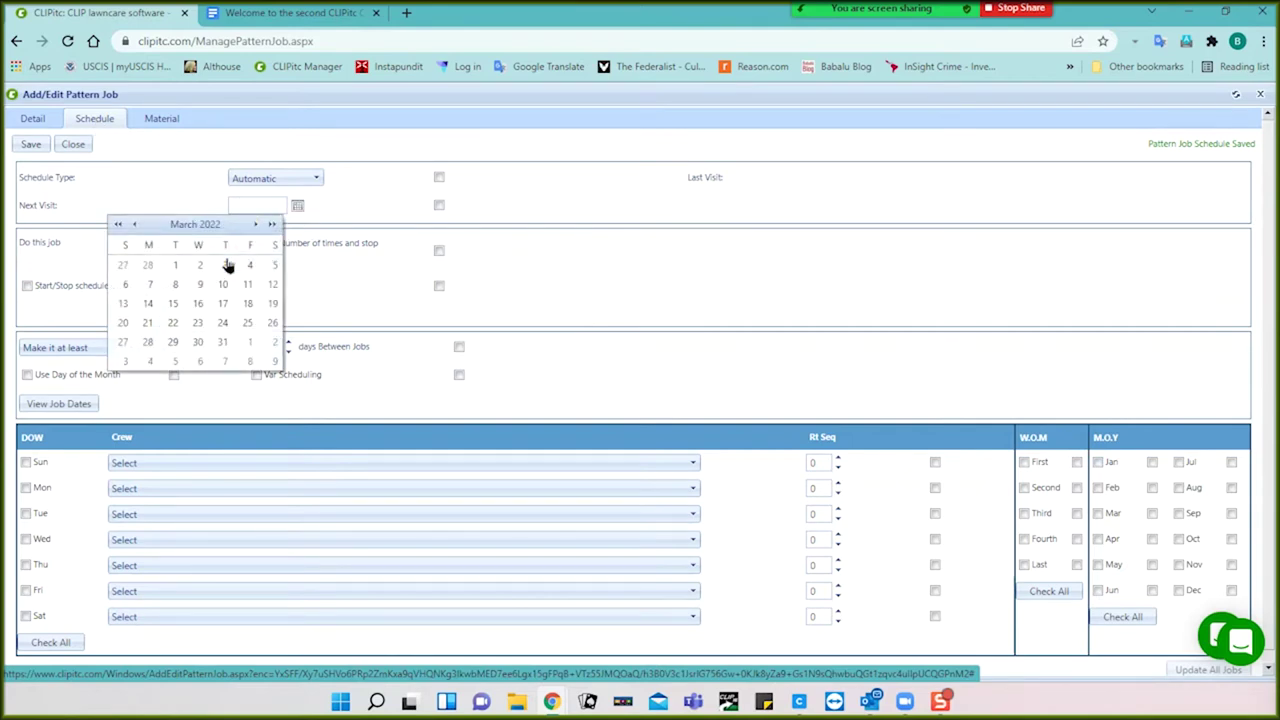
click(148, 325)
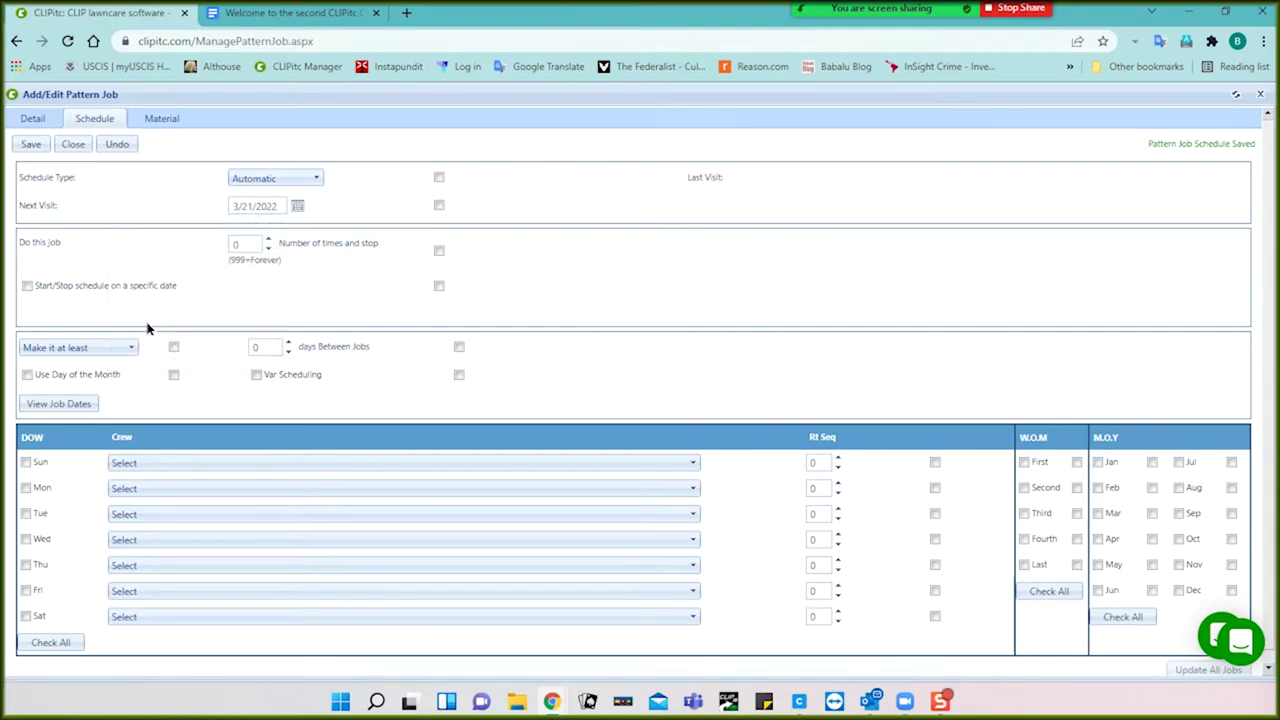
Set the job to repeat 999 times
click(255, 244)
text(999)
click(279, 273)
Enter 4 days between jobs, keeping the 'Make it at least' rule
click(258, 347)
text(4)
click(390, 352)
click(130, 348)
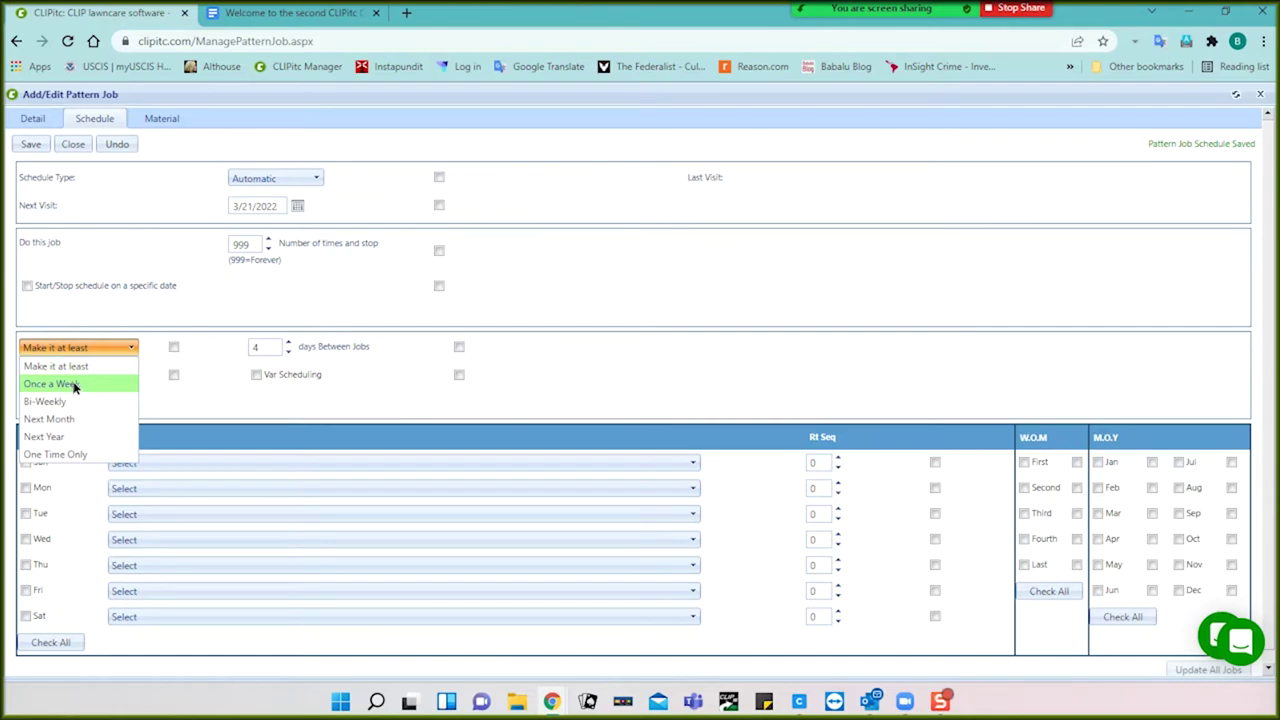
click(212, 394)
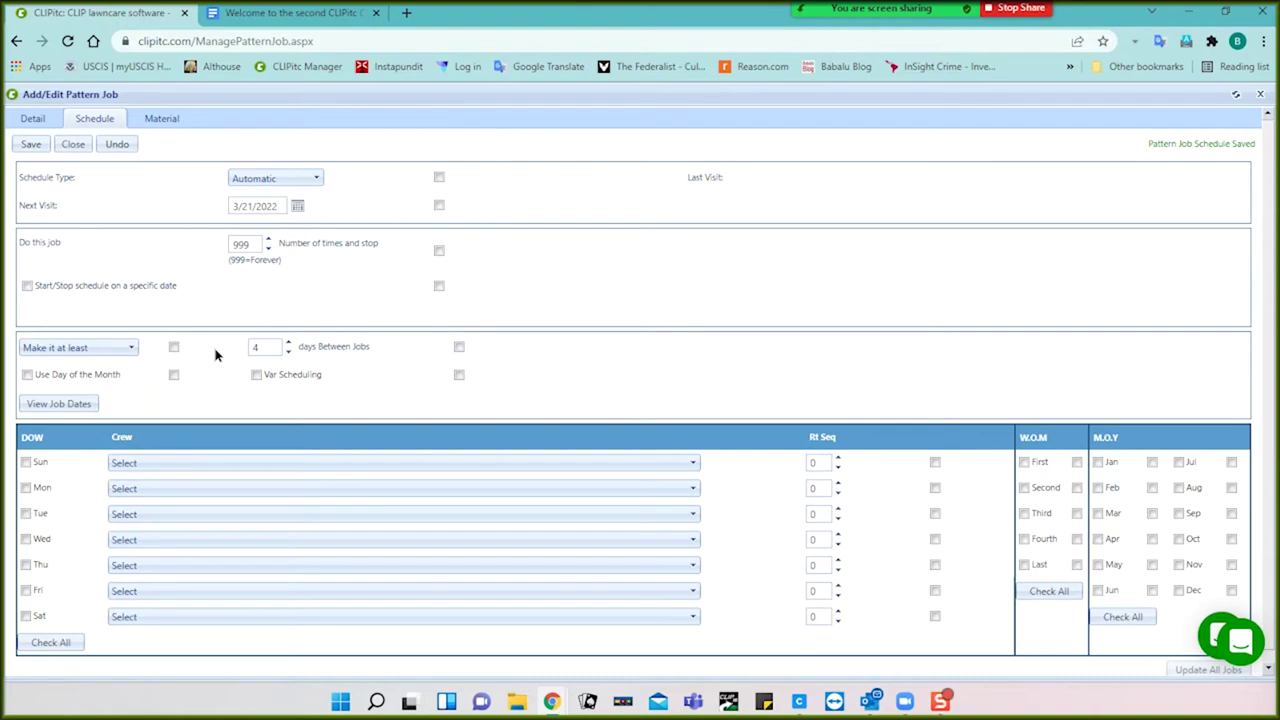
click(128, 350)
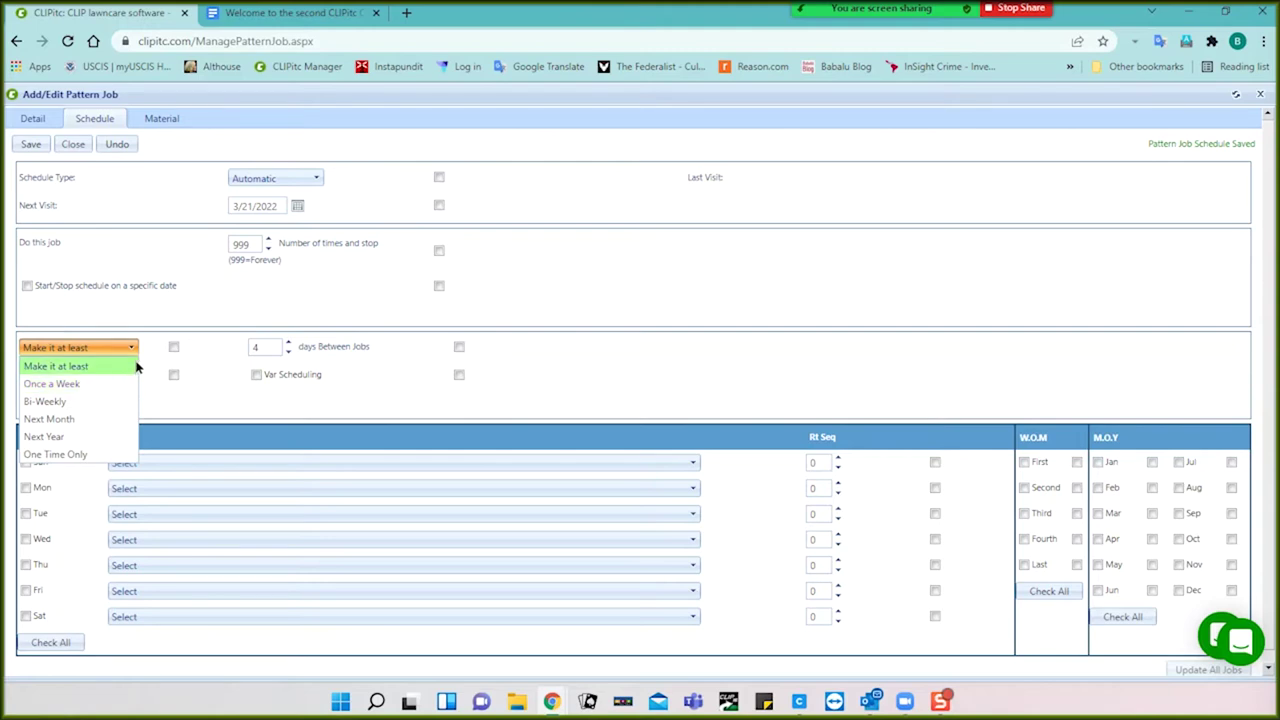
click(60, 366)
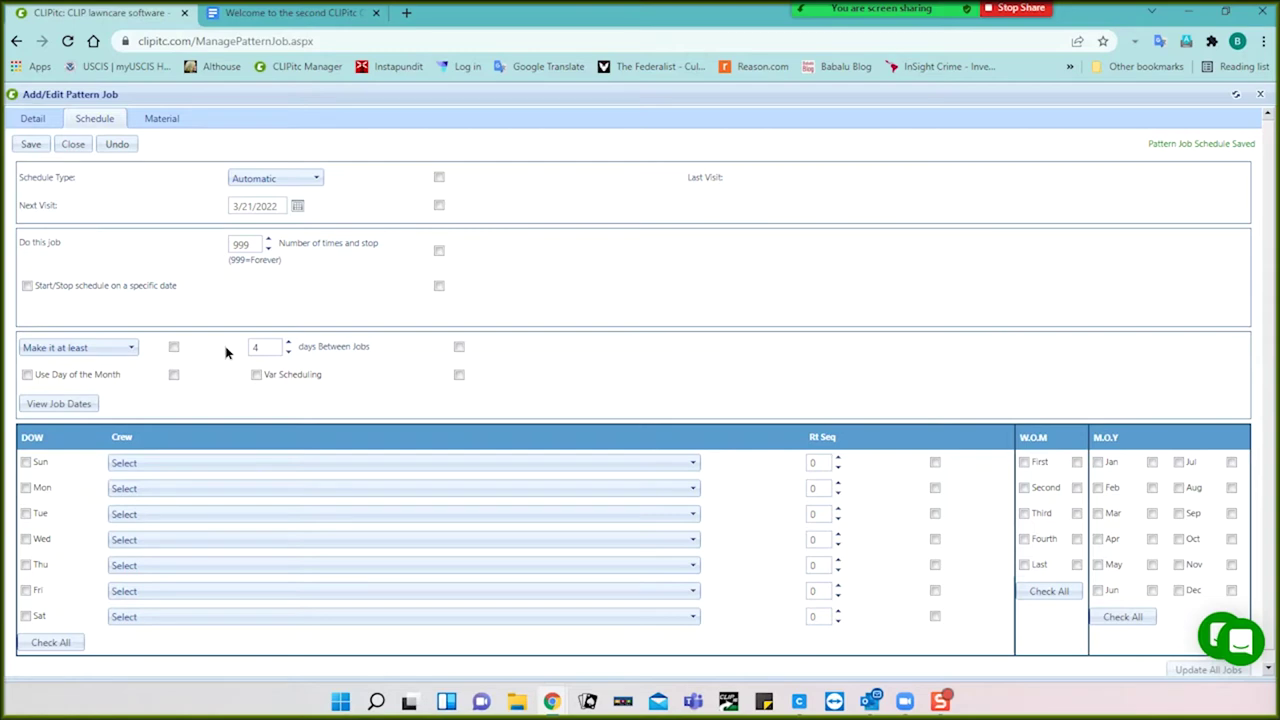
Schedule the job Monday through Friday in every week of the month
click(25, 591)
click(25, 566)
click(25, 540)
click(25, 515)
click(25, 488)
click(1024, 464)
click(1024, 488)
click(1025, 513)
click(1025, 539)
click(1024, 564)
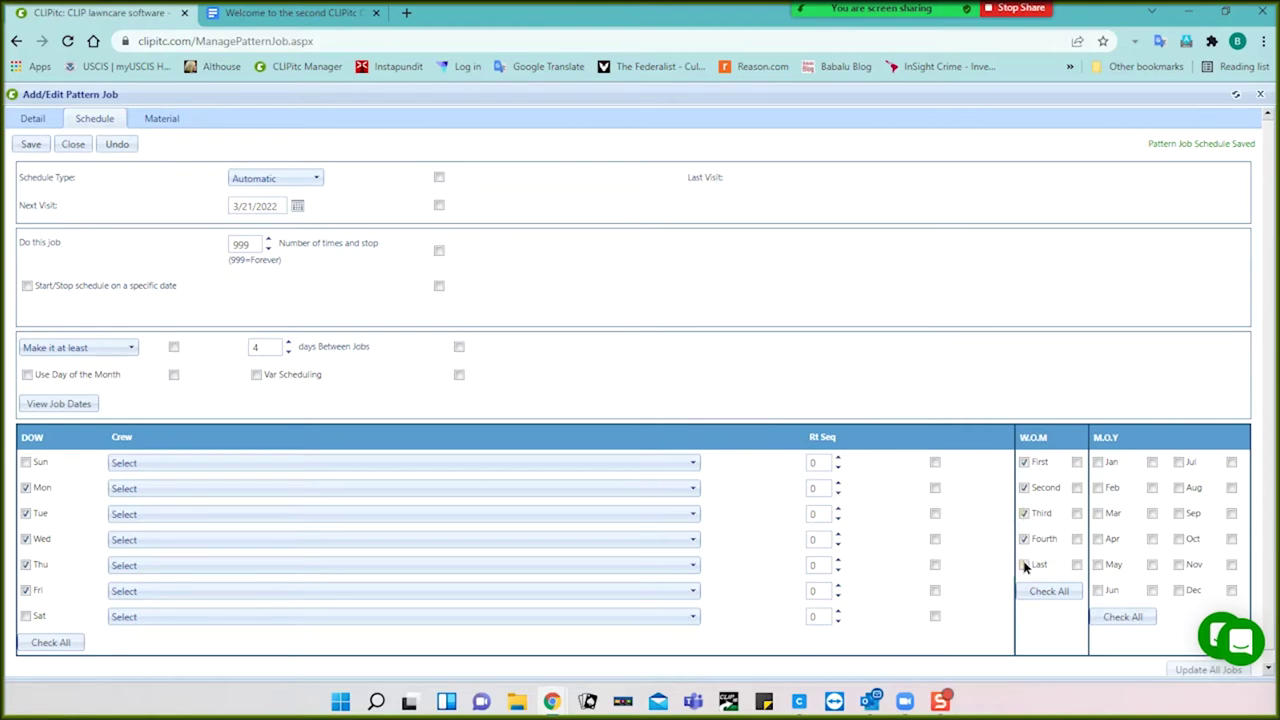
Limit the schedule to March through November, save it, and return to the Detail tab
click(1128, 618)
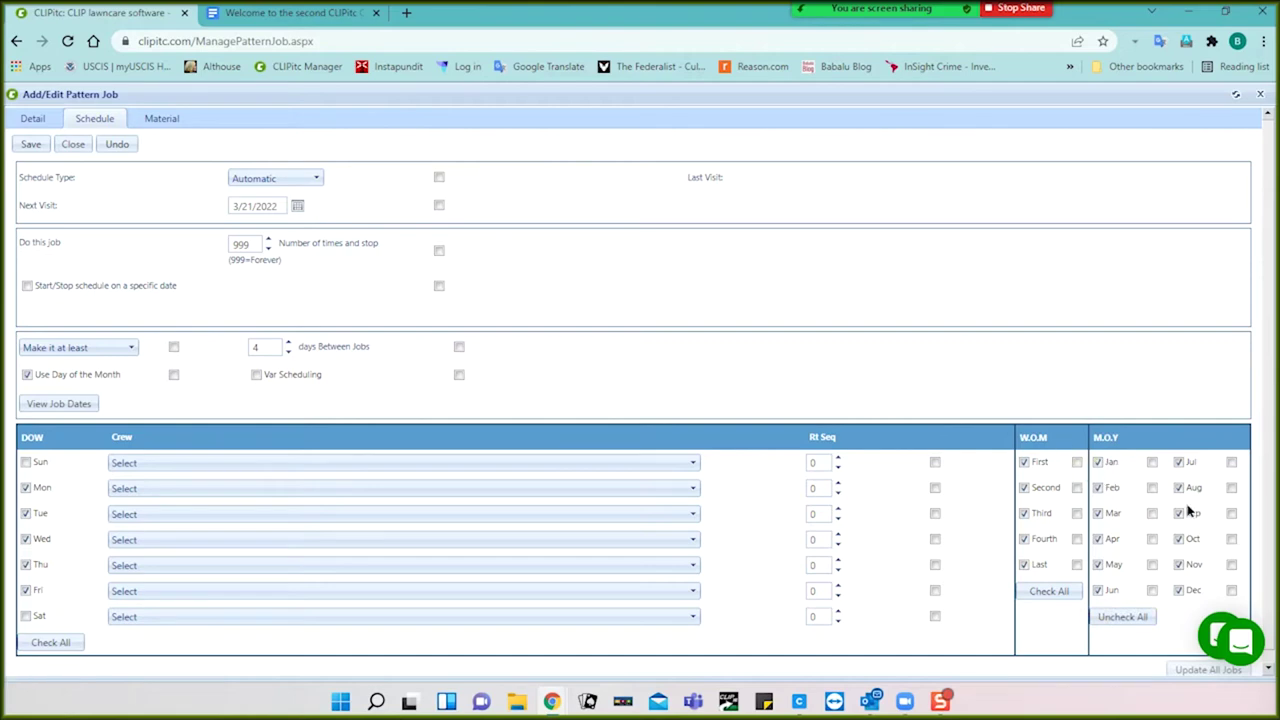
click(1179, 591)
click(1098, 464)
click(1098, 487)
click(1099, 514)
click(1098, 513)
click(33, 144)
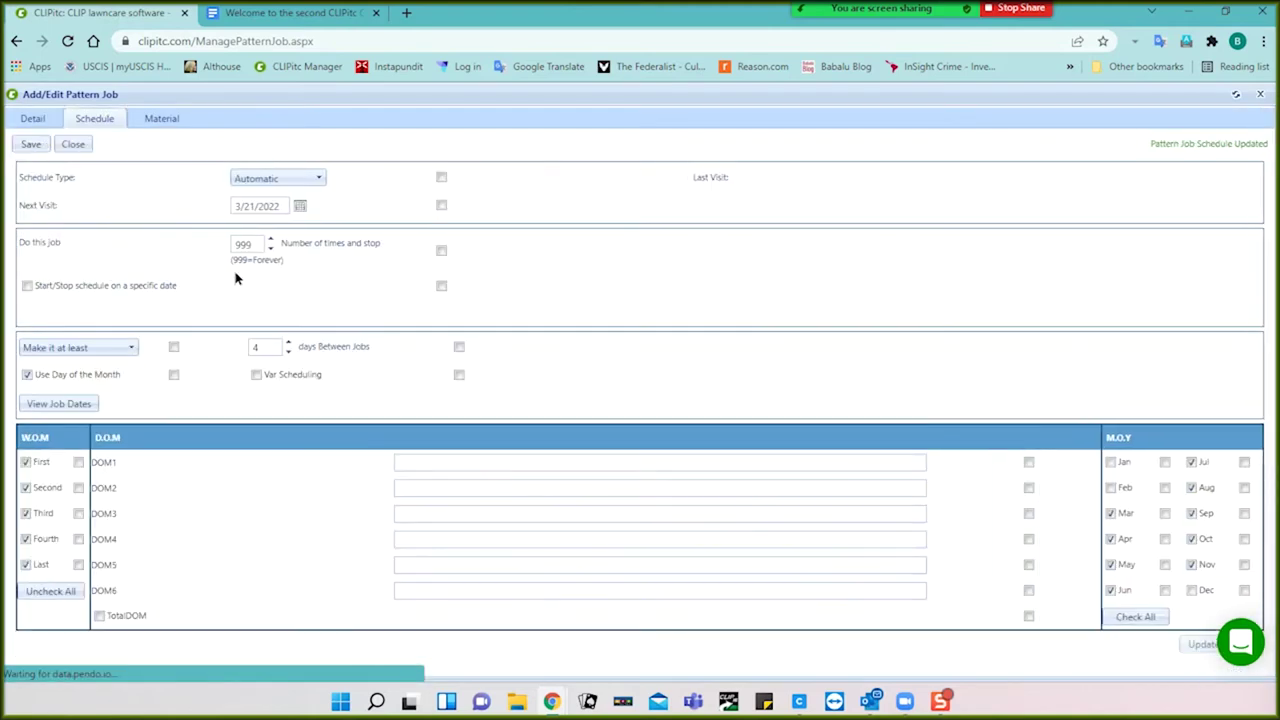
click(31, 119)
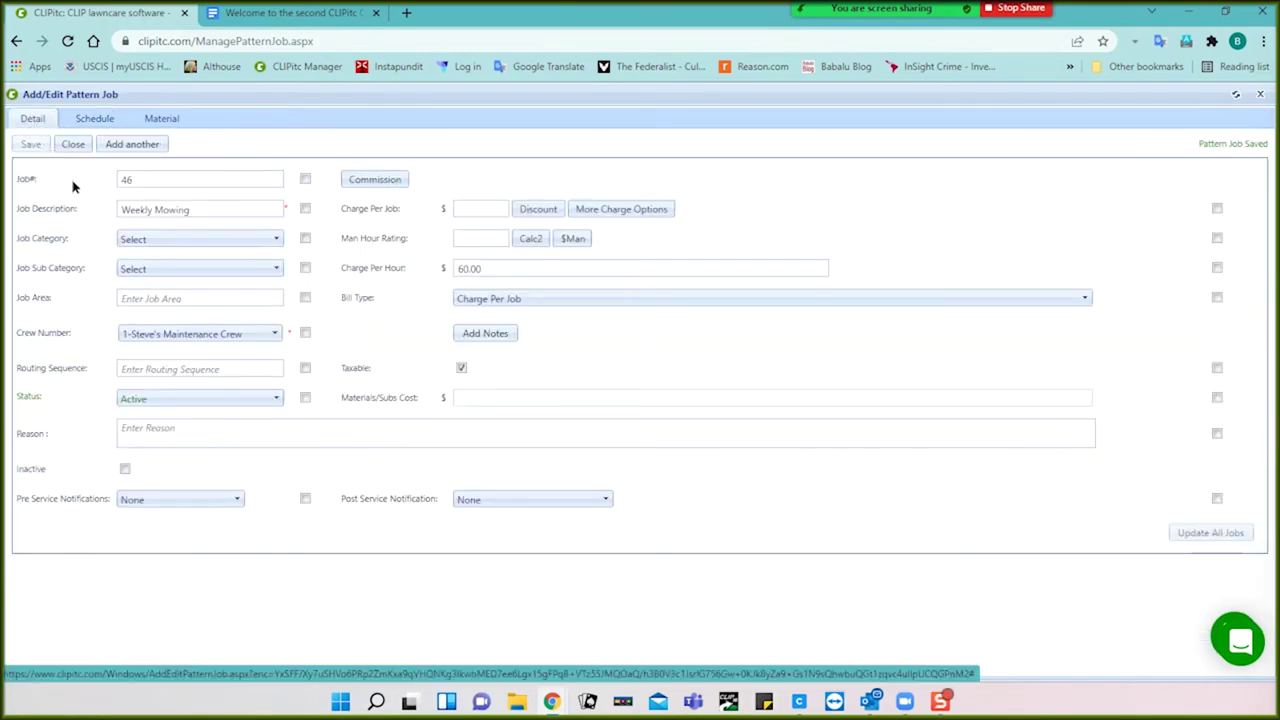
Add Bag to the job's materials, then close the pattern job editor
click(160, 121)
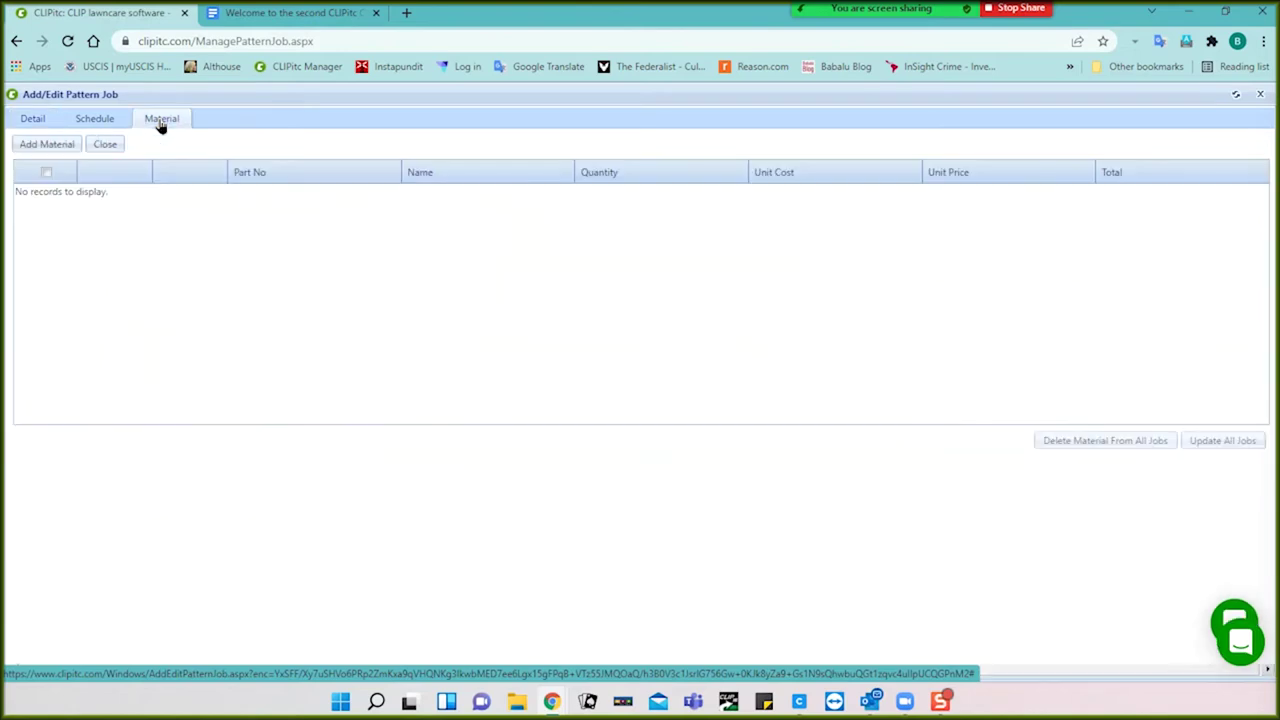
click(48, 146)
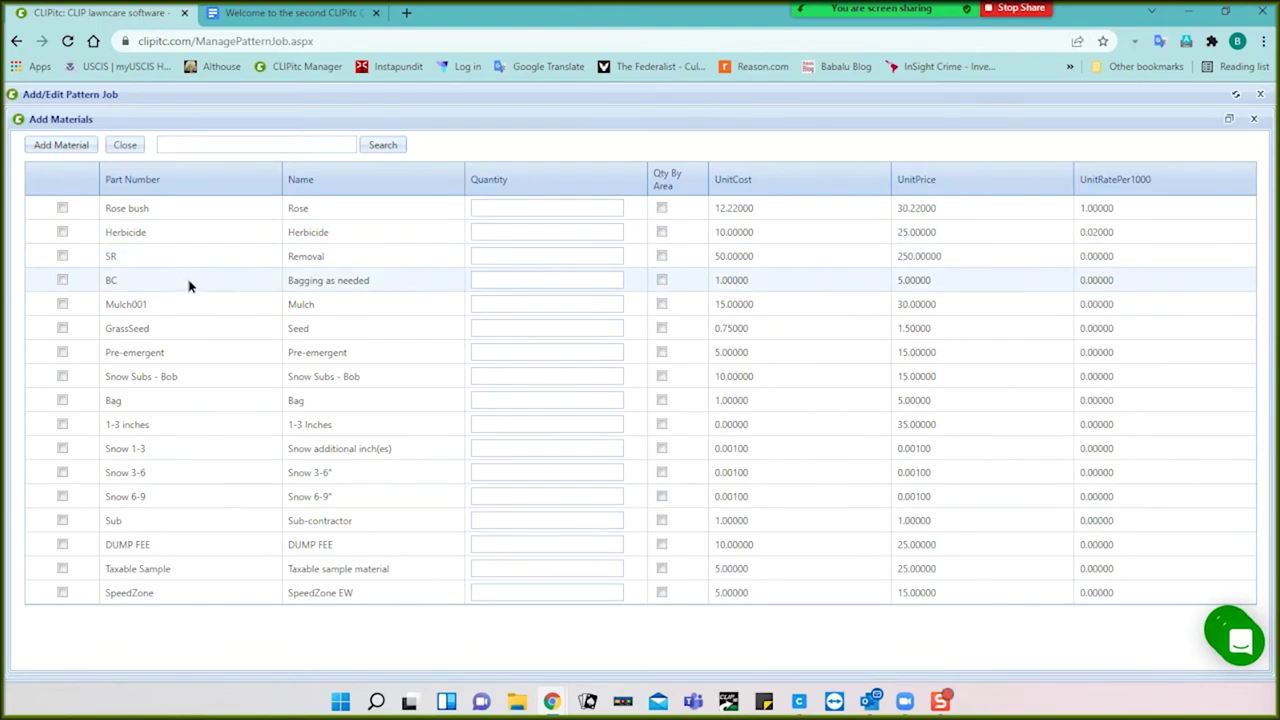
click(62, 401)
click(68, 151)
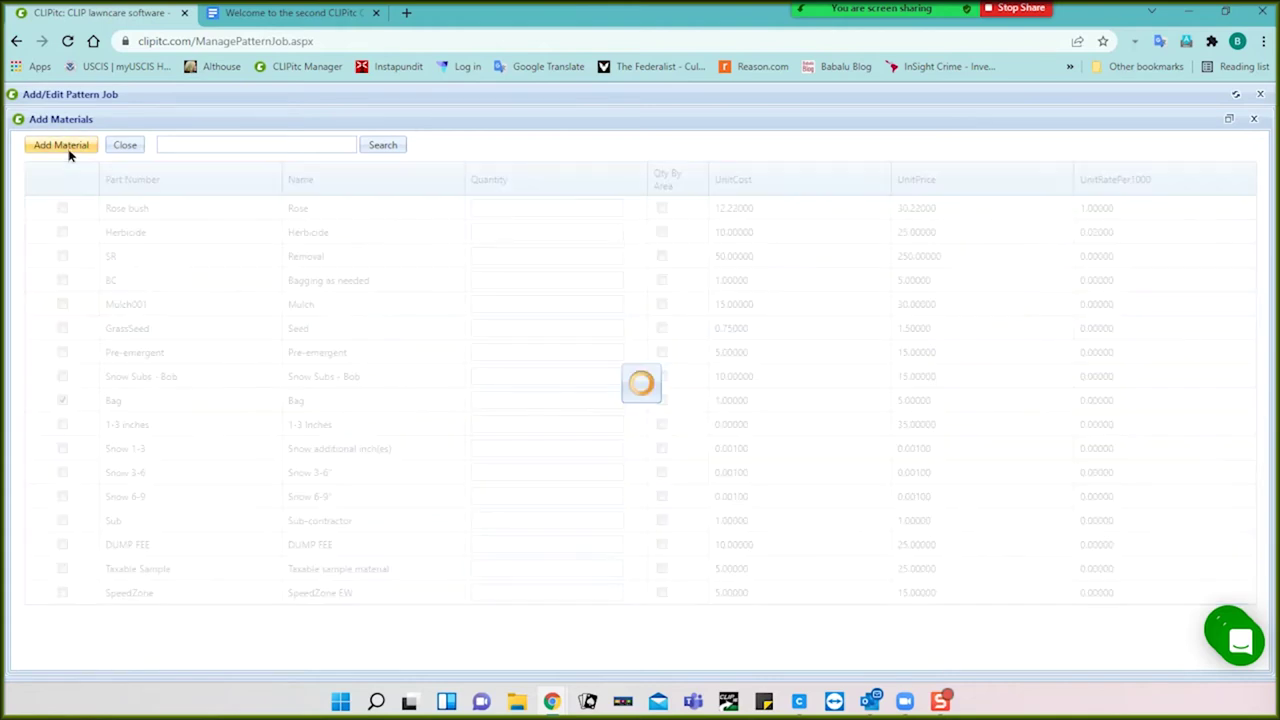
click(124, 145)
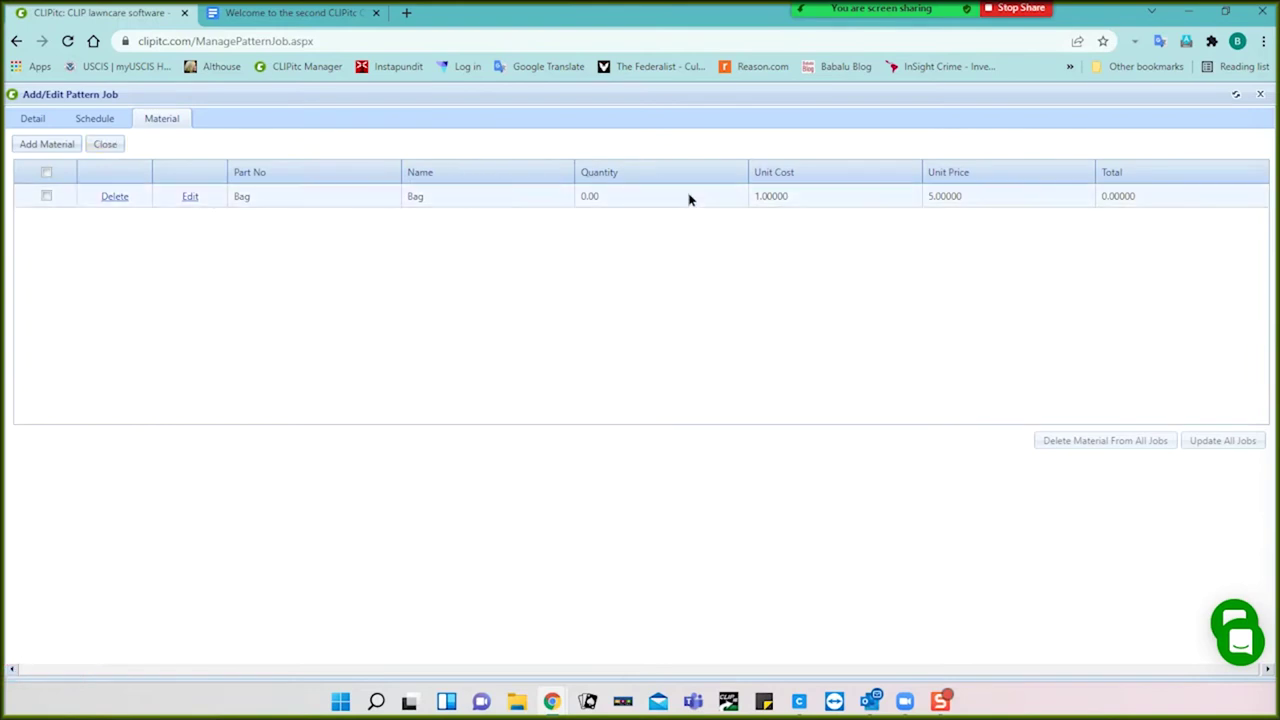
click(106, 146)
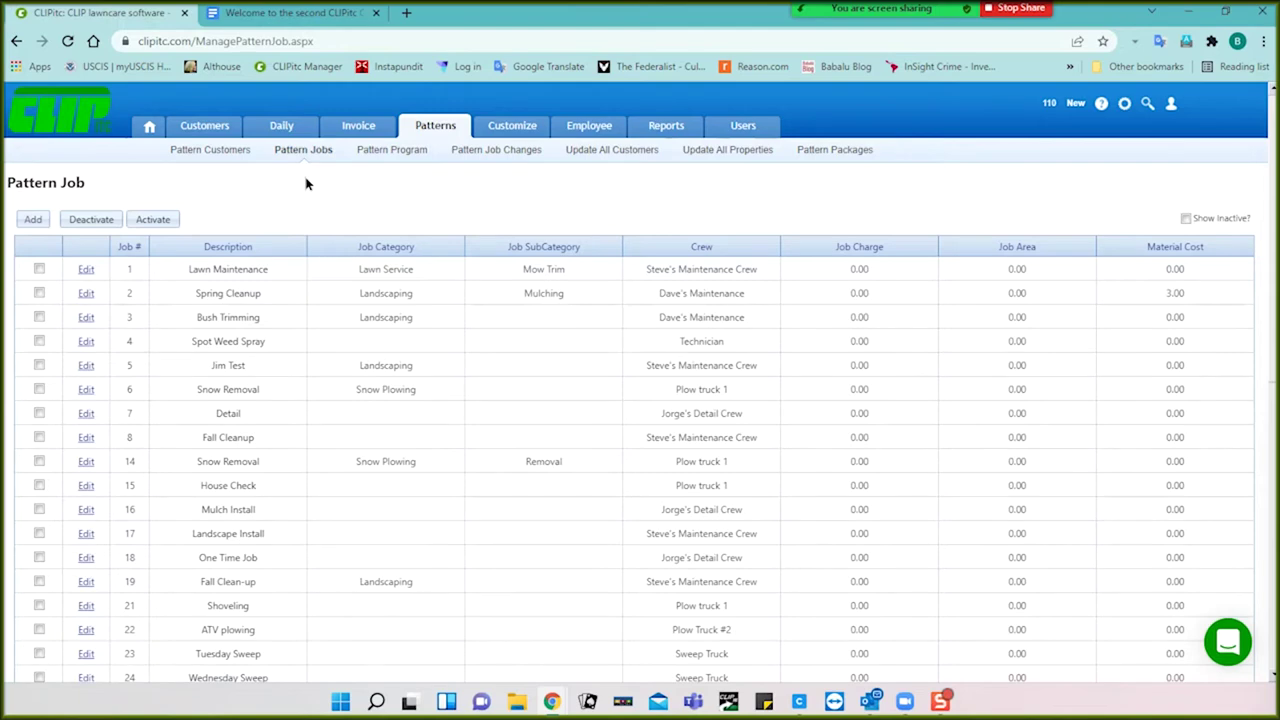
scroll(281, 502, down, 2)
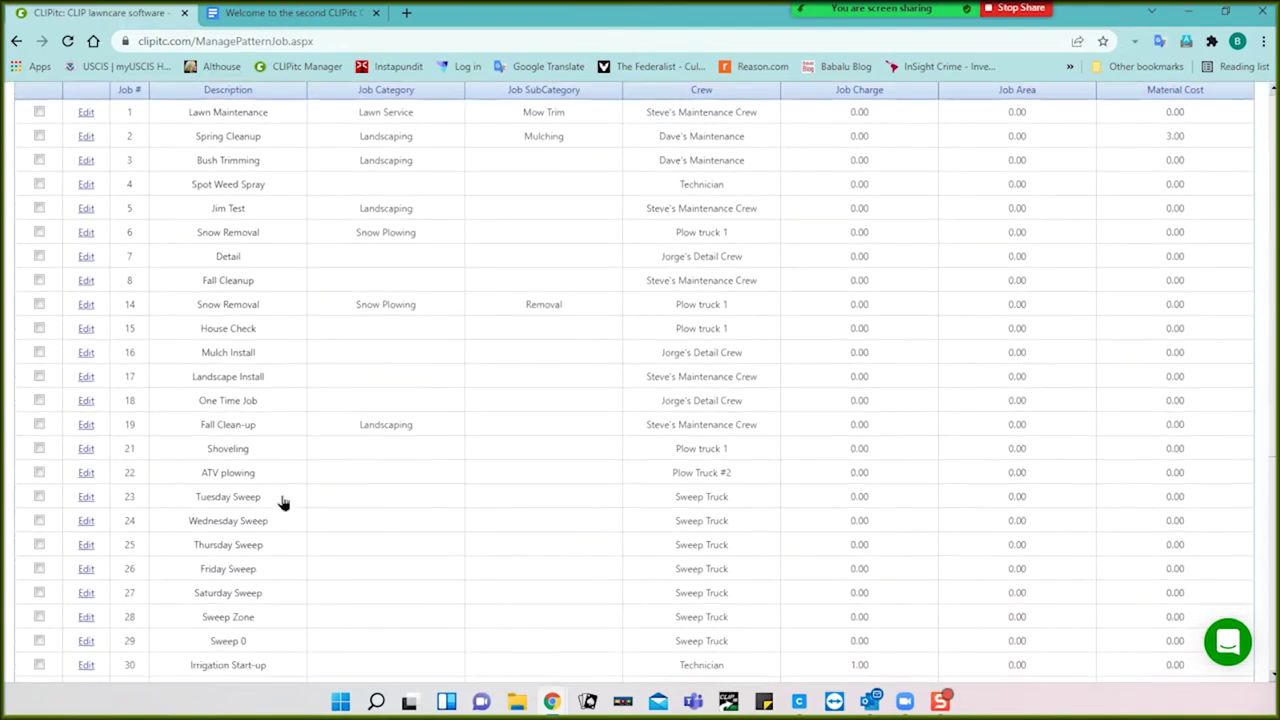
scroll(281, 502, down, 2)
scroll(281, 502, down, 2)
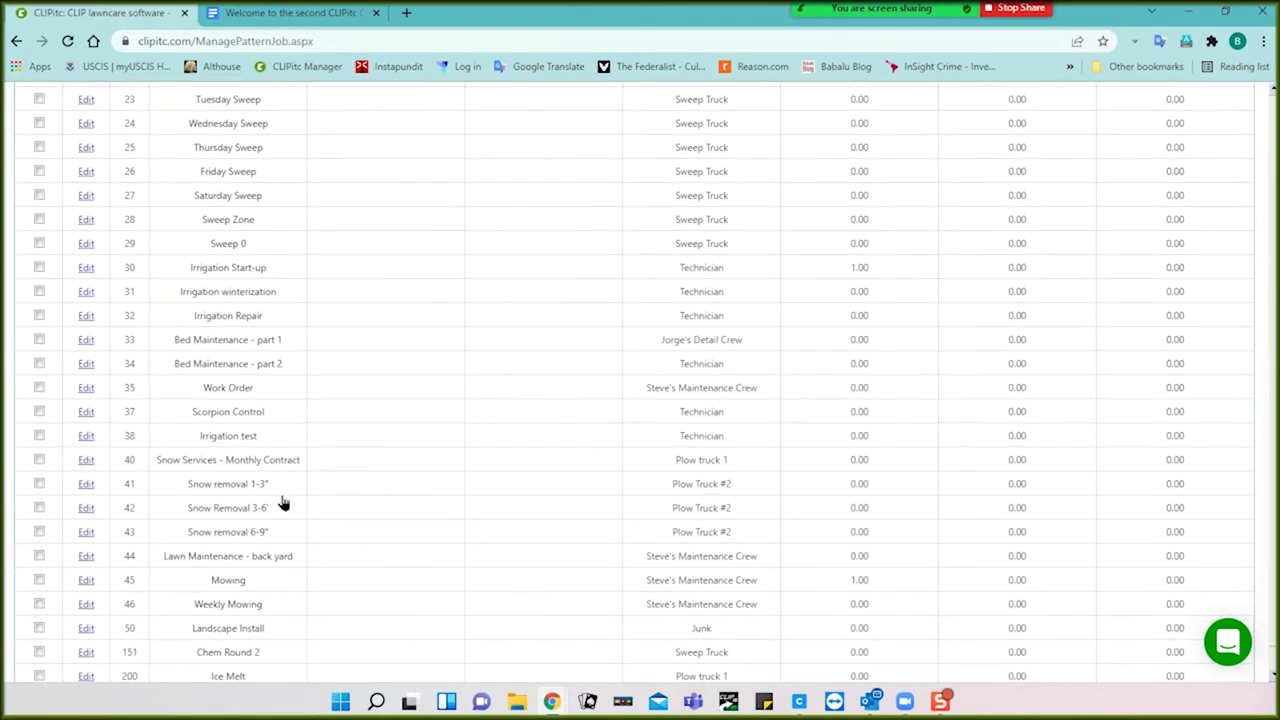
scroll(281, 502, down, 1)
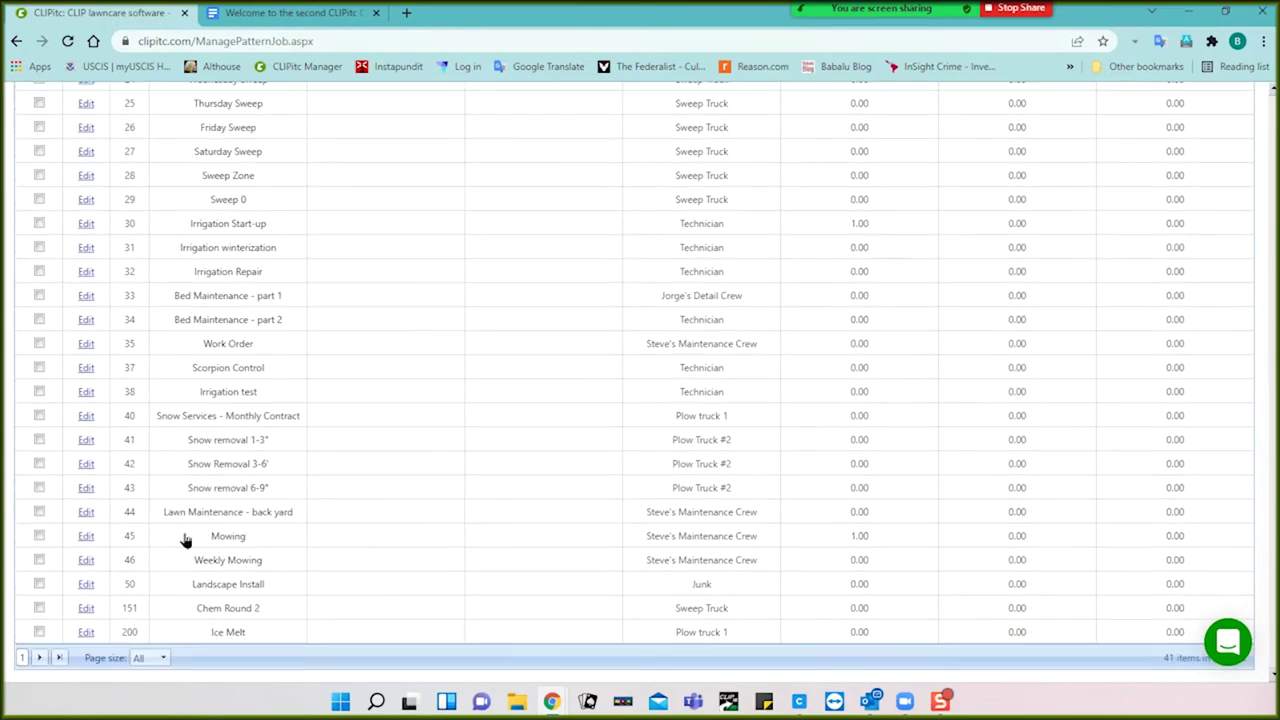
click(84, 536)
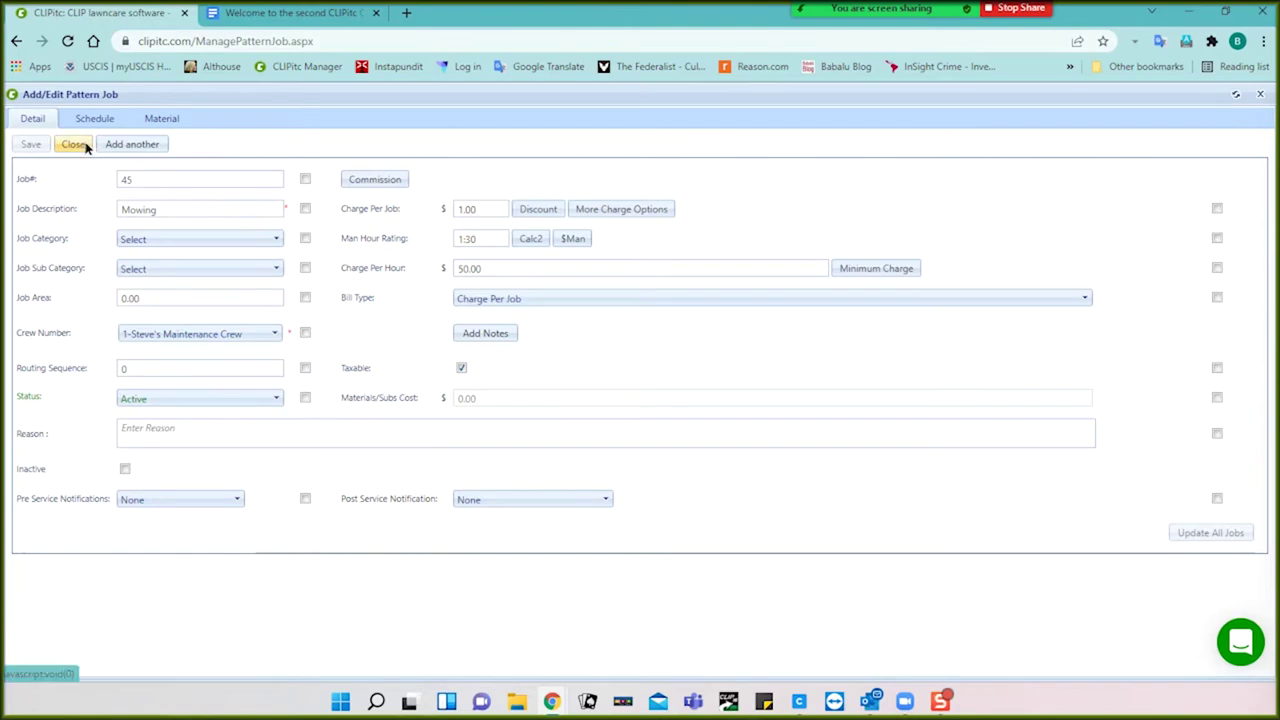
click(80, 143)
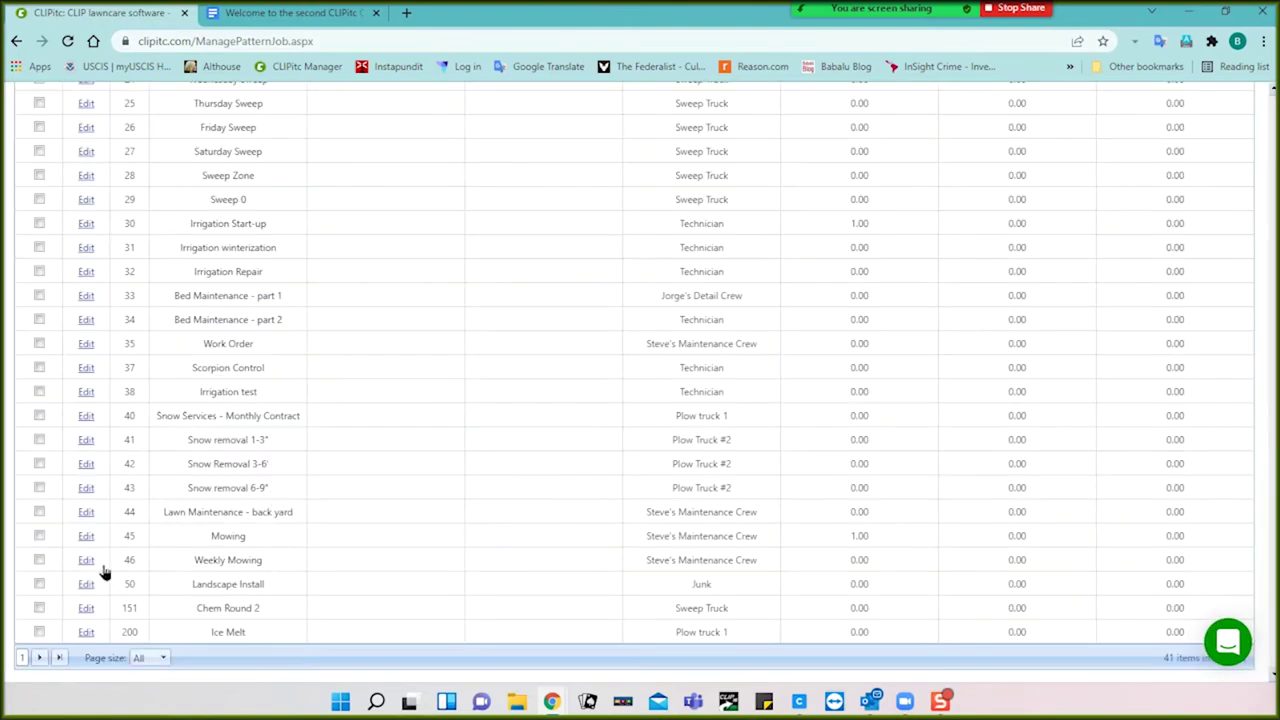
click(85, 561)
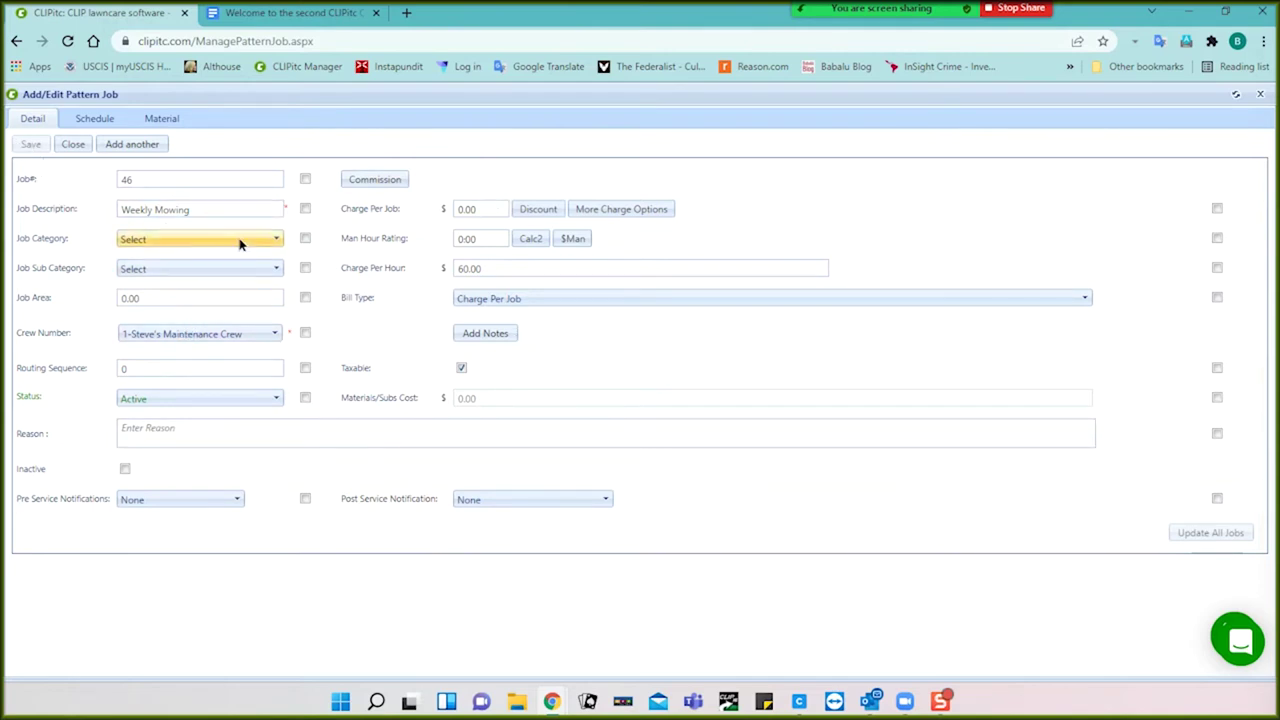
click(305, 209)
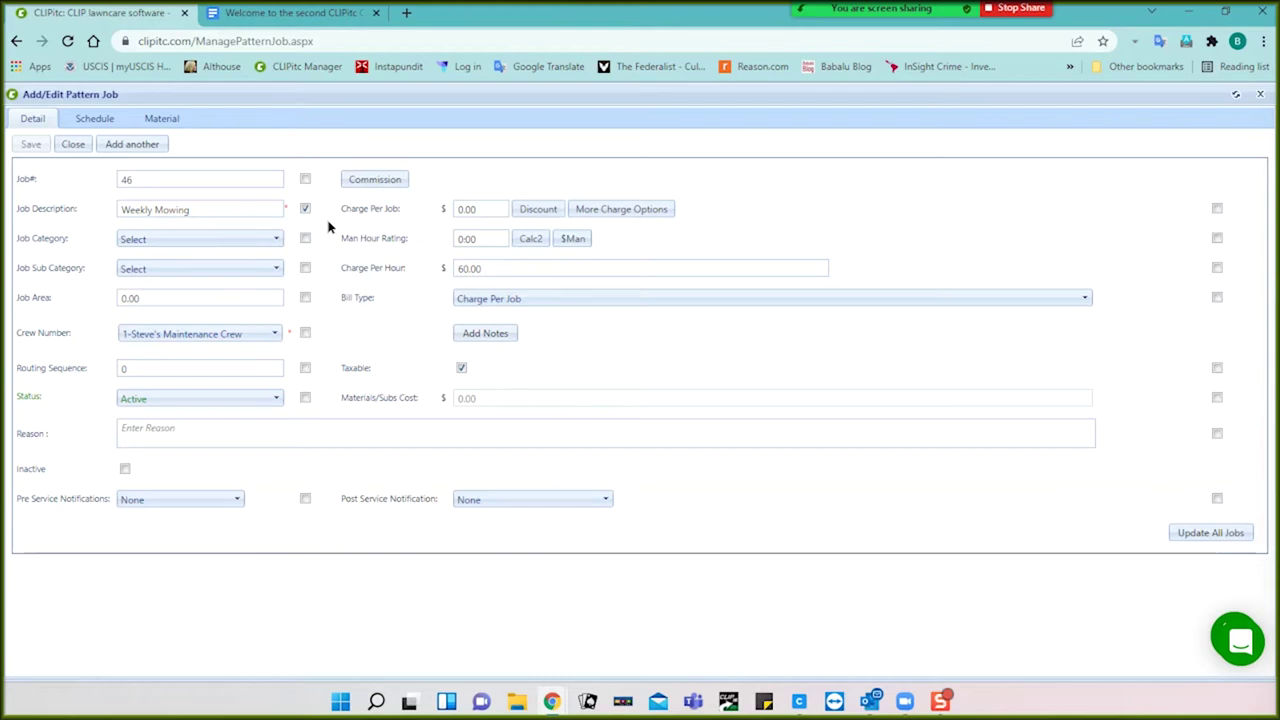
click(306, 210)
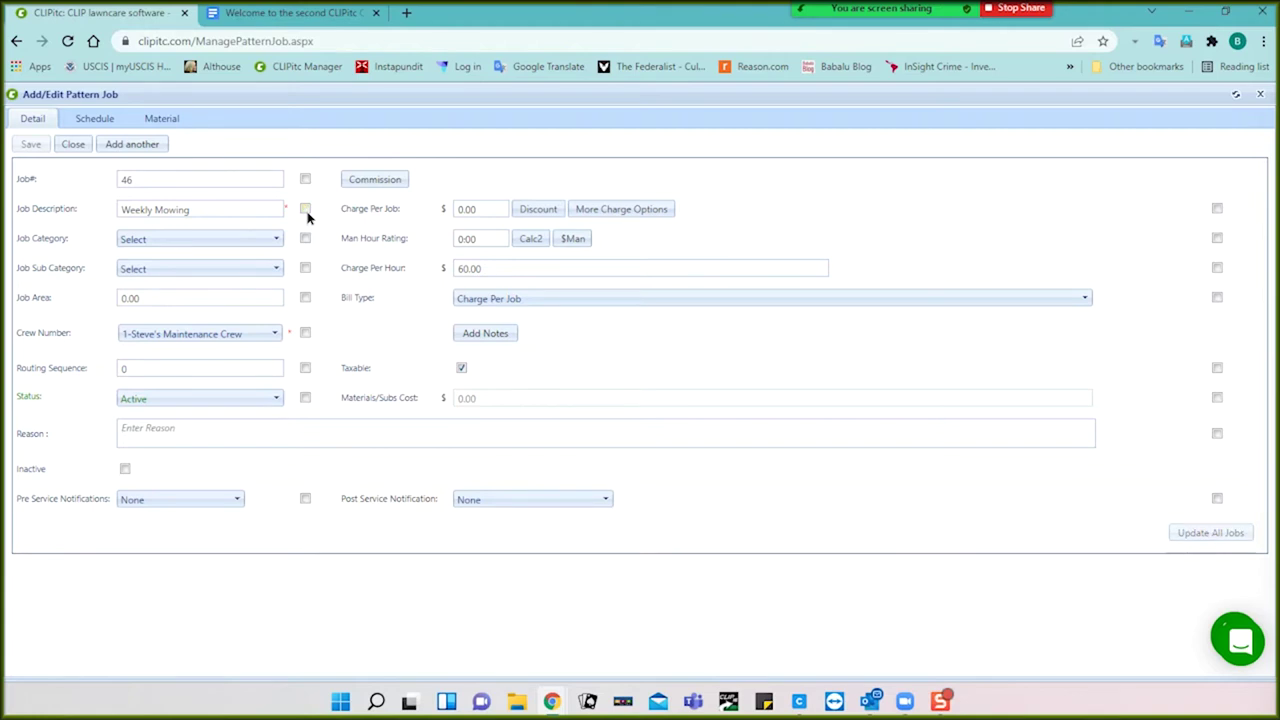
click(92, 120)
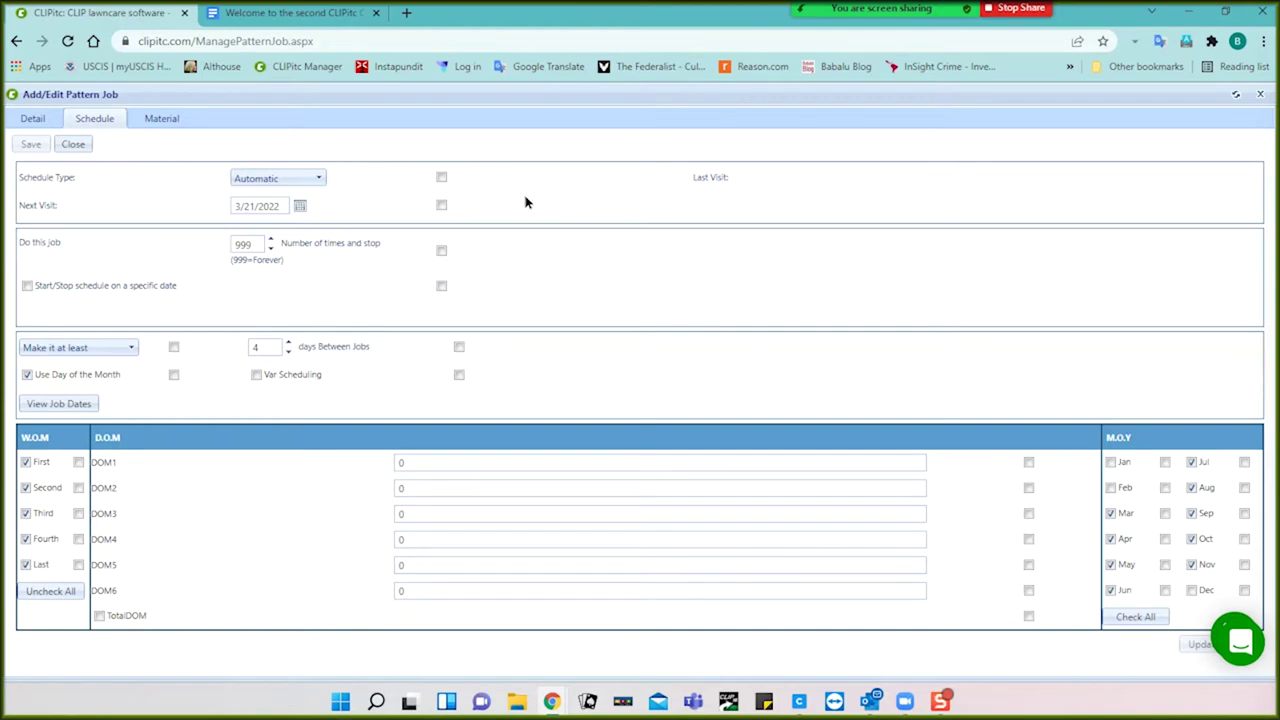
click(74, 146)
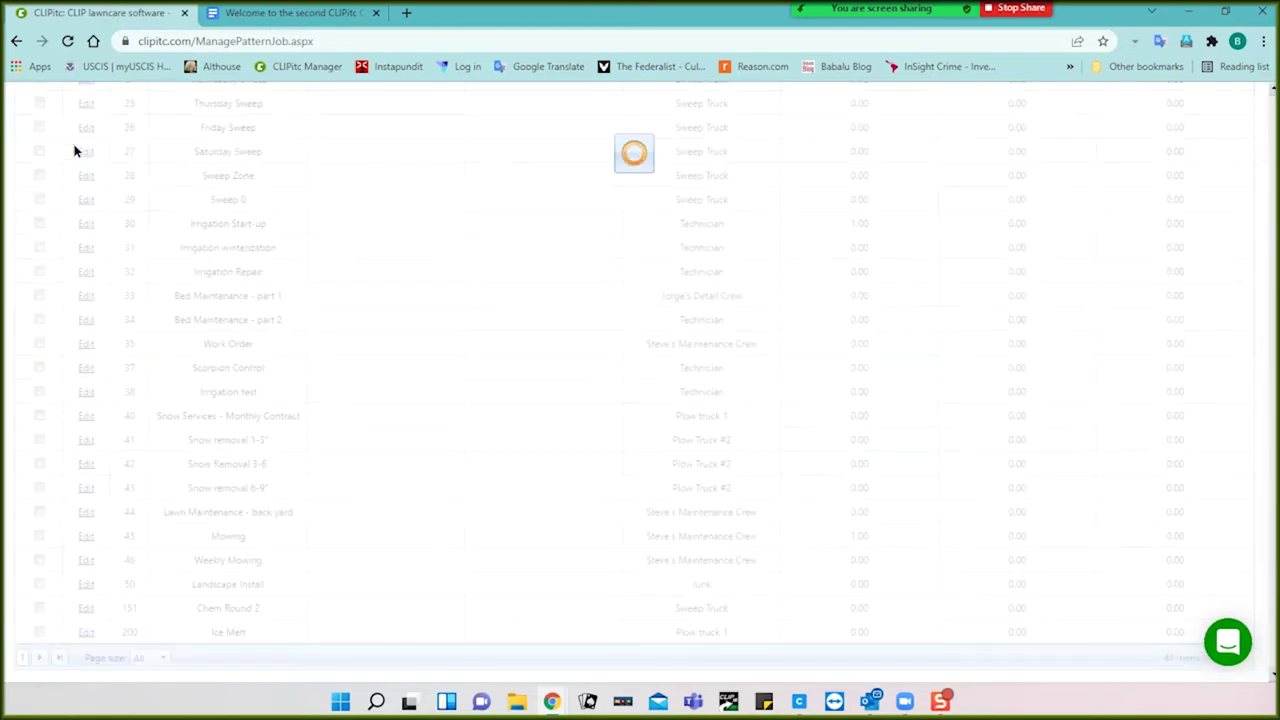
scroll(350, 177, up, 1)
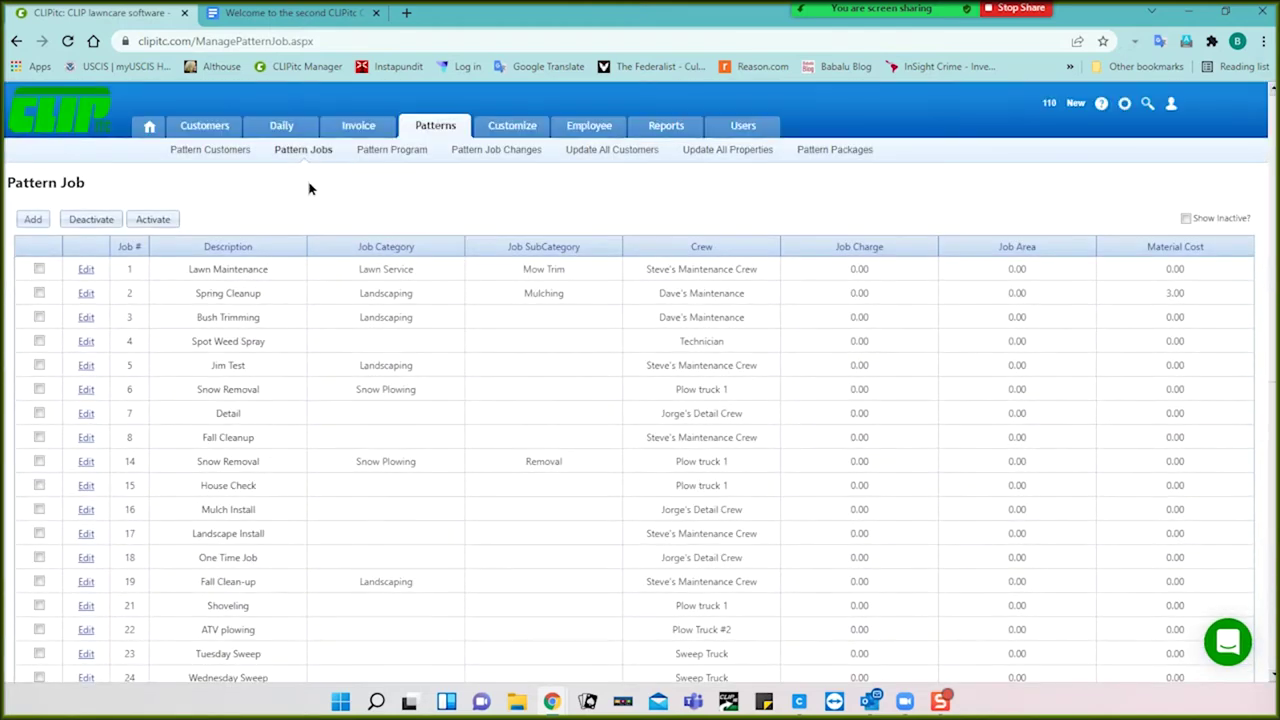
Go to the Pattern Program page under the Patterns tab
click(380, 152)
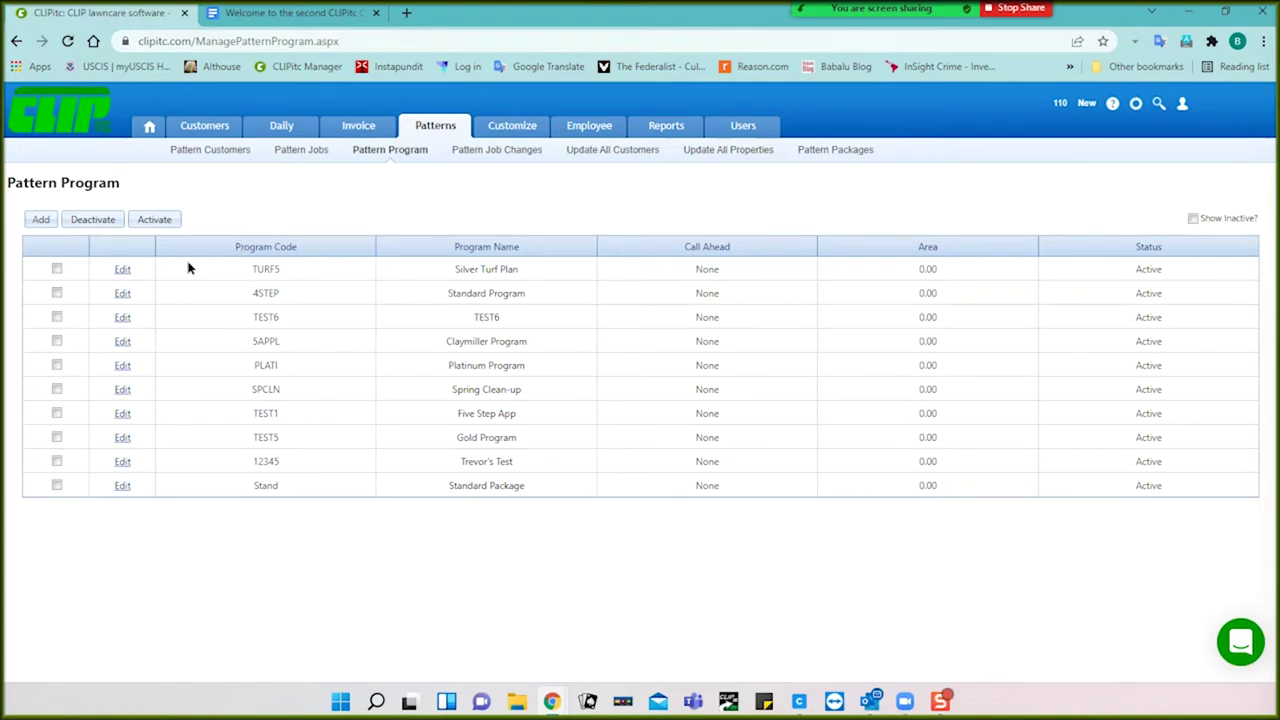
click(121, 270)
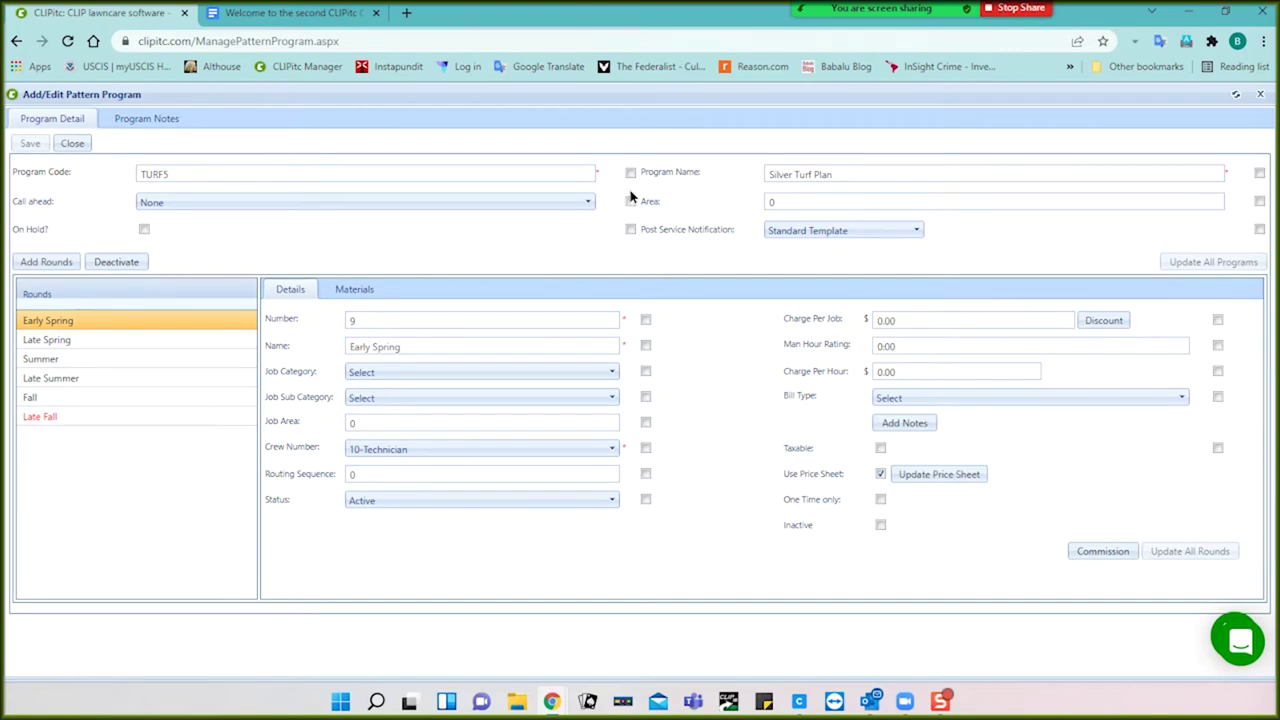
double_click(800, 195)
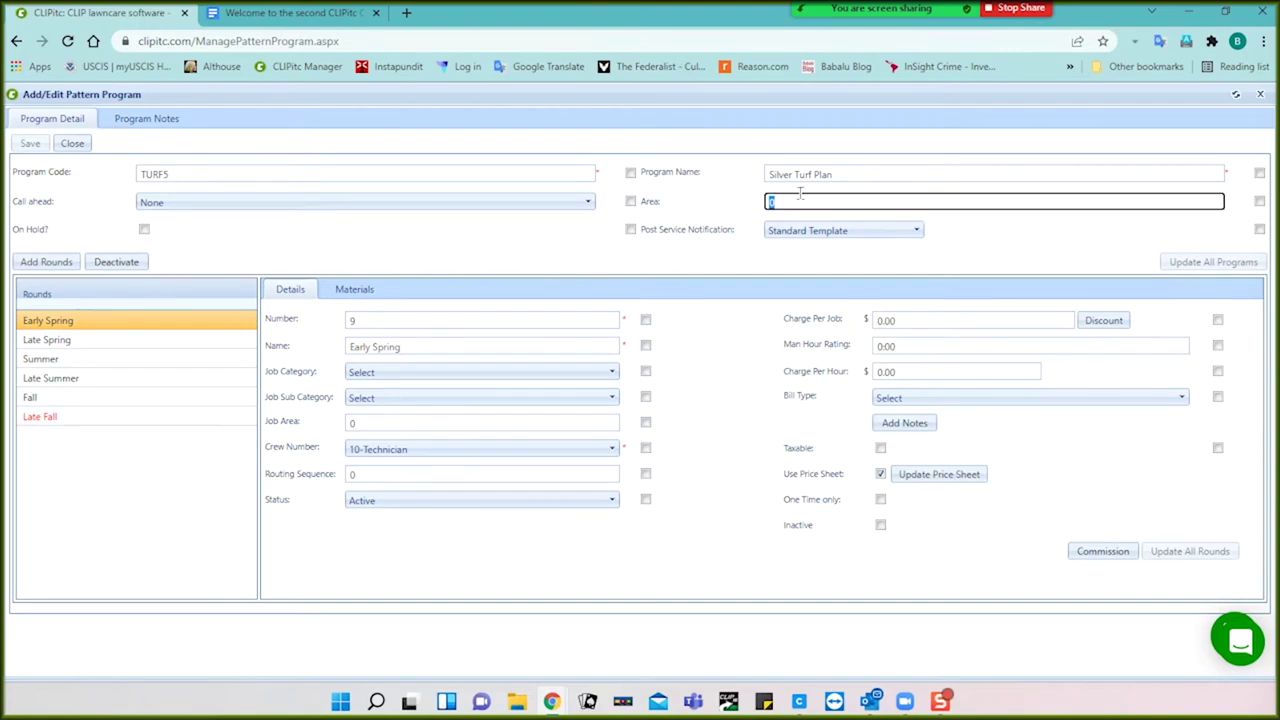
click(561, 241)
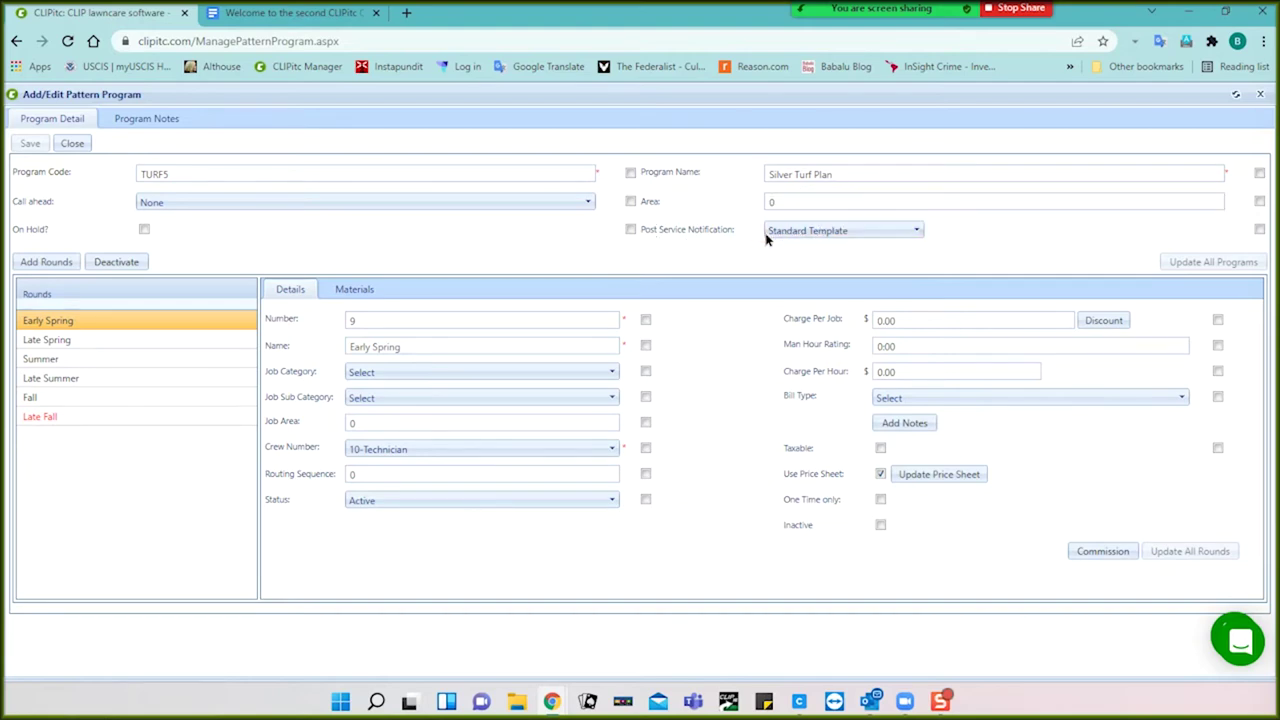
click(318, 204)
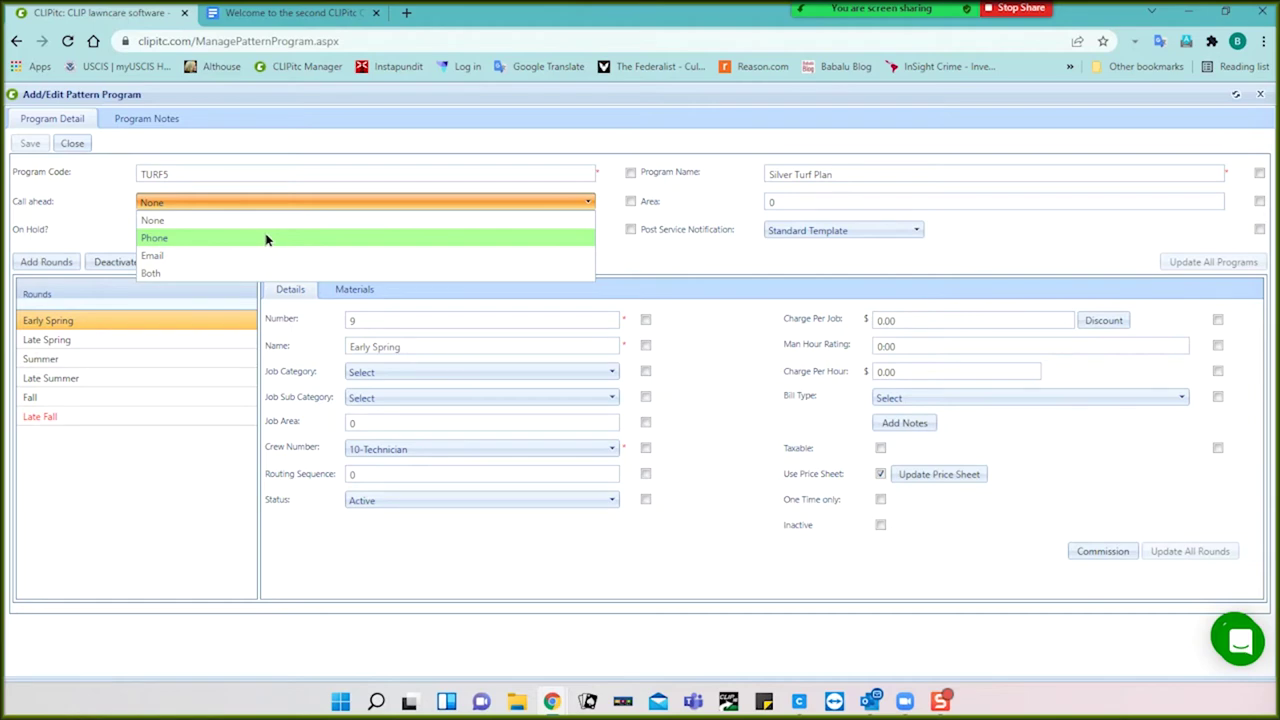
click(68, 232)
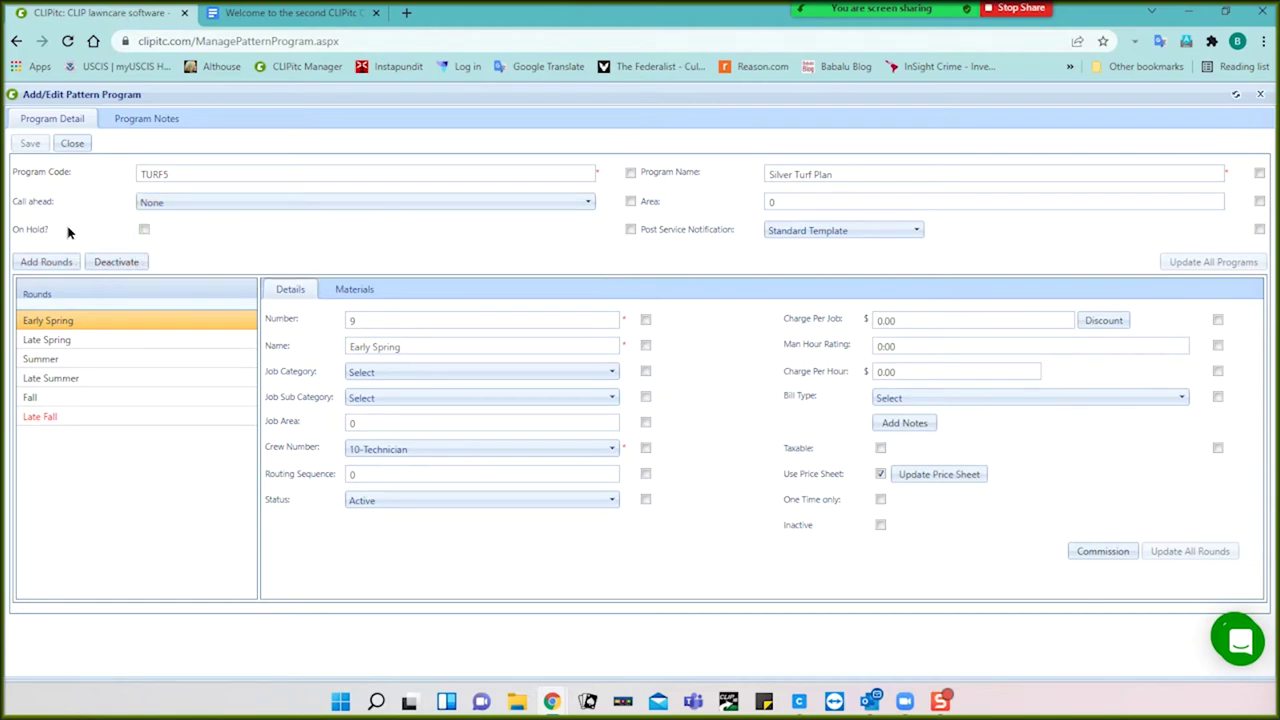
click(72, 143)
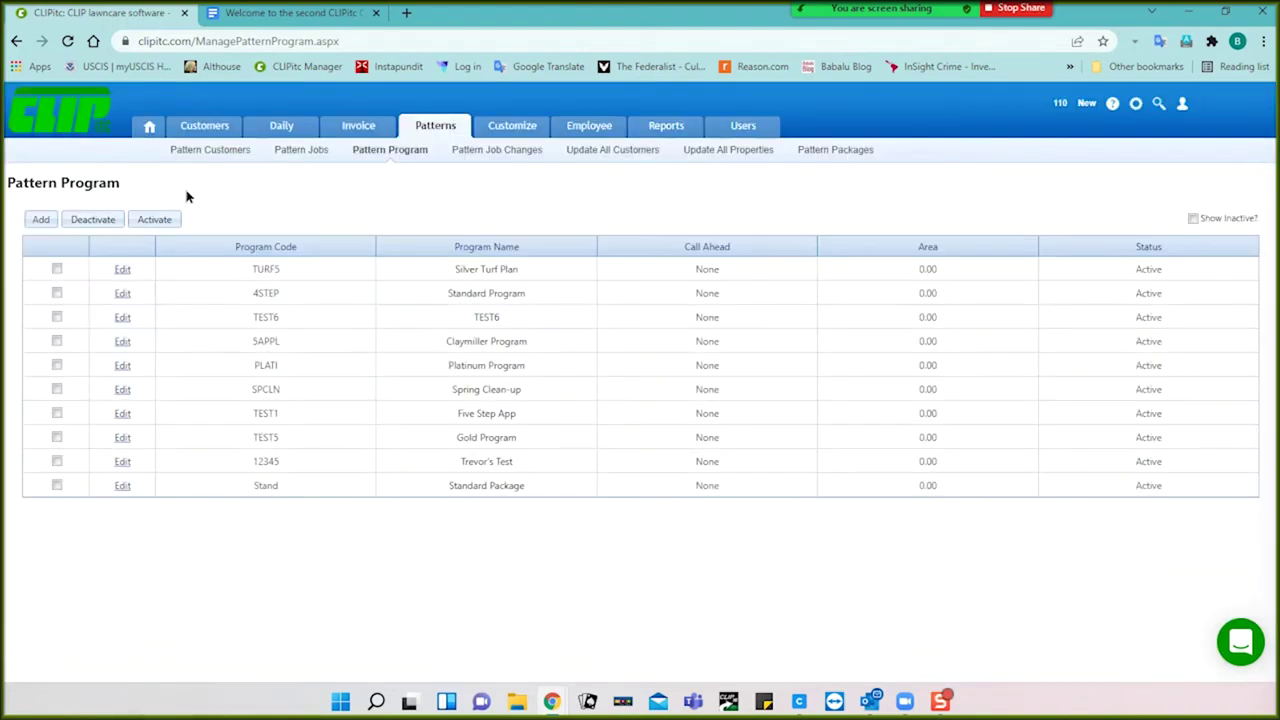
Add a pattern program with code CLASS named Class Five and save it
click(41, 220)
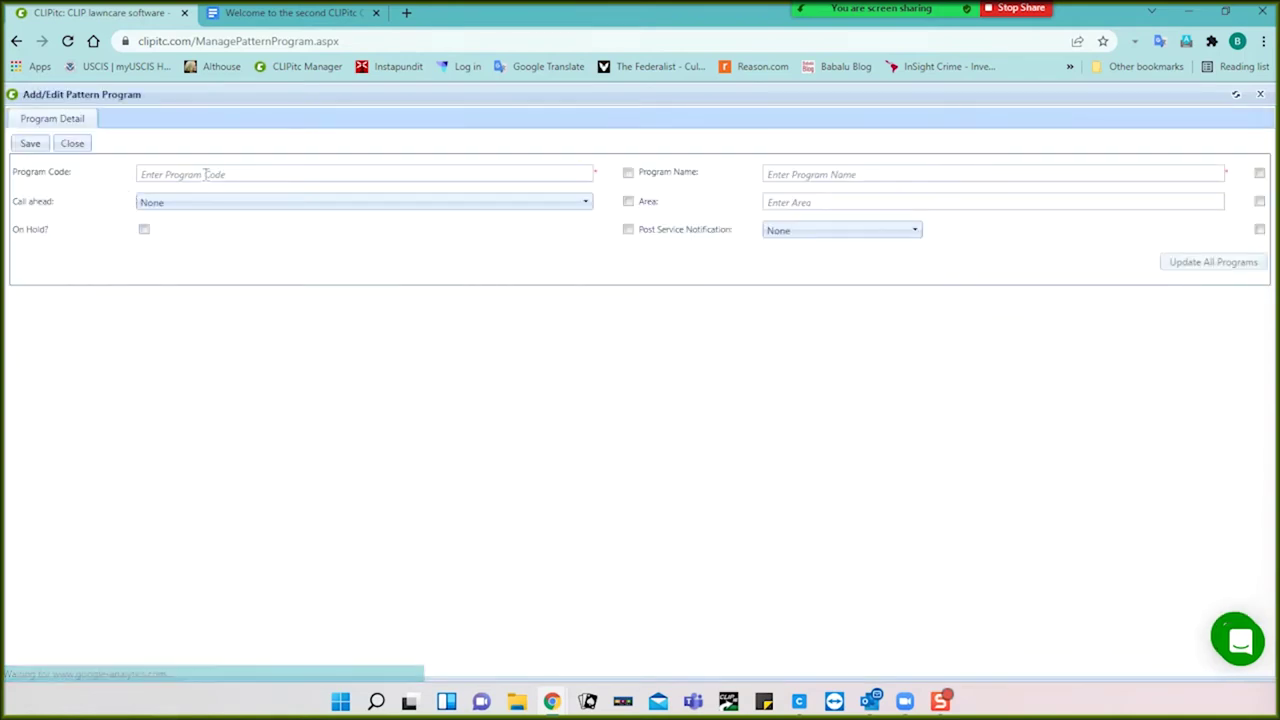
click(209, 174)
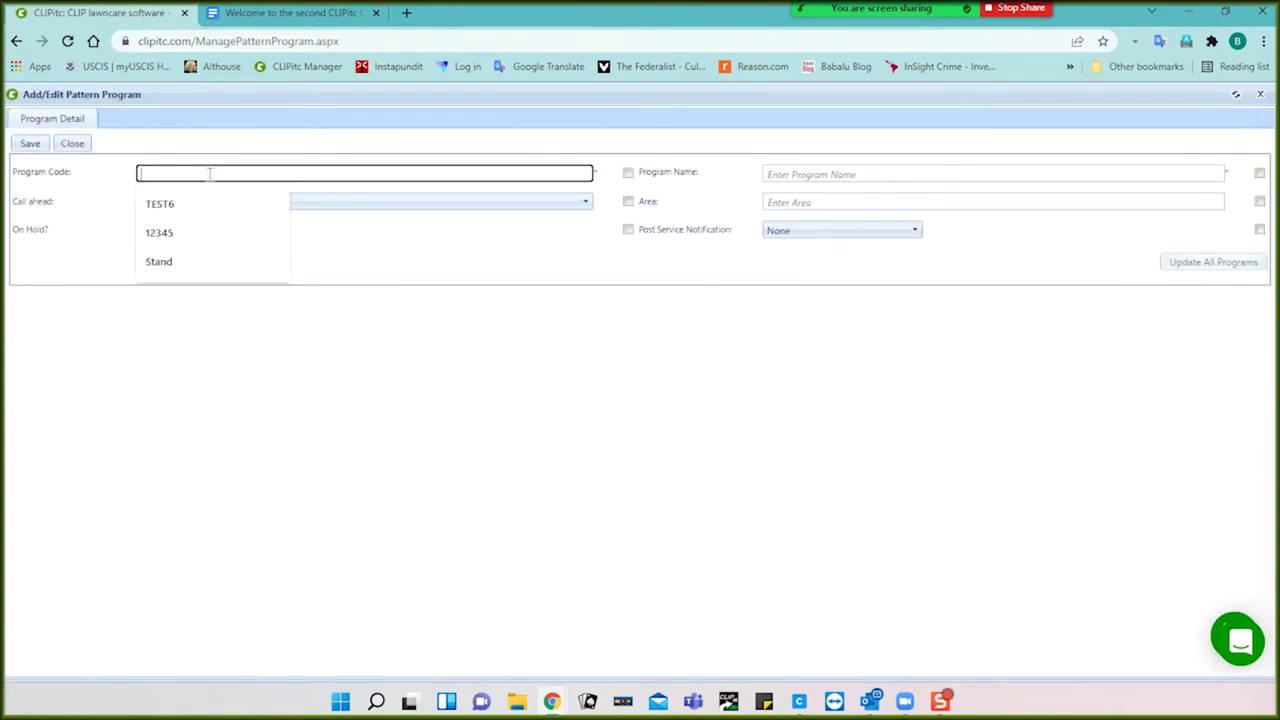
text(CLASS)
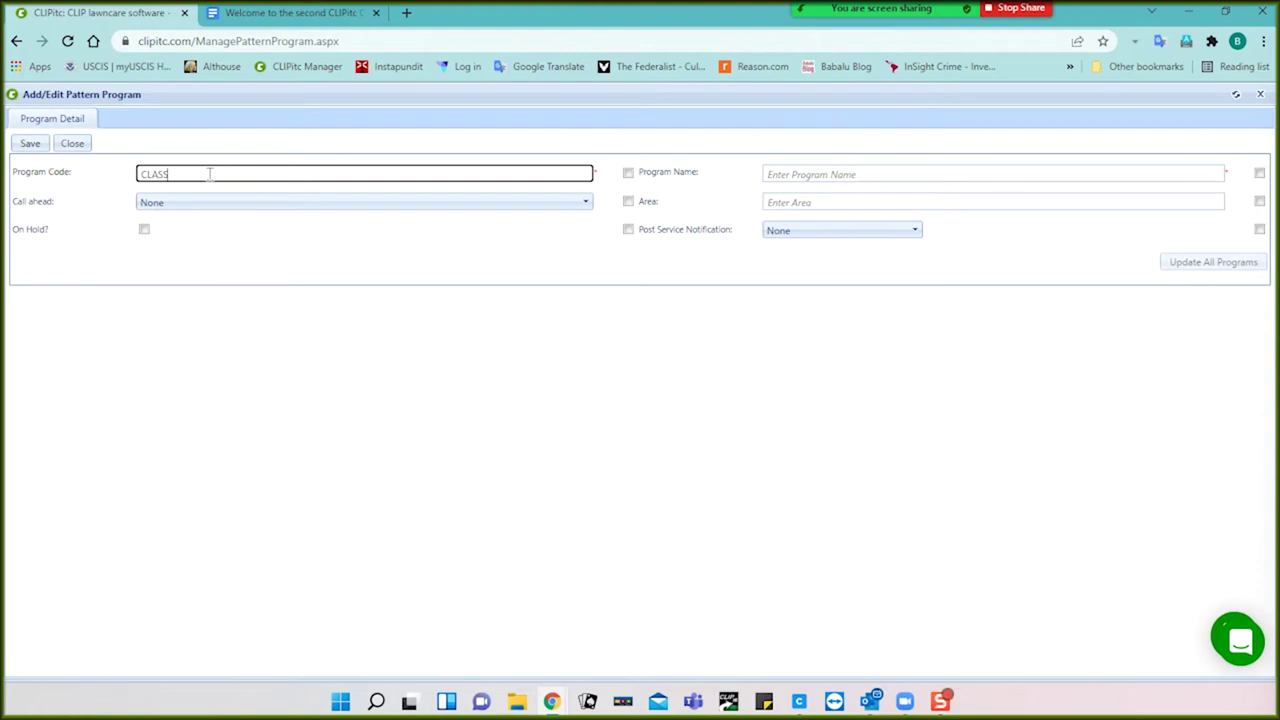
click(791, 170)
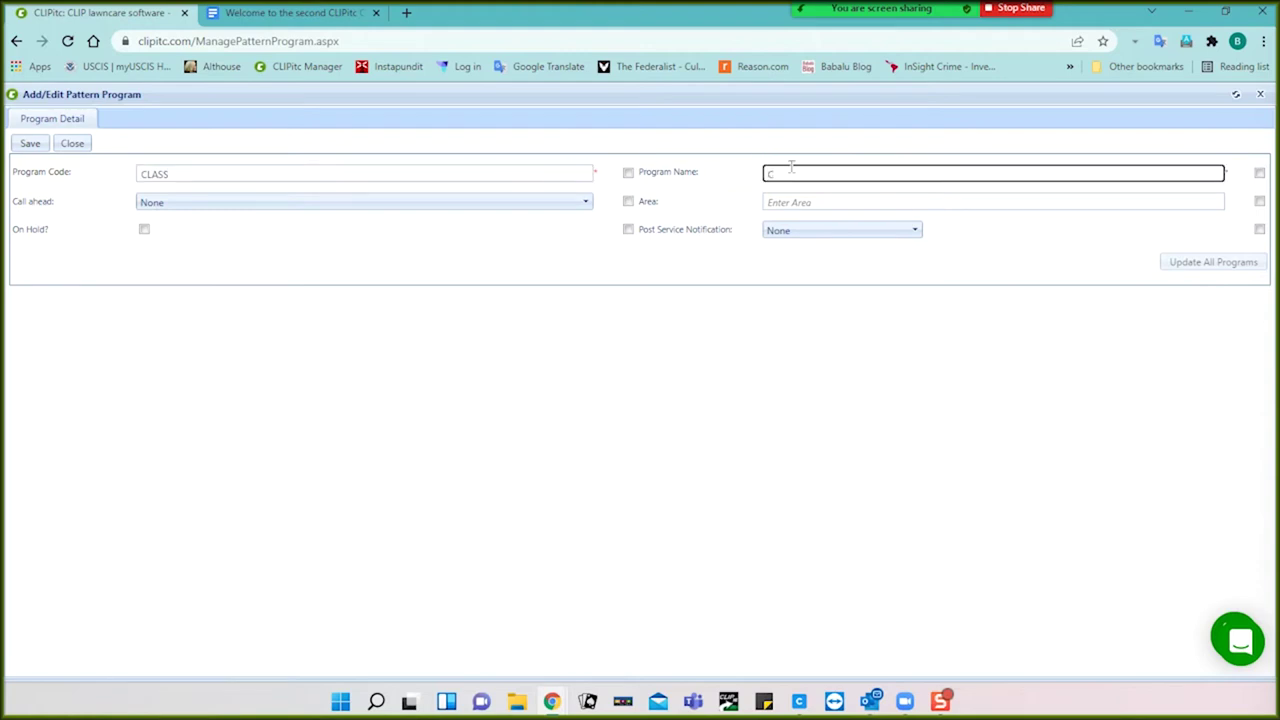
text(Class Five)
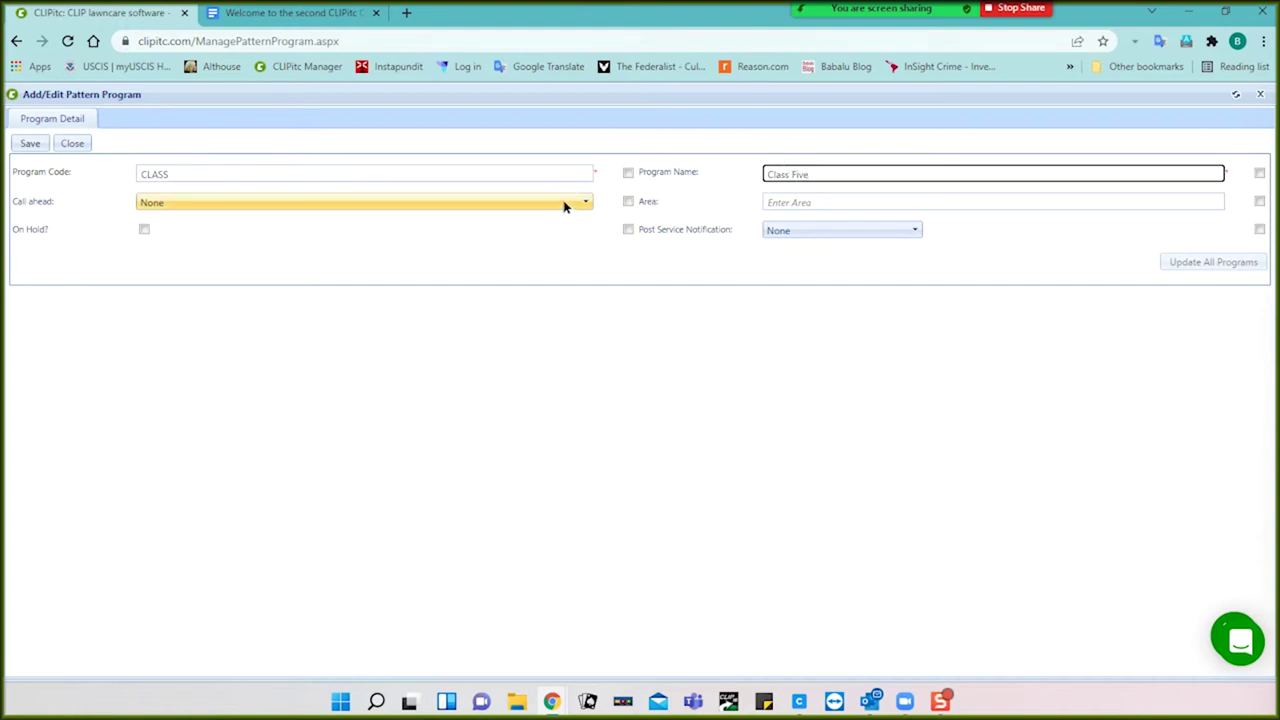
click(31, 146)
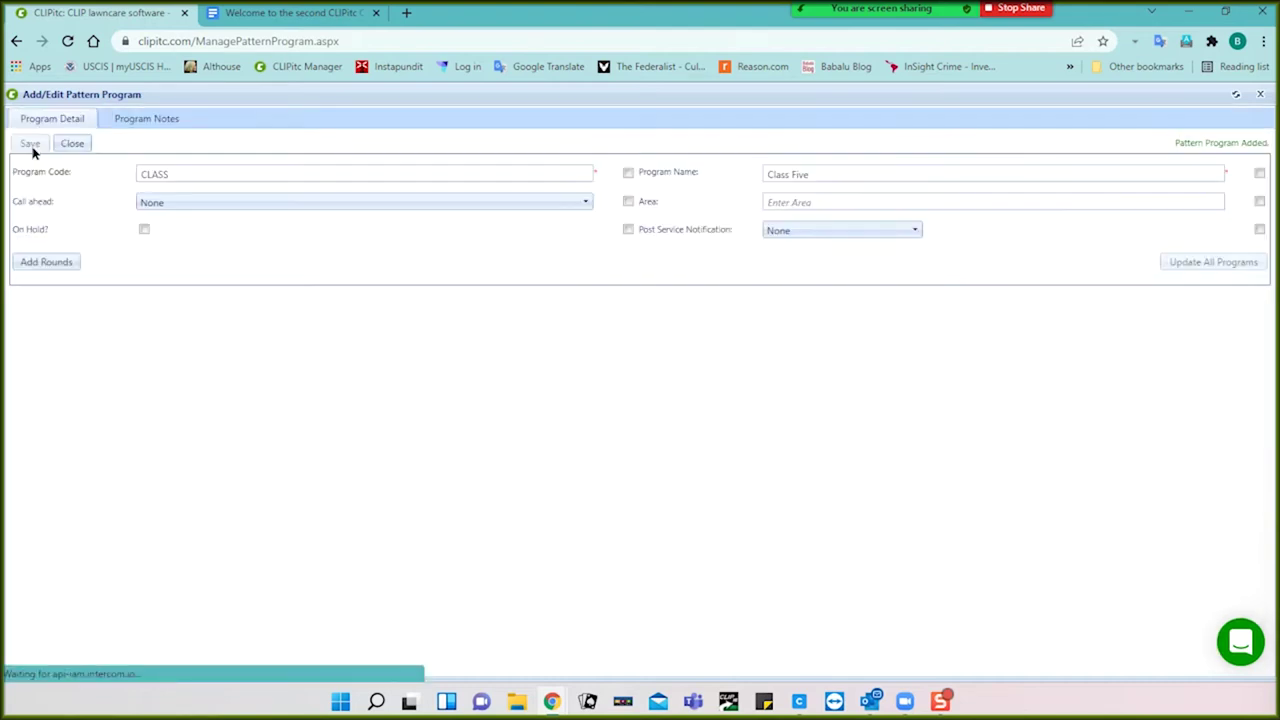
Add 5 rounds to Class Five only, without adding them to all programs
click(45, 262)
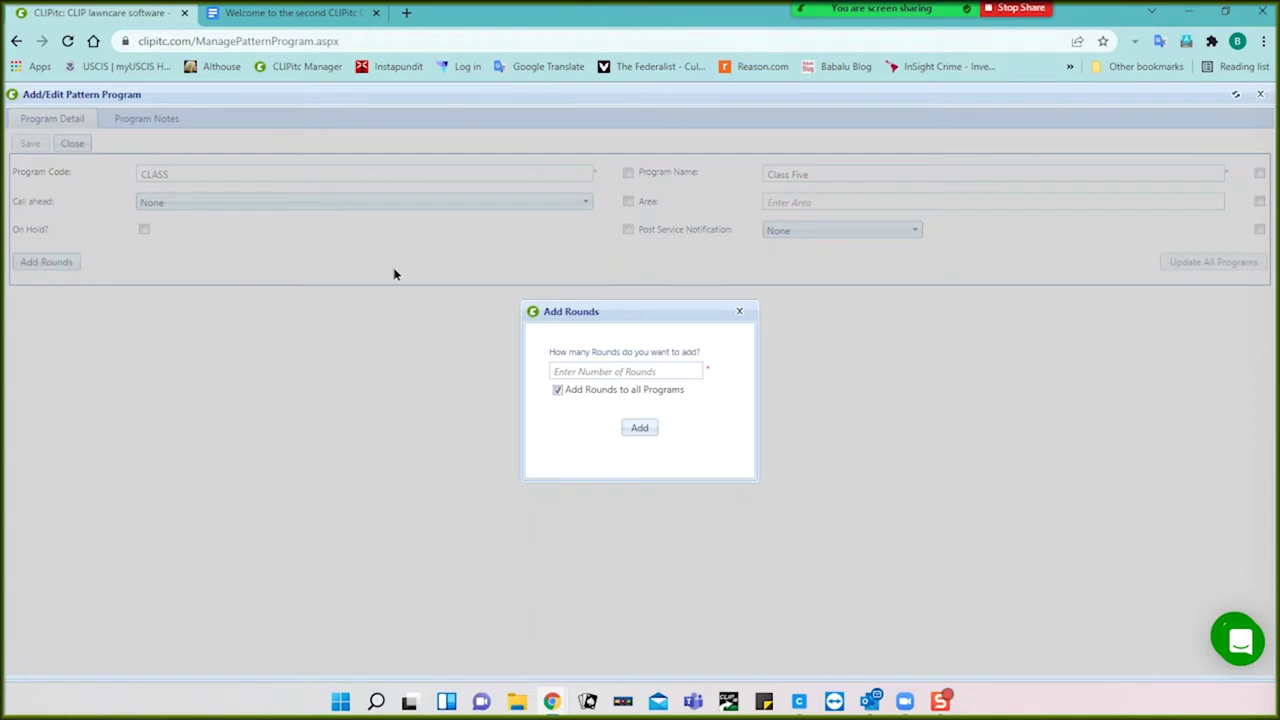
click(581, 368)
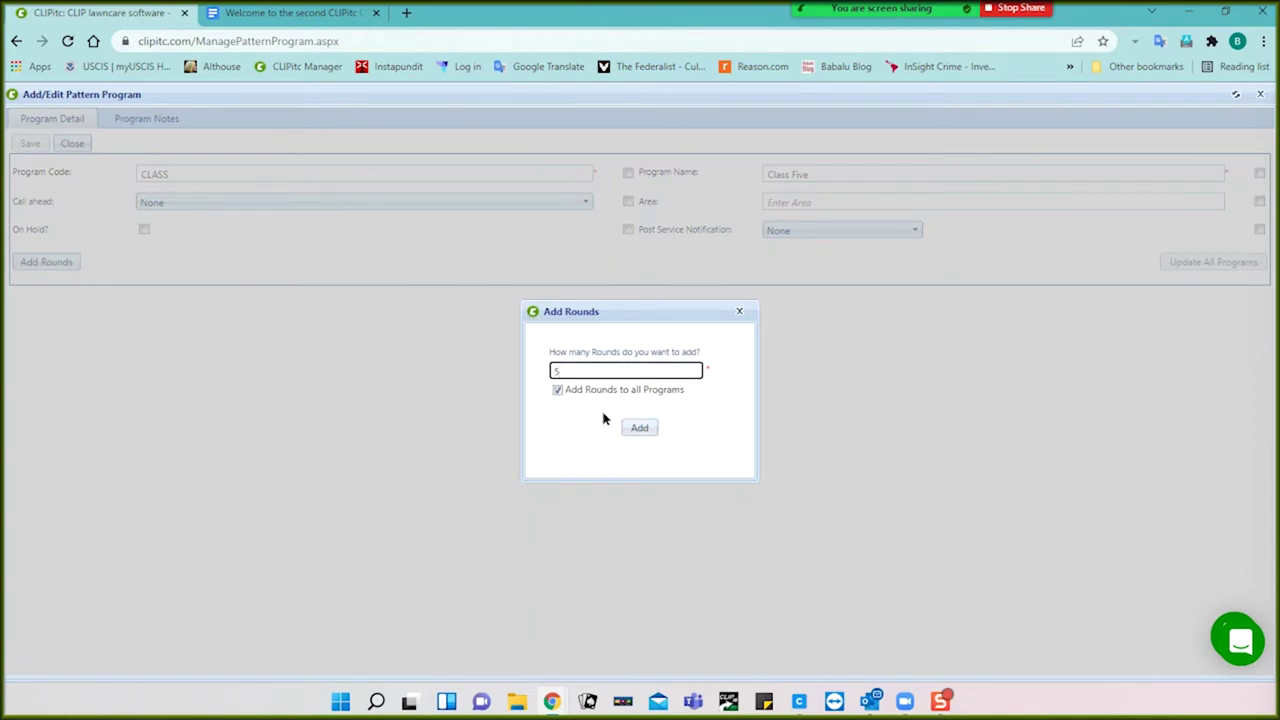
click(557, 392)
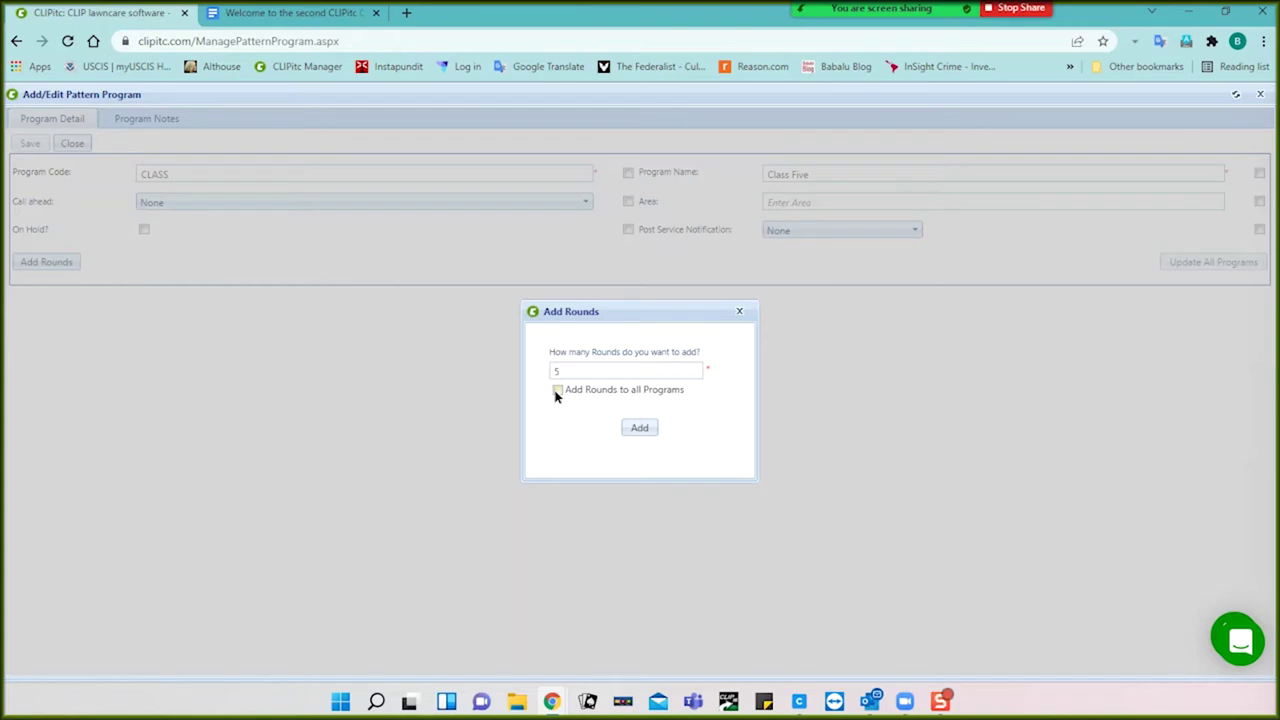
click(636, 429)
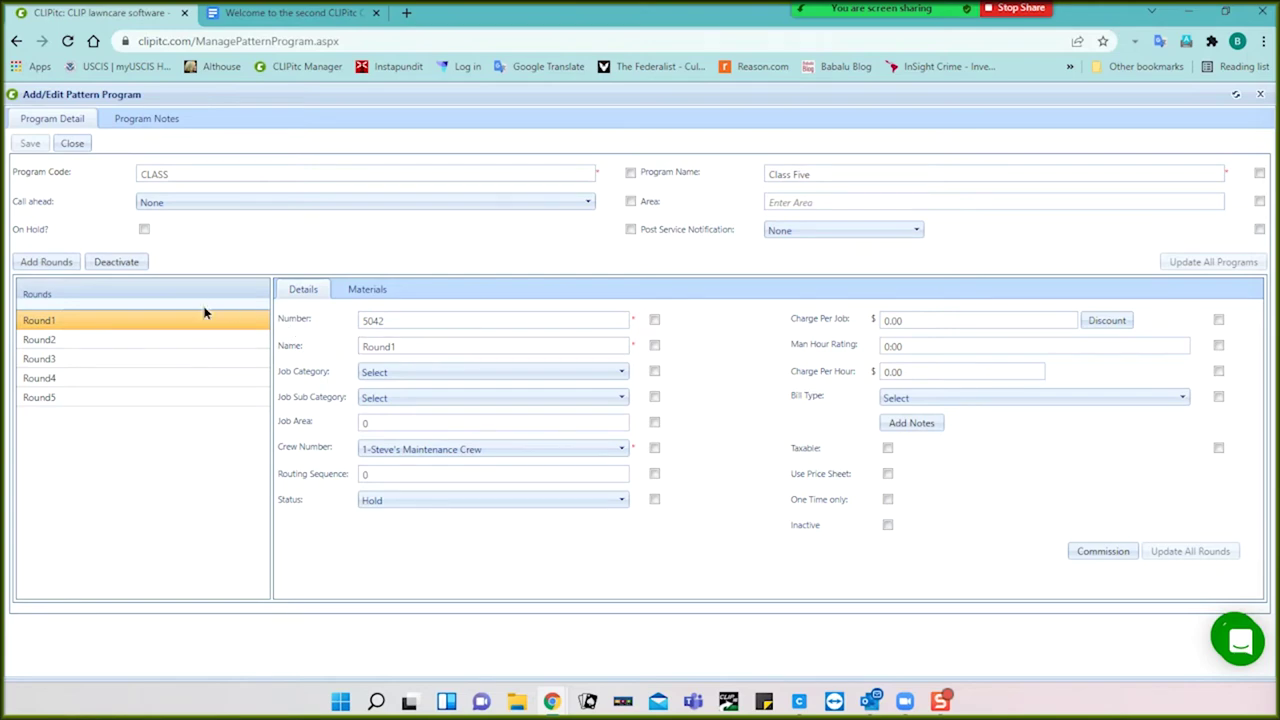
Rename Round1 to Pre-emergent, assign crew 10-Technician, and set it Active
double_click(408, 344)
text(P)
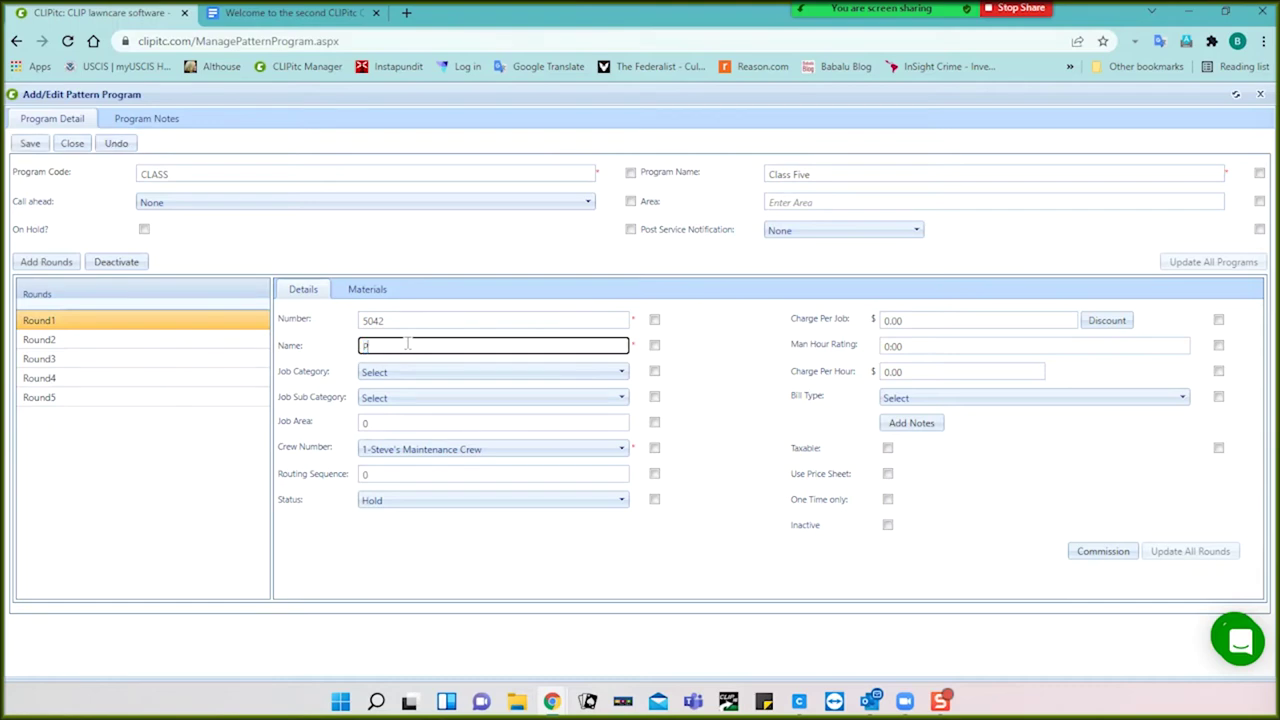
text(re-emergent)
click(472, 450)
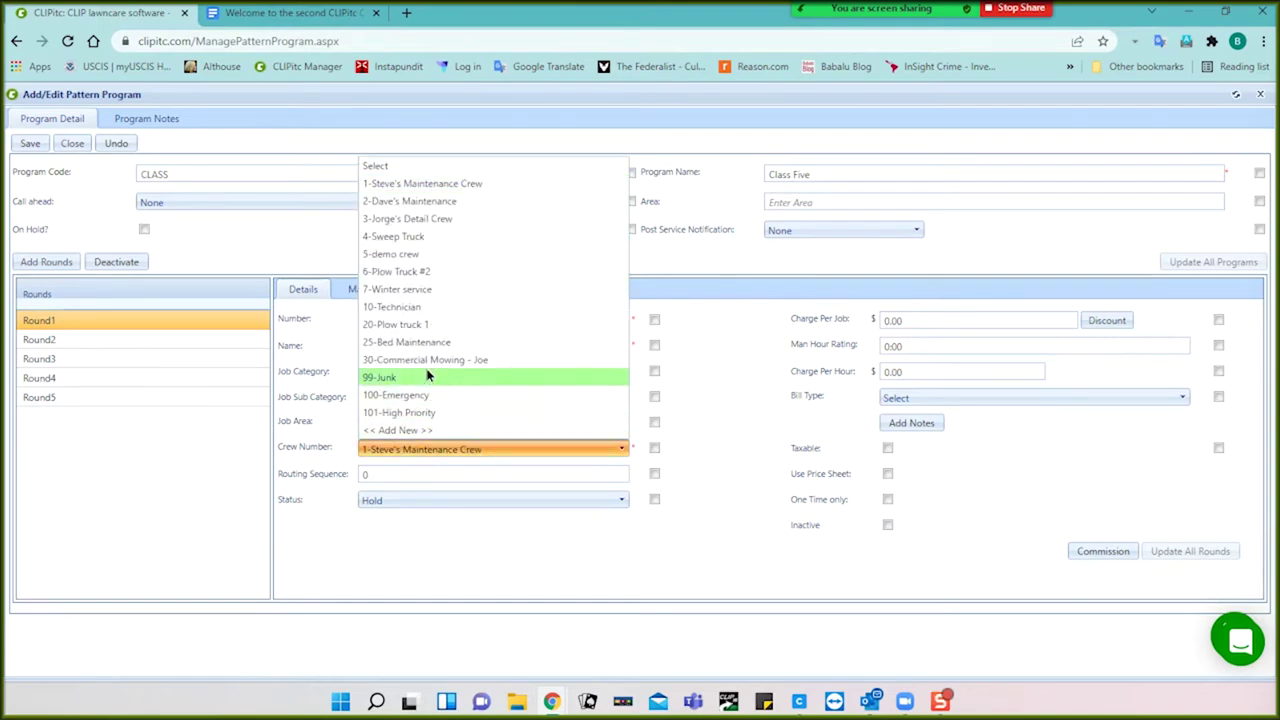
click(407, 308)
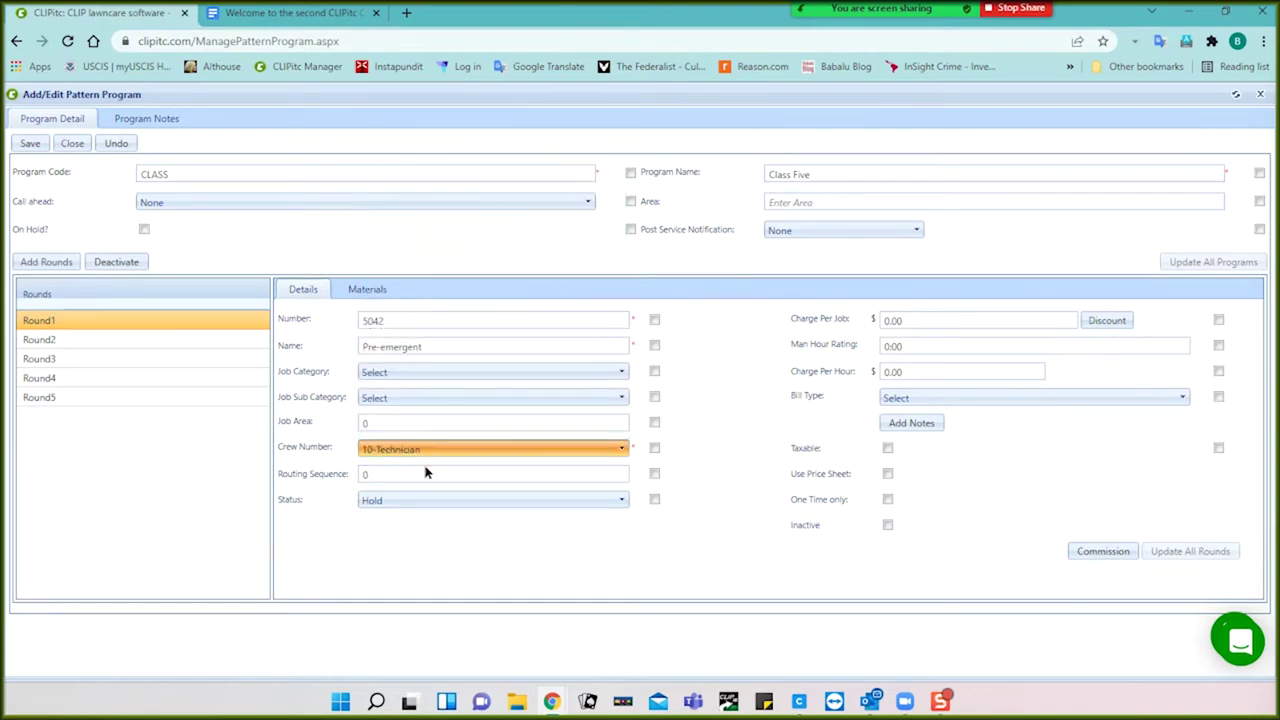
click(427, 500)
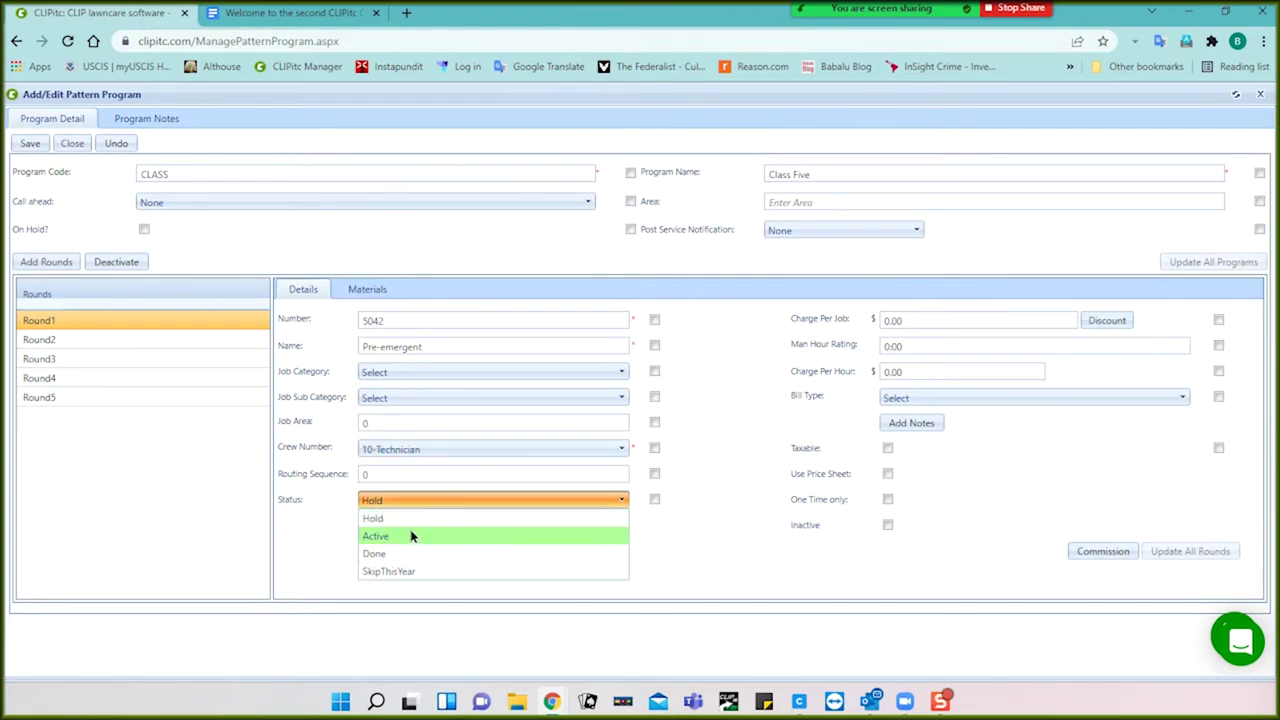
click(409, 536)
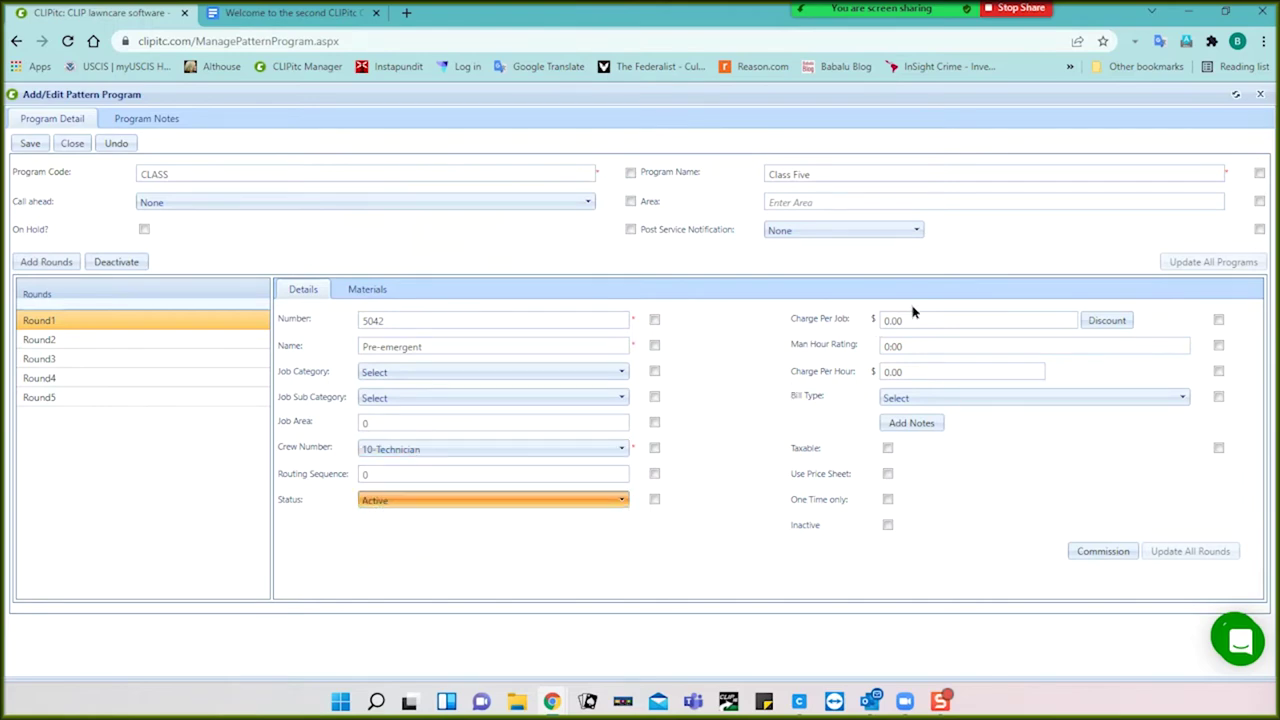
Charge $125.00 per hour, bill per job, mark taxable, and save the round
click(928, 371)
click(929, 371)
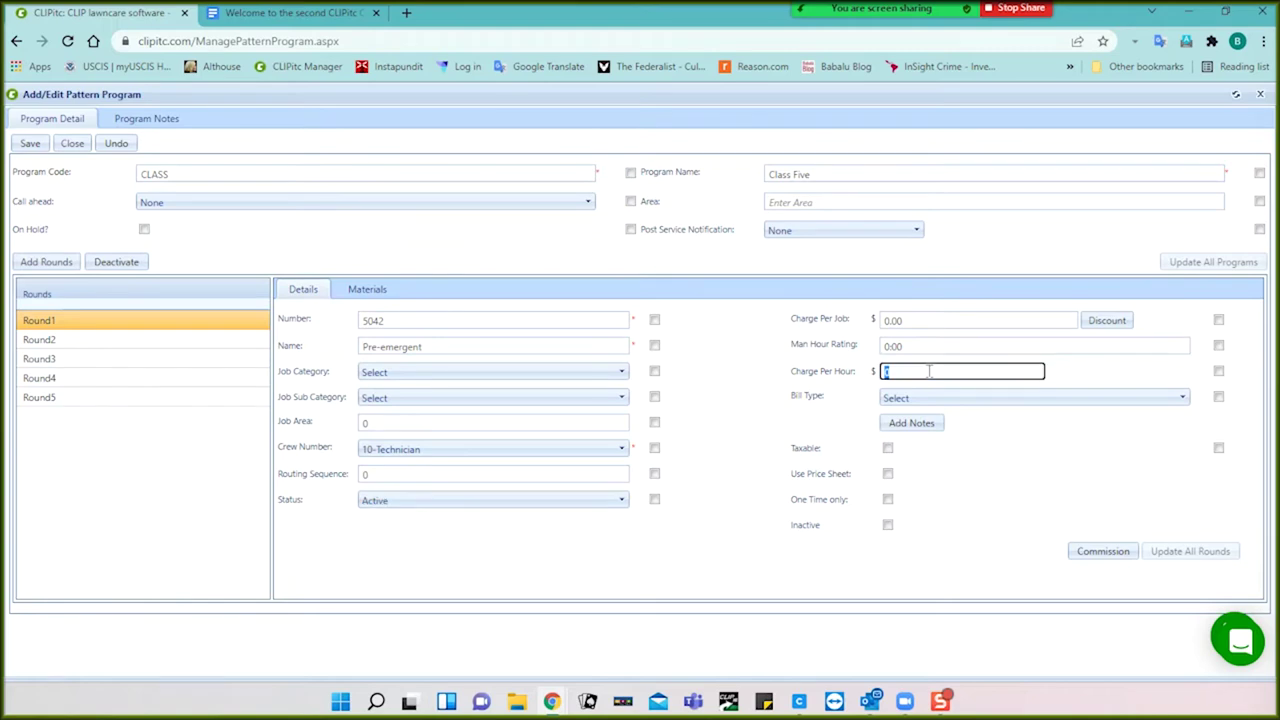
text(125.00)
click(951, 397)
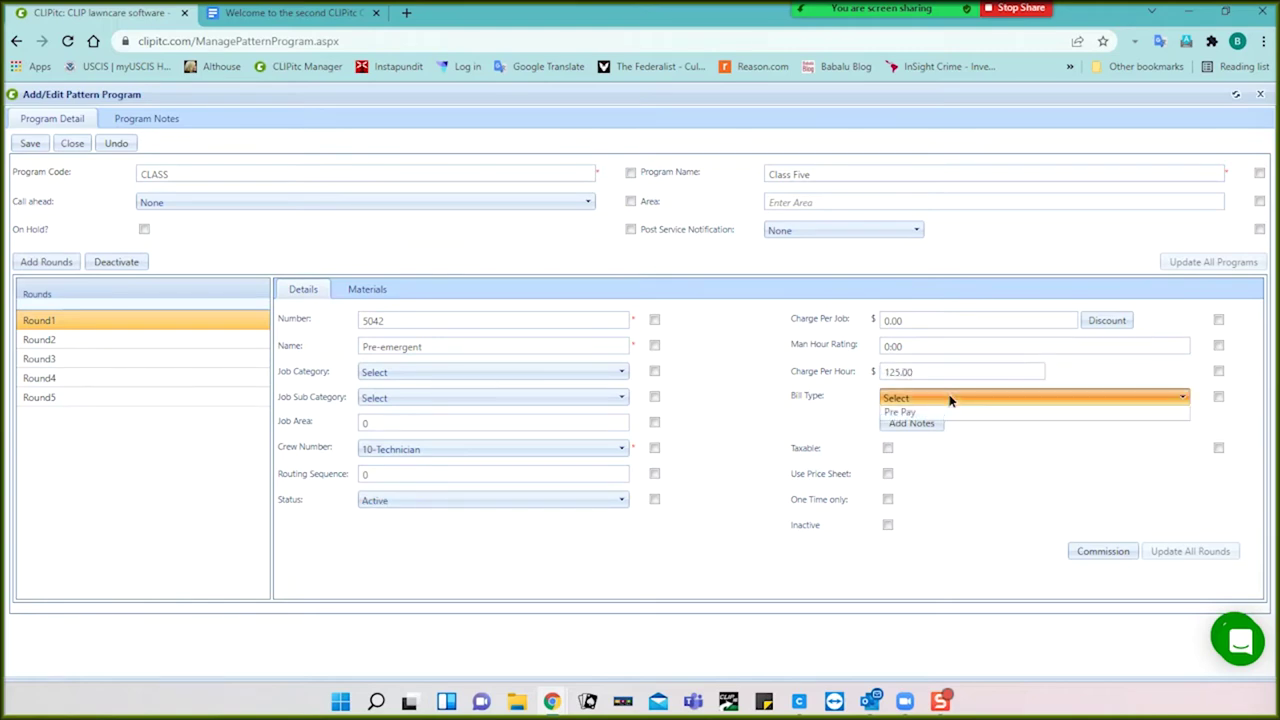
click(947, 451)
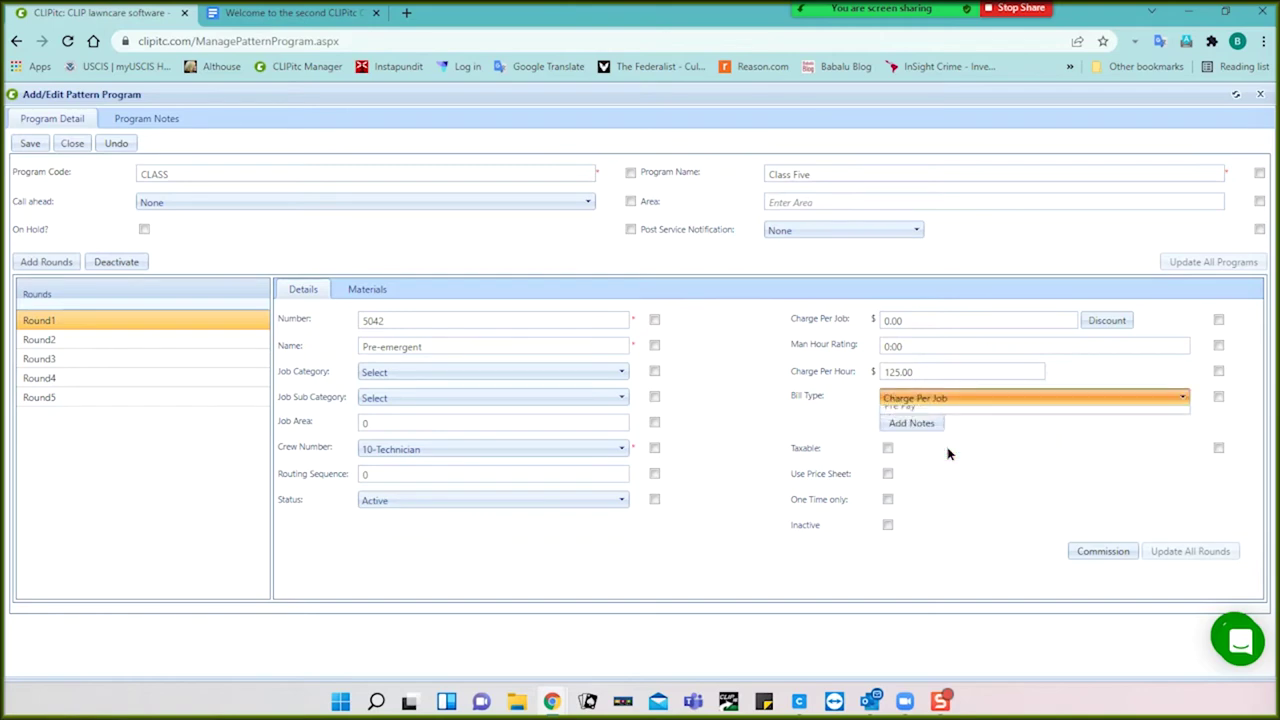
click(887, 449)
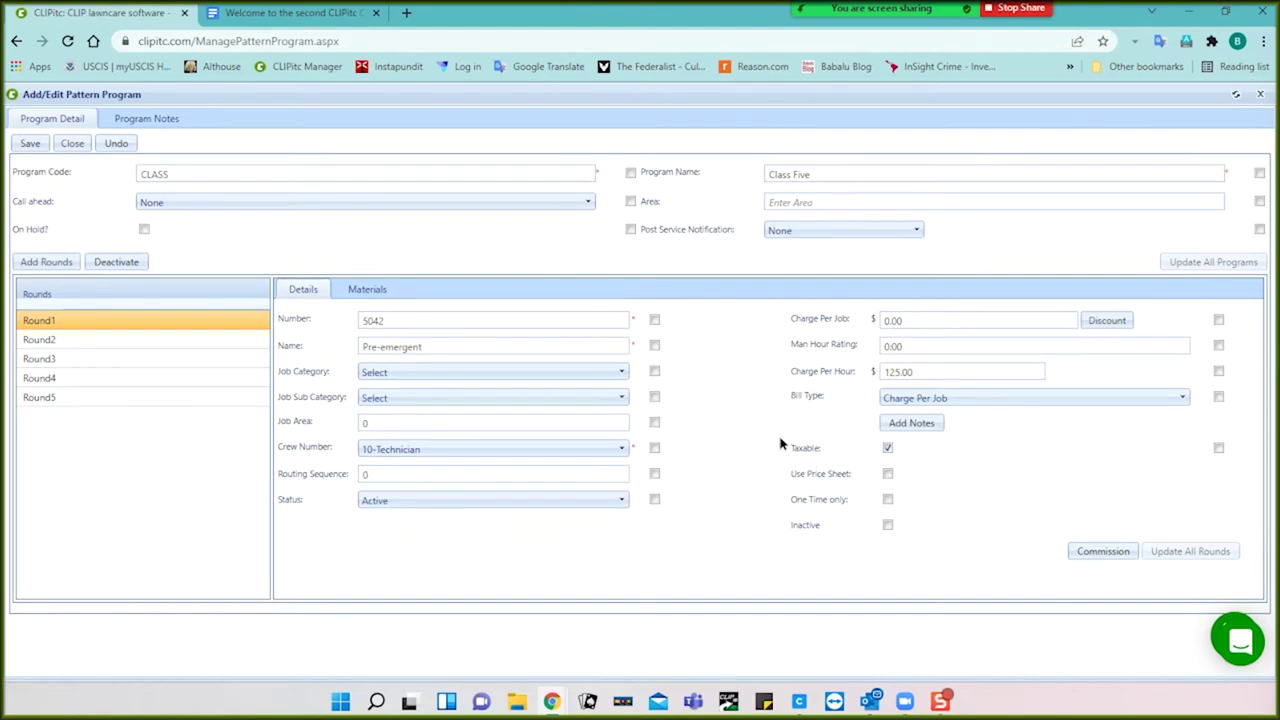
click(29, 145)
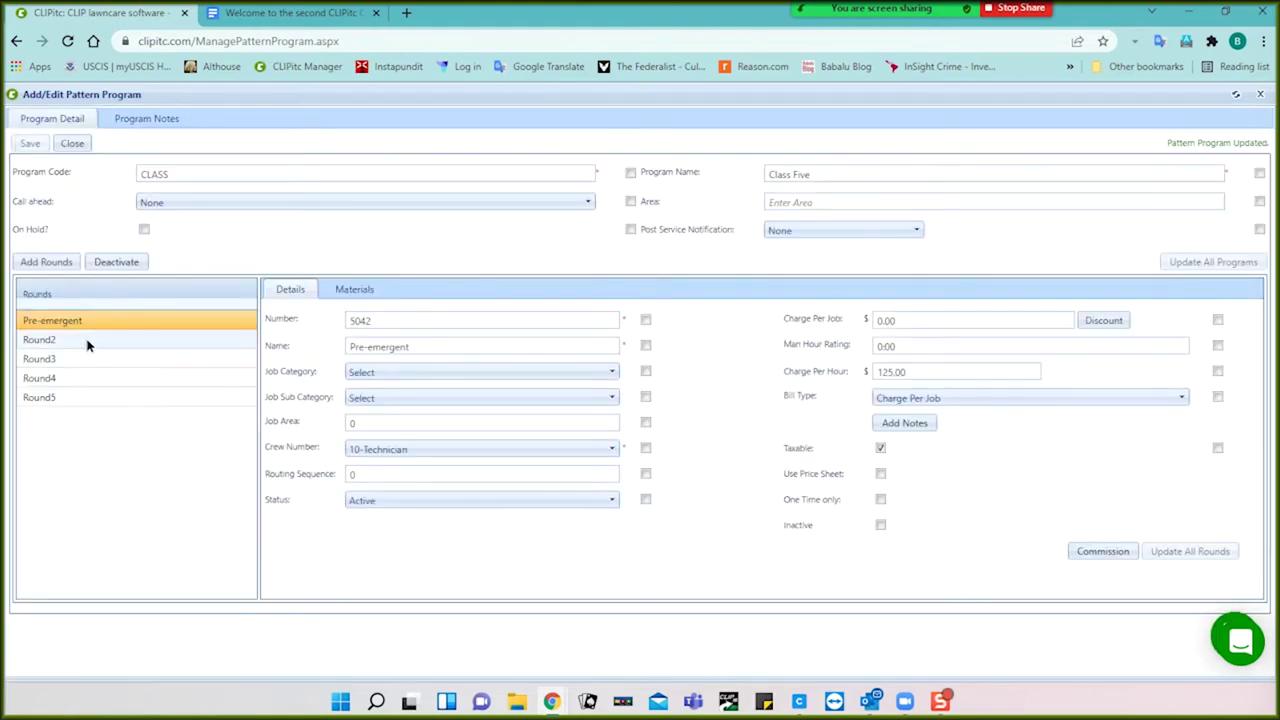
Set Round2 to Active, save it, and close the Class Five program form
click(86, 341)
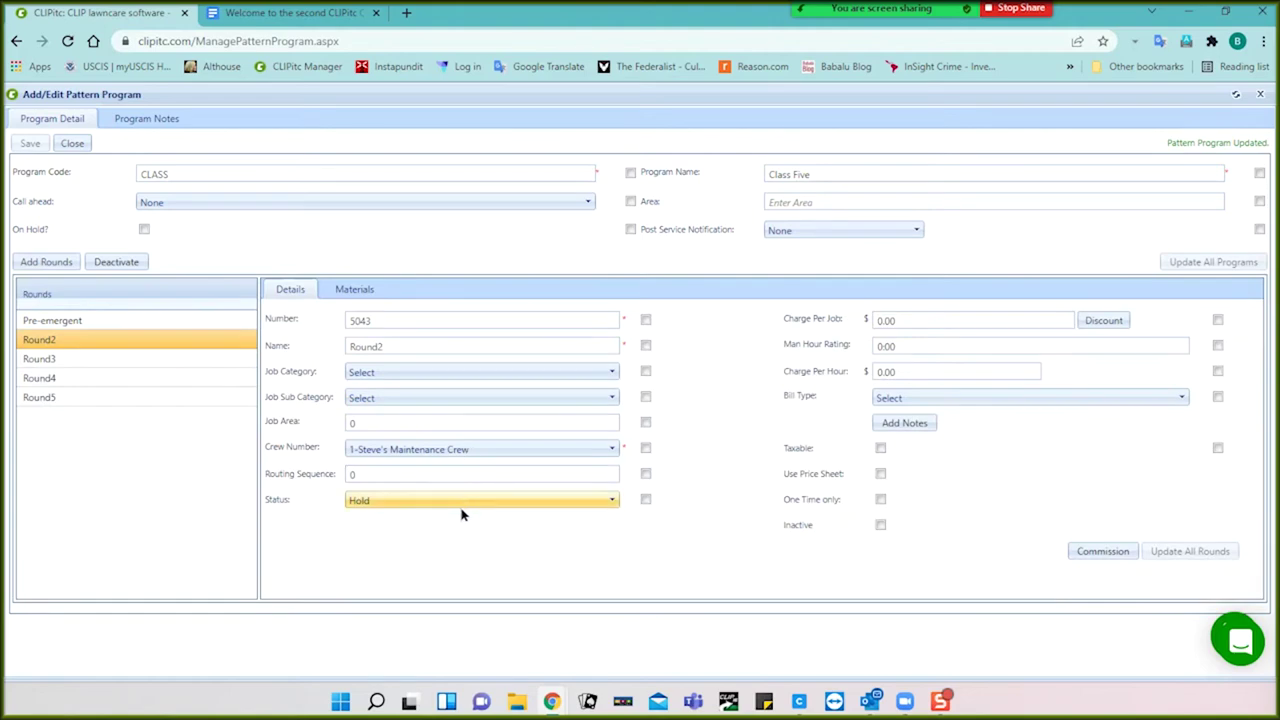
click(461, 506)
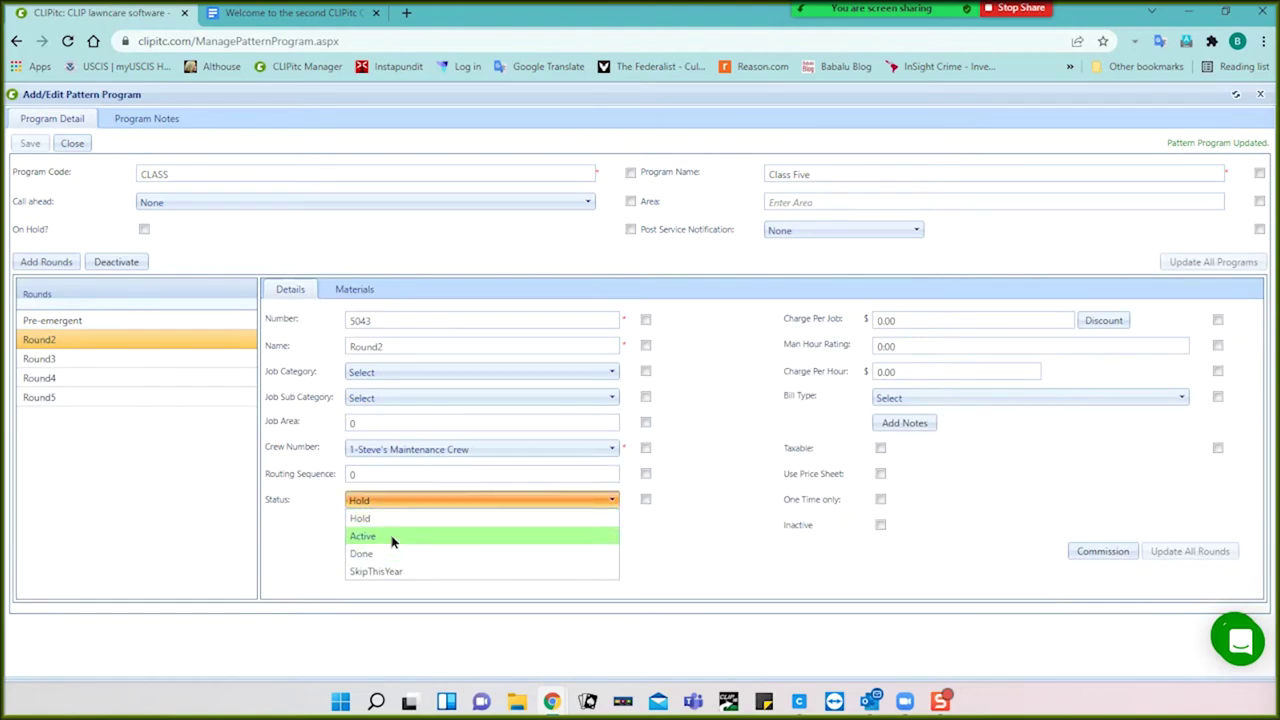
click(390, 537)
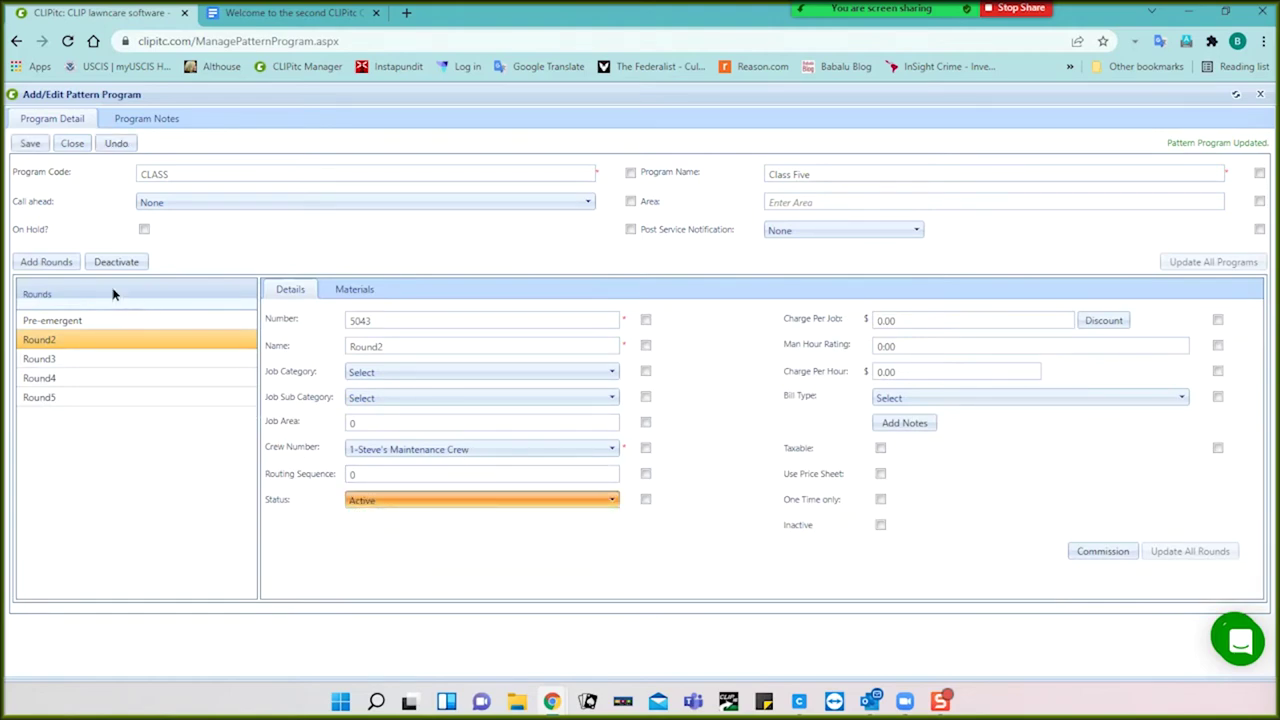
click(27, 144)
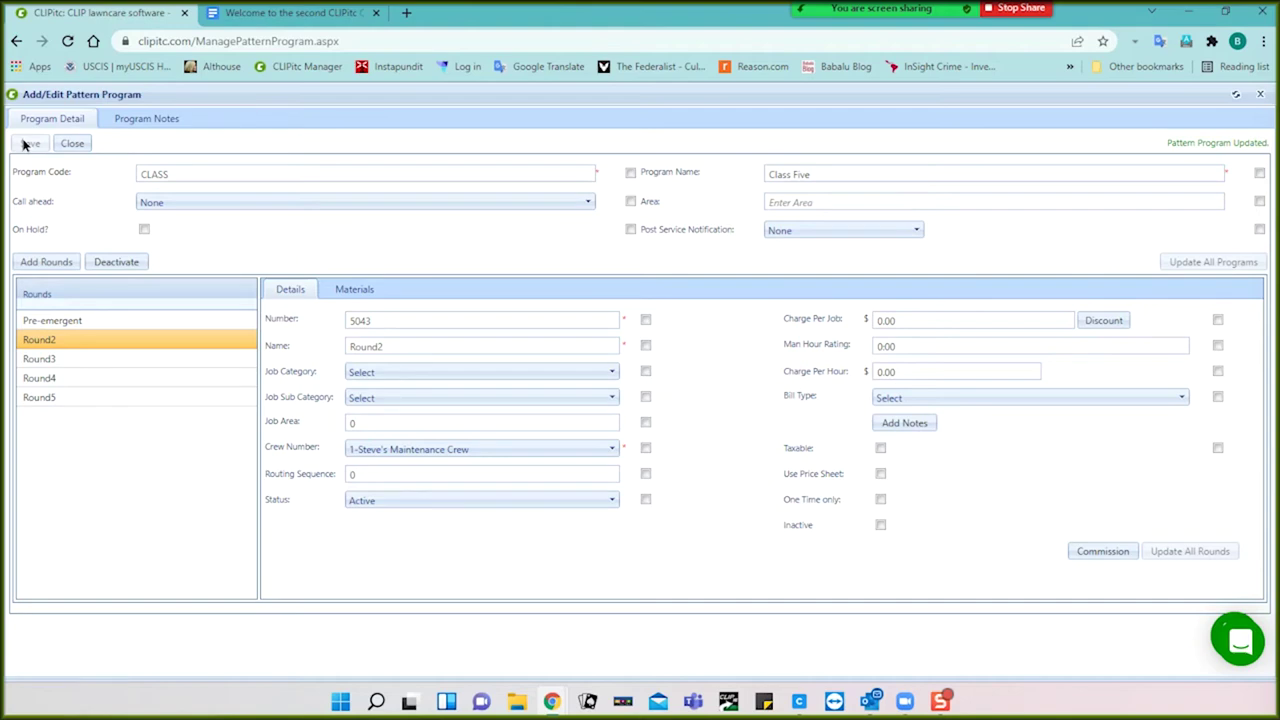
click(79, 147)
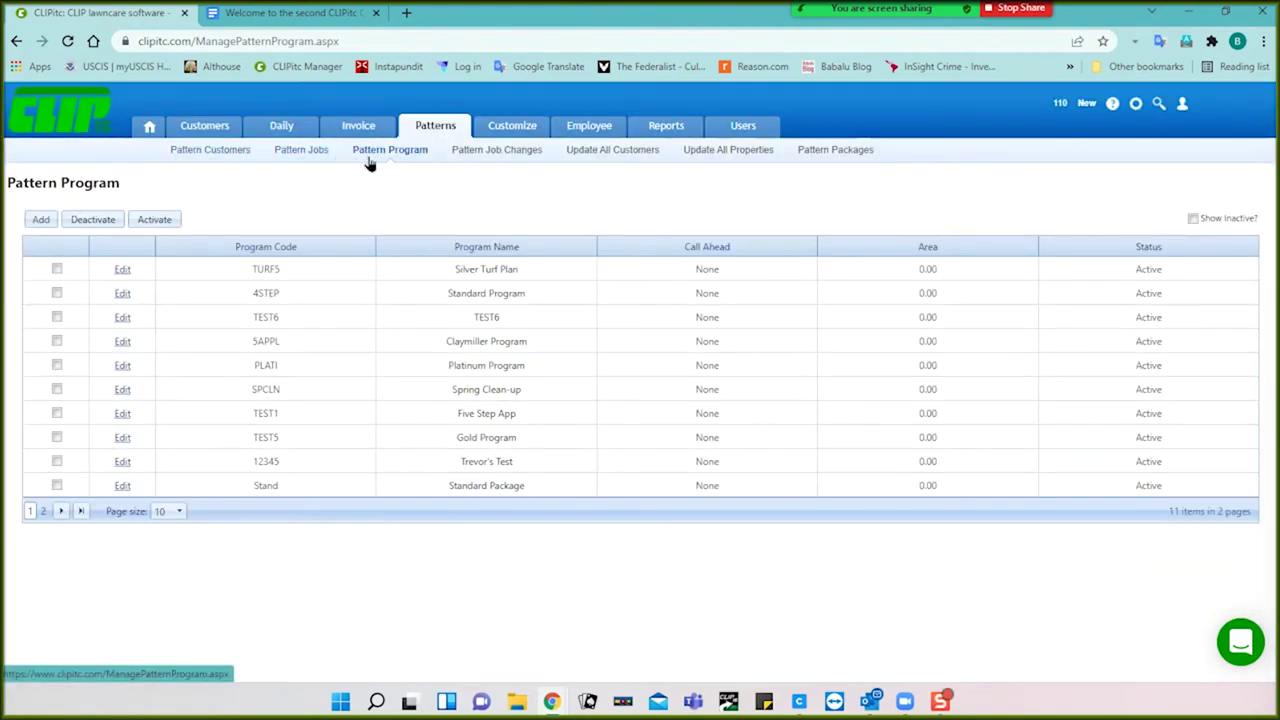
Open the Pattern Packages page from the Patterns sub-menu
click(822, 155)
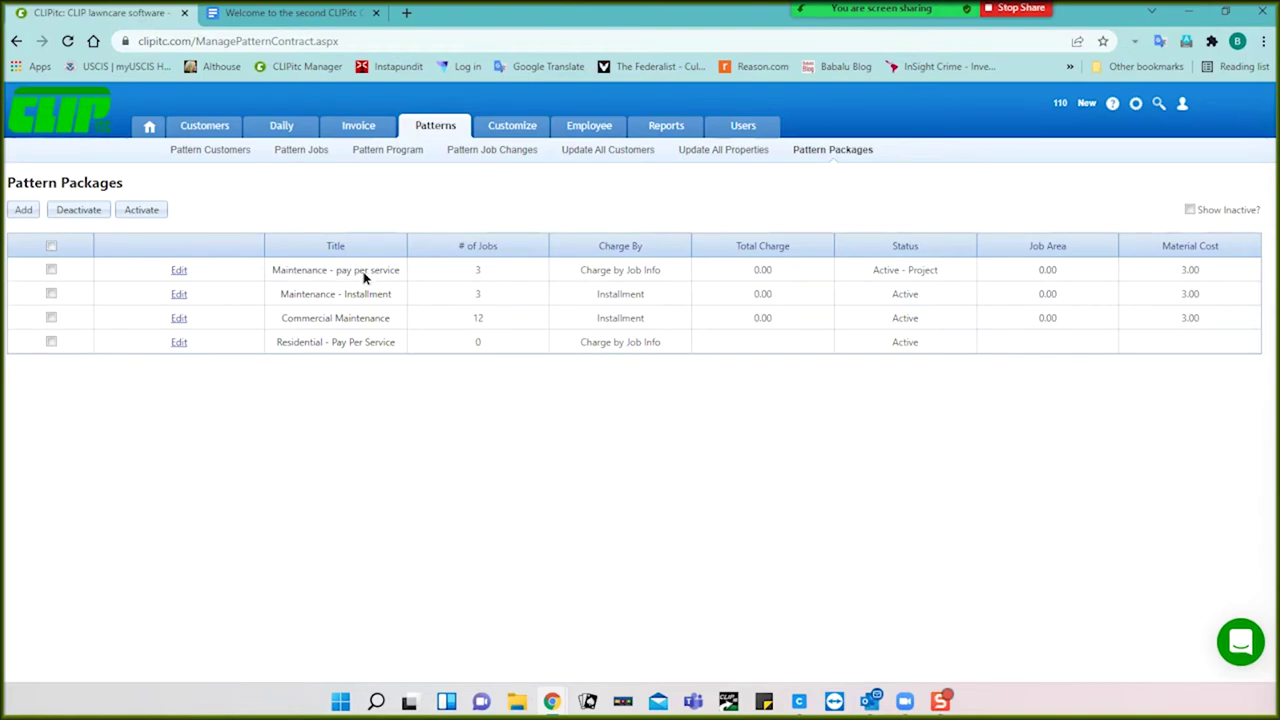
Review the Maintenance - pay per service package's three jobs, then go to Pattern Customers
click(178, 270)
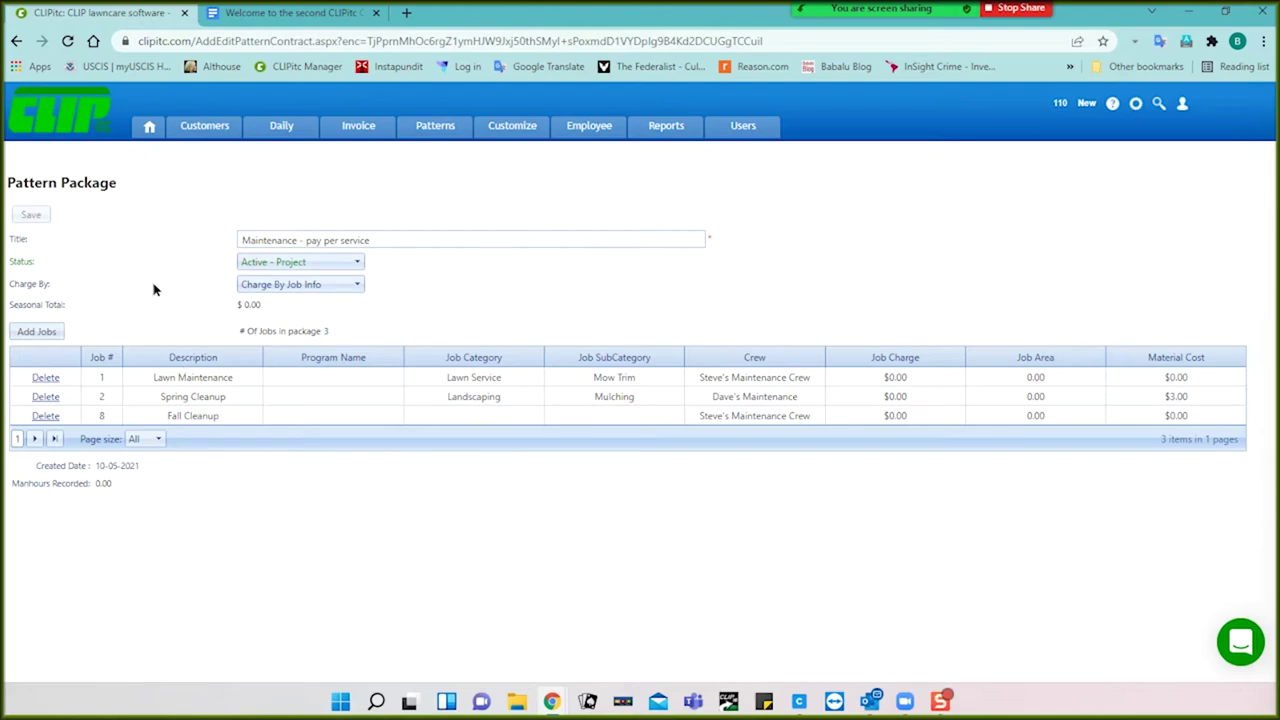
mouse_move(432, 132)
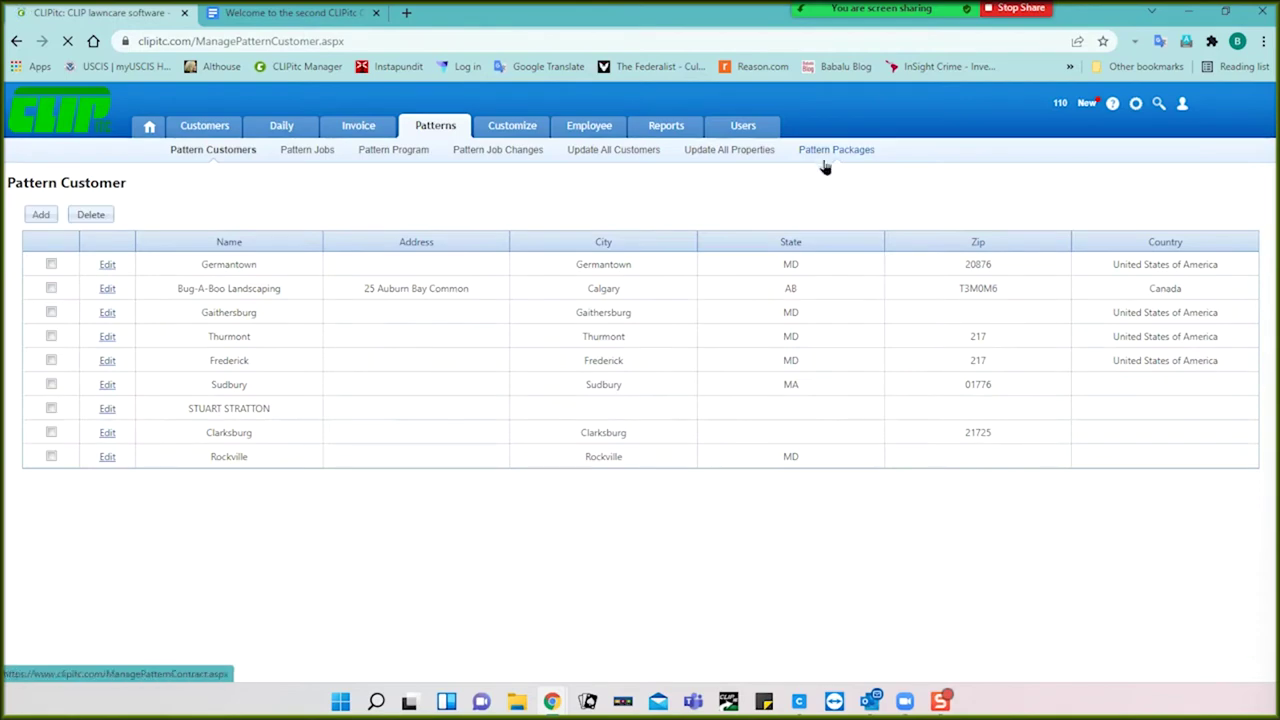
Open and review the Commercial Maintenance package, then return to Pattern Packages
click(820, 152)
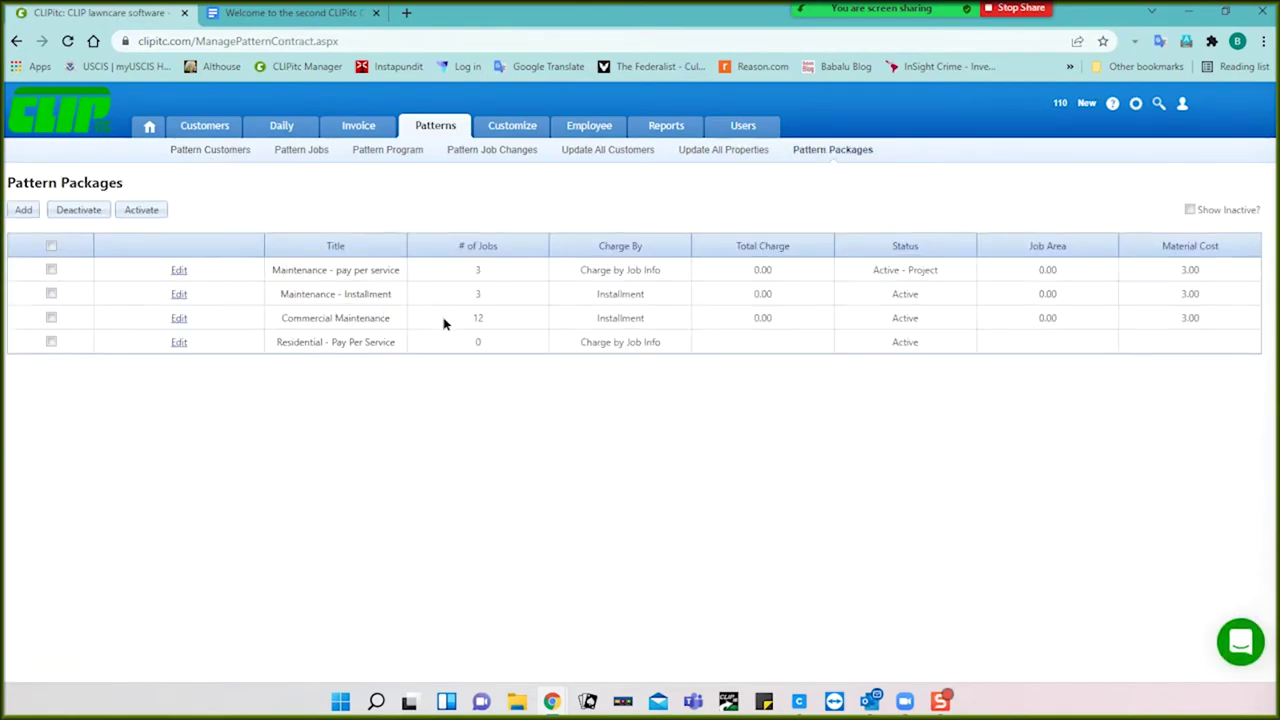
click(178, 318)
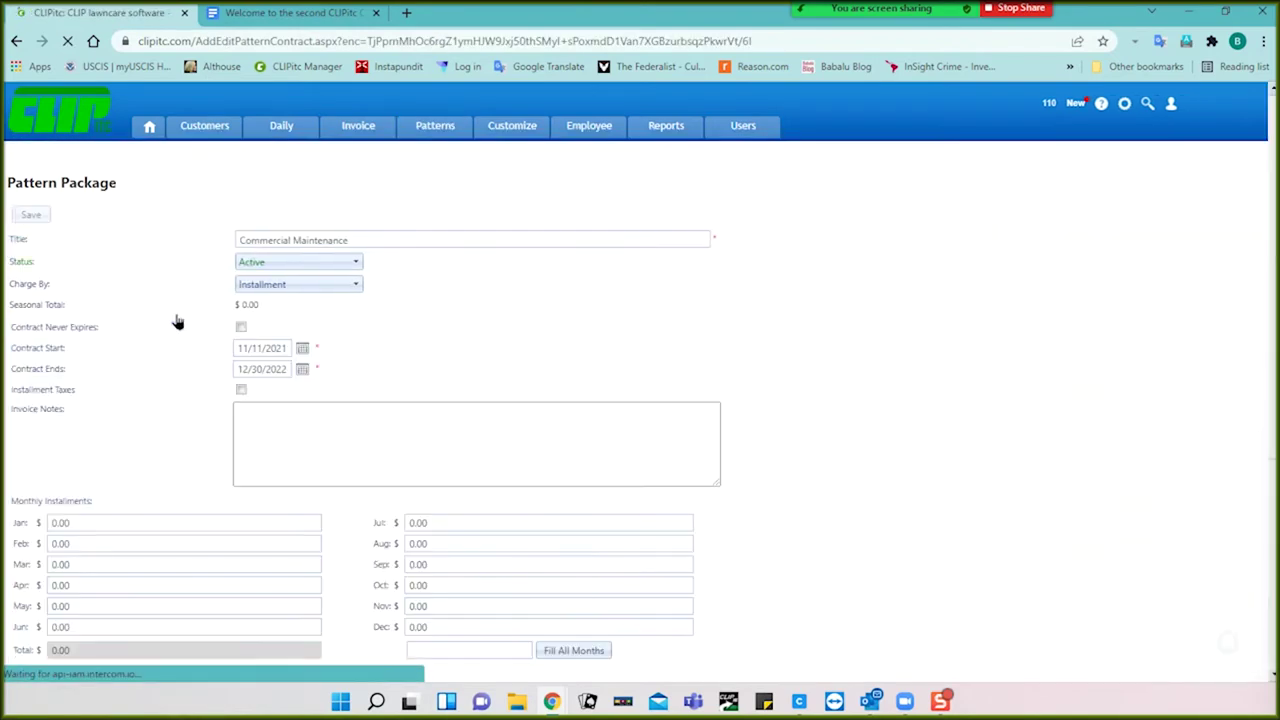
click(389, 240)
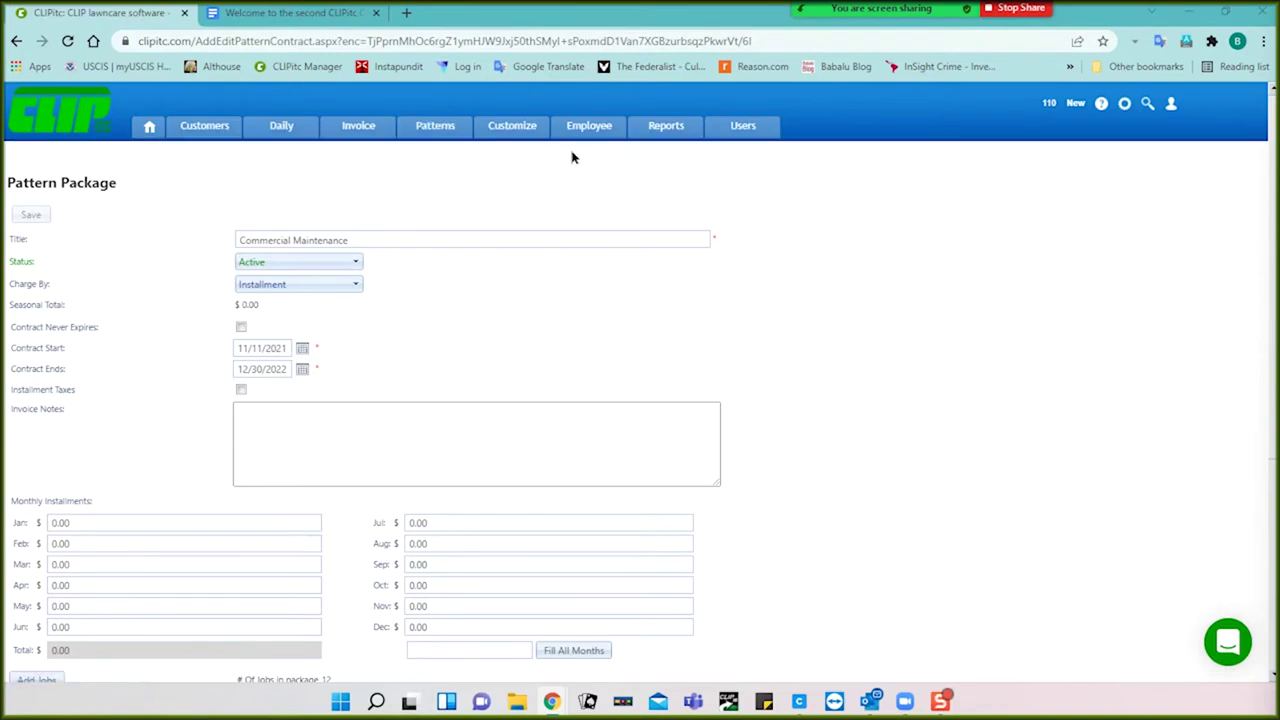
click(433, 127)
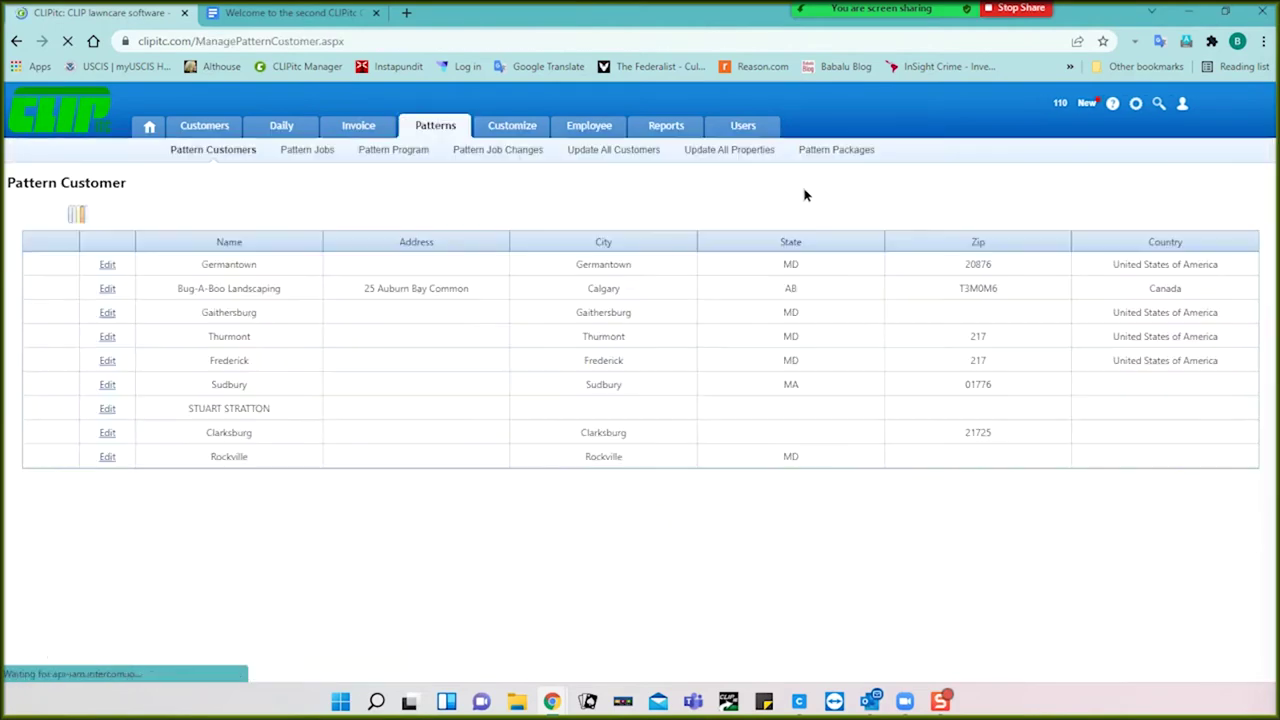
click(818, 150)
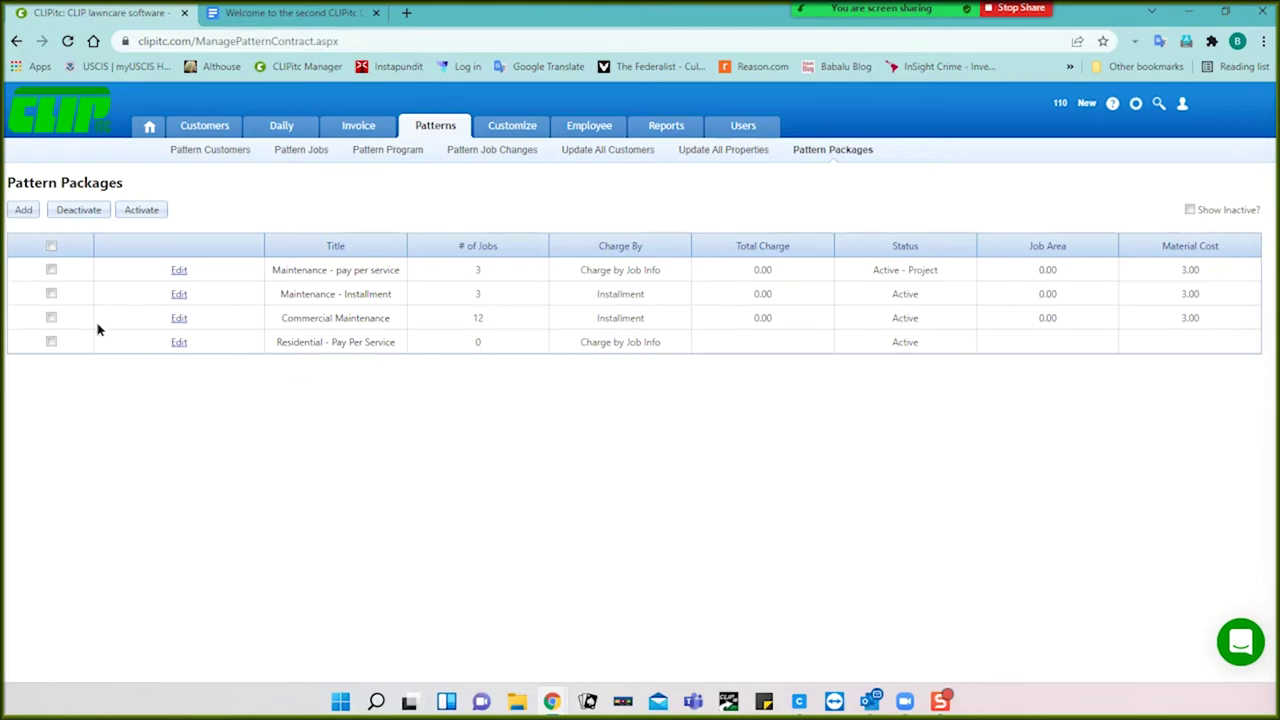
Add a pattern package, retitle it 'Installment Package' and set Charge By to Installment
click(23, 212)
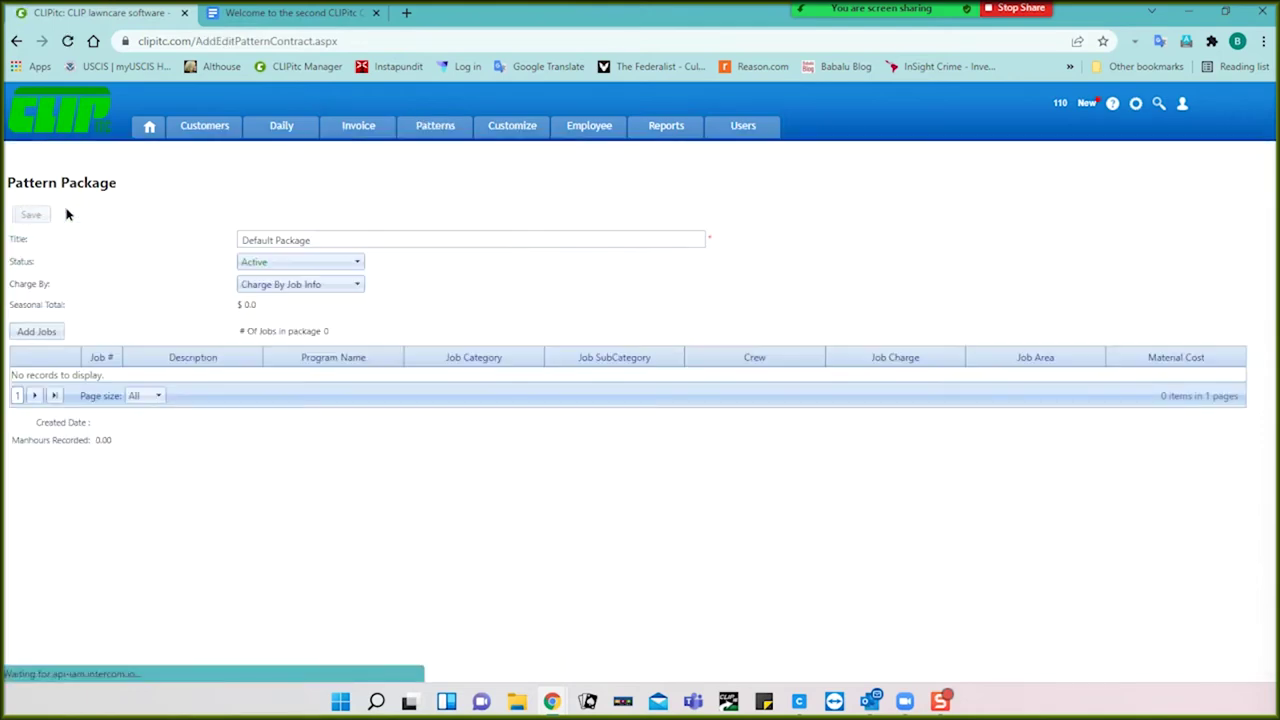
triple_click(333, 237)
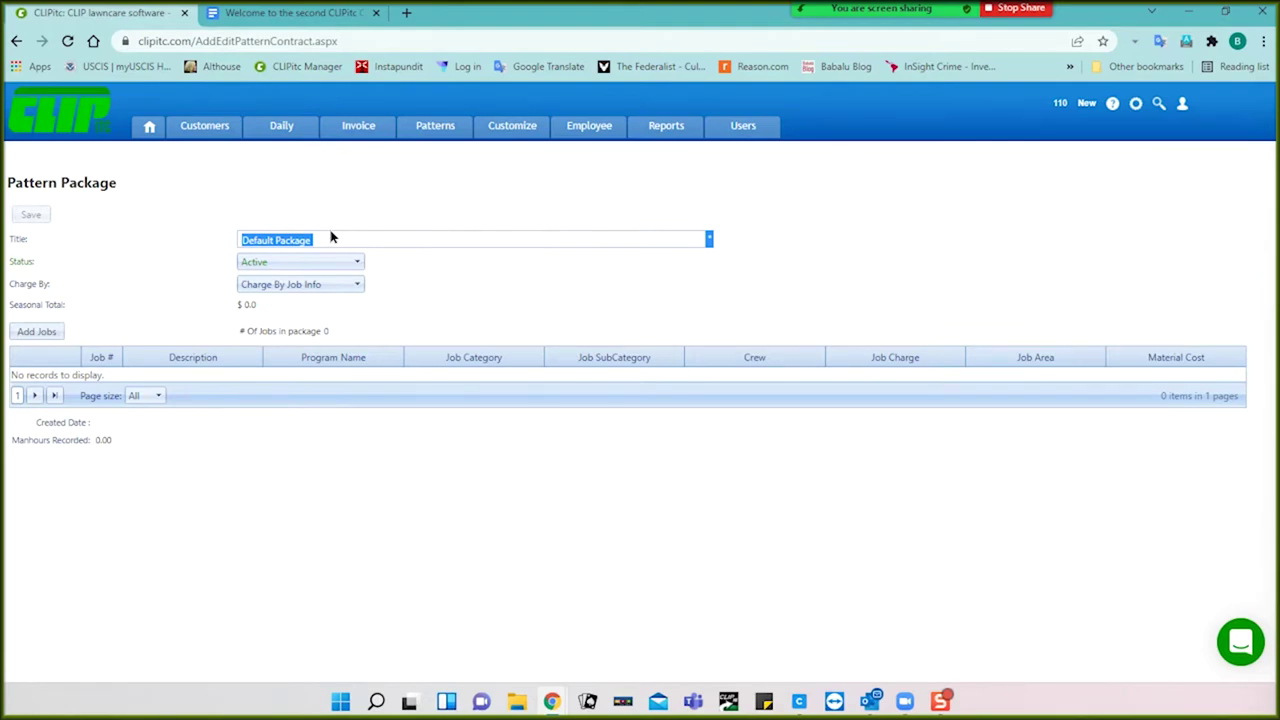
triple_click(311, 238)
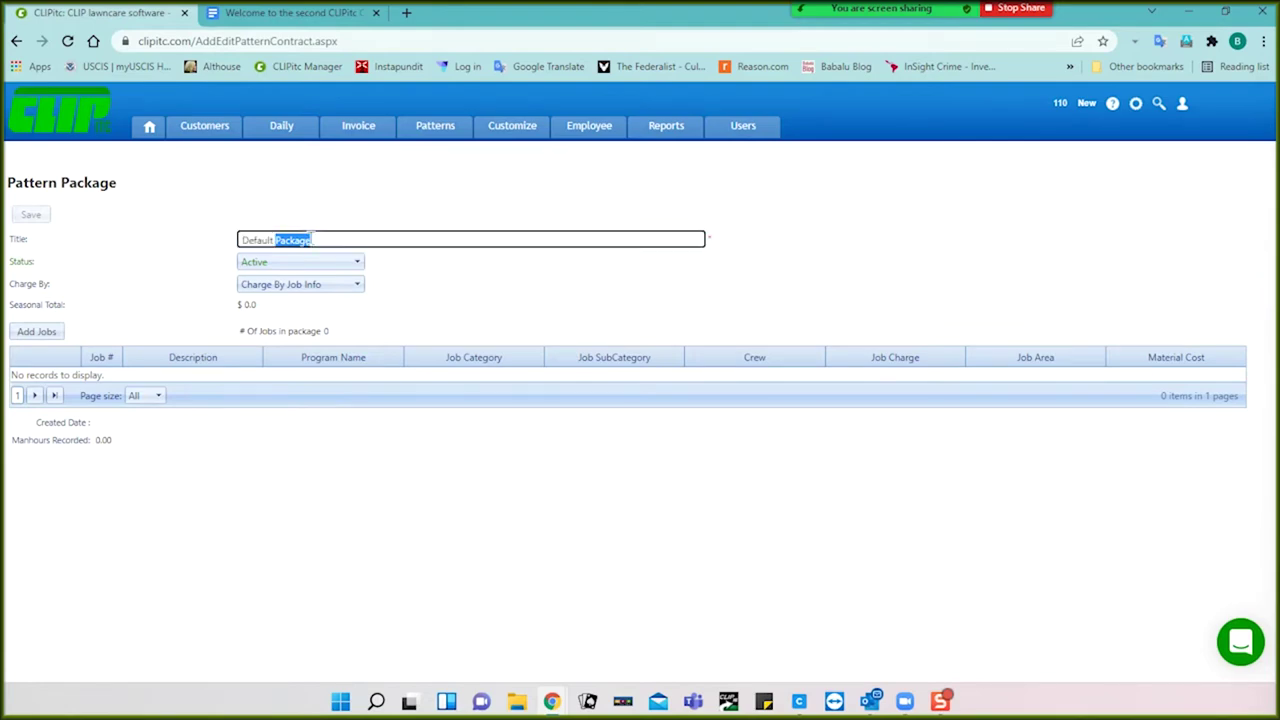
key(BackSpace)
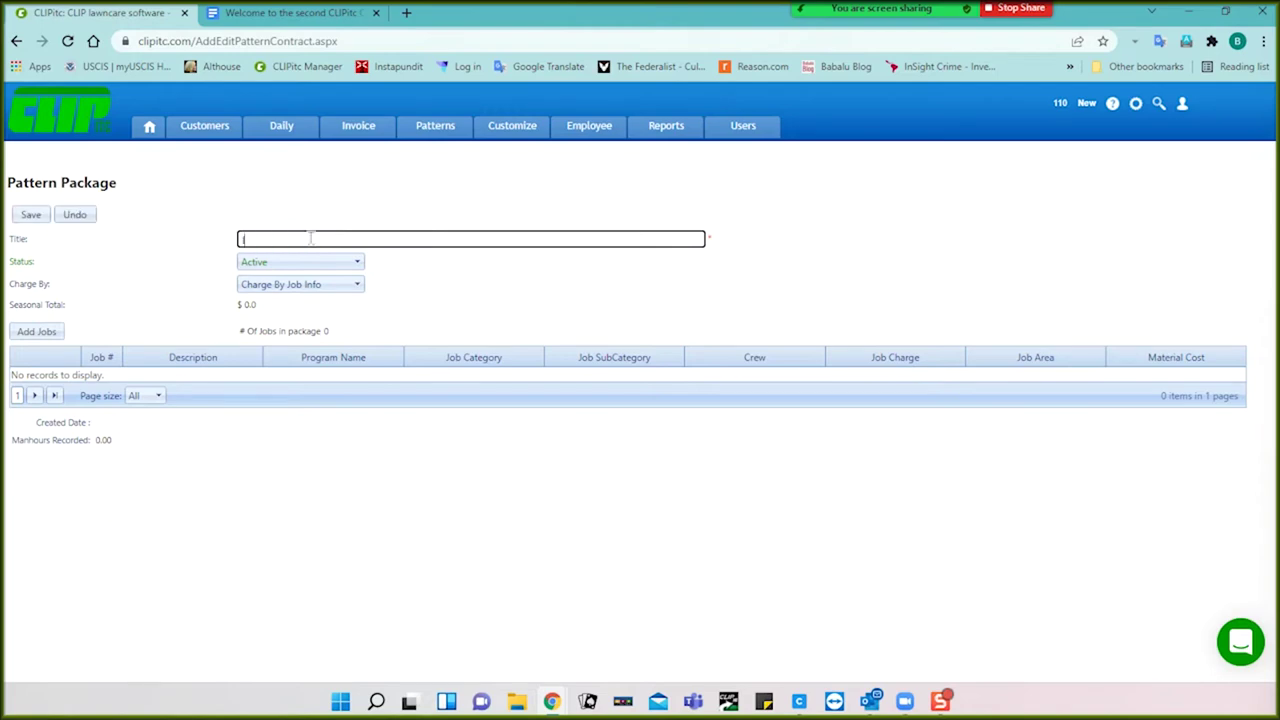
text(Installment Package)
click(323, 285)
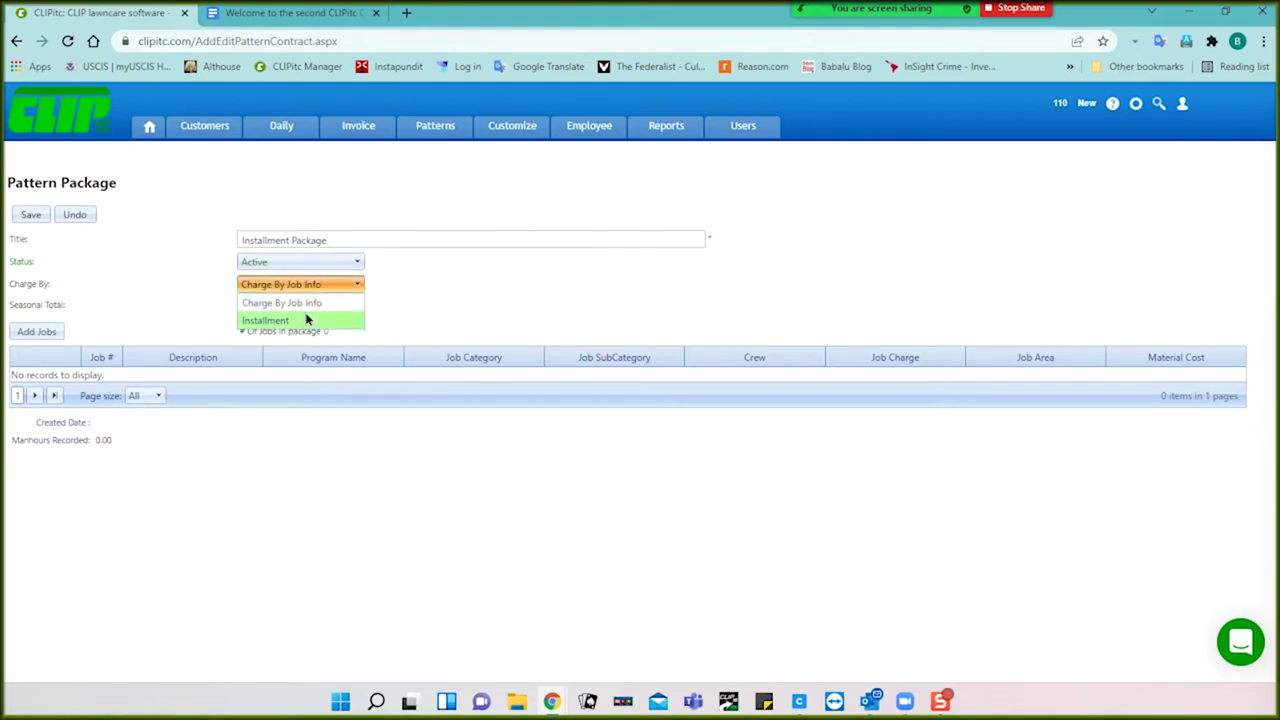
click(305, 320)
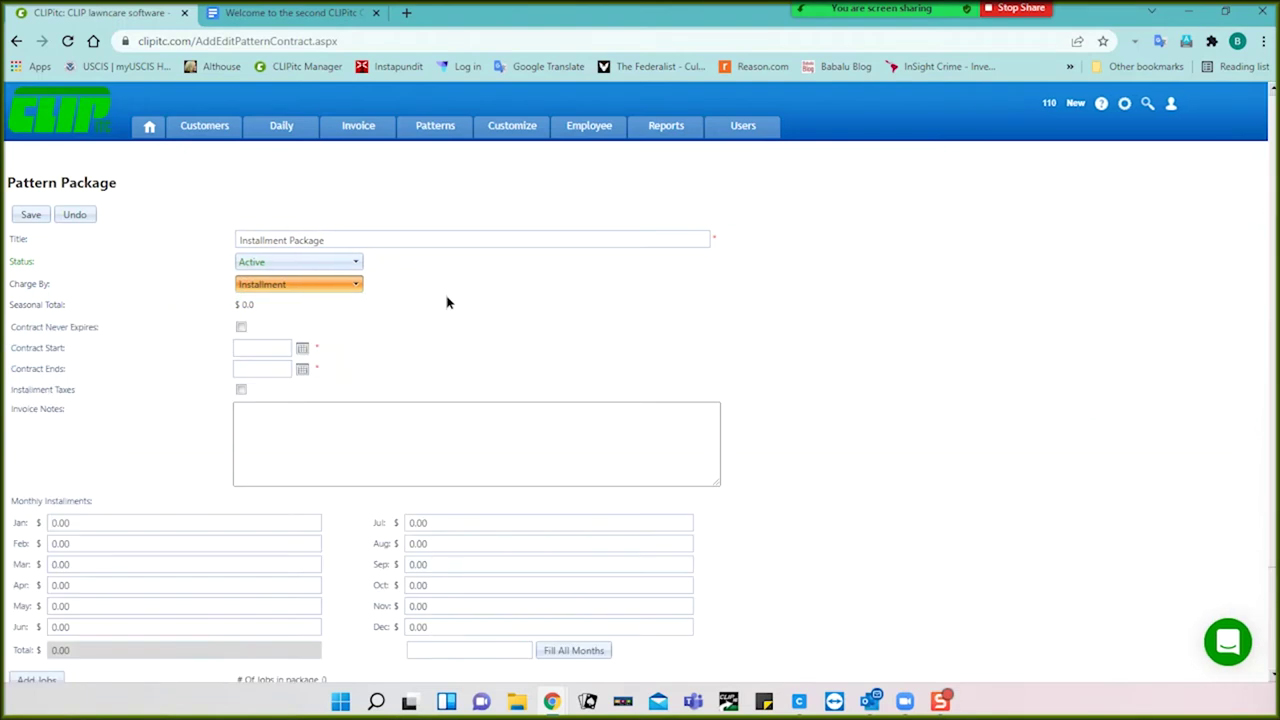
scroll(447, 302, down, 1)
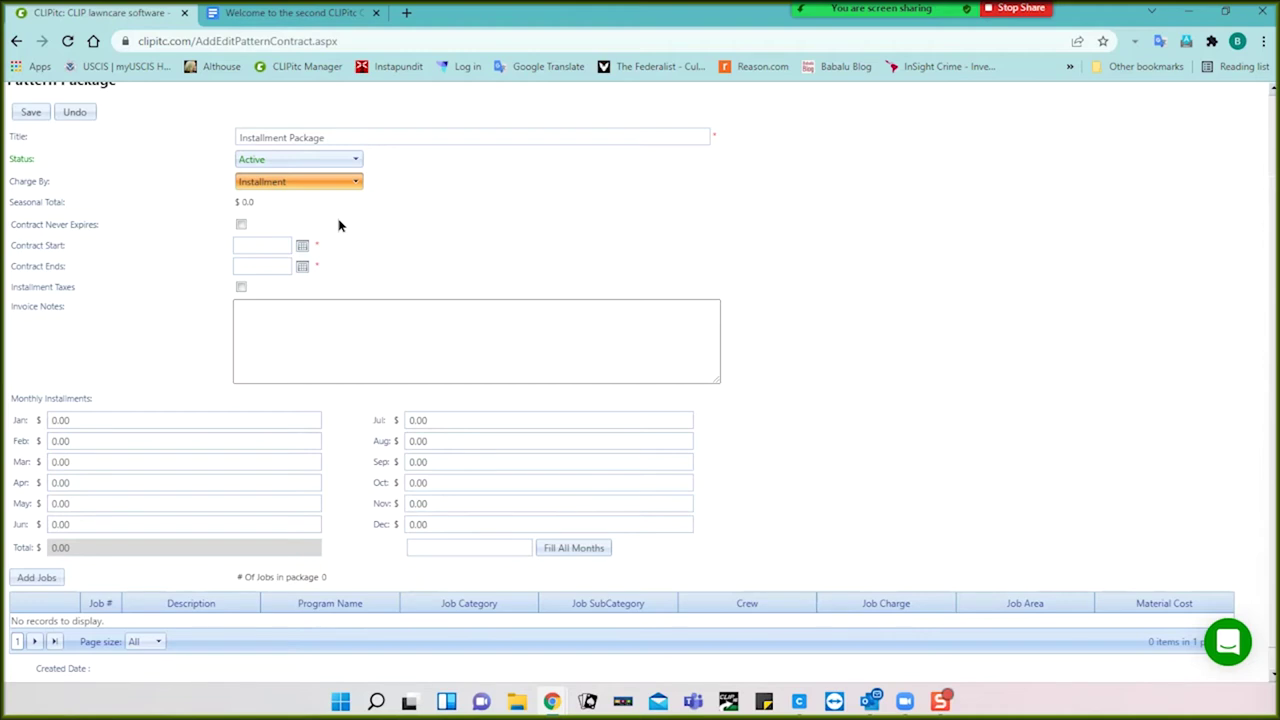
Make the contract never expire from 2/1/2022, apply installment taxes, and save the package
click(241, 226)
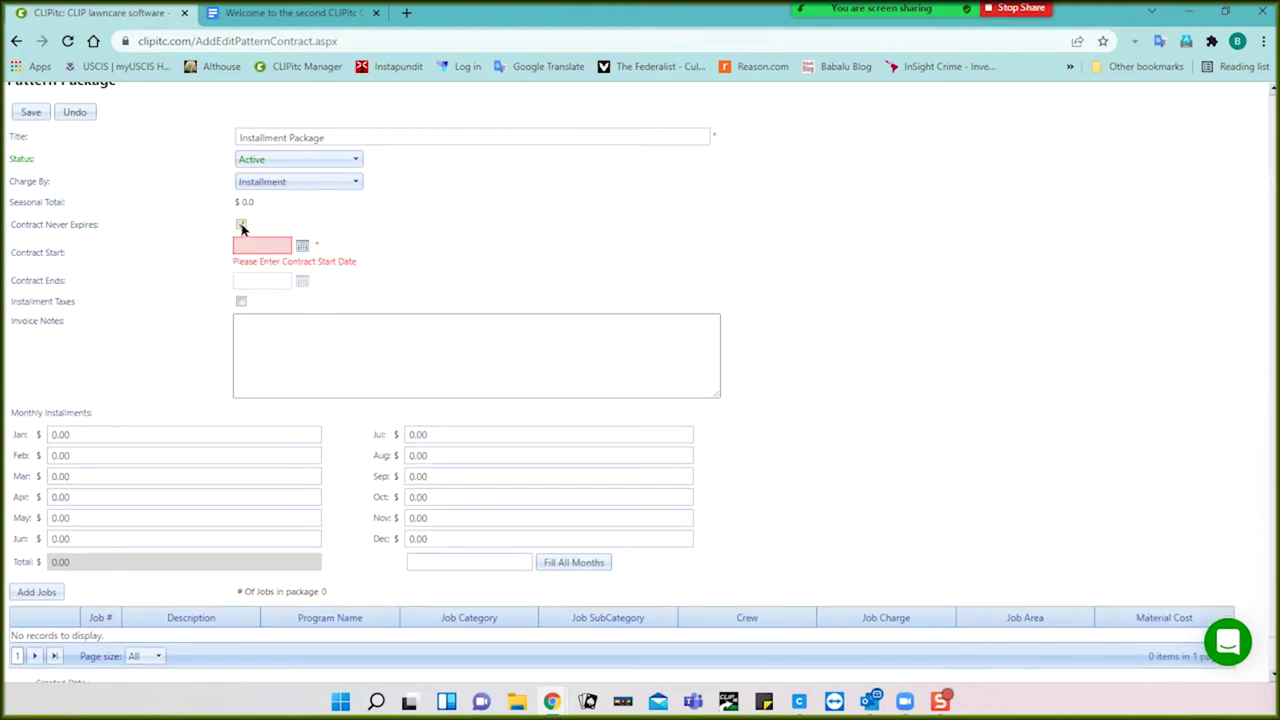
click(301, 246)
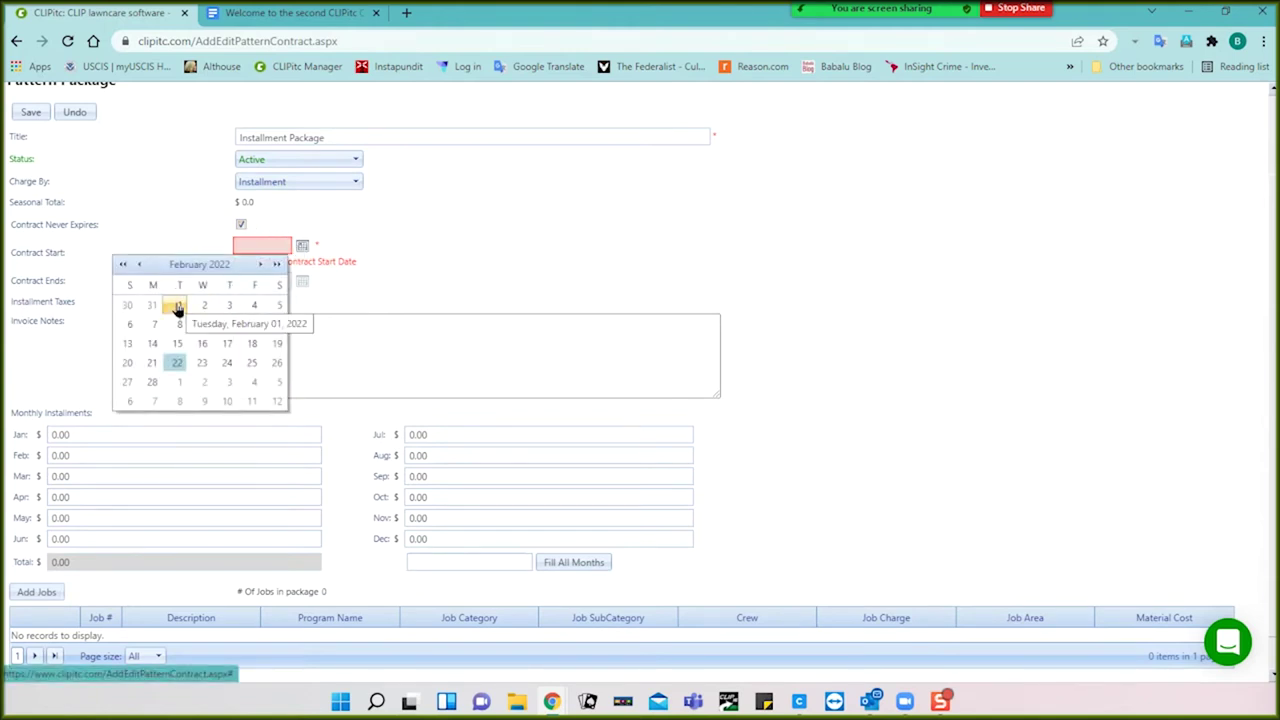
click(178, 308)
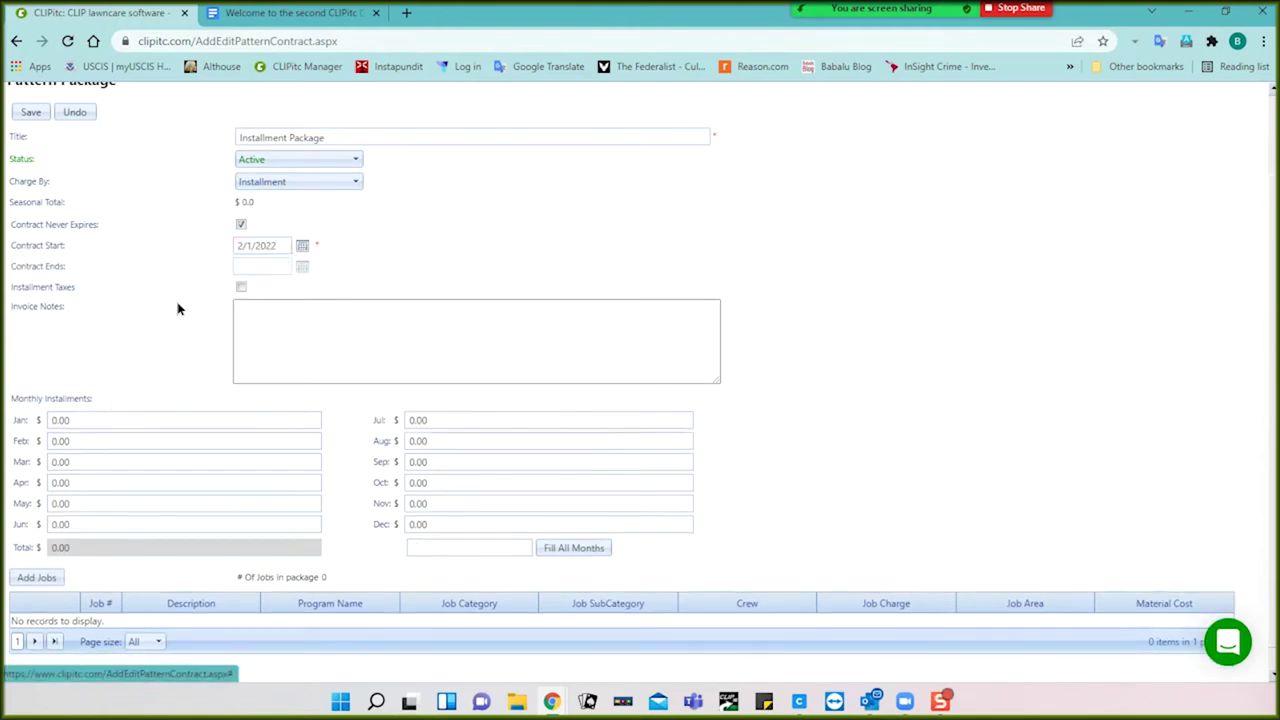
click(241, 288)
scroll(174, 311, down, 1)
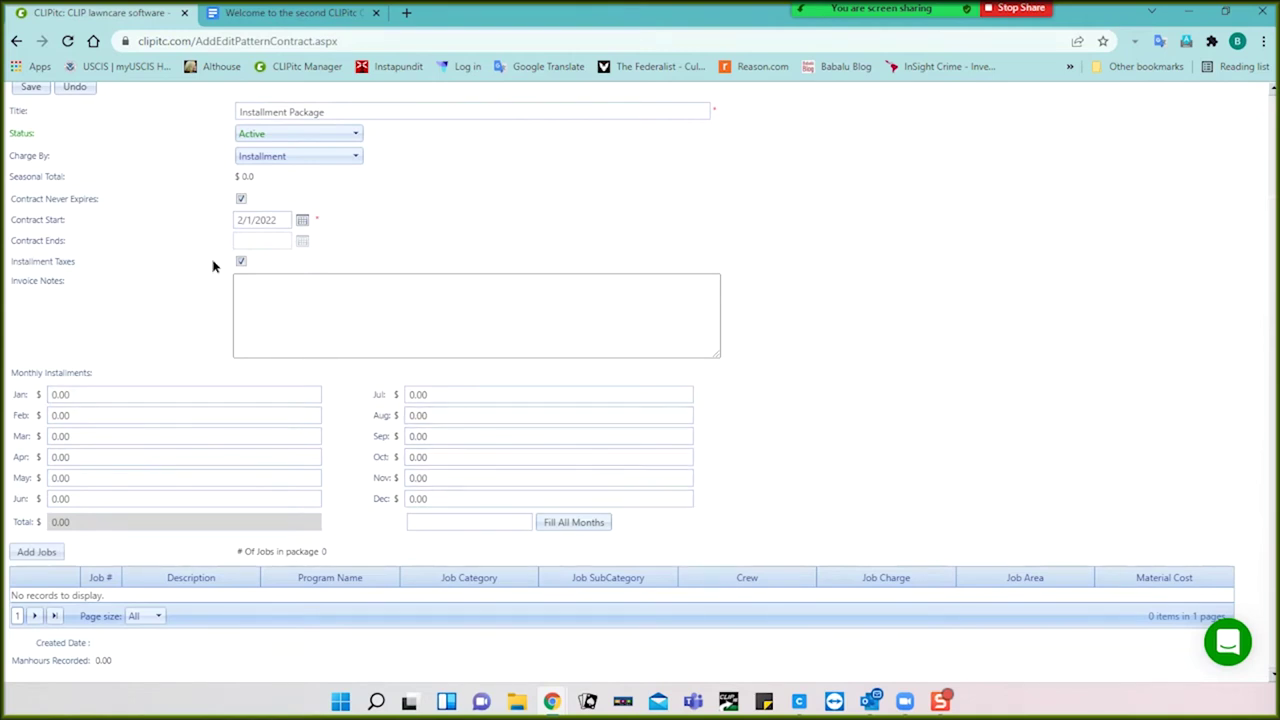
scroll(172, 265, up, 1)
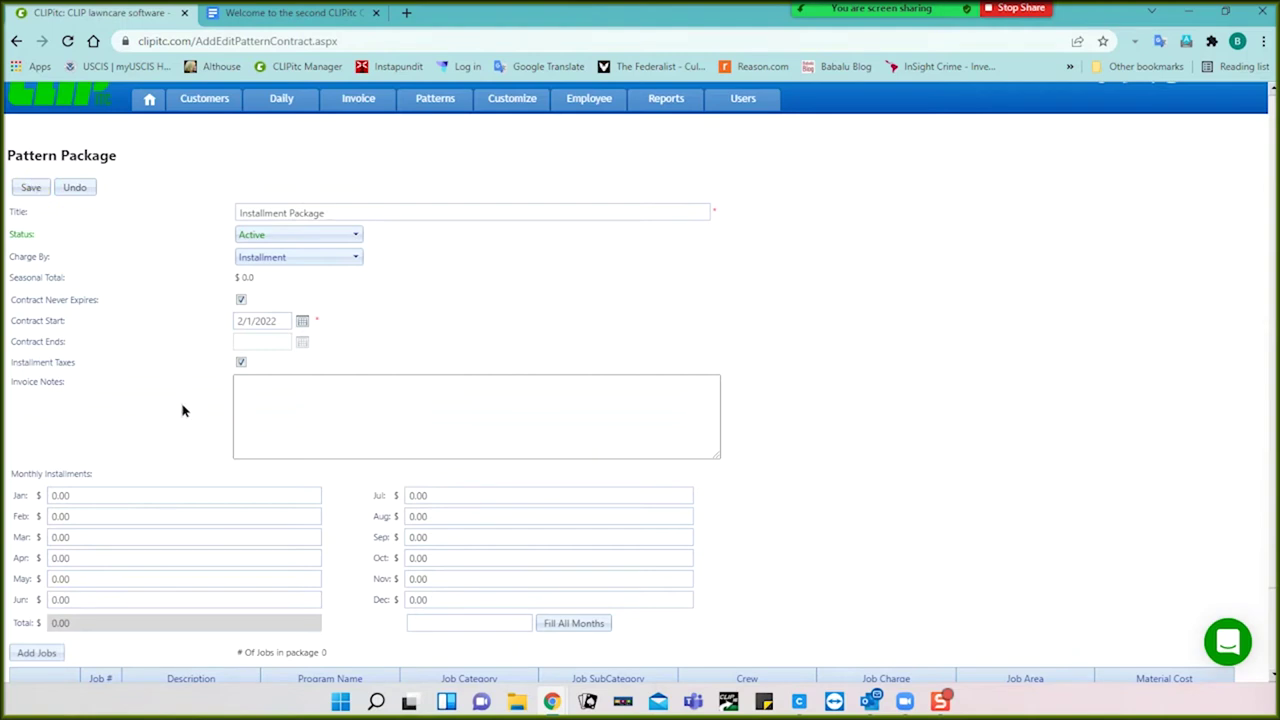
scroll(182, 410, down, 1)
scroll(182, 410, up, 1)
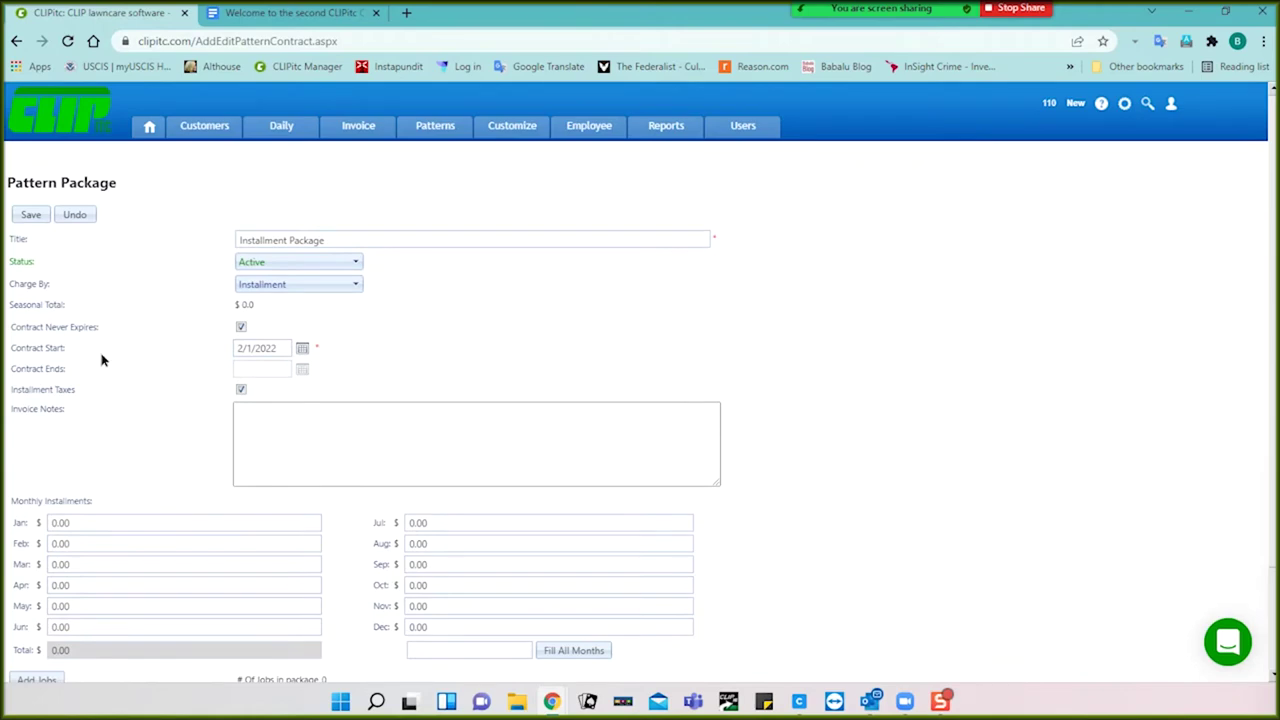
click(31, 216)
Move the contract start to the 22nd, save, then undo to reload a blank Default Package
click(304, 350)
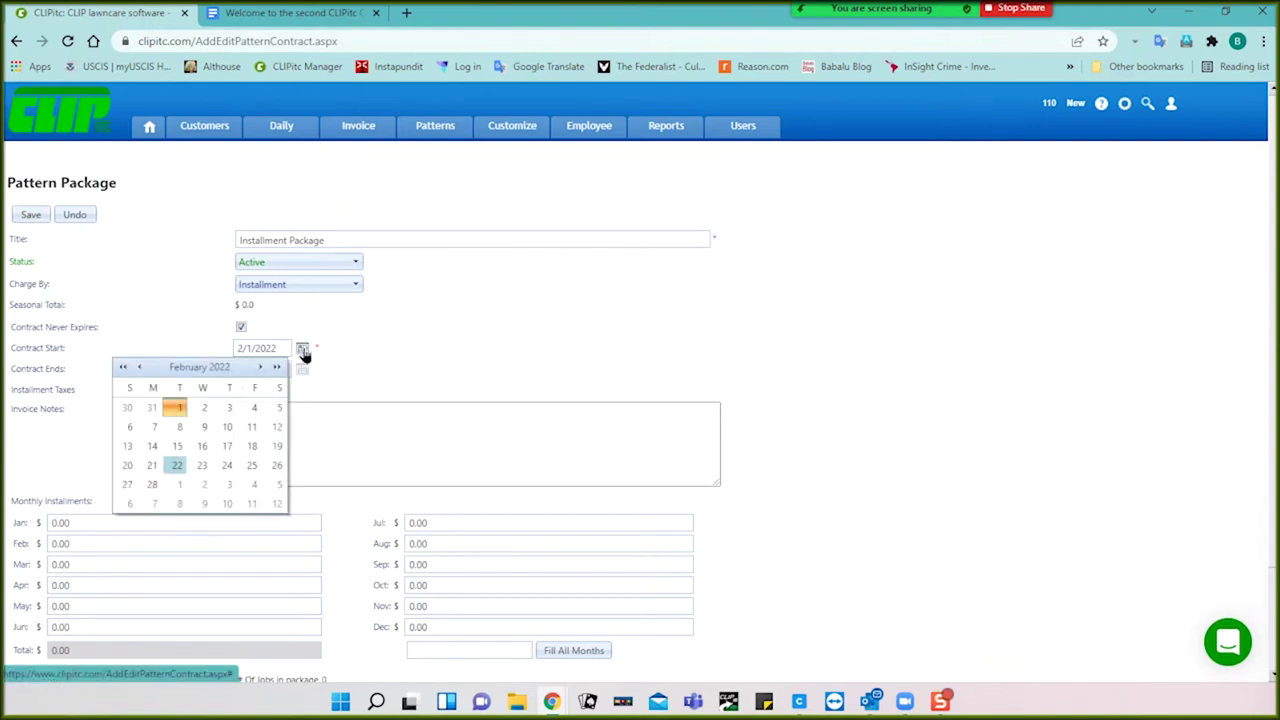
click(177, 467)
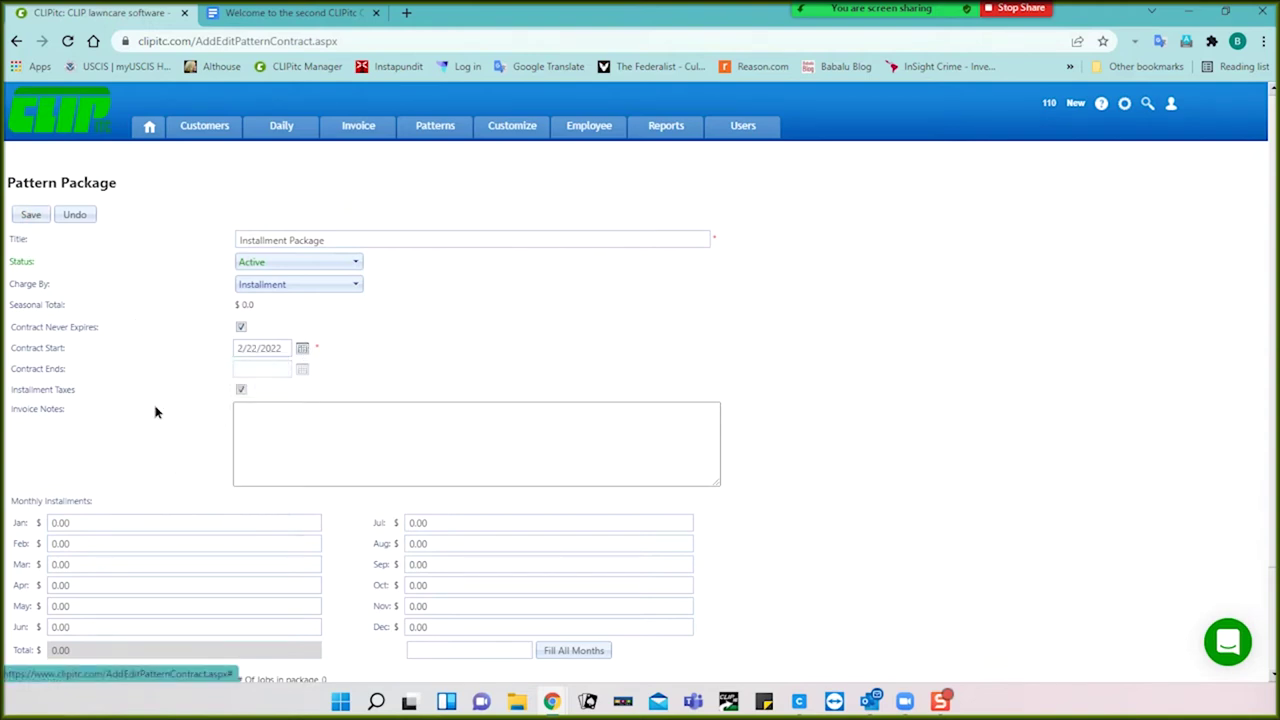
click(29, 220)
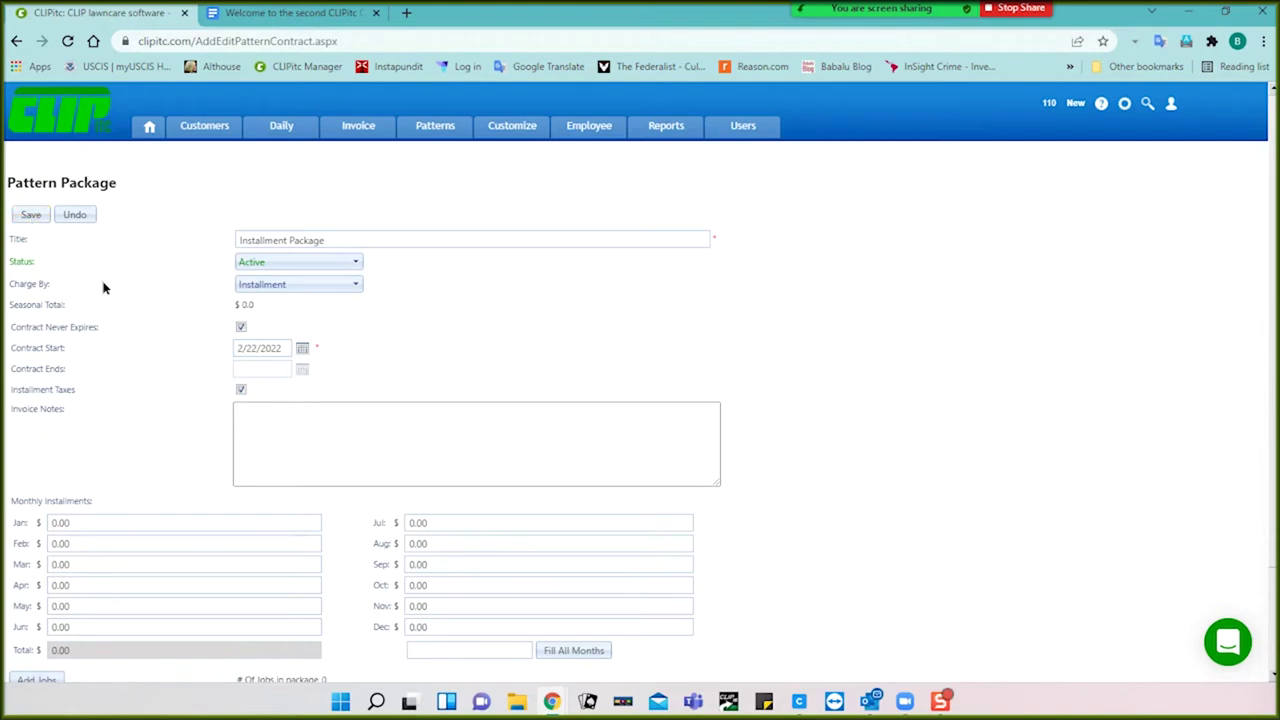
scroll(125, 298, down, 1)
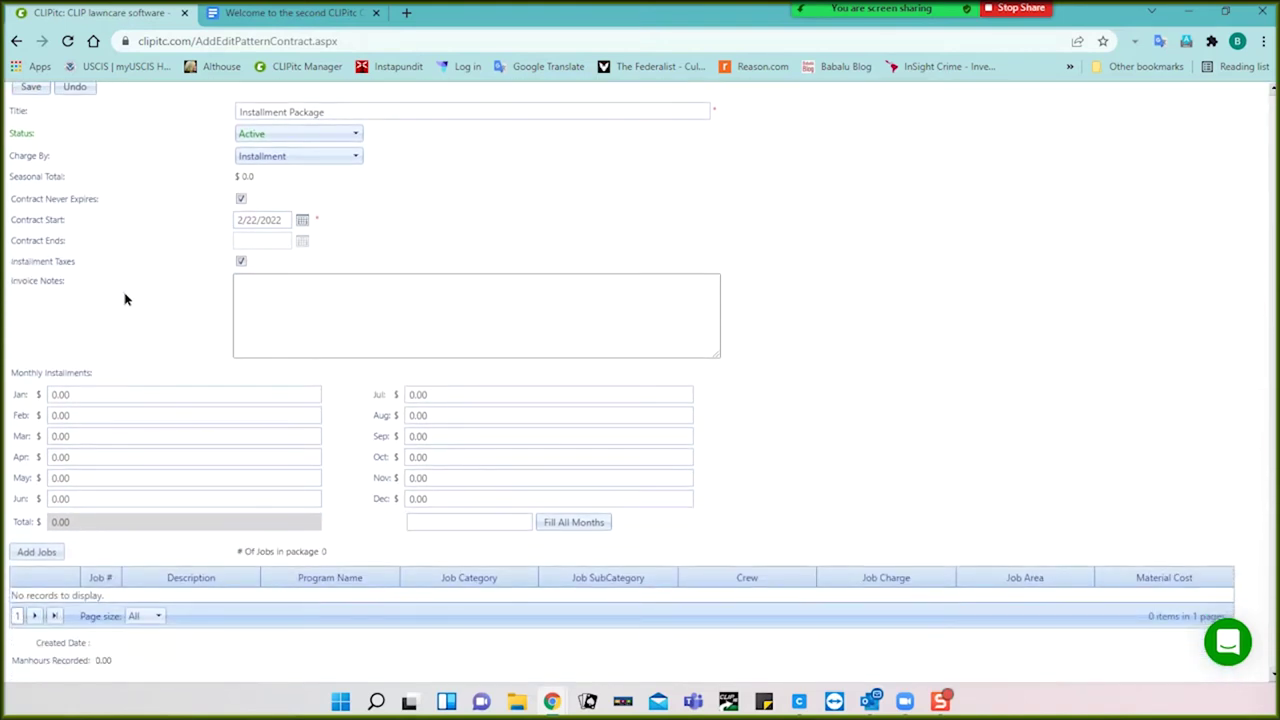
scroll(166, 380, up, 2)
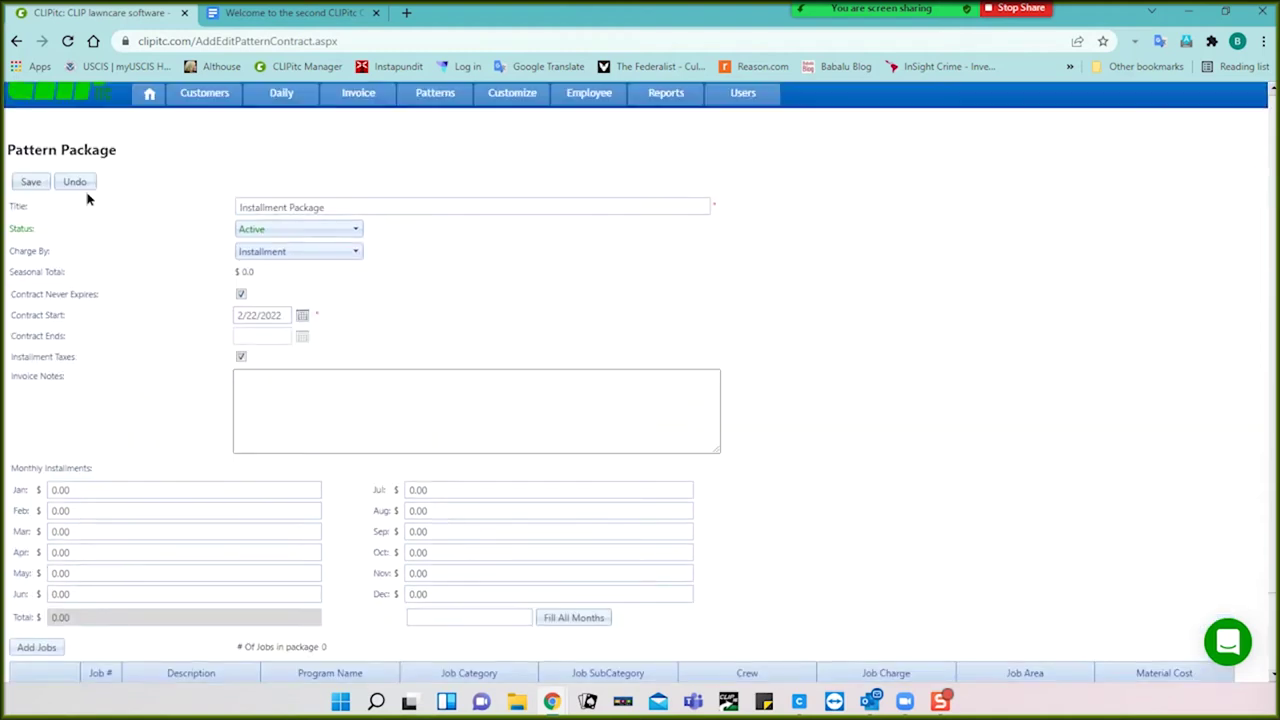
click(79, 186)
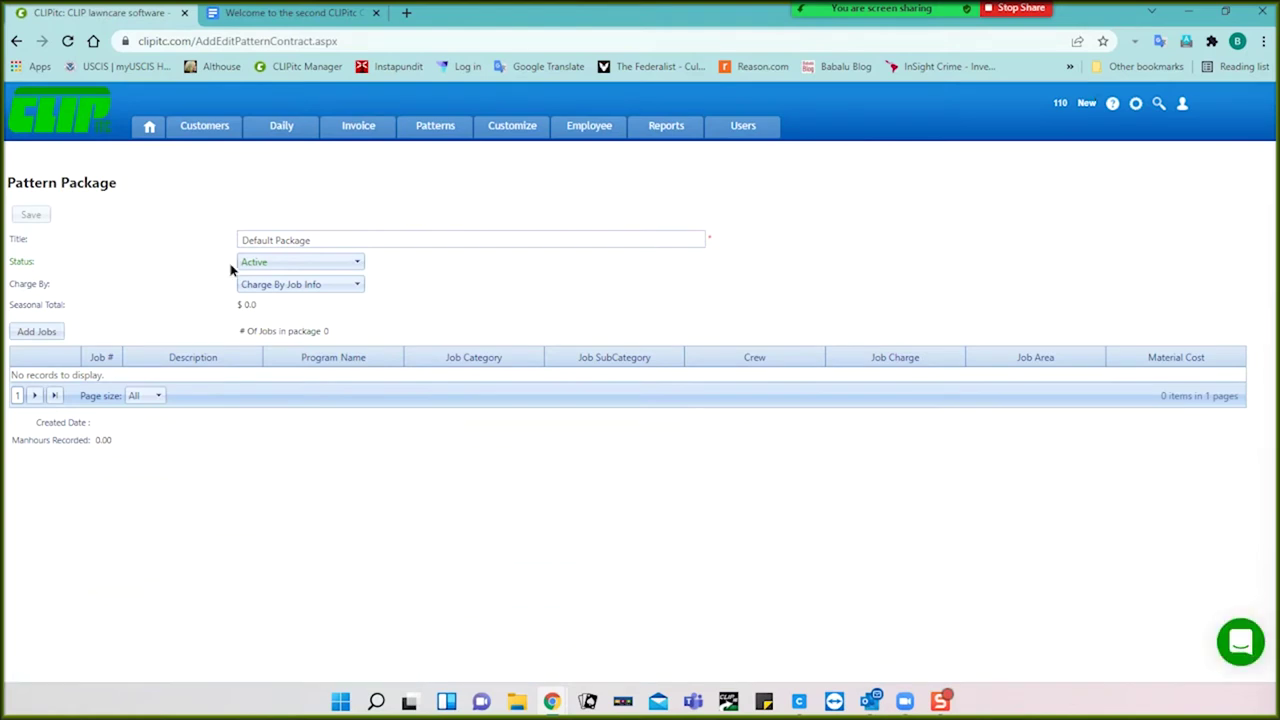
Retitle the package 'Installment Package' and set Charge By to Installment
click(341, 231)
double_click(339, 232)
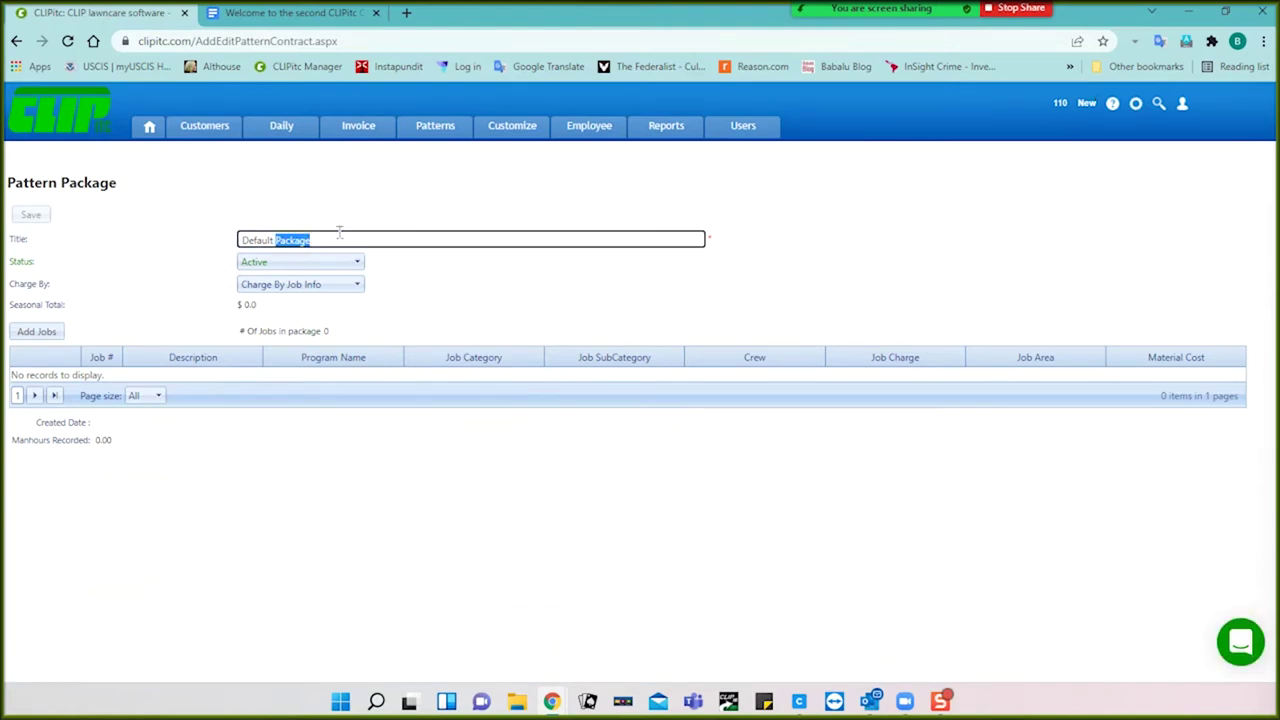
key(BackSpace)
key(BackSpace)
key(BackSpace)
key(BackSpace)
key(BackSpace)
key(BackSpace)
key(BackSpace)
key(BackSpace)
key(BackSpace)
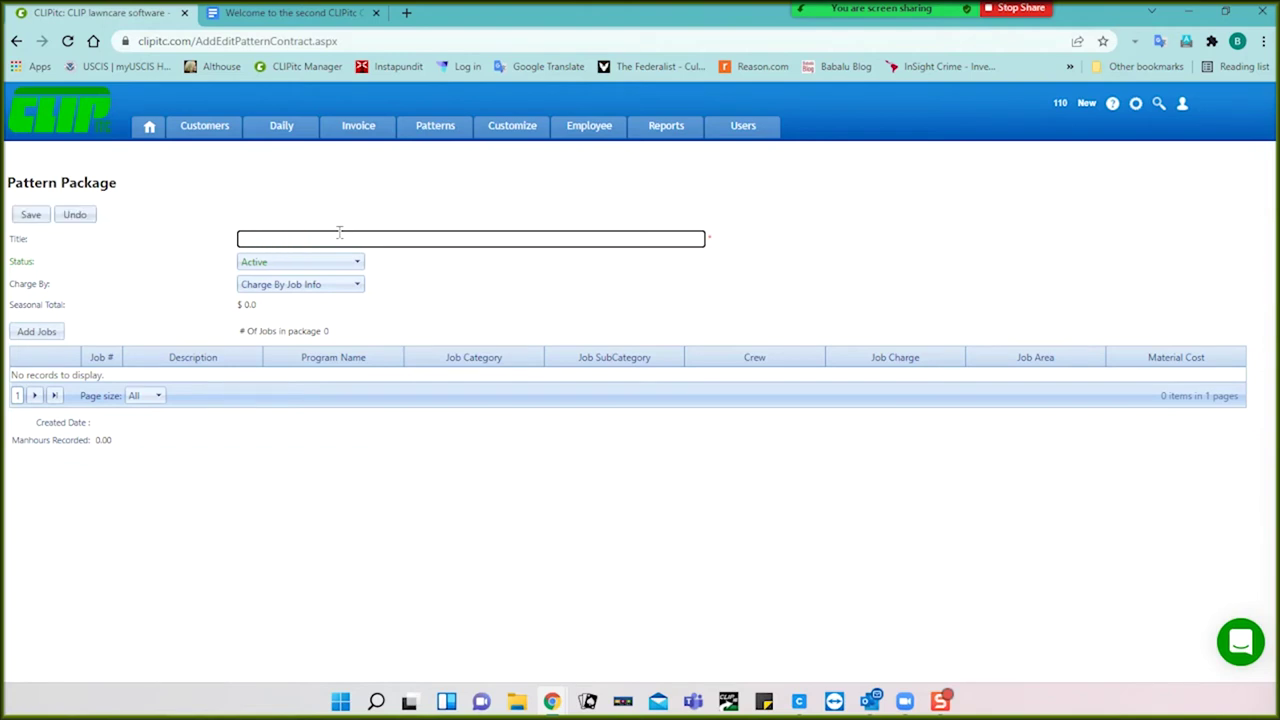
text(Installment Package)
click(313, 285)
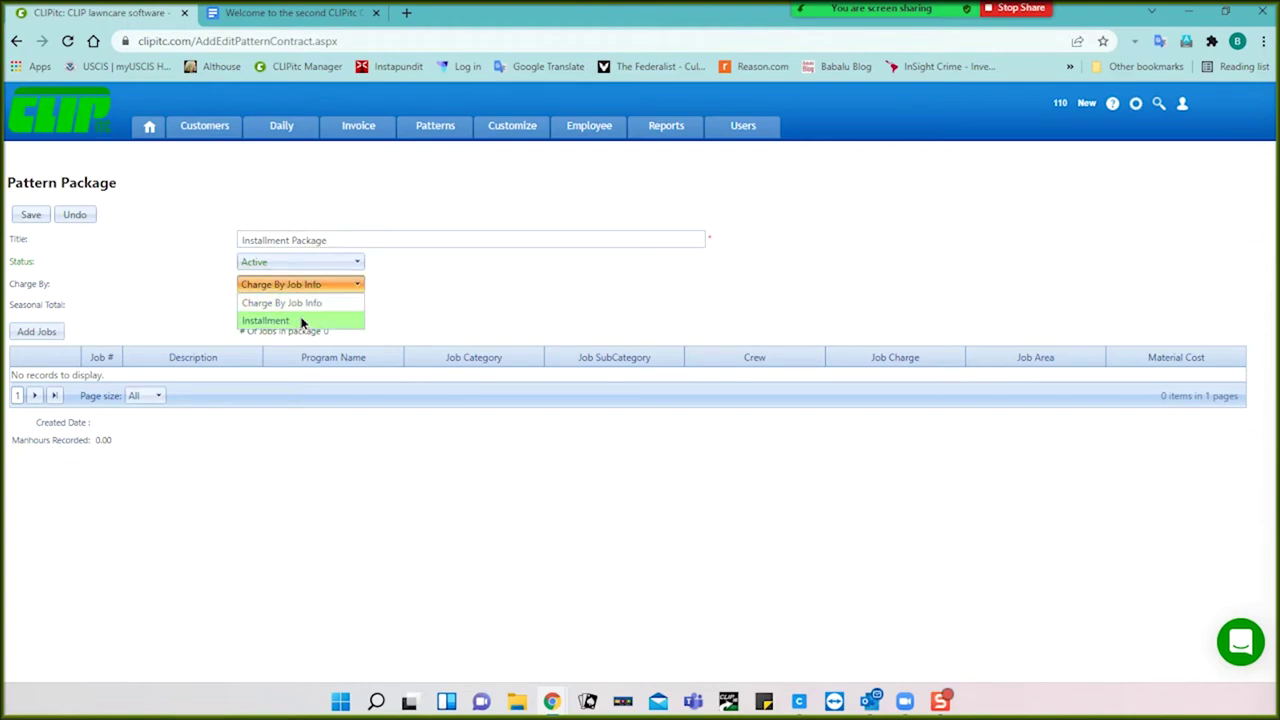
click(302, 323)
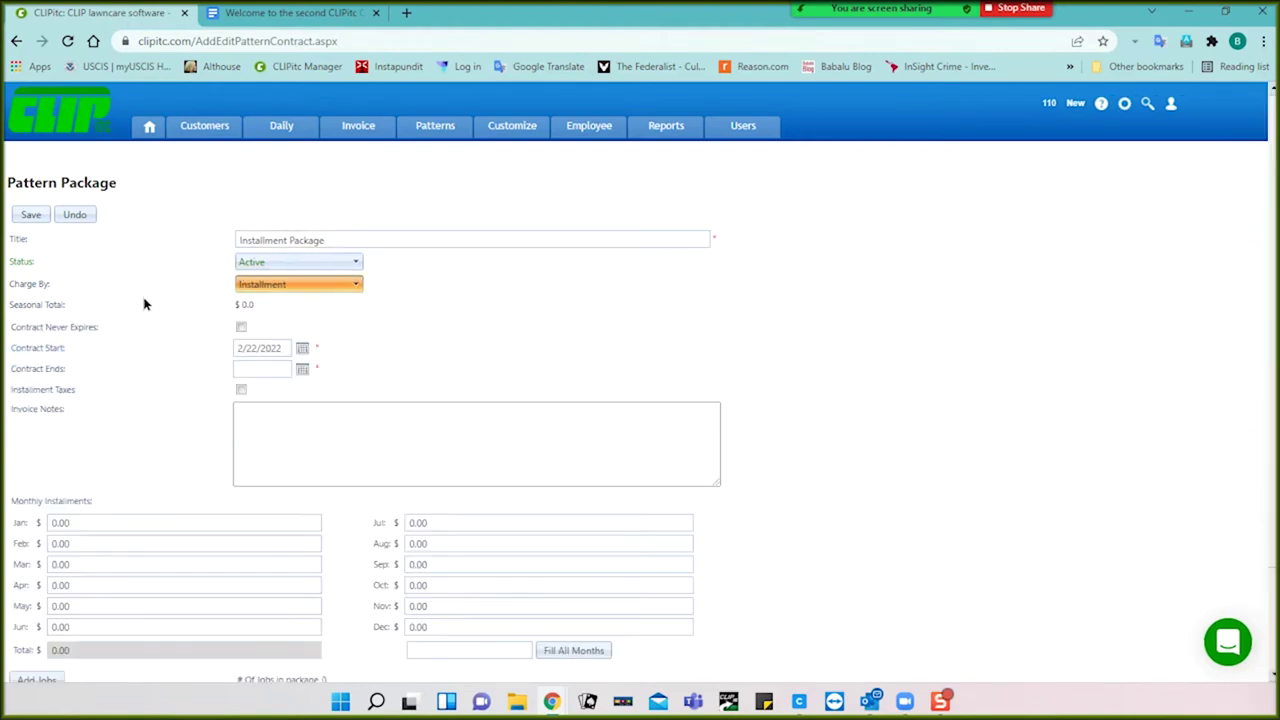
Tick Contract Never Expires and Installment Taxes, then save the package
click(240, 328)
click(240, 328)
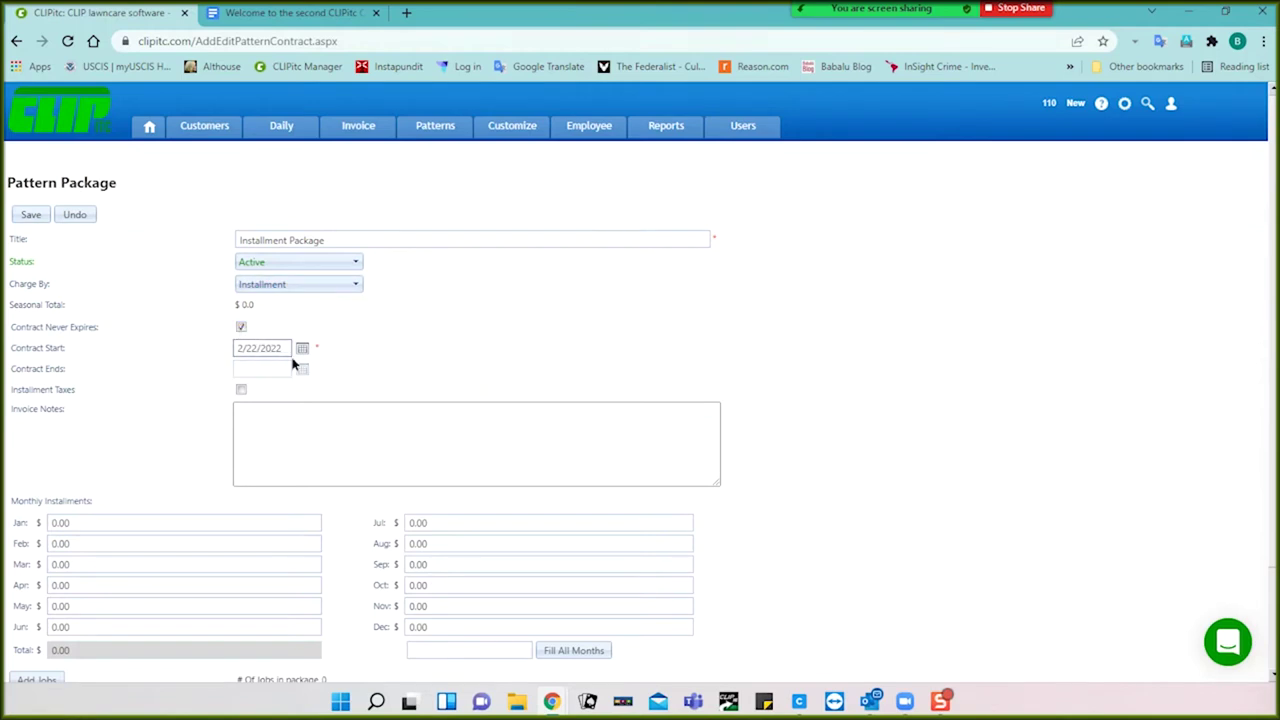
click(241, 390)
scroll(178, 389, down, 1)
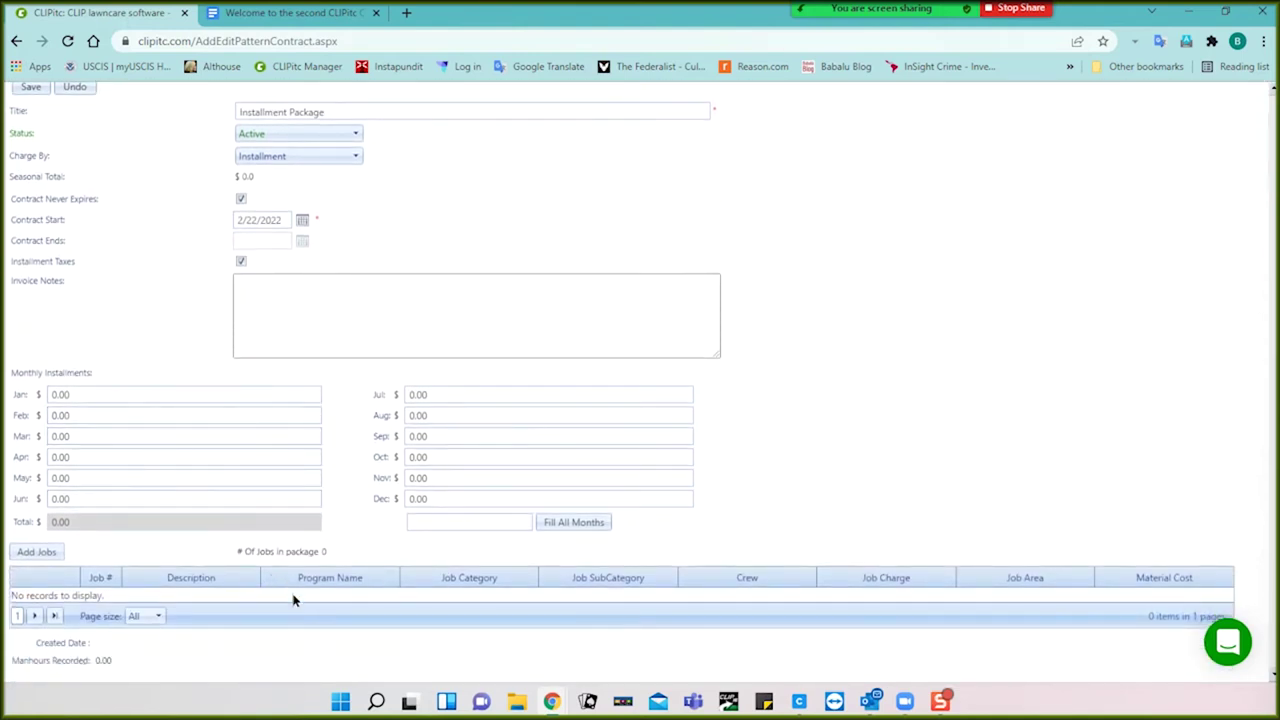
scroll(150, 356, up, 1)
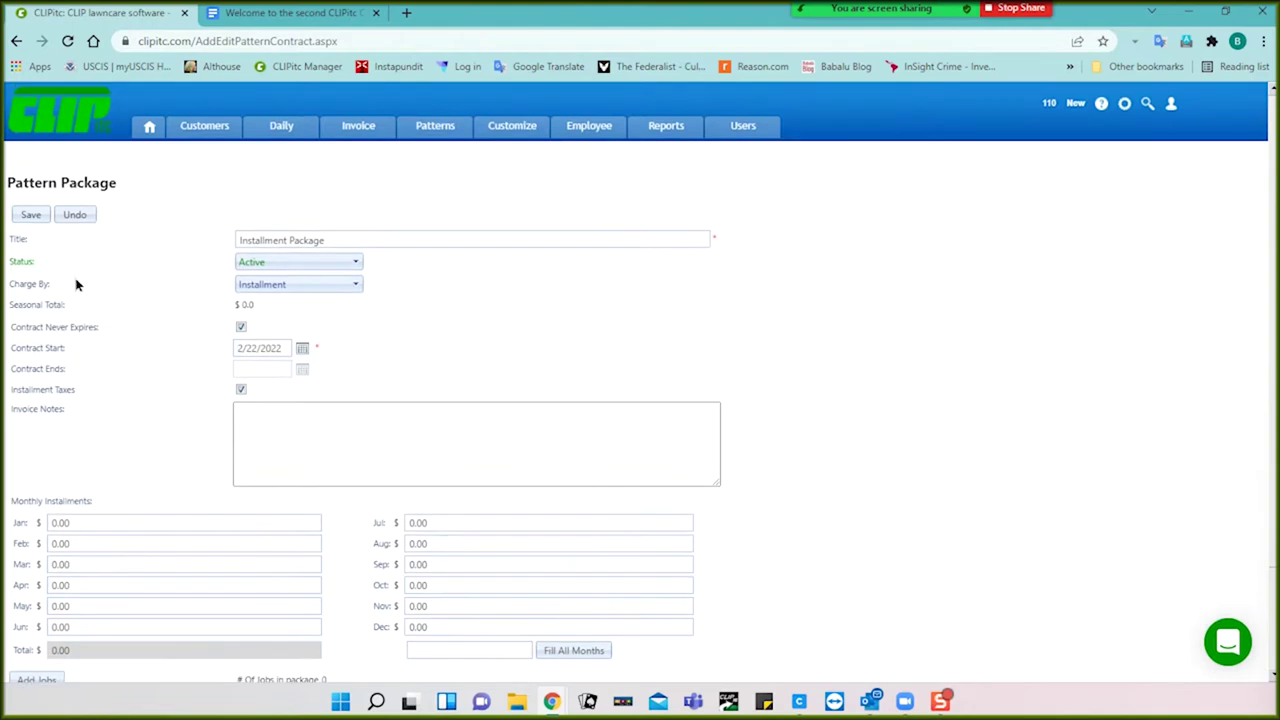
click(30, 216)
mouse_move(440, 128)
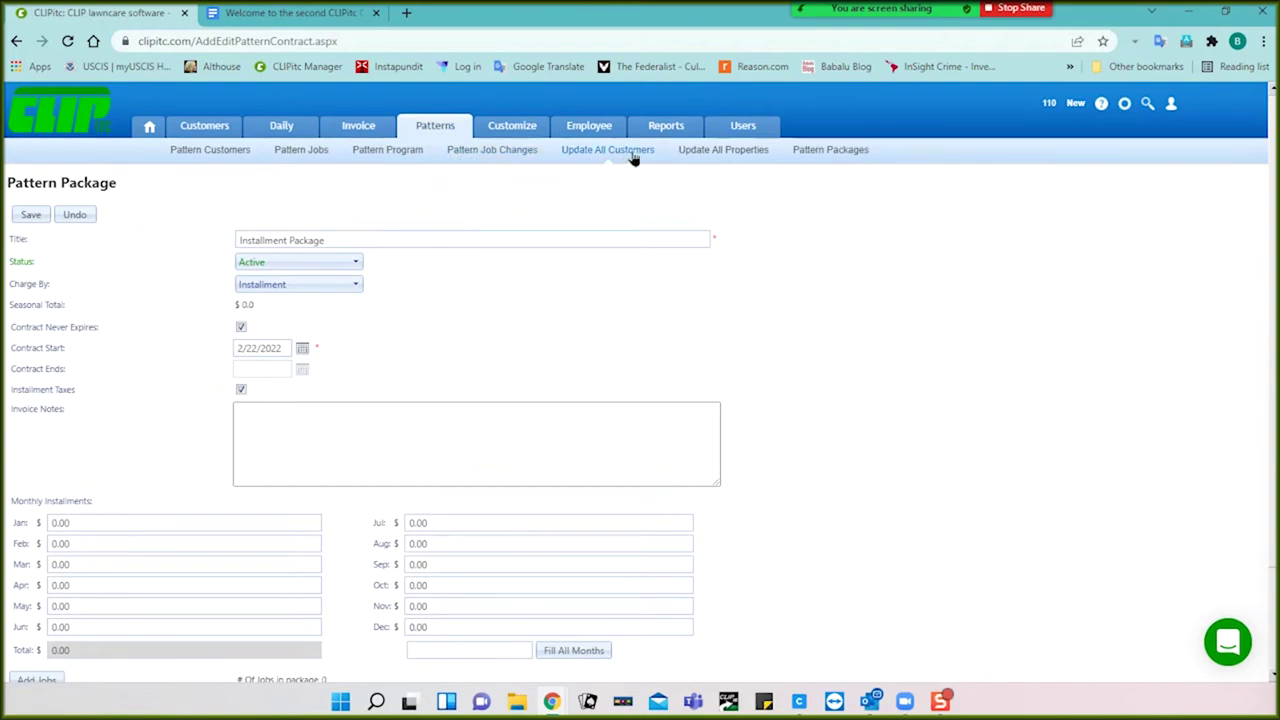
From Patterns > Pattern Packages, edit the Residential - Pay Per Service package
click(813, 154)
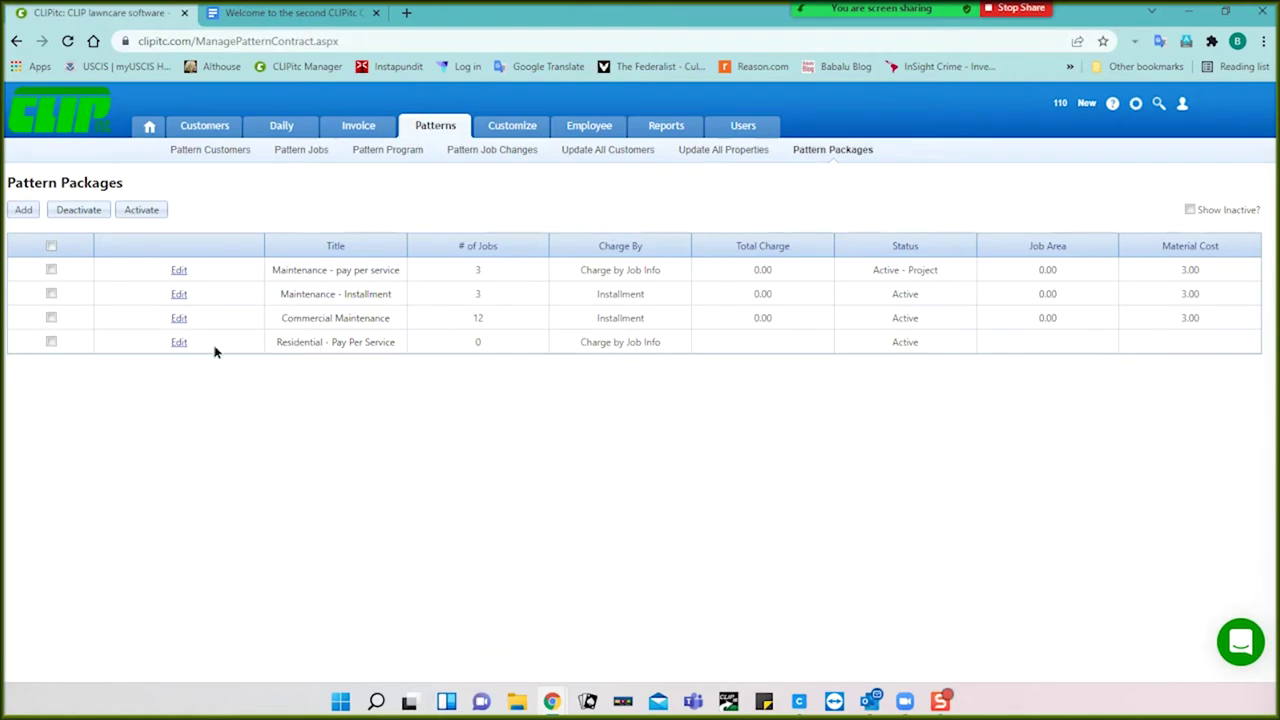
click(177, 343)
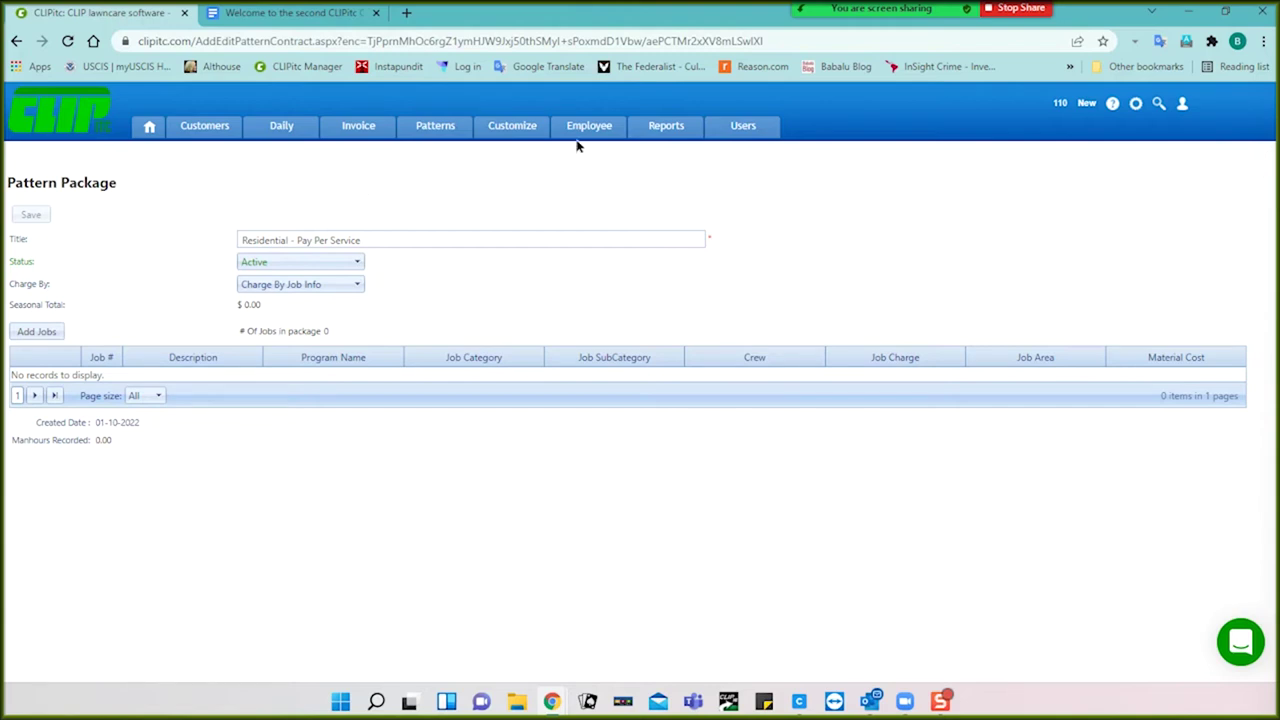
mouse_move(518, 131)
On the Customers page, uncheck Contacts, Phone Numbers and Emails in the search filters
click(204, 130)
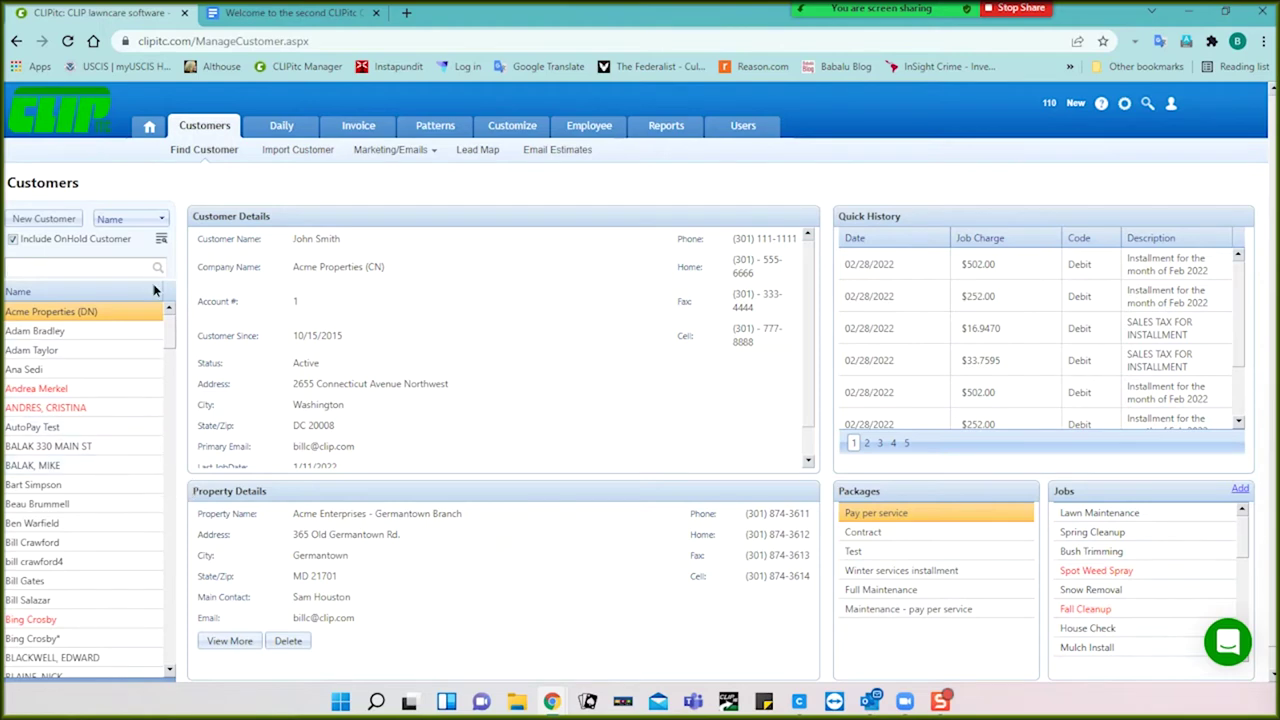
click(162, 241)
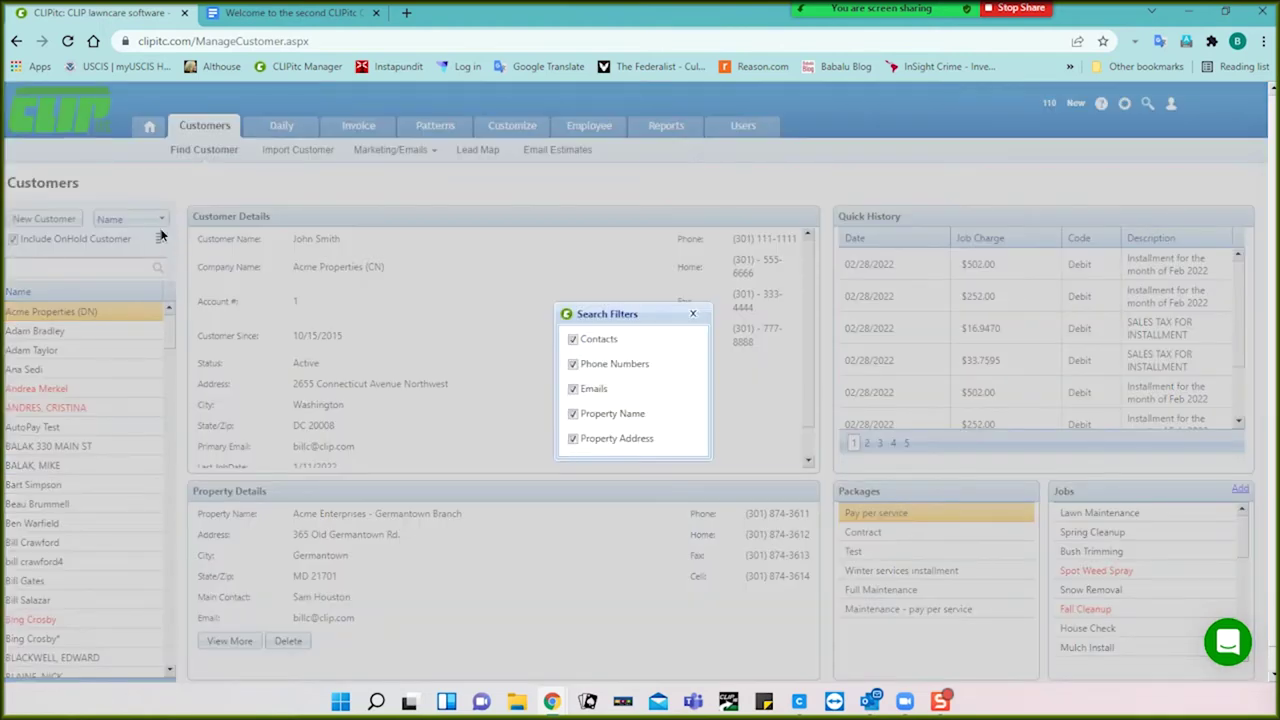
click(596, 340)
click(591, 364)
click(596, 390)
click(691, 316)
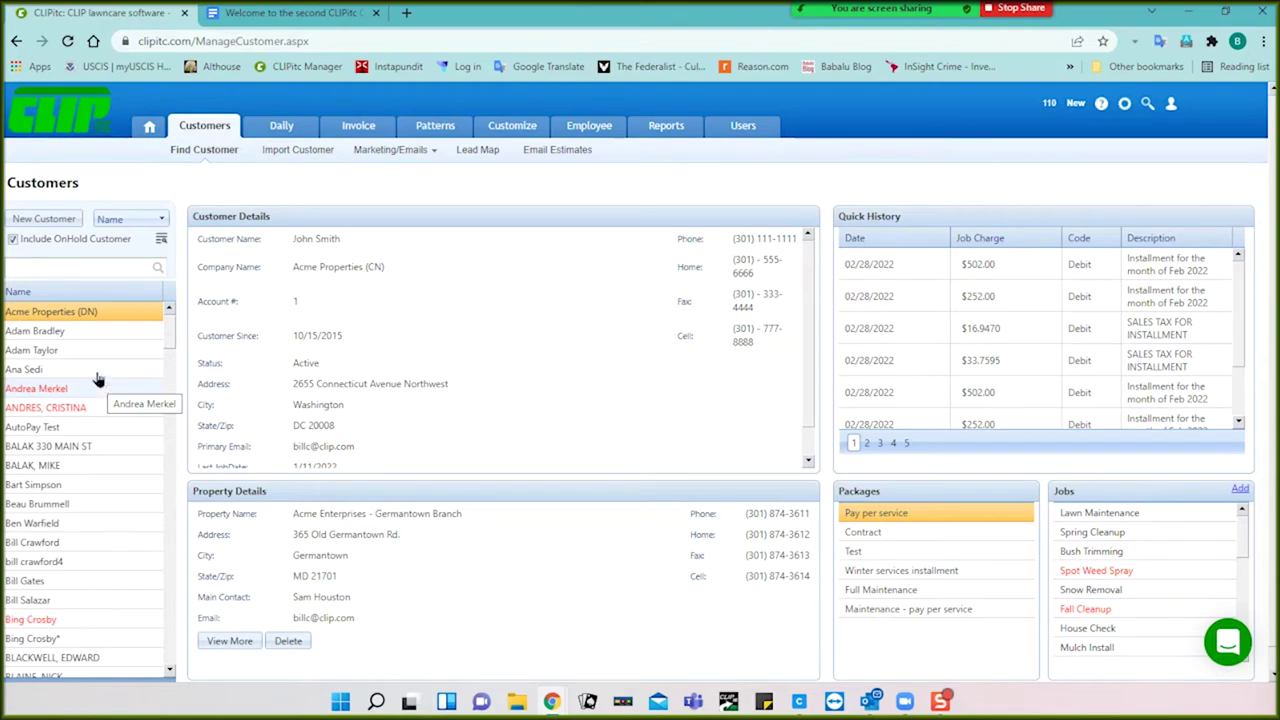
Search customers for 'bob', then start a New Customer record
click(87, 270)
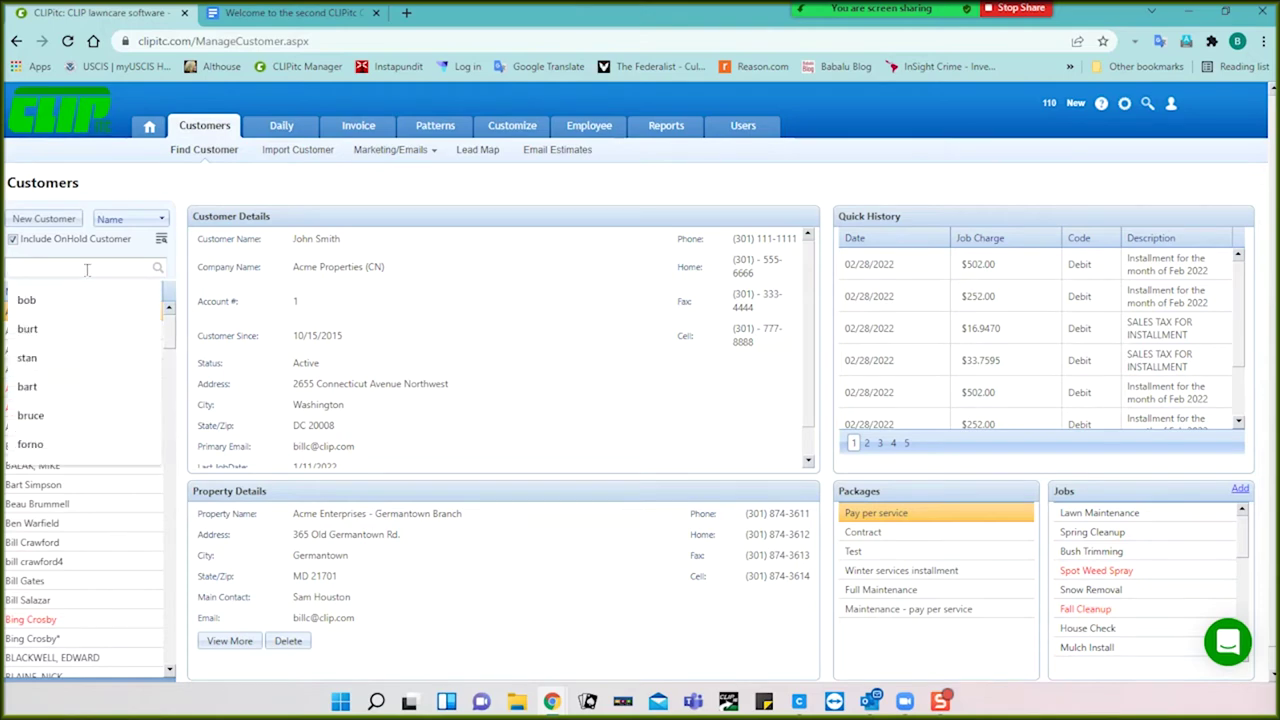
text(bob)
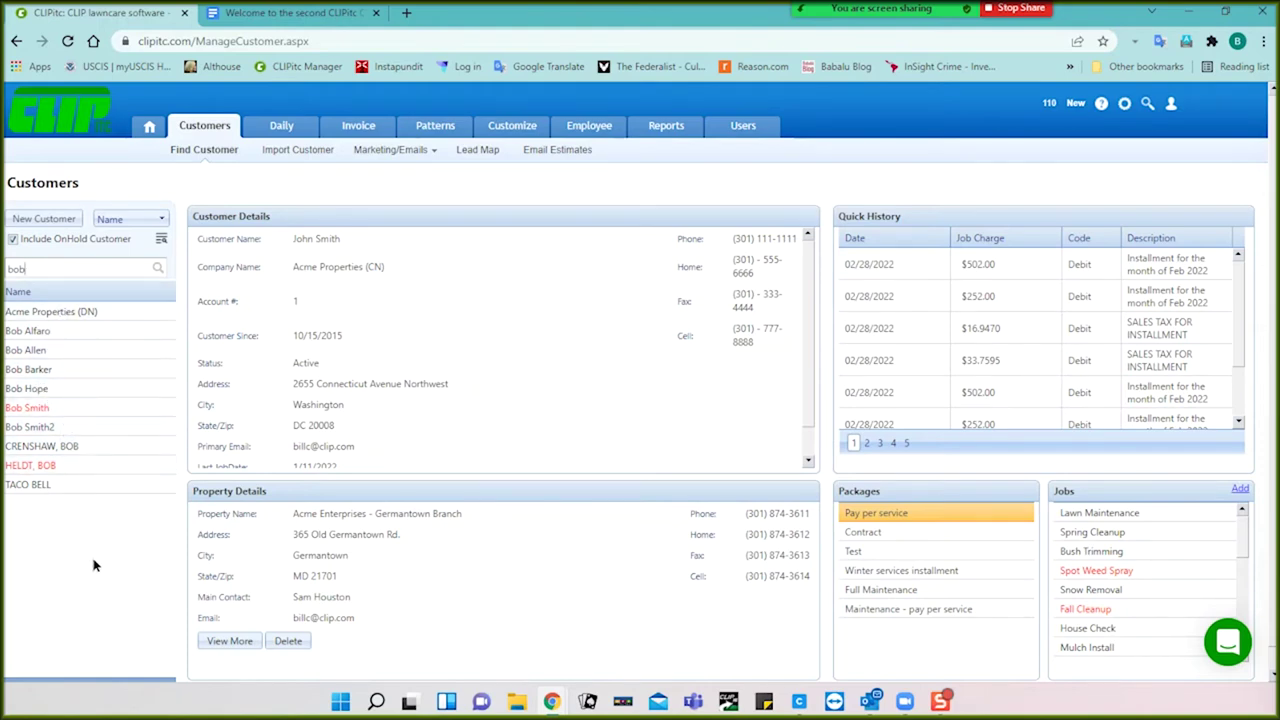
click(44, 219)
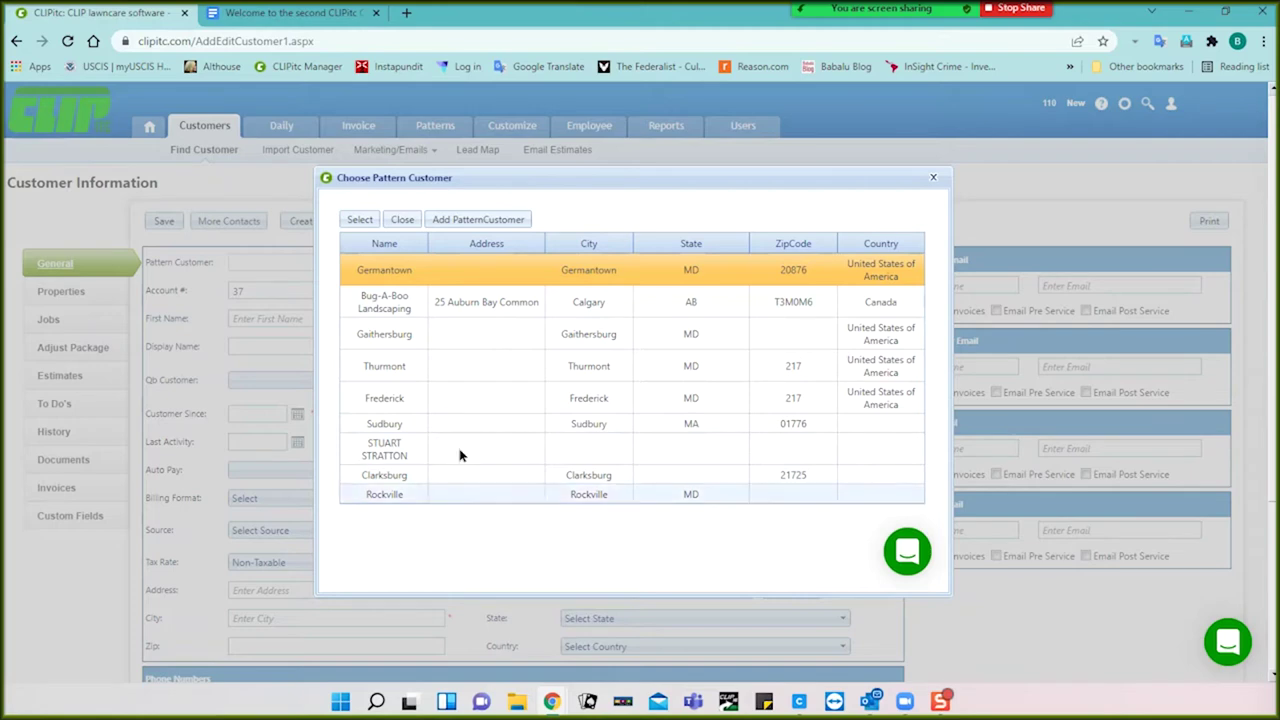
Close the pattern chooser and enter the requested account number, which gets replaced by a free one
click(401, 222)
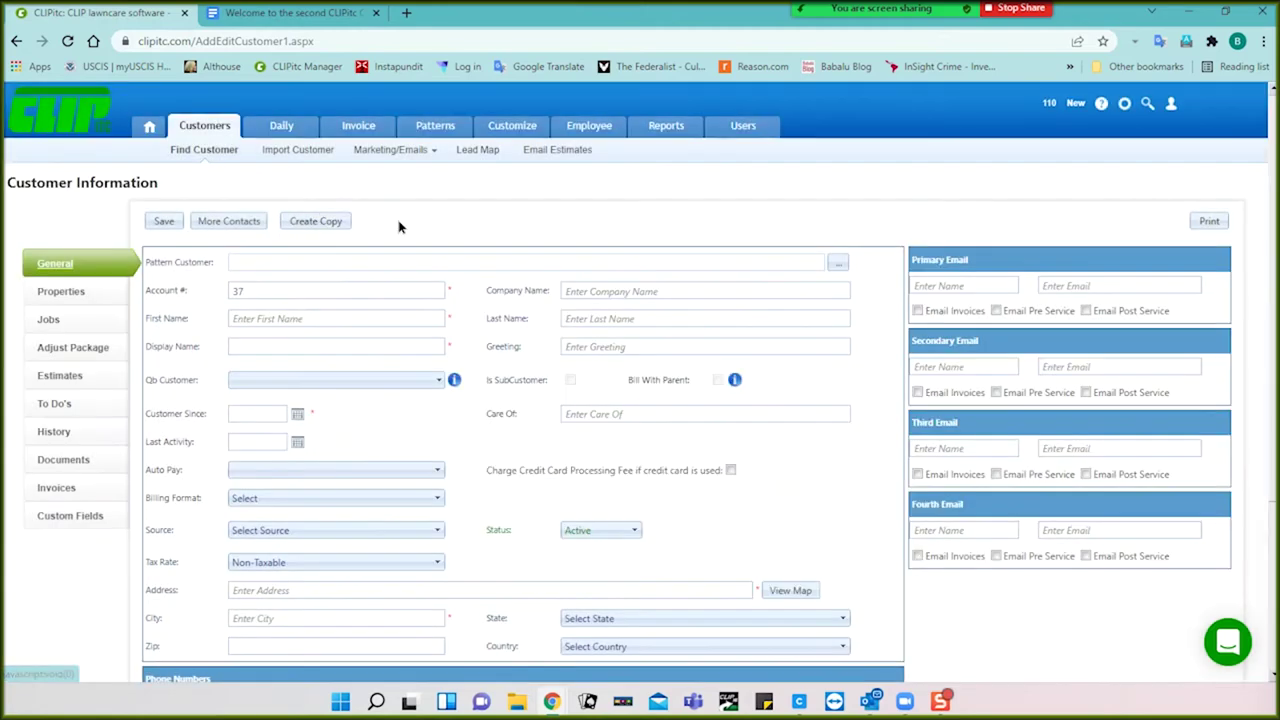
double_click(337, 291)
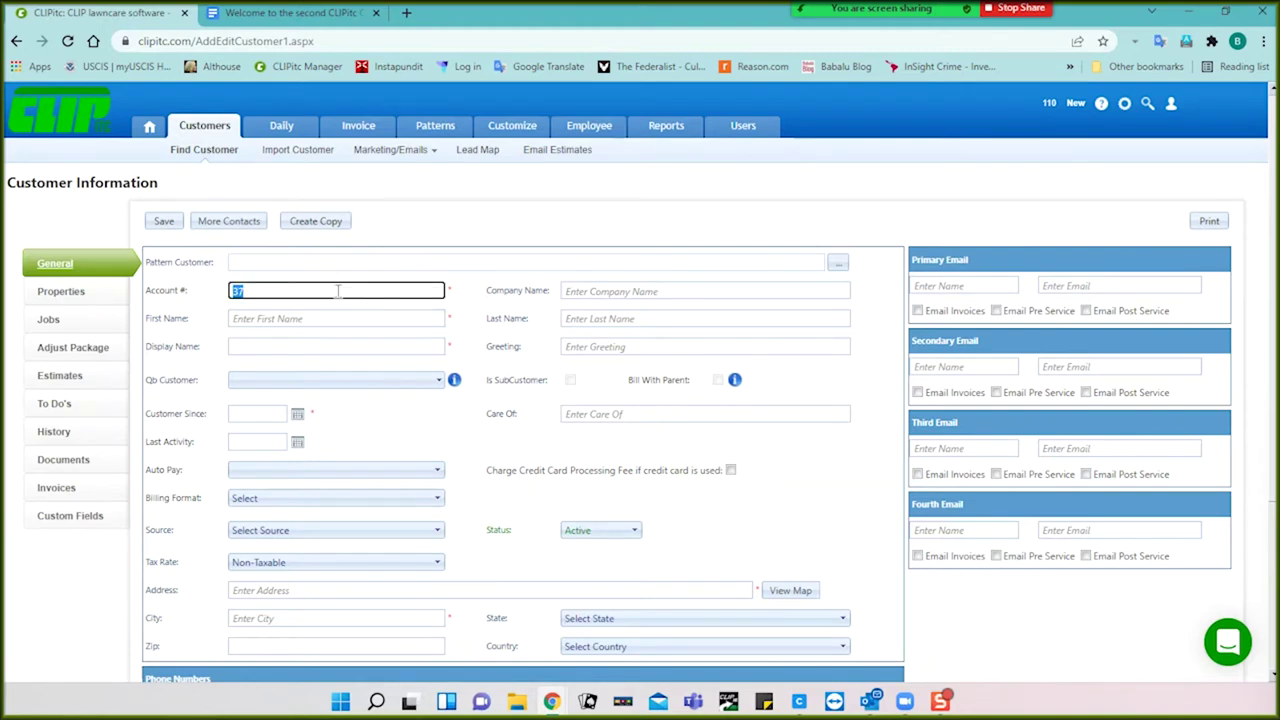
text(200)
click(465, 296)
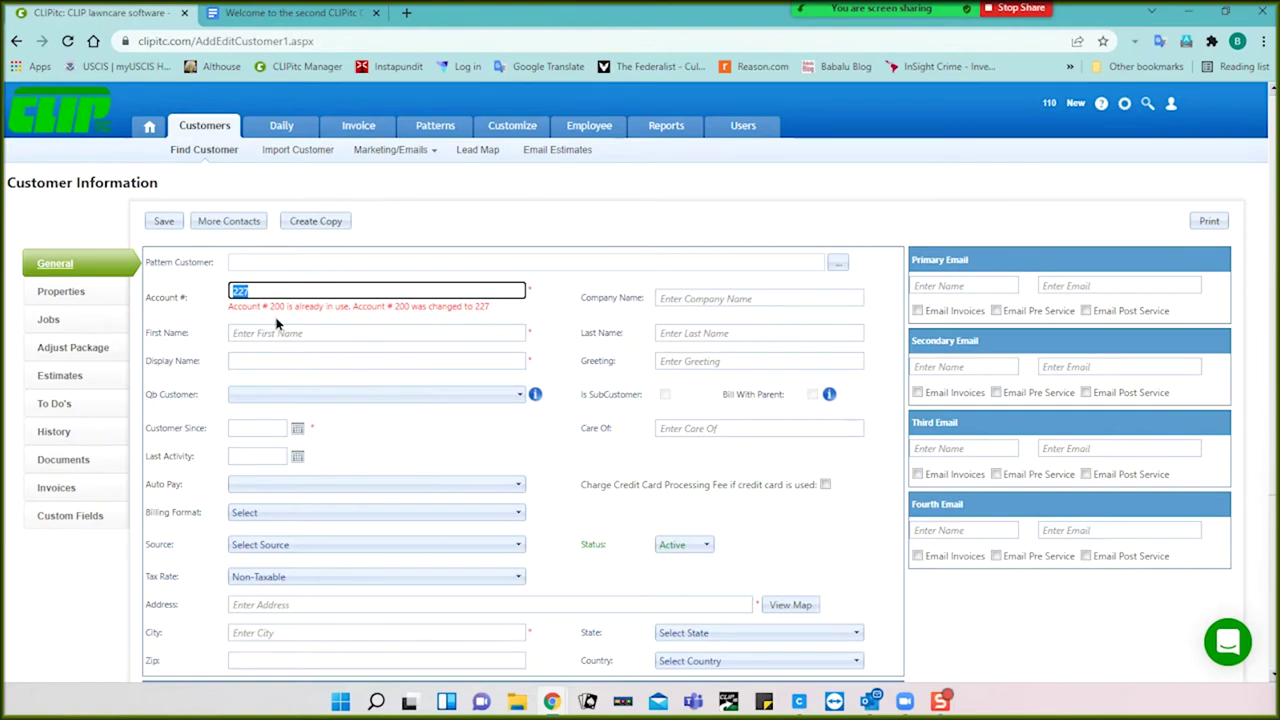
Enter the customer's first and last name, customer since 2/22/2022, and MD Sales Tax
click(462, 334)
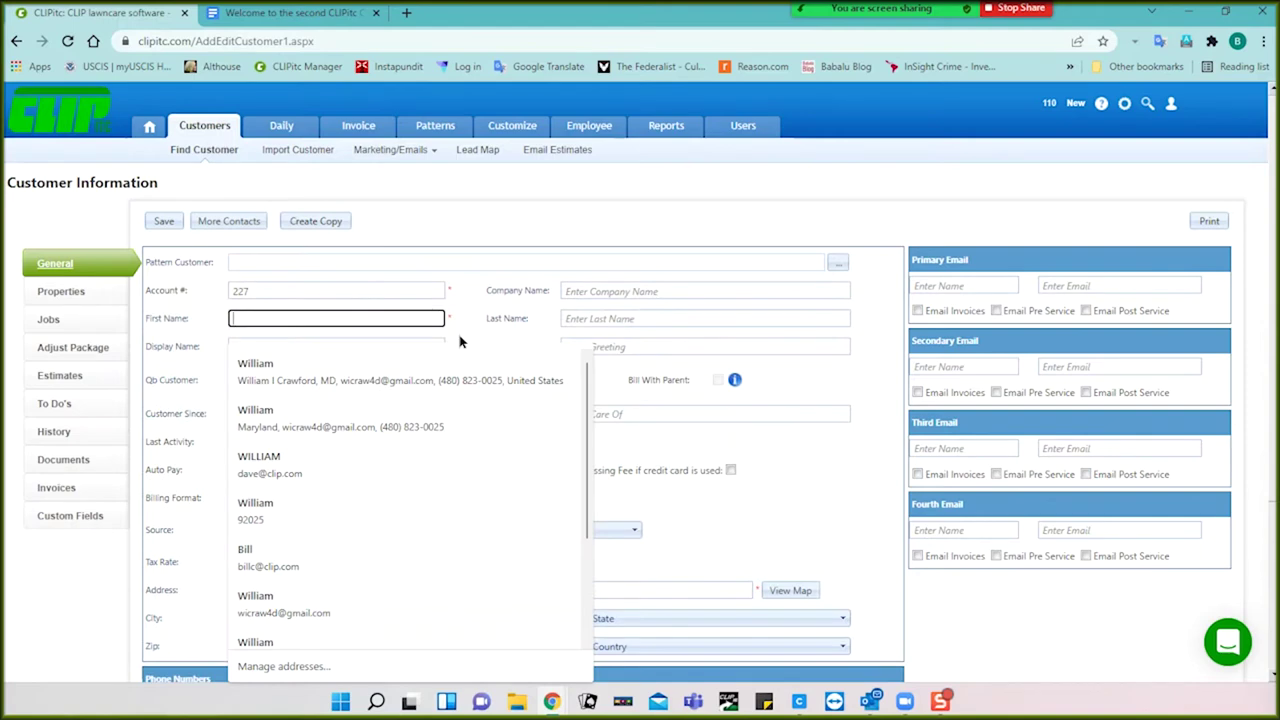
text(Rip)
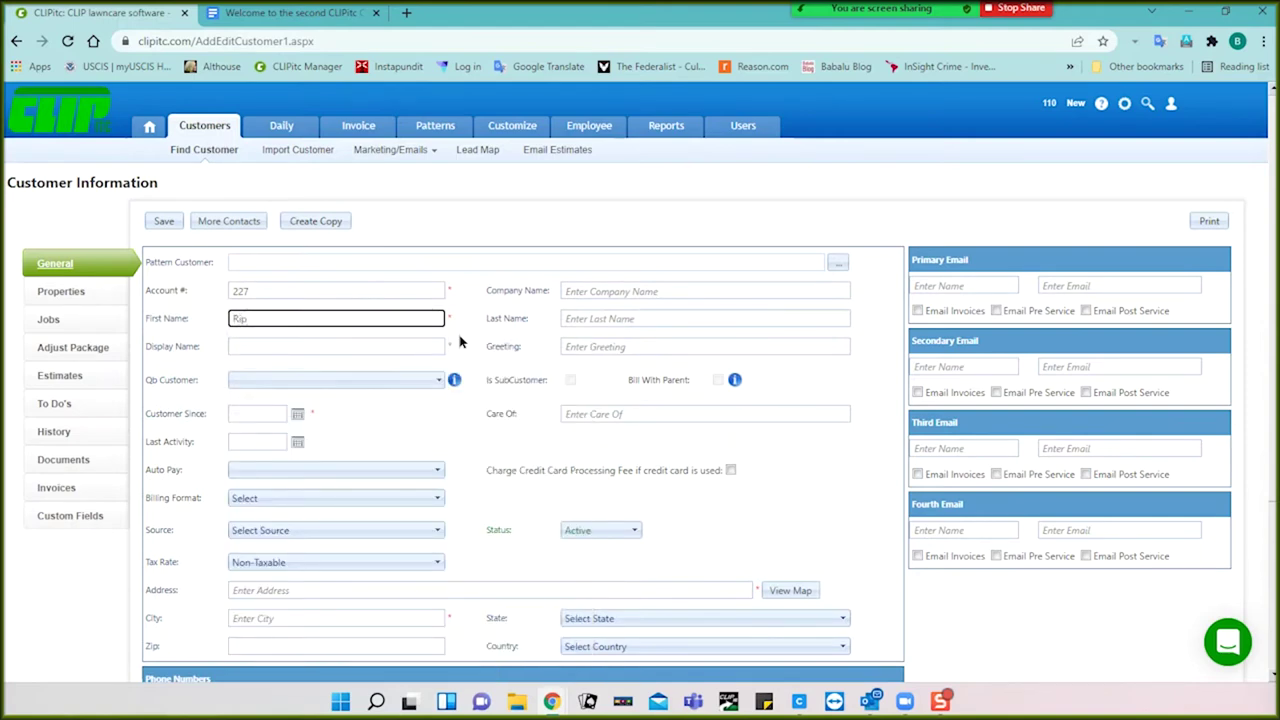
key(Tab)
text(Tom)
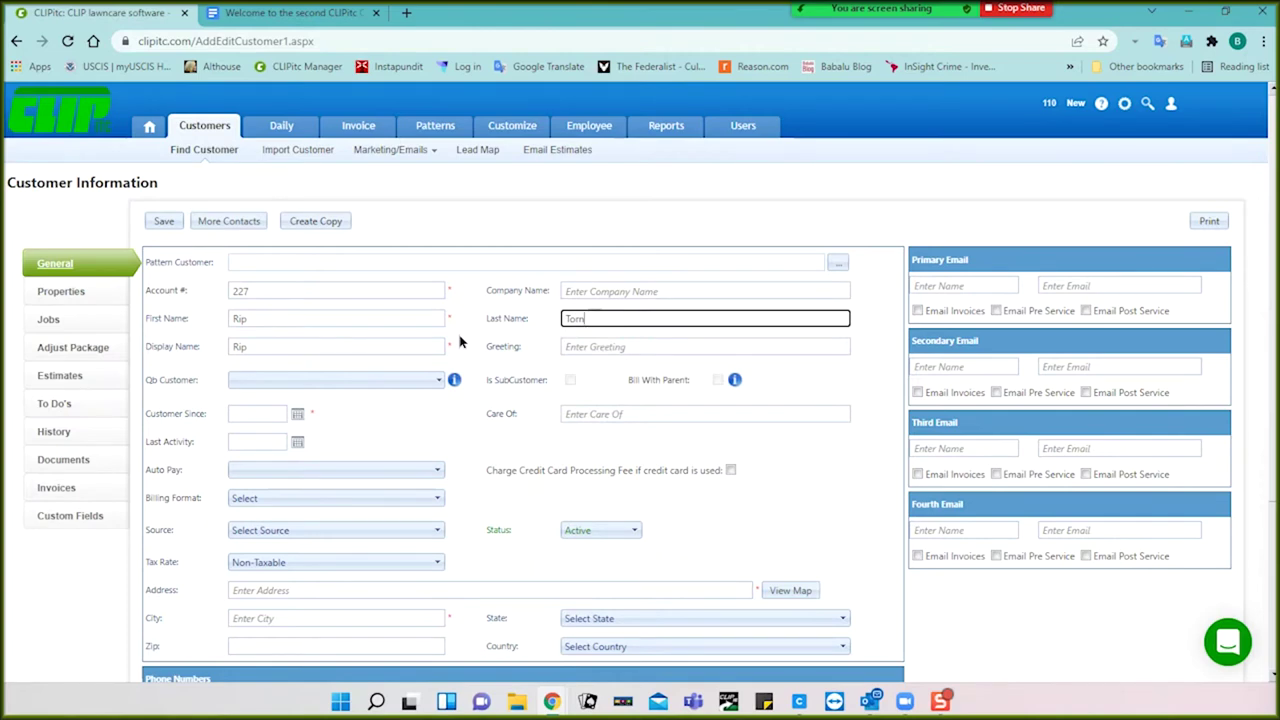
click(297, 416)
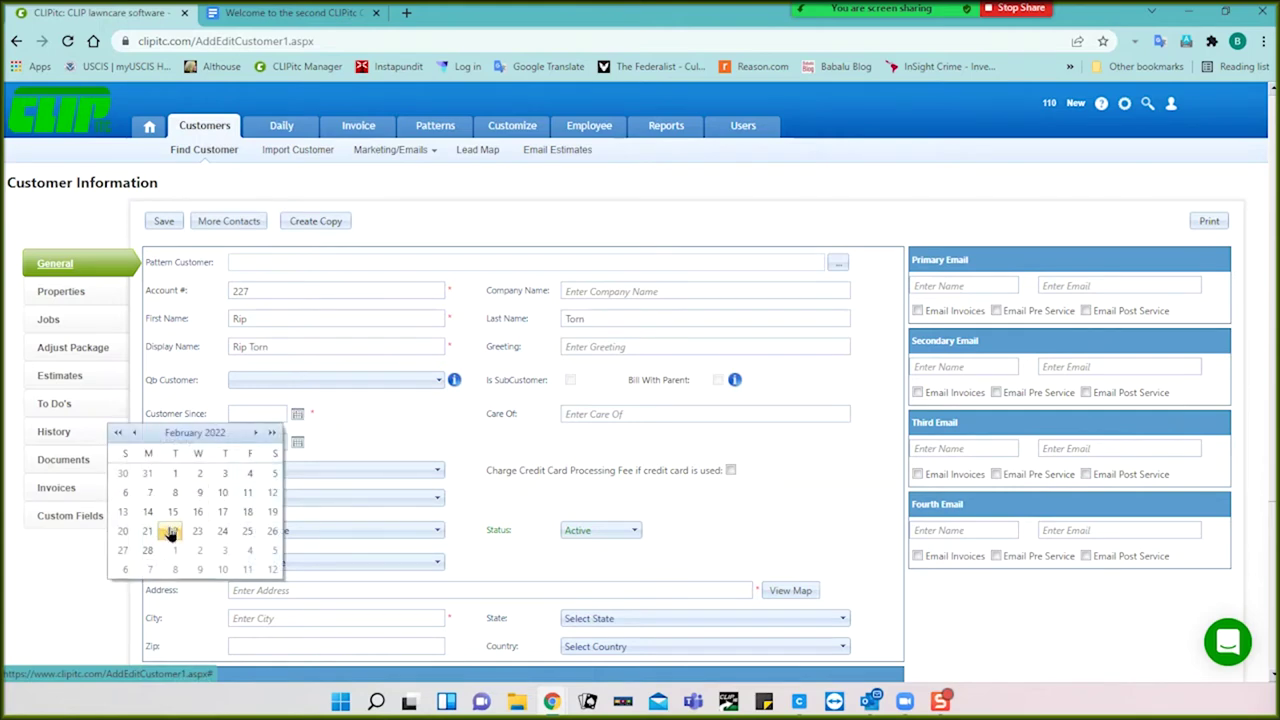
click(172, 531)
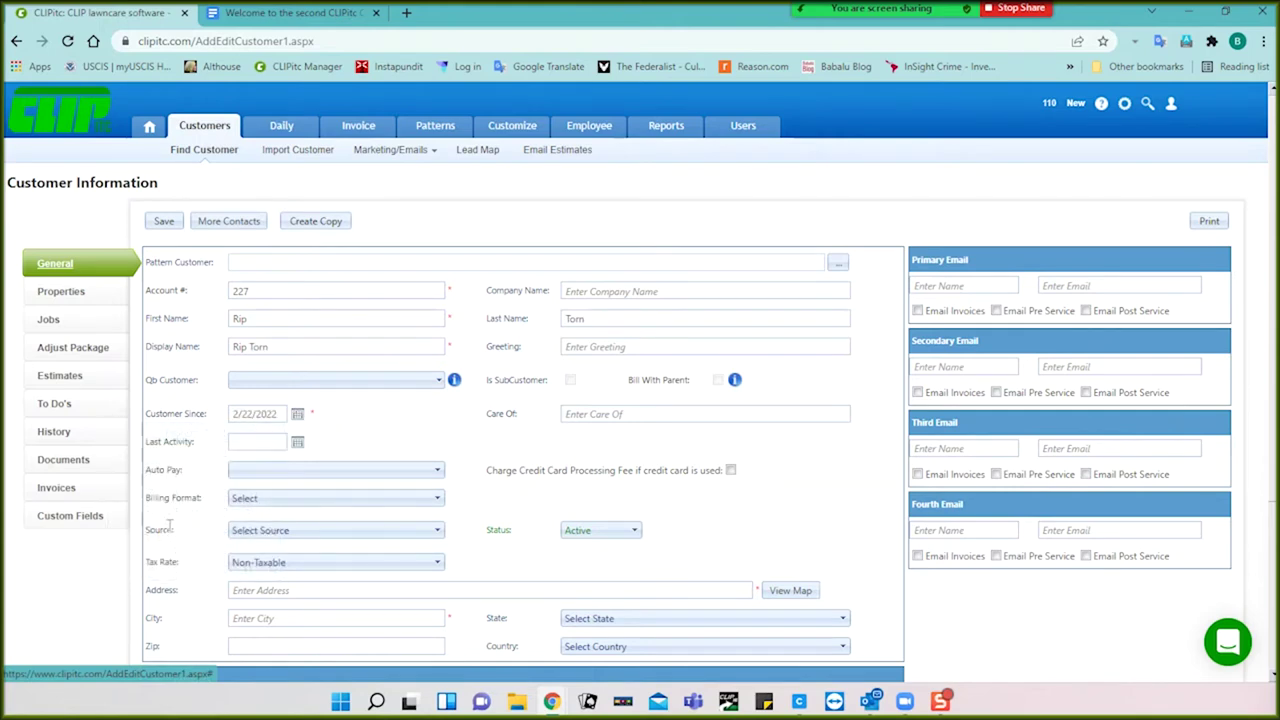
click(312, 561)
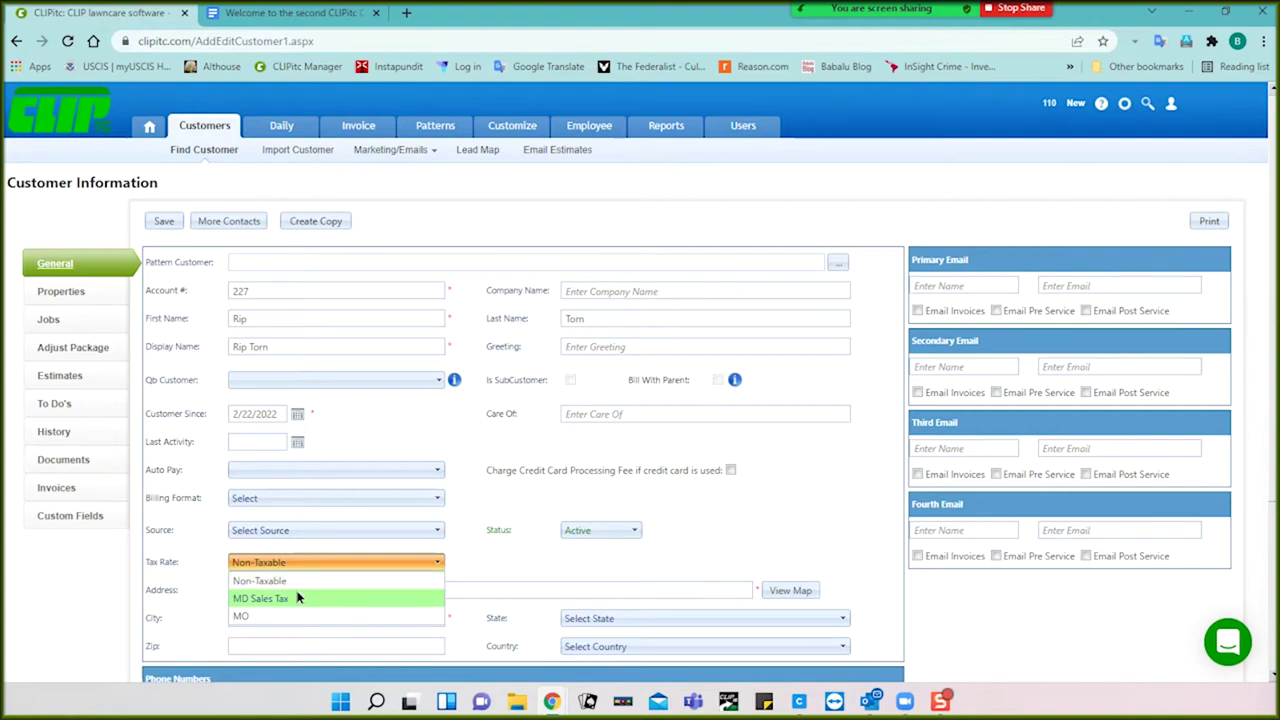
click(297, 598)
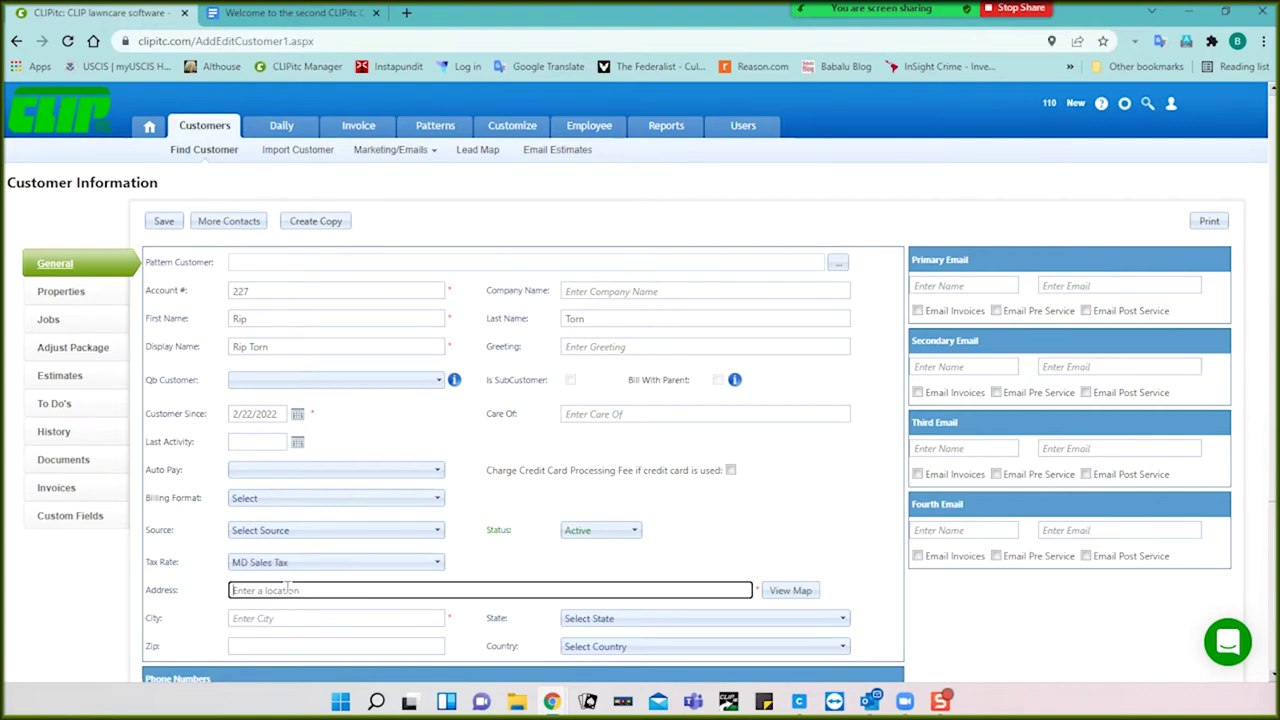
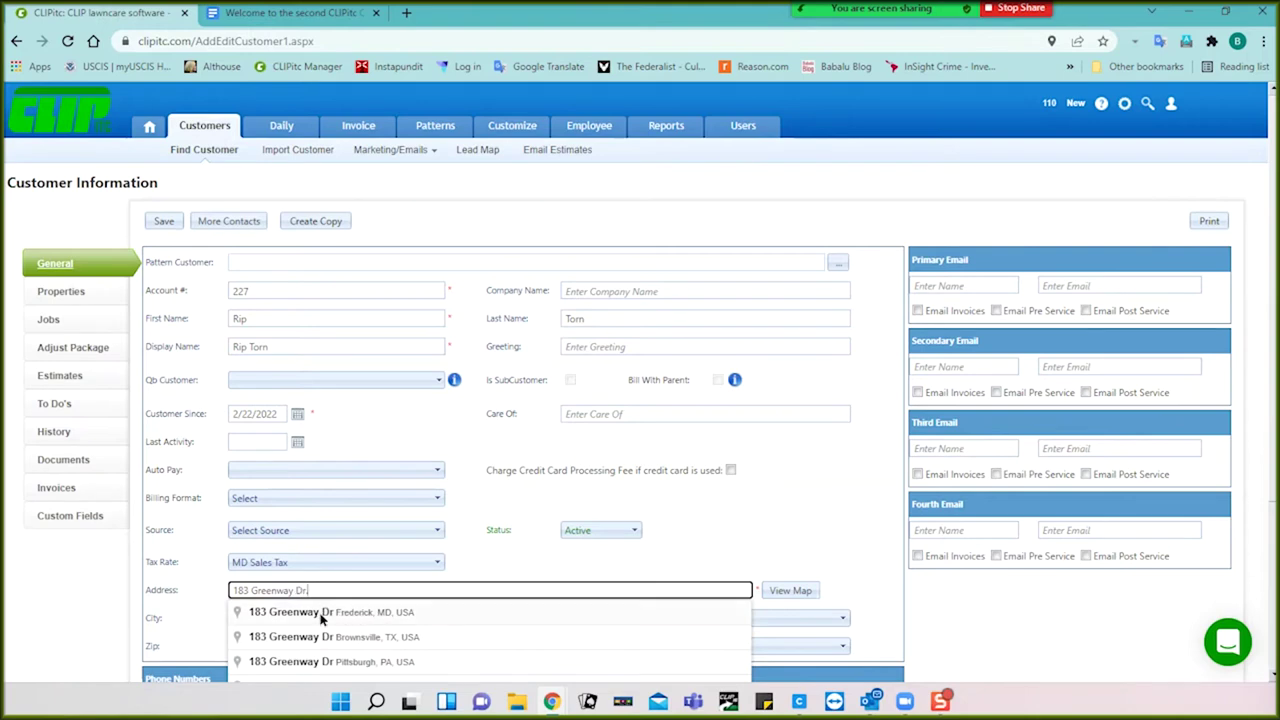
Type the customer's street address and accept the Frederick, MD 21702 suggestion
click(305, 612)
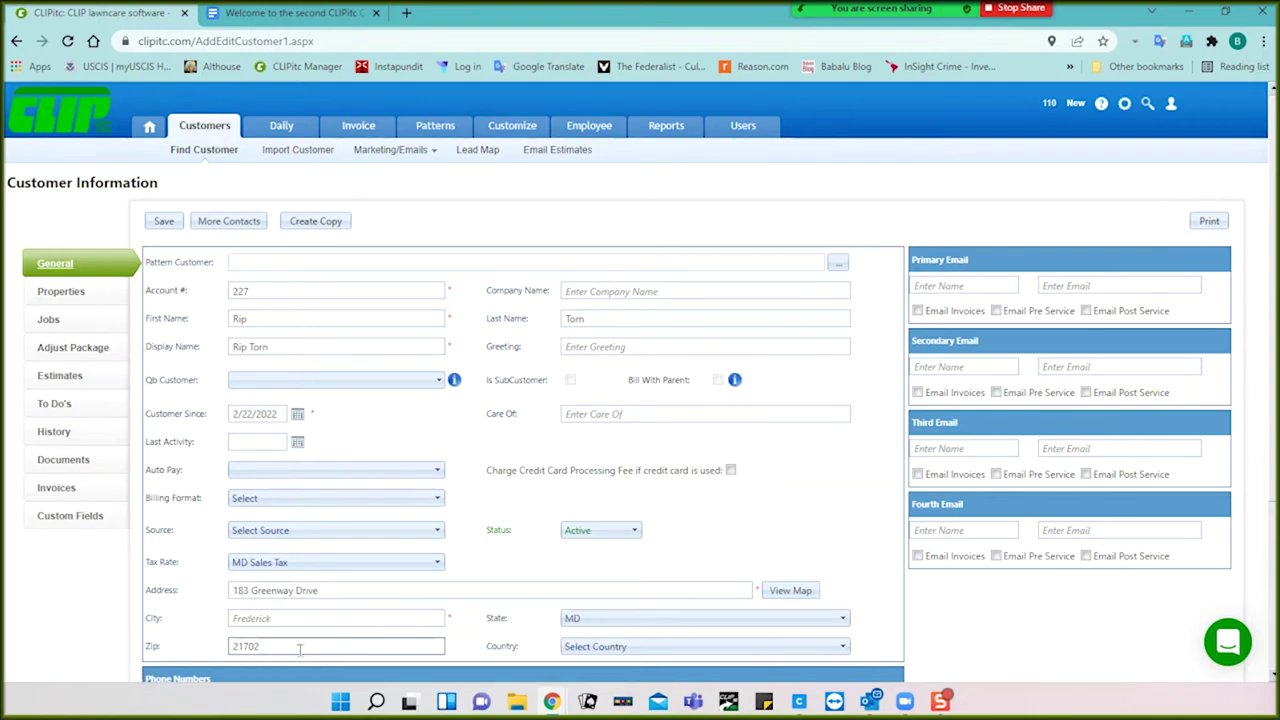
click(302, 647)
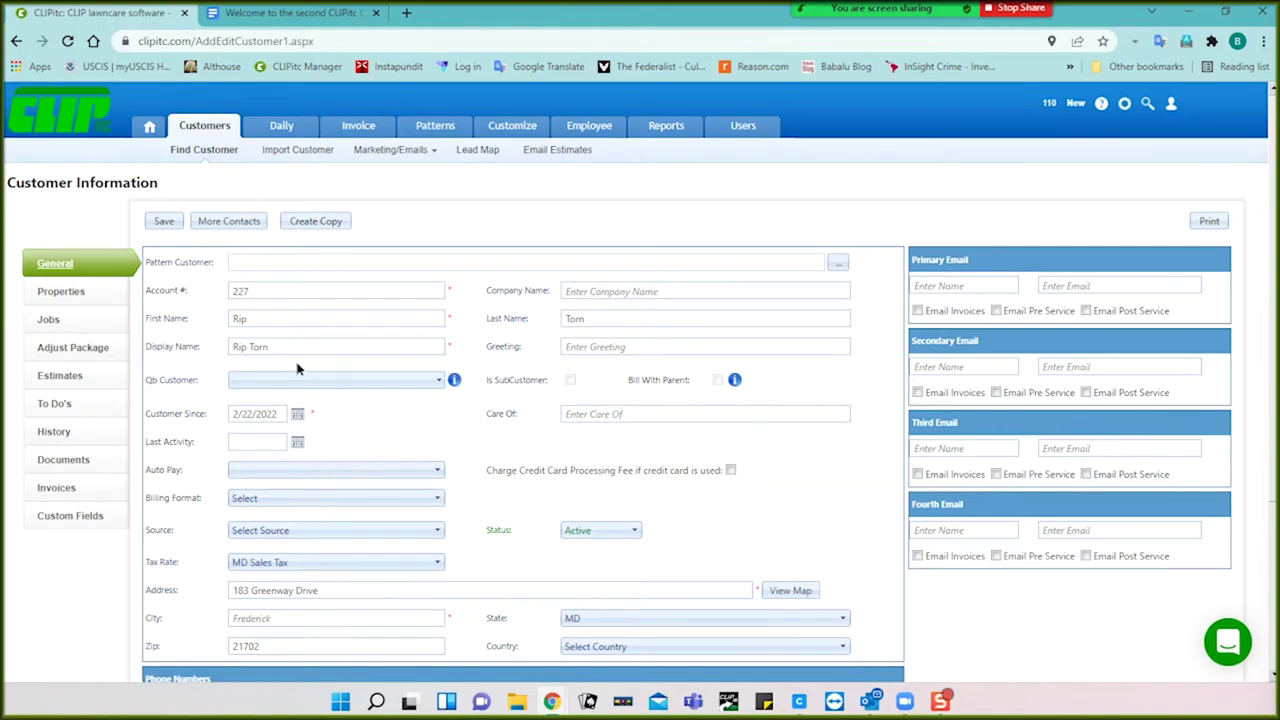
Save the customer, then choose << Add New >> from the Country dropdown
click(167, 220)
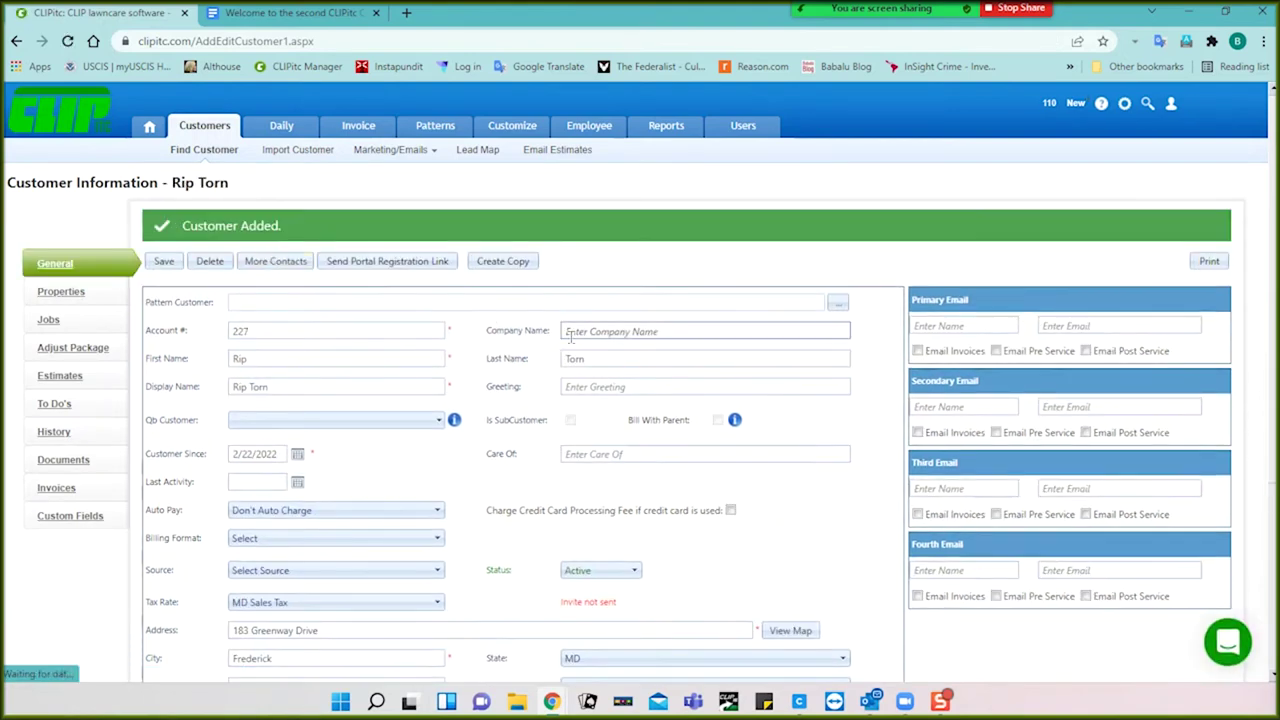
scroll(785, 524, down, 2)
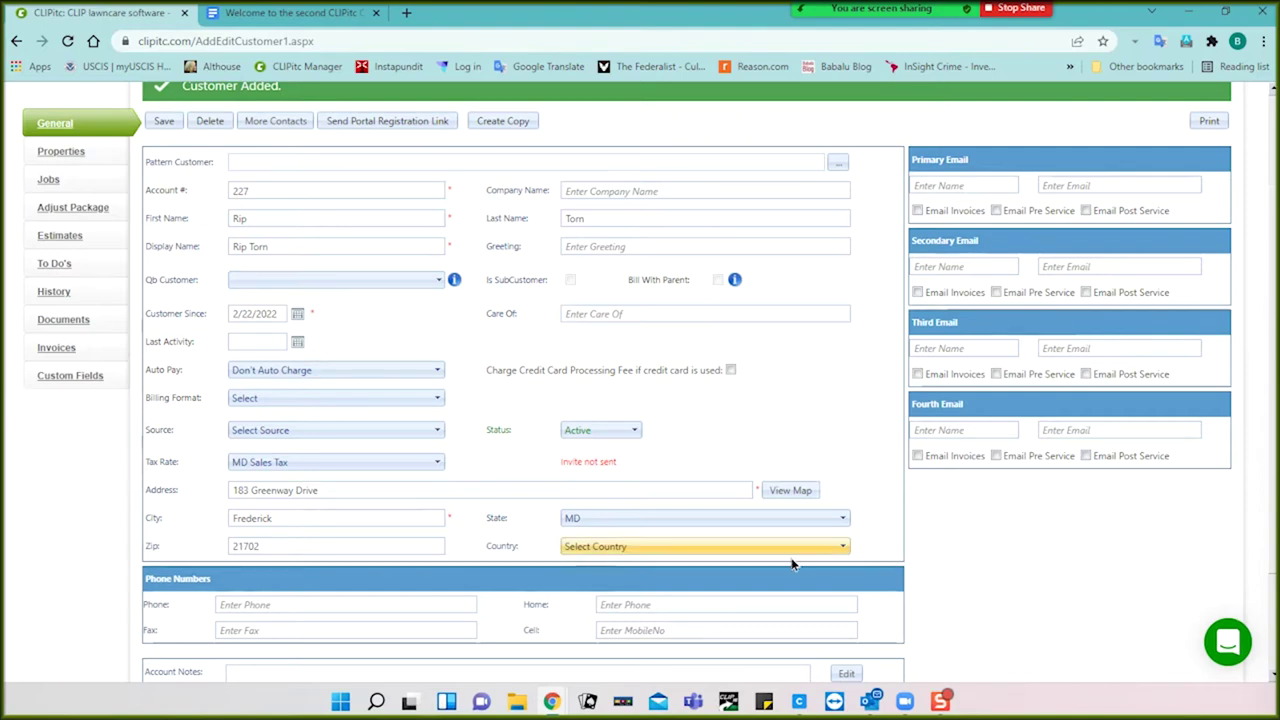
click(707, 550)
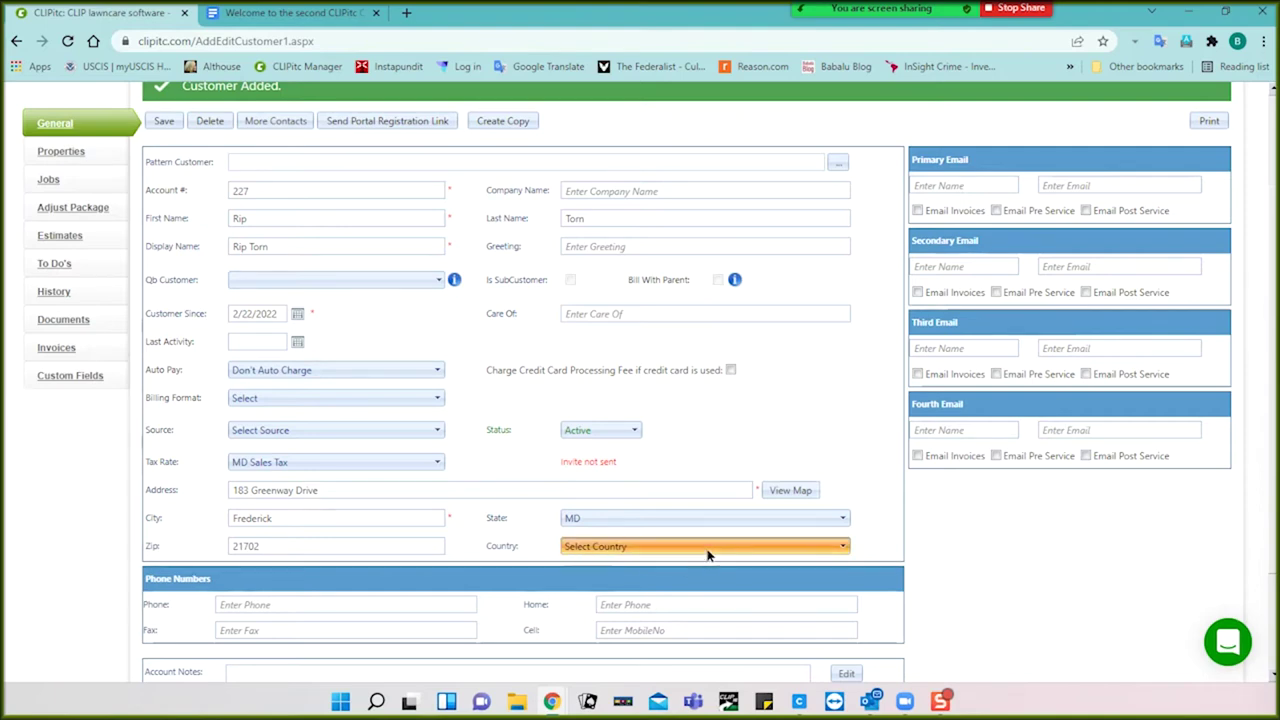
click(521, 533)
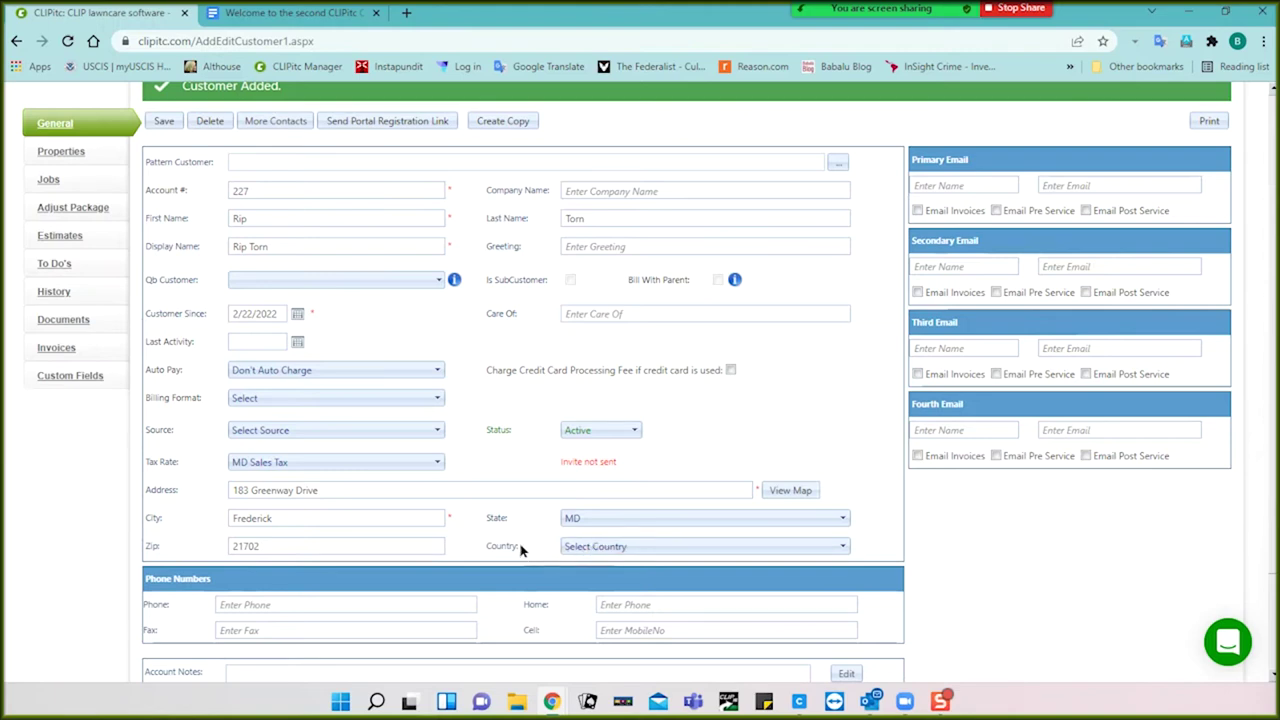
click(620, 546)
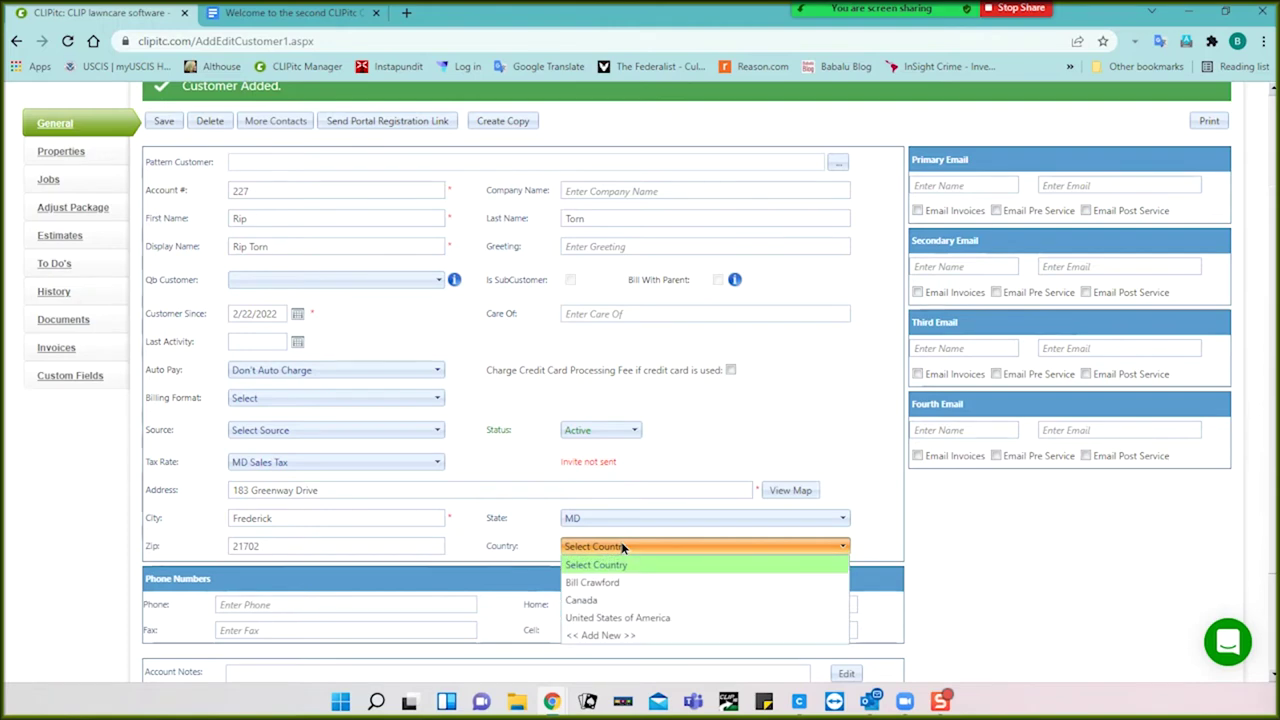
click(617, 638)
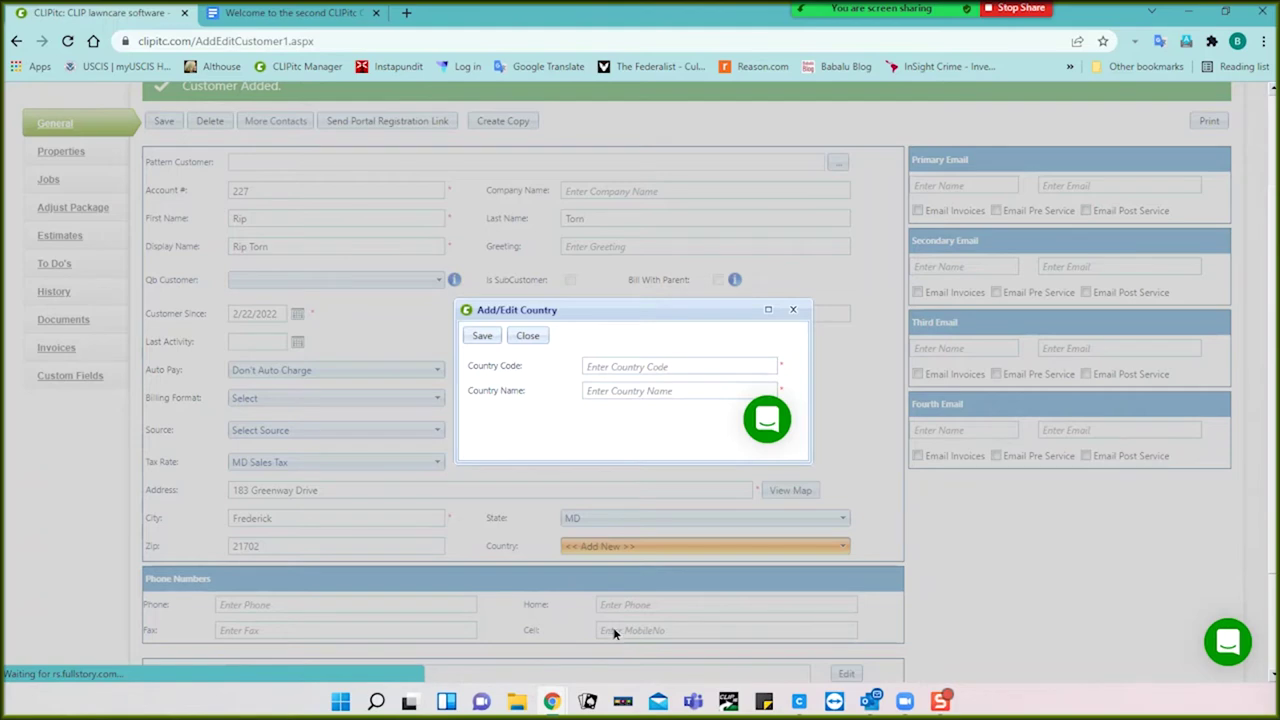
Create a new country with code FR and name Frederick, then close the form
click(653, 364)
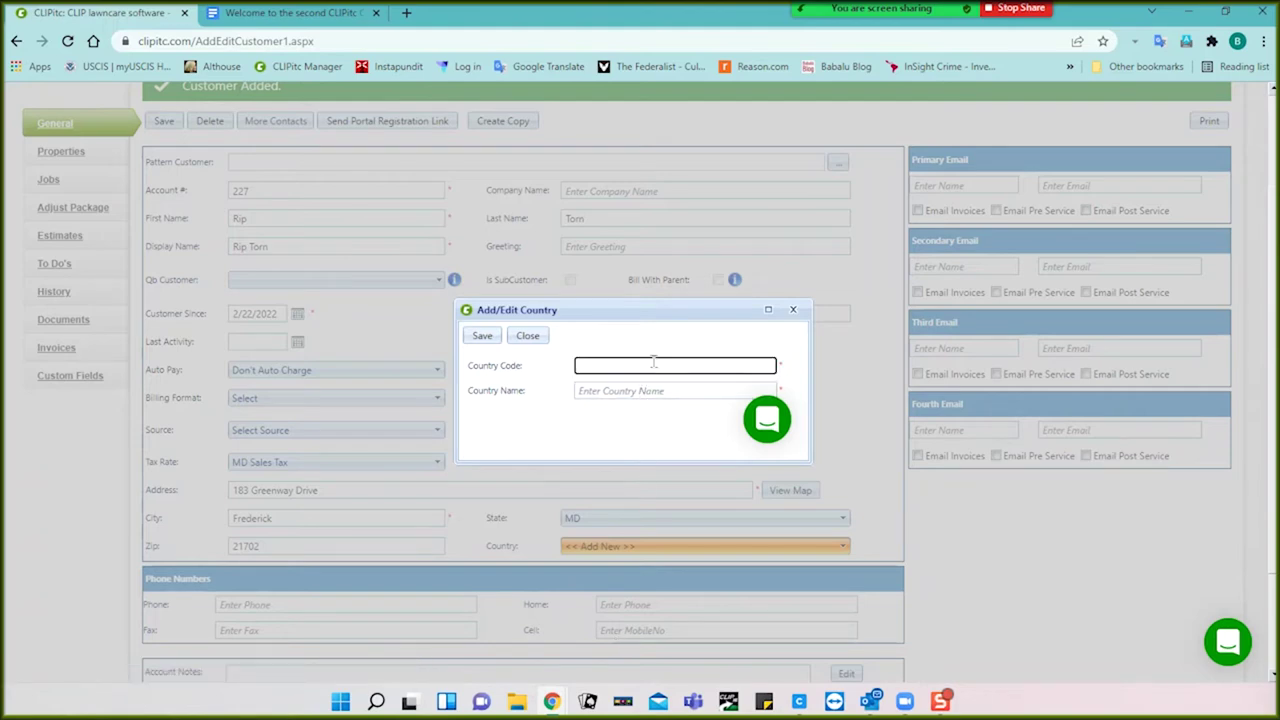
text(FR)
click(648, 389)
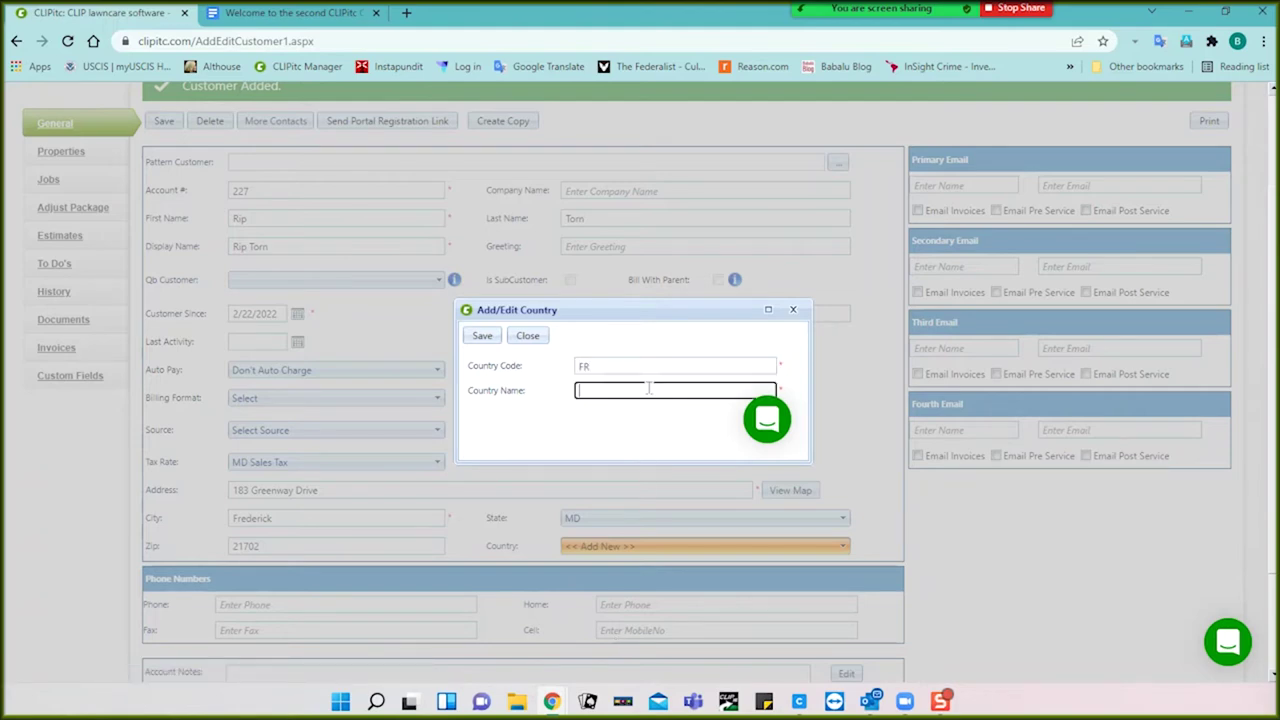
text(Frederic)
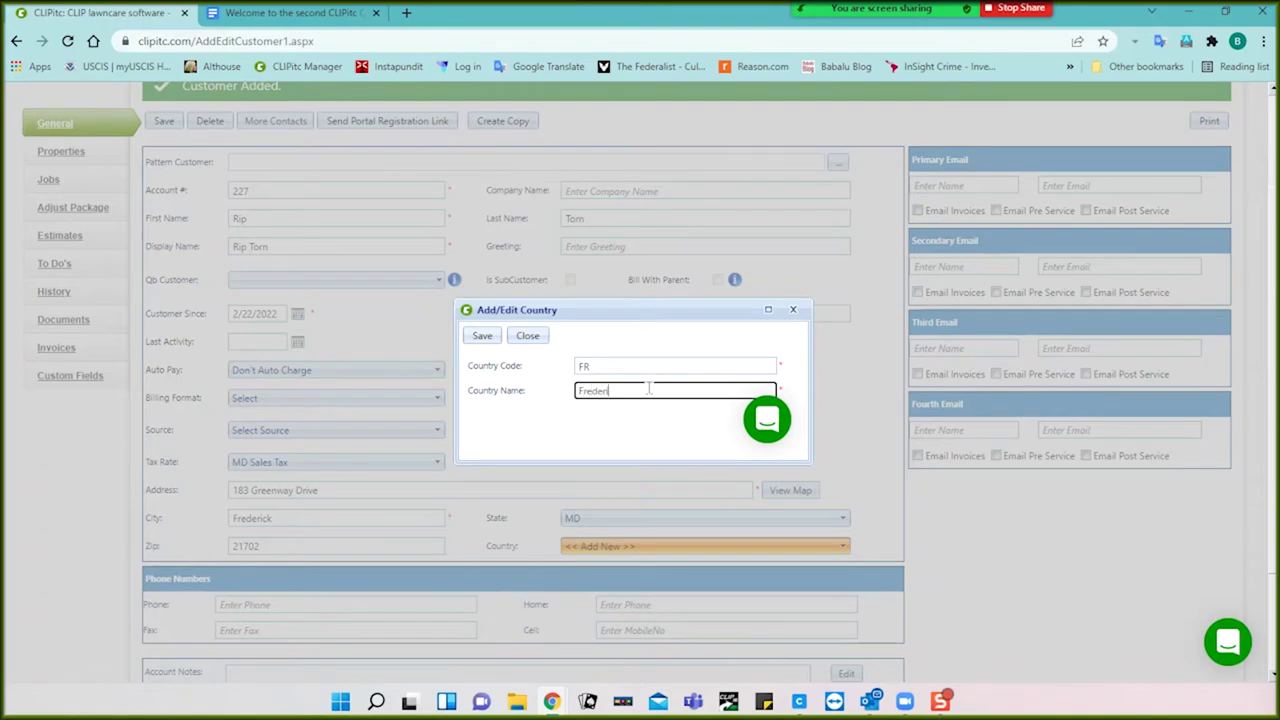
text(k)
click(484, 337)
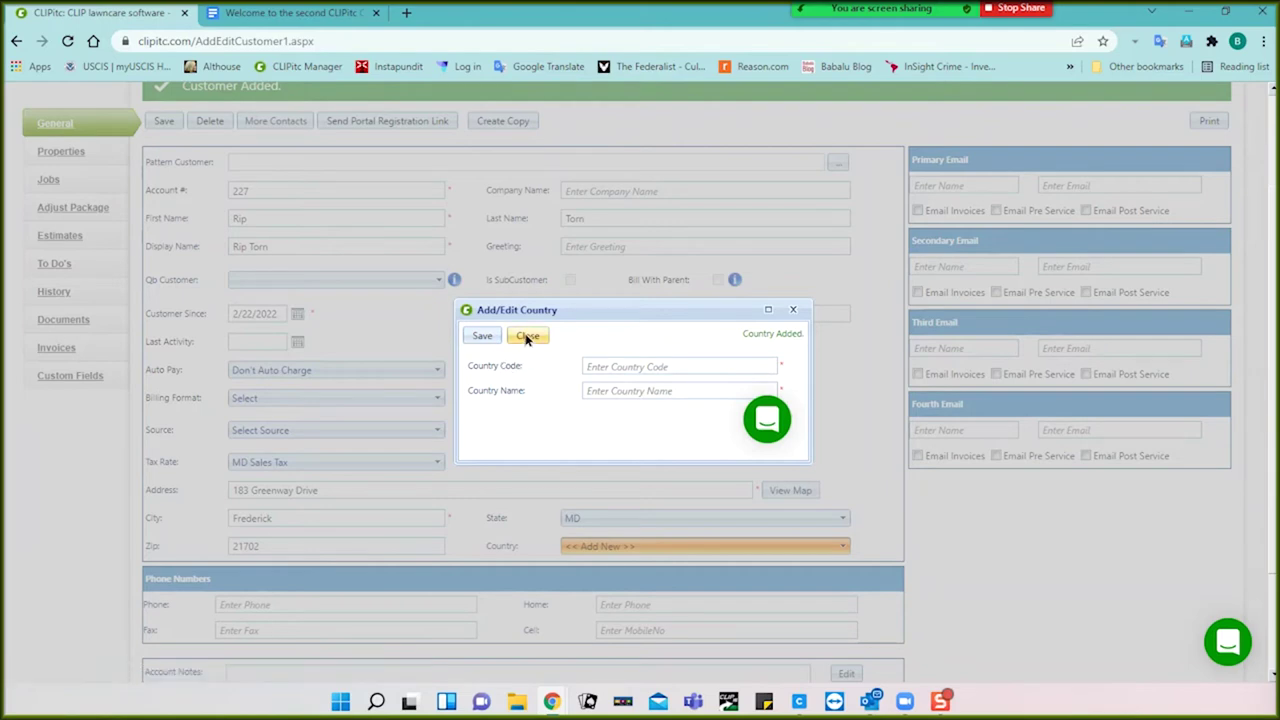
click(527, 337)
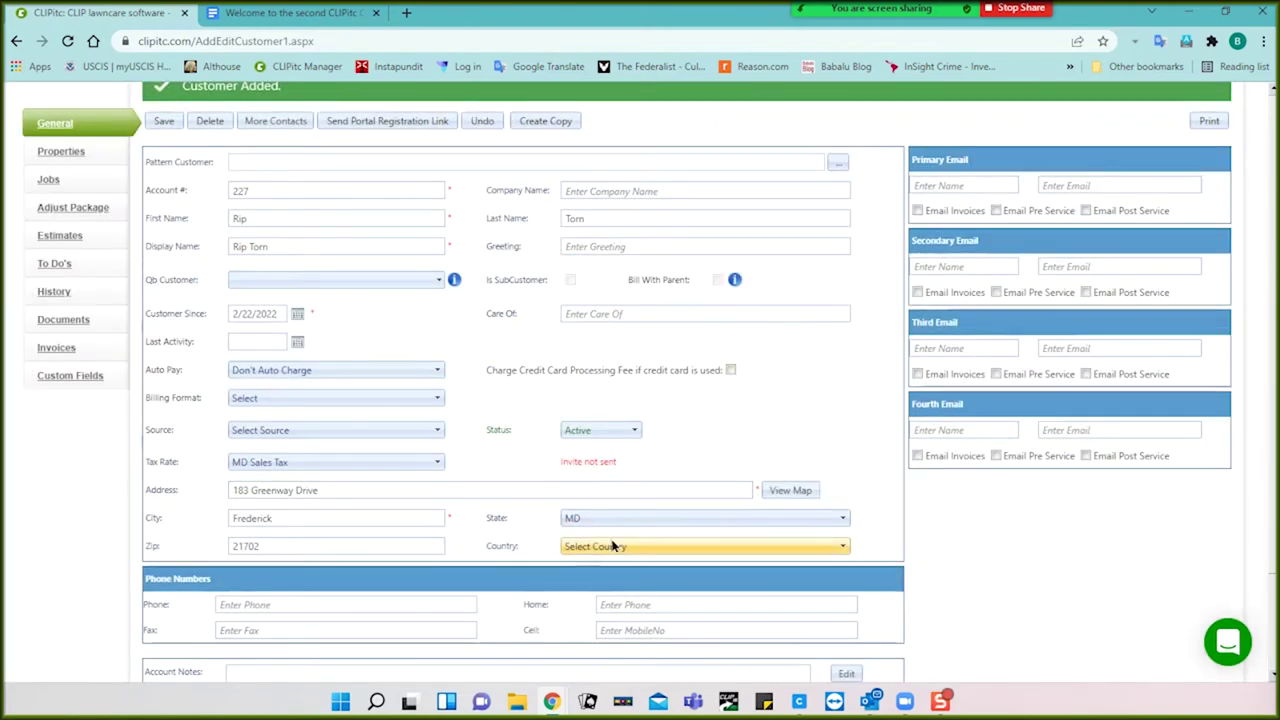
Set the customer's country to Frederick
click(614, 546)
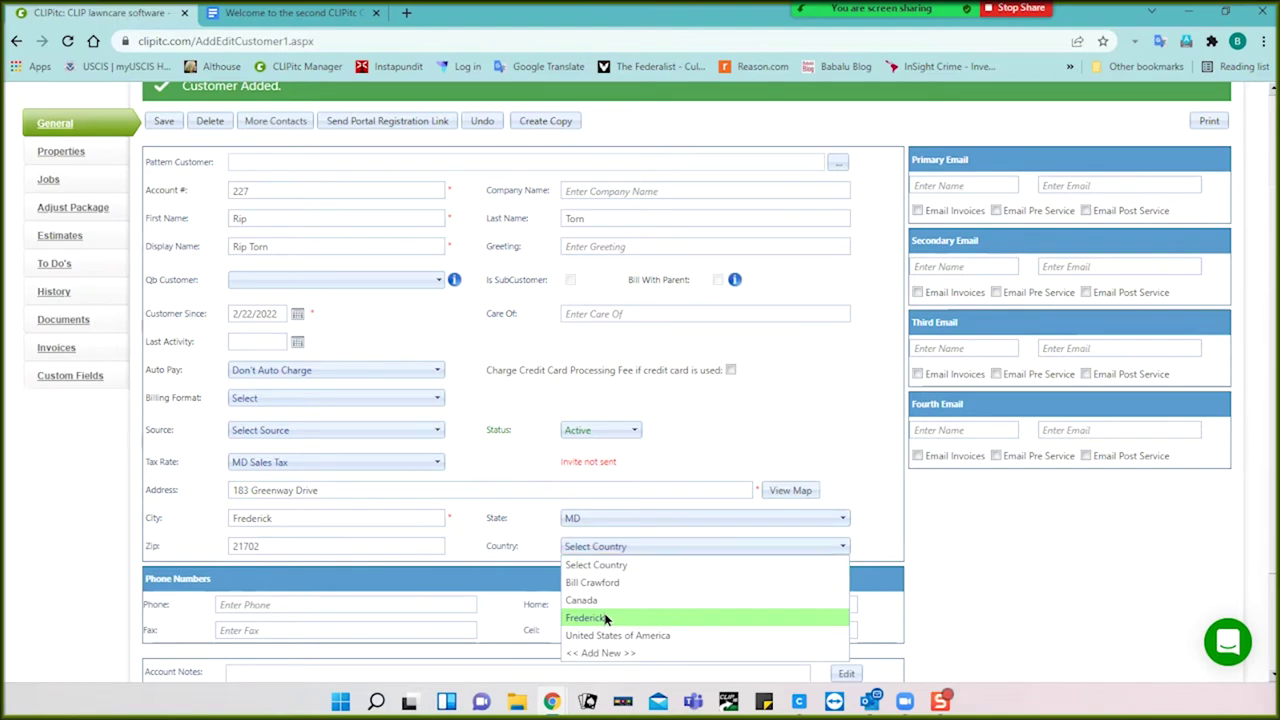
click(605, 615)
click(529, 541)
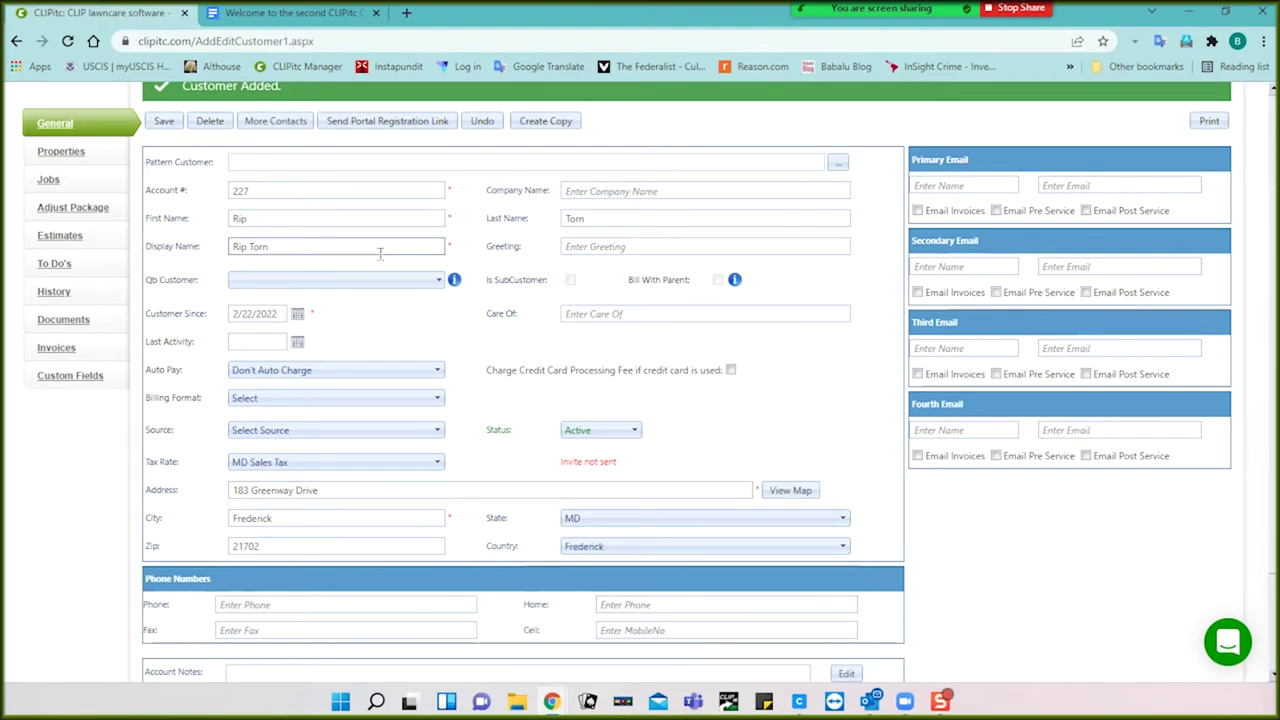
Save the customer record and enter the contact's primary e-mail address
click(160, 121)
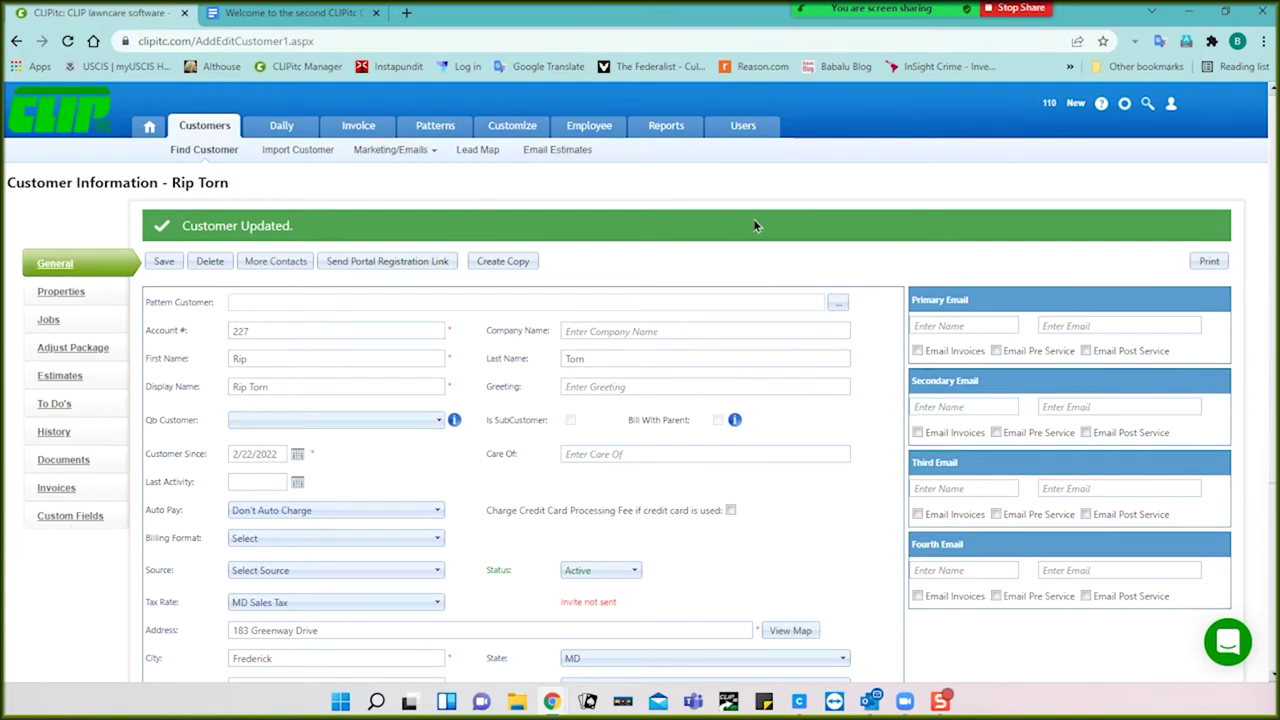
click(1088, 322)
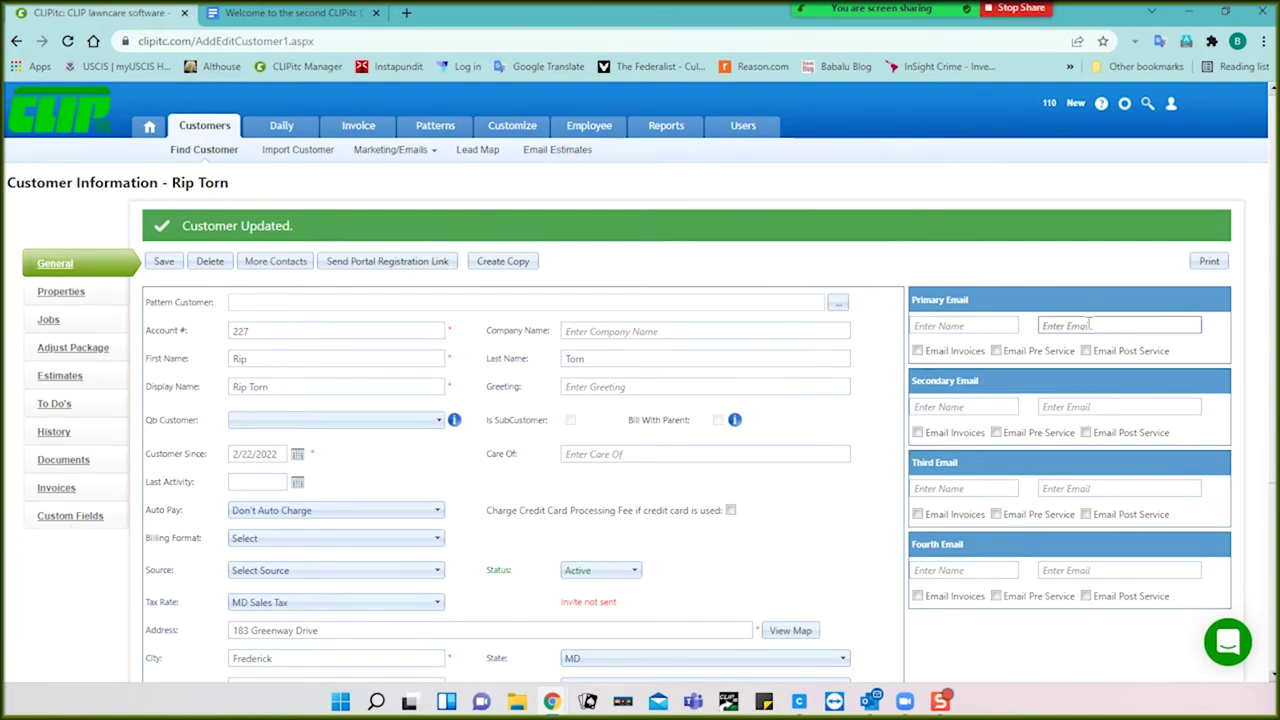
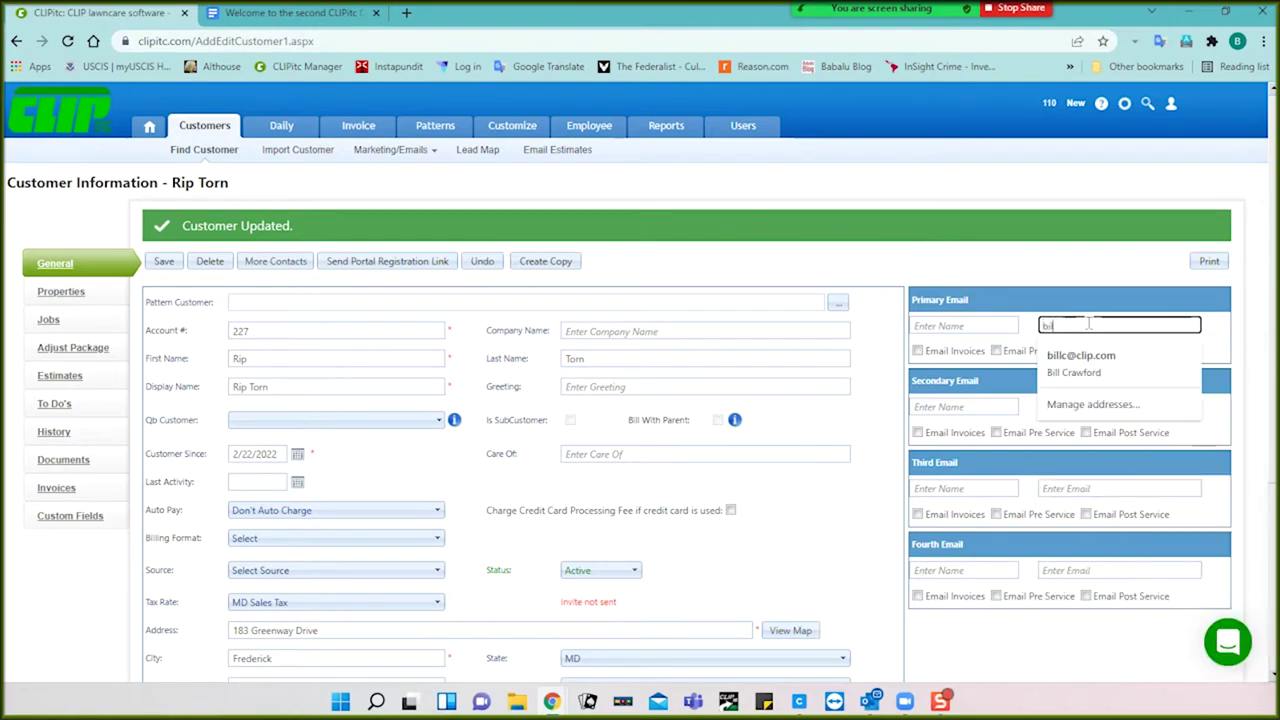
Fill in the contact's full name for the primary e-mail, fixing a typo
click(995, 327)
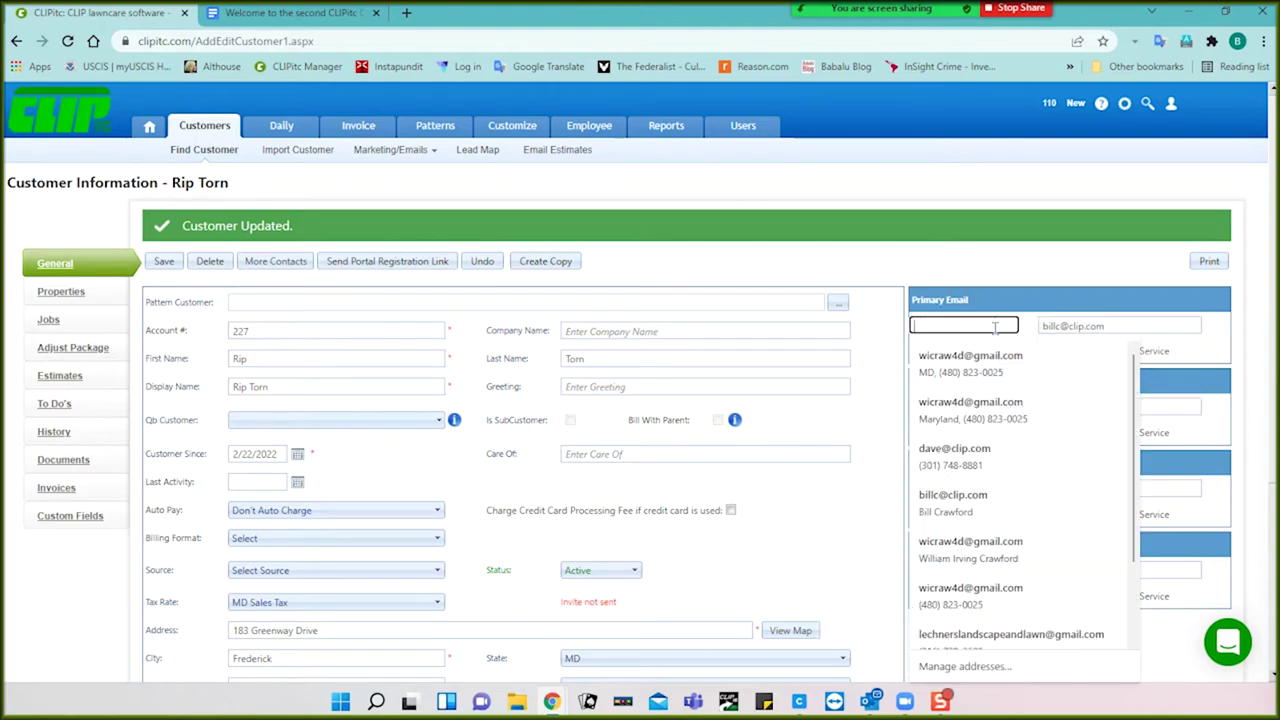
text(Rip)
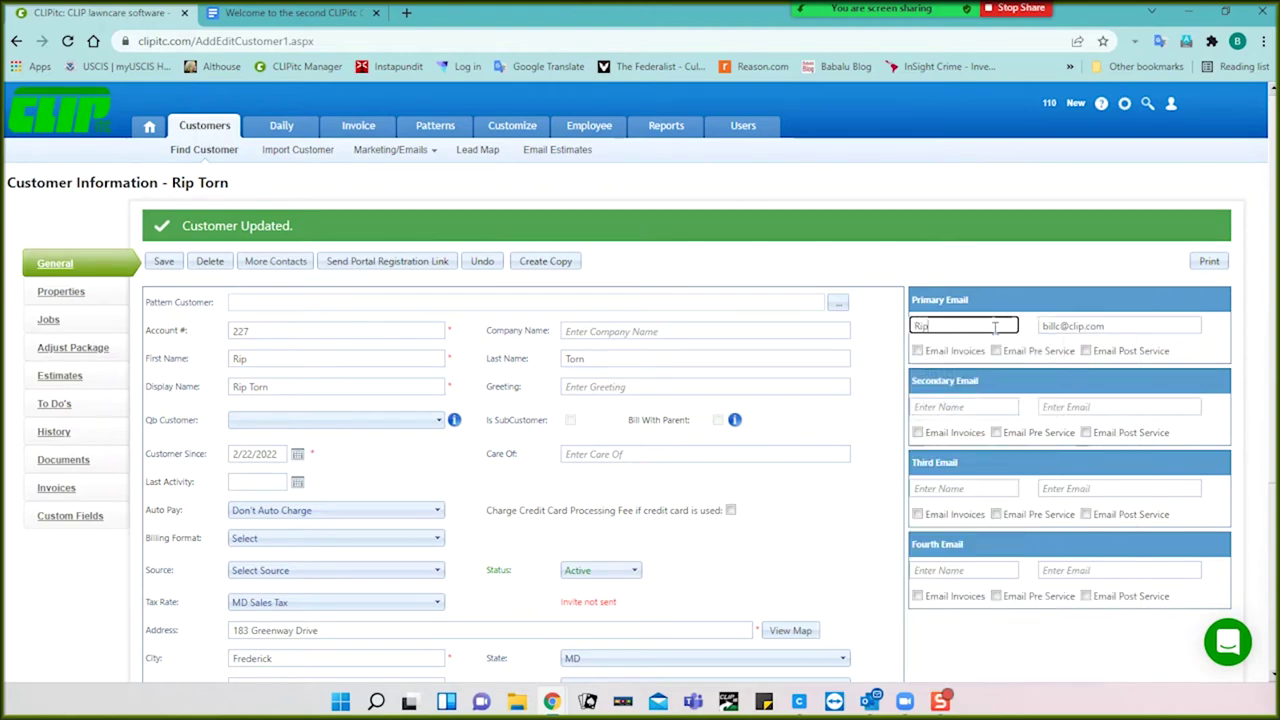
text( Toe)
key(BackSpace)
text(rn)
click(895, 341)
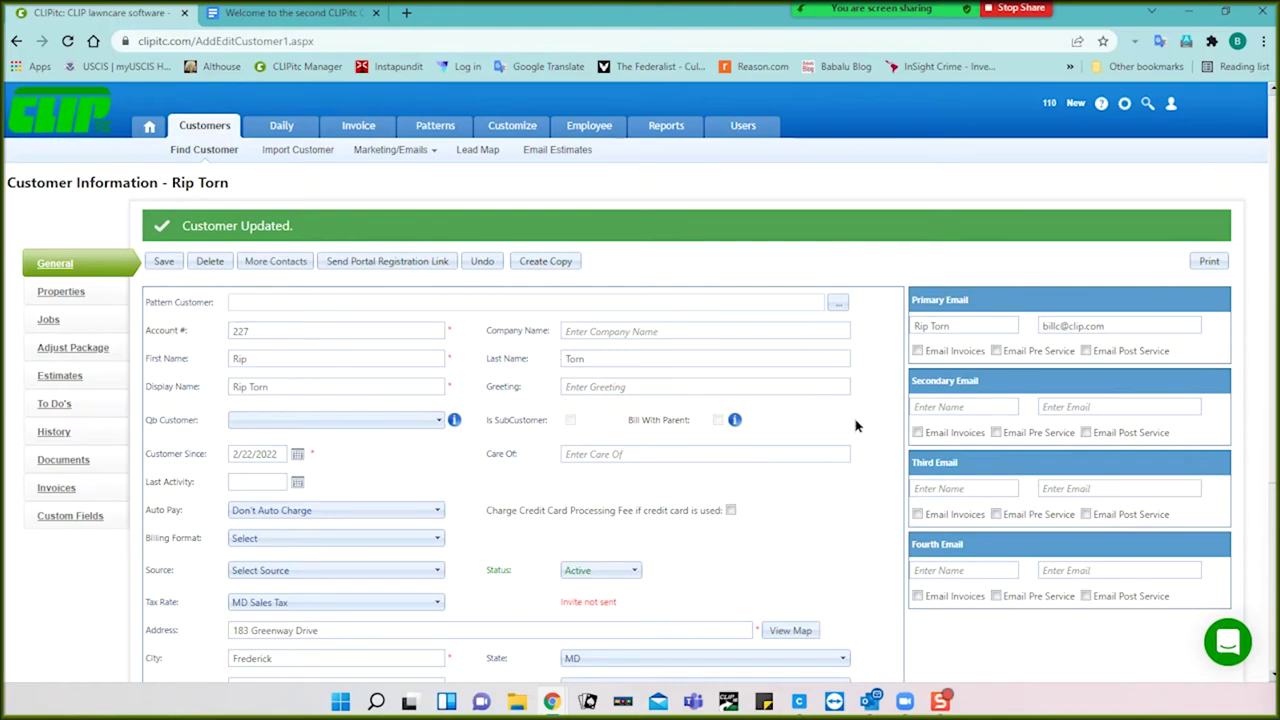
Tick Email Invoices for the customer's primary e-mail address on the General tab
click(917, 352)
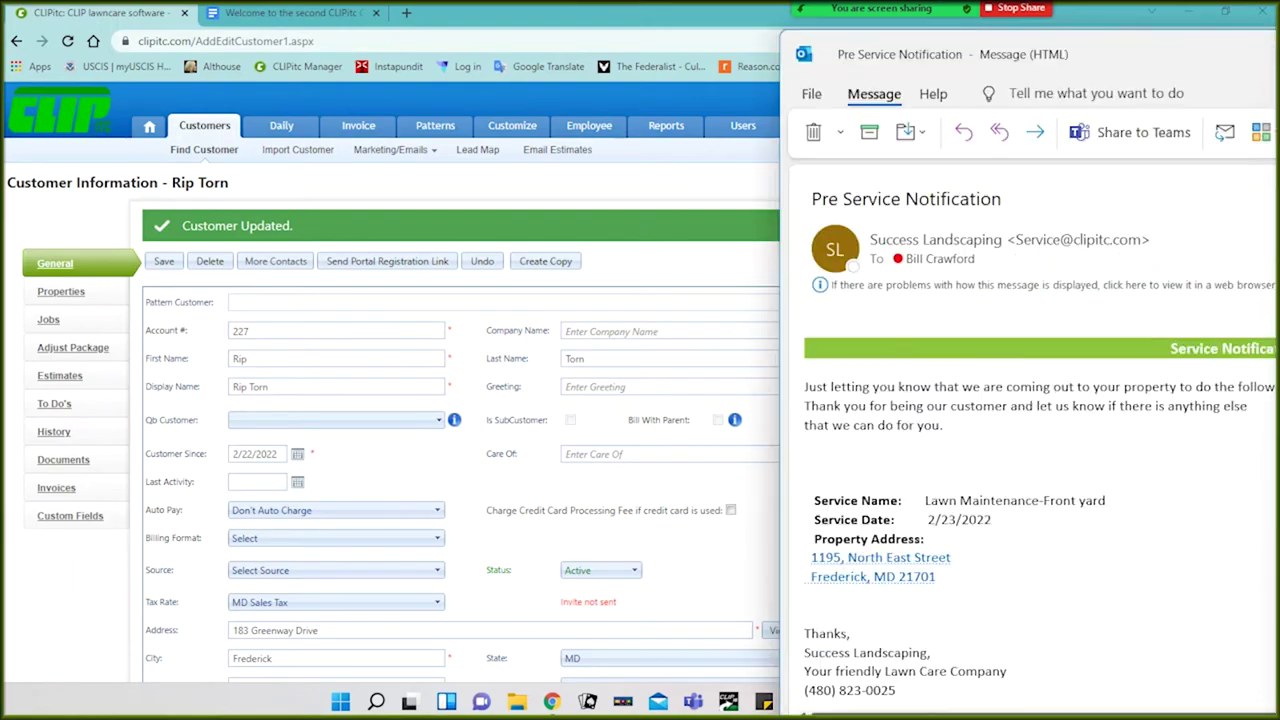
Move the Pre Service Notification e-mail into view and close it
drag(1279, 58, 872, 72)
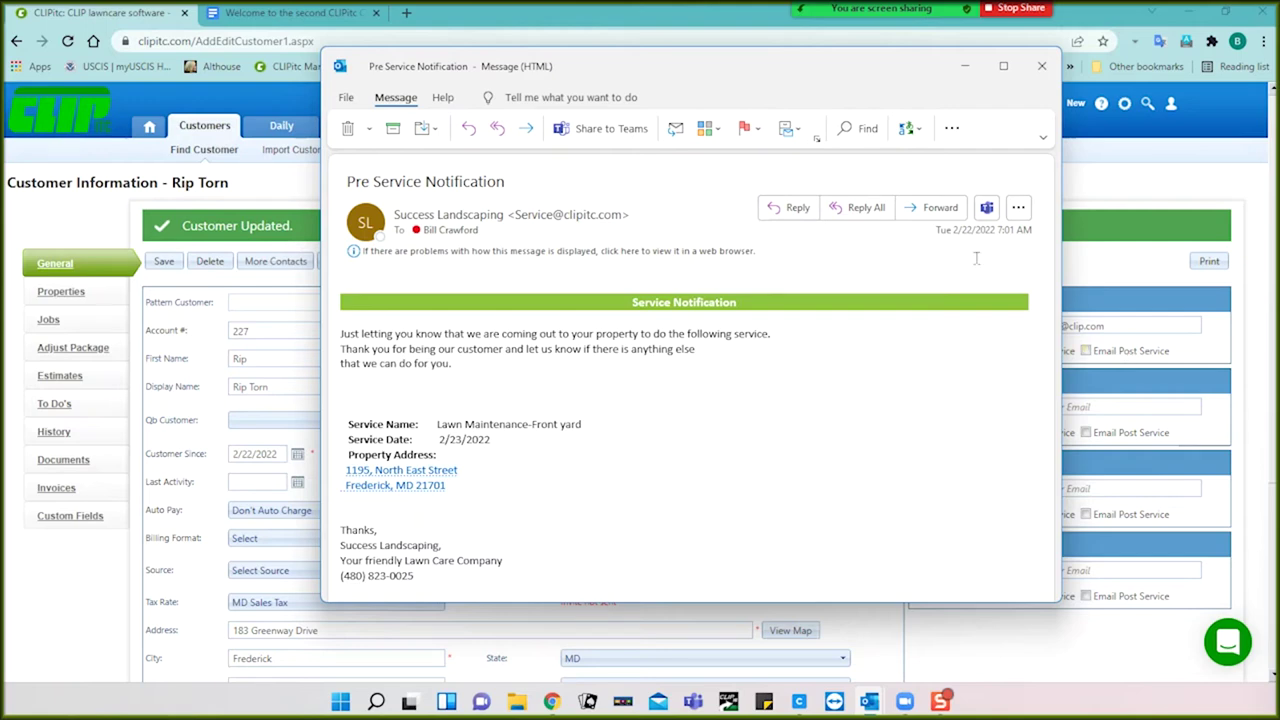
click(1040, 68)
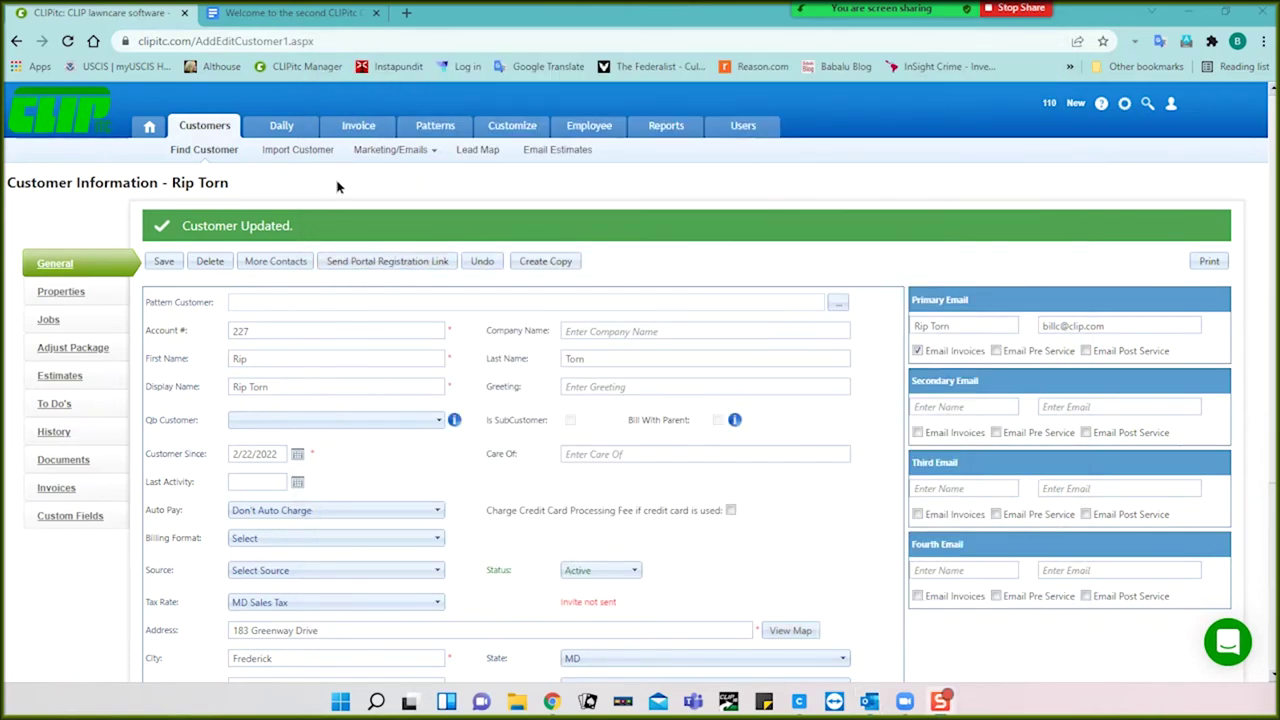
Open the customer's More Contacts list from the Marketing/Emails area
click(378, 156)
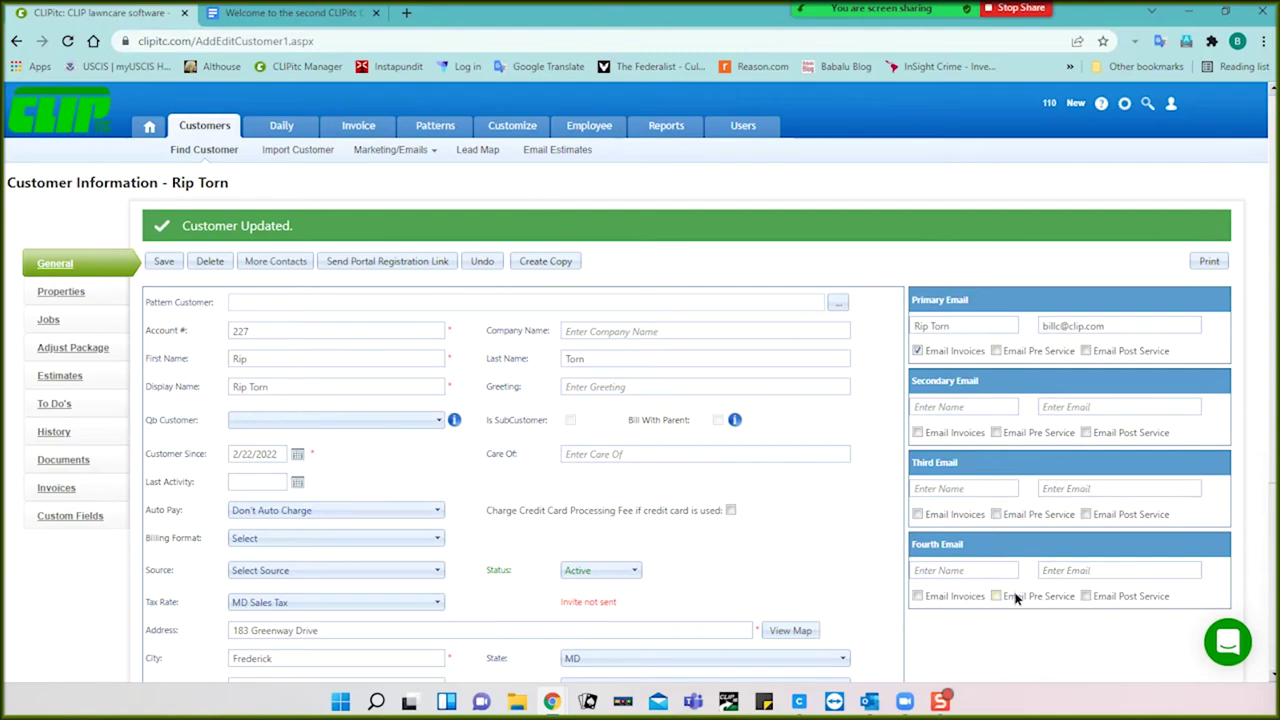
click(272, 263)
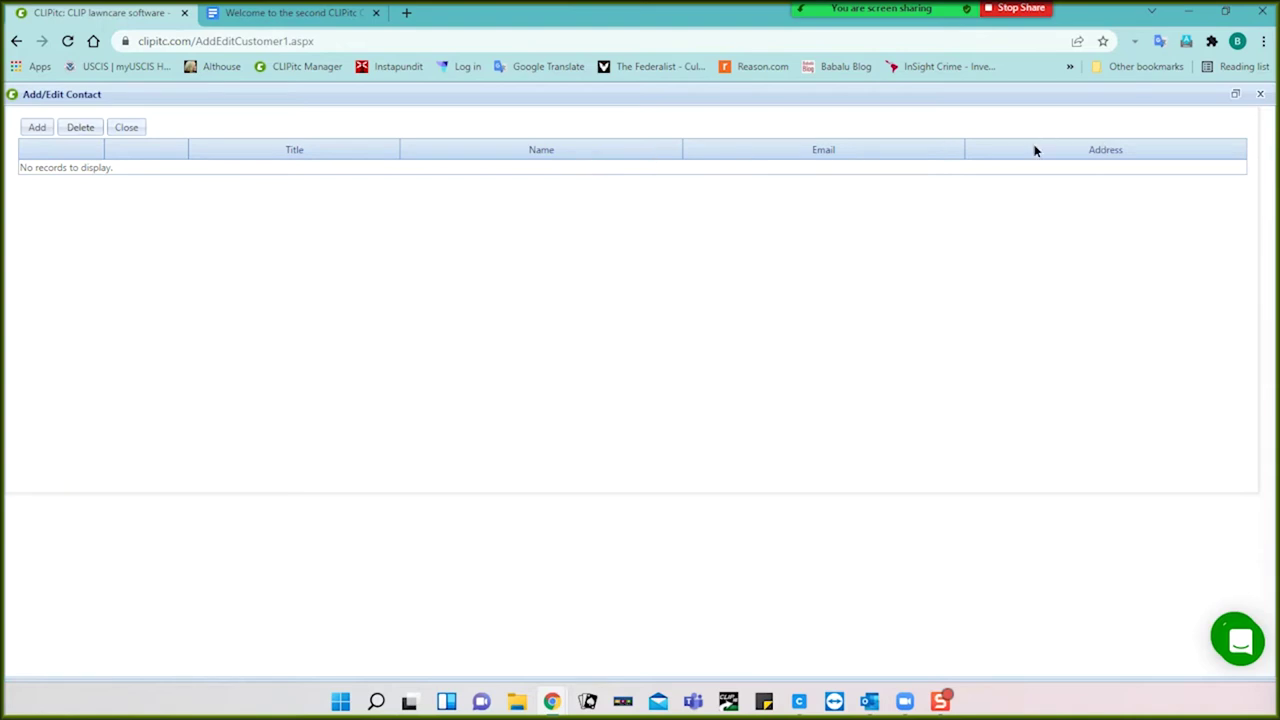
Return to the customer form, resubmit it, and save with an apostrophe added to the display name
click(15, 42)
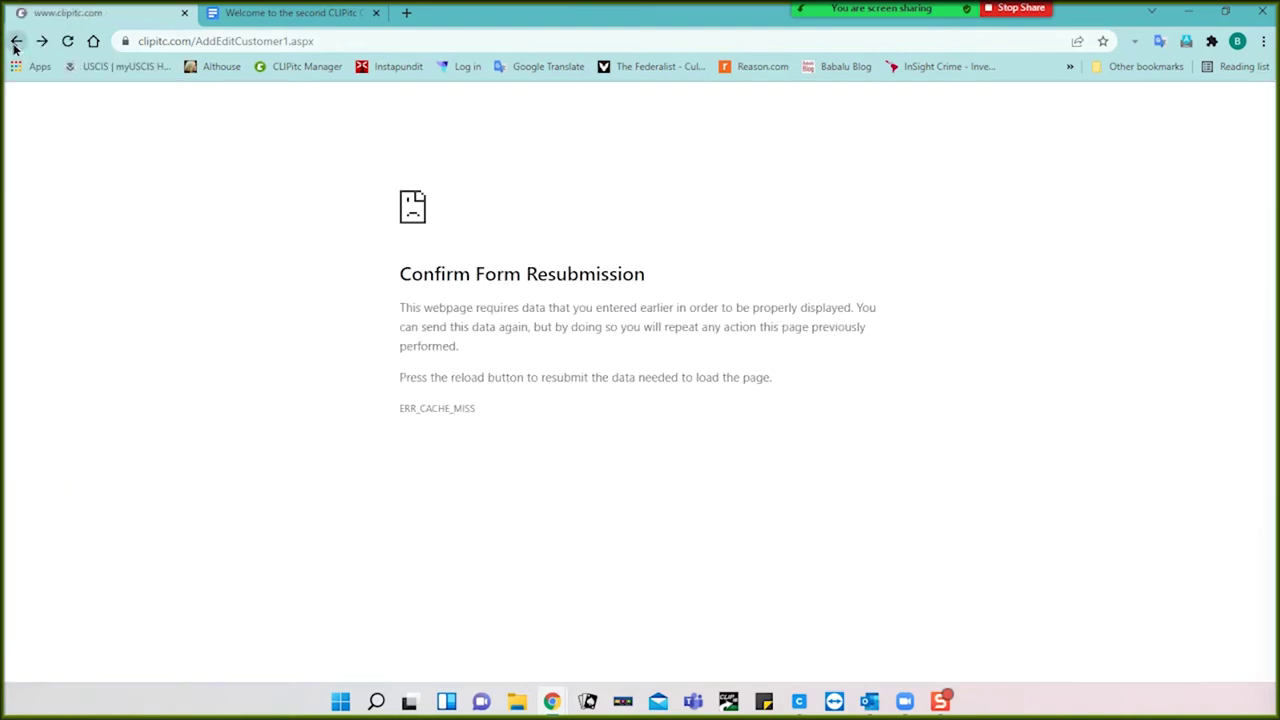
click(67, 41)
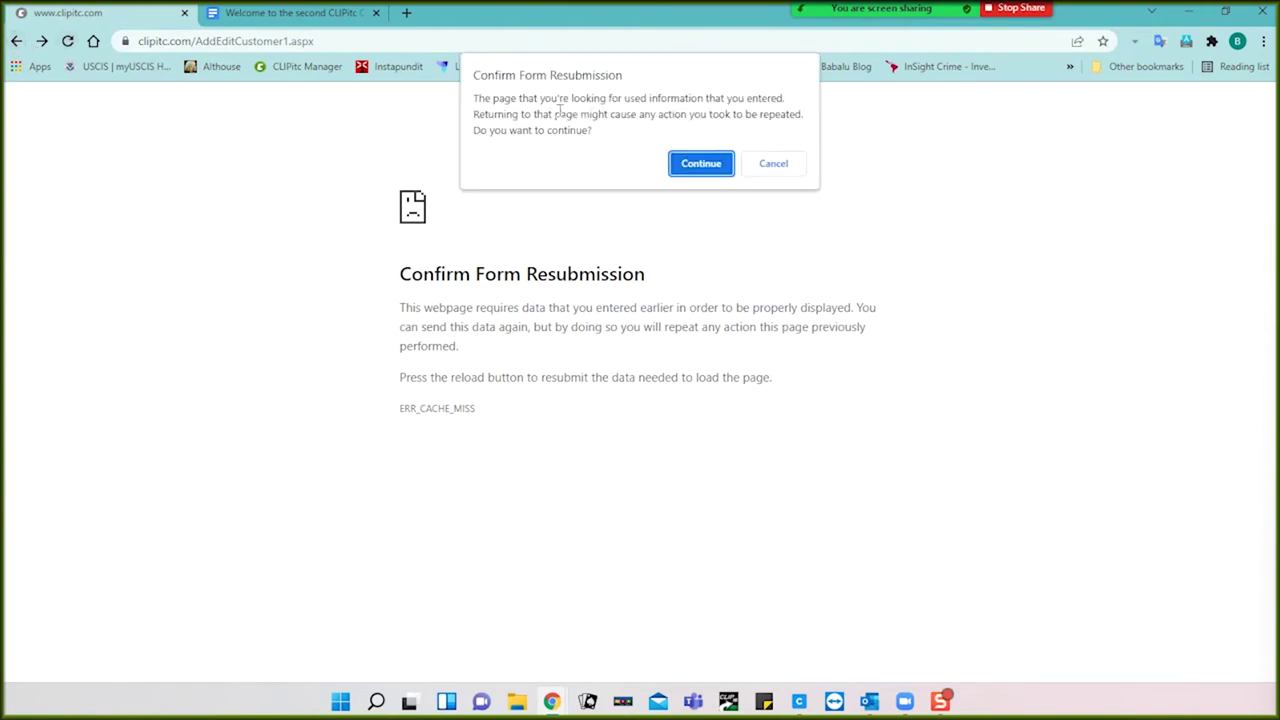
click(701, 160)
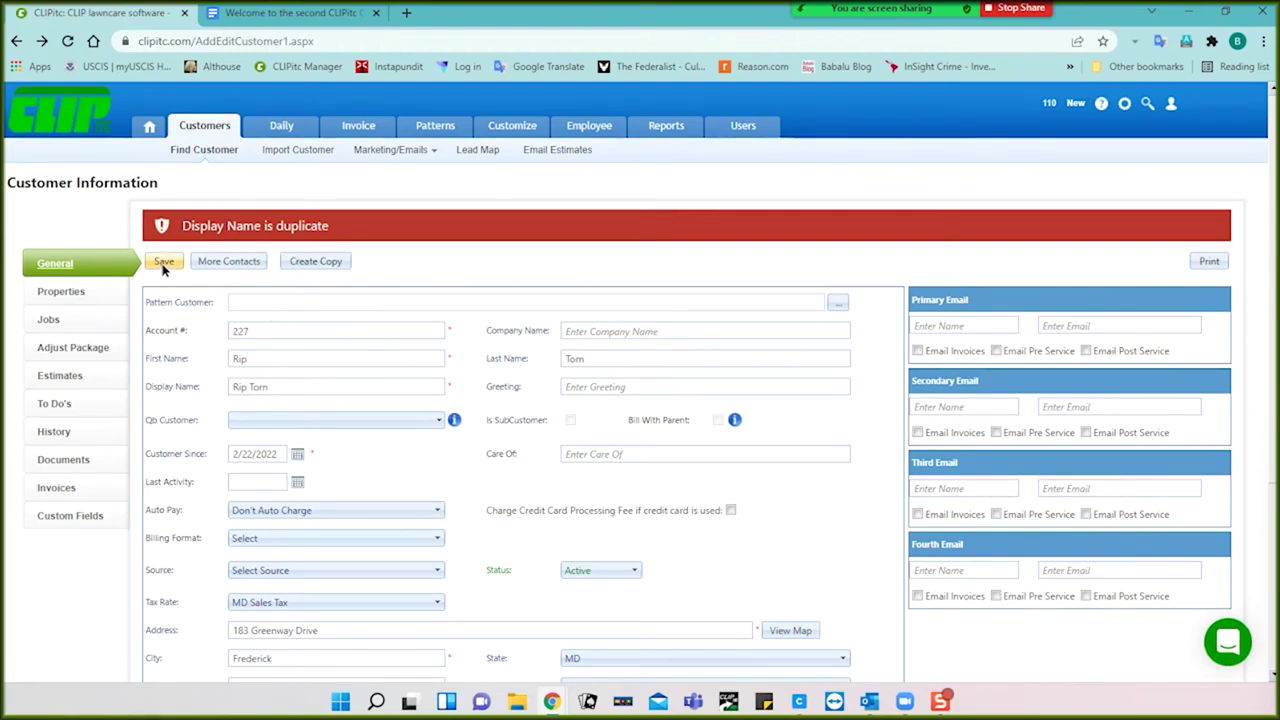
click(293, 384)
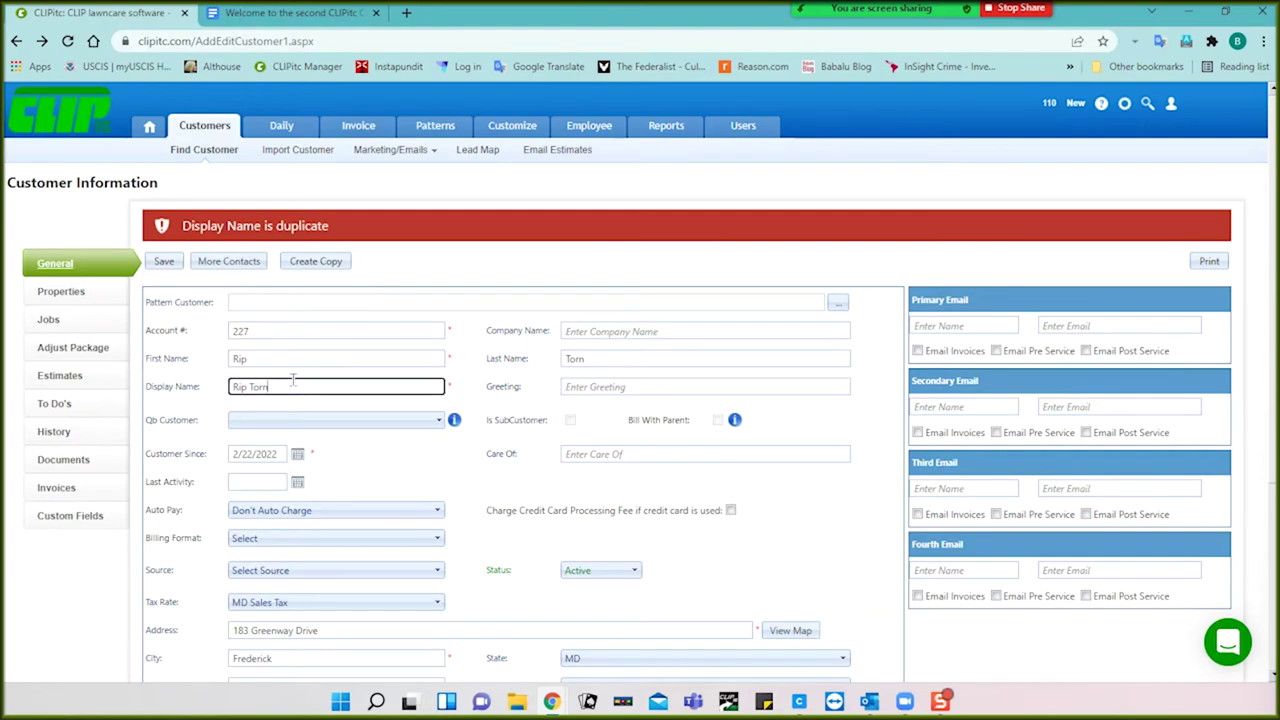
text(')
click(164, 264)
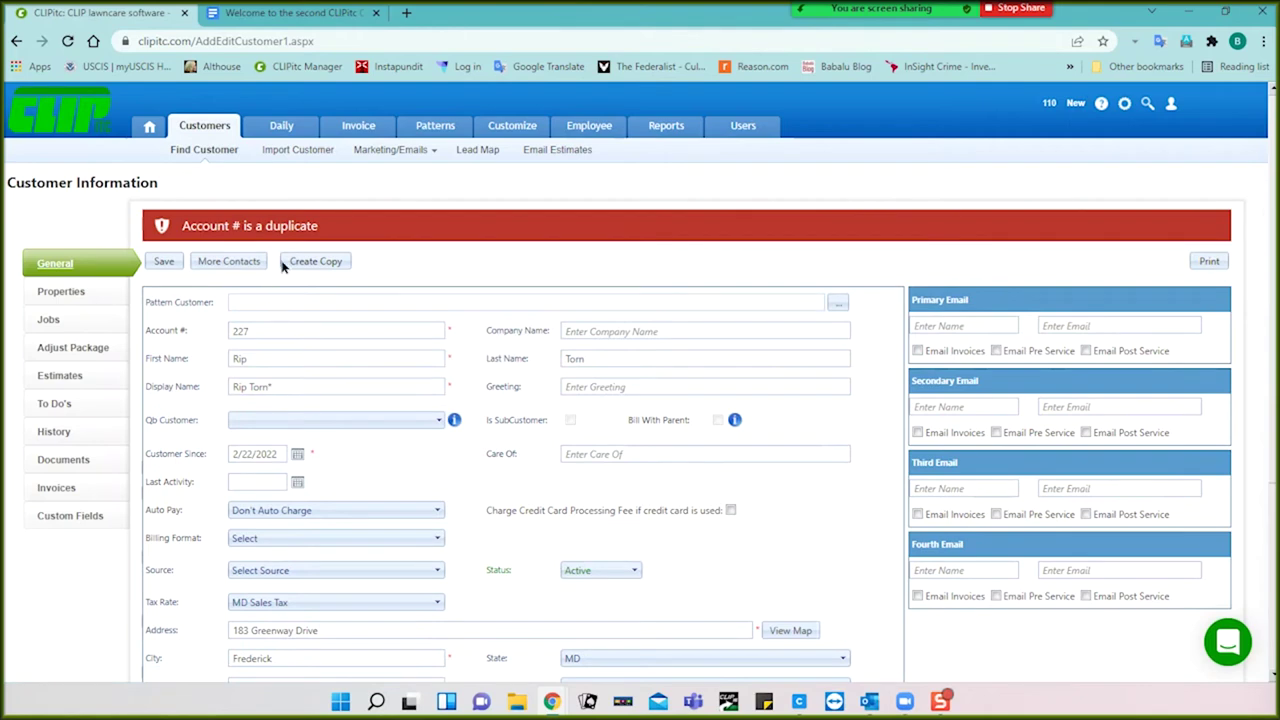
Edit the display name again, retry saving, then go to Find Customer
click(297, 380)
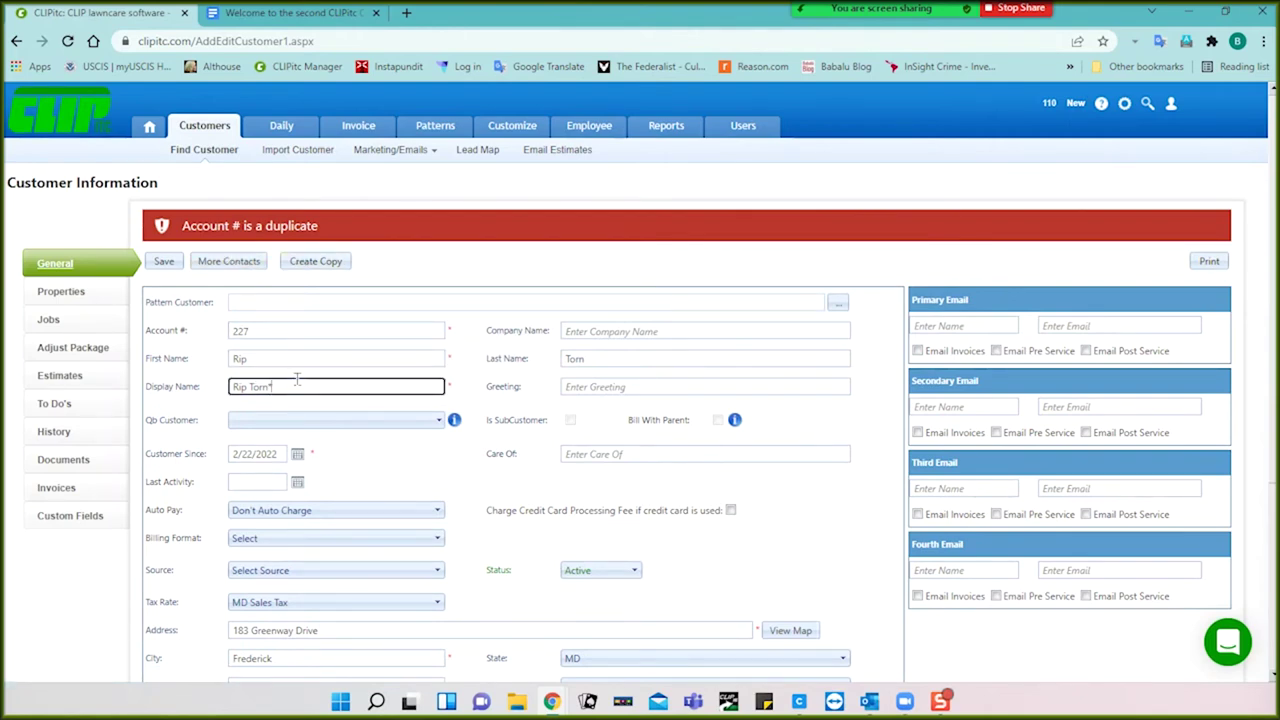
click(163, 261)
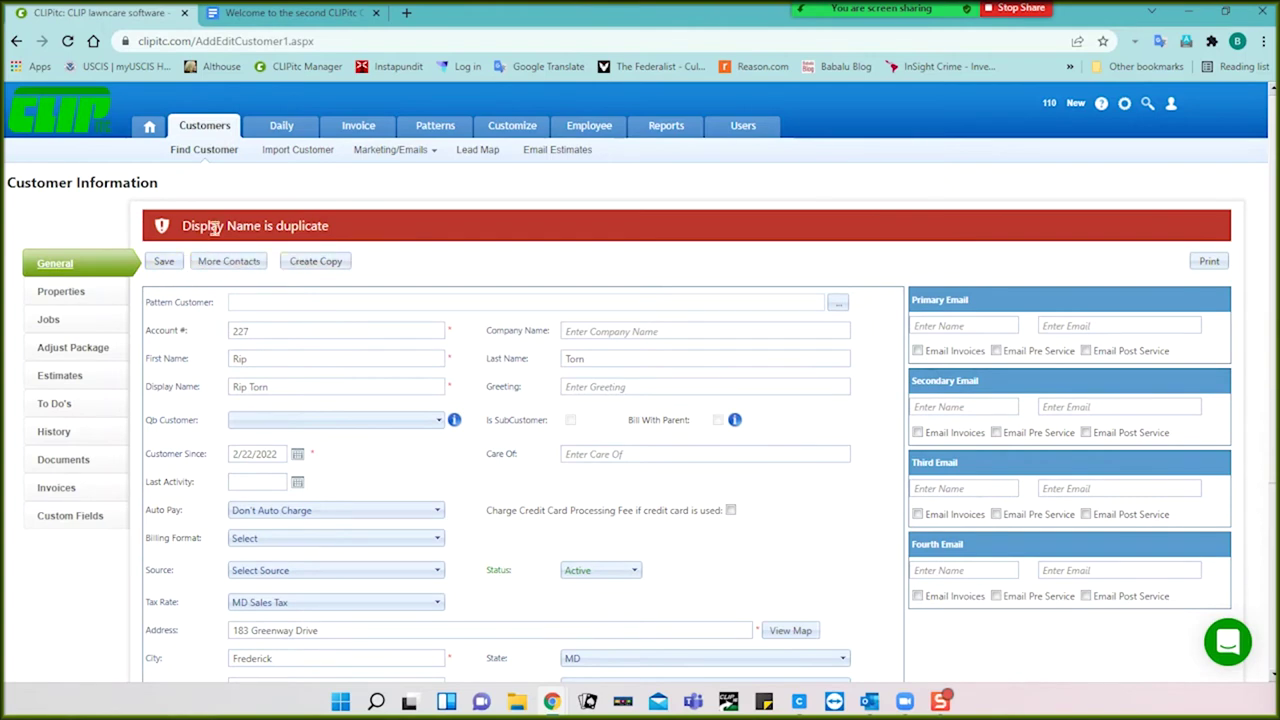
click(213, 155)
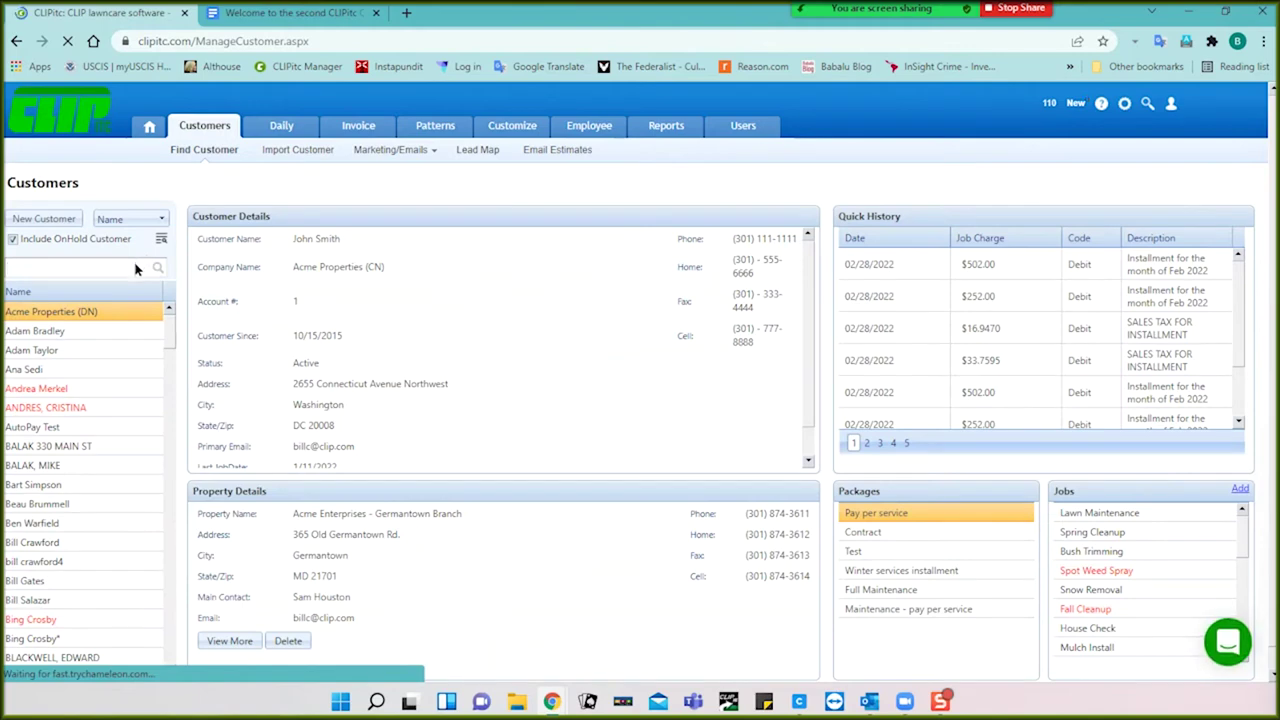
Search customers for 'rip' and open the matching customer's full record via View More
click(135, 267)
text(rip)
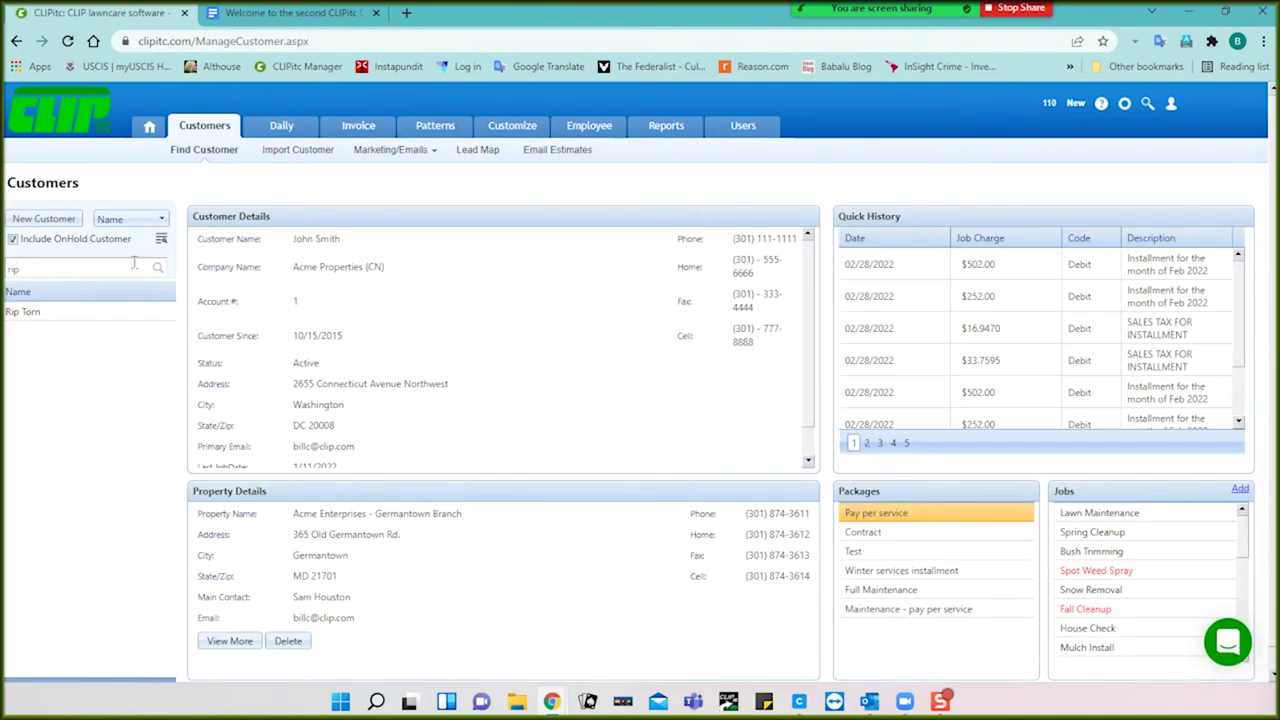
click(22, 314)
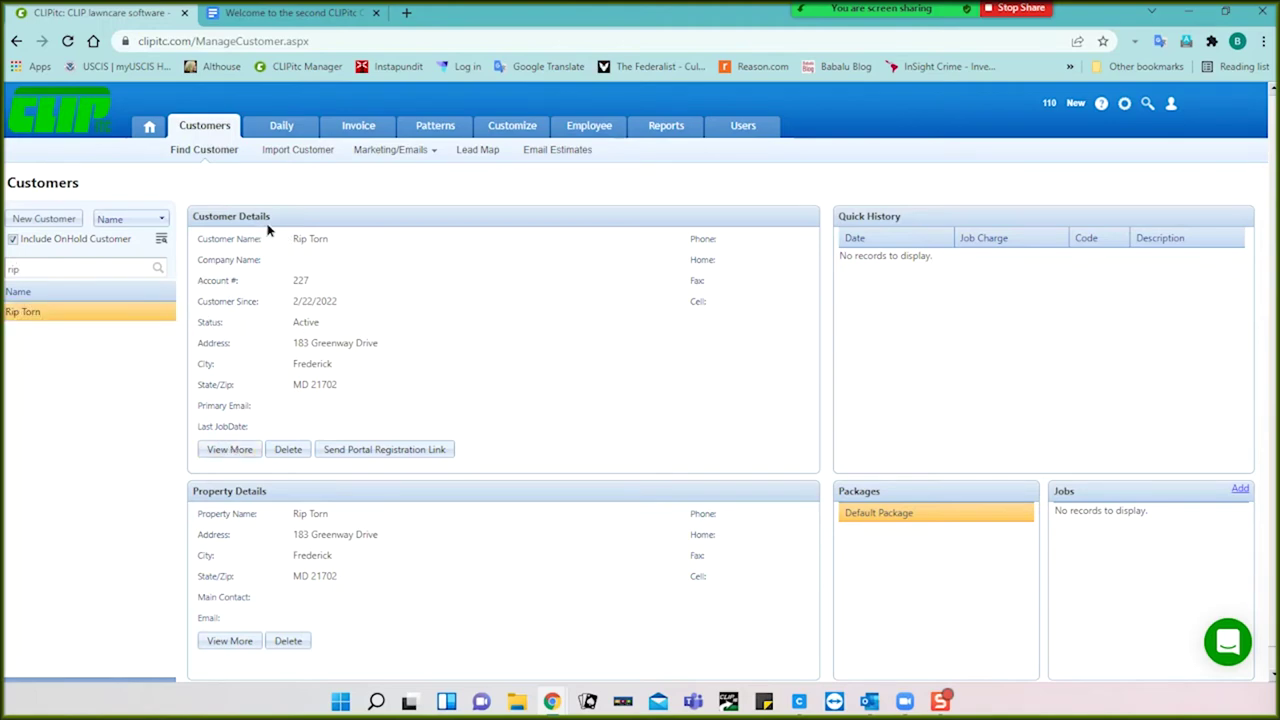
click(241, 452)
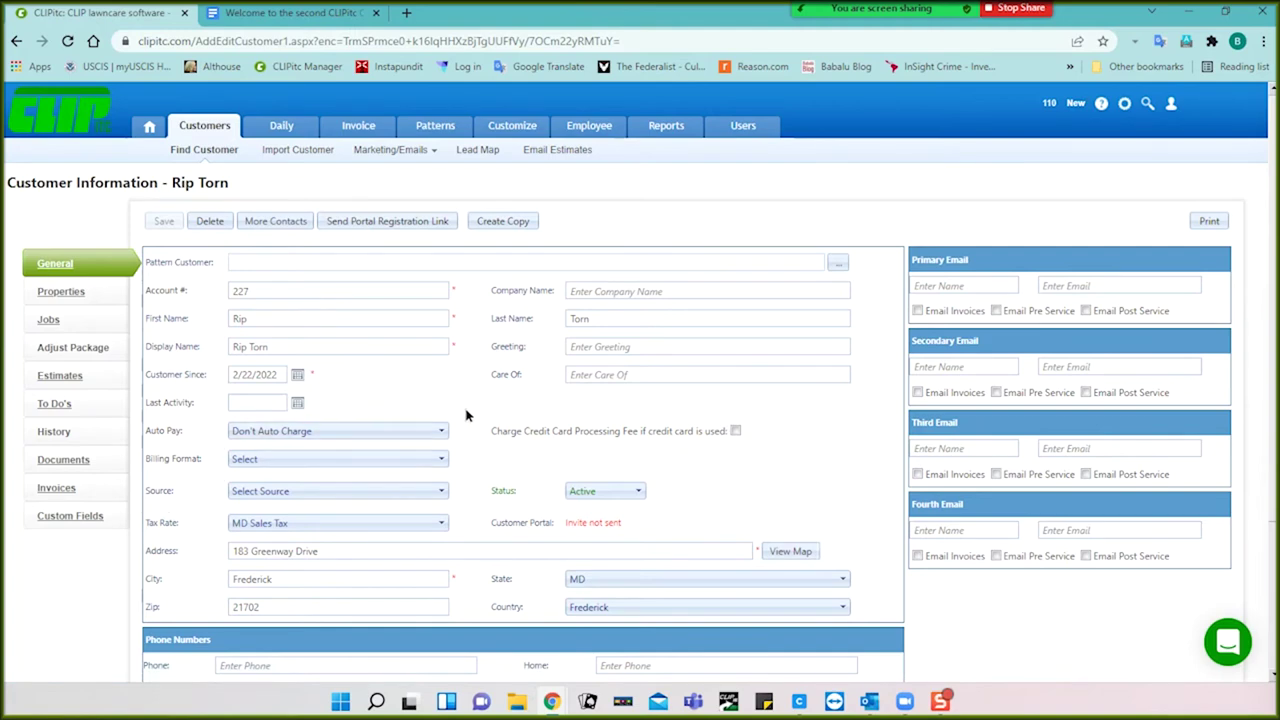
Open the customer's Properties page from the left sidebar
scroll(634, 435, down, 1)
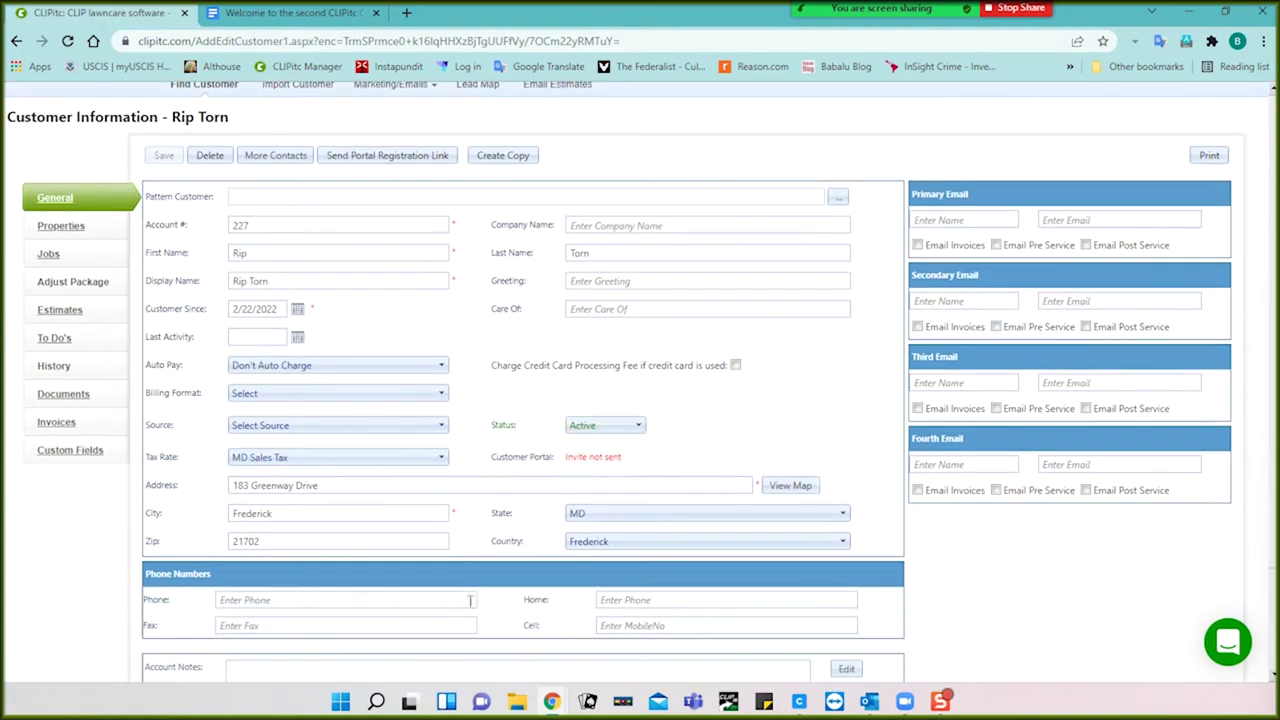
scroll(548, 592, up, 1)
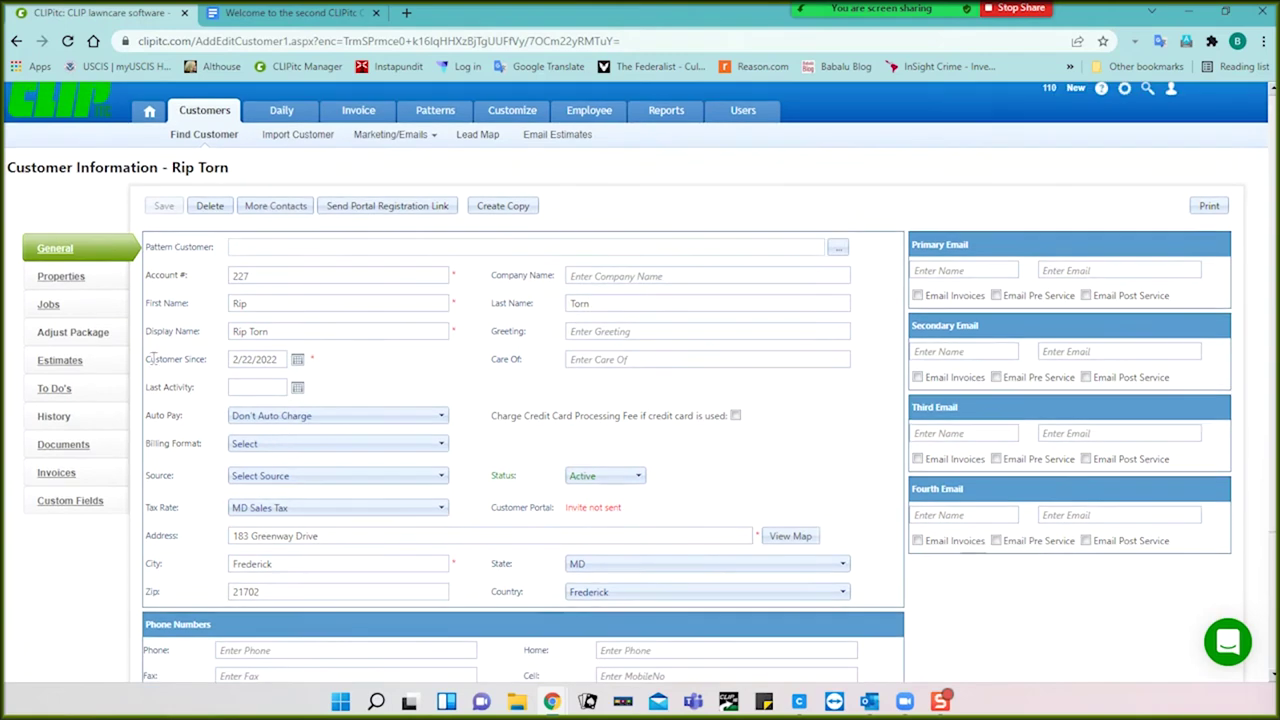
click(63, 278)
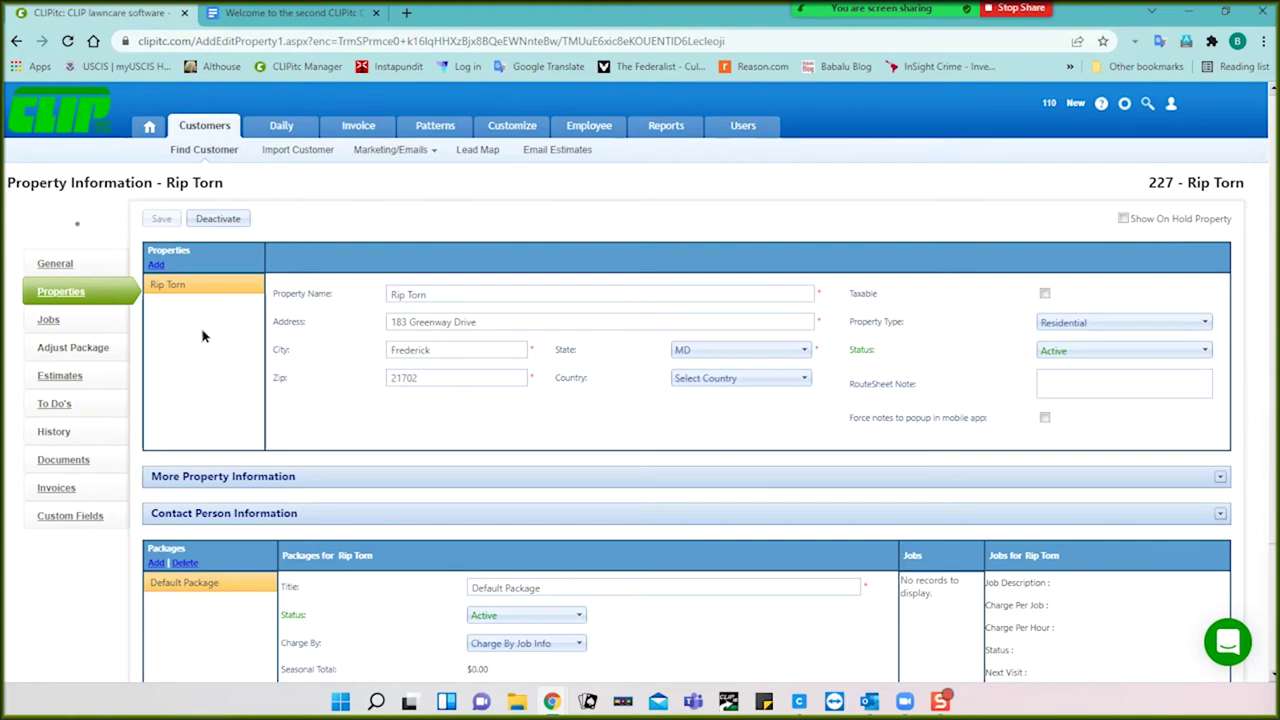
Add a property, appending '- Tental' to its name and setting the new Frederick street address
click(156, 266)
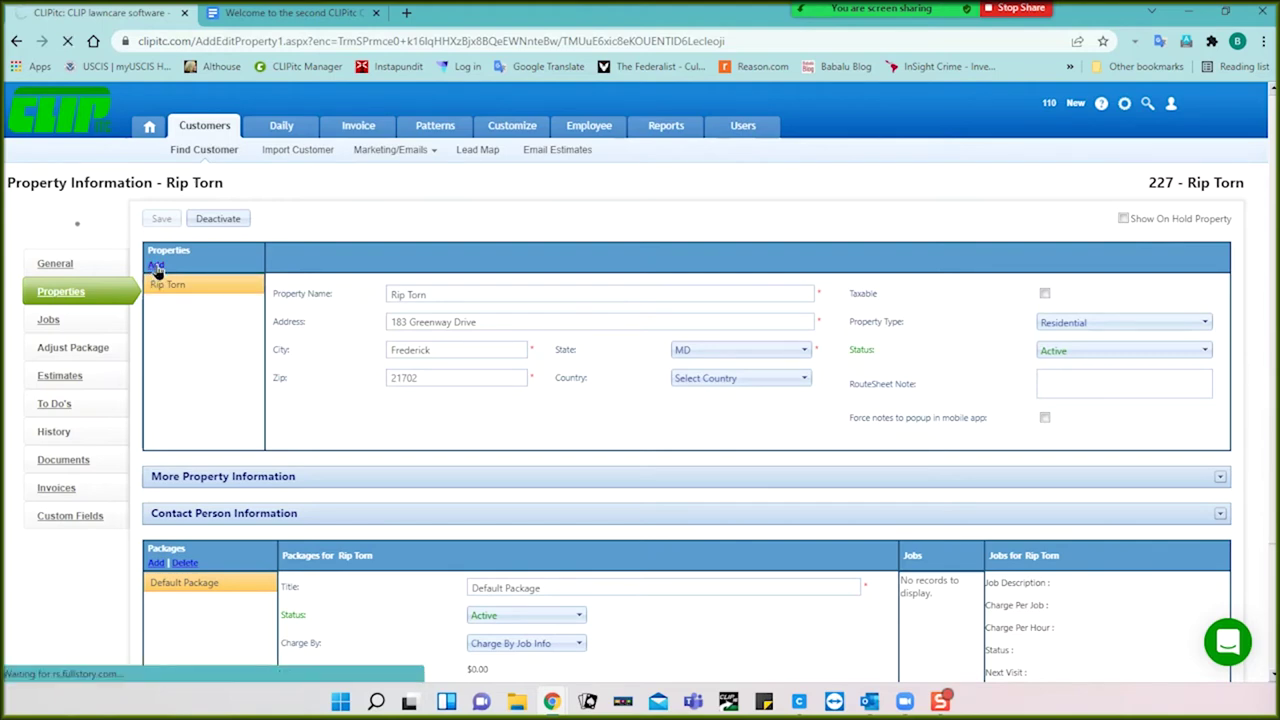
click(450, 297)
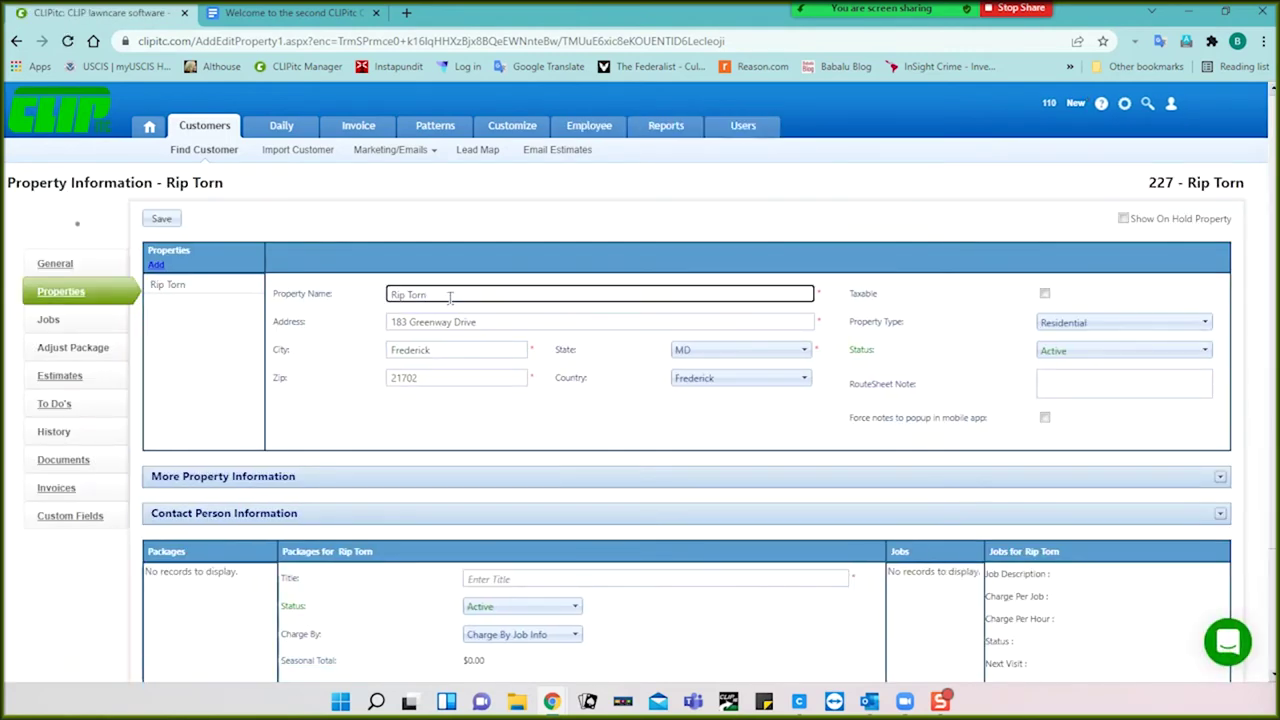
text(- Tent)
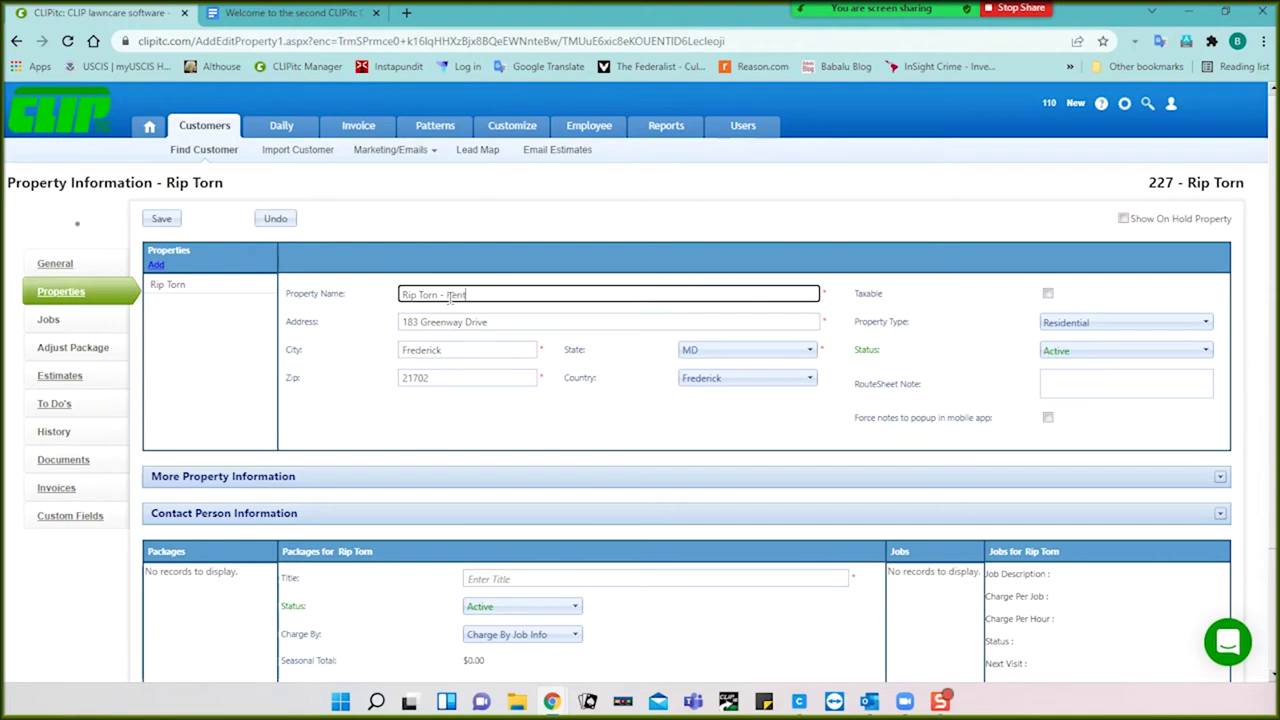
text(al)
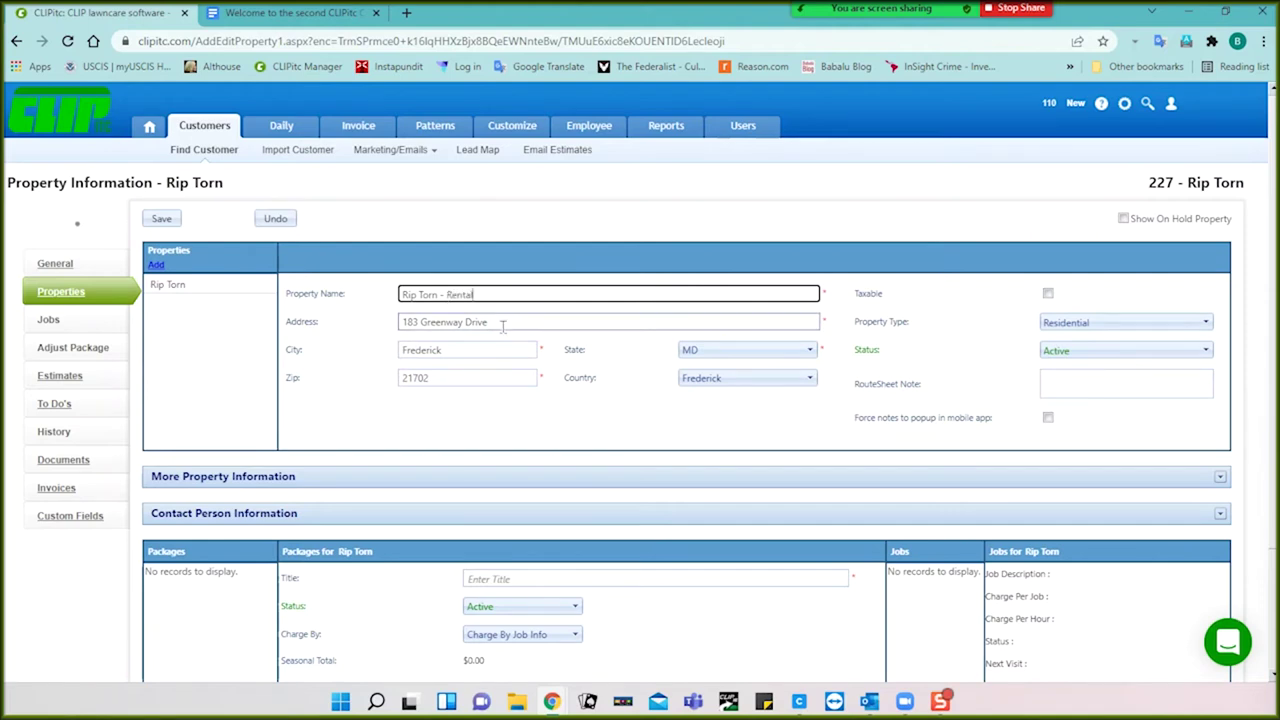
click(417, 322)
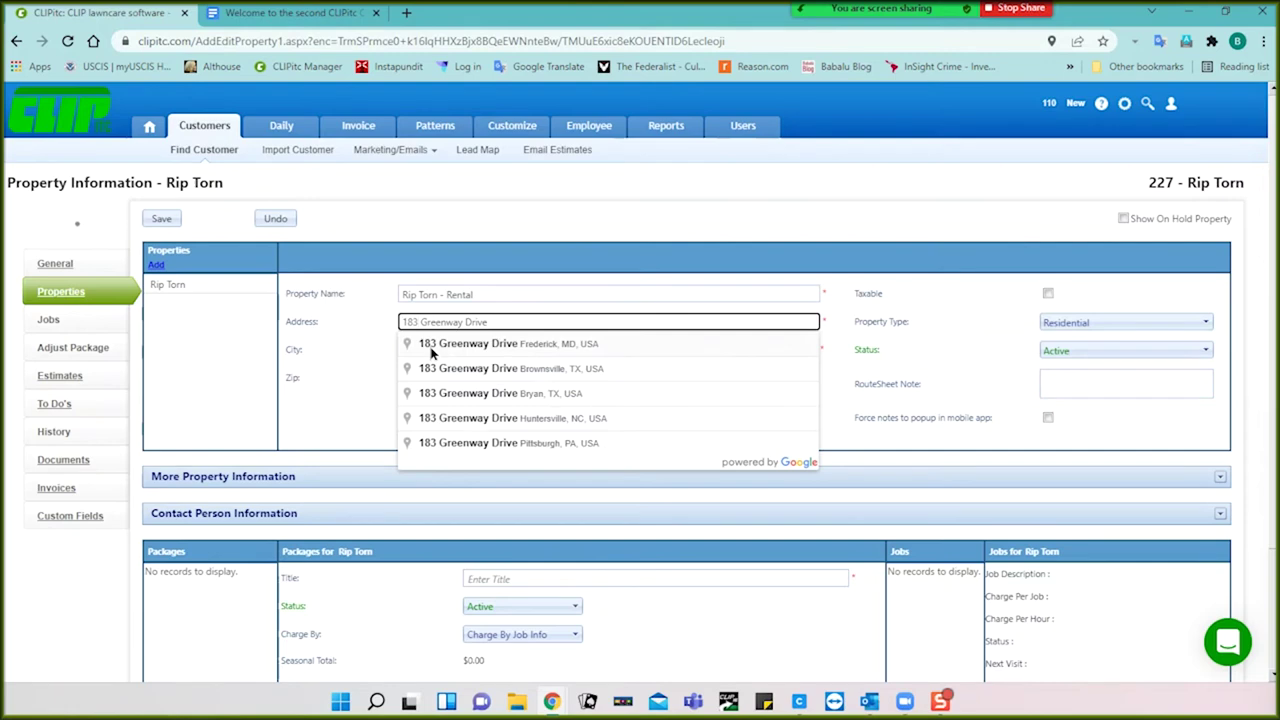
key(BackSpace)
text(9)
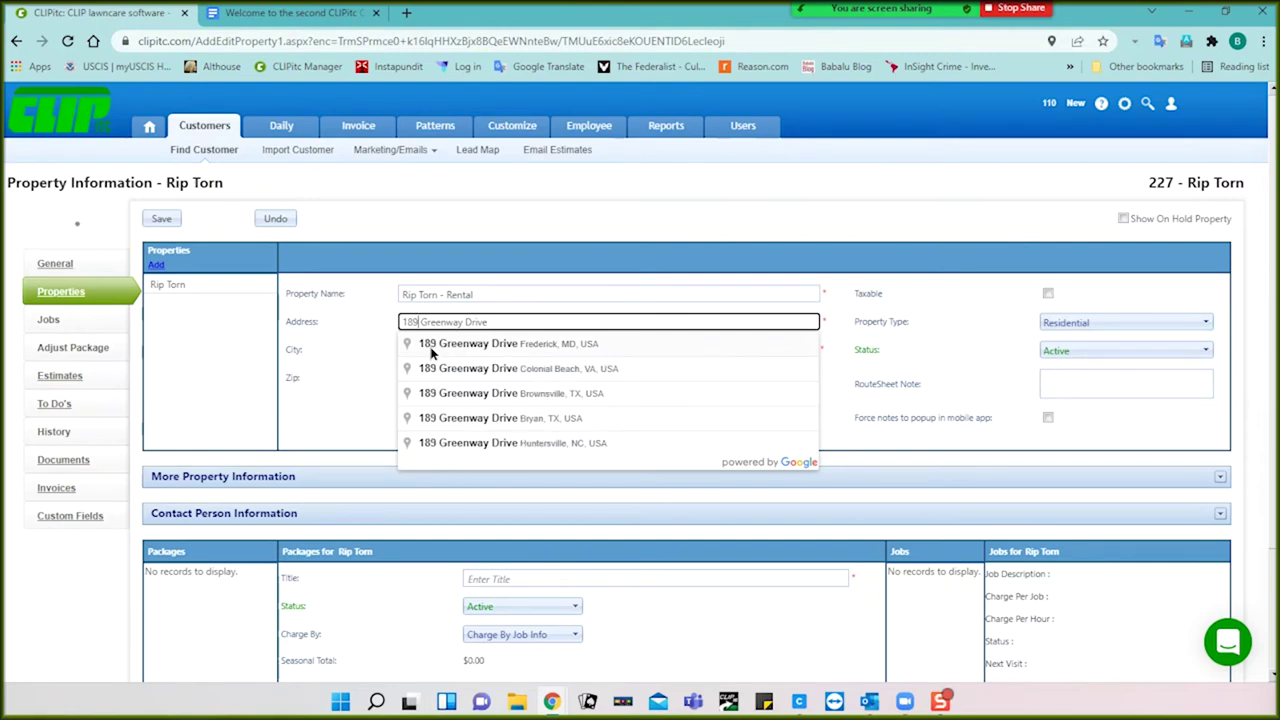
click(438, 348)
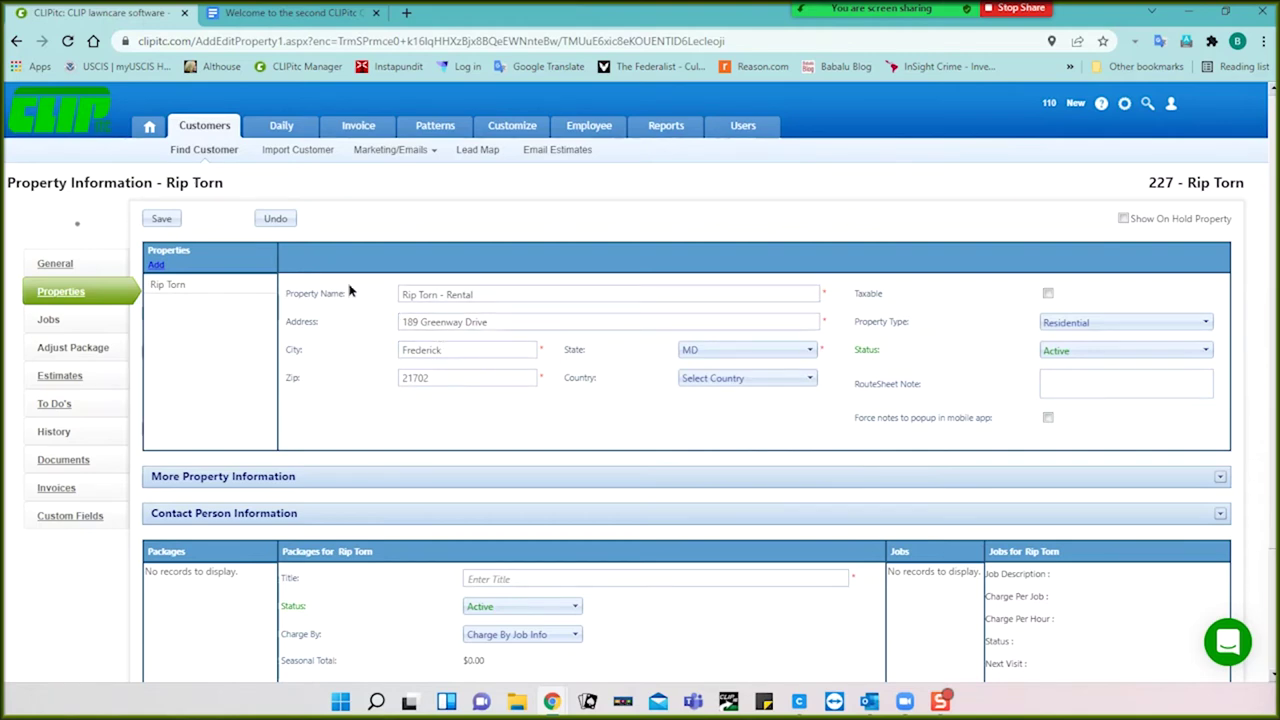
Save the new property, supplying 'Default' as the required package title
click(160, 222)
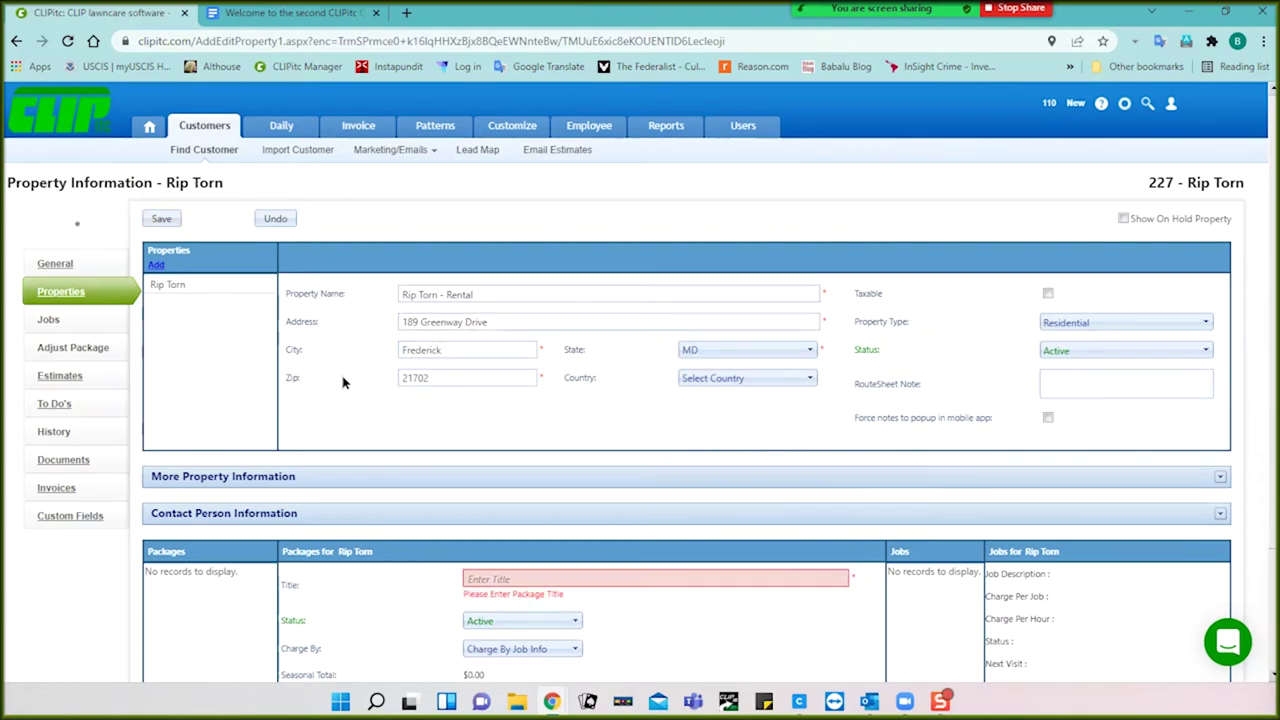
click(537, 578)
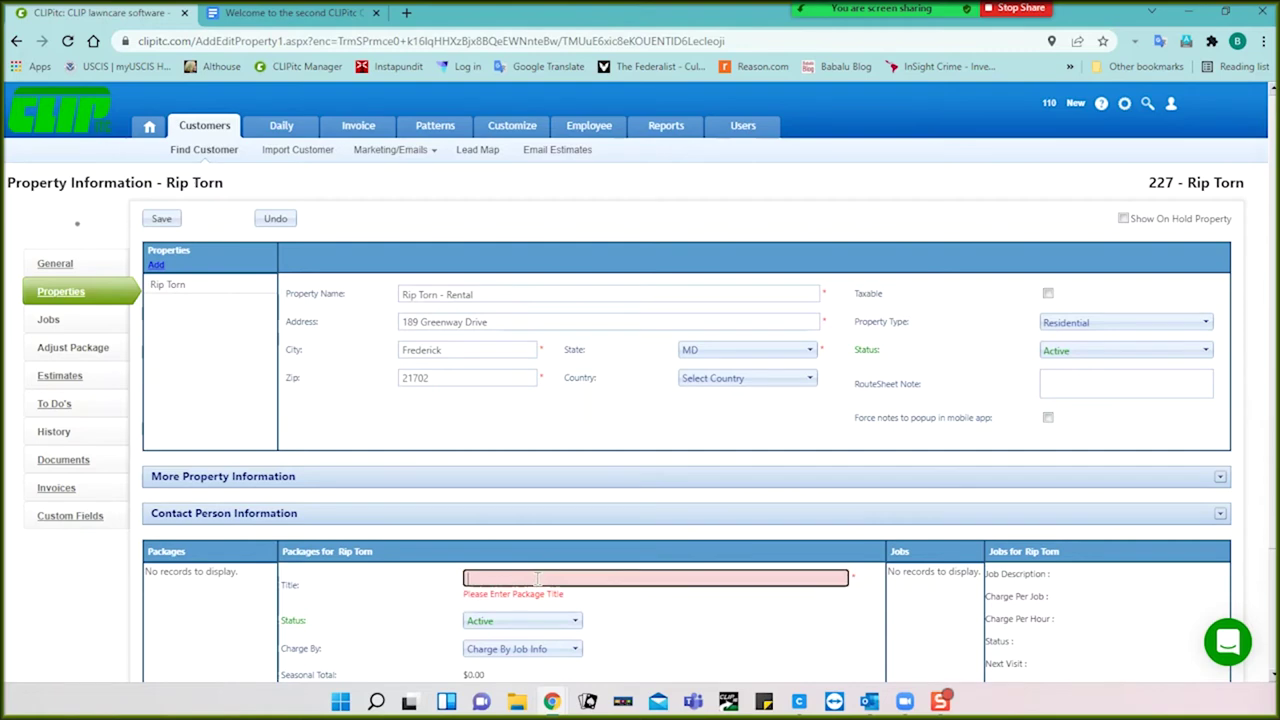
text(Default)
click(704, 647)
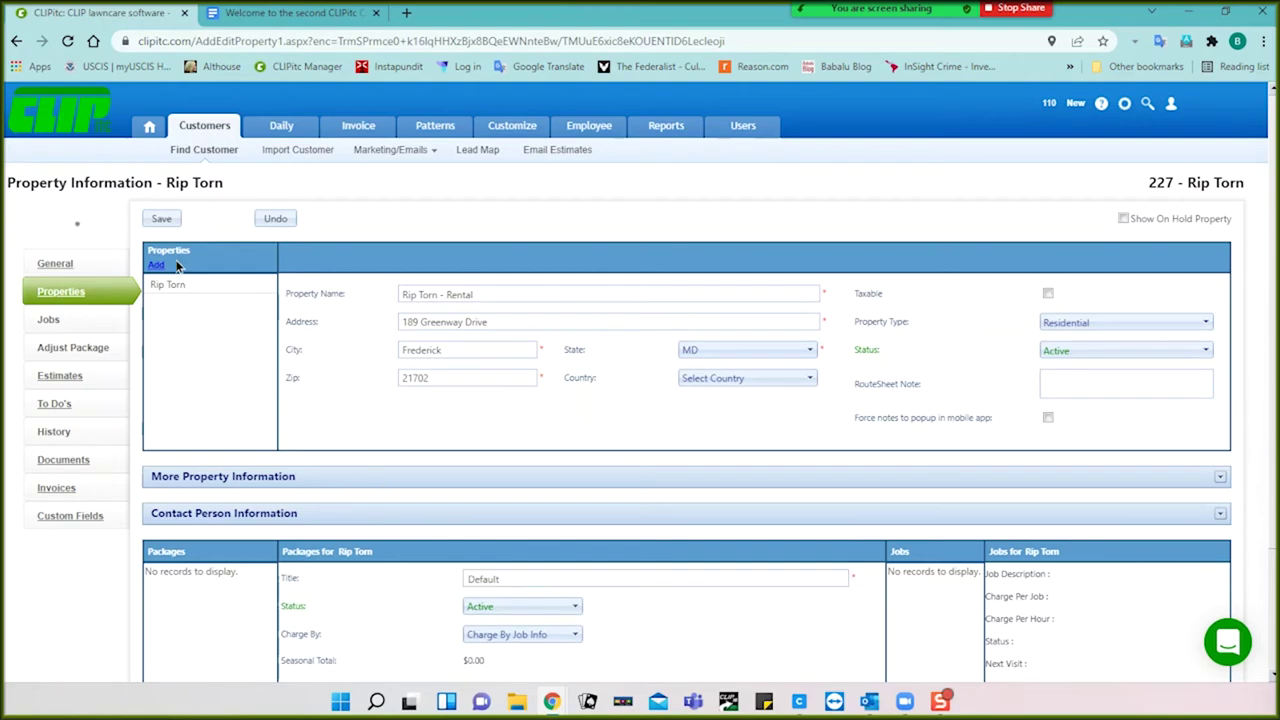
click(165, 218)
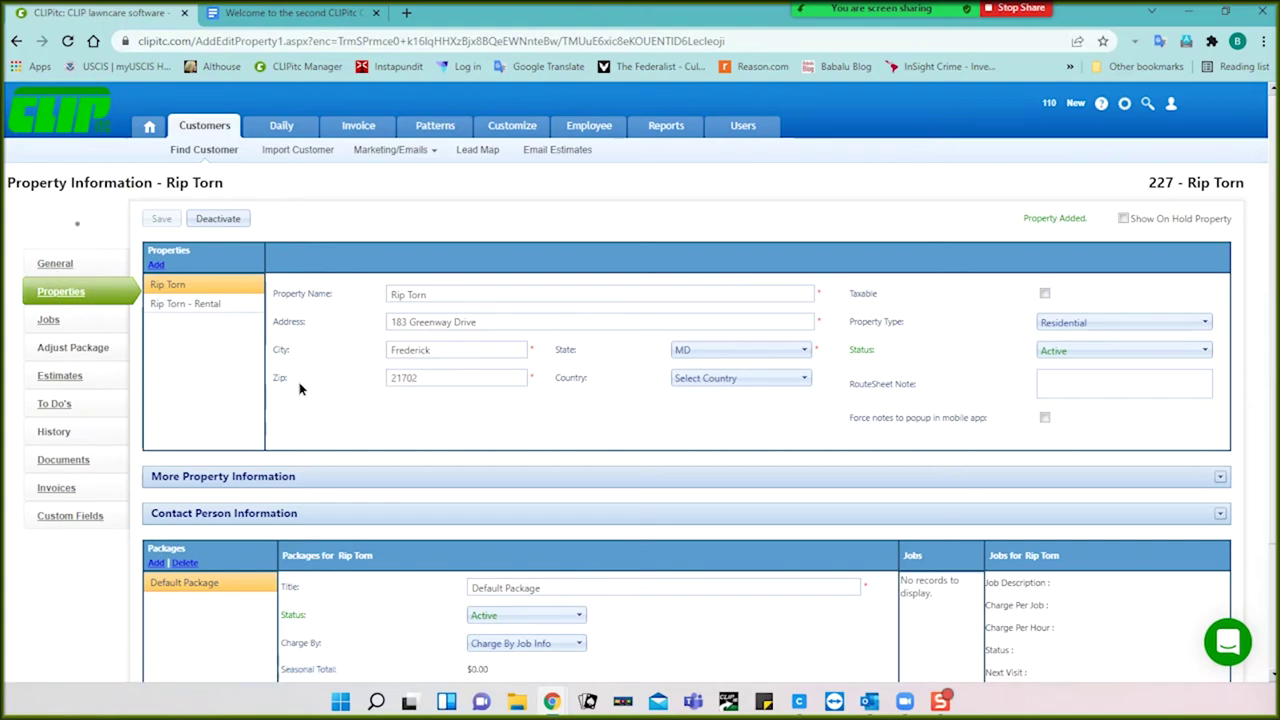
Add the Maintenance - pay per service pattern package to the first property
scroll(316, 612, down, 1)
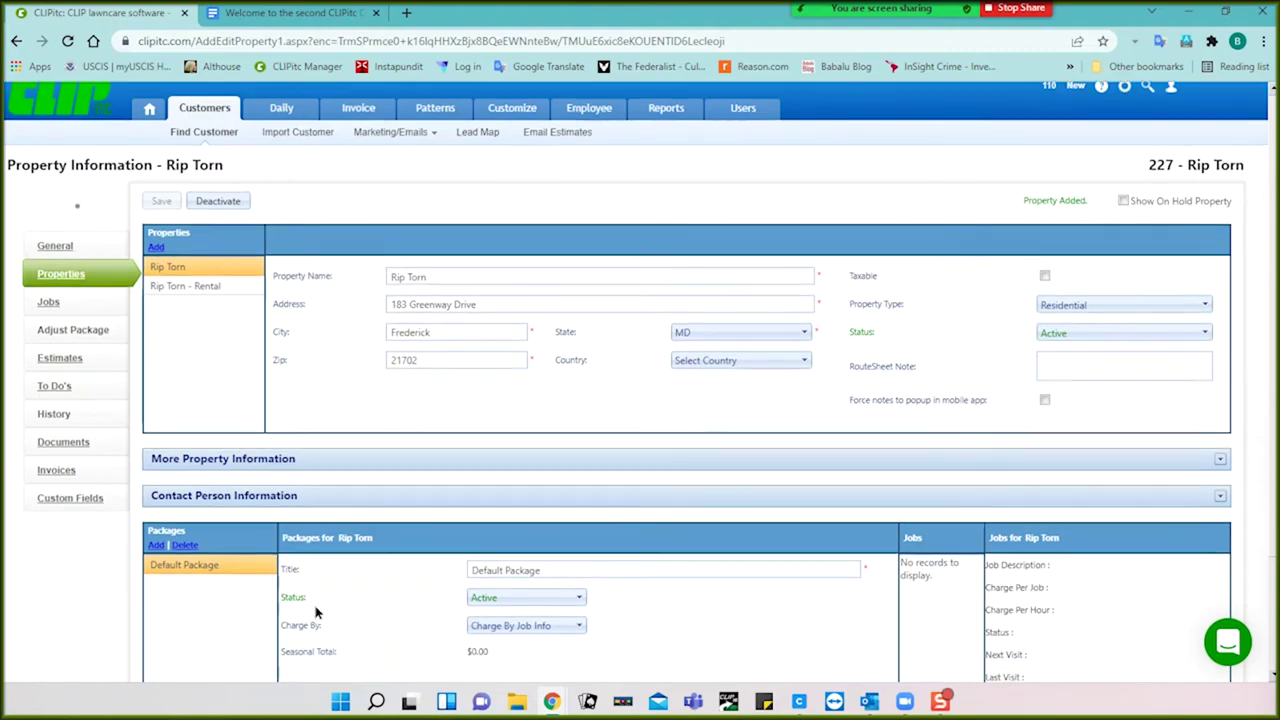
scroll(316, 612, down, 3)
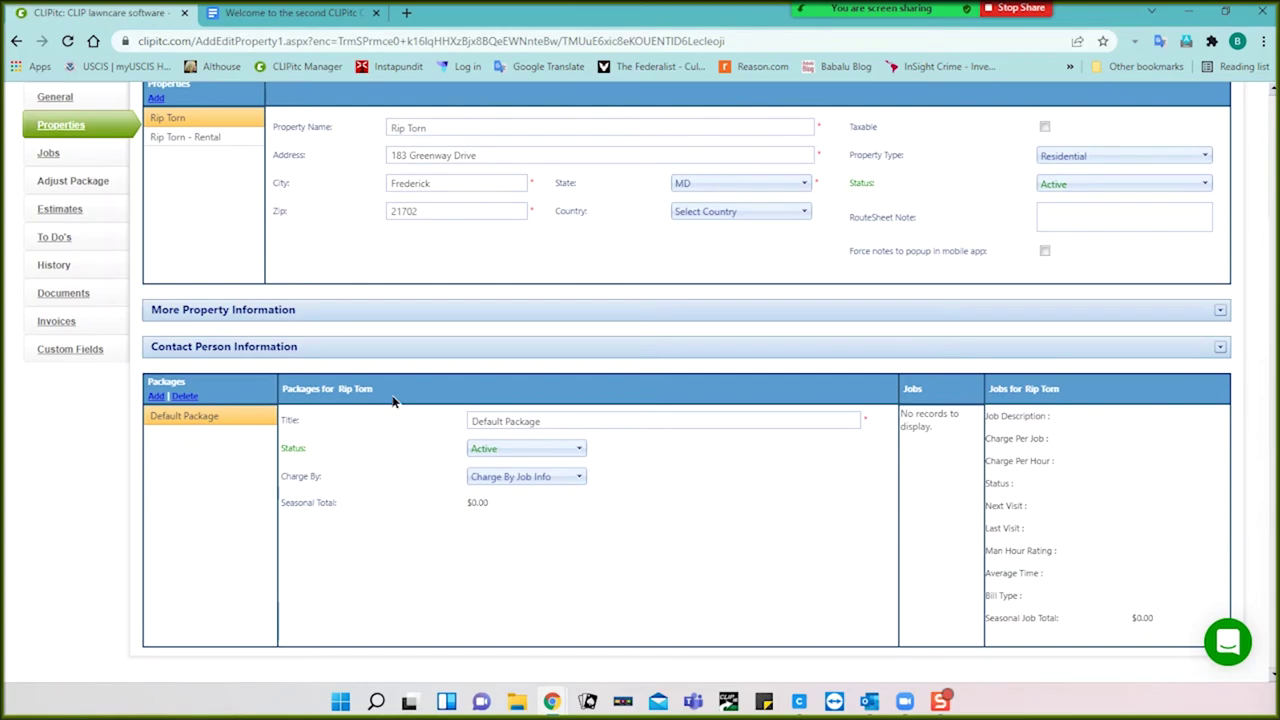
click(556, 421)
click(155, 396)
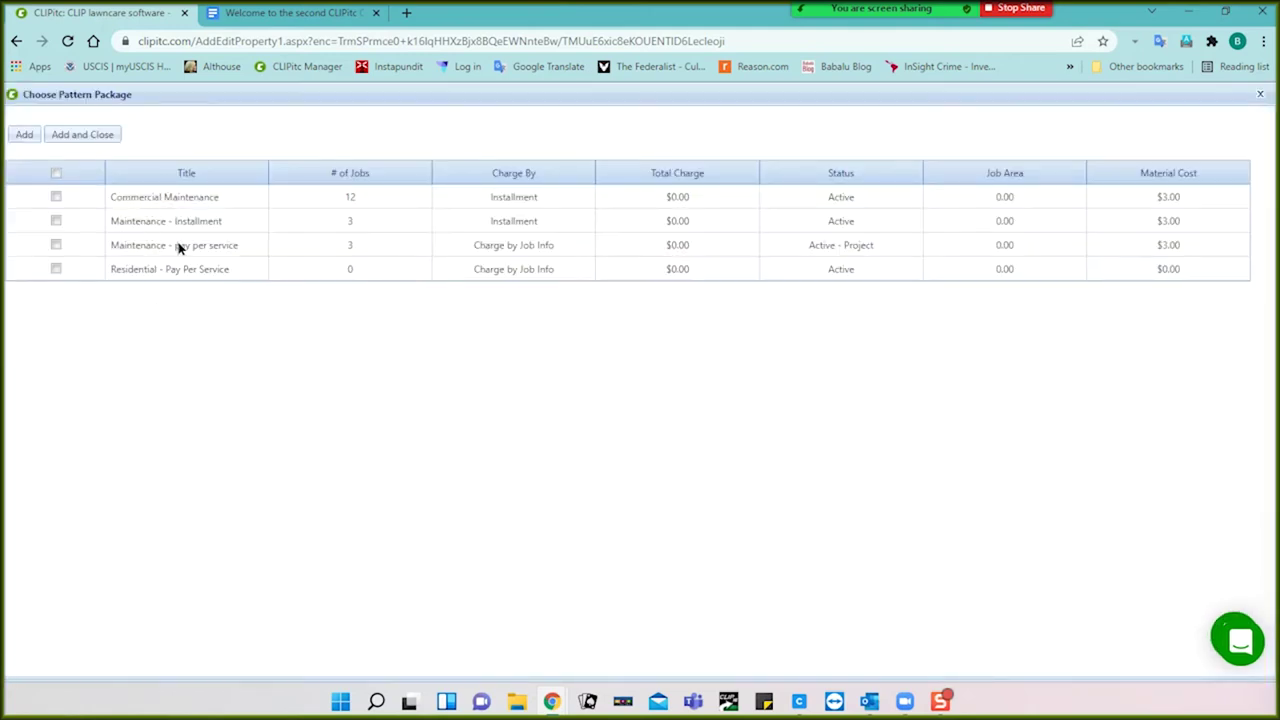
click(56, 245)
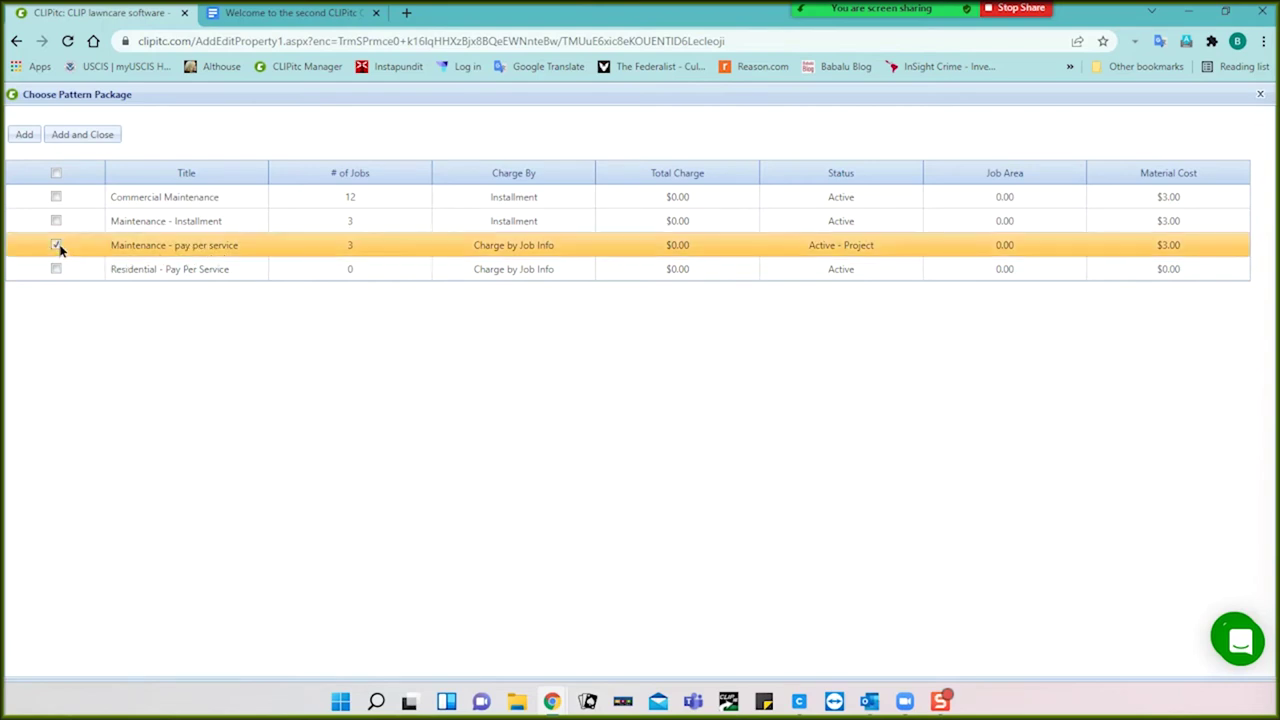
click(71, 138)
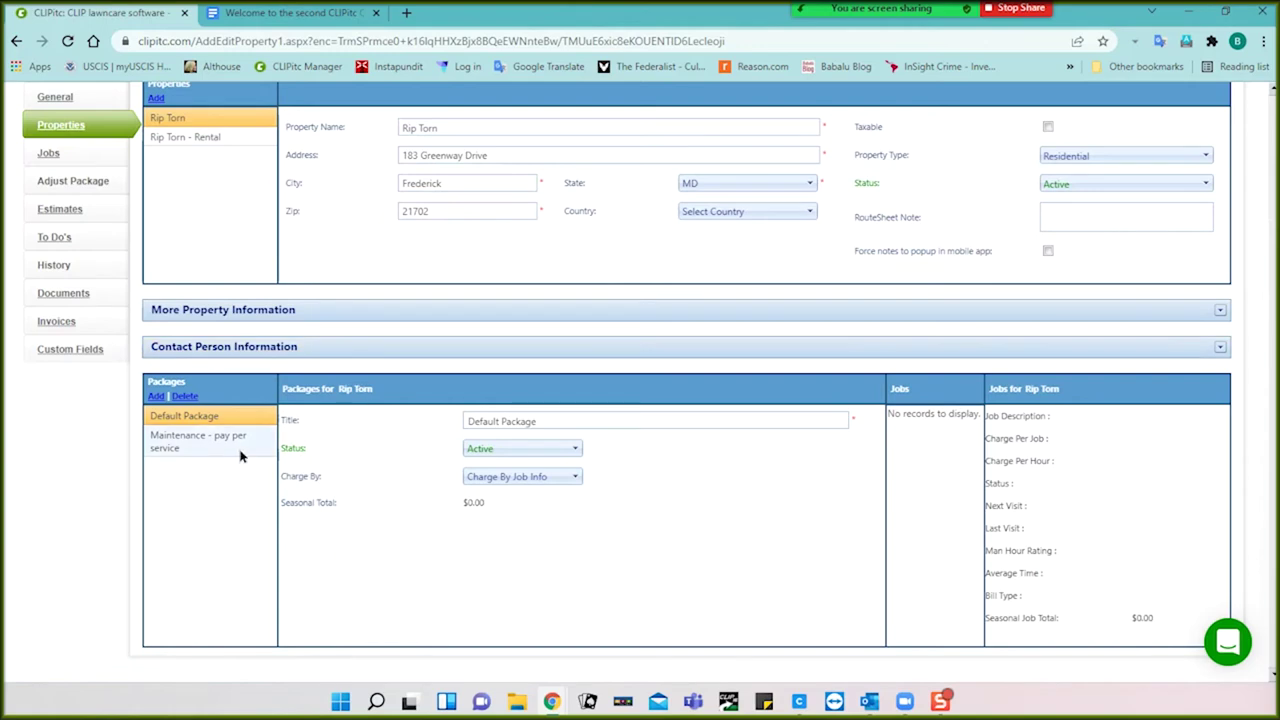
Review the new package's jobs, then select the Default Package and request its deletion
click(205, 452)
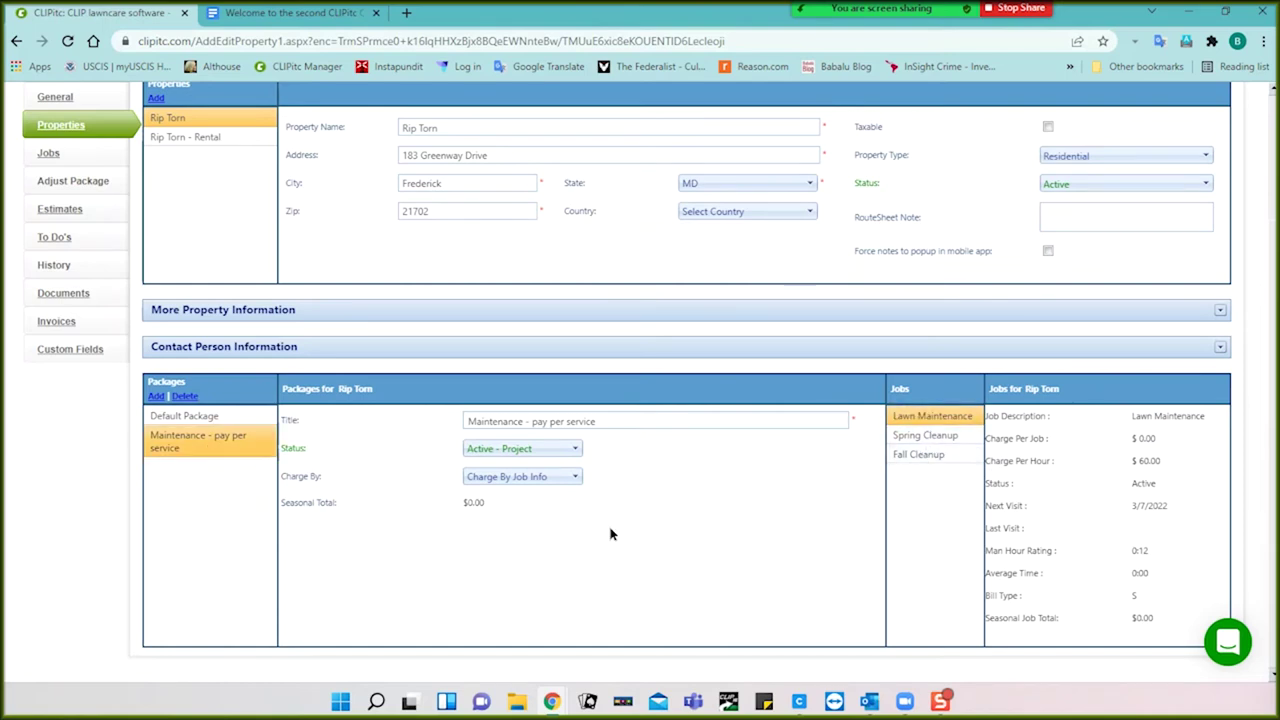
click(198, 420)
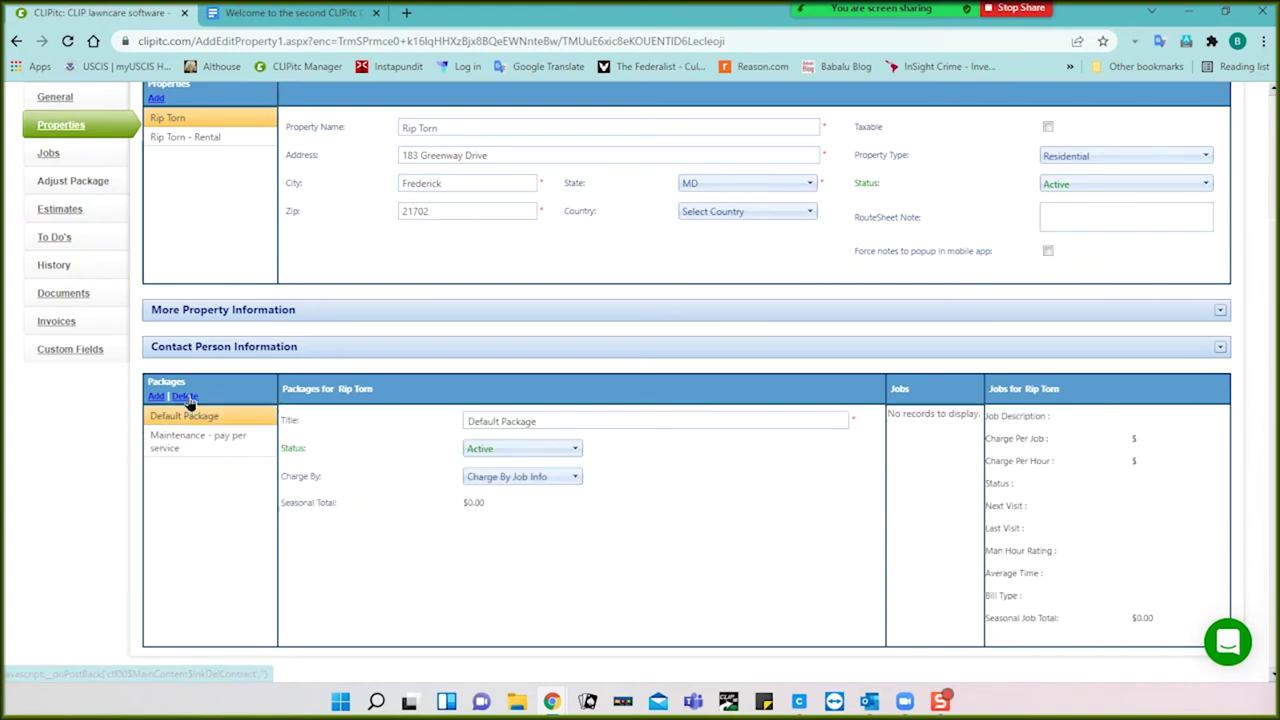
click(185, 396)
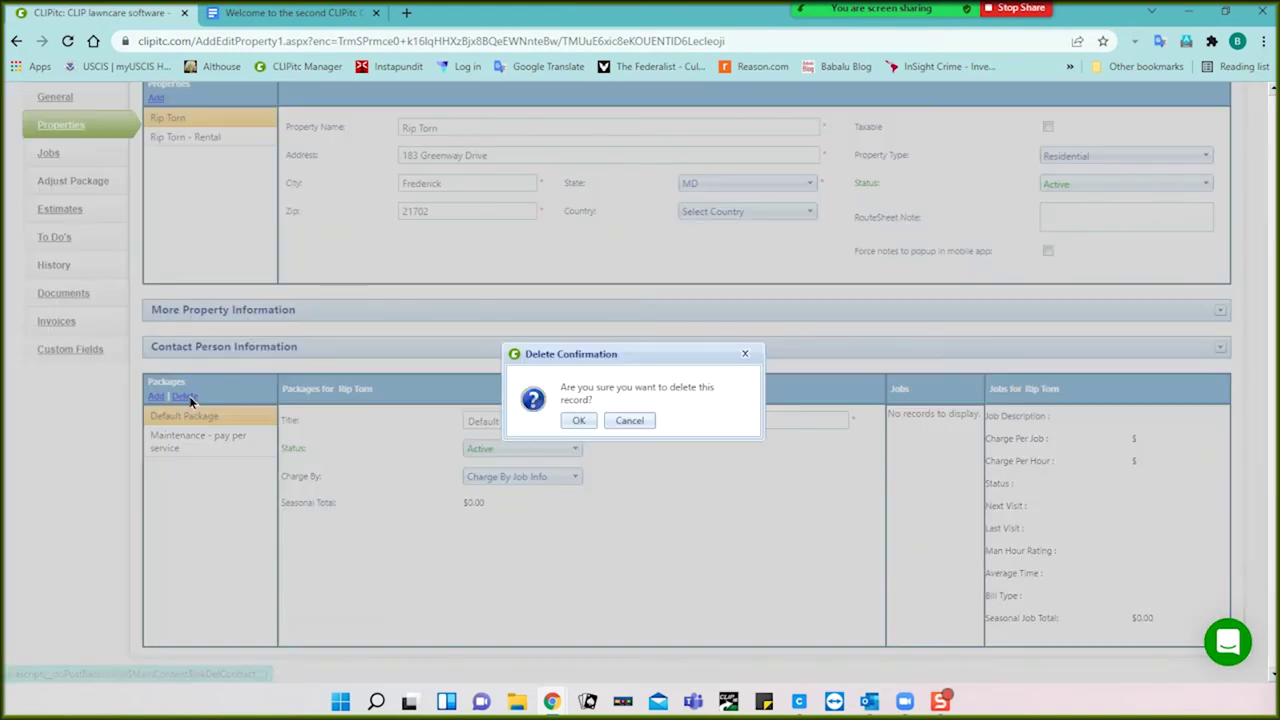
Confirm deleting the Default Package and return to the top of the page
click(580, 420)
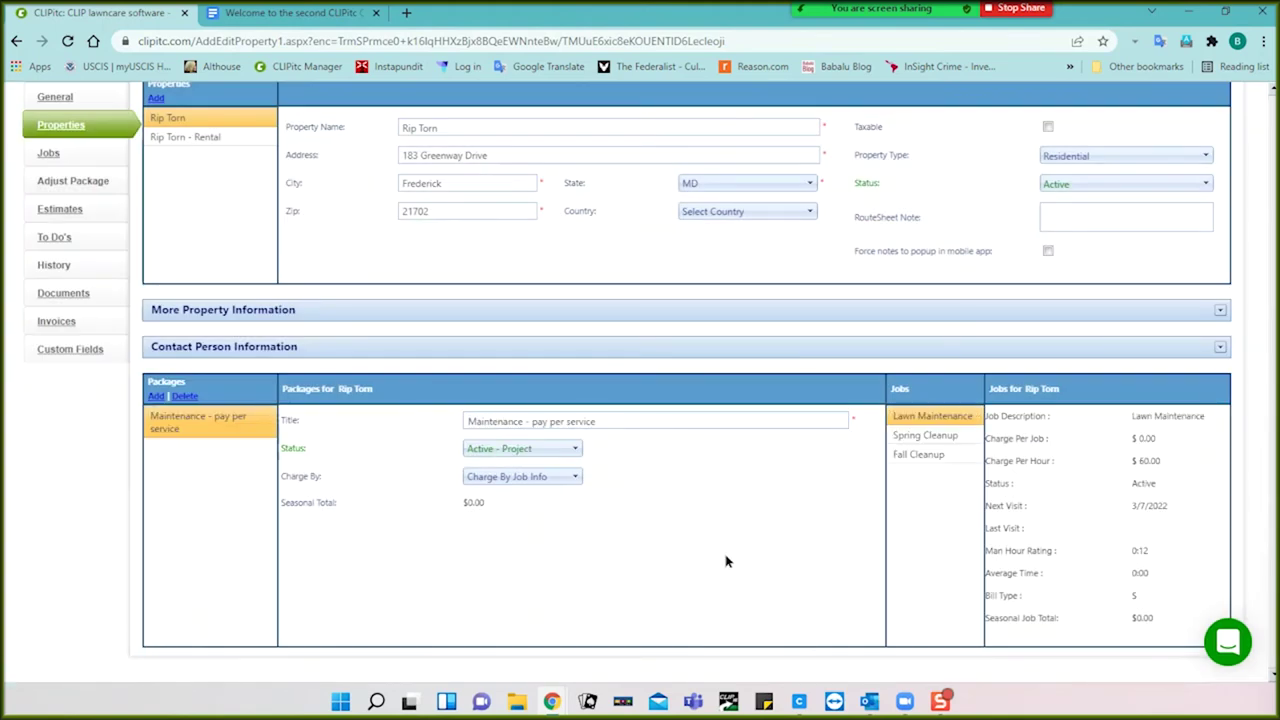
scroll(727, 561, up, 2)
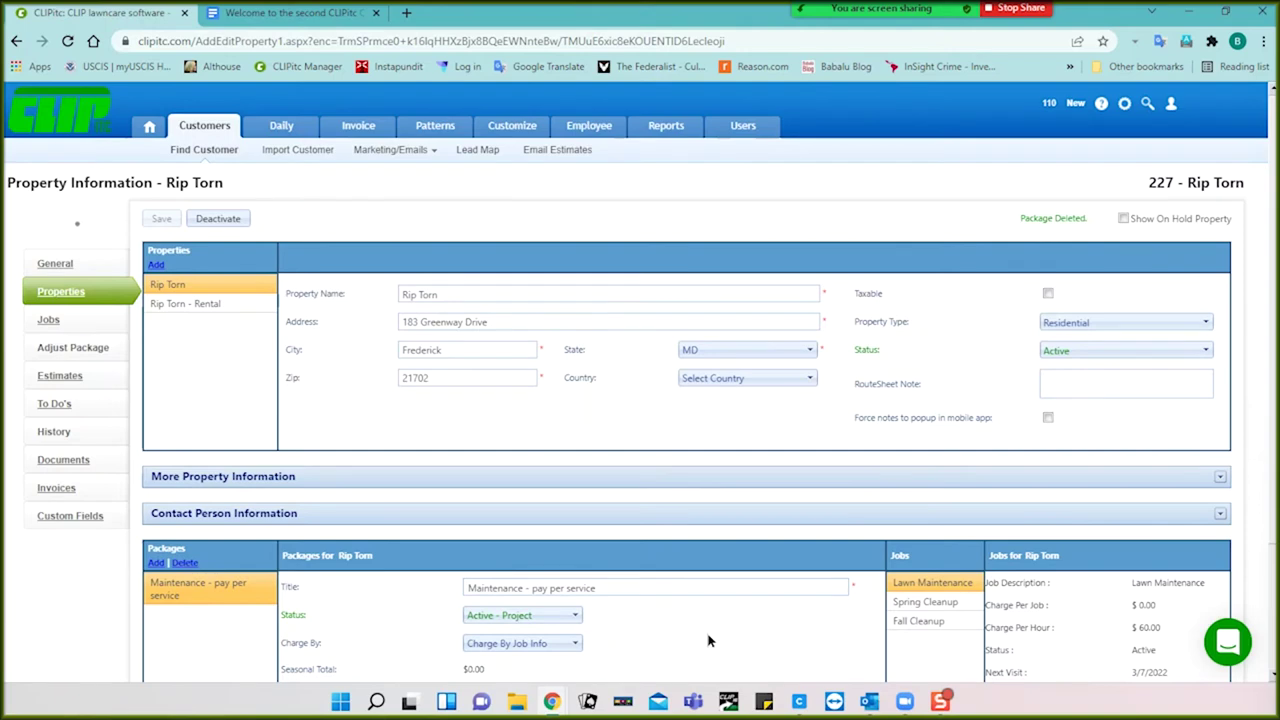
Make the Maintenance - pay per service package Active, save it, and open Rip Torn - Rental
scroll(708, 641, down, 3)
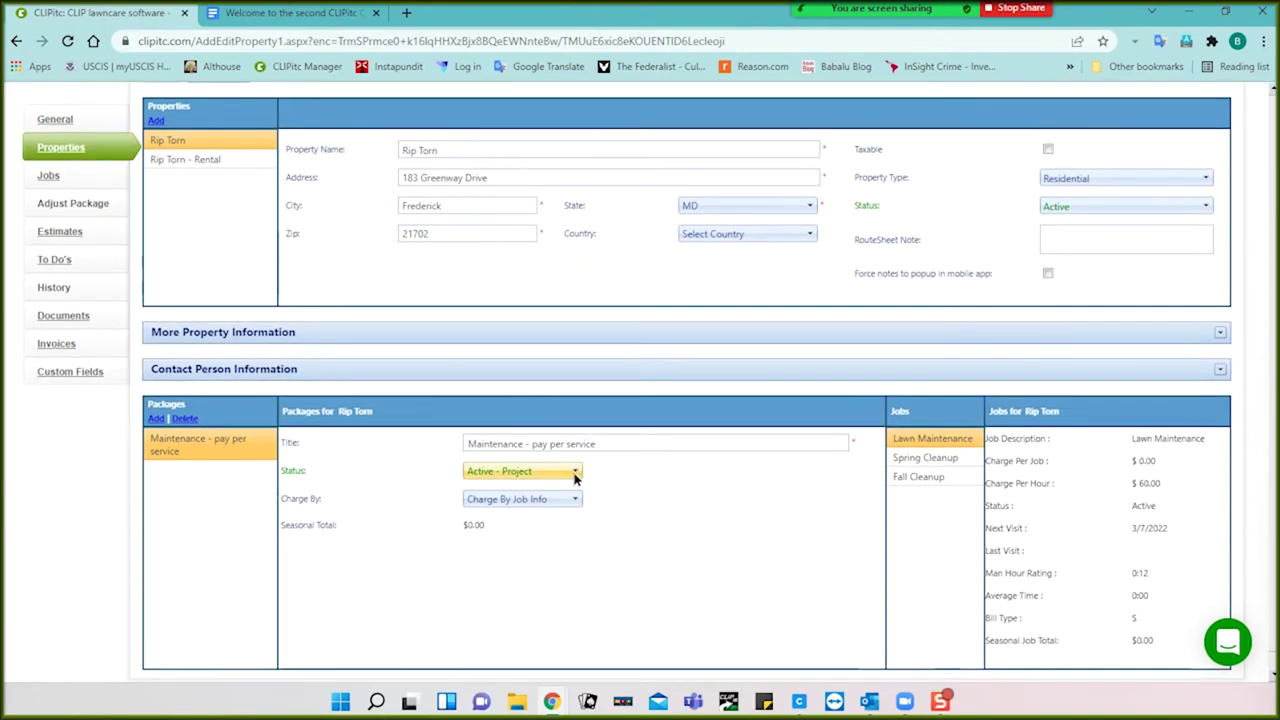
click(575, 474)
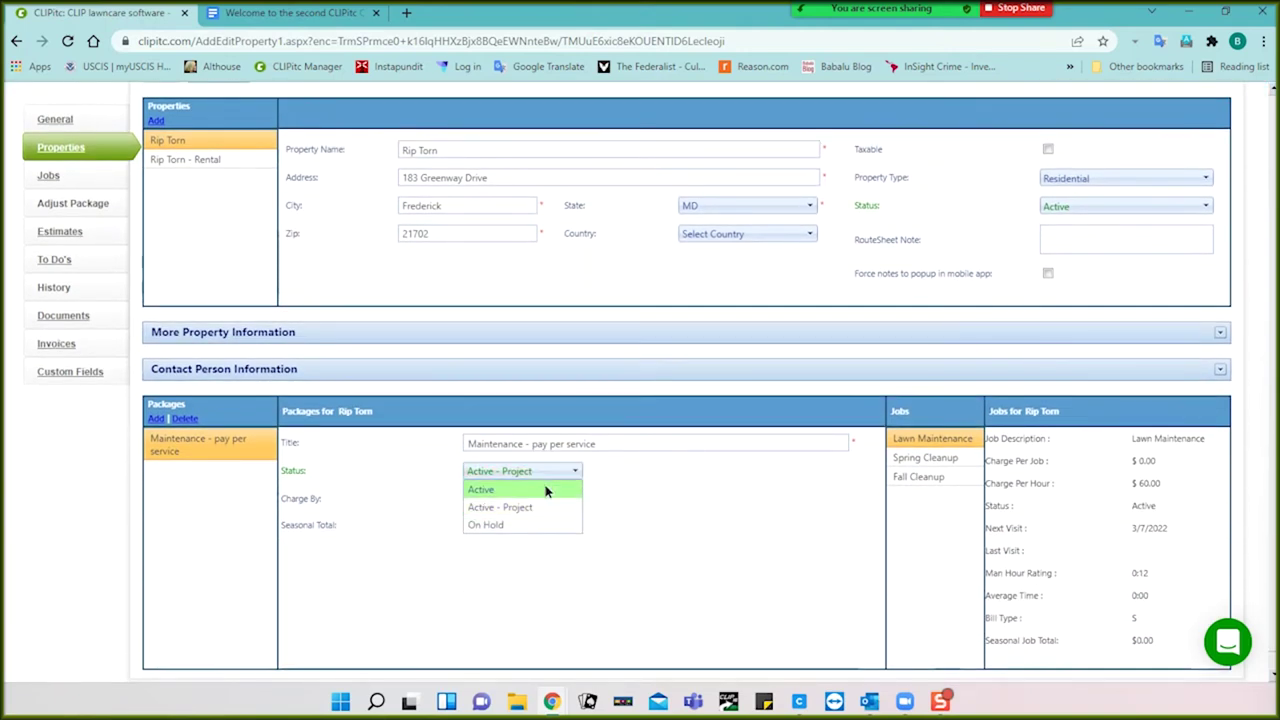
click(545, 490)
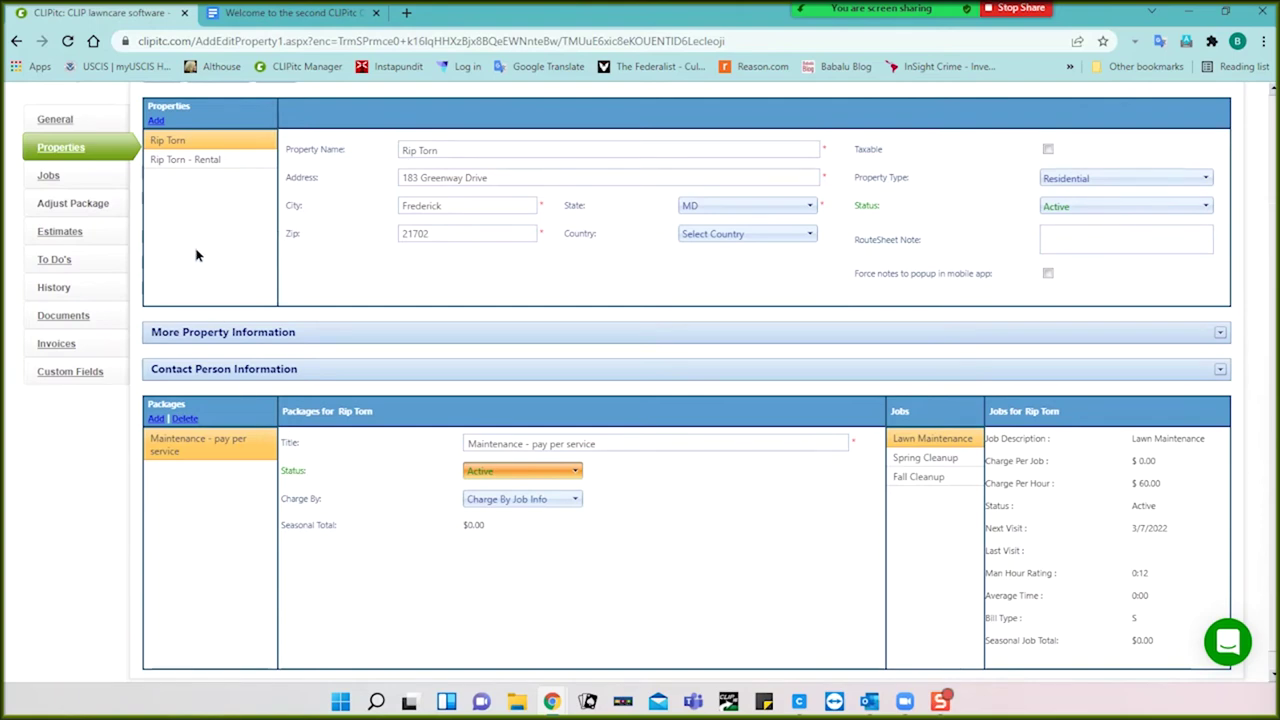
scroll(196, 255, up, 2)
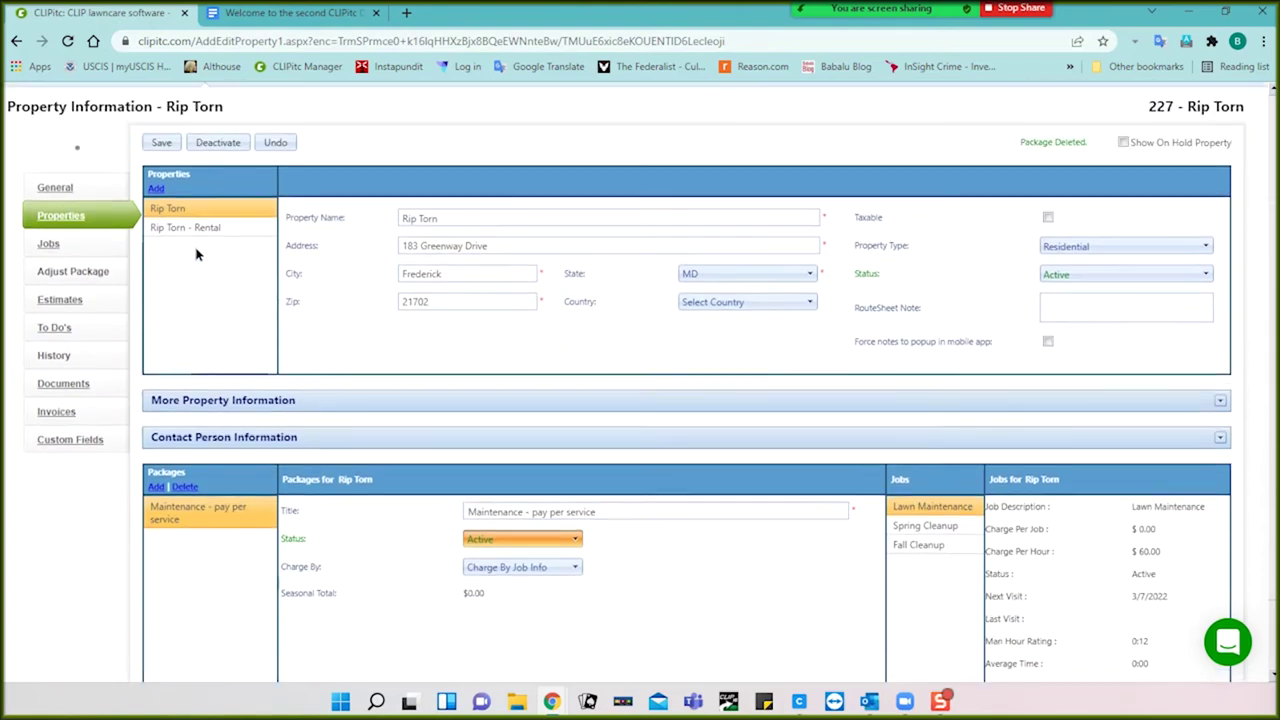
click(164, 144)
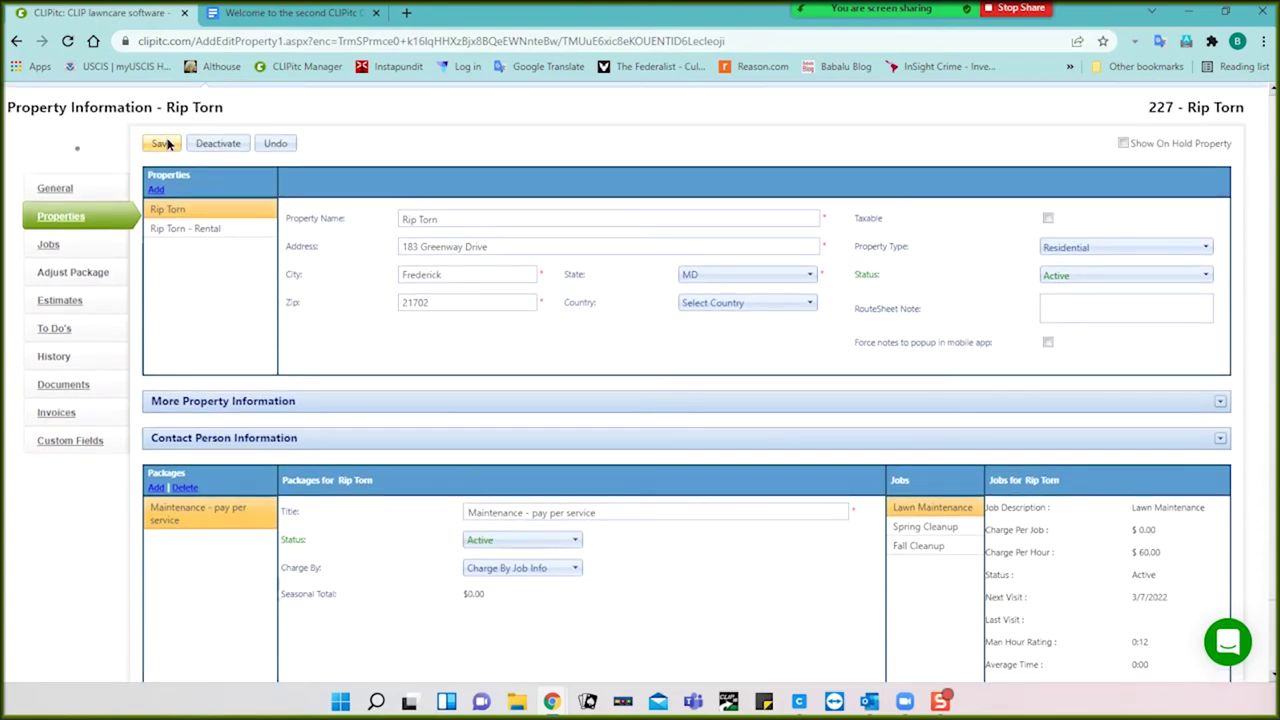
click(188, 230)
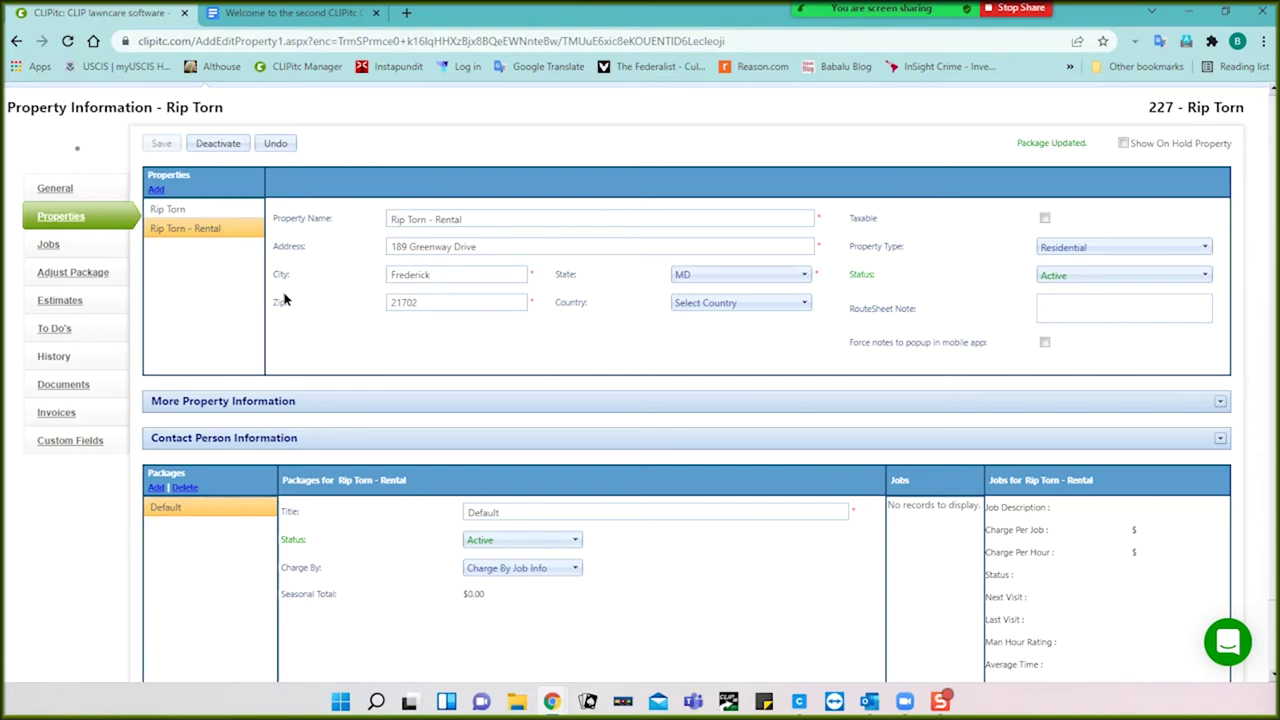
Add a Weekly Mowing job to the Rip Torn - Rental property's Default package
click(48, 246)
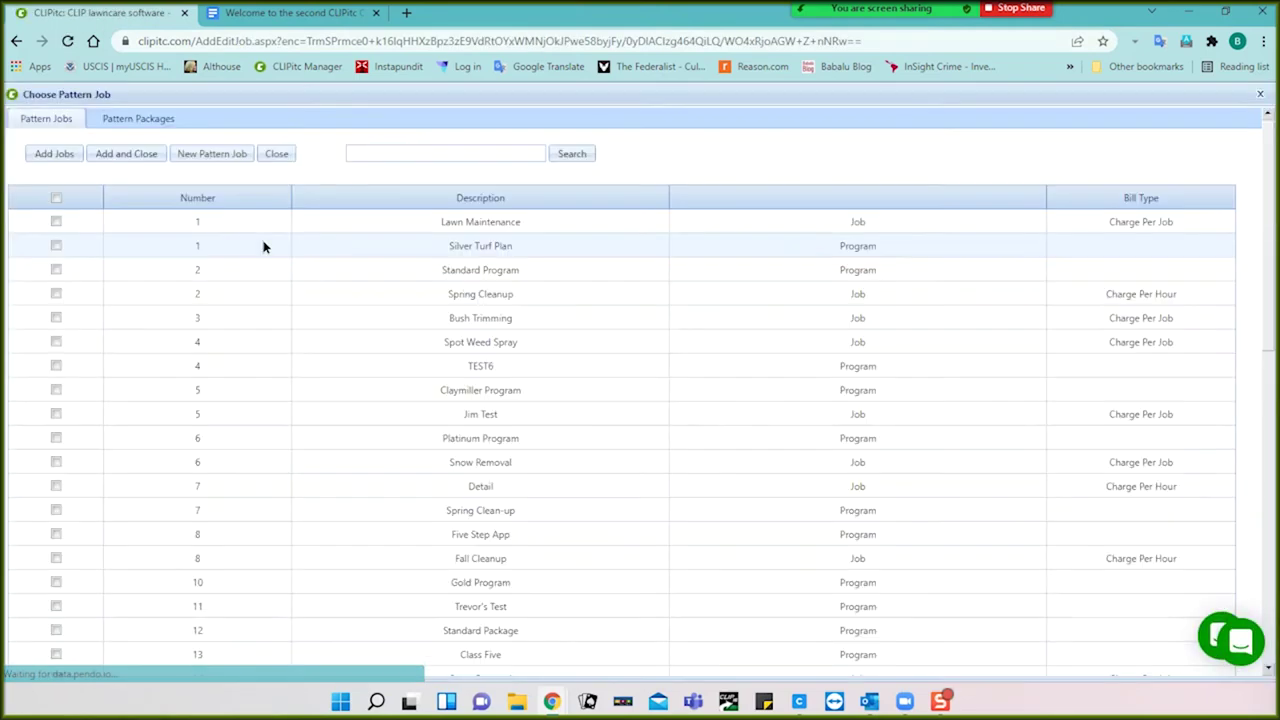
click(273, 154)
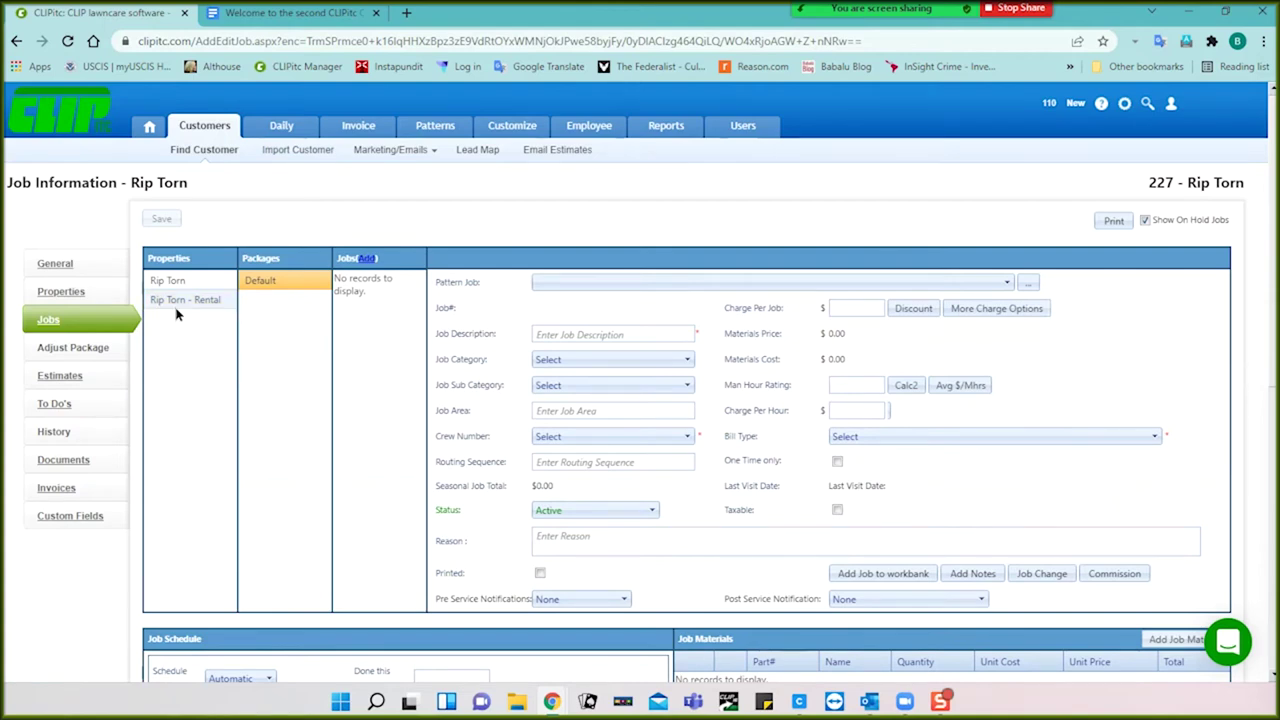
click(270, 285)
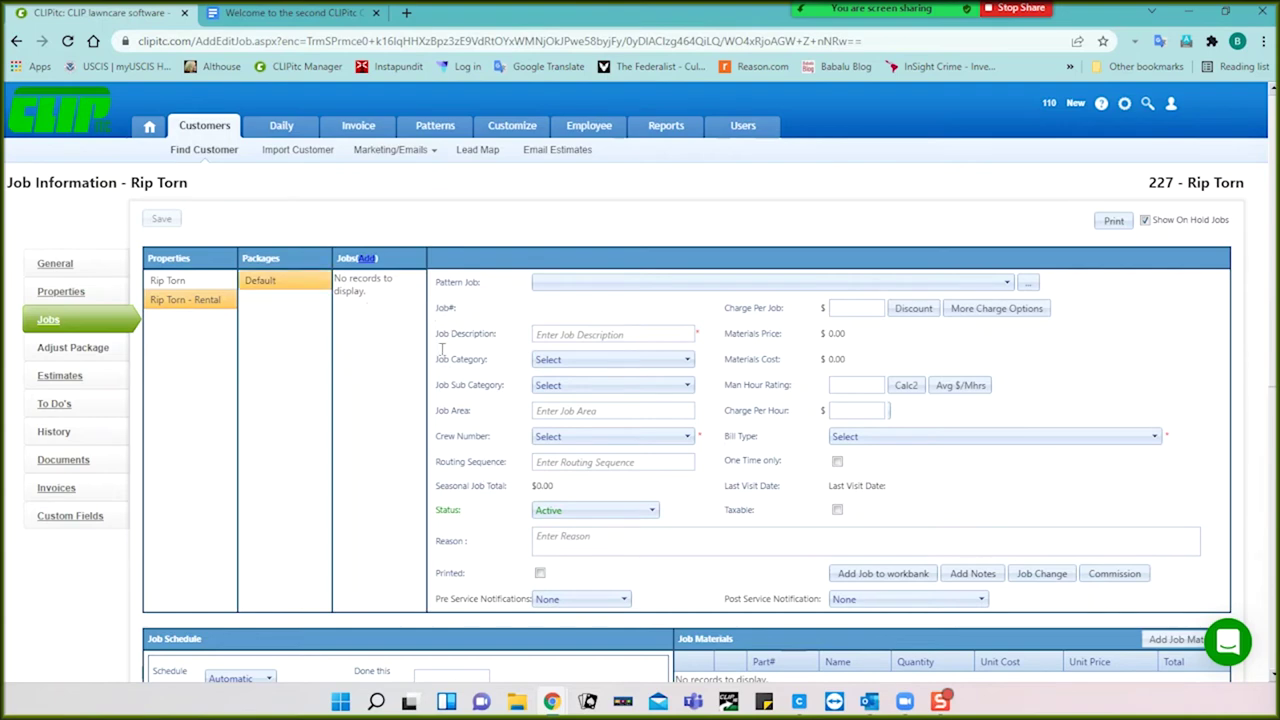
click(367, 260)
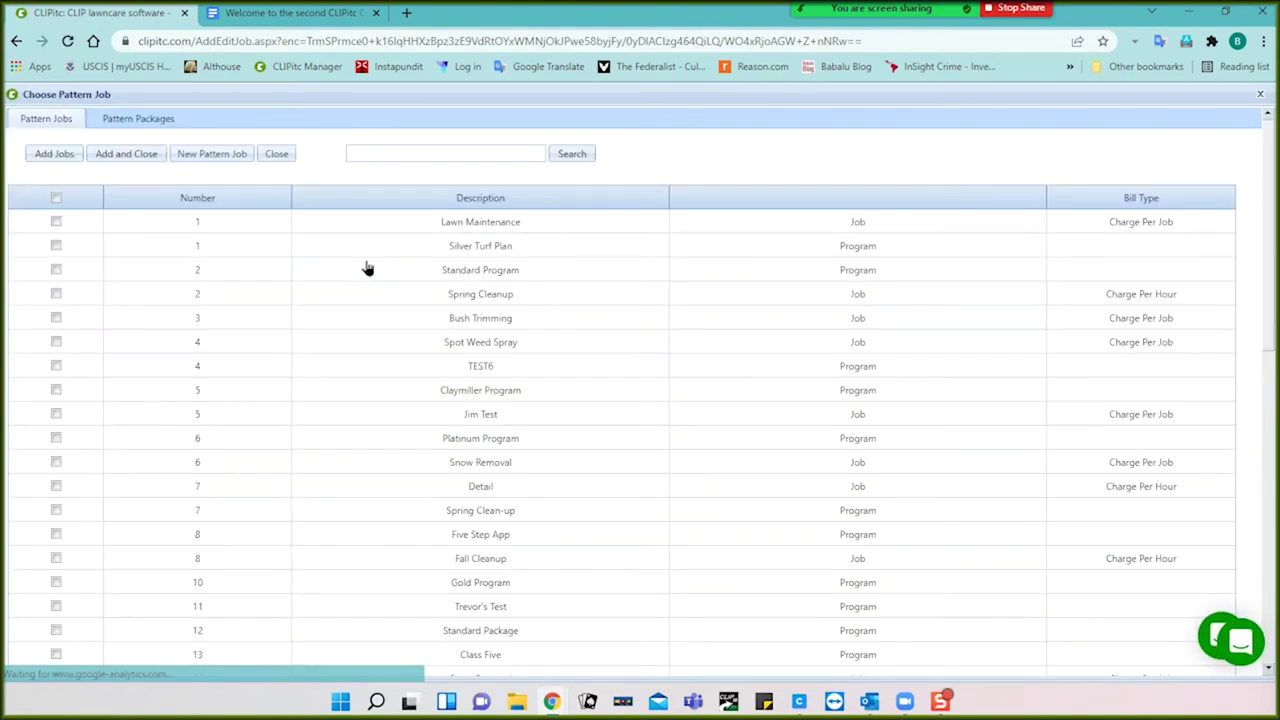
scroll(360, 331, down, 10)
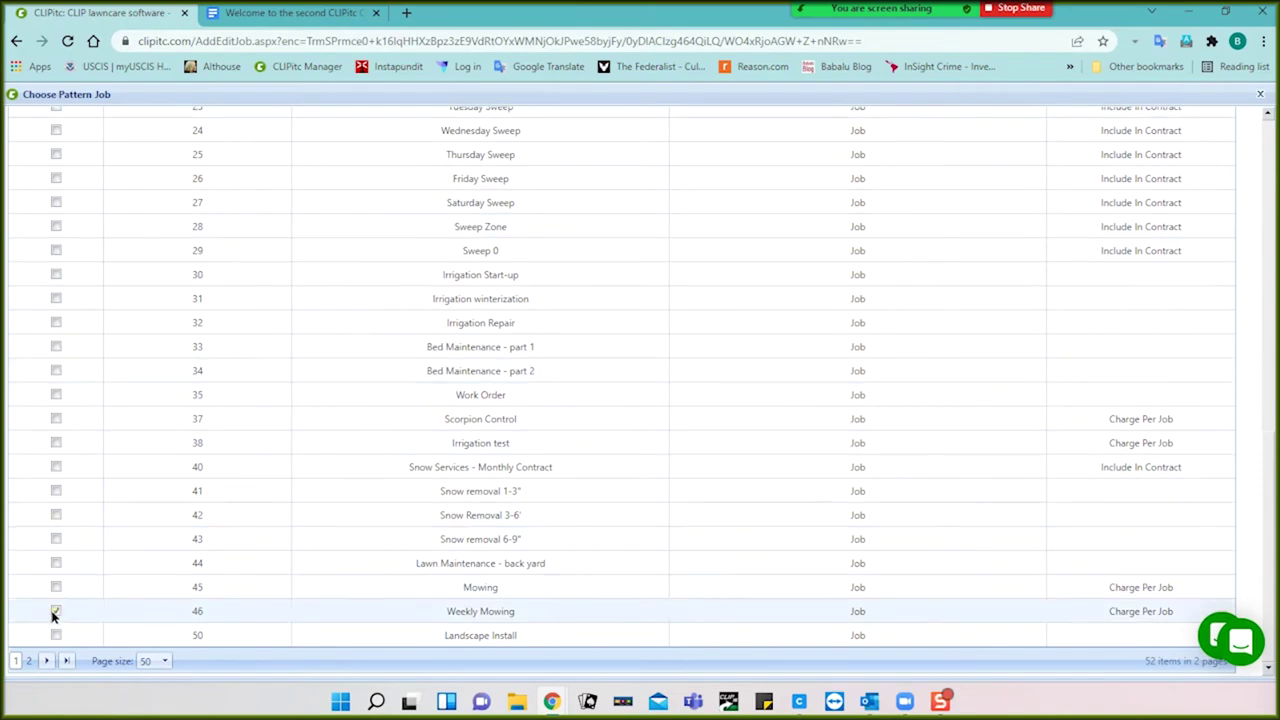
scroll(291, 517, up, 10)
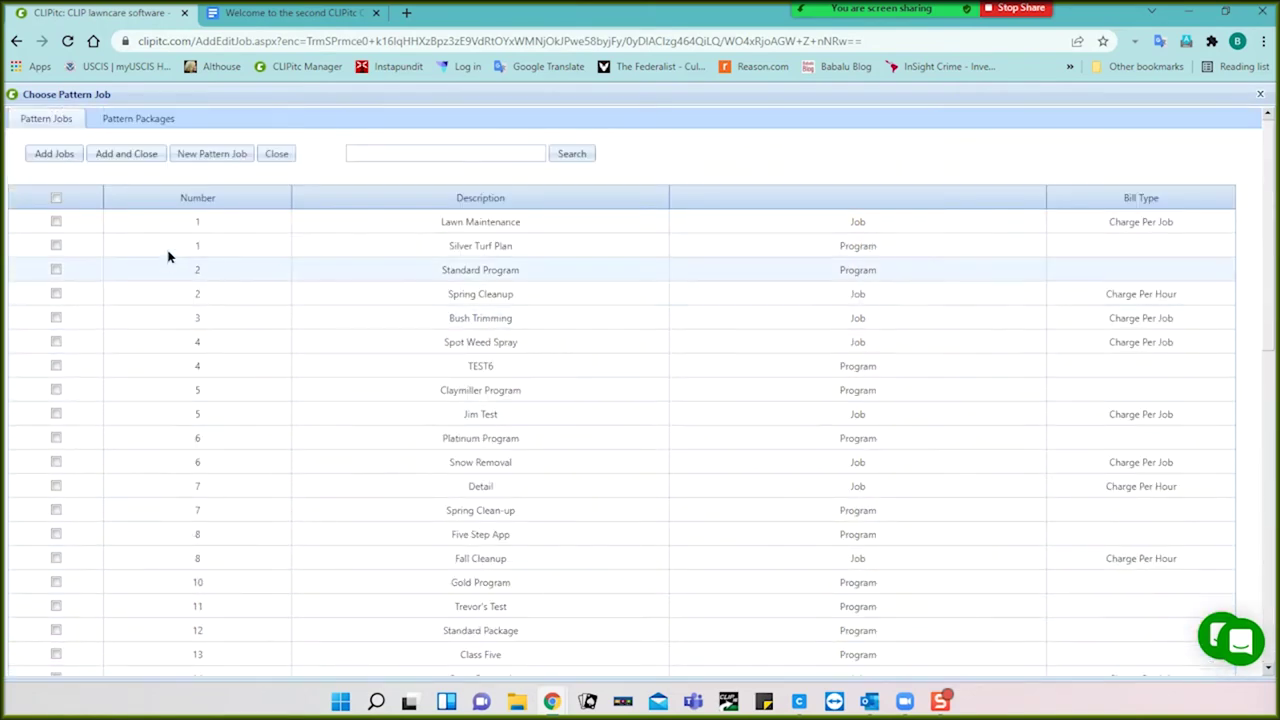
click(127, 157)
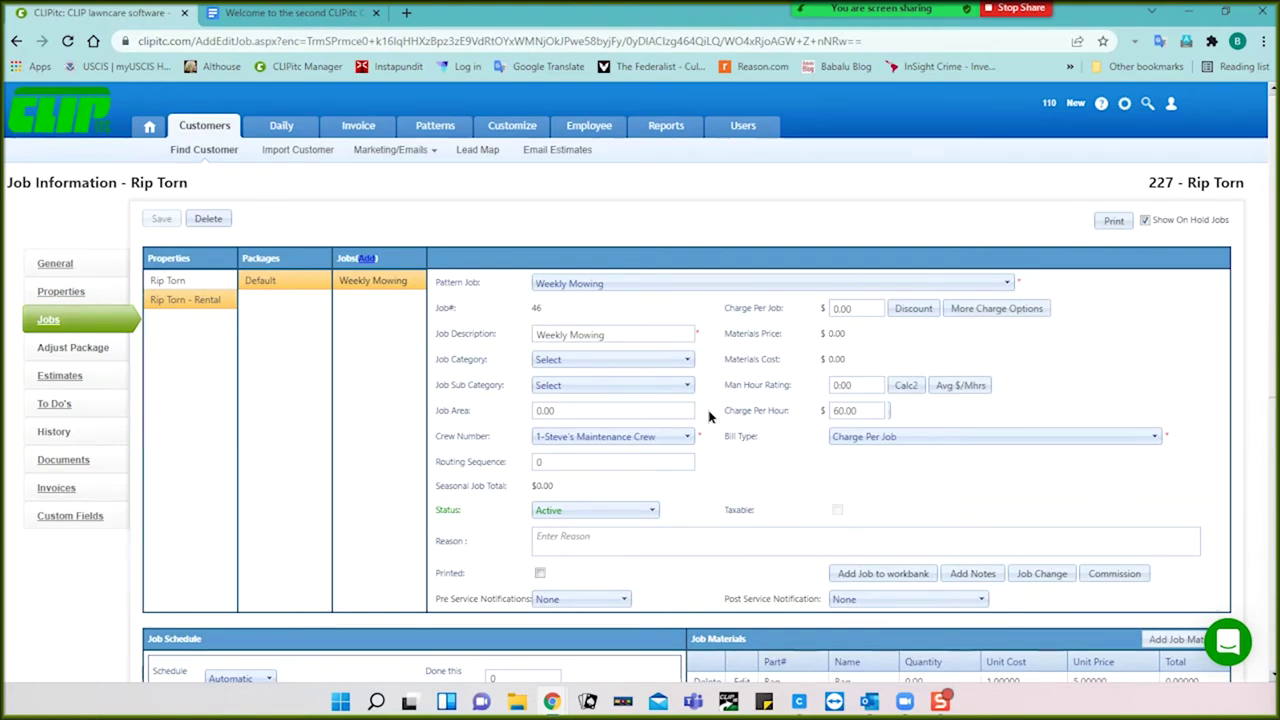
Schedule Weekly Mowing on Tuesdays, next visit 3/22/2022, with a 55.00 charge per job
scroll(723, 468, down, 2)
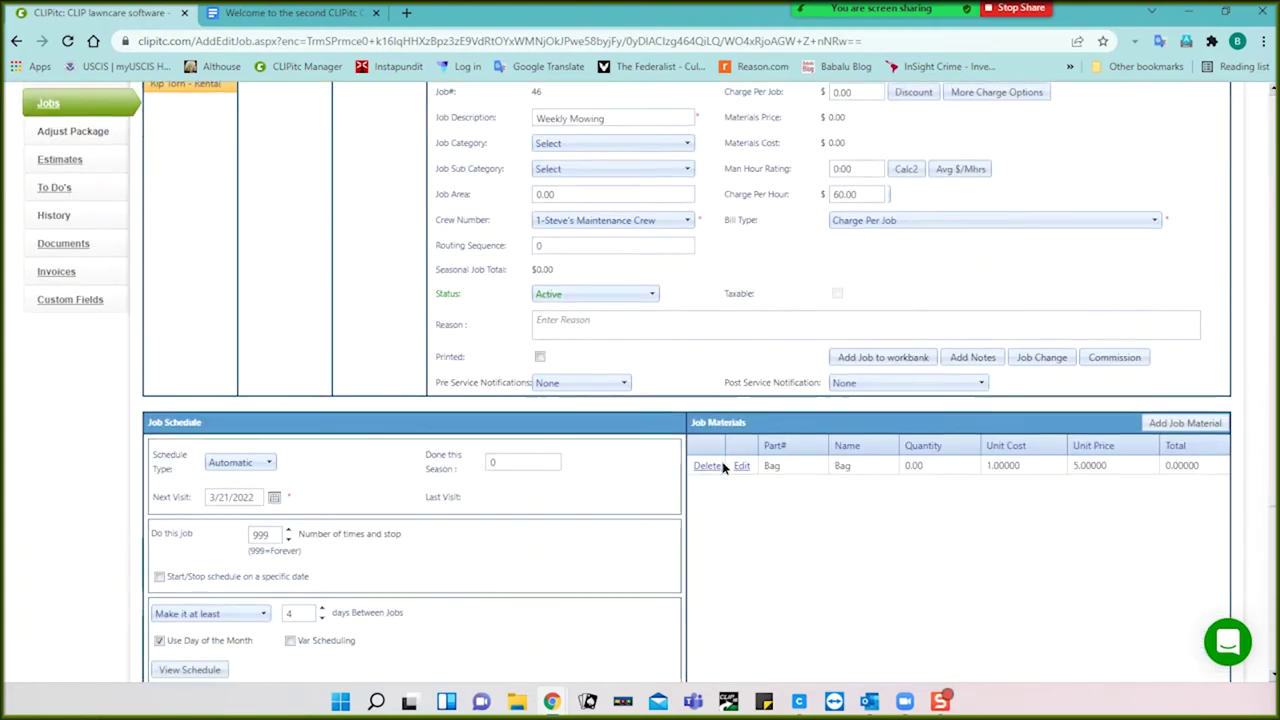
scroll(723, 468, down, 2)
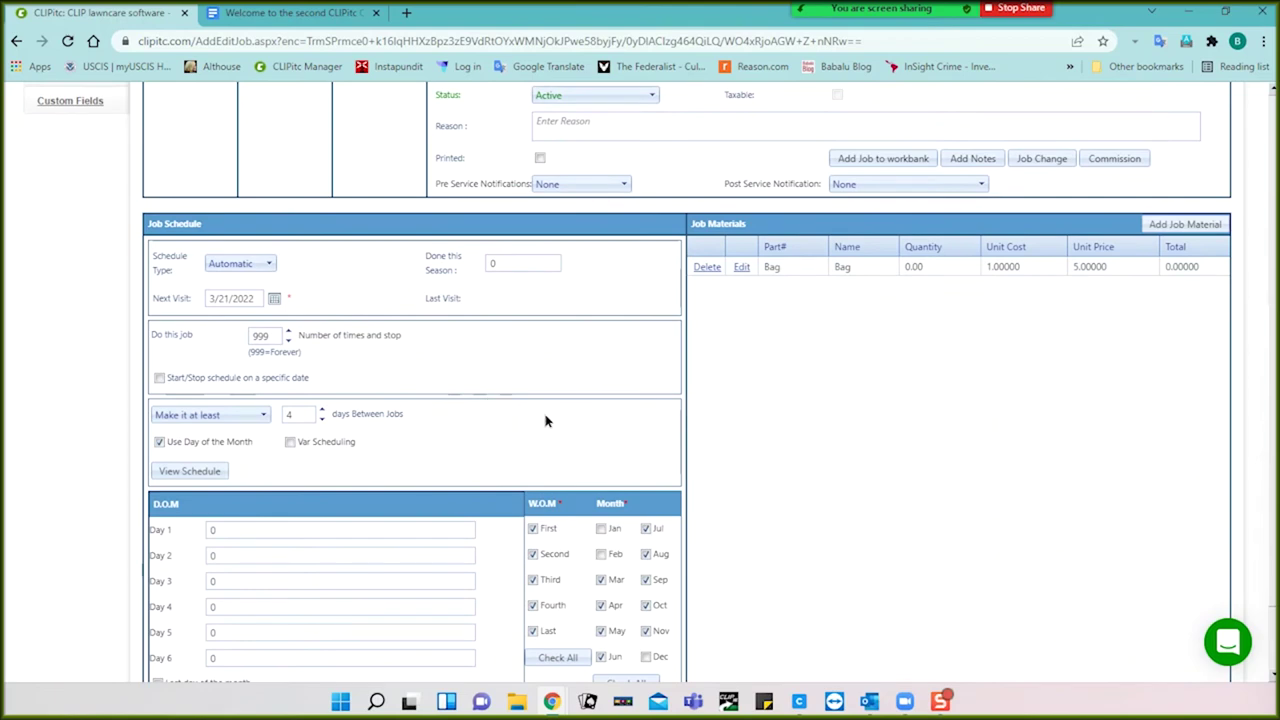
scroll(545, 421, down, 1)
click(159, 366)
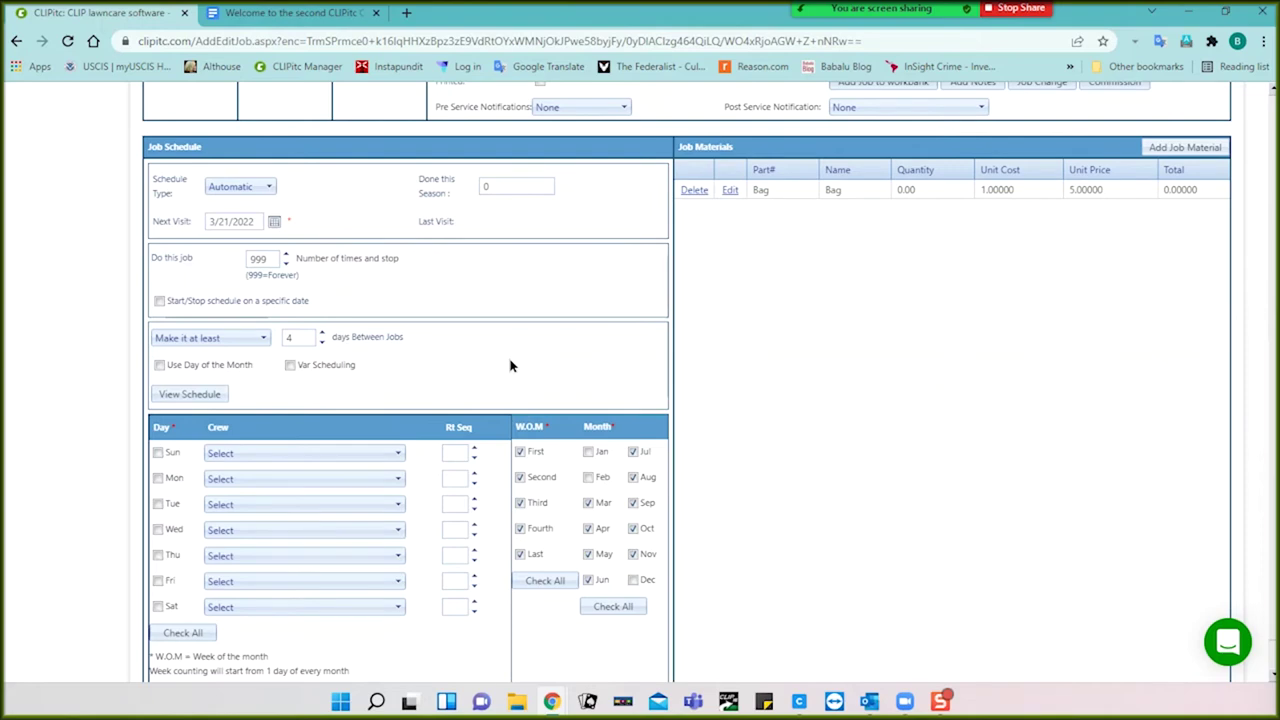
click(157, 505)
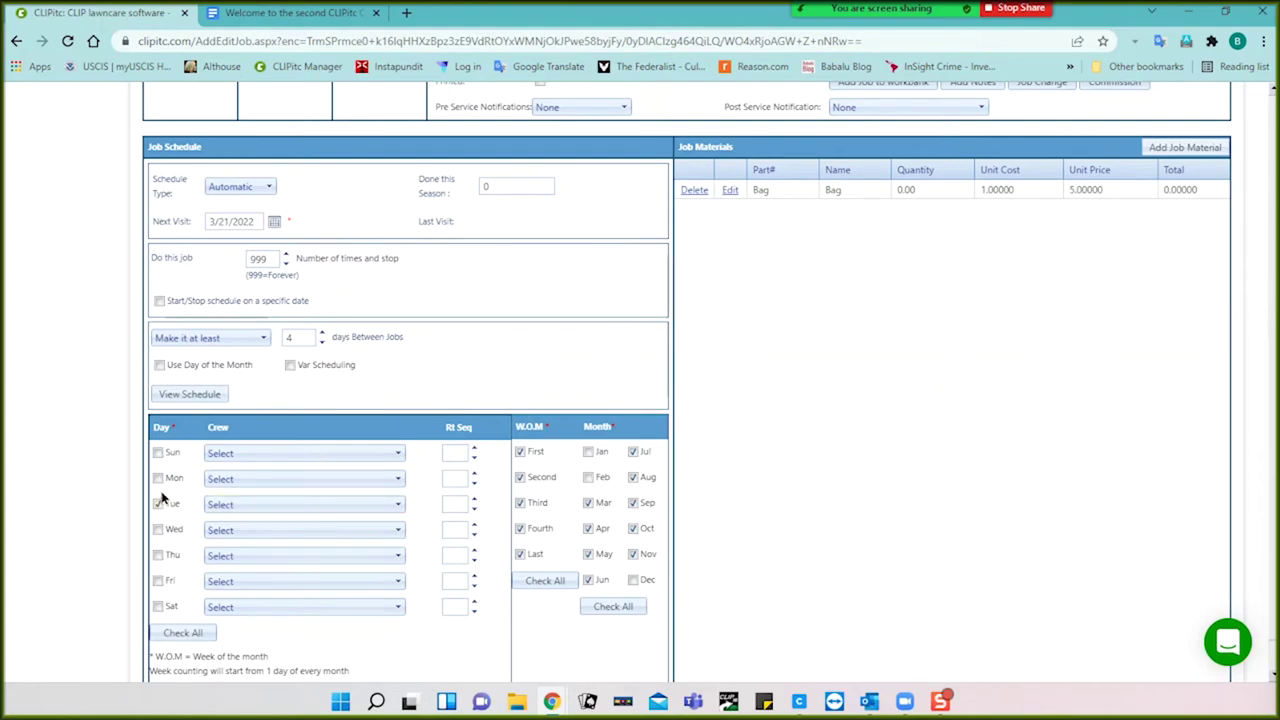
click(275, 224)
click(149, 340)
scroll(548, 292, up, 5)
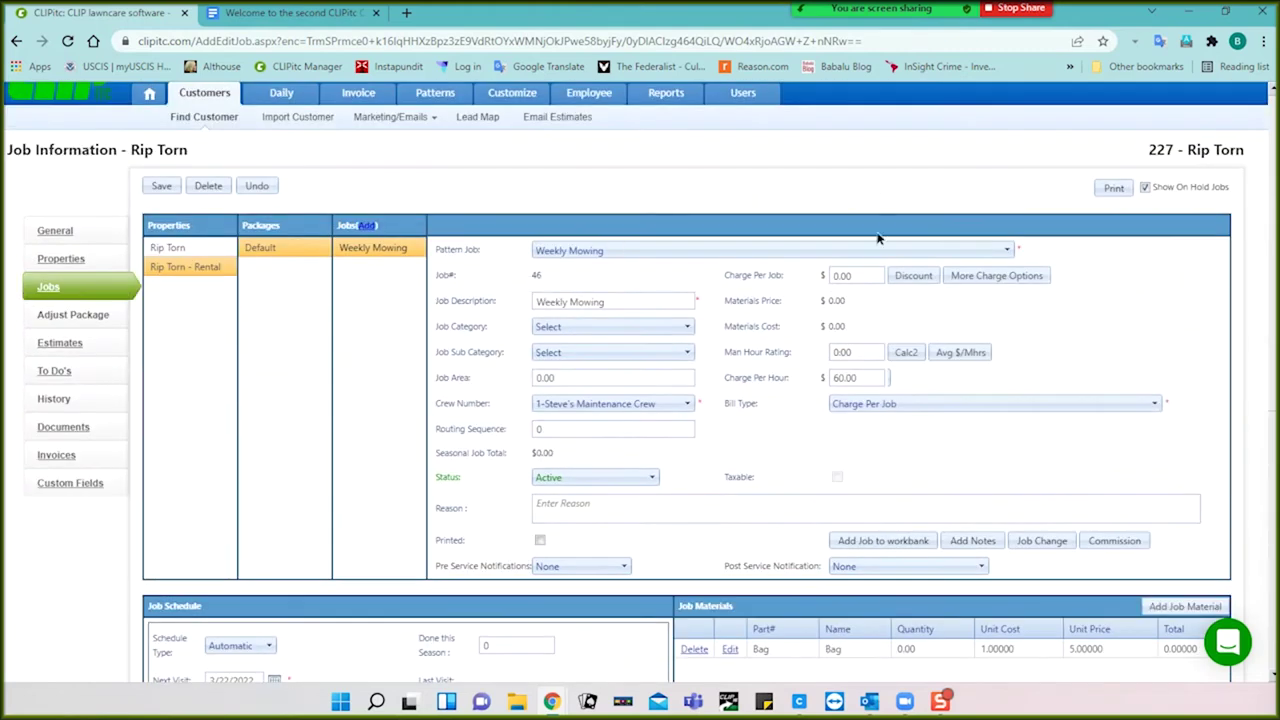
click(870, 275)
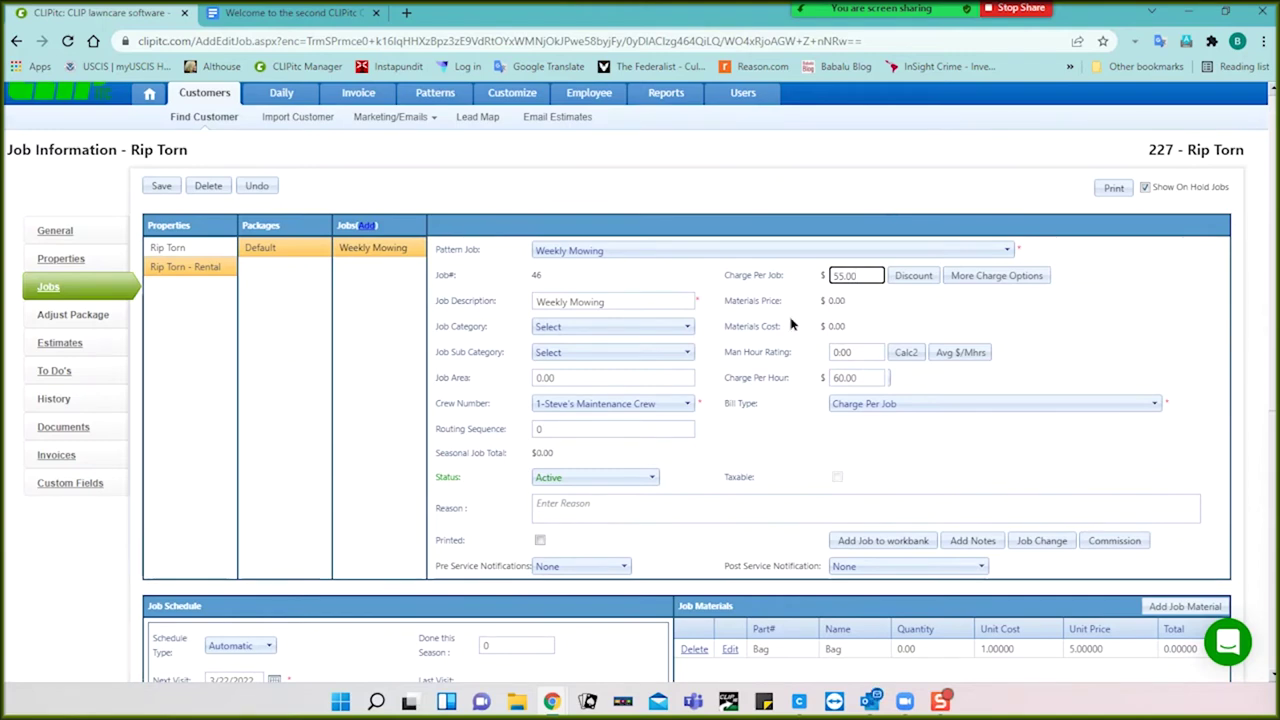
Assign crew 2-Dave's Maintenance and apply a 0:55 man-hour rating from a $60 hourly goal
click(663, 405)
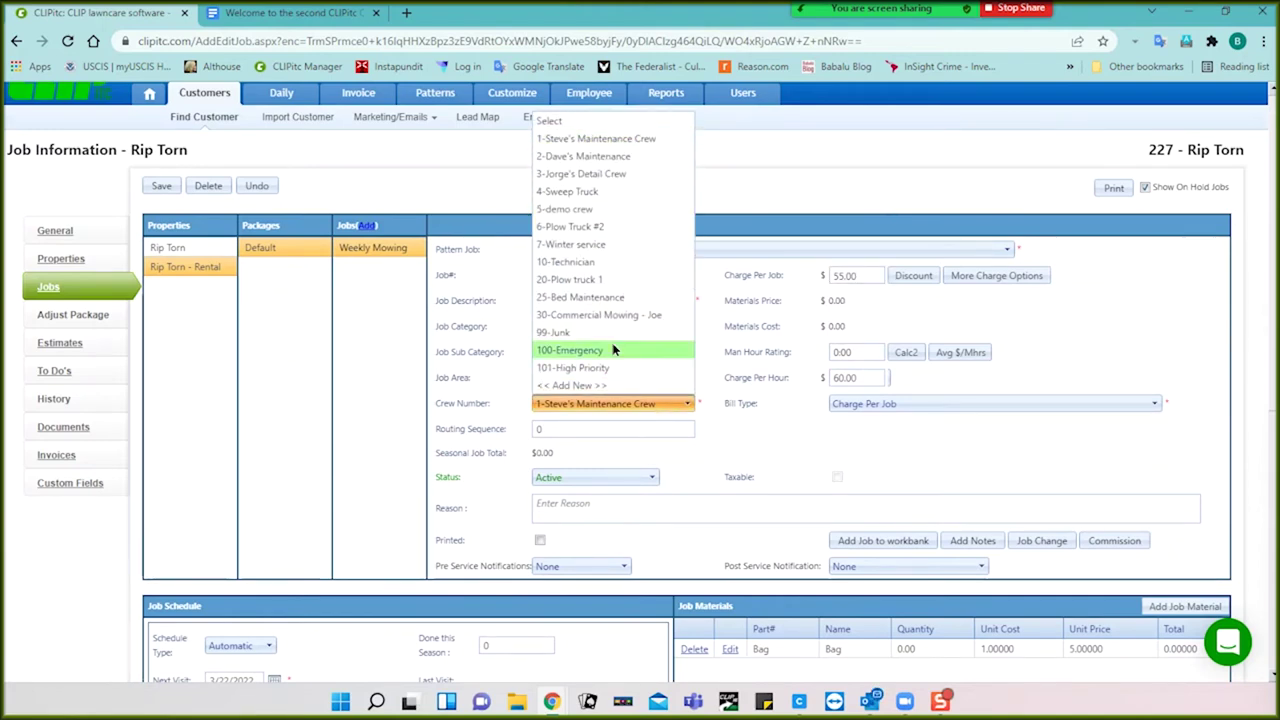
click(583, 156)
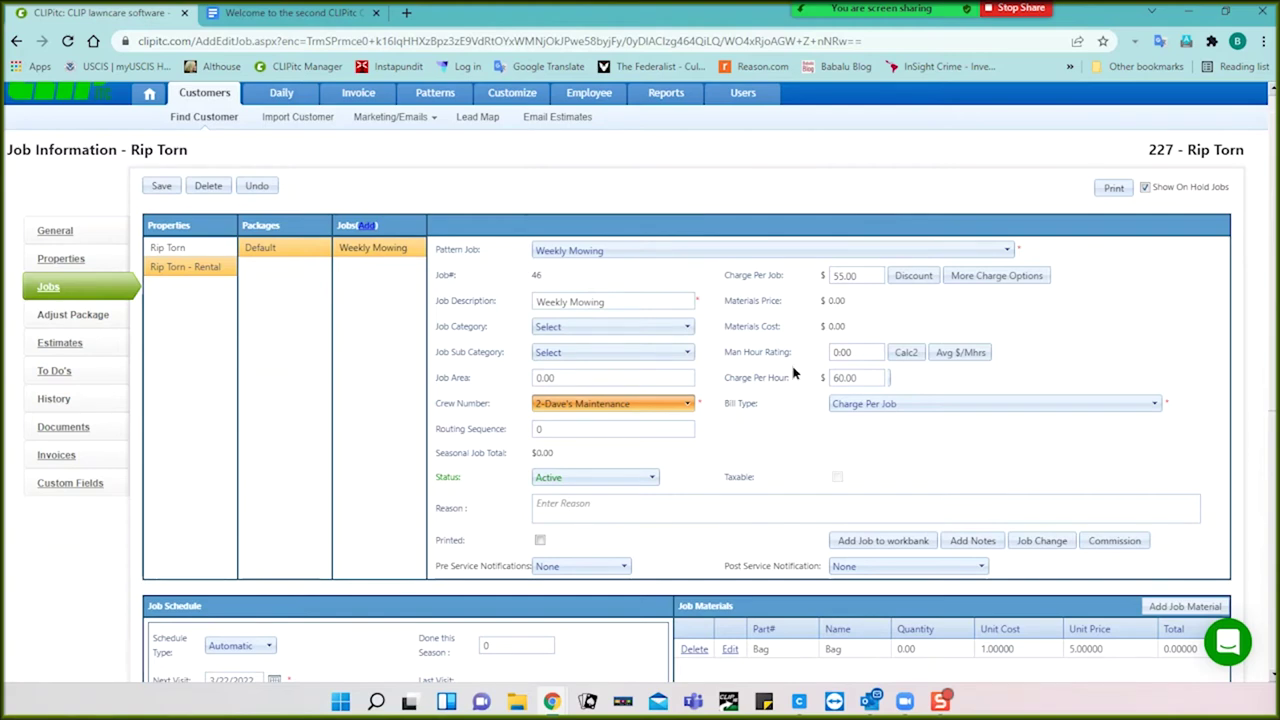
click(904, 355)
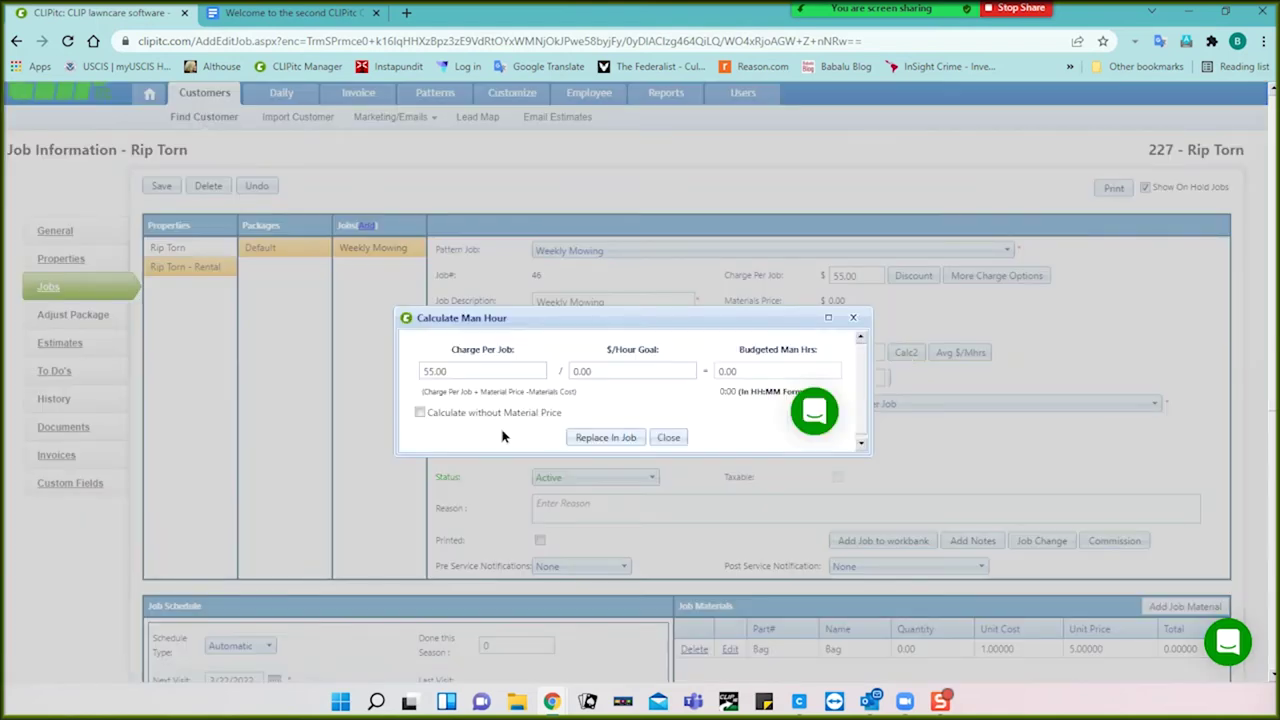
click(606, 372)
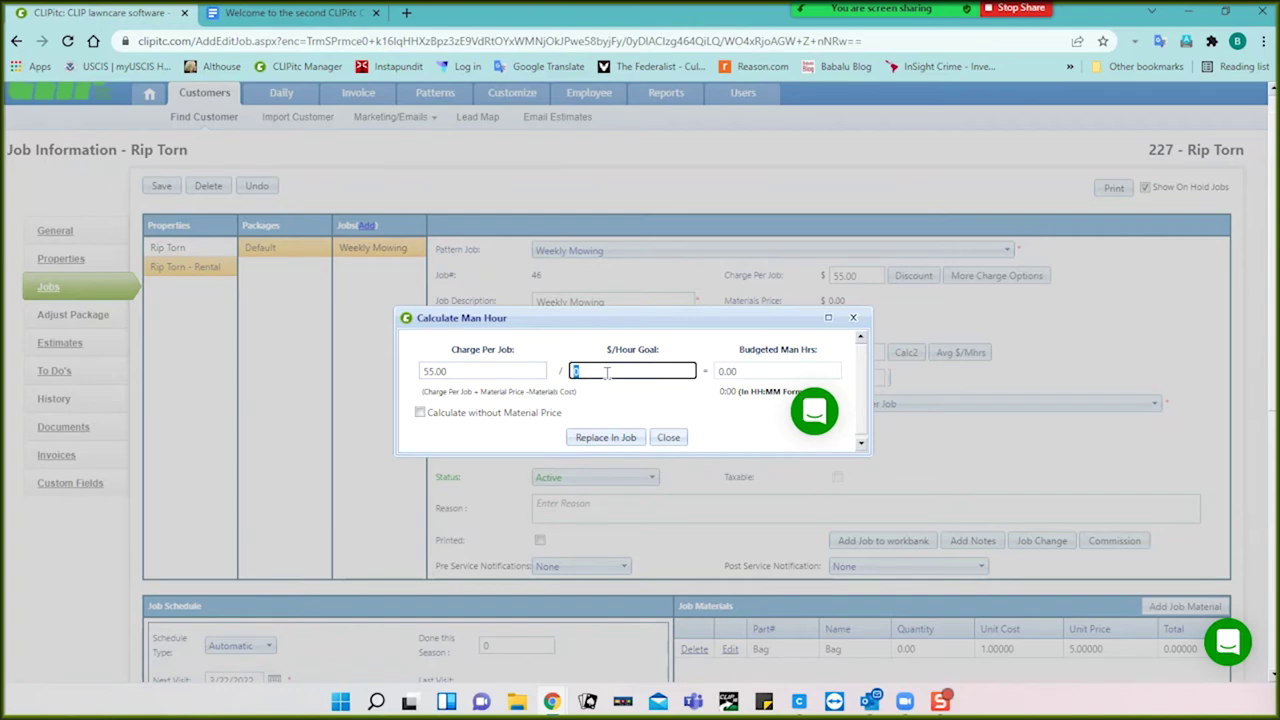
text(60)
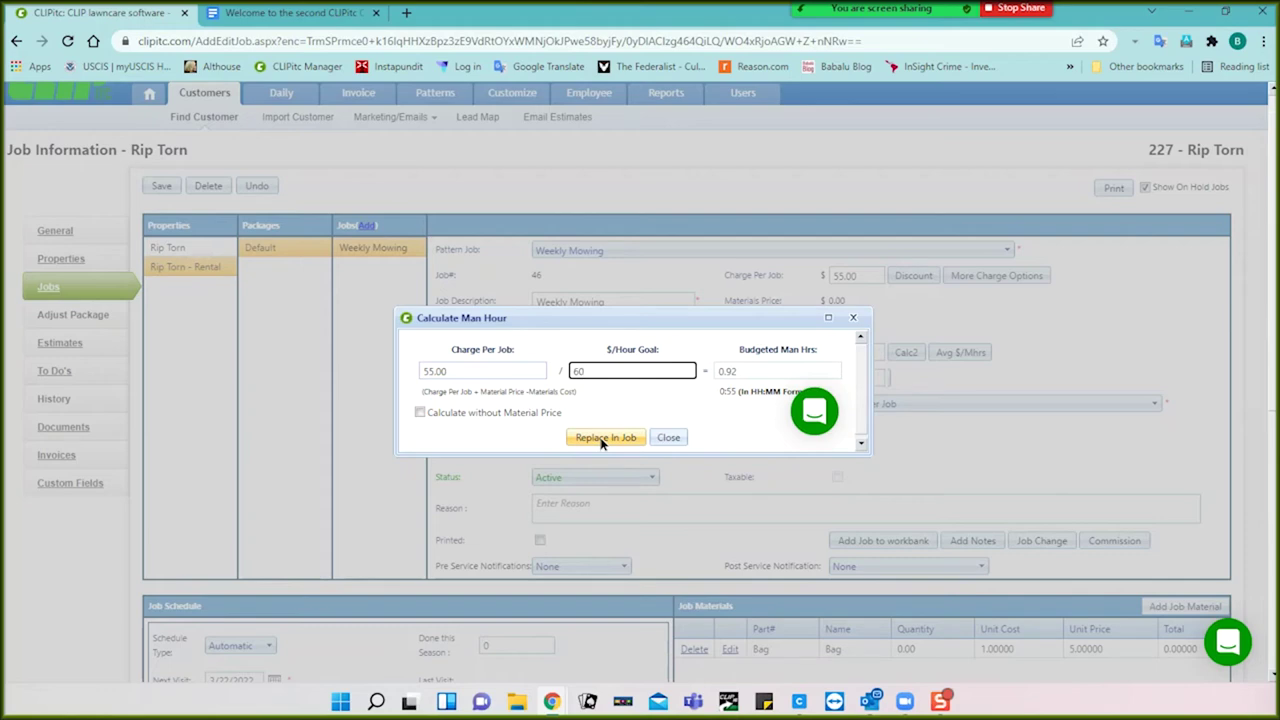
click(603, 440)
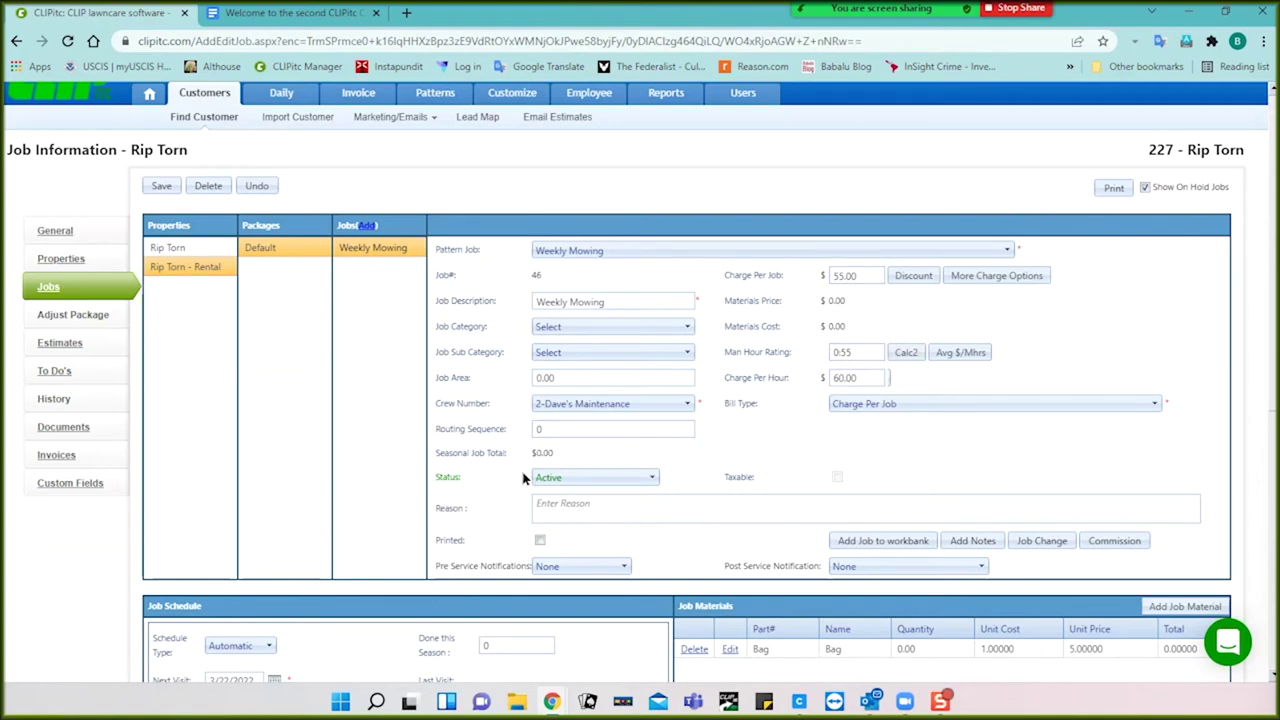
Add the route sheet note 'Watch out for the dog' with its Spanish translation, opening the translation window
click(971, 541)
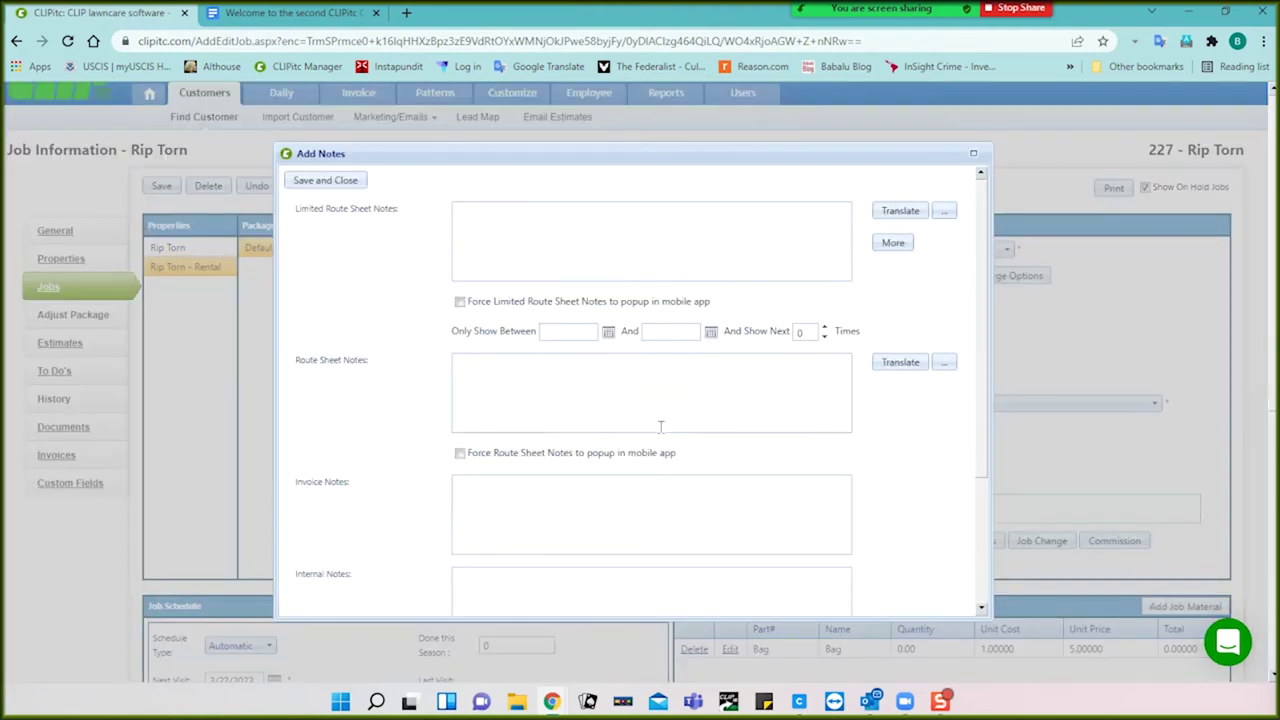
click(610, 390)
text(Watch o)
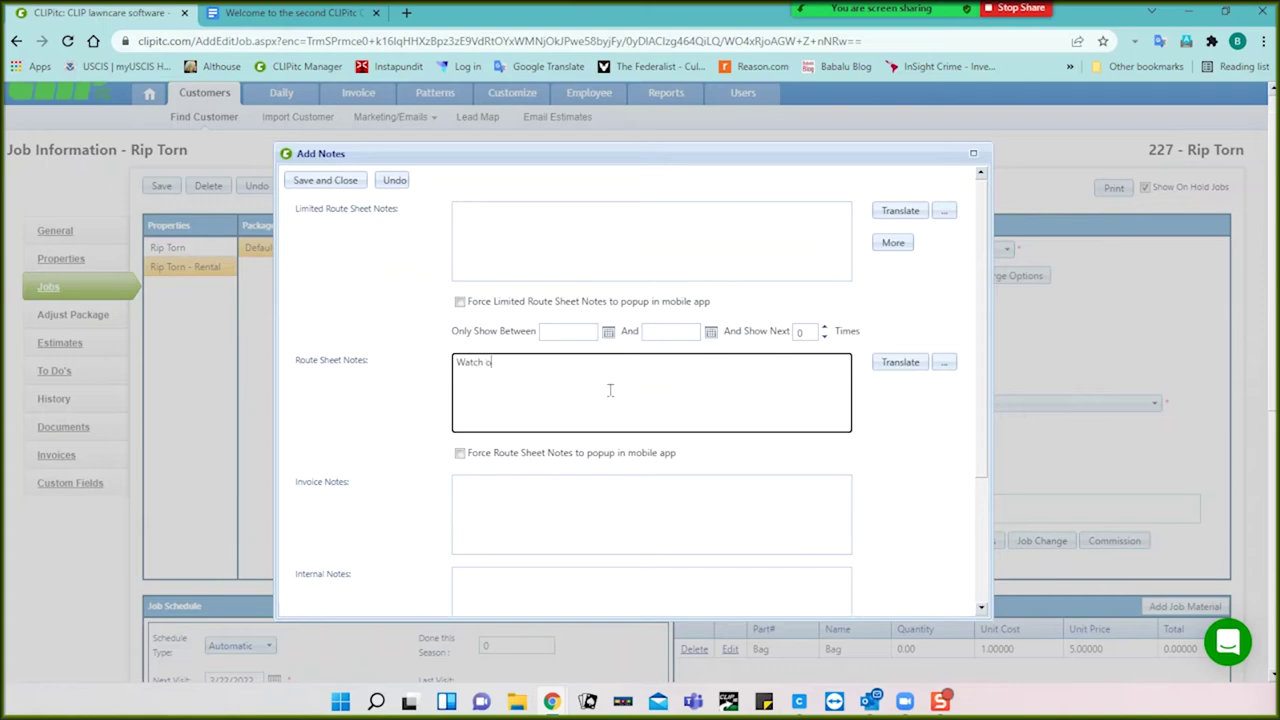
text(ut fpr the dog)
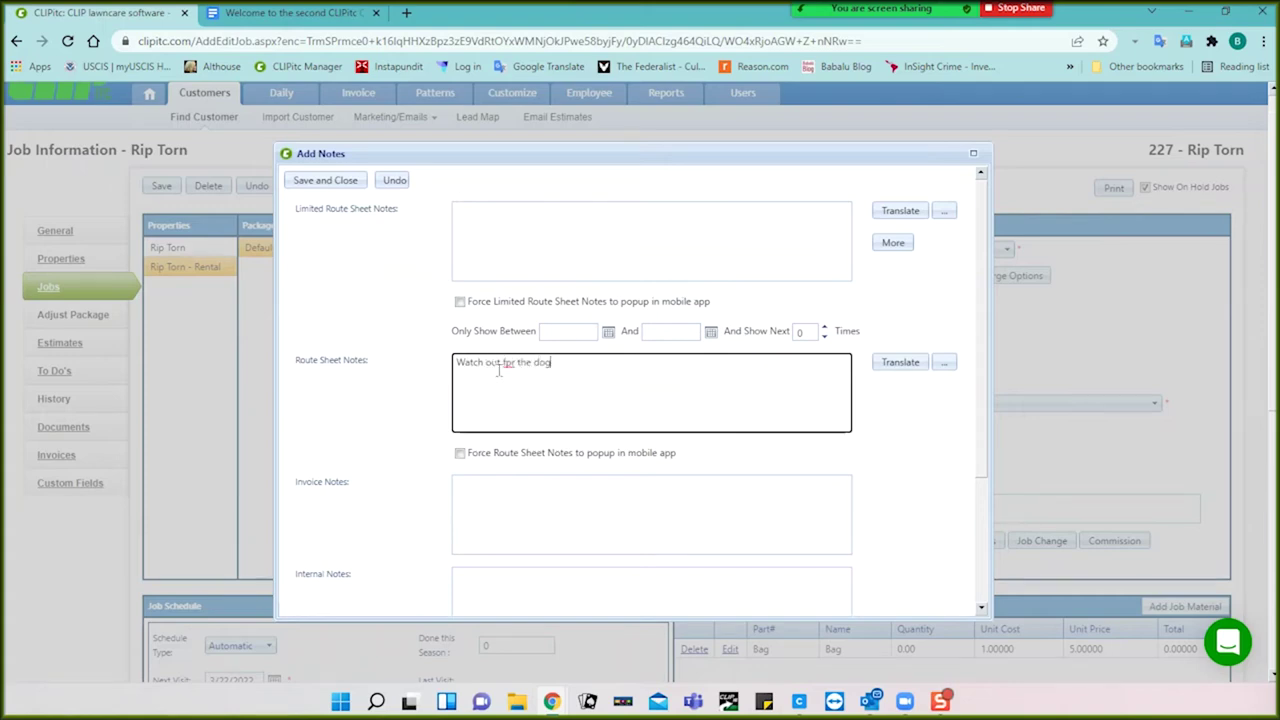
click(508, 366)
key(BackSpace)
text(o)
click(900, 362)
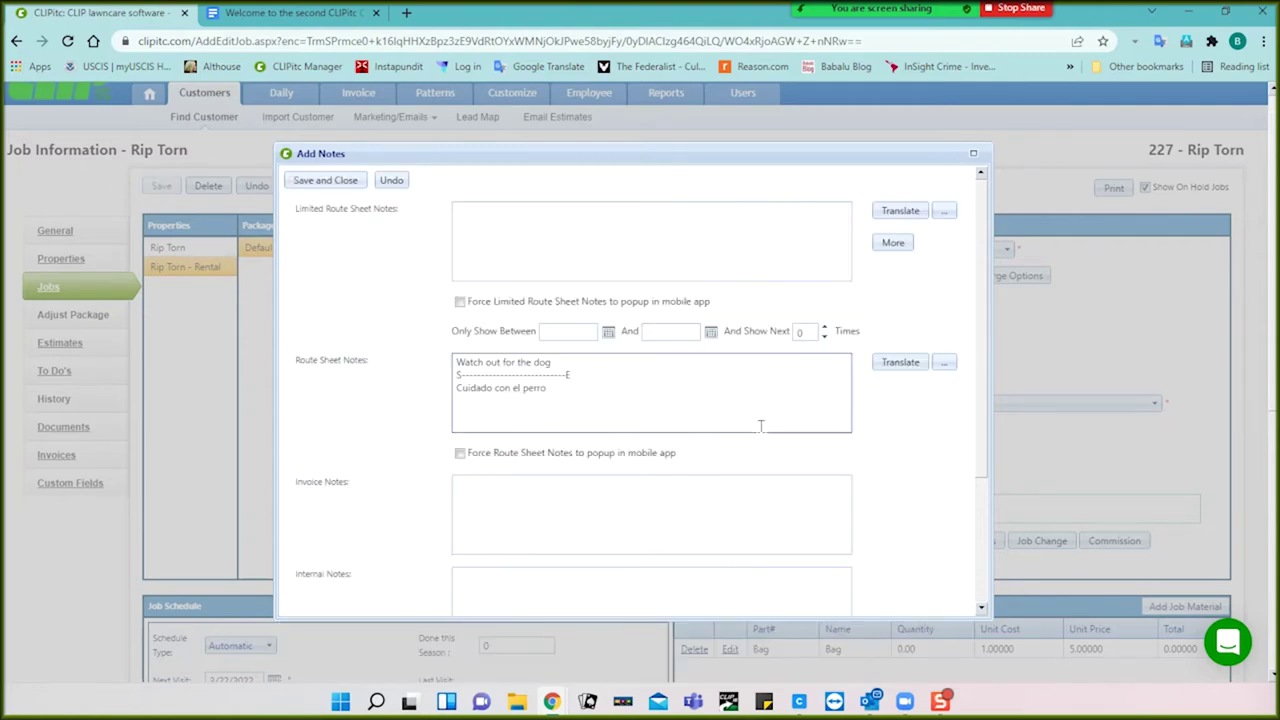
click(943, 364)
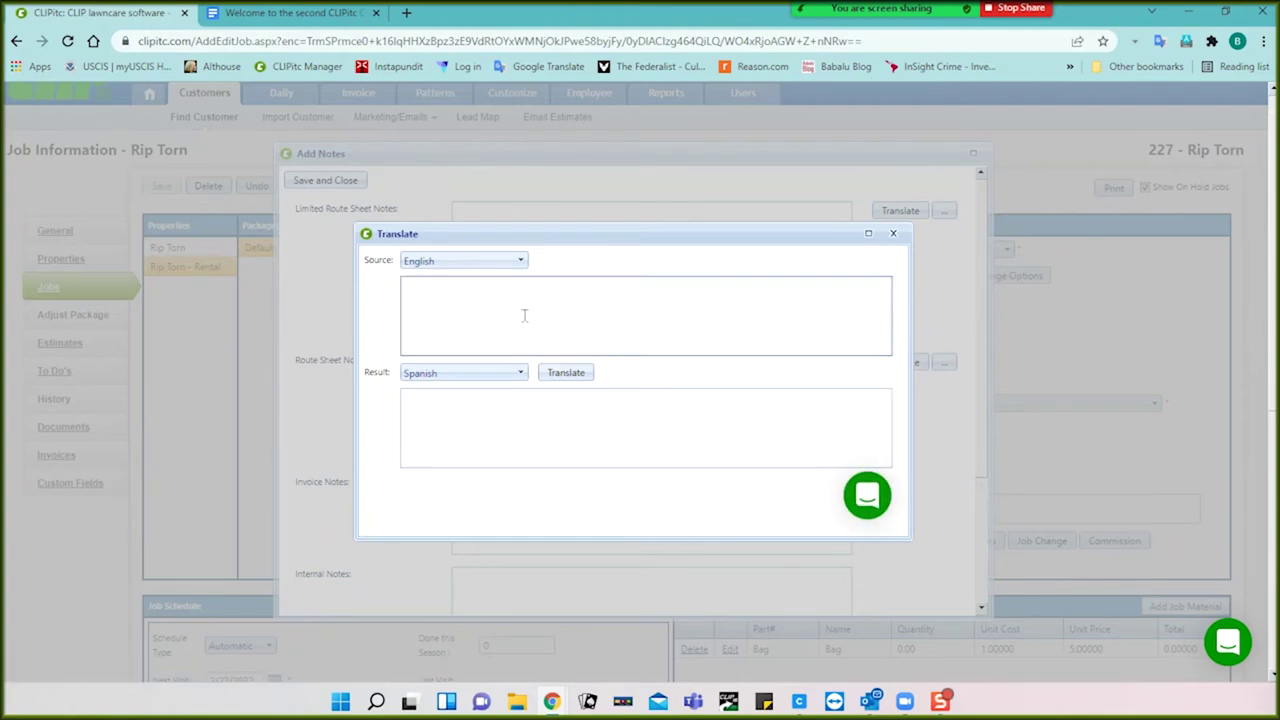
Check the Result language options, close the Translate window, and return to Limited Route Sheet Notes
click(499, 376)
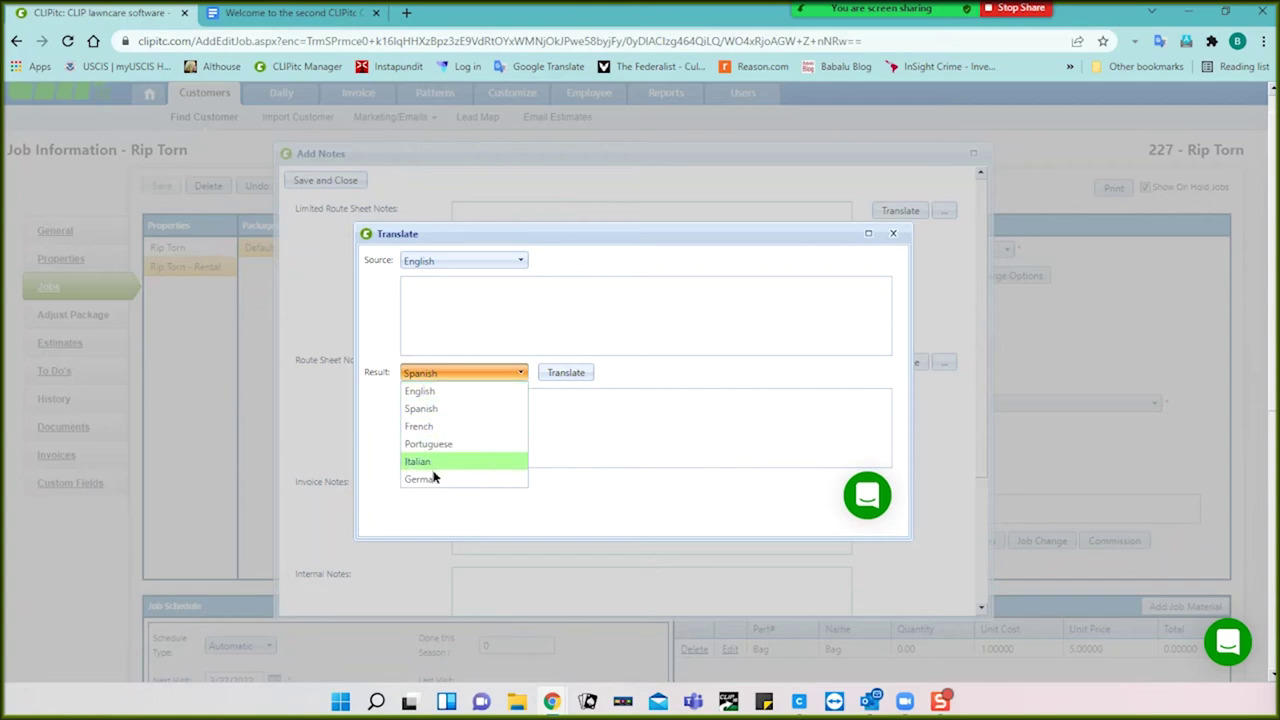
click(893, 234)
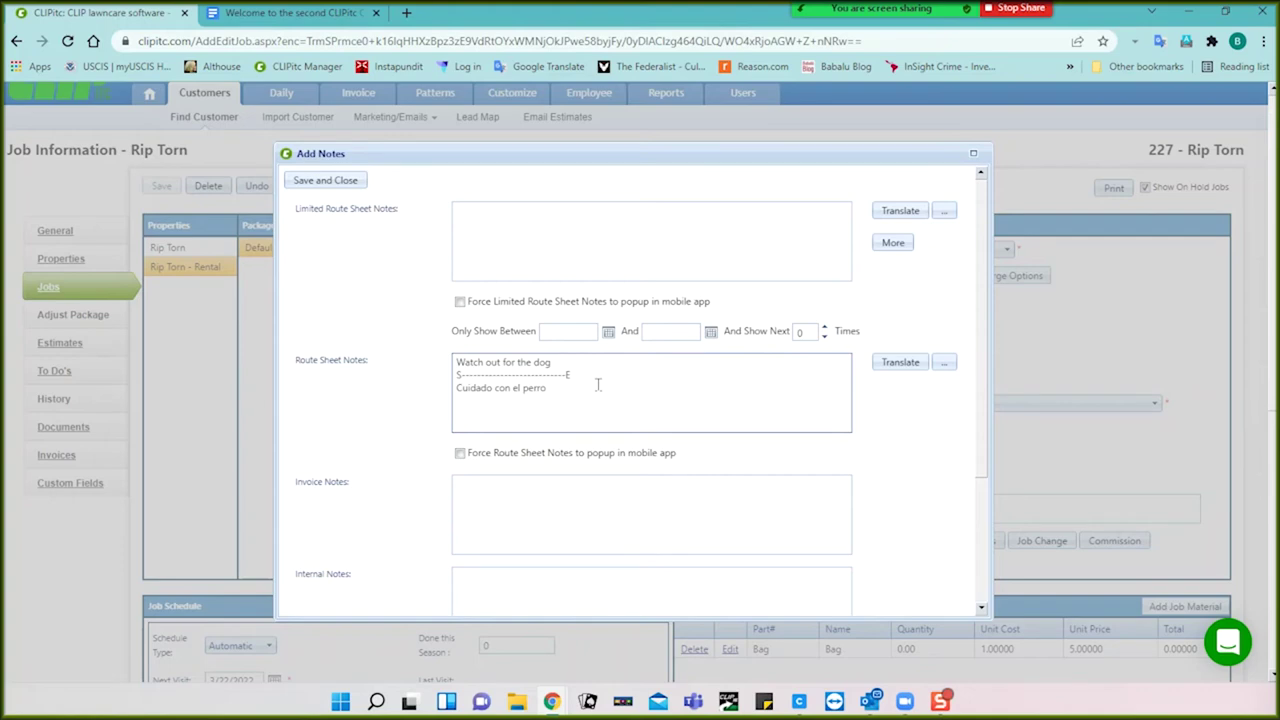
click(549, 213)
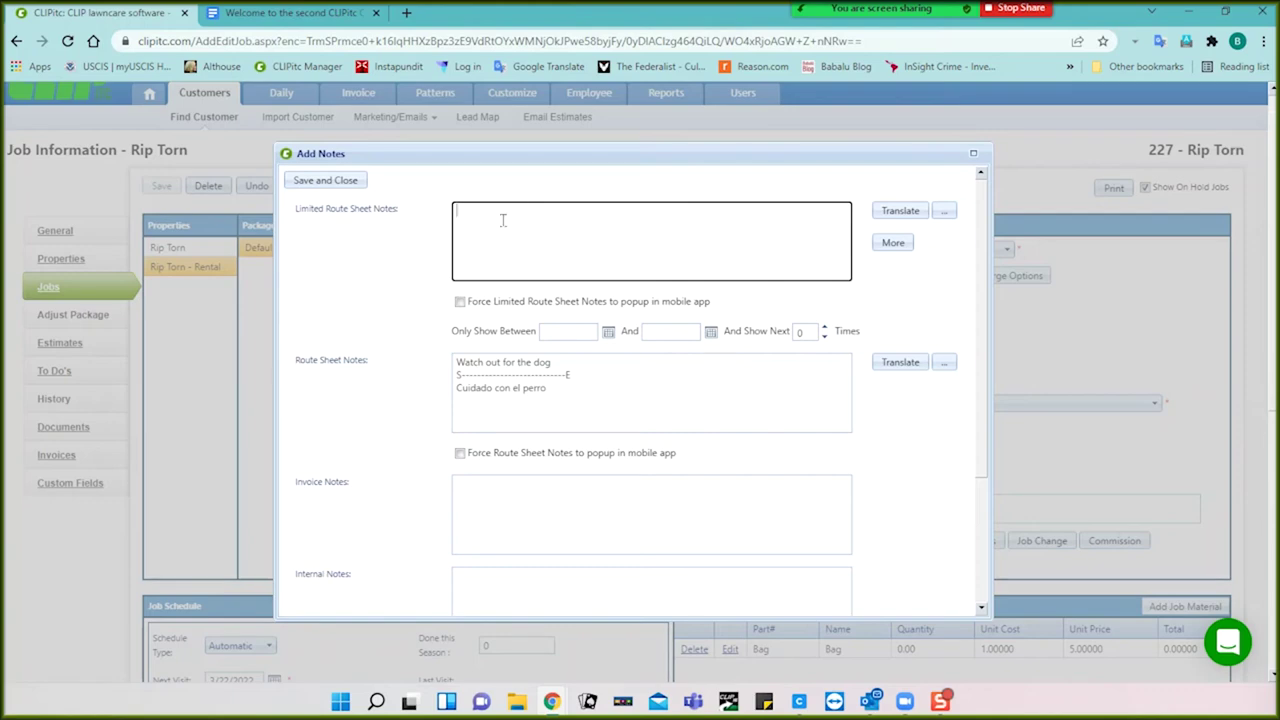
Restrict the route note to show only between 3/14/2022 and 3/21/2022, for the next 1 time
click(572, 240)
click(607, 334)
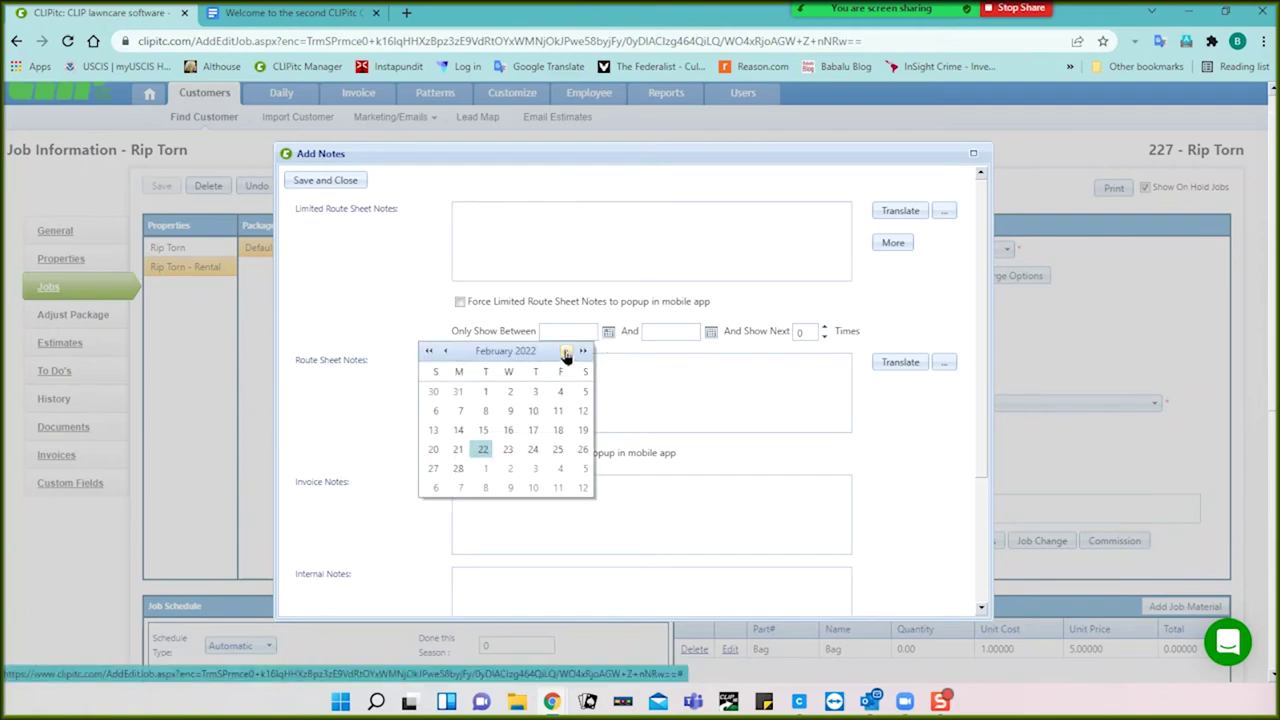
click(567, 352)
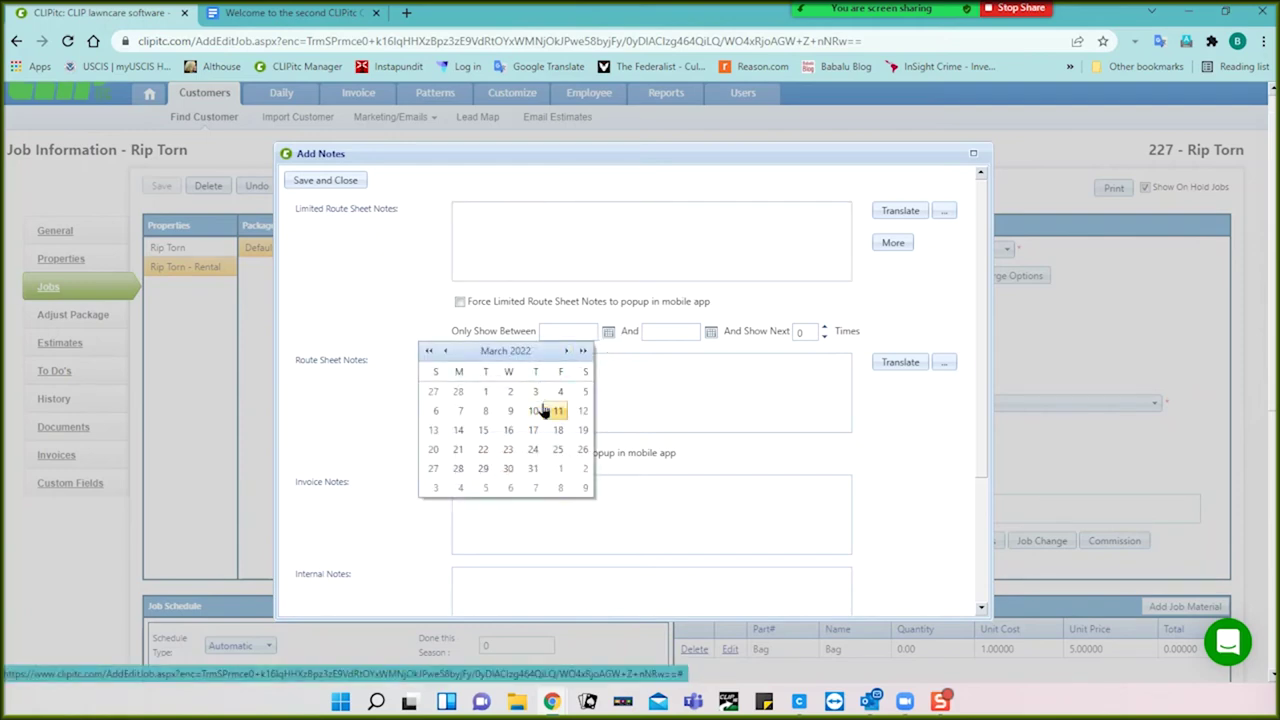
click(460, 432)
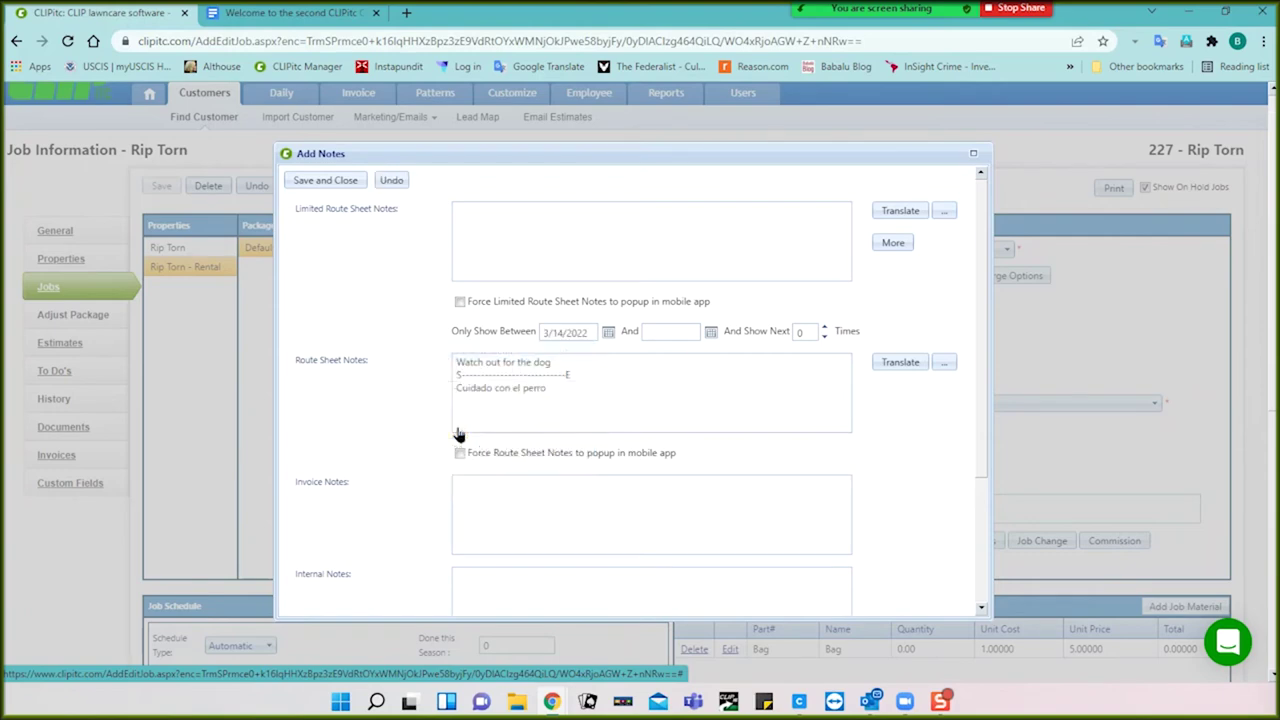
click(710, 331)
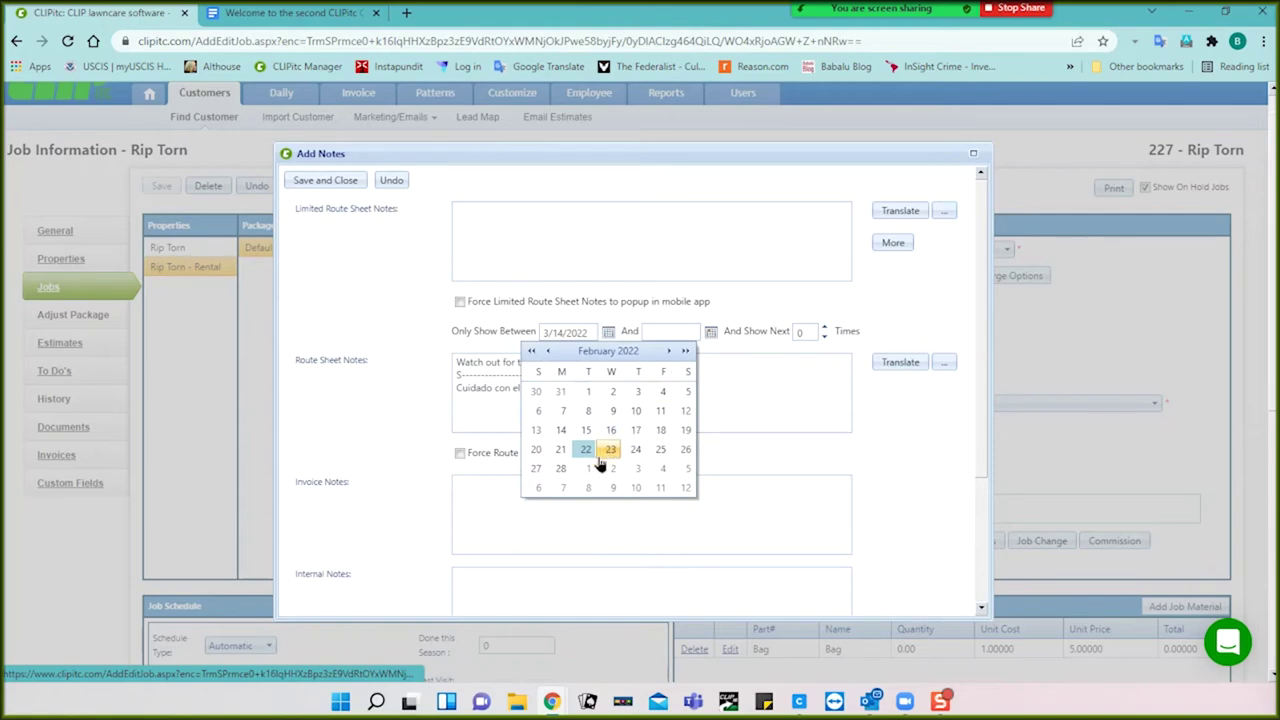
click(668, 350)
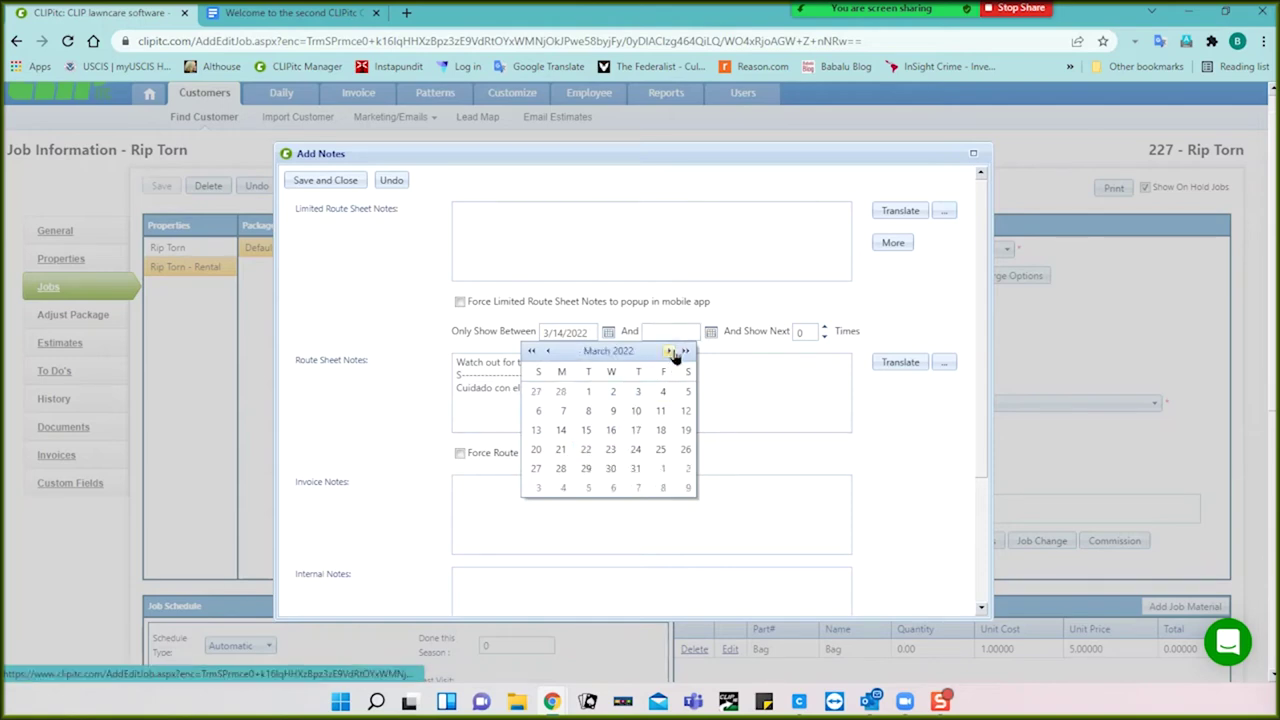
click(560, 451)
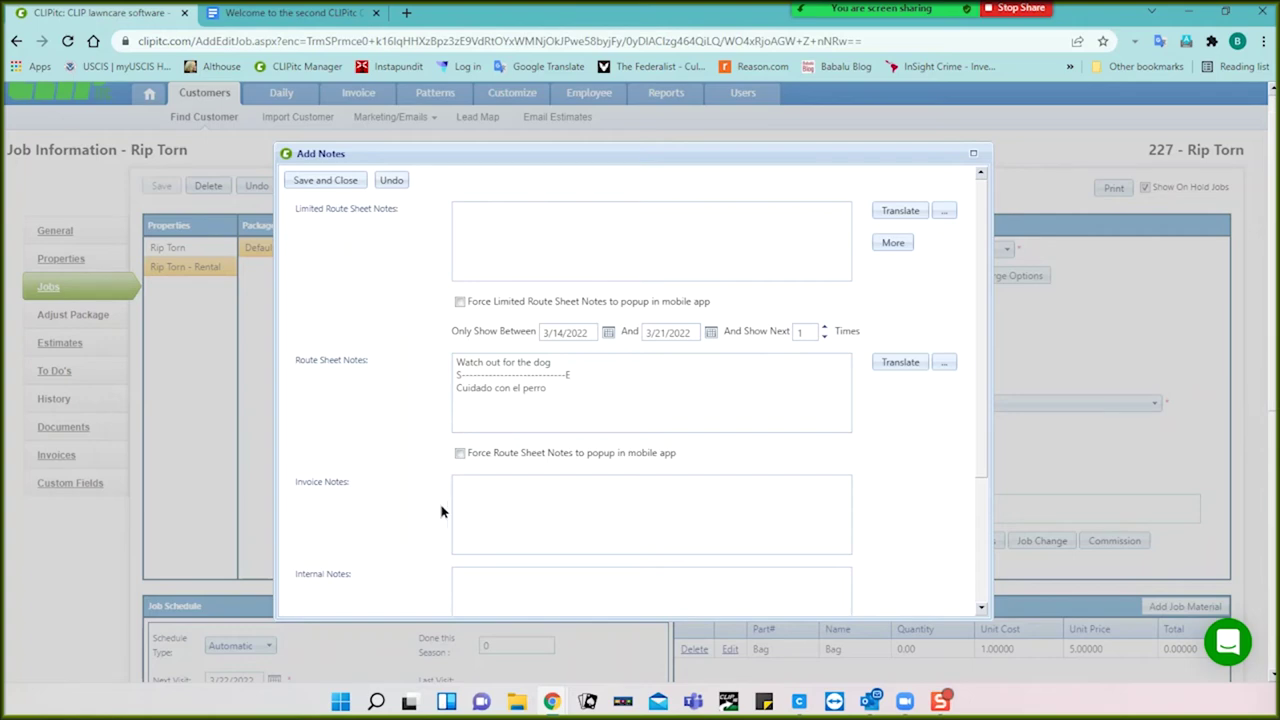
scroll(441, 512, down, 2)
Review the Invoice and Internal Notes boxes, then save and close the Add Notes window
click(486, 336)
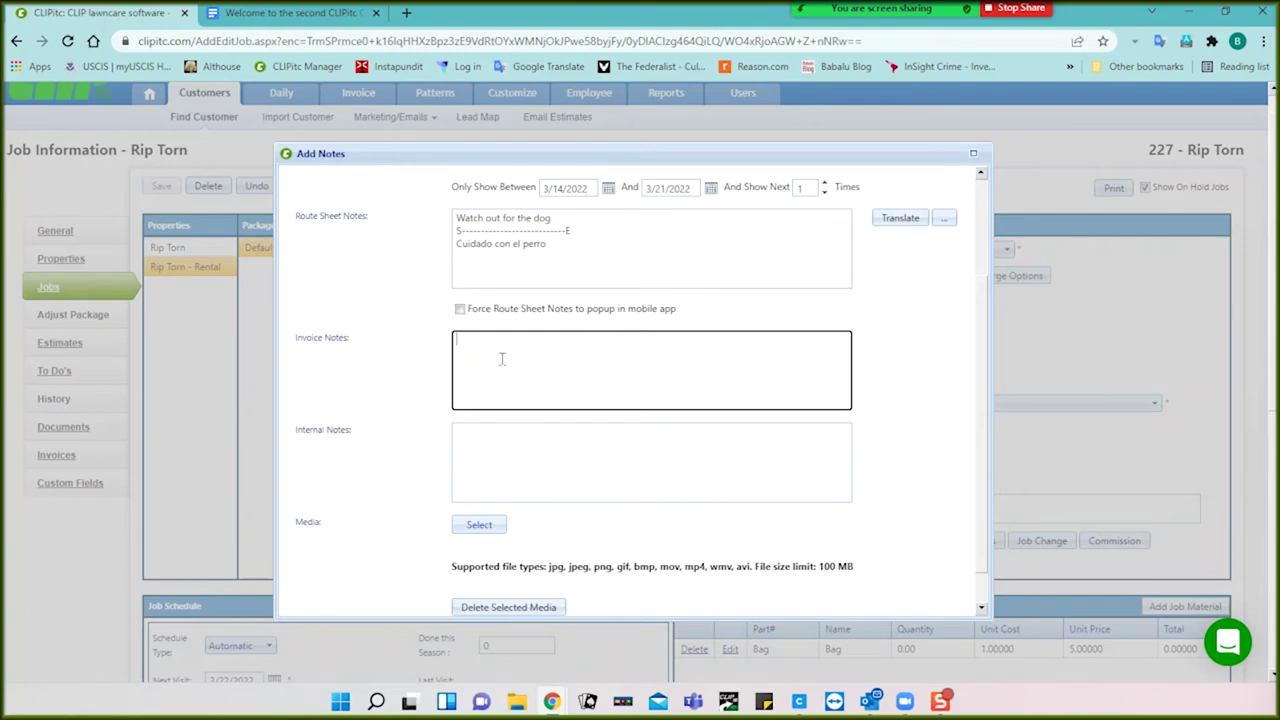
click(527, 442)
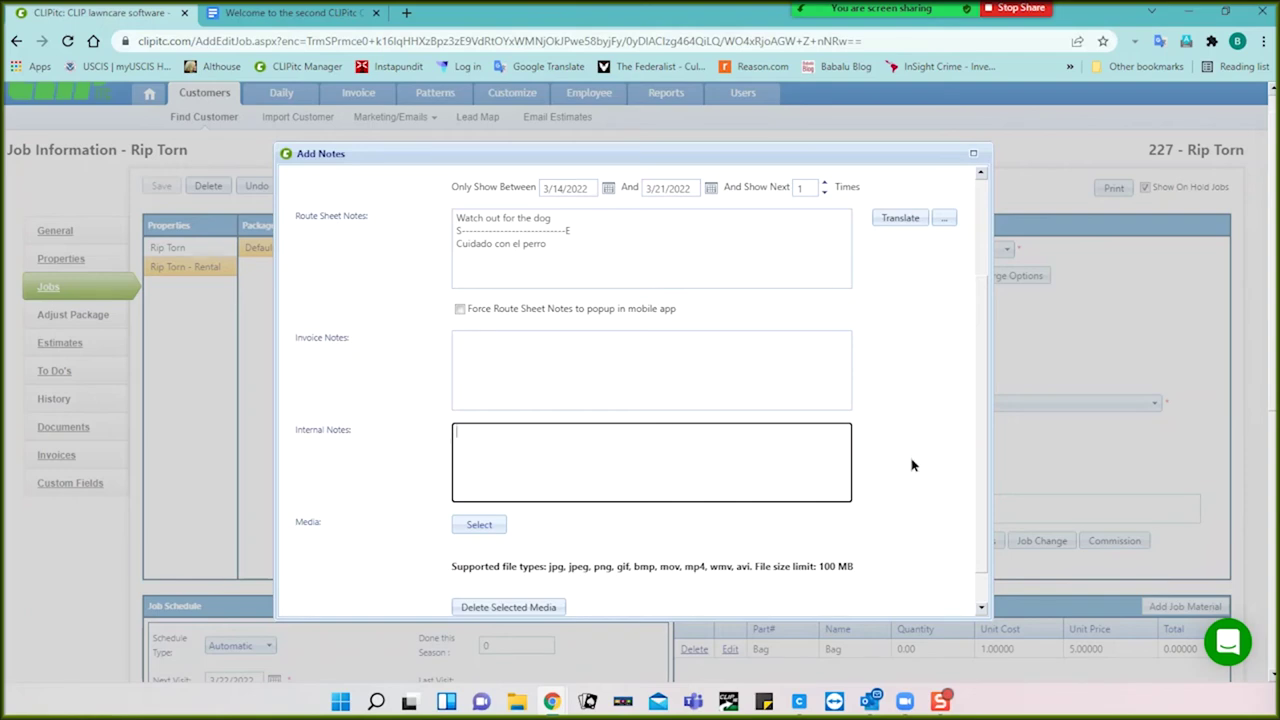
scroll(912, 465, down, 1)
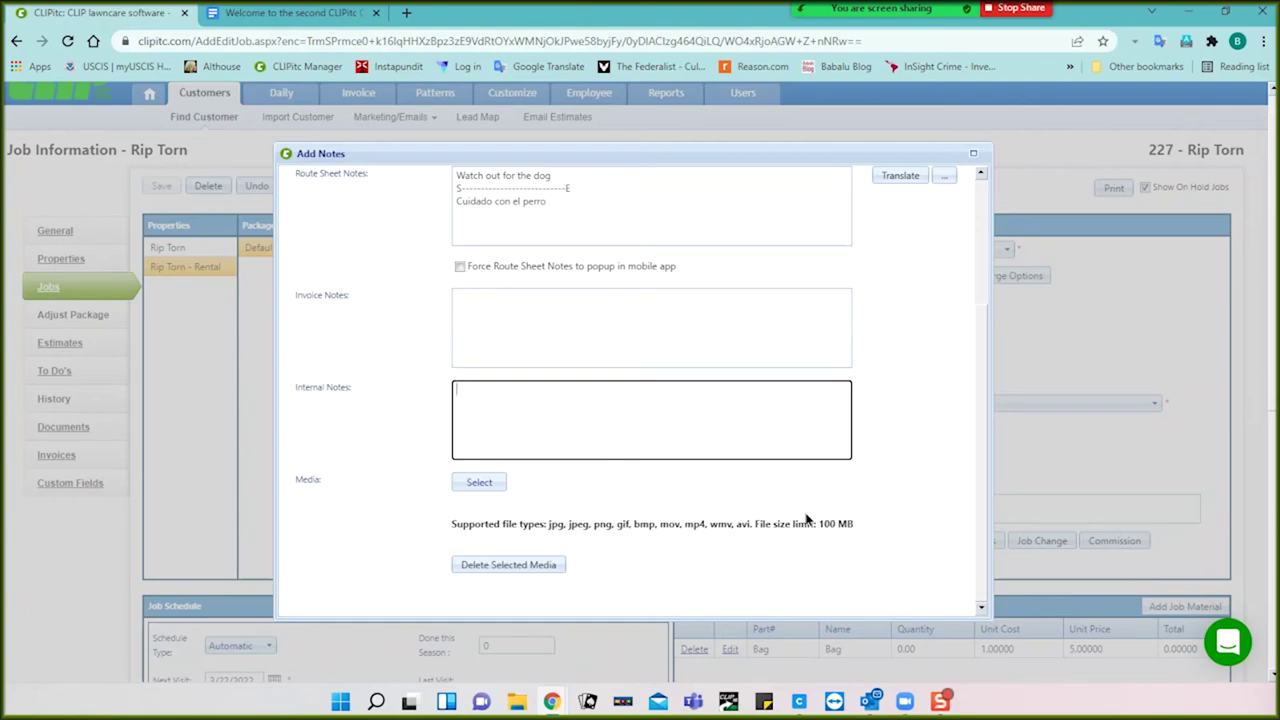
scroll(858, 492, up, 1)
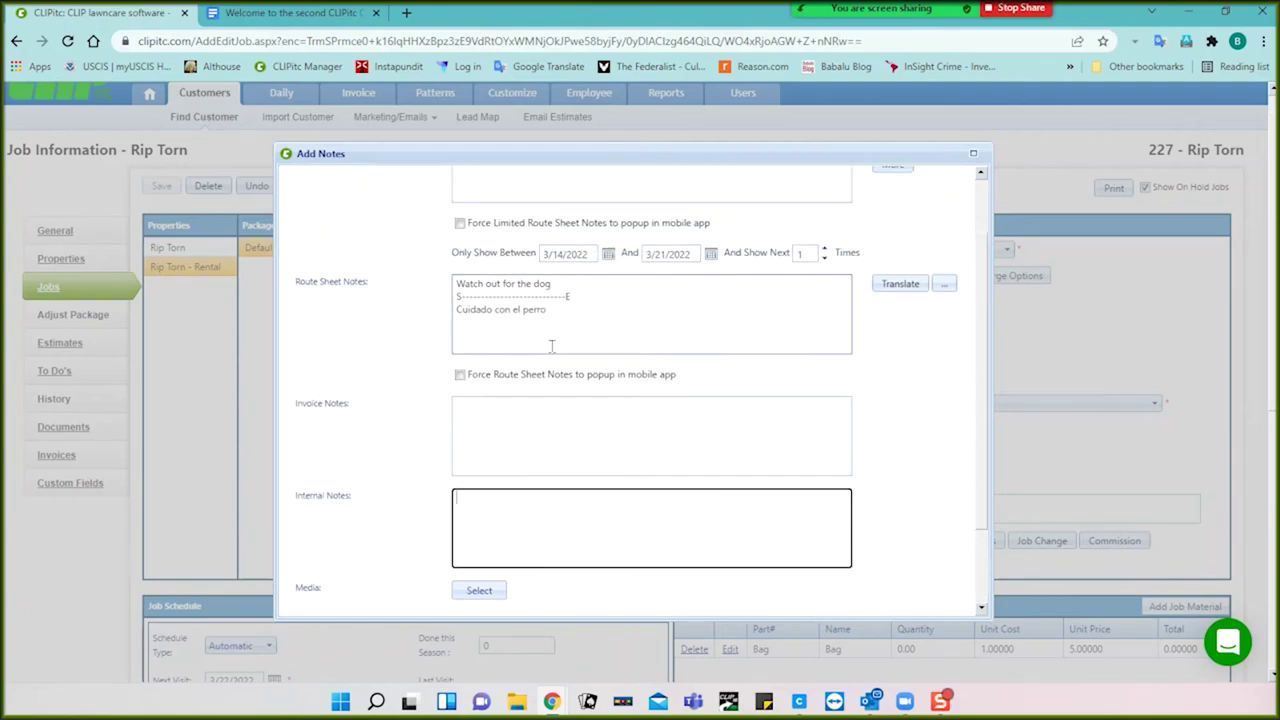
scroll(888, 378, up, 1)
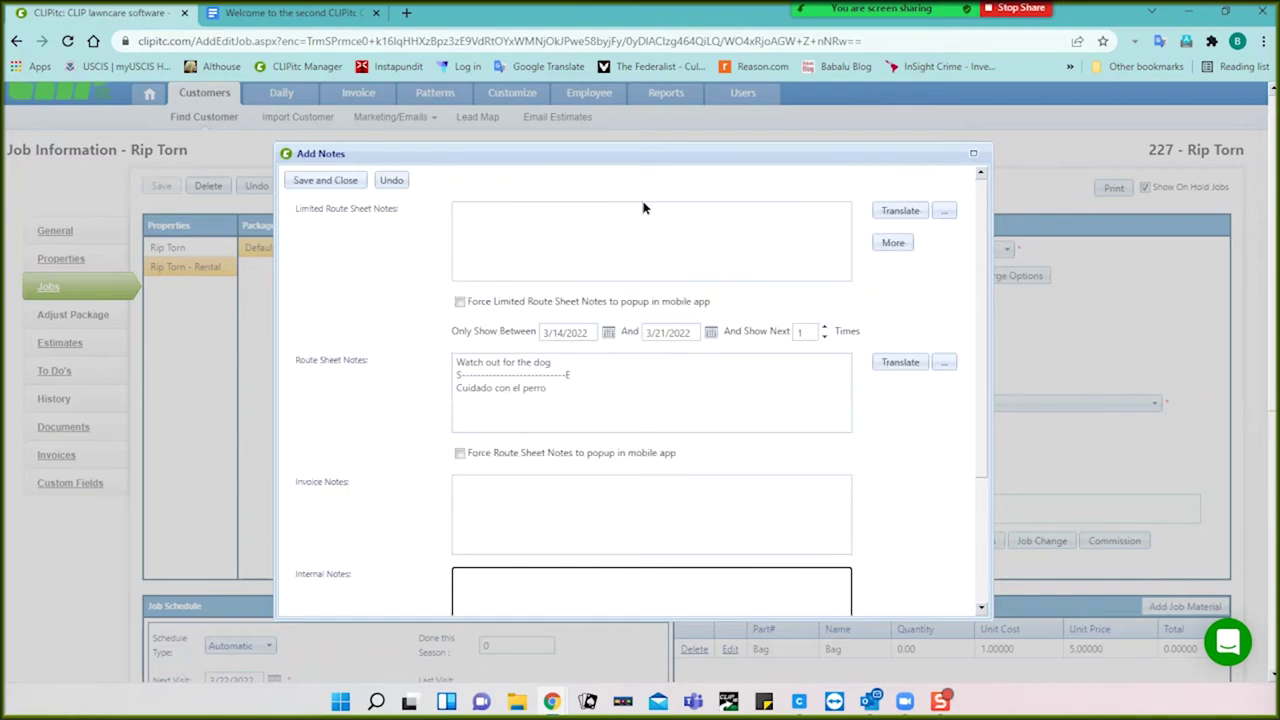
click(325, 182)
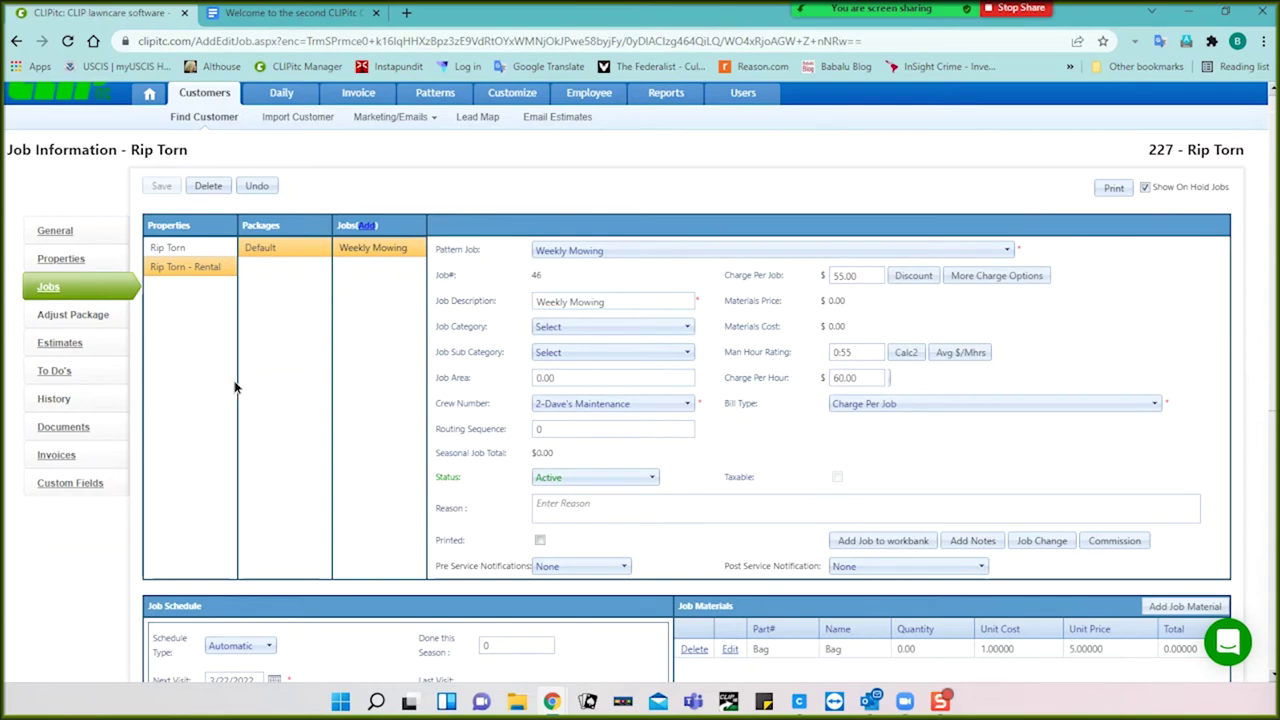
Open the main property's Lawn Maintenance job and set its charge per job to 125
click(163, 249)
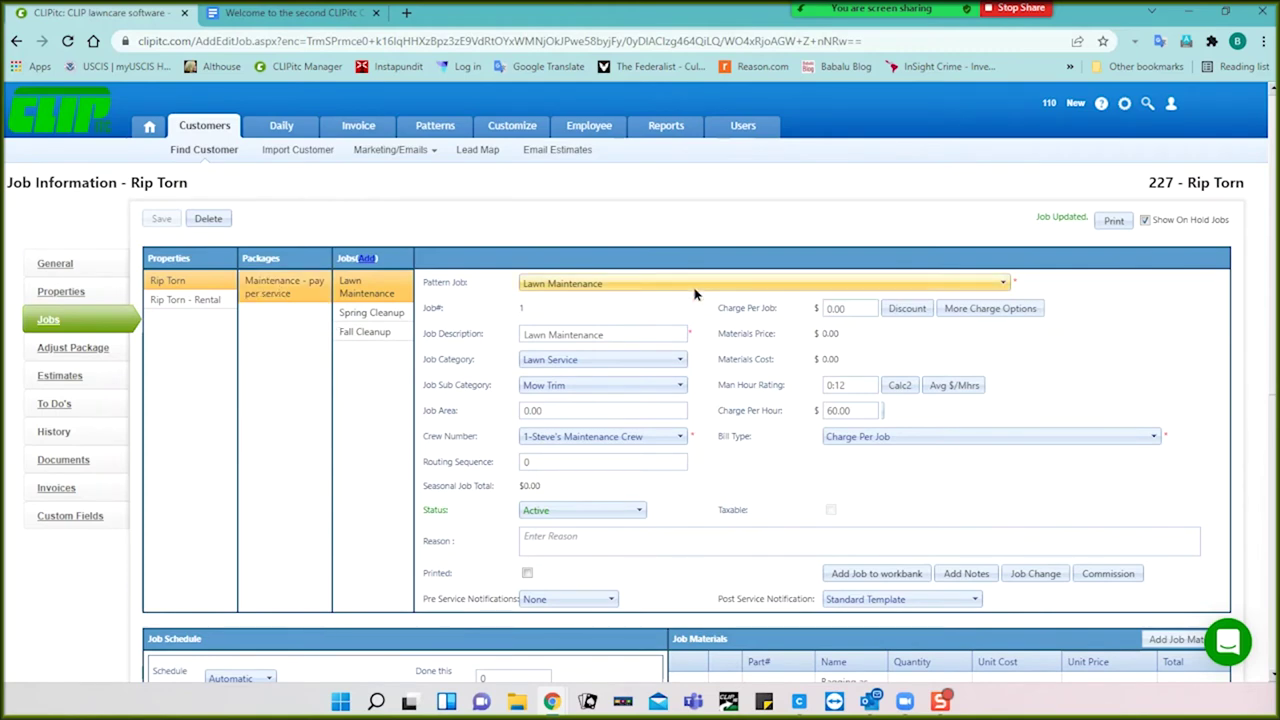
click(852, 310)
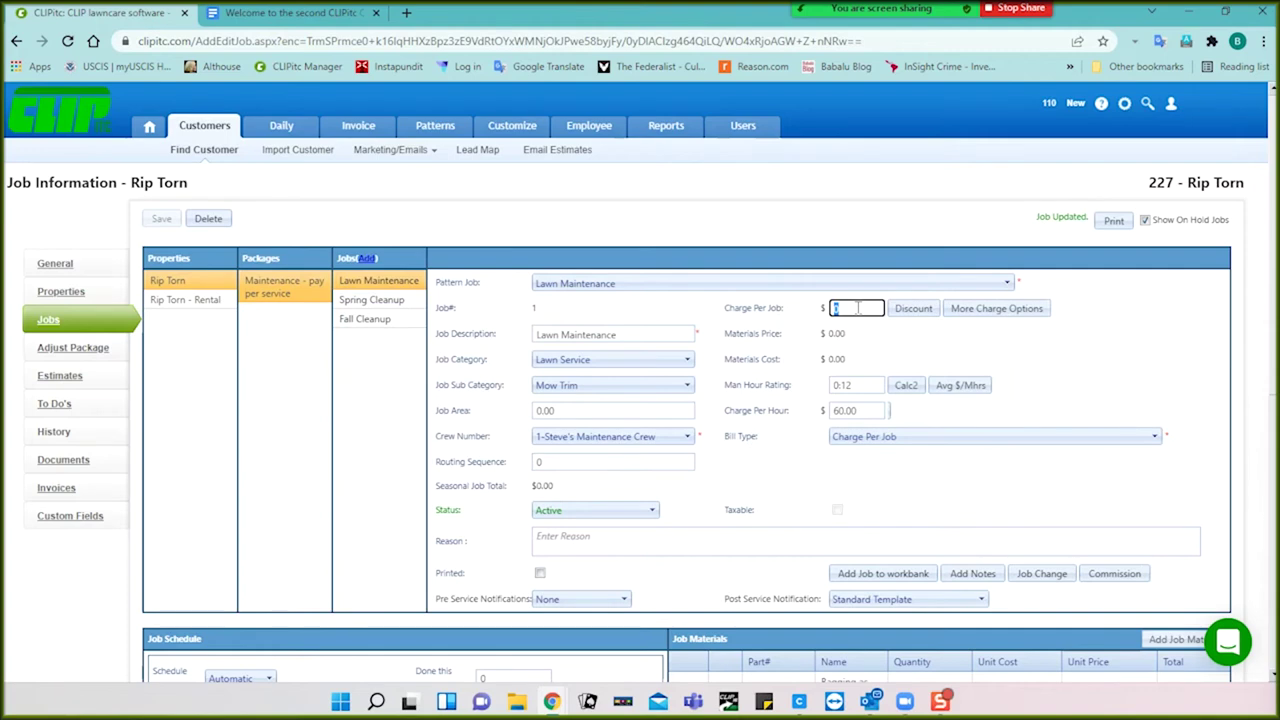
text(125.)
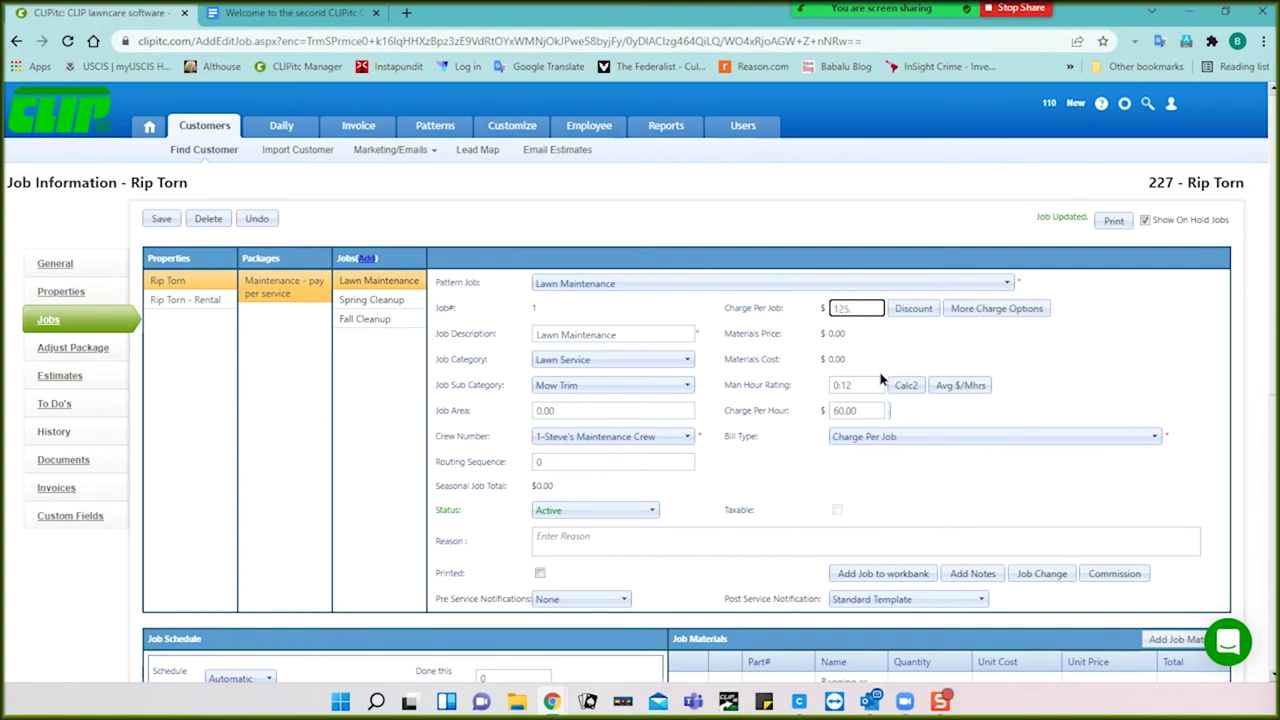
Calculate man hours from a $60 hourly goal, giving 60.00 per hour and a 2:05 rating
click(906, 389)
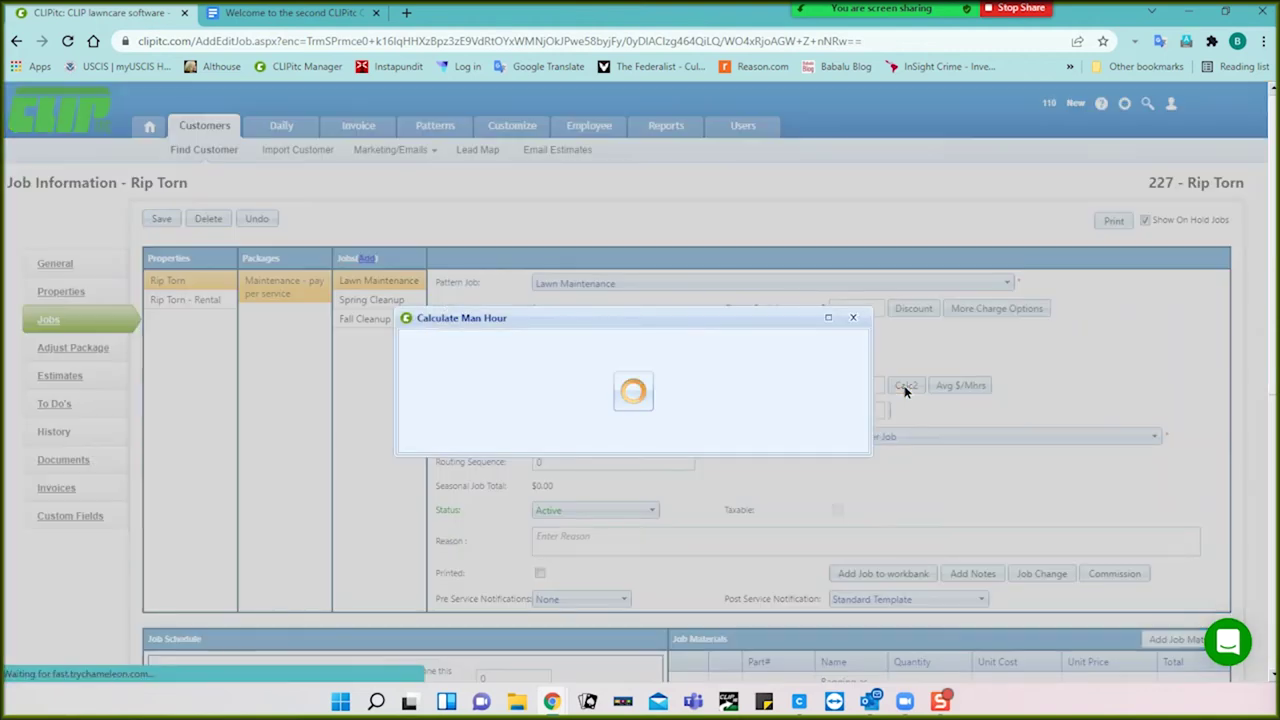
click(640, 372)
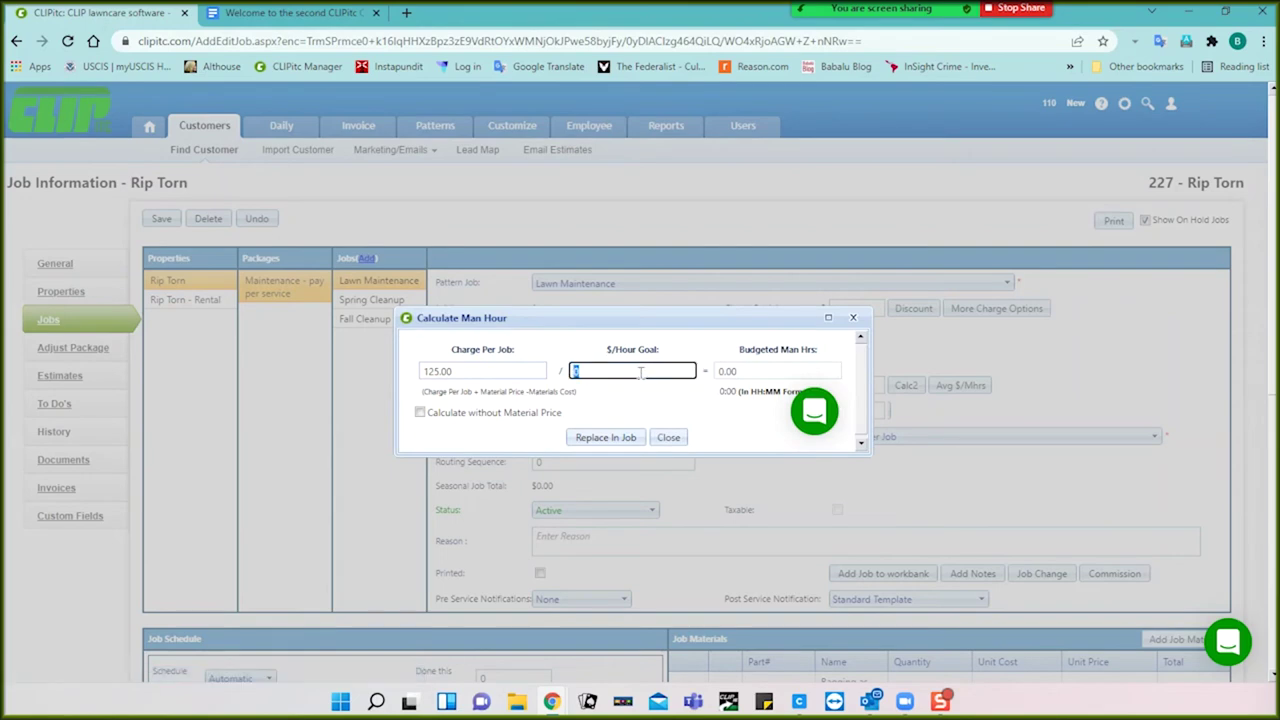
text(60)
click(628, 440)
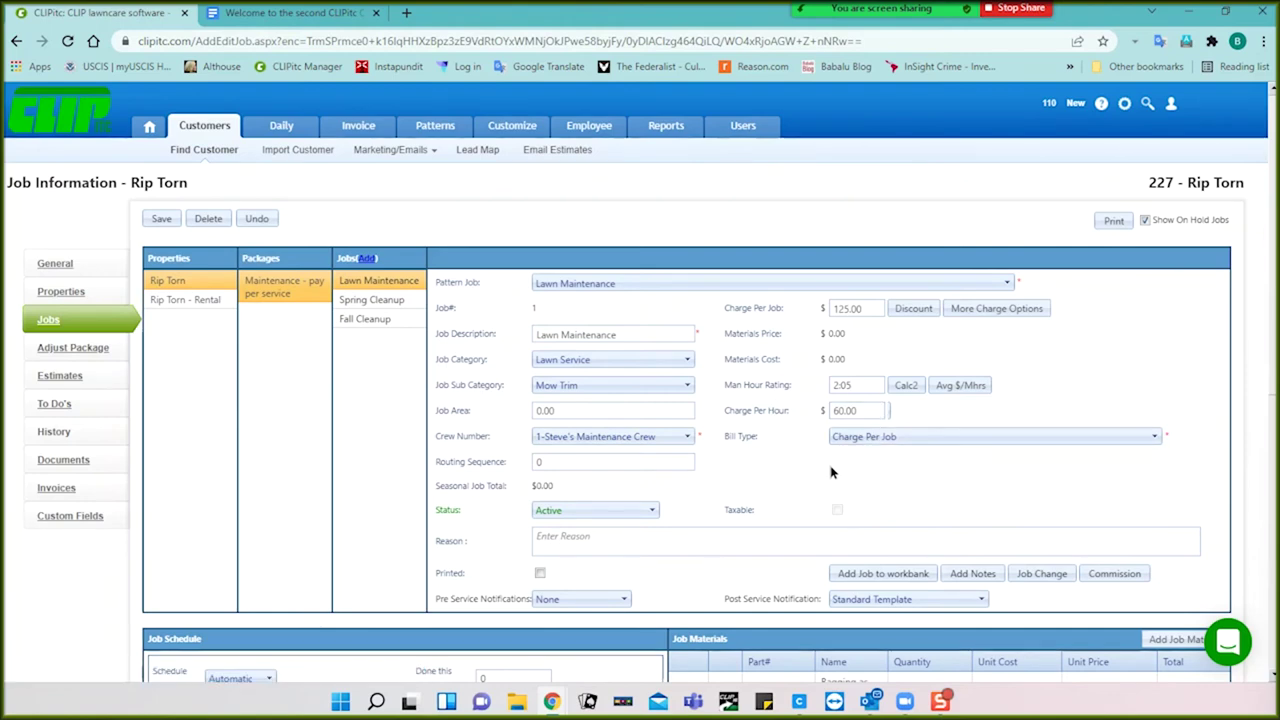
click(856, 384)
click(789, 477)
Uncheck Monday, Wednesday, Thursday and Friday so Lawn Maintenance runs on Tuesdays only
scroll(780, 479, down, 3)
scroll(766, 480, down, 2)
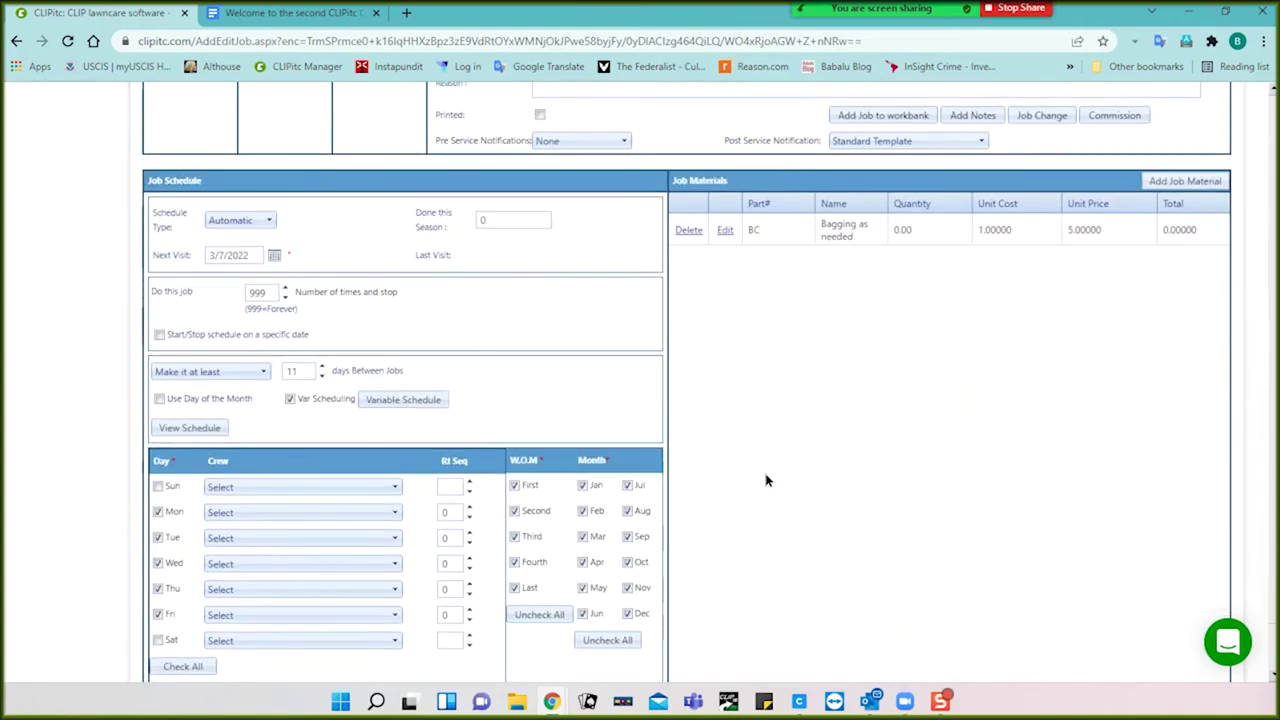
click(167, 446)
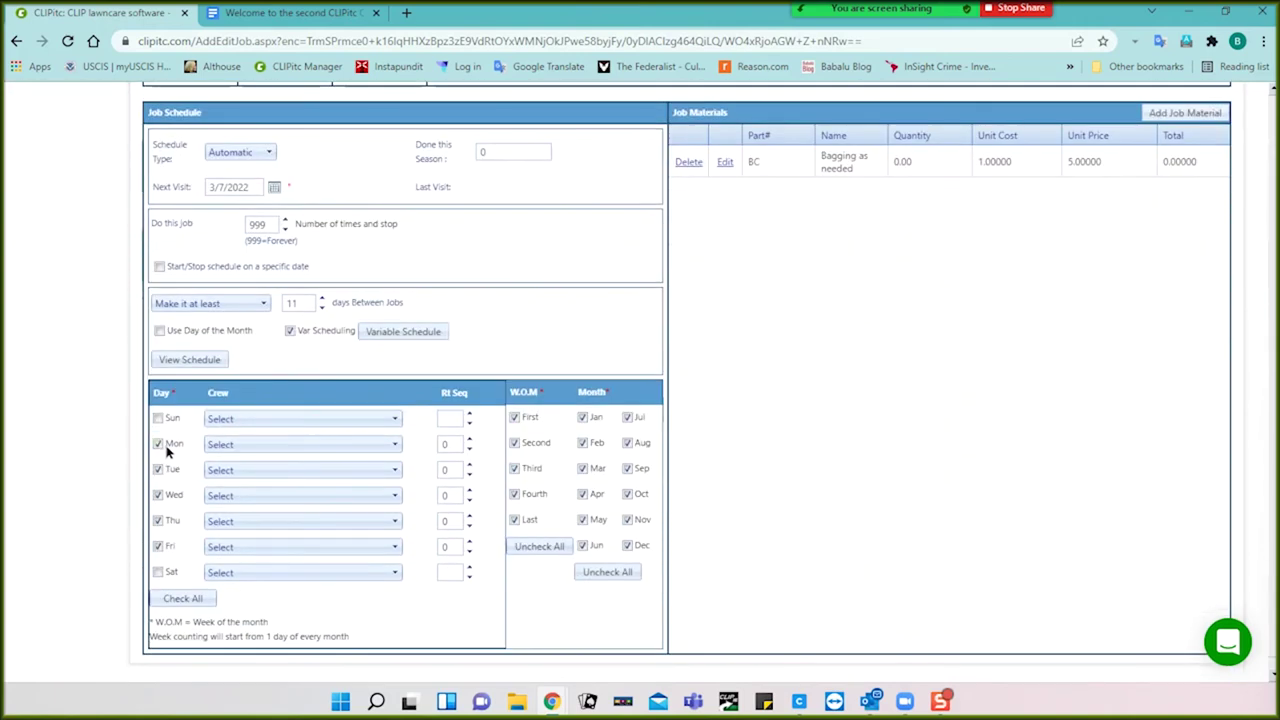
click(174, 496)
click(175, 520)
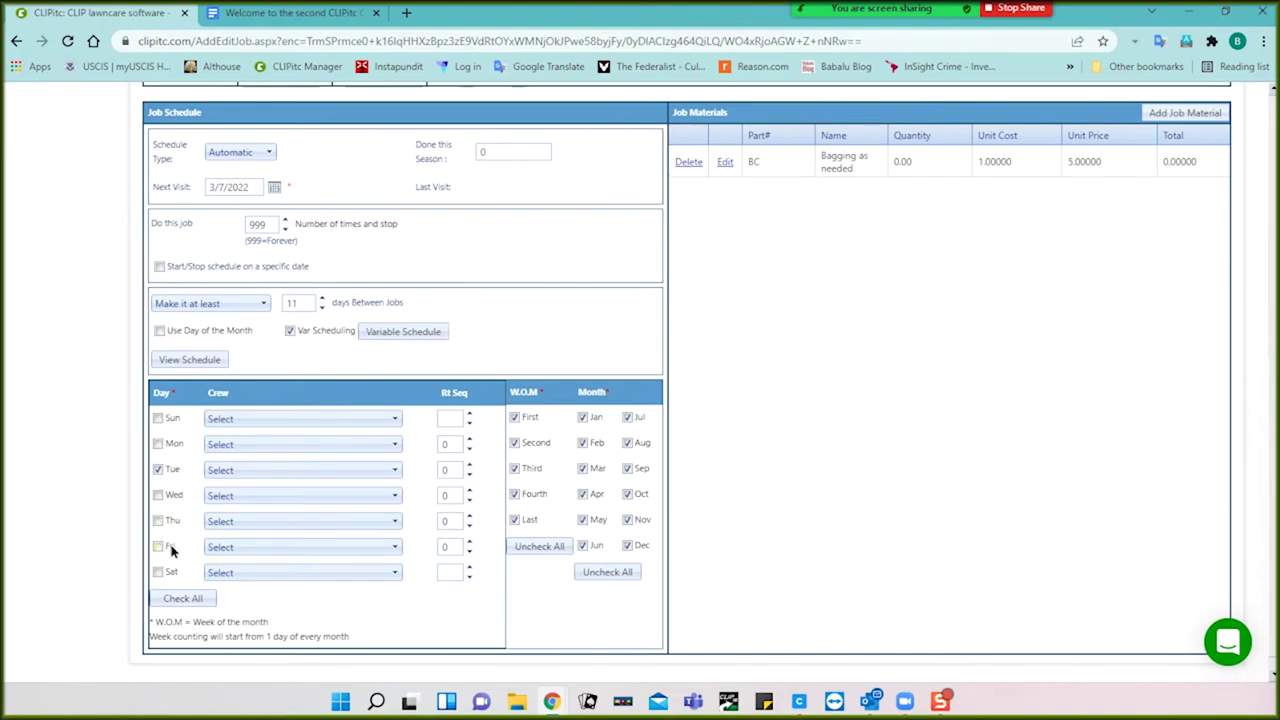
scroll(181, 494, up, 1)
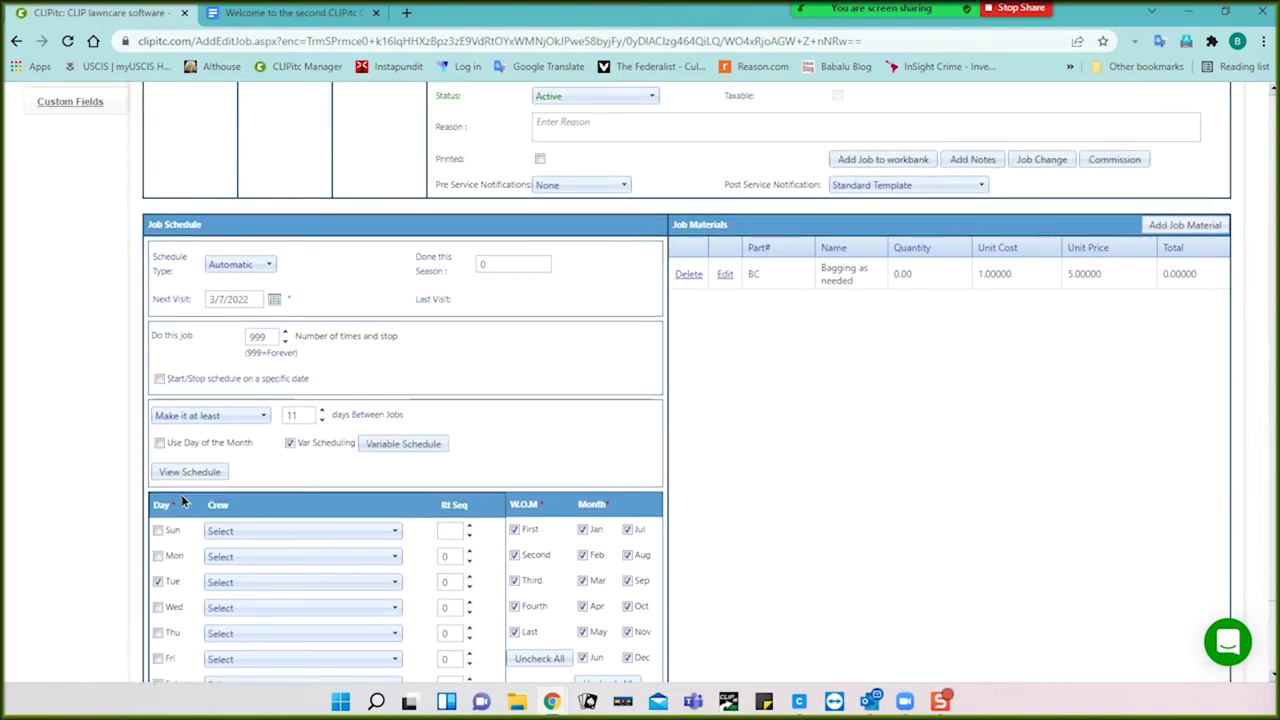
Set the next visit to 3/22/2022 and assign crew 2-Dave's Maintenance
click(274, 301)
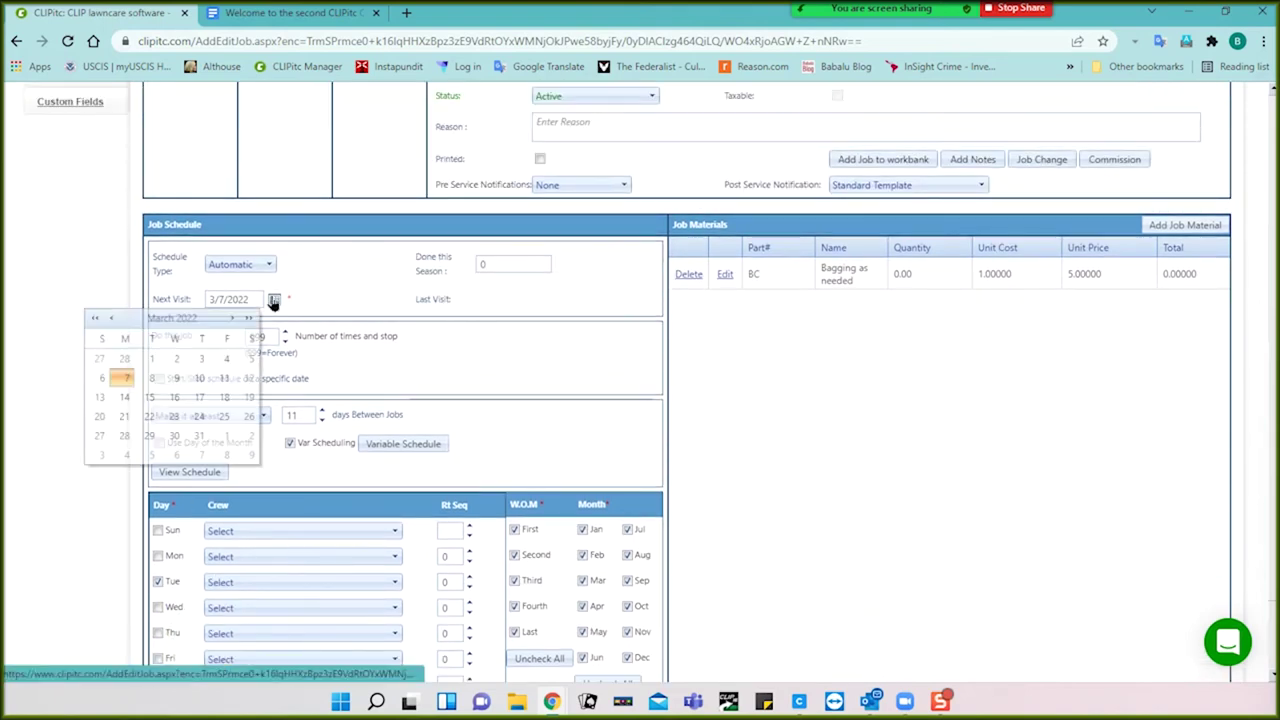
click(149, 417)
scroll(453, 340, up, 2)
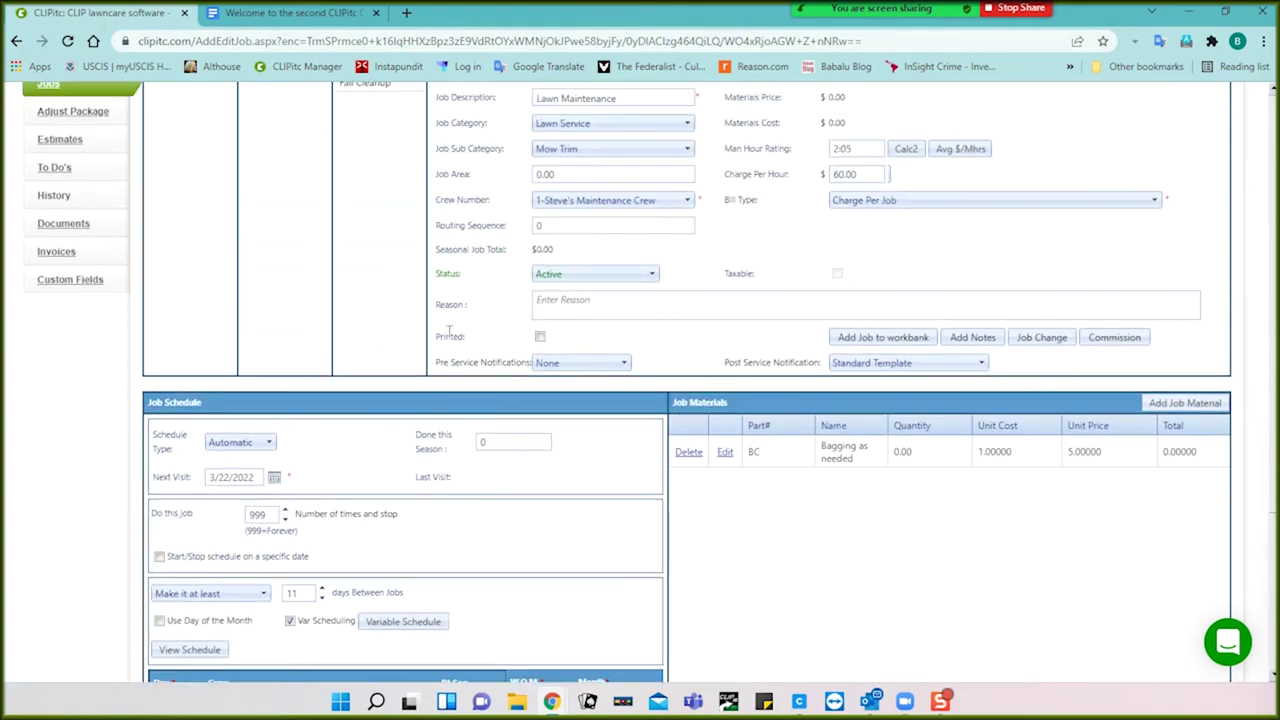
click(575, 205)
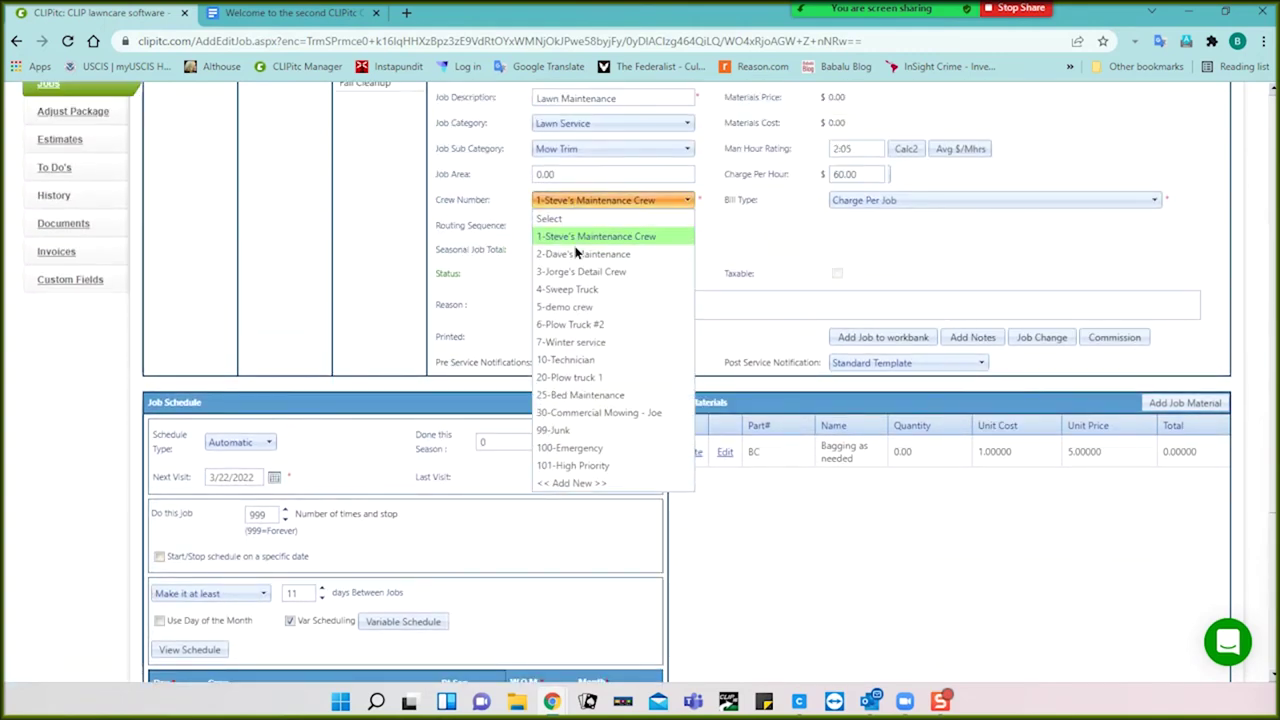
click(575, 255)
scroll(400, 200, up, 2)
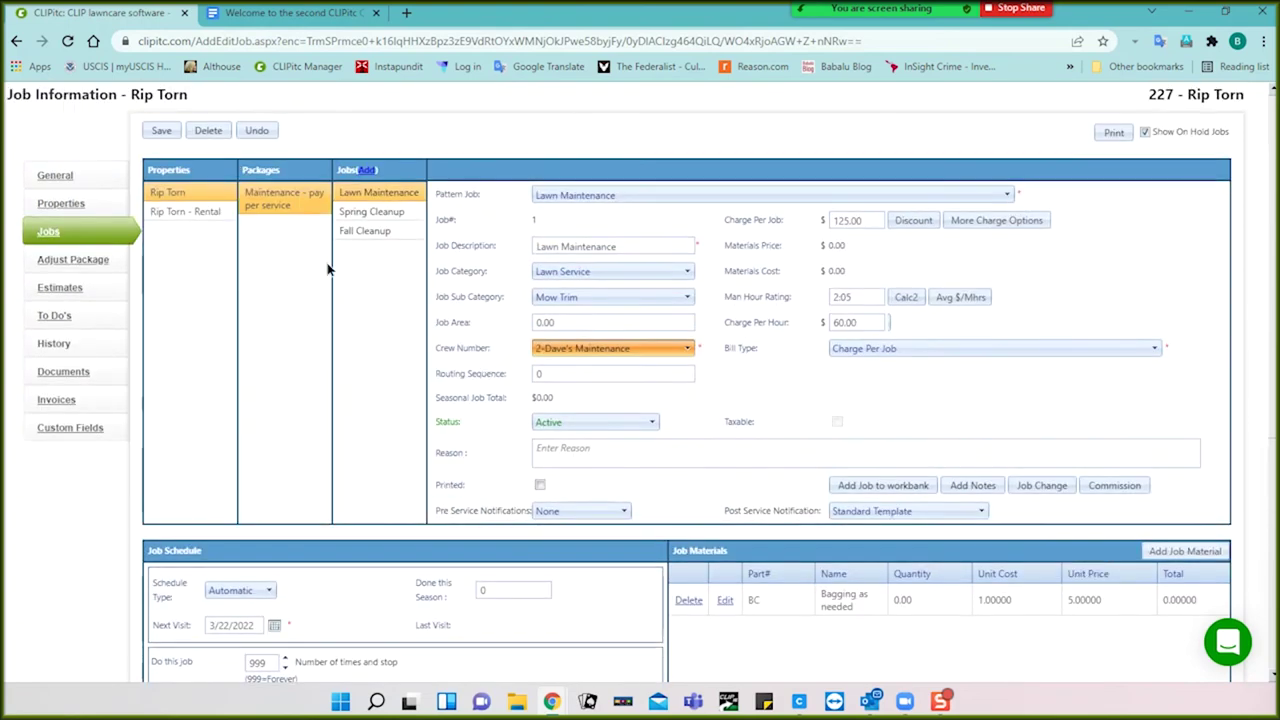
Save the Lawn Maintenance job, keeping its $125.00 charge and $60.00 hourly rate
click(155, 132)
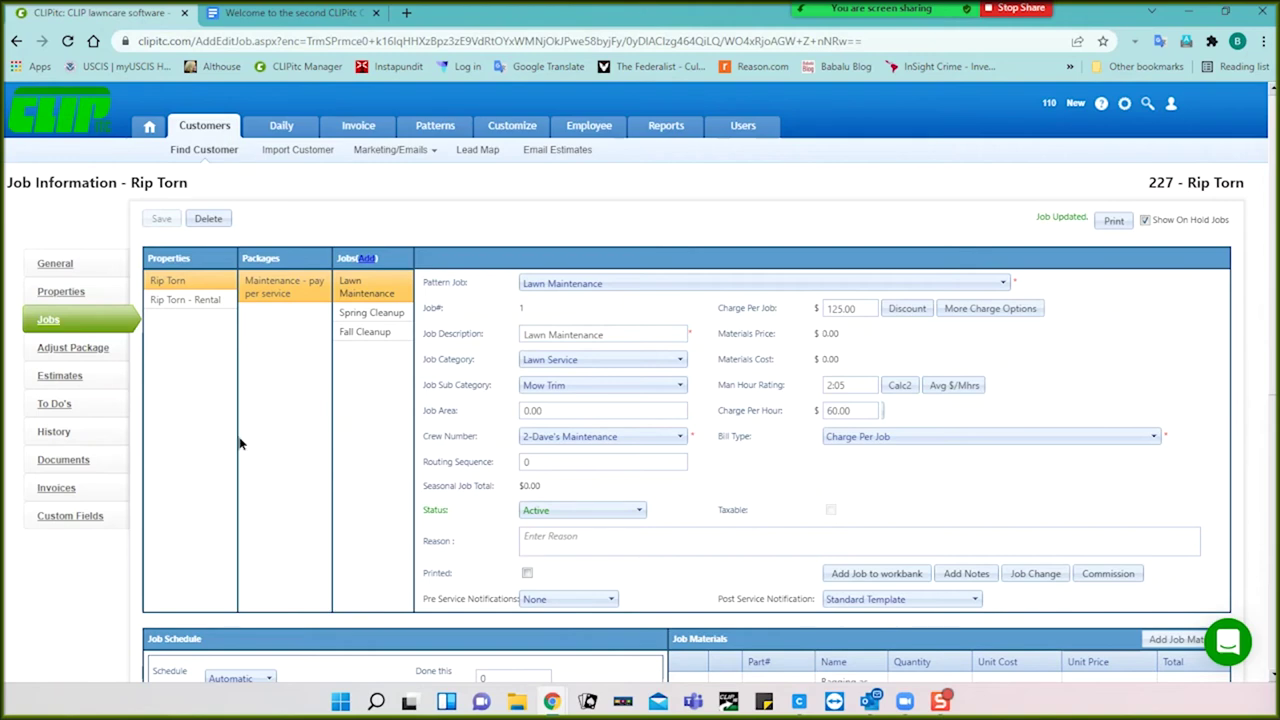
scroll(240, 443, down, 5)
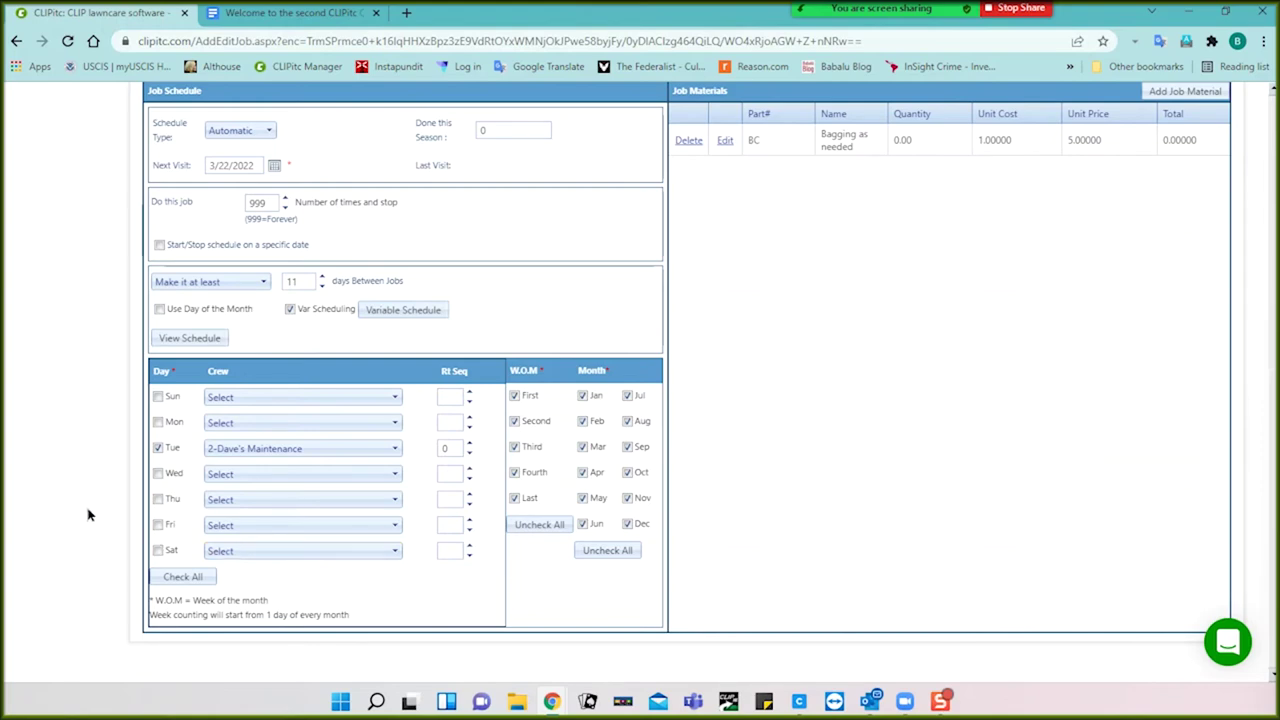
scroll(83, 513, up, 1)
scroll(83, 513, up, 4)
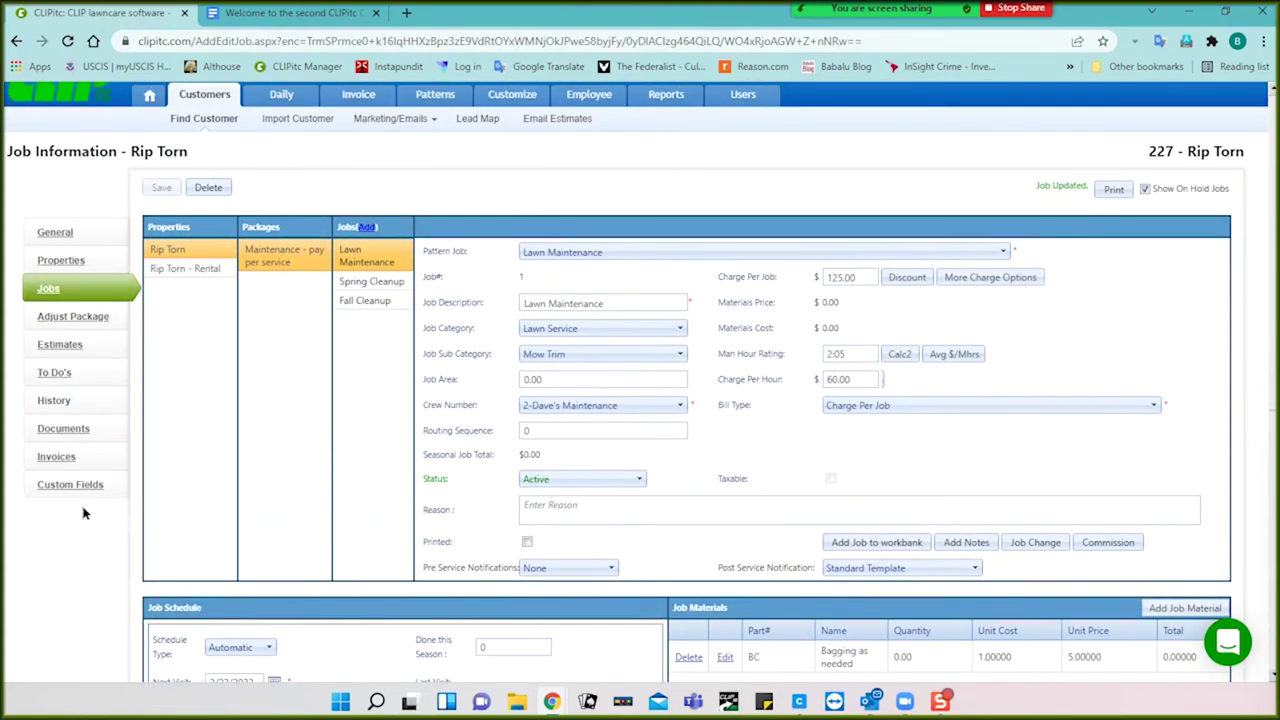
scroll(84, 582, up, 1)
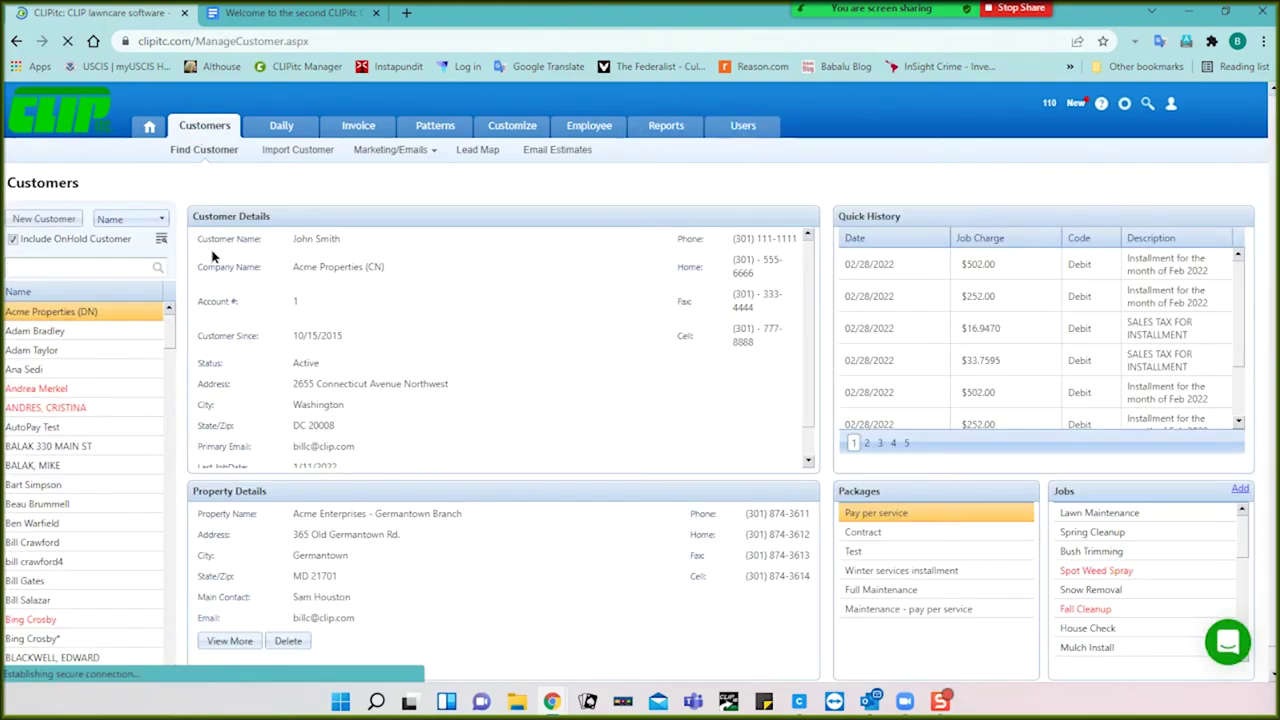
Open the next customer from Find Customer and show their package arrangement
double_click(40, 504)
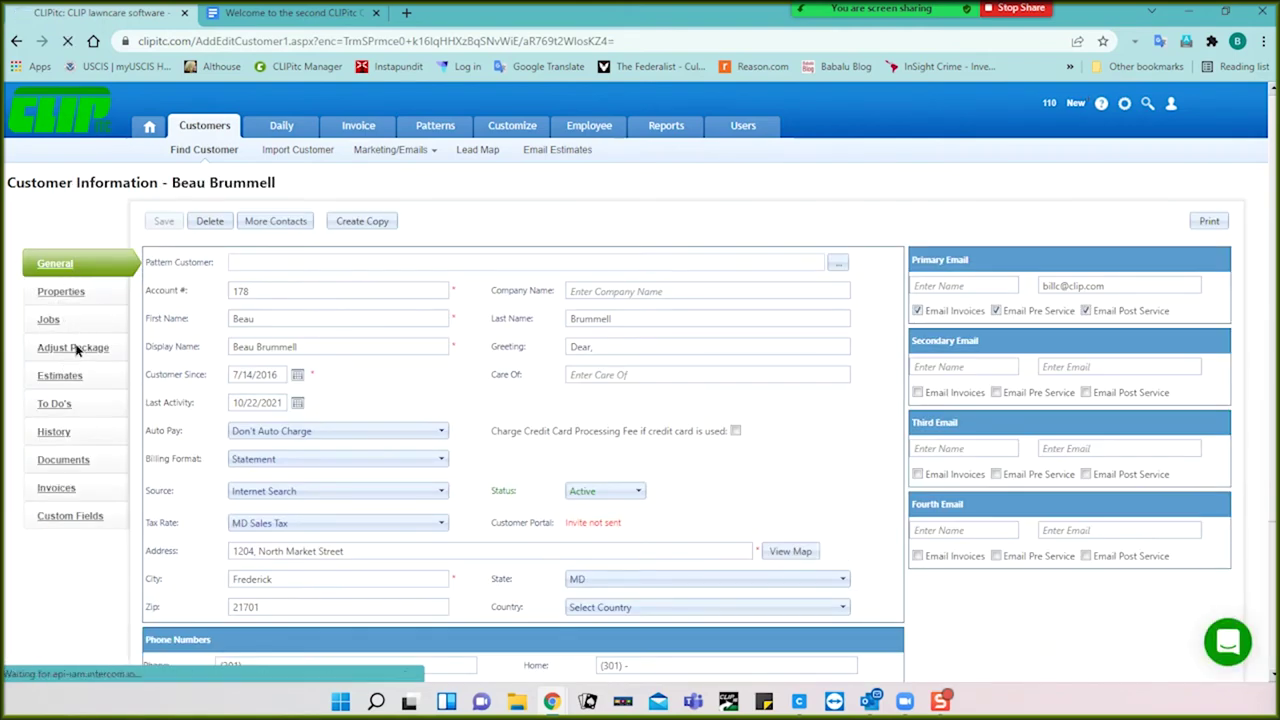
click(75, 349)
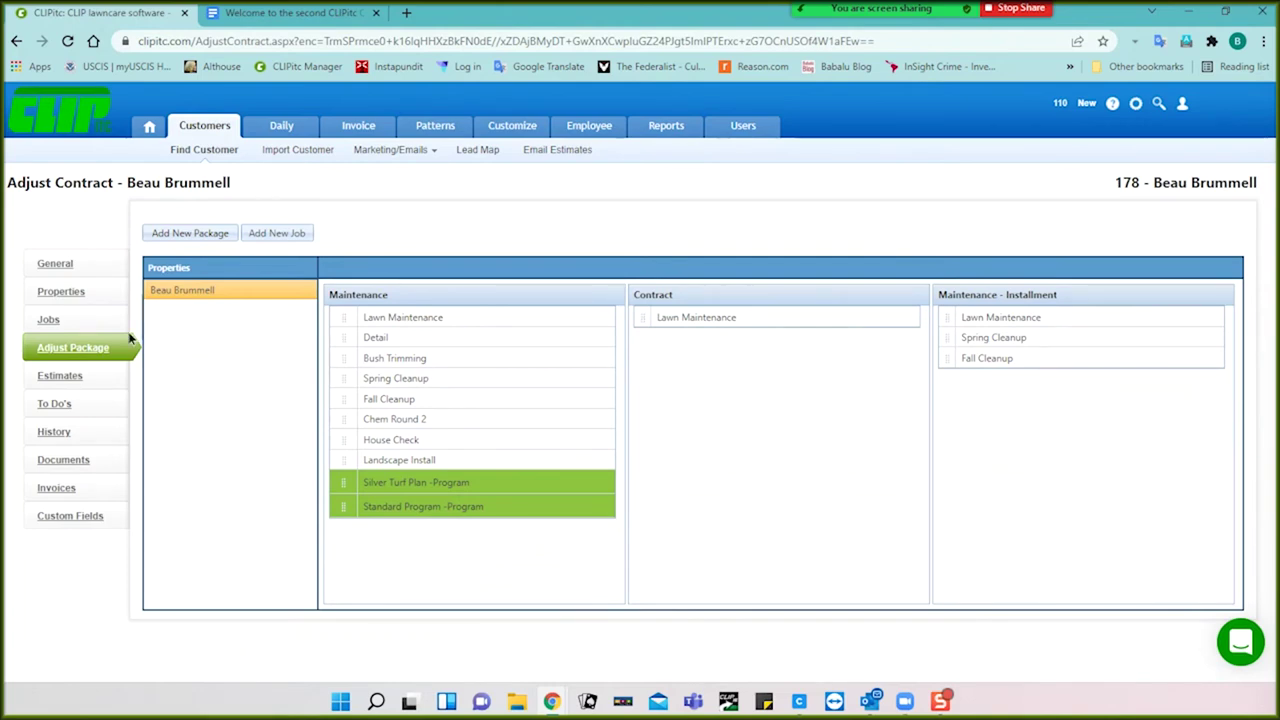
Rename the customer's Contract package to 'Installment Package' and save it
click(66, 294)
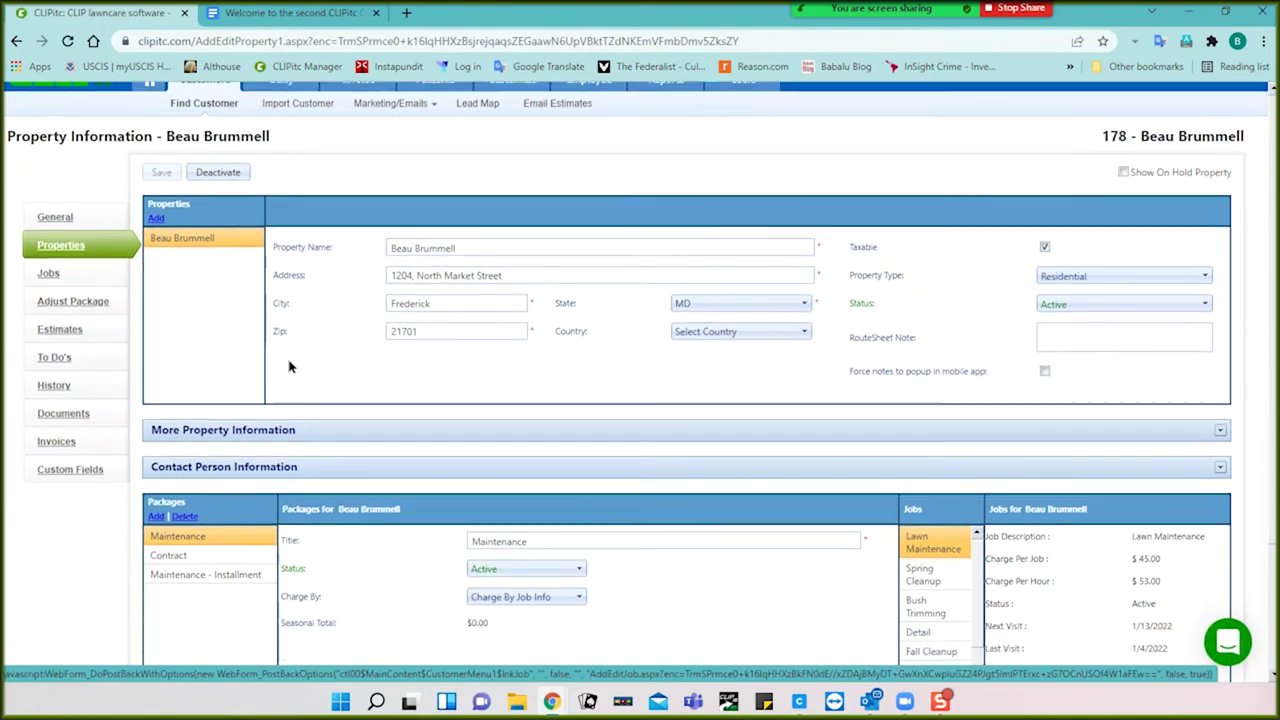
scroll(290, 368, down, 2)
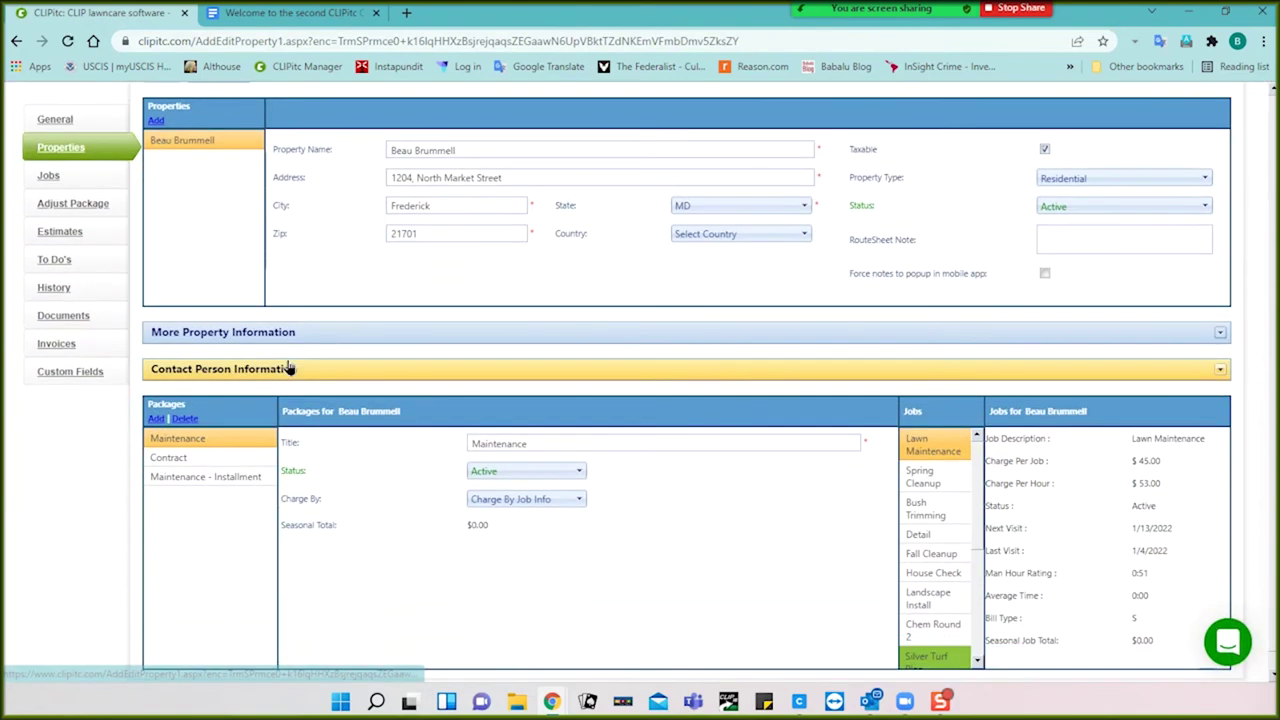
click(175, 459)
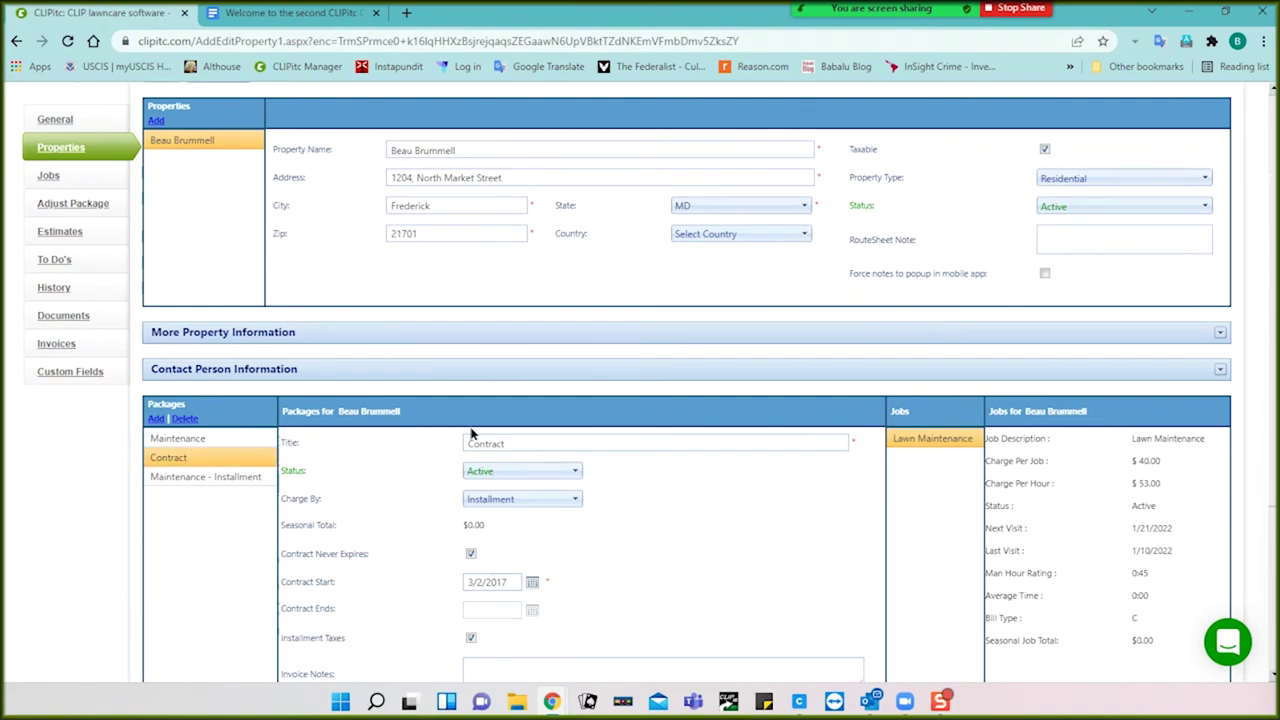
double_click(517, 443)
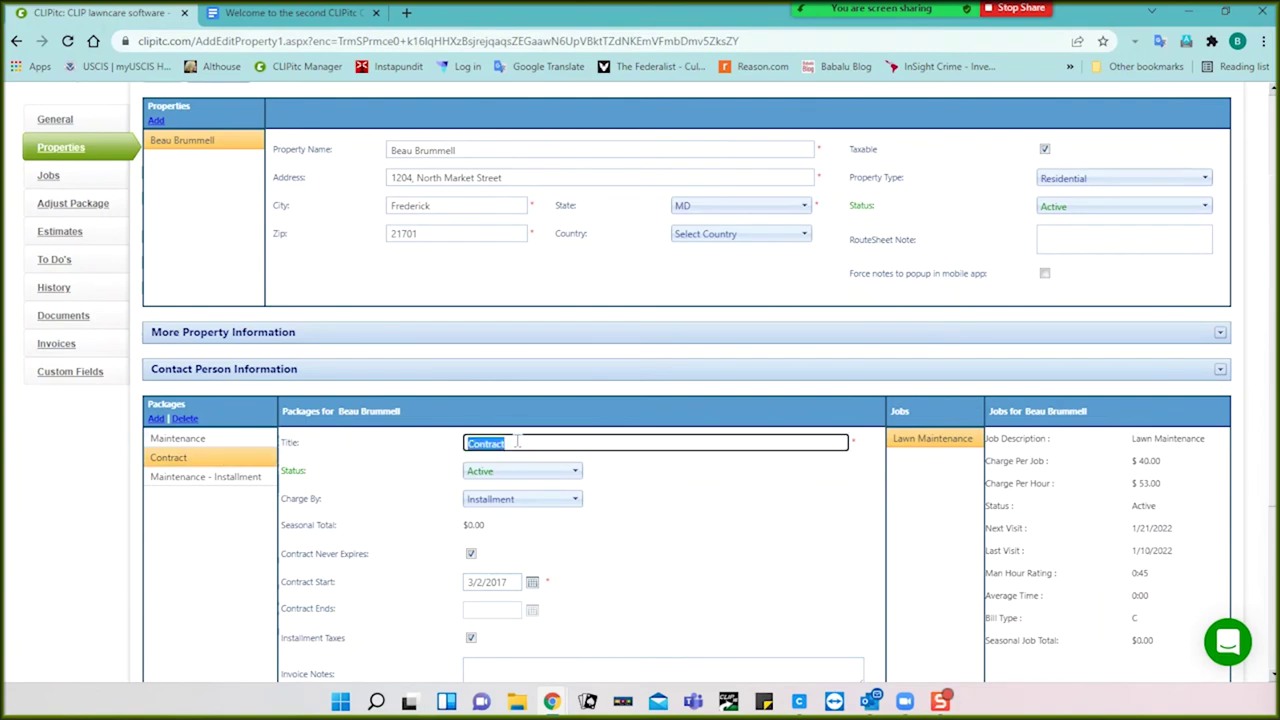
text(Installment Package)
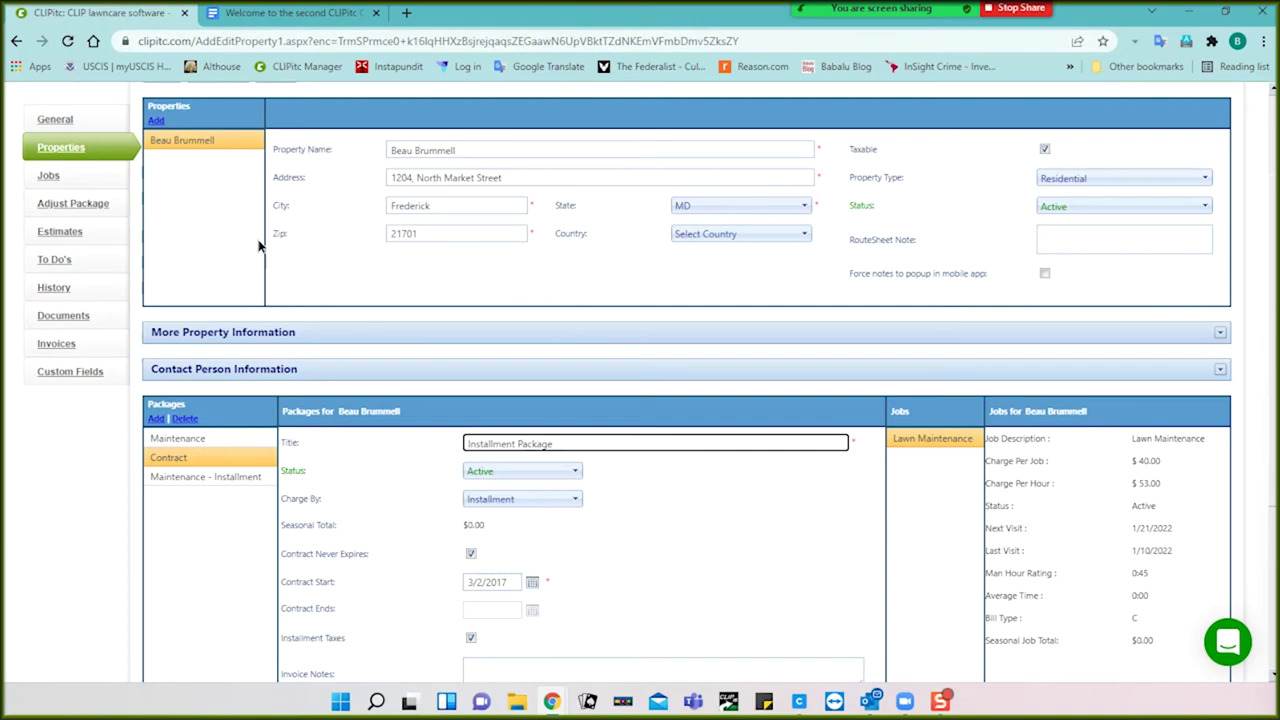
scroll(260, 245, up, 1)
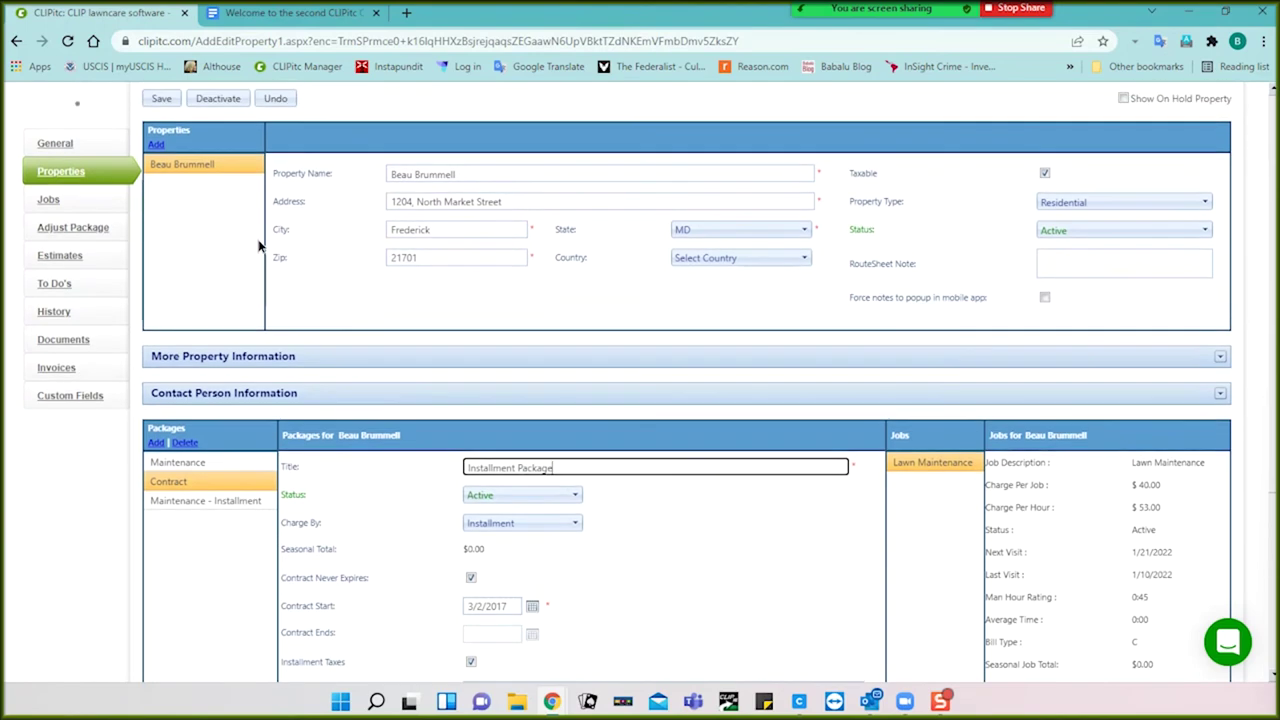
click(162, 100)
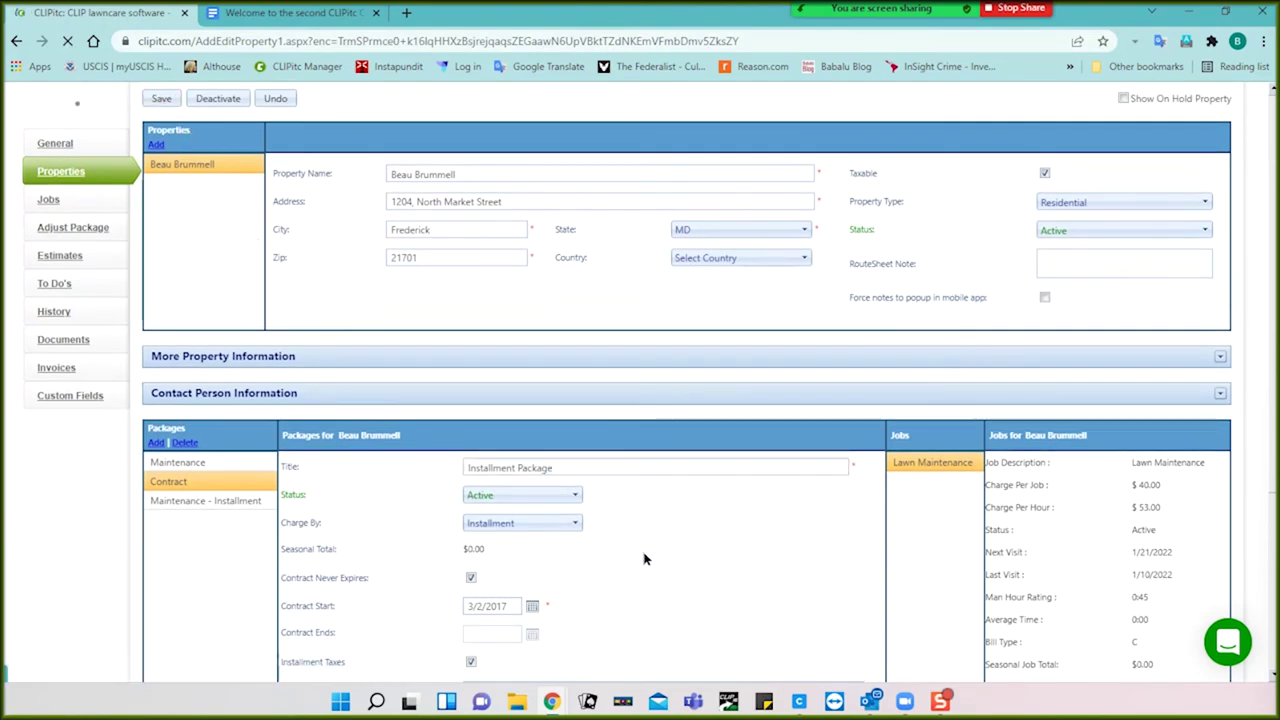
Fill every monthly installment with 212.50, totalling 2,550.00
scroll(645, 558, down, 4)
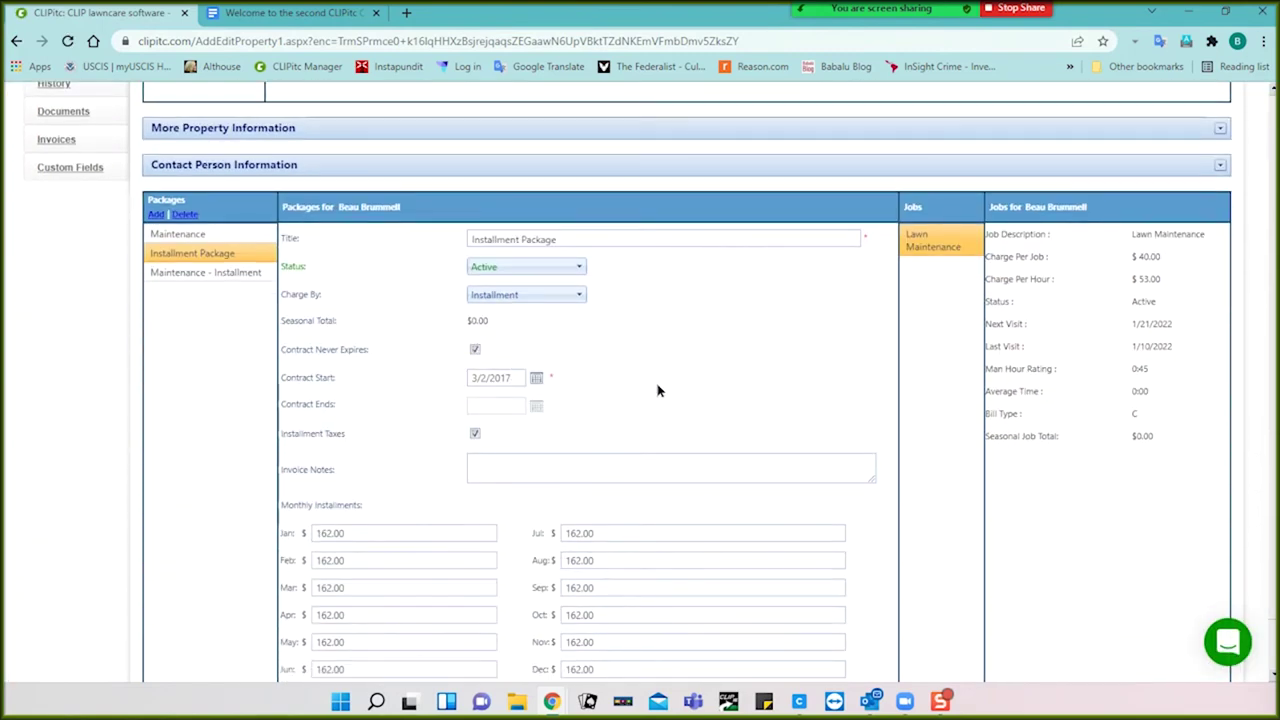
scroll(657, 385, down, 1)
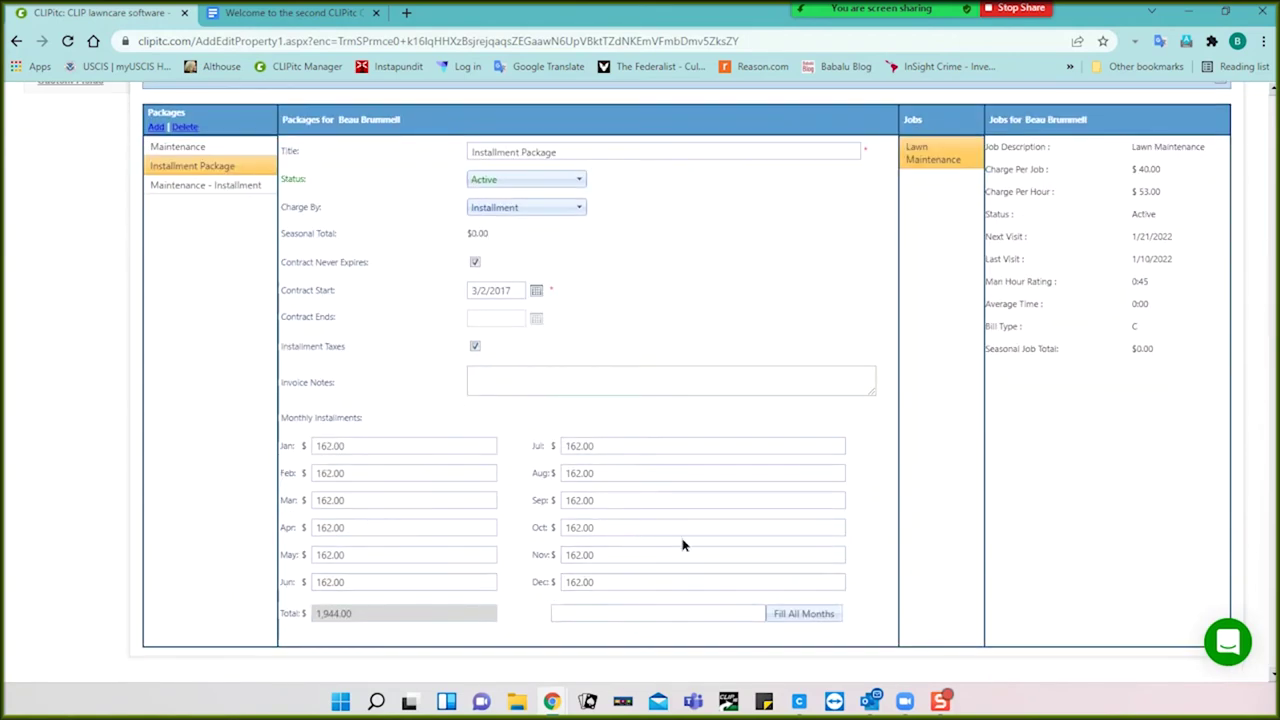
click(720, 614)
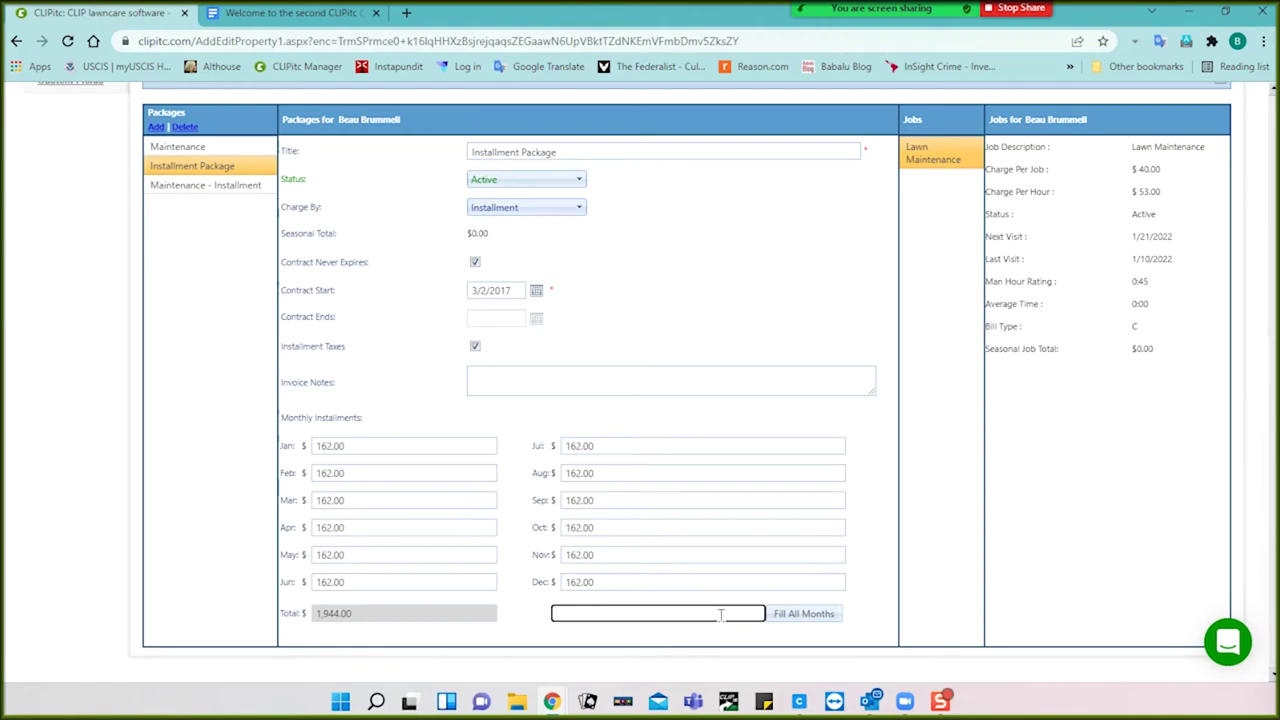
text(212.50)
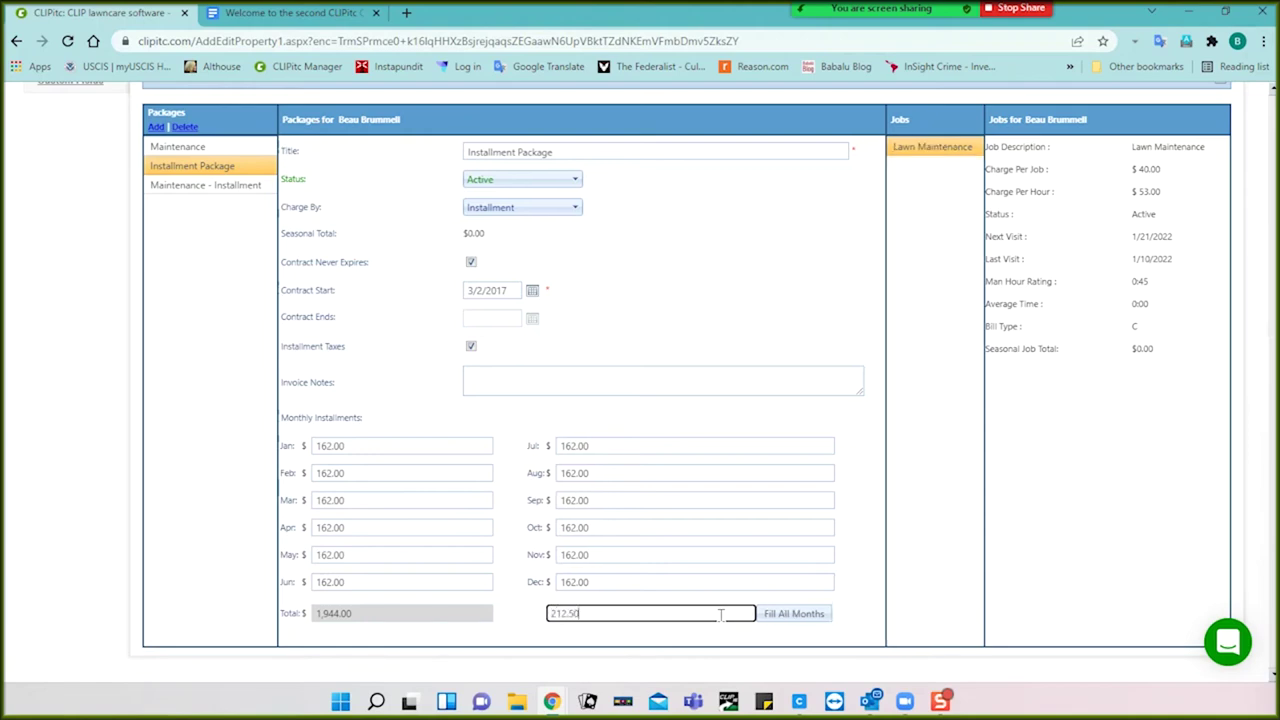
click(787, 614)
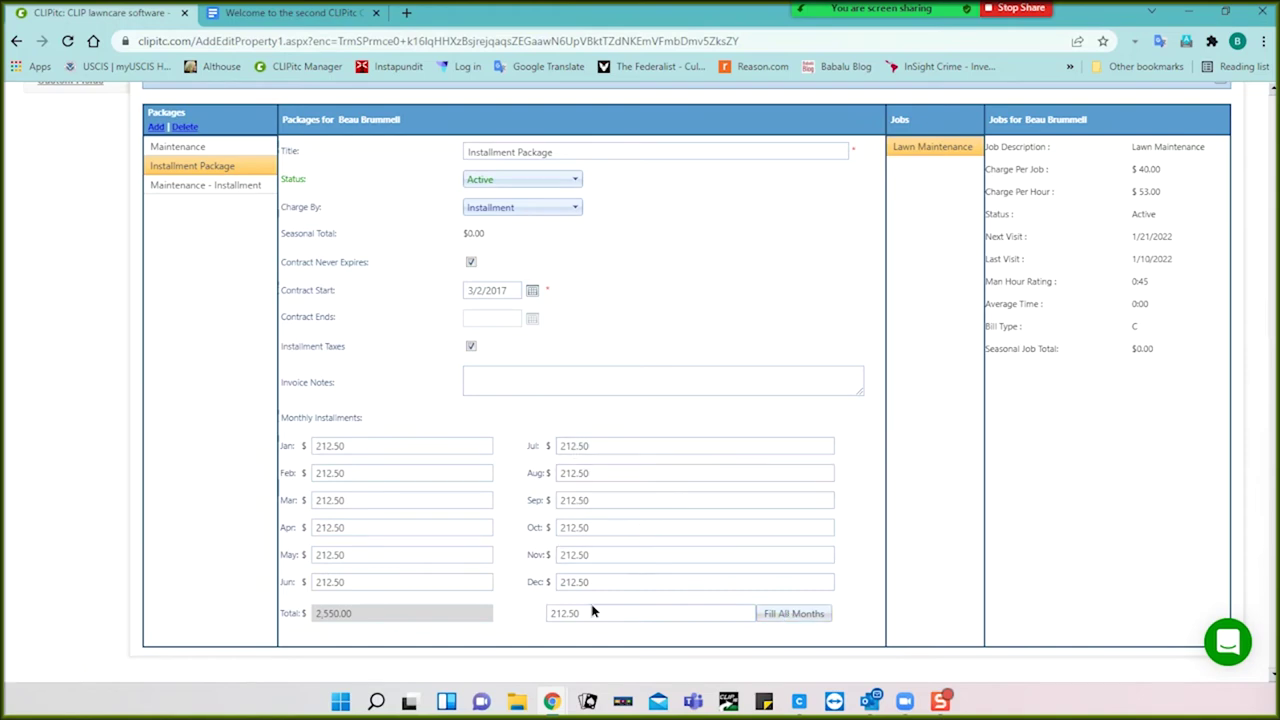
scroll(389, 405, up, 5)
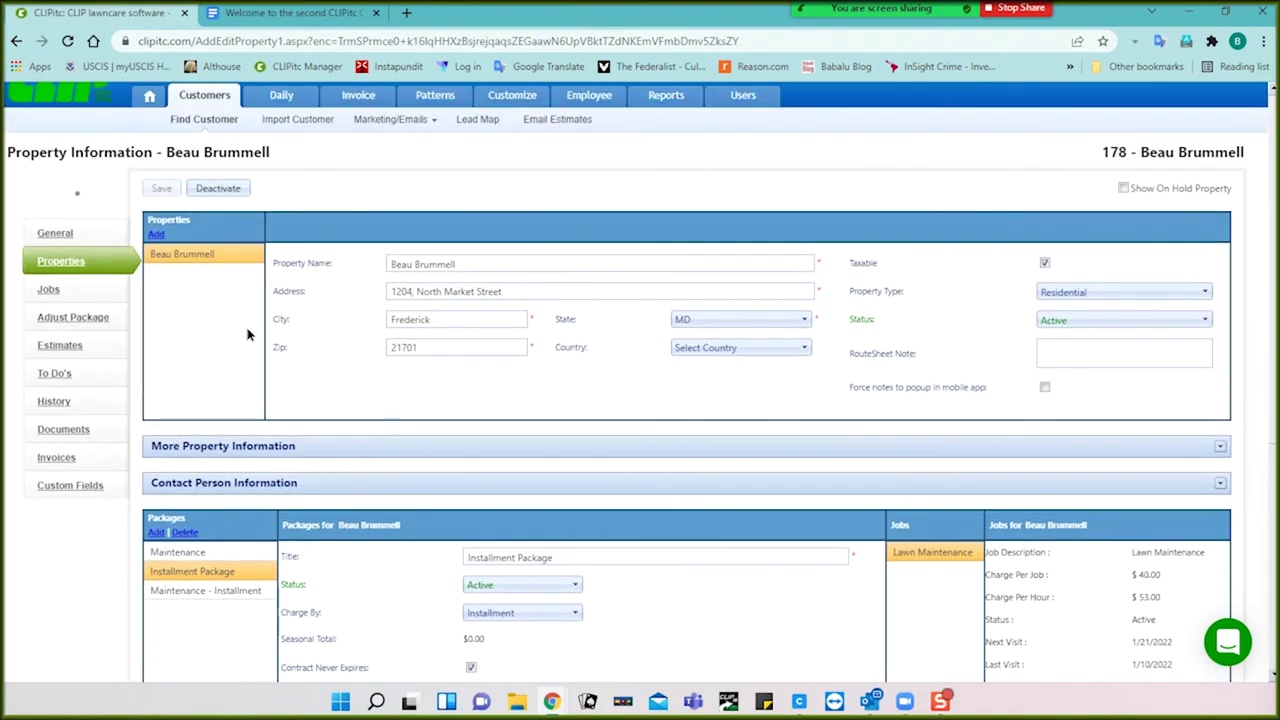
Check the Lawn Maintenance job in the Installment Package, then return to the package arrangement
click(49, 290)
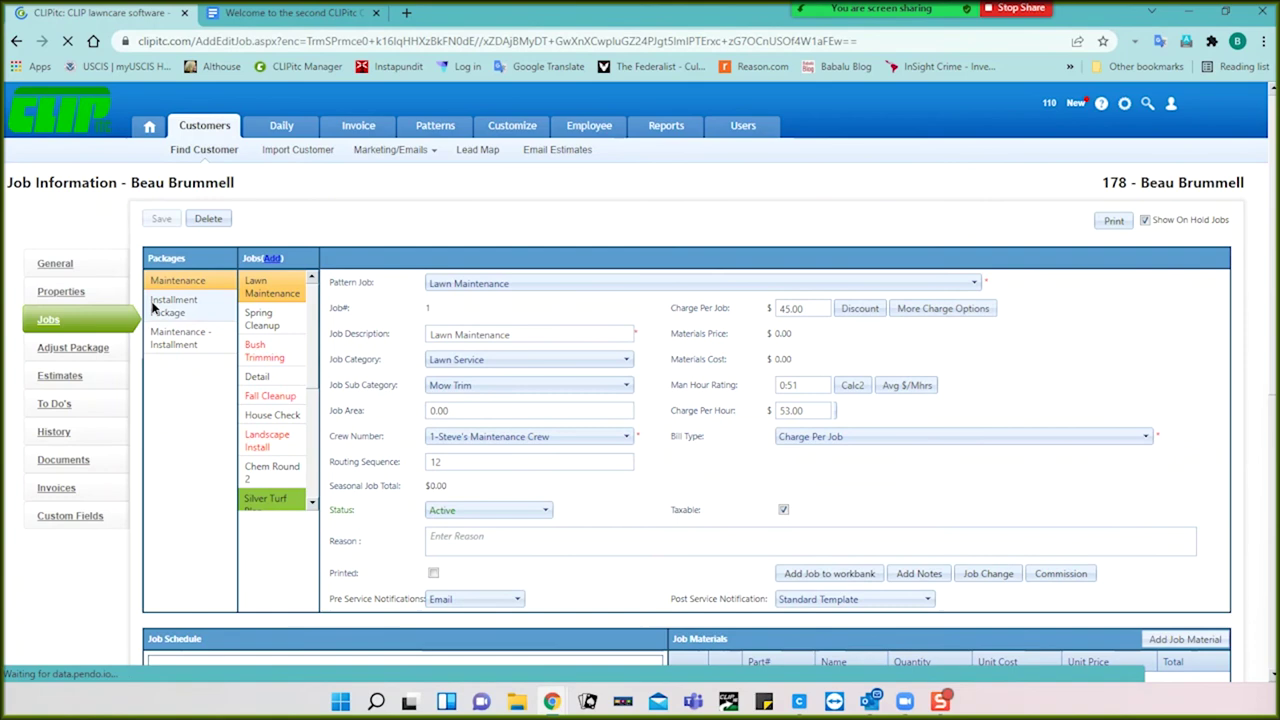
click(155, 307)
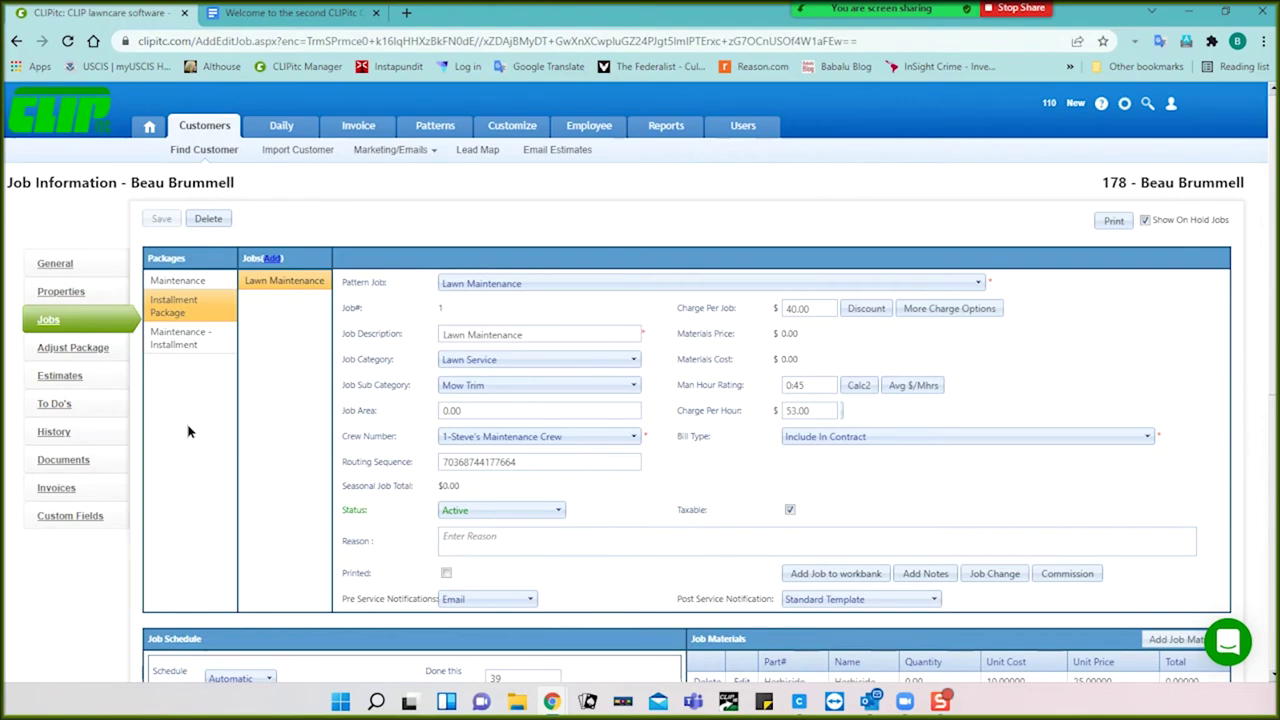
click(80, 347)
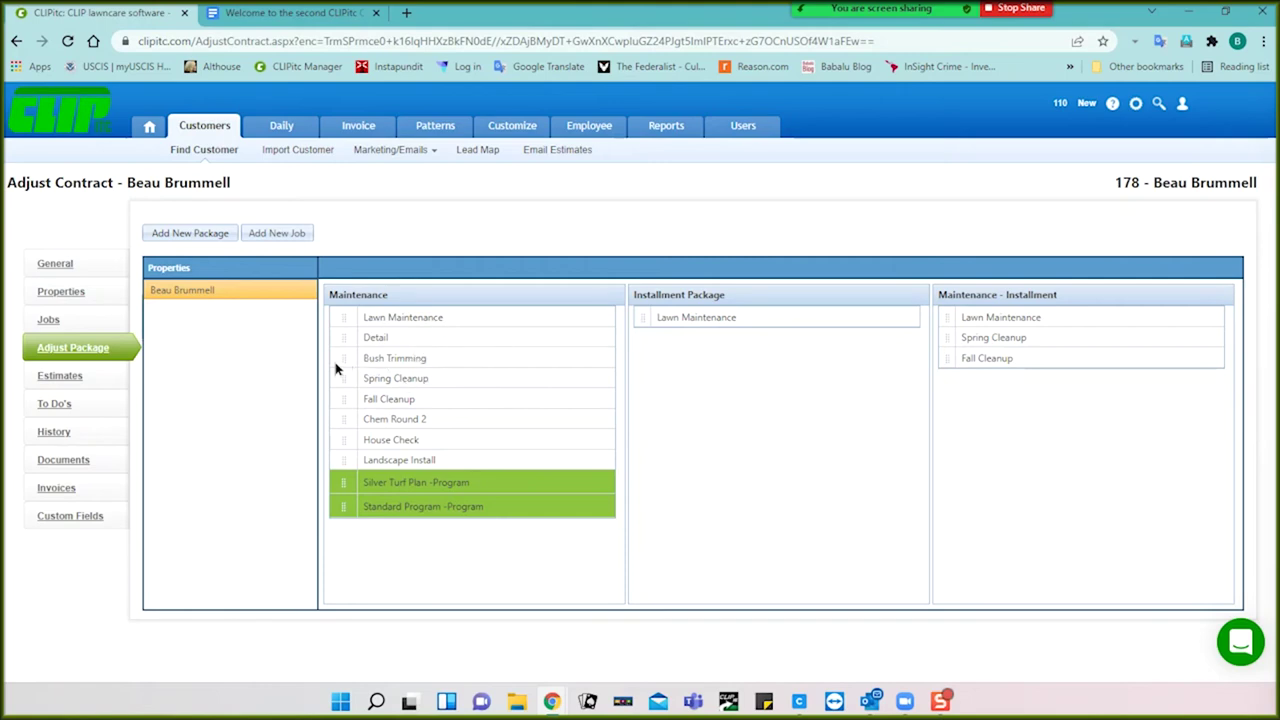
Add Bush Trimming to the Installment Package billed as Include In Contract, then view estimates
drag(344, 361, 643, 420)
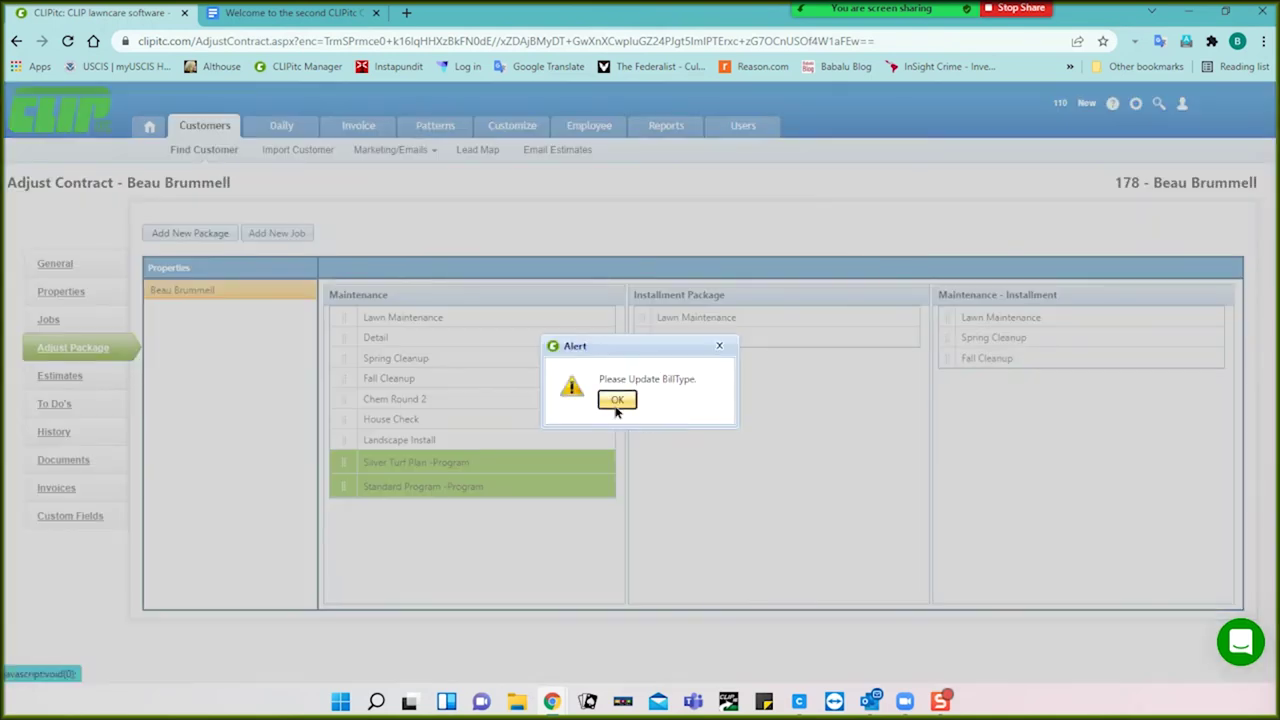
click(616, 402)
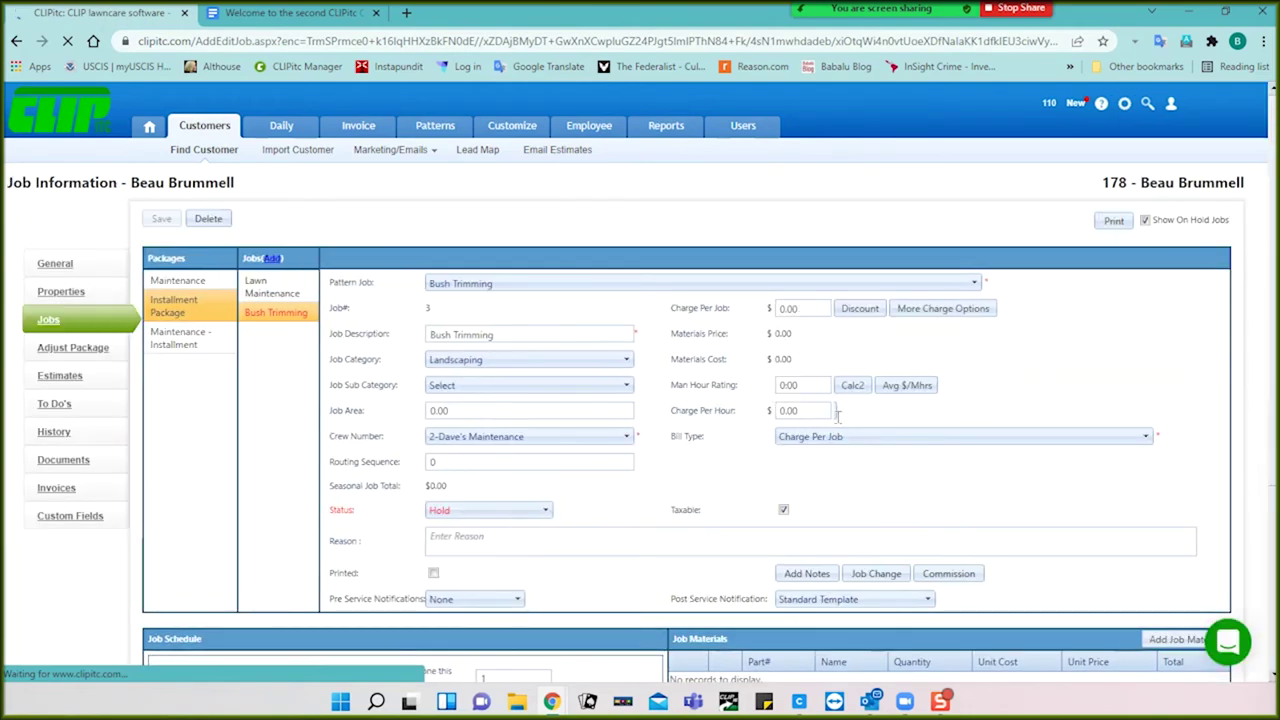
click(838, 440)
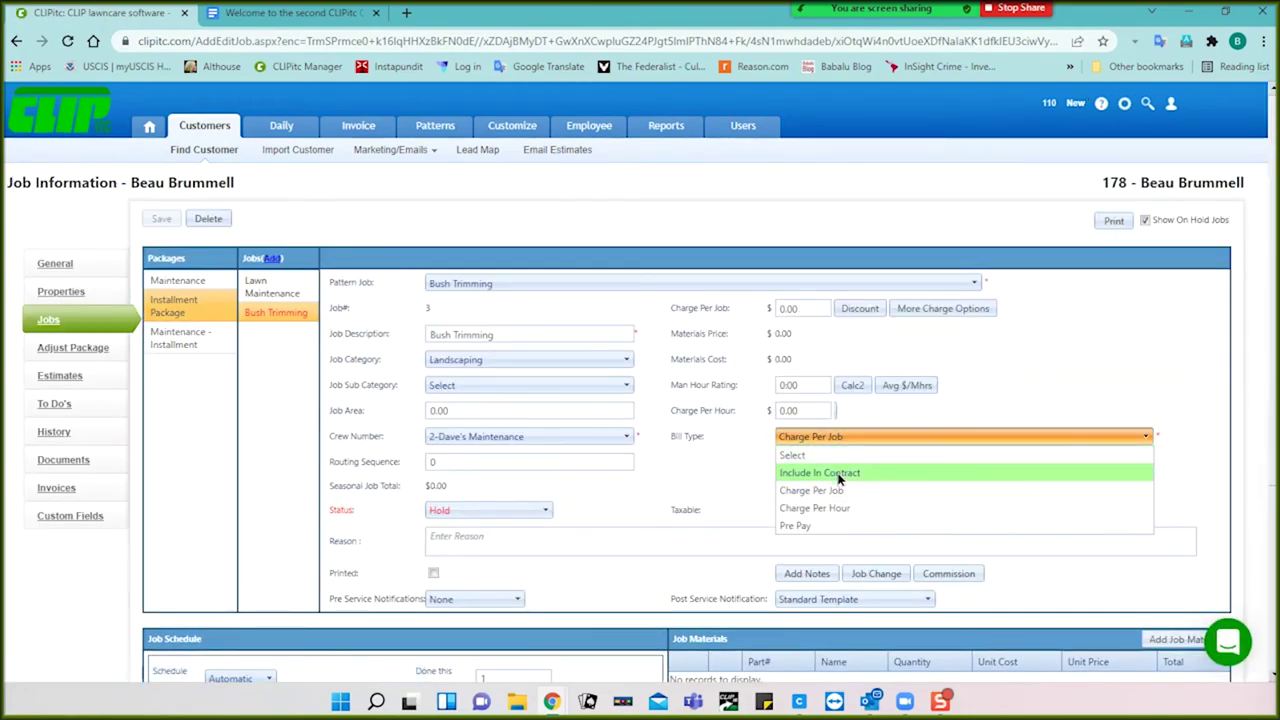
click(843, 473)
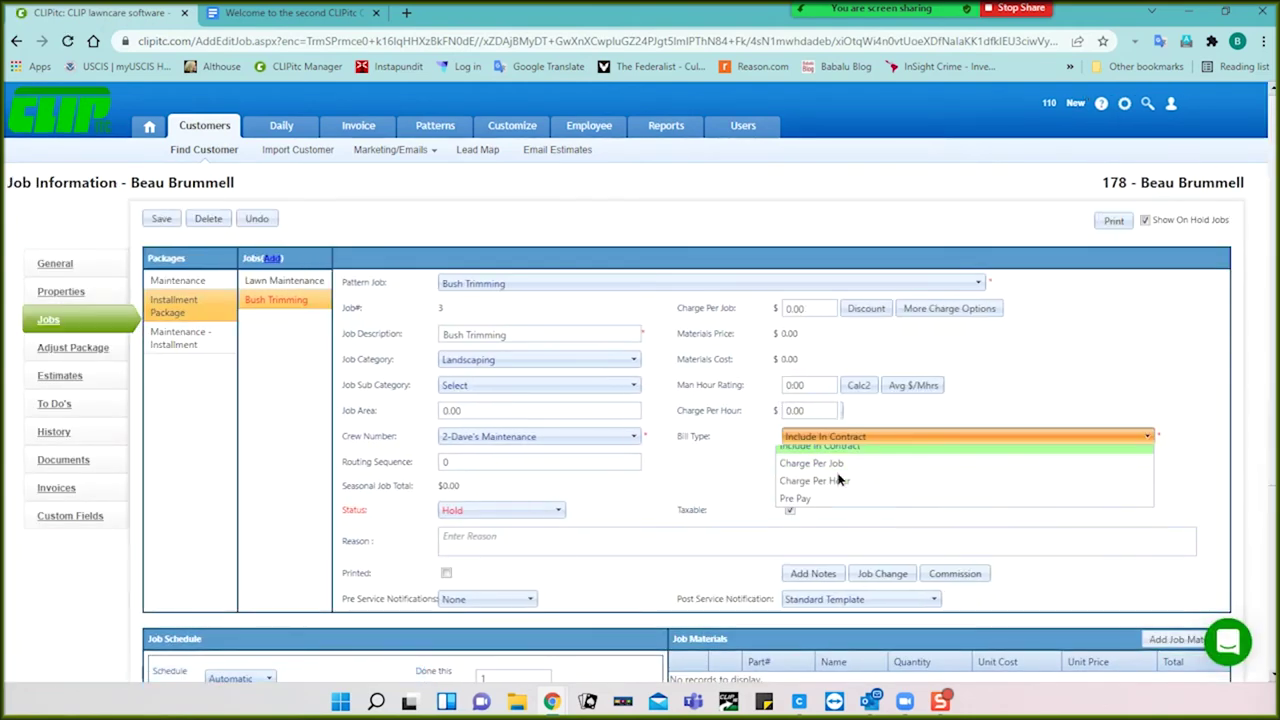
click(162, 218)
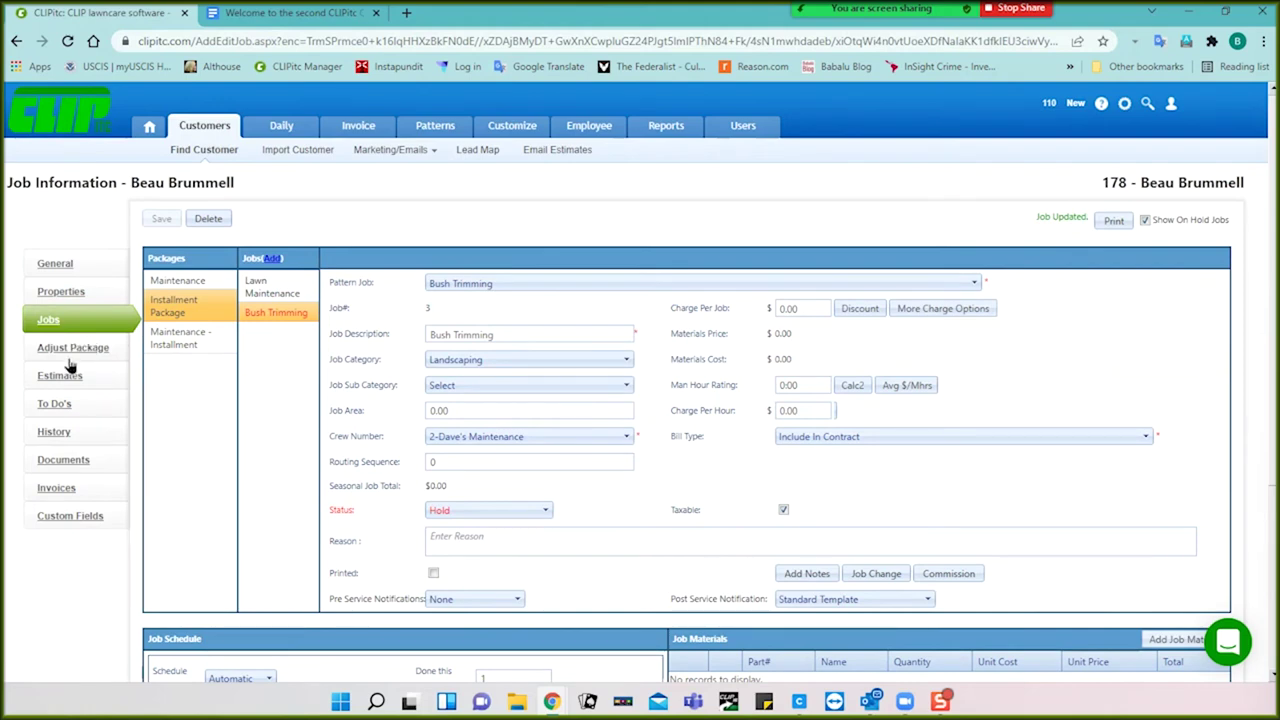
click(60, 376)
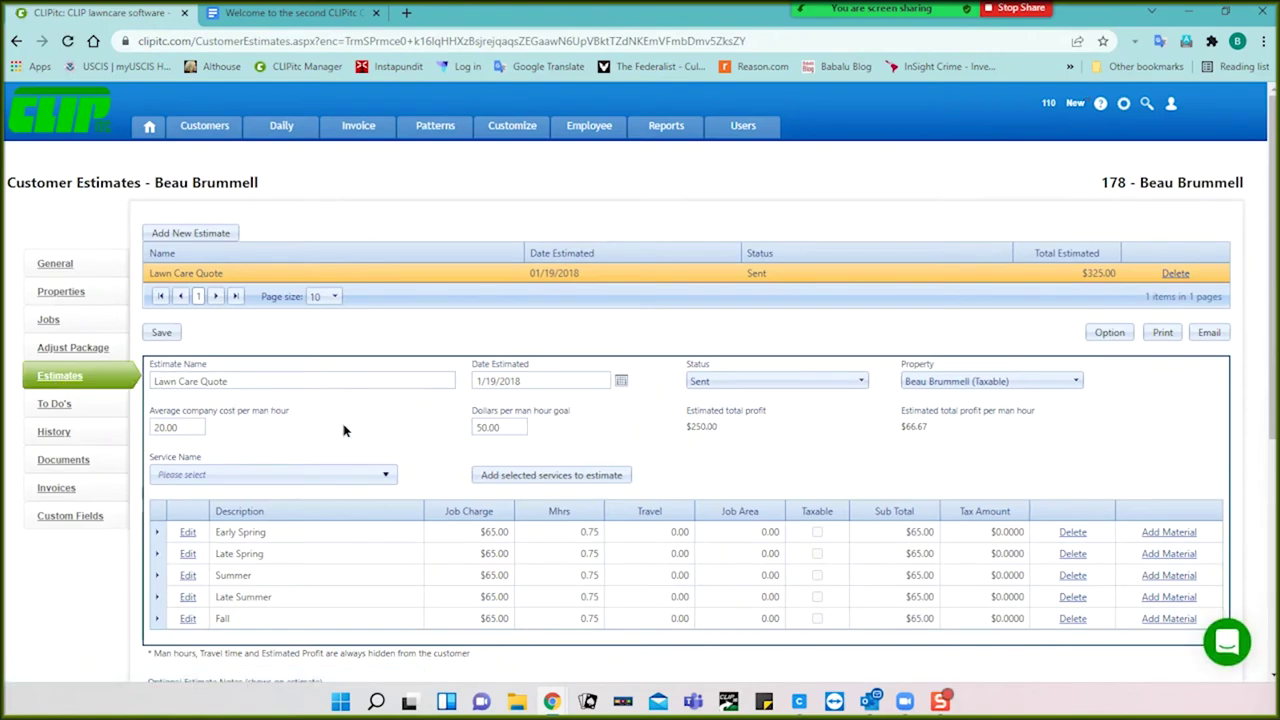
Add the Lawn Maintenance service to the Lawn Care Quote estimate
click(260, 379)
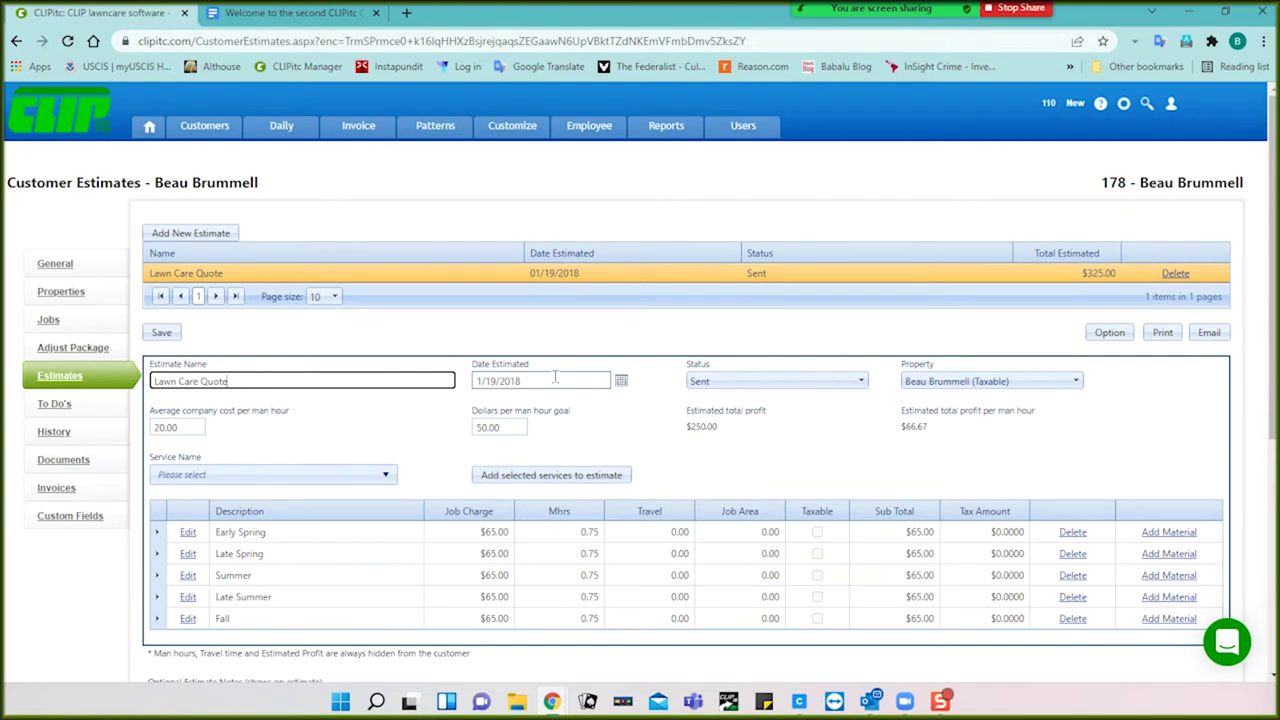
click(270, 478)
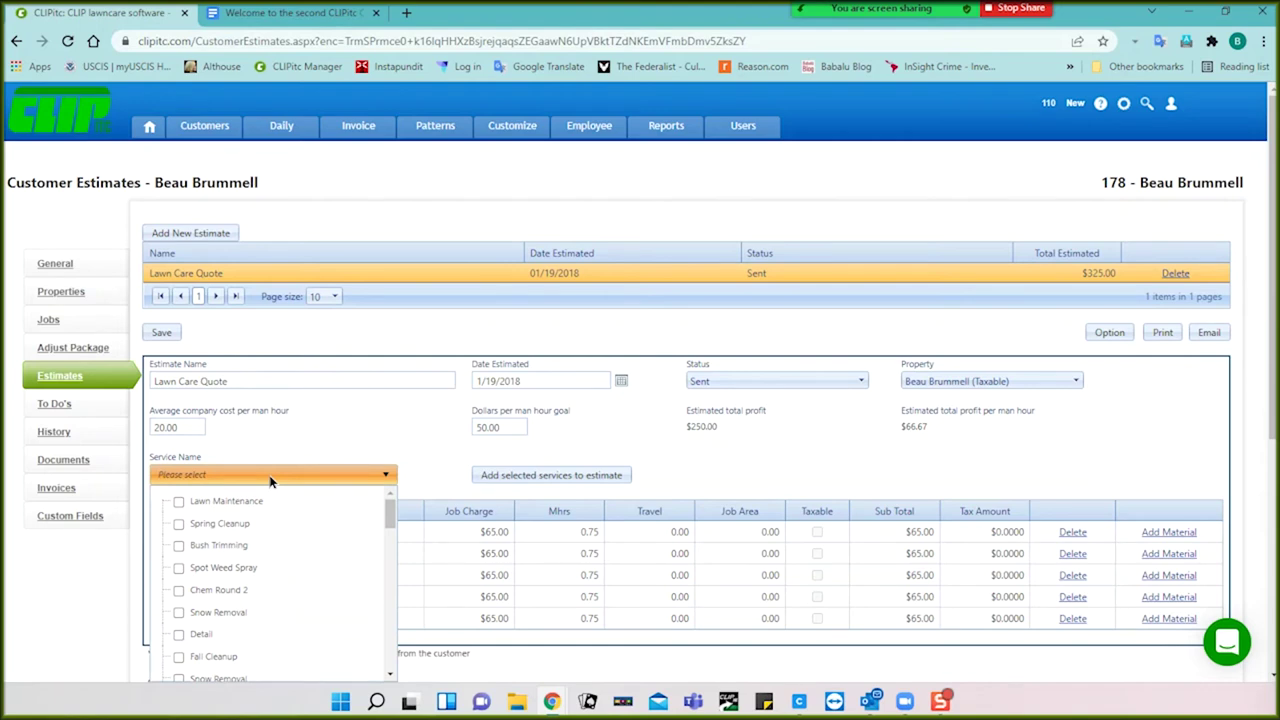
click(179, 503)
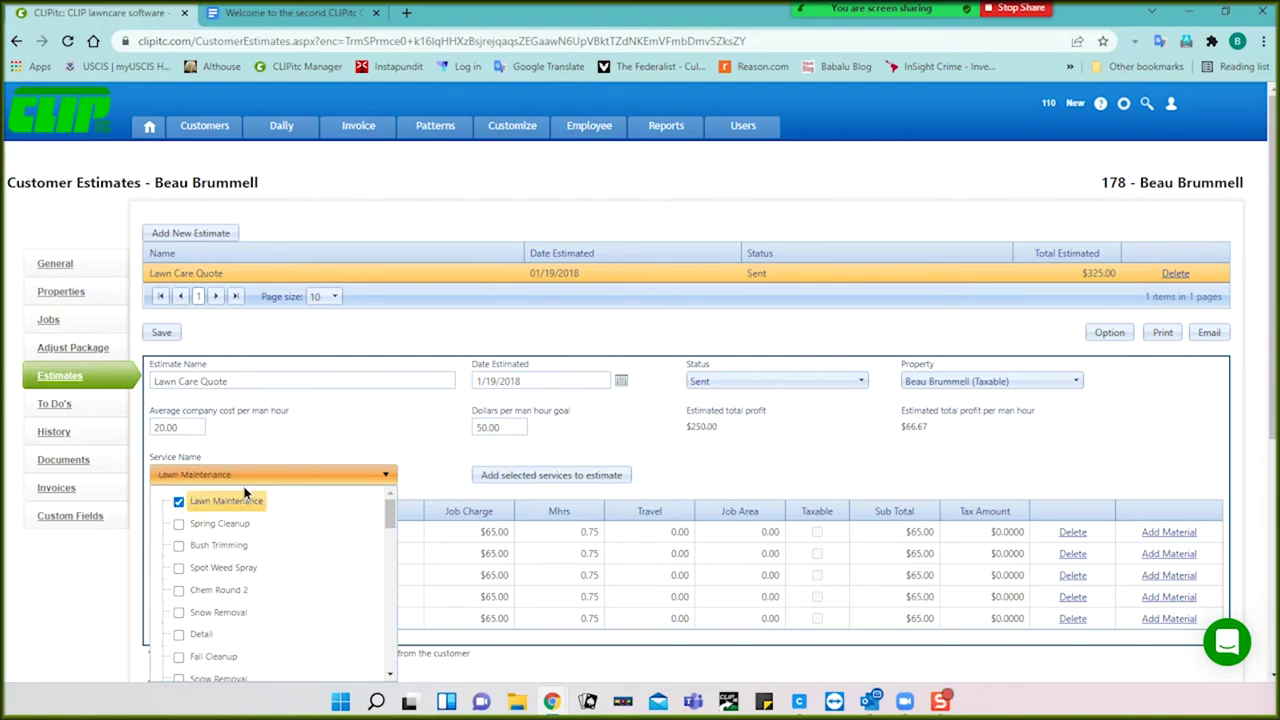
click(505, 477)
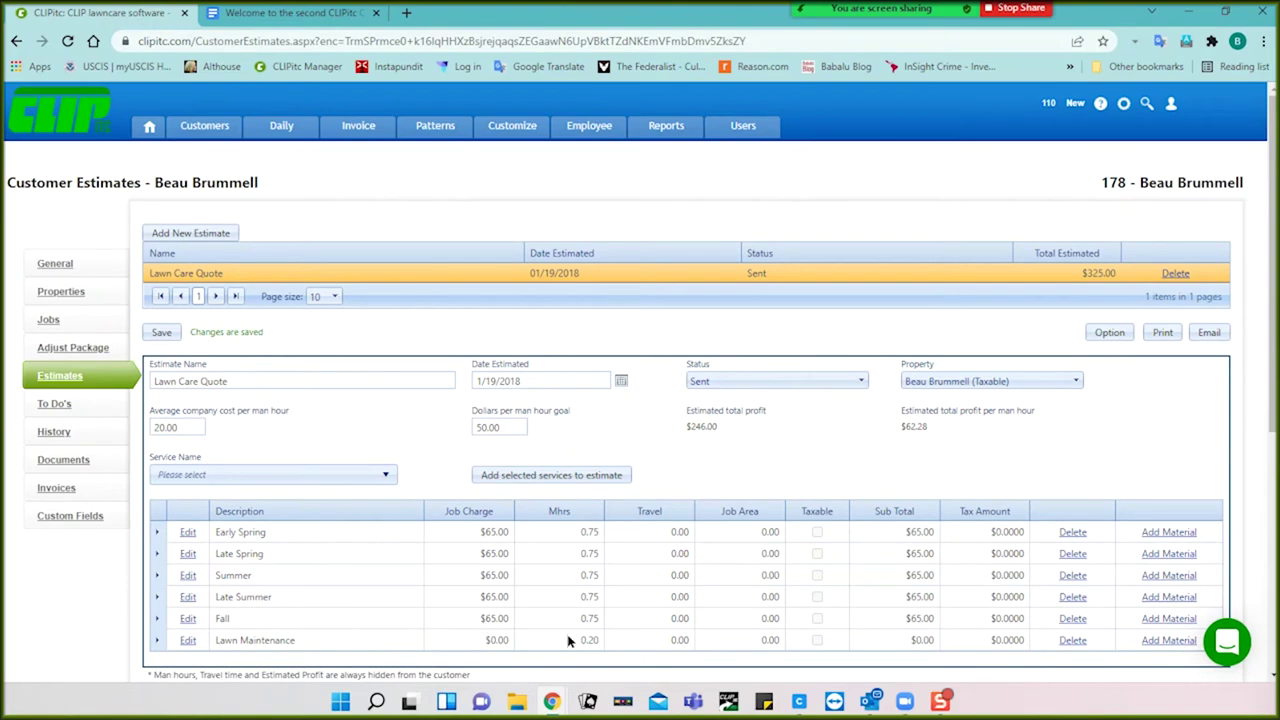
Give the Lawn Maintenance line a $60.00 charge, 1.00 man-hour, and mark it taxable
click(188, 640)
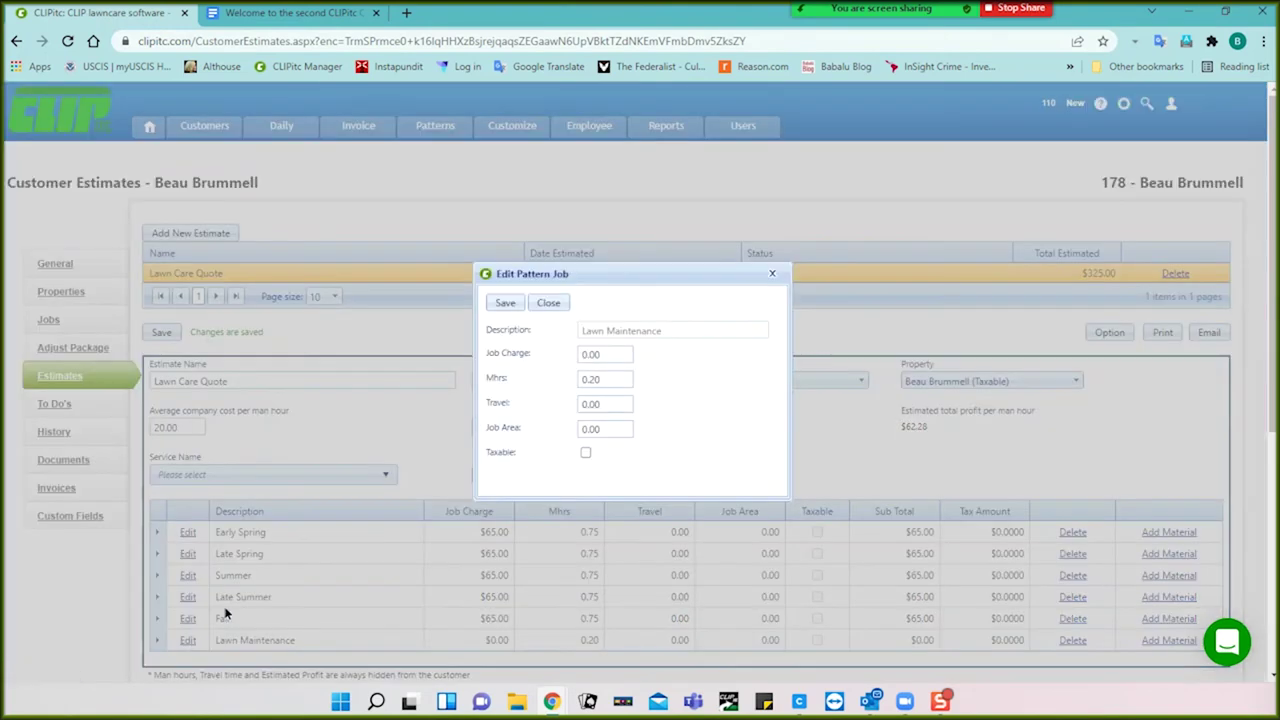
click(612, 354)
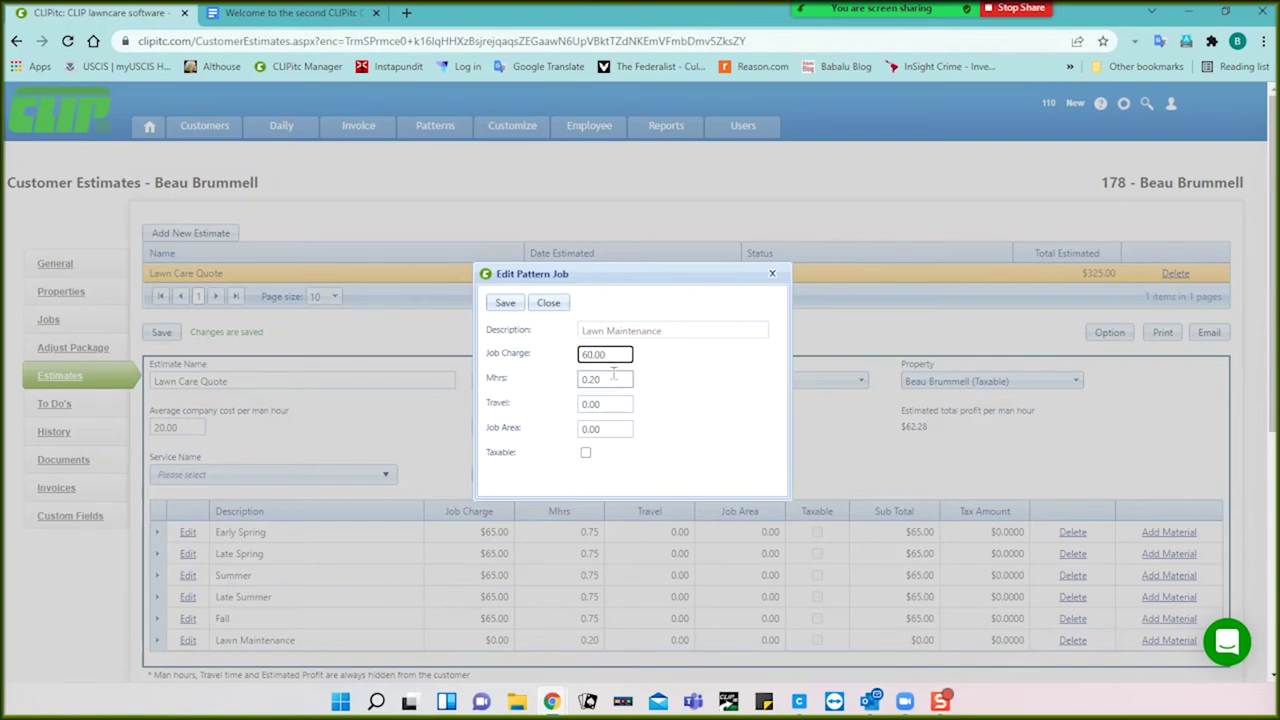
click(613, 375)
text(1)
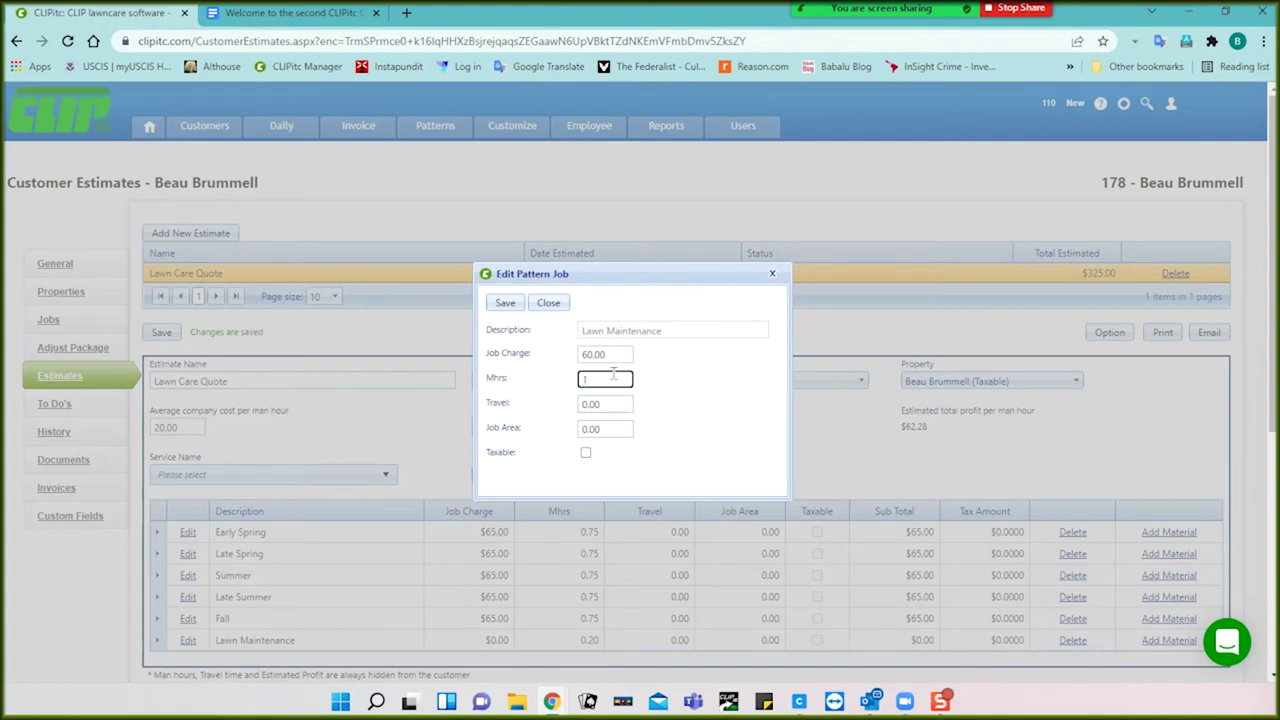
click(585, 455)
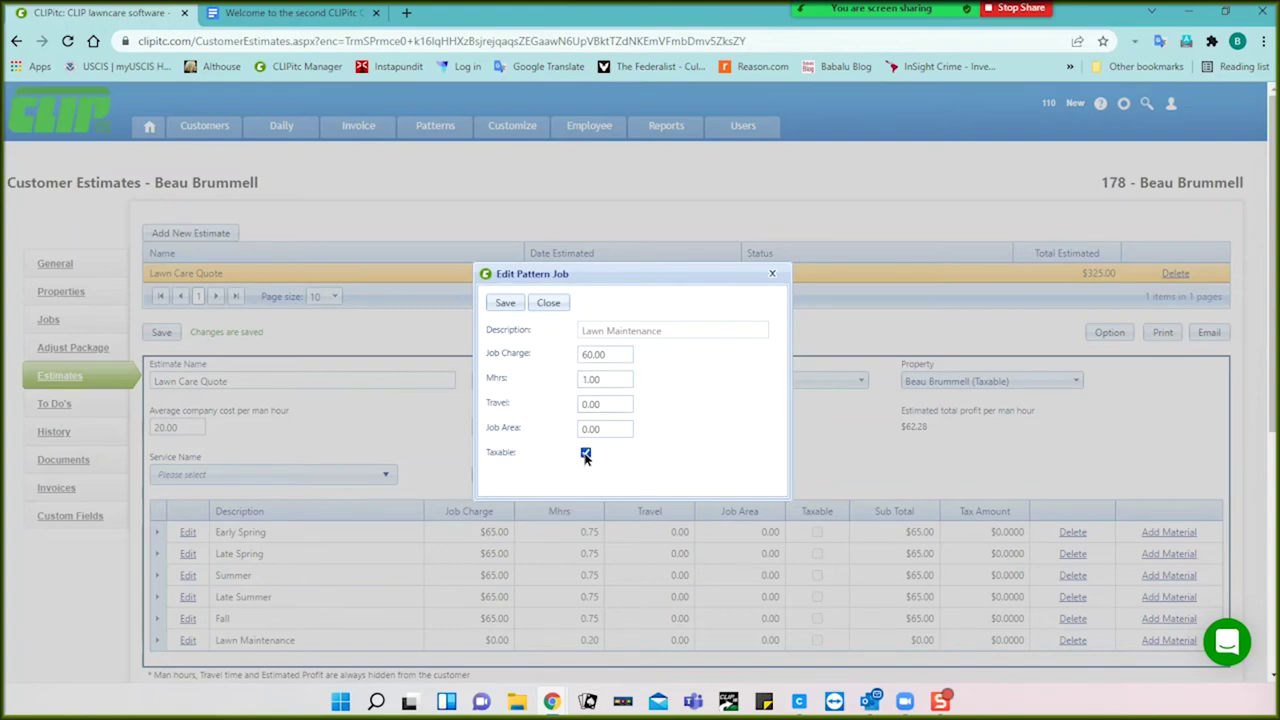
click(502, 305)
click(545, 308)
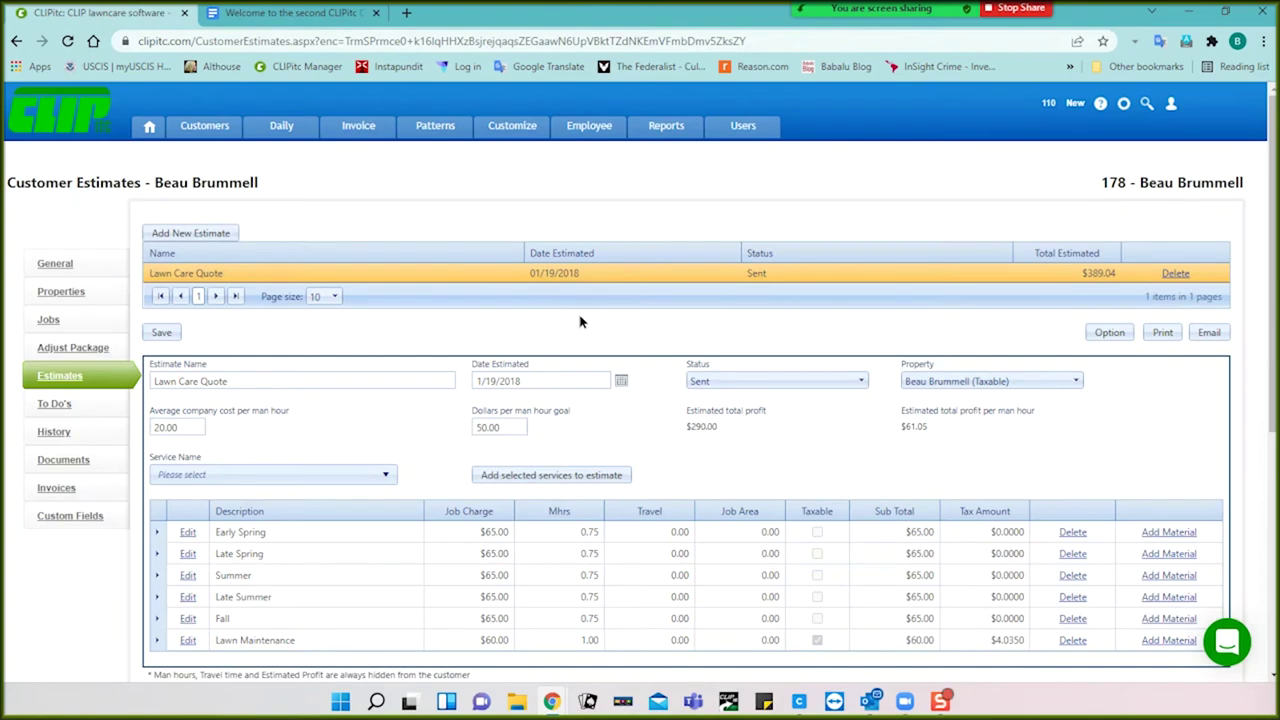
Set the Lawn Care Quote status to Proposed and save it
click(797, 378)
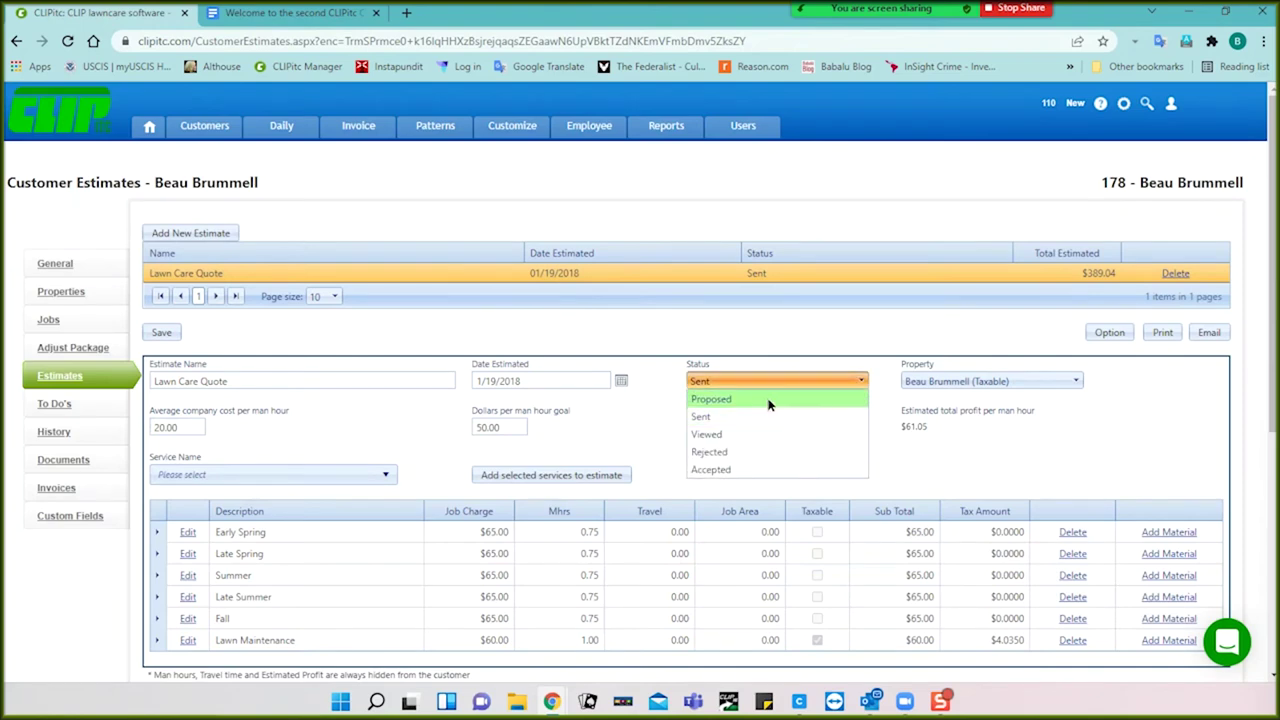
click(768, 401)
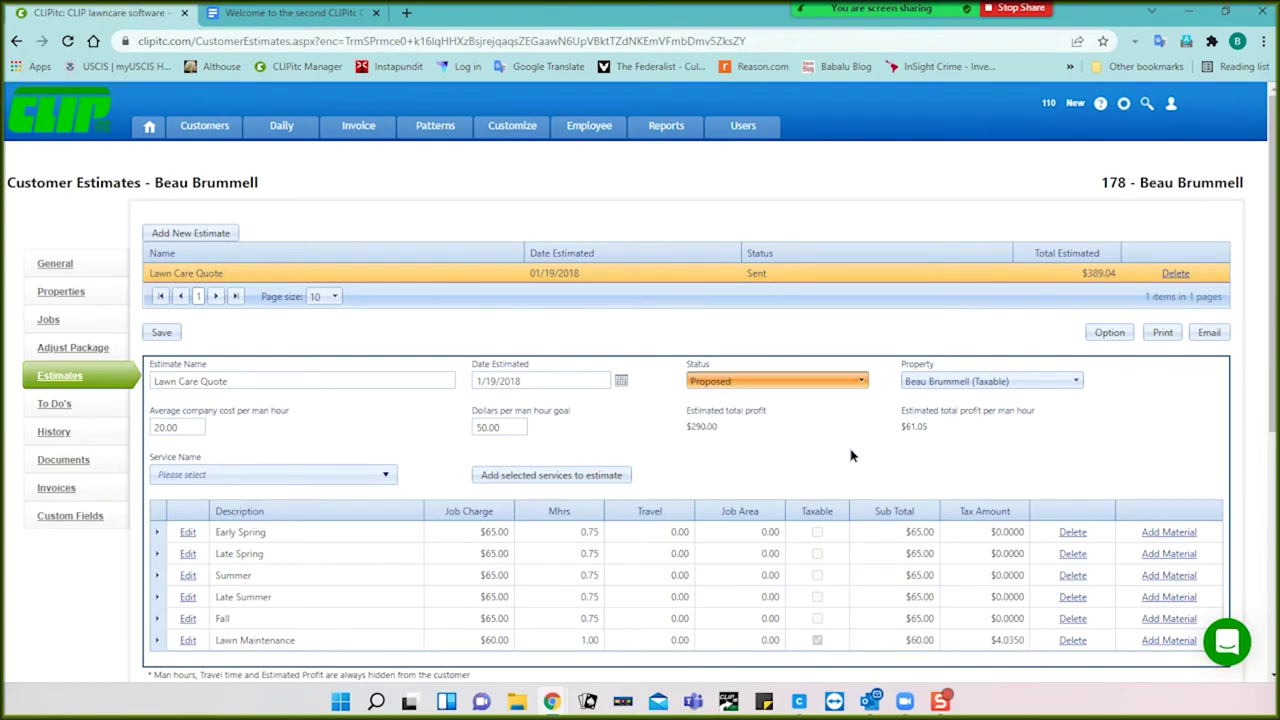
click(168, 334)
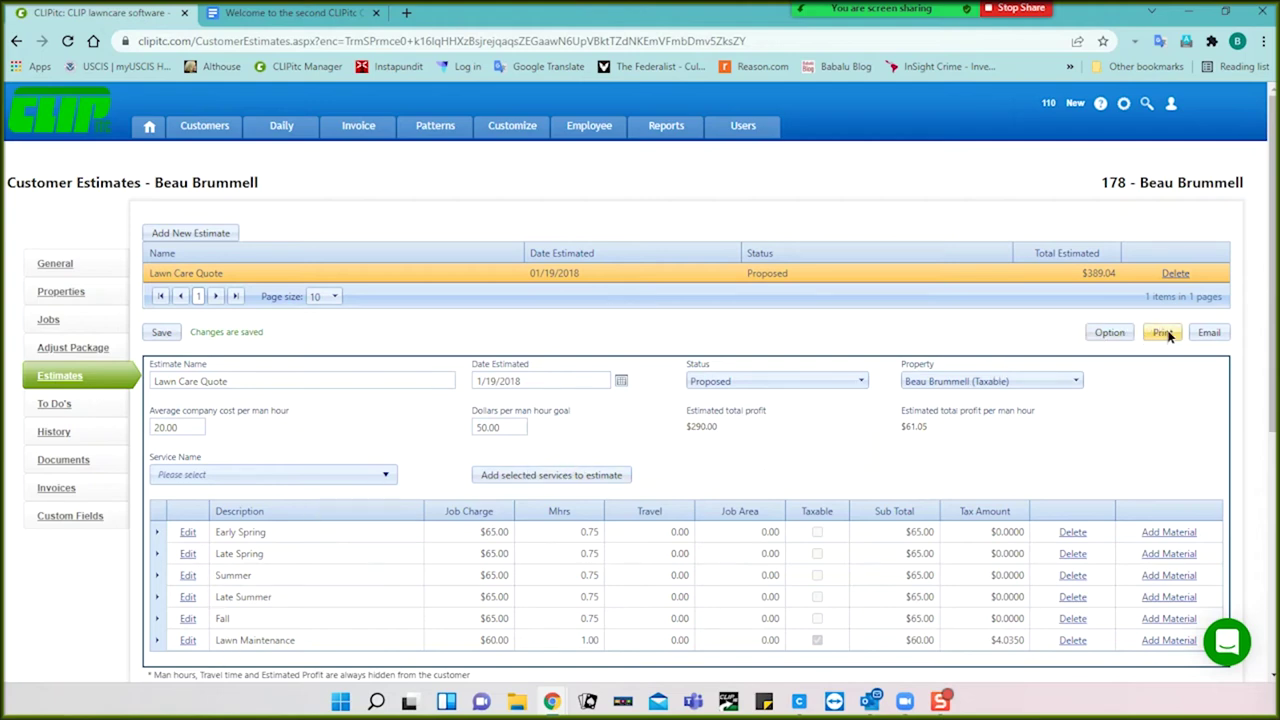
Show individual charges with the Standard Template, then open the printable estimate view
click(1112, 334)
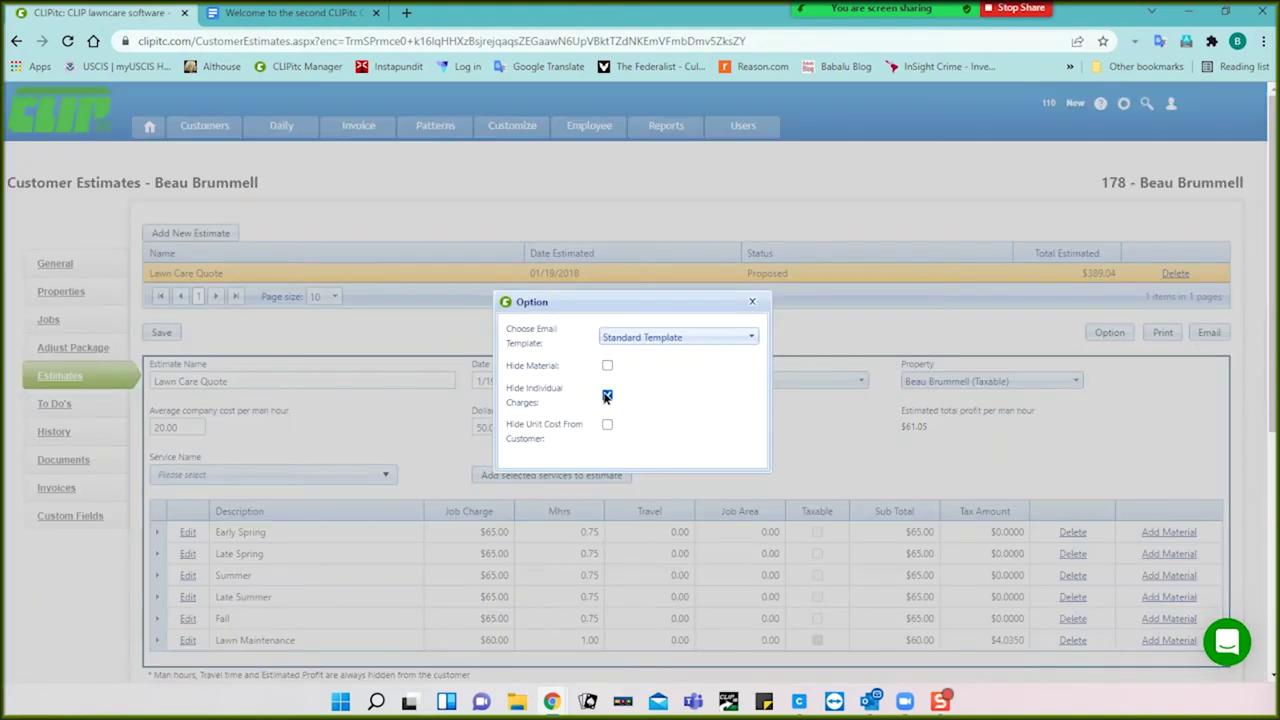
click(606, 395)
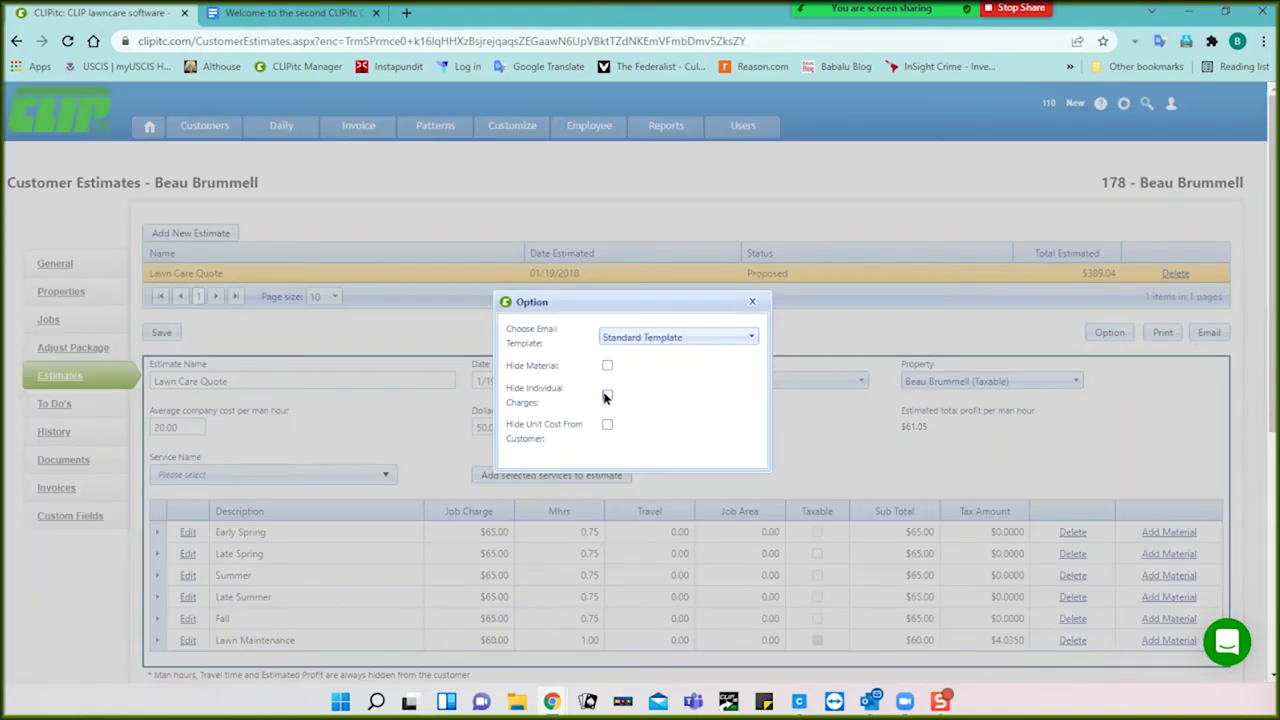
click(672, 341)
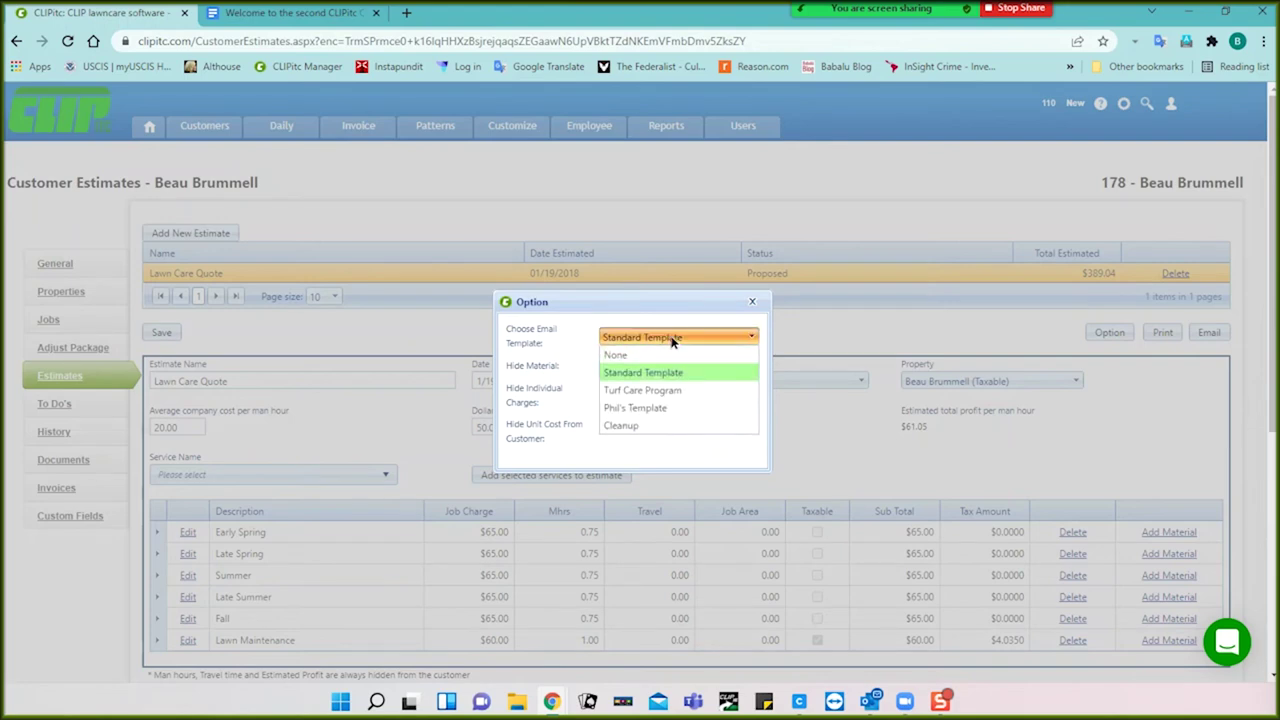
click(660, 312)
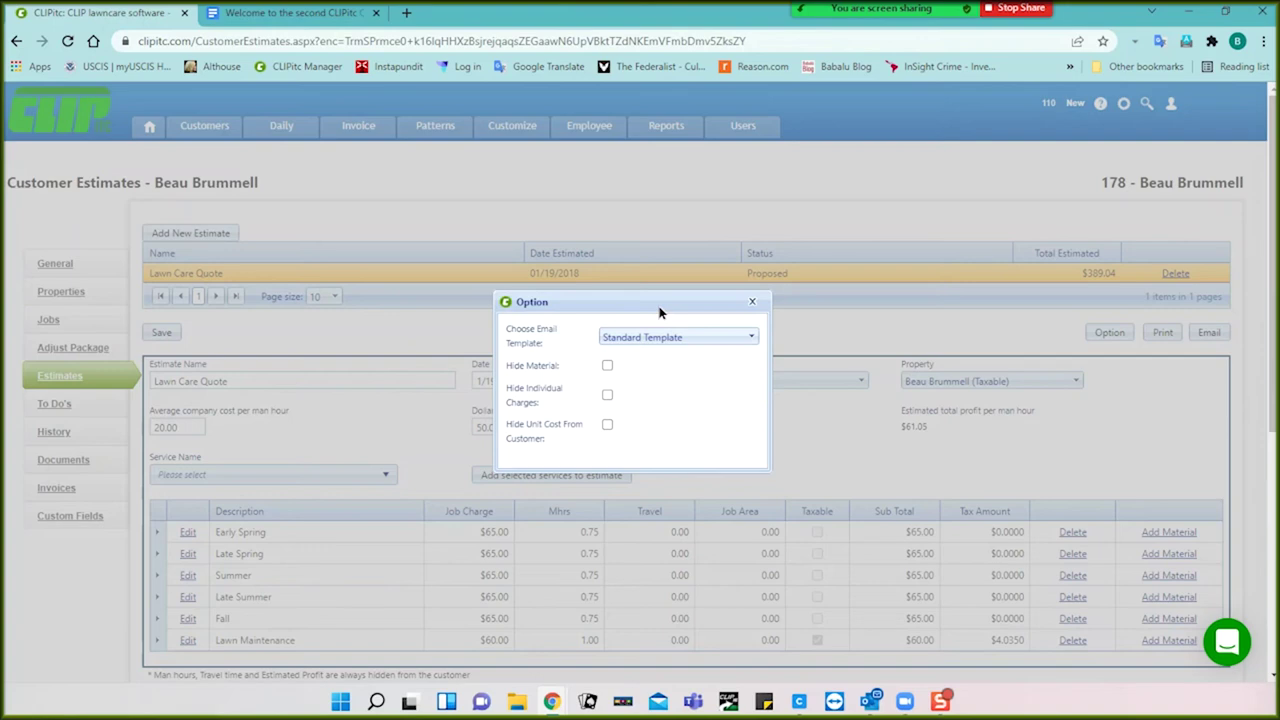
click(752, 304)
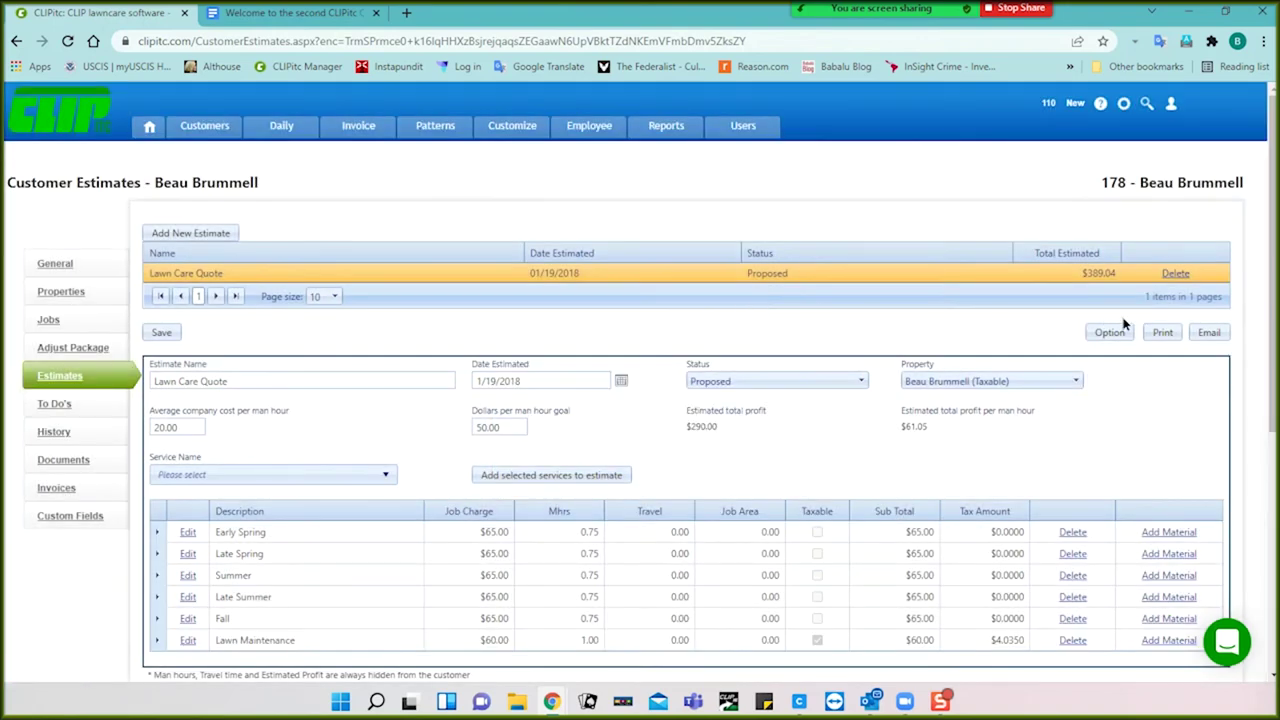
click(1162, 332)
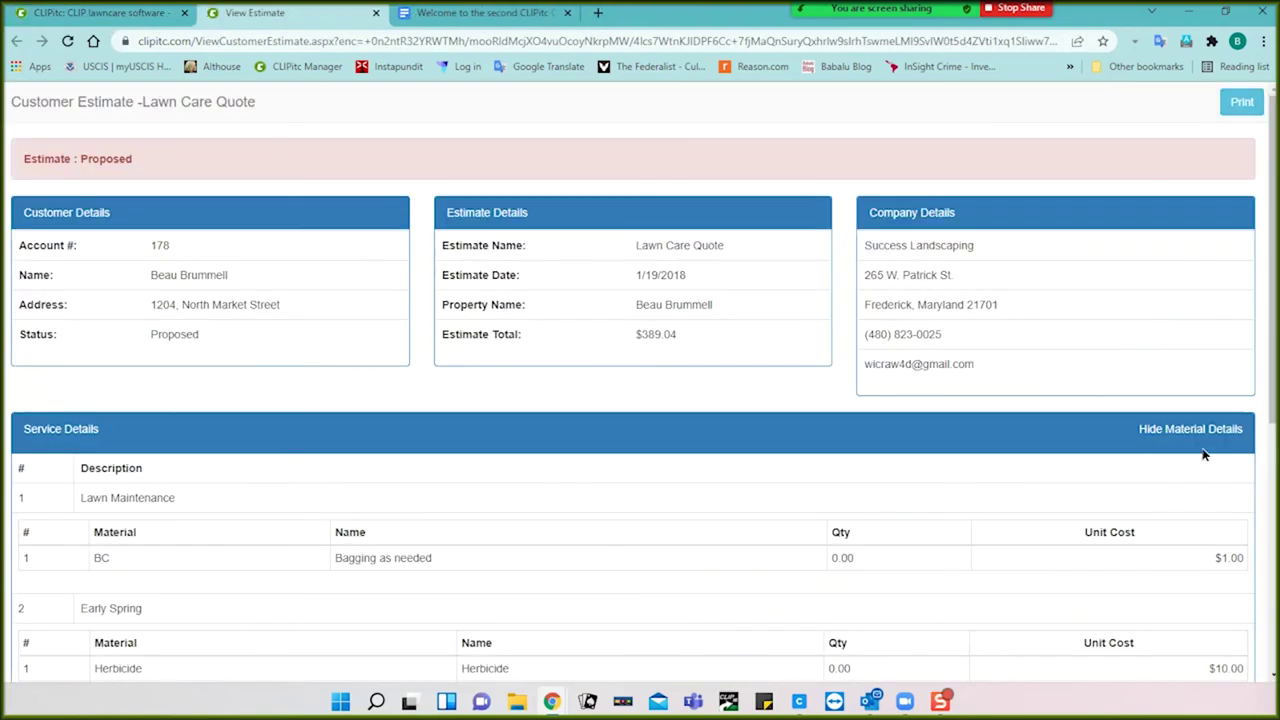
Scroll through the estimate preview's services and $389.04 total, then close the tab
scroll(880, 442, down, 1)
scroll(880, 442, down, 2)
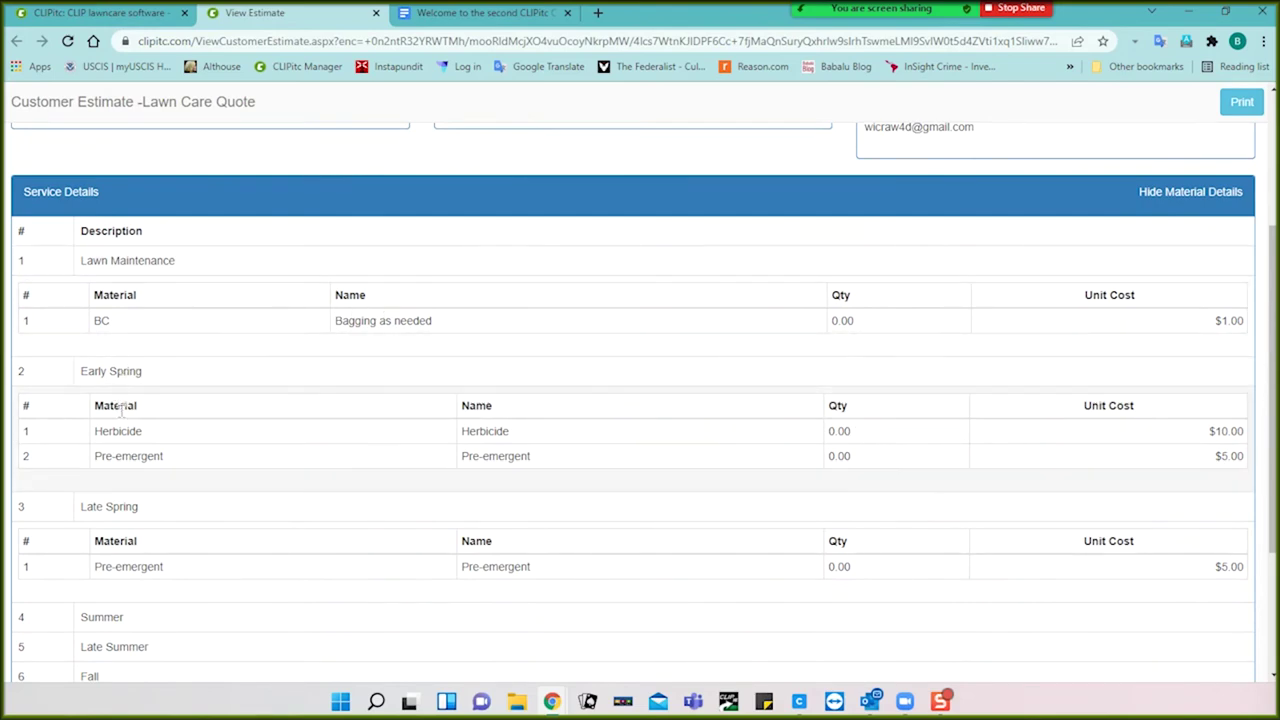
scroll(255, 588, down, 2)
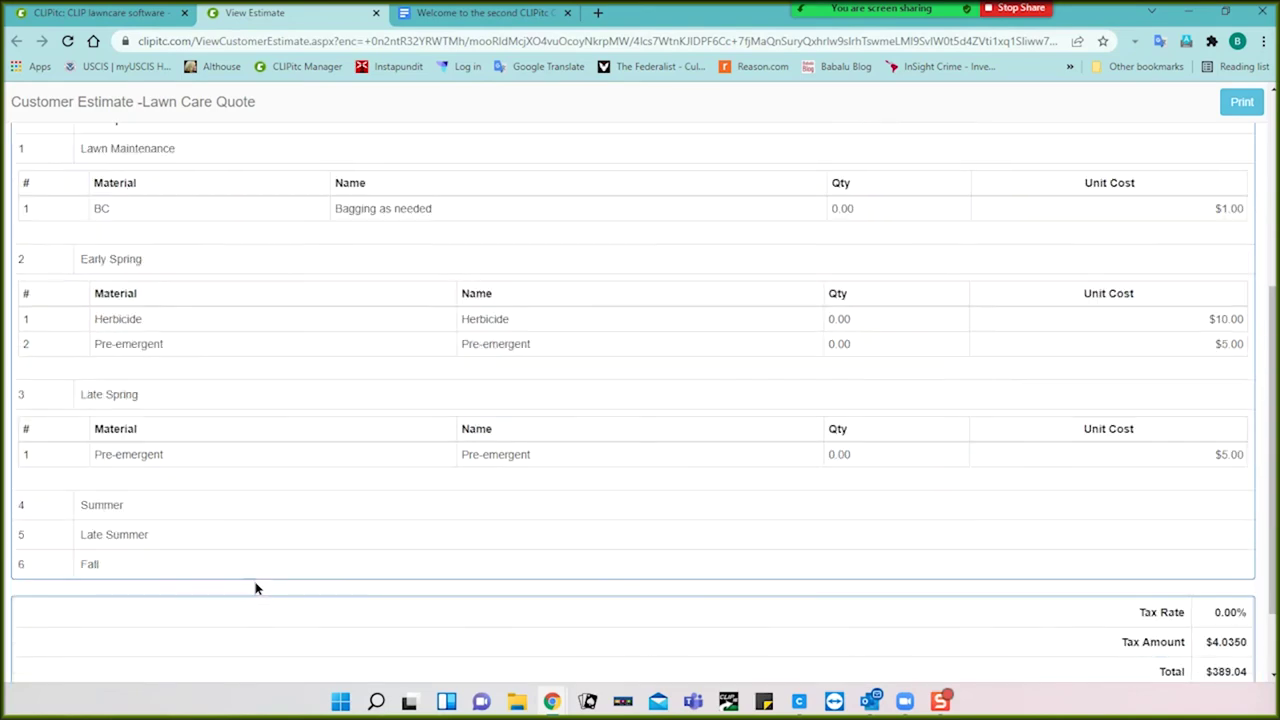
scroll(320, 582, down, 1)
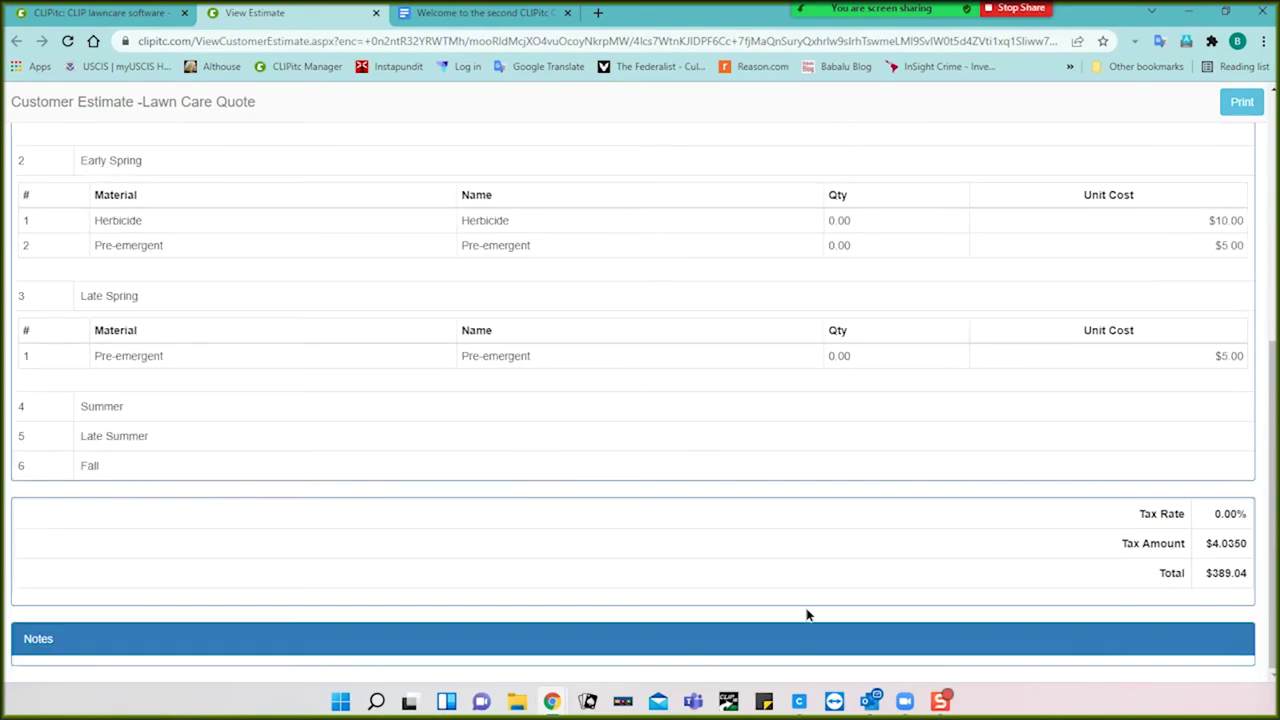
scroll(790, 503, up, 1)
scroll(790, 503, up, 5)
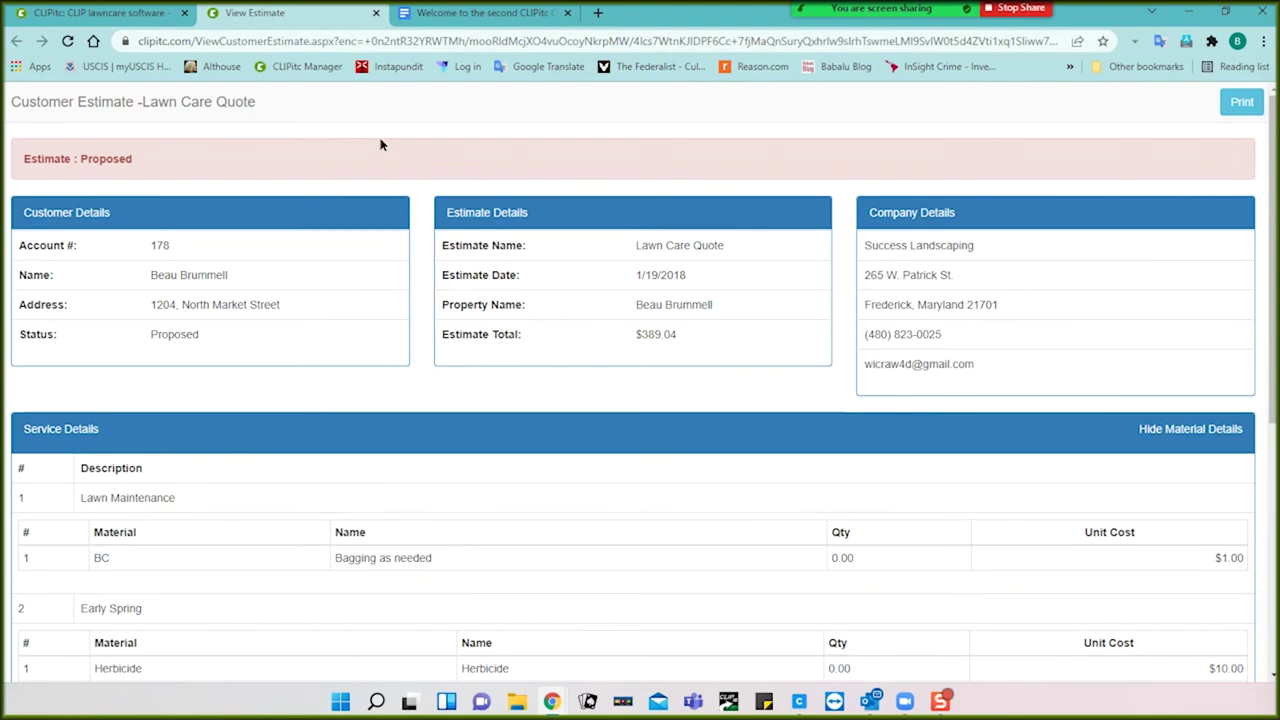
click(376, 16)
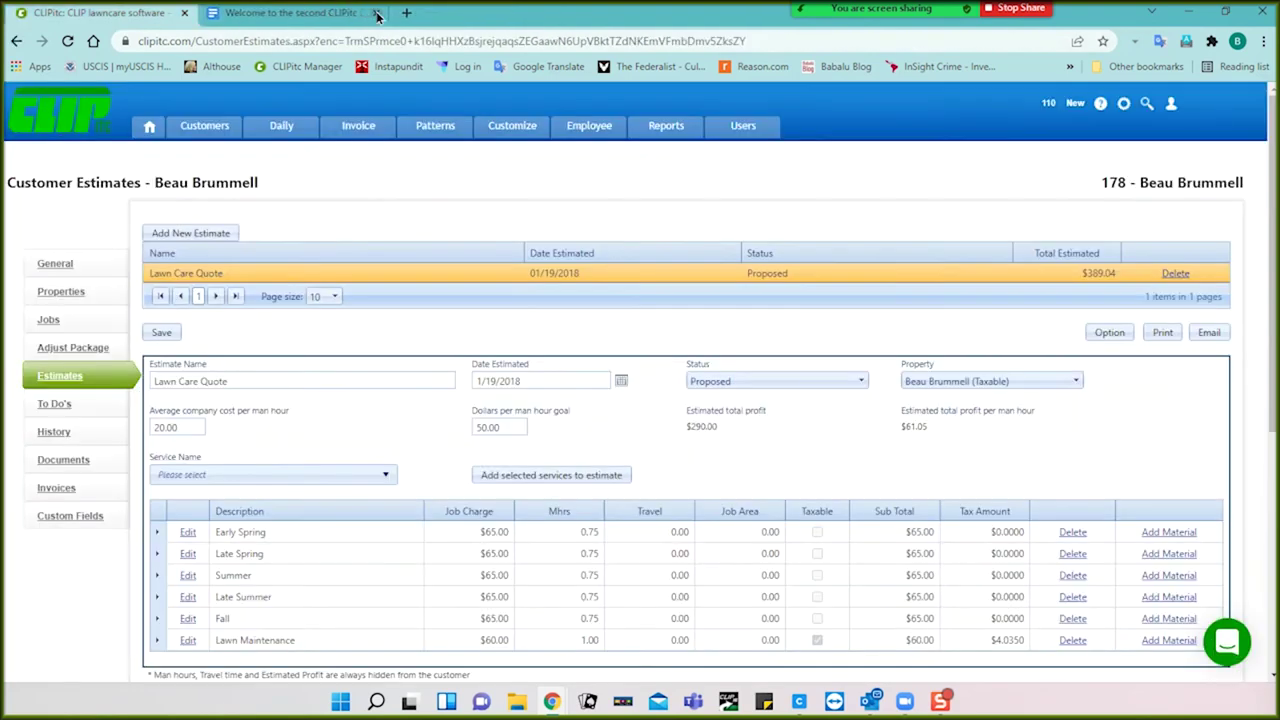
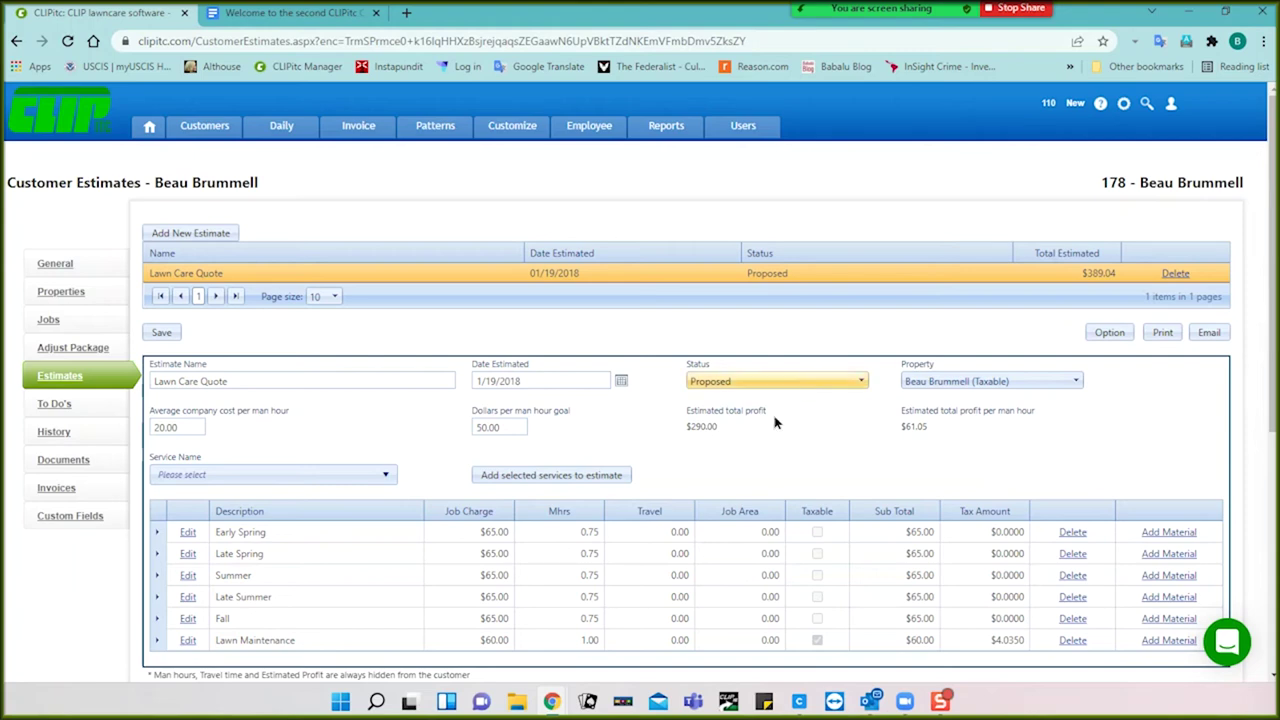
Open the Lawn Care Quote estimate's Option dialog, showing Standard Template with no charges hidden
scroll(760, 455, down, 3)
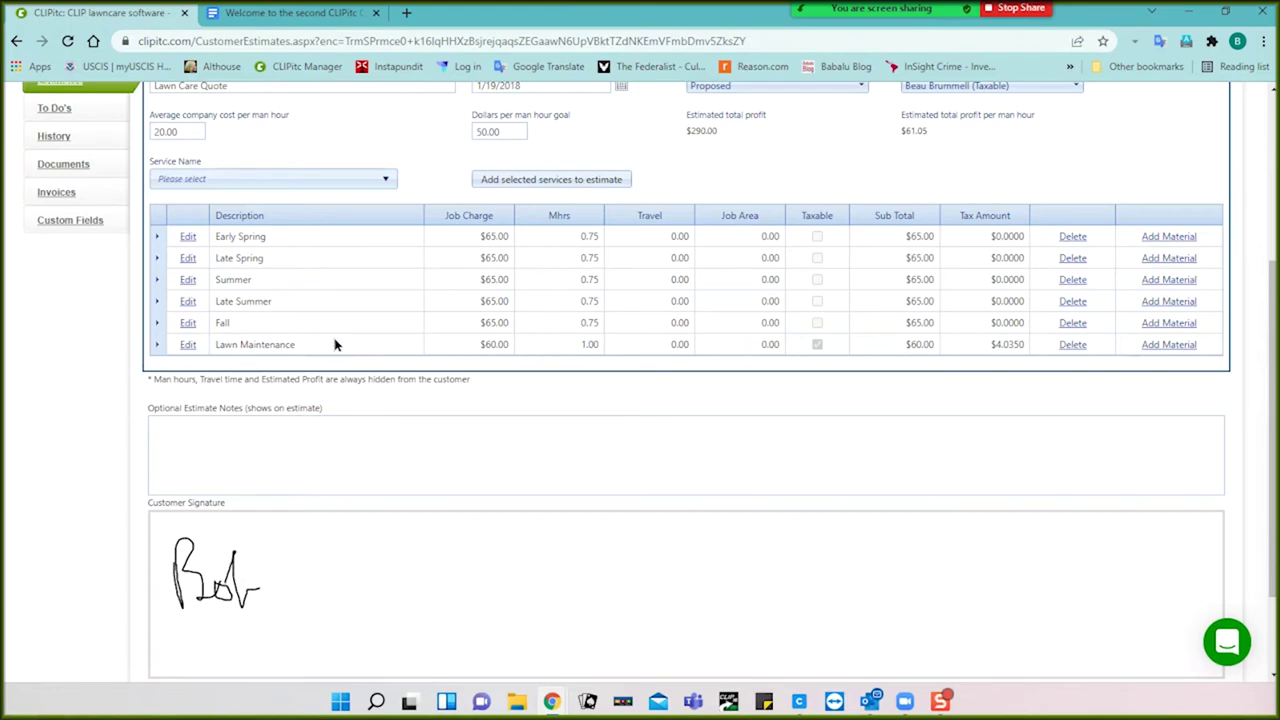
scroll(335, 344, up, 2)
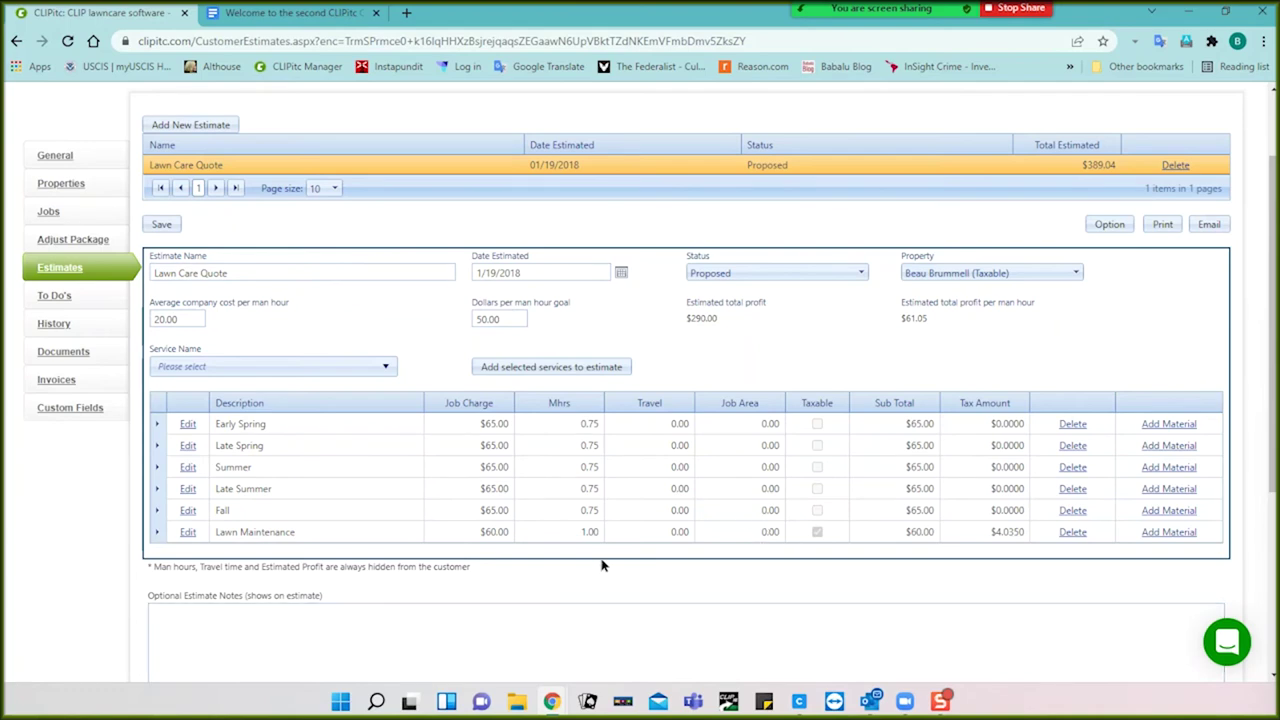
click(515, 621)
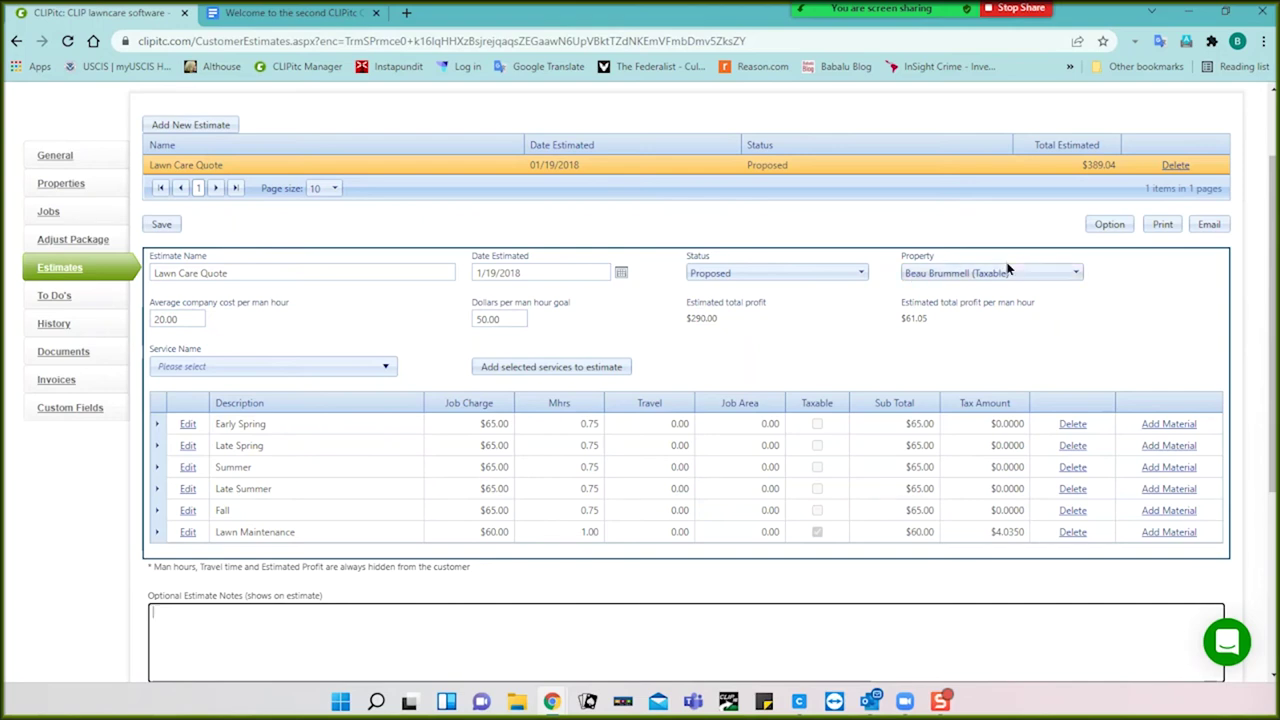
click(1109, 224)
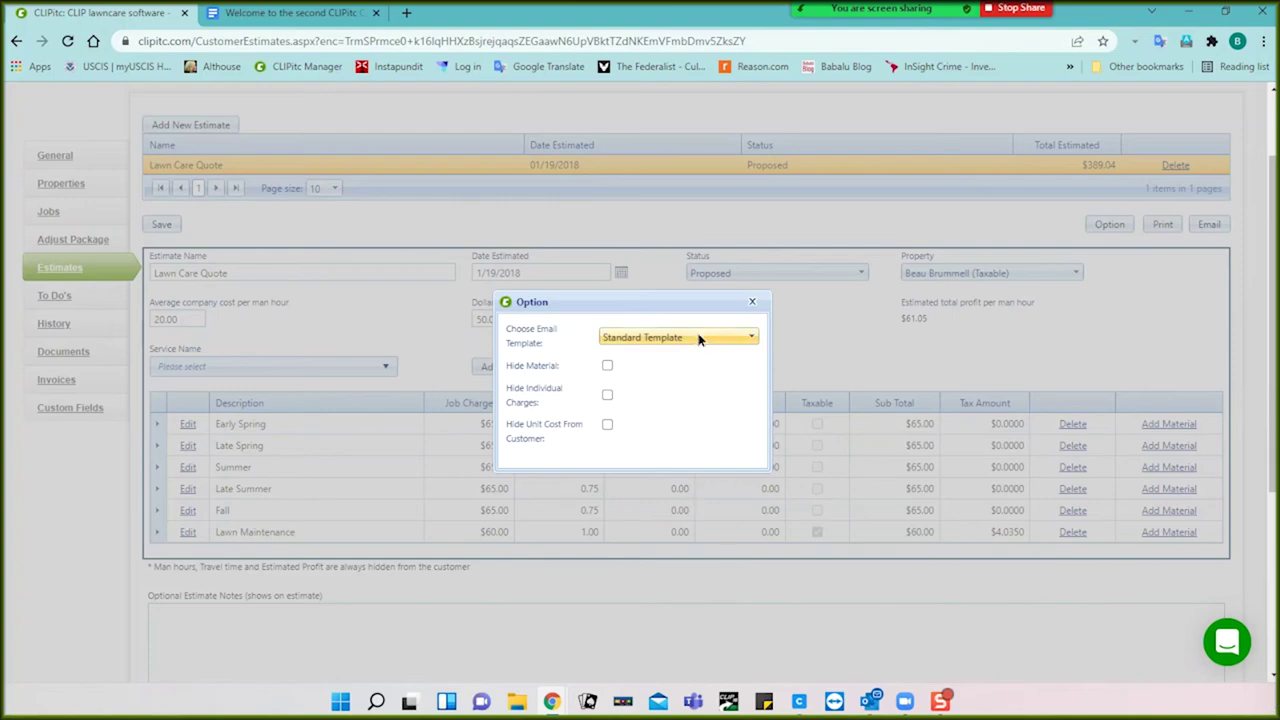
Close the estimate options and show the customer's To Do list, led by the 01/12/2022 Call Back
click(753, 303)
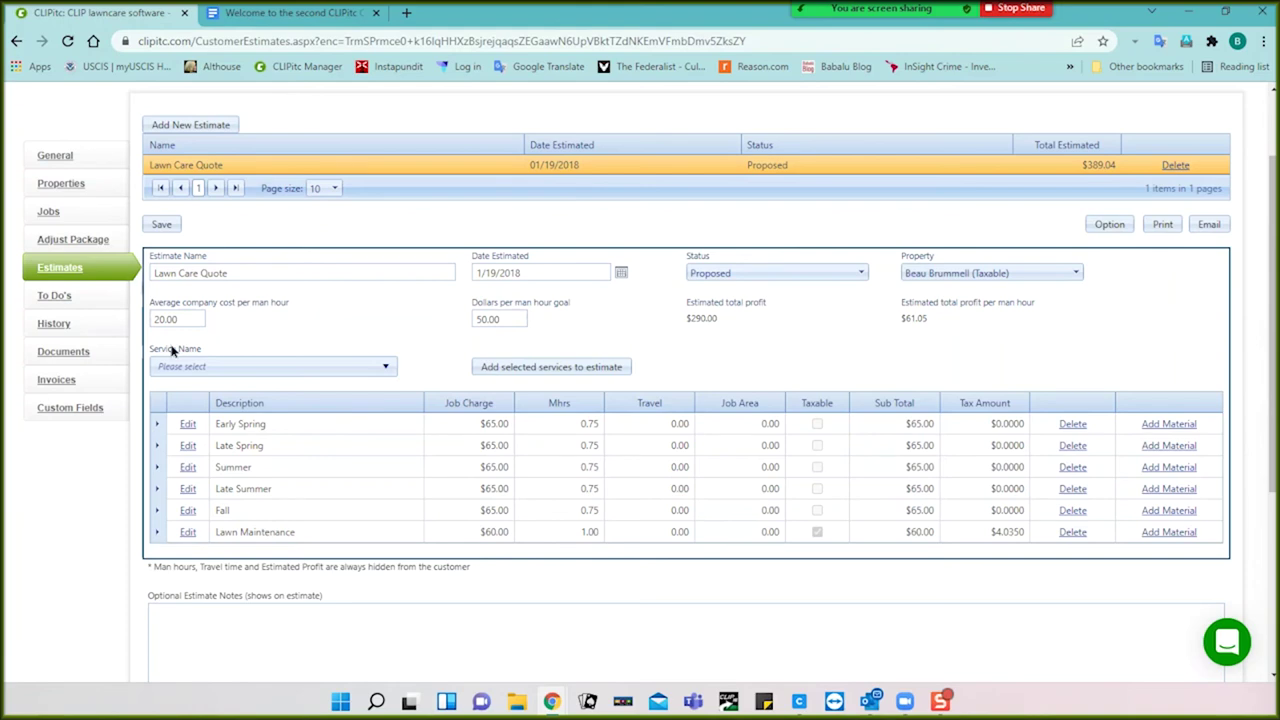
scroll(165, 348, up, 2)
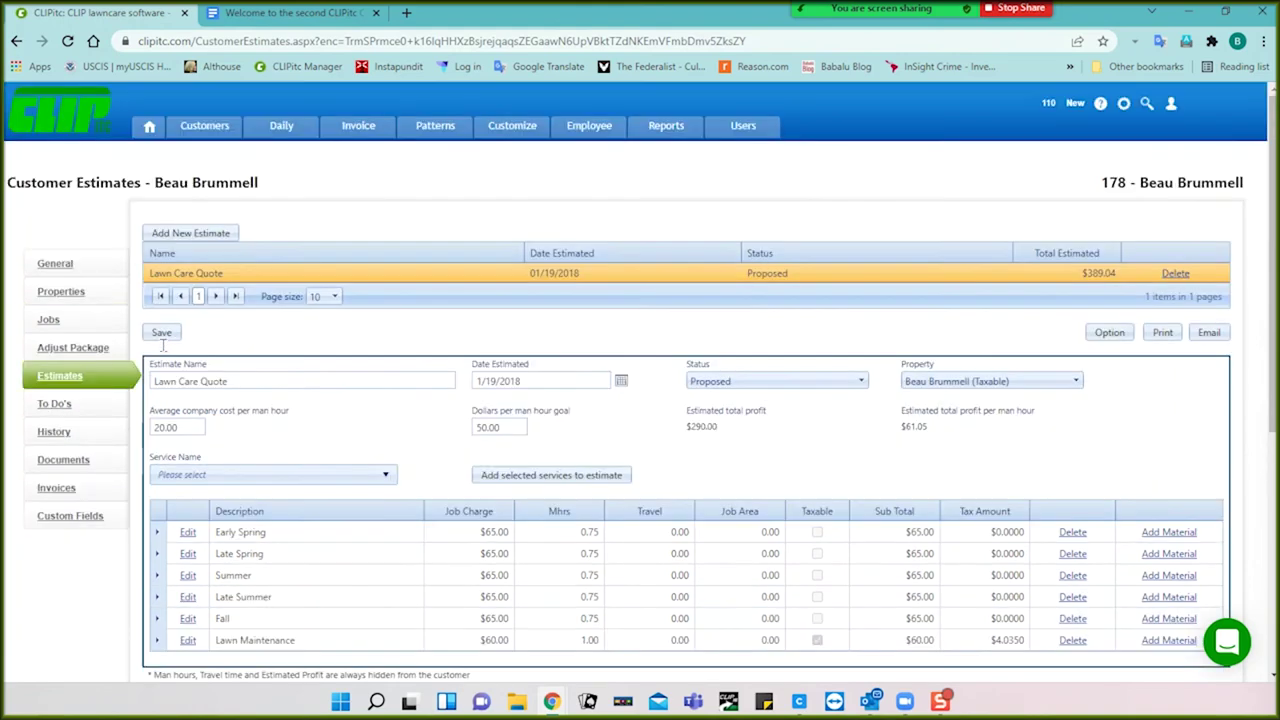
click(60, 408)
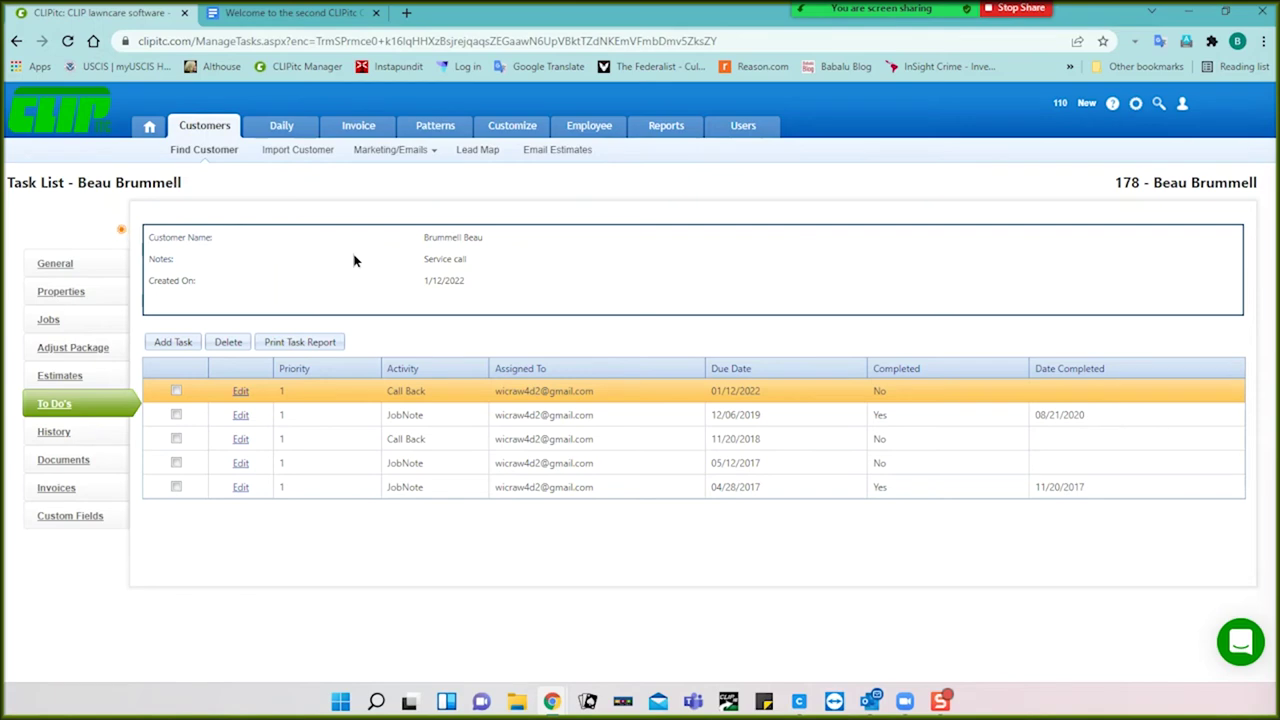
Start a new Estimate task for the customer with the note 'Outdoor Kitchen'
click(178, 342)
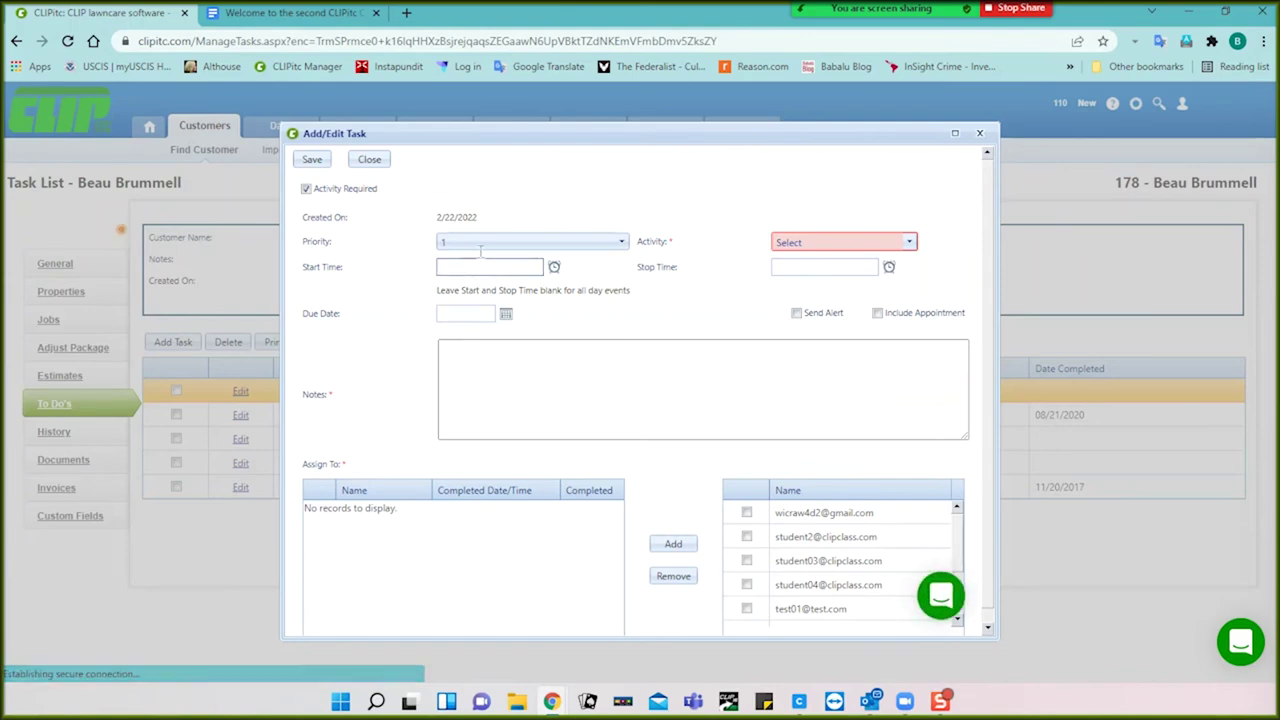
click(911, 243)
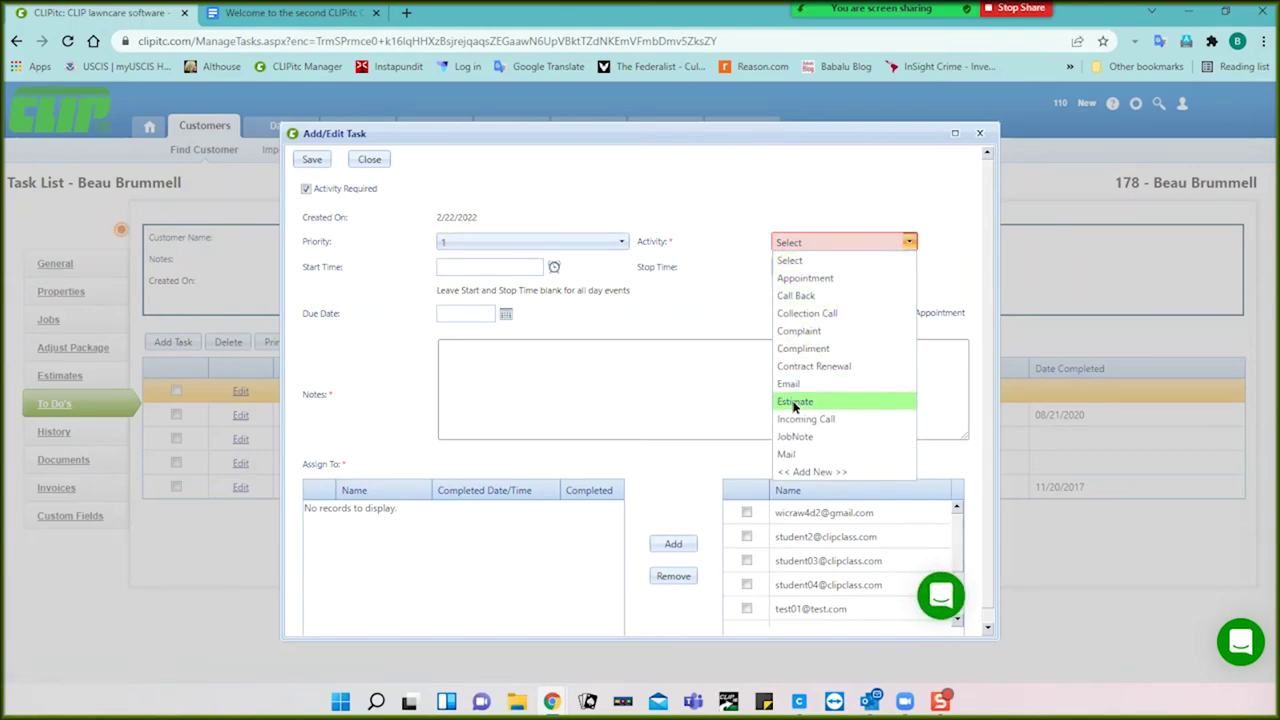
click(795, 401)
click(674, 358)
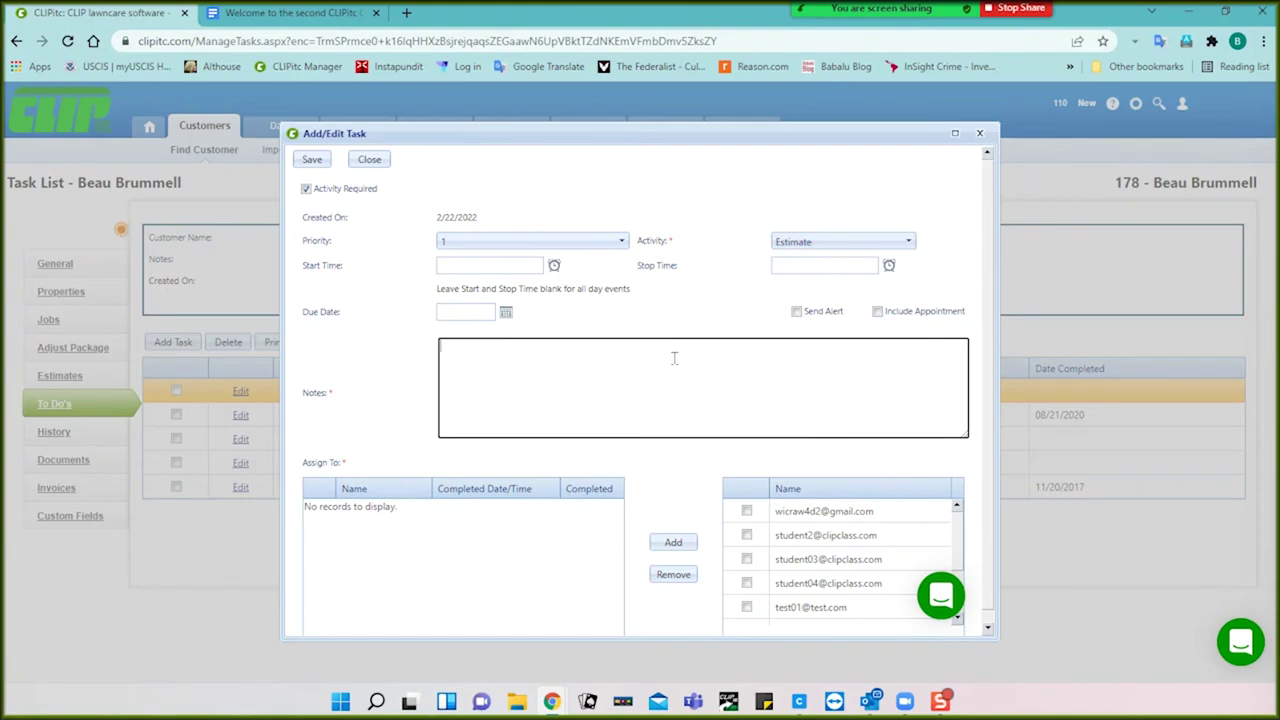
text(Outdoor Kitchen)
Set the task's due date to 03/14/2022, assign it to the first user, and save it
click(506, 313)
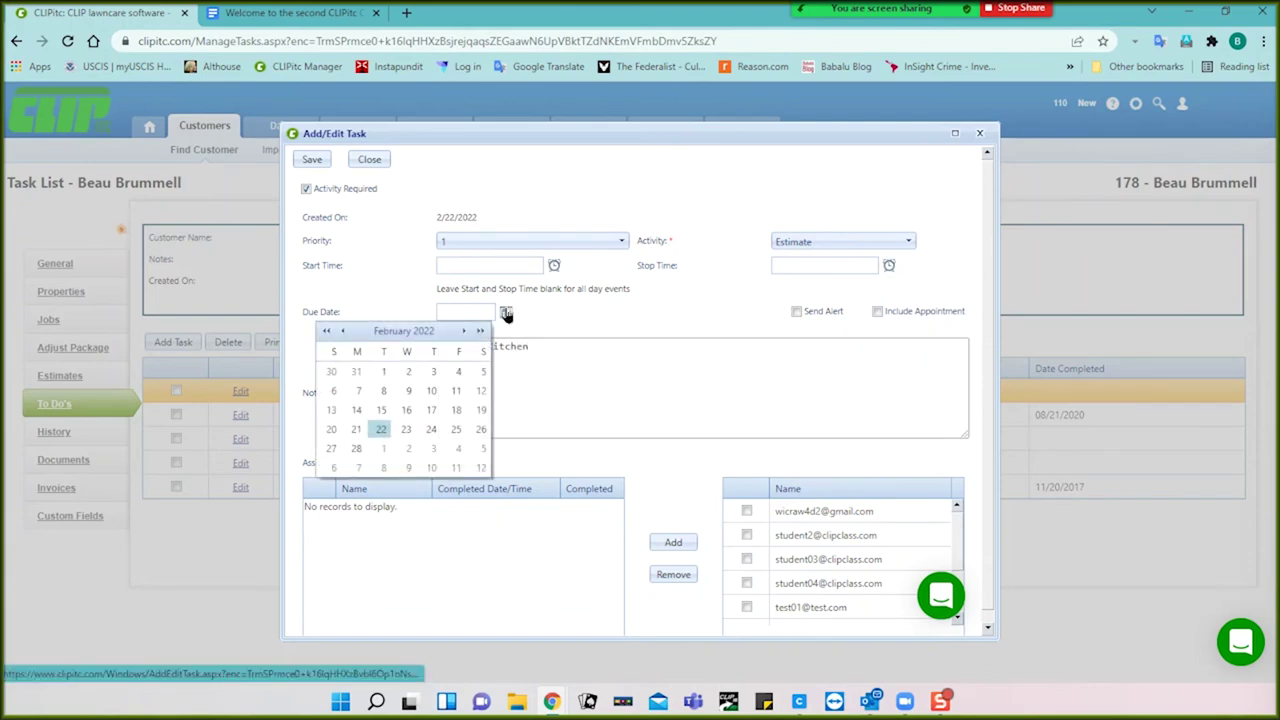
click(463, 330)
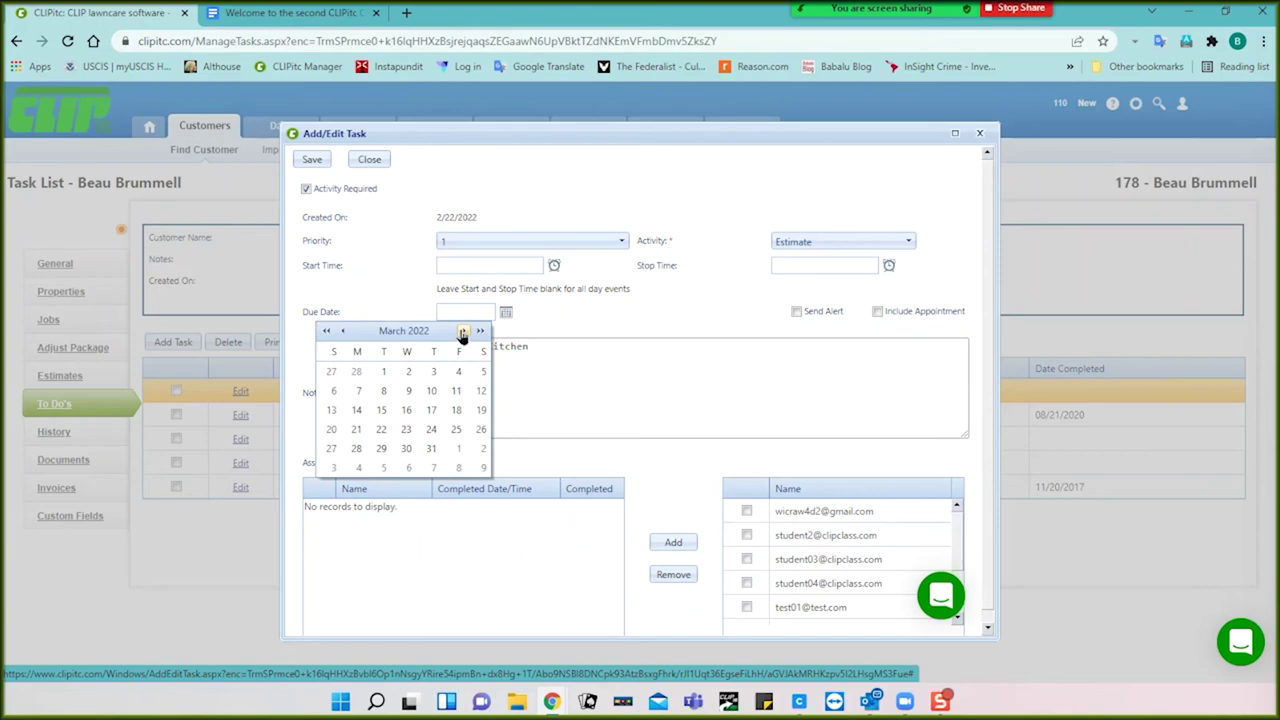
click(357, 410)
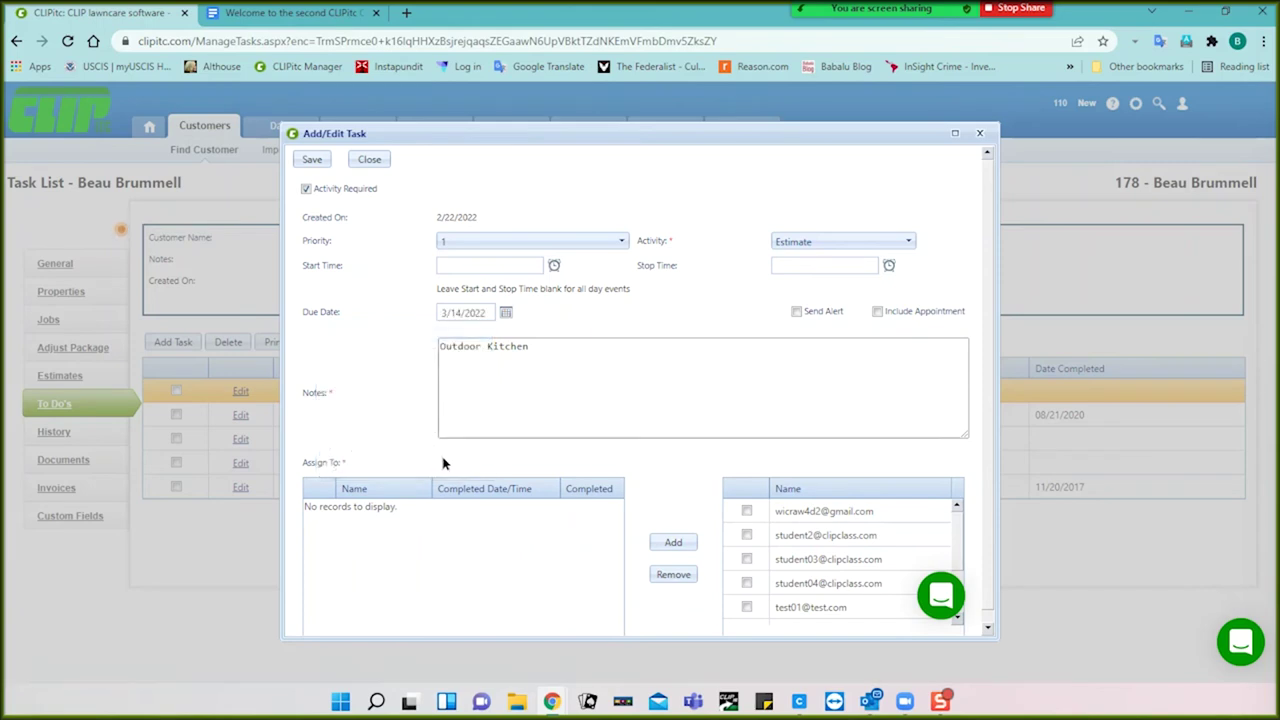
click(746, 511)
click(673, 542)
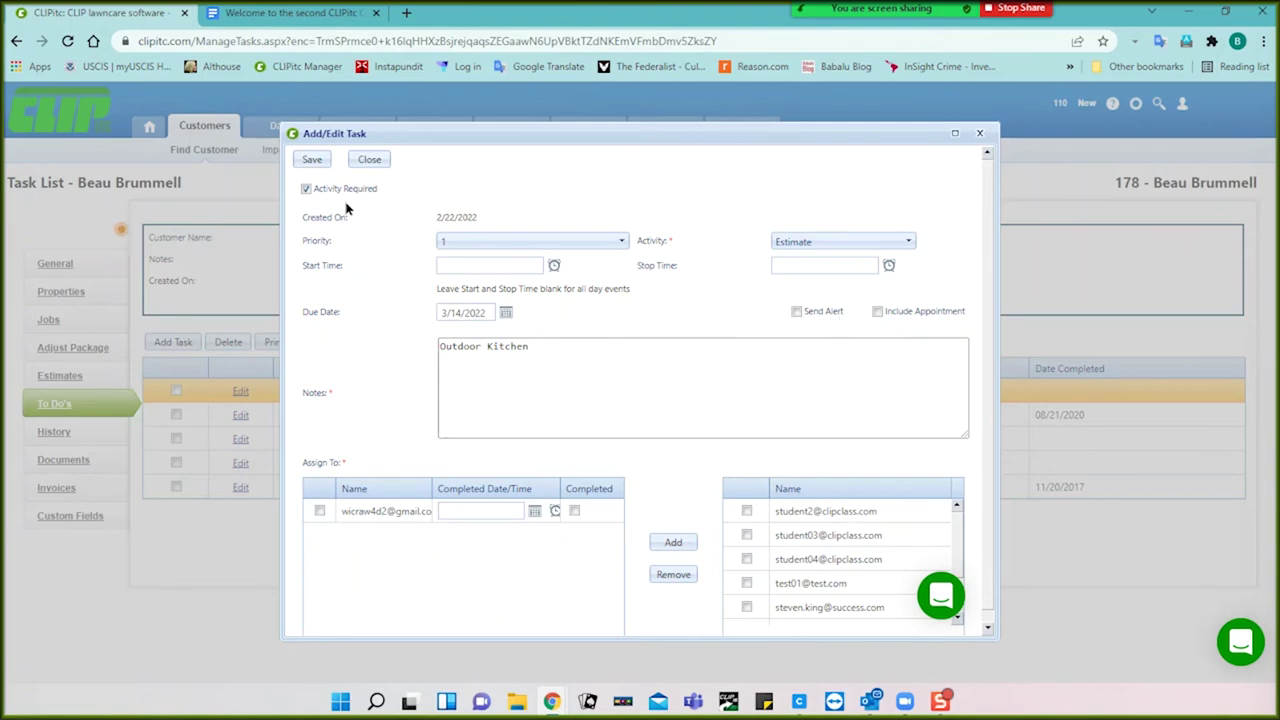
click(311, 161)
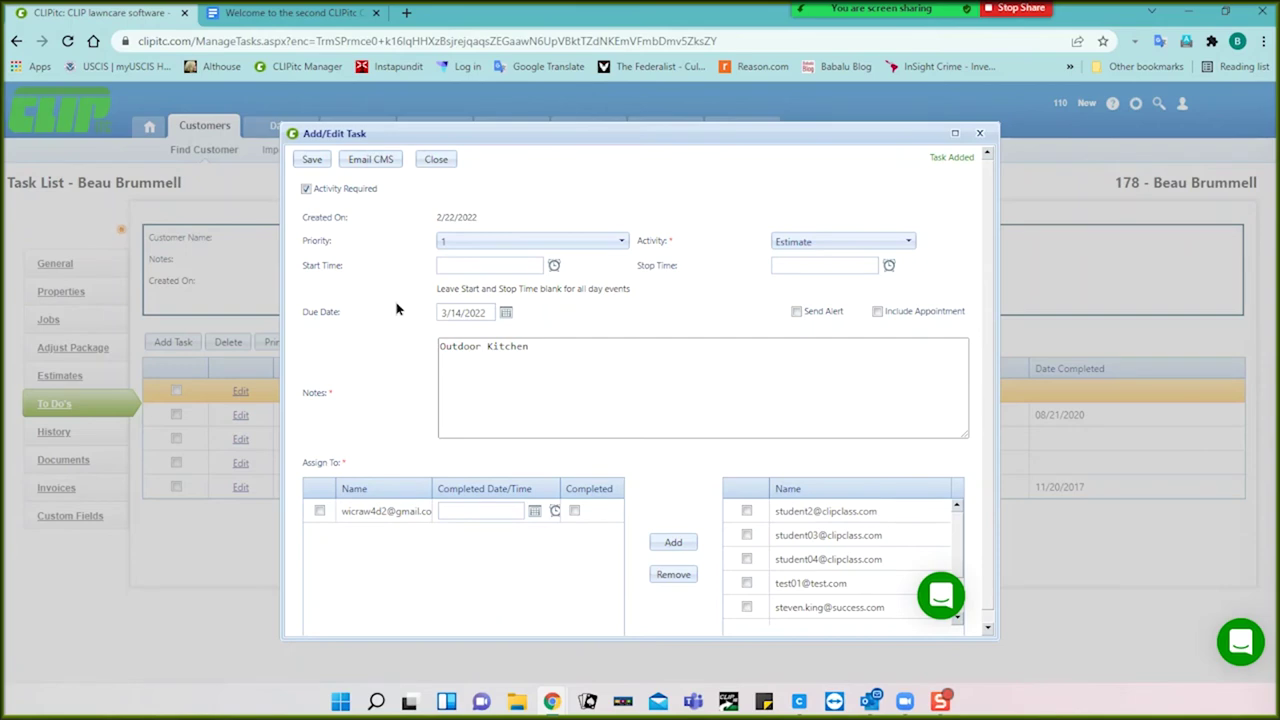
click(436, 160)
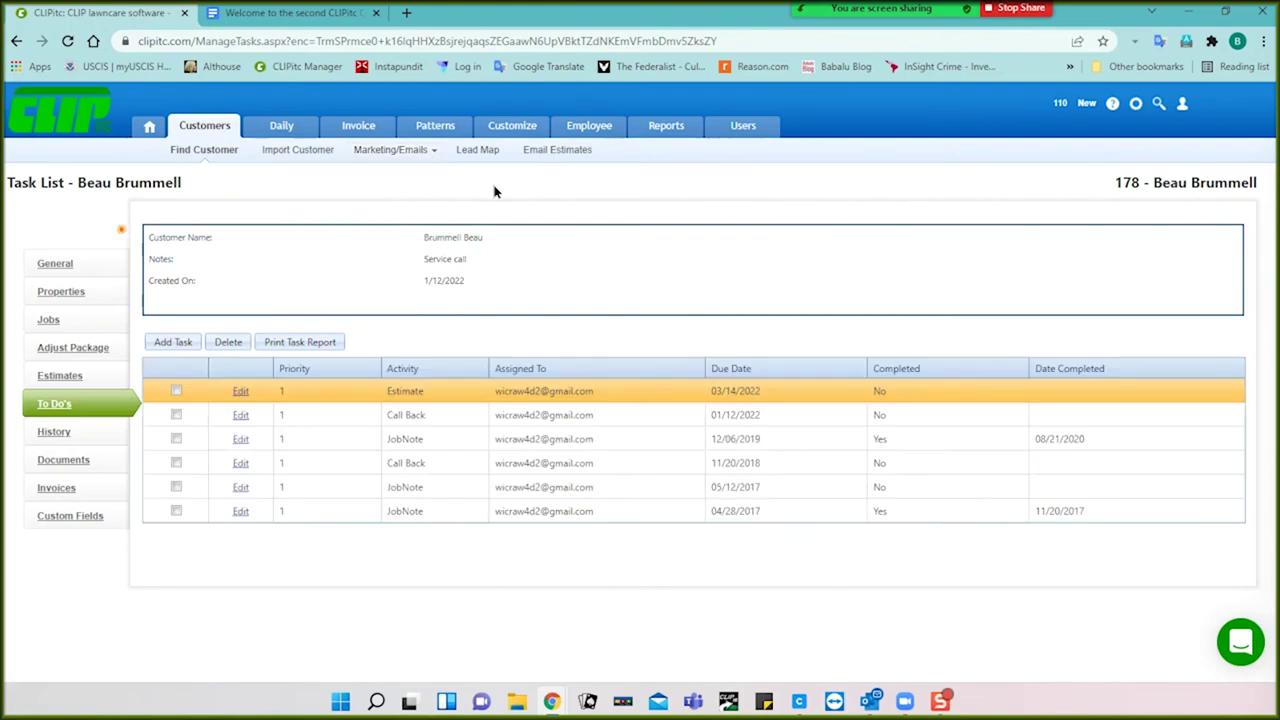
Open the dashboard in a new tab, review its due and overdue to-dos, then dismiss them
right_click(147, 131)
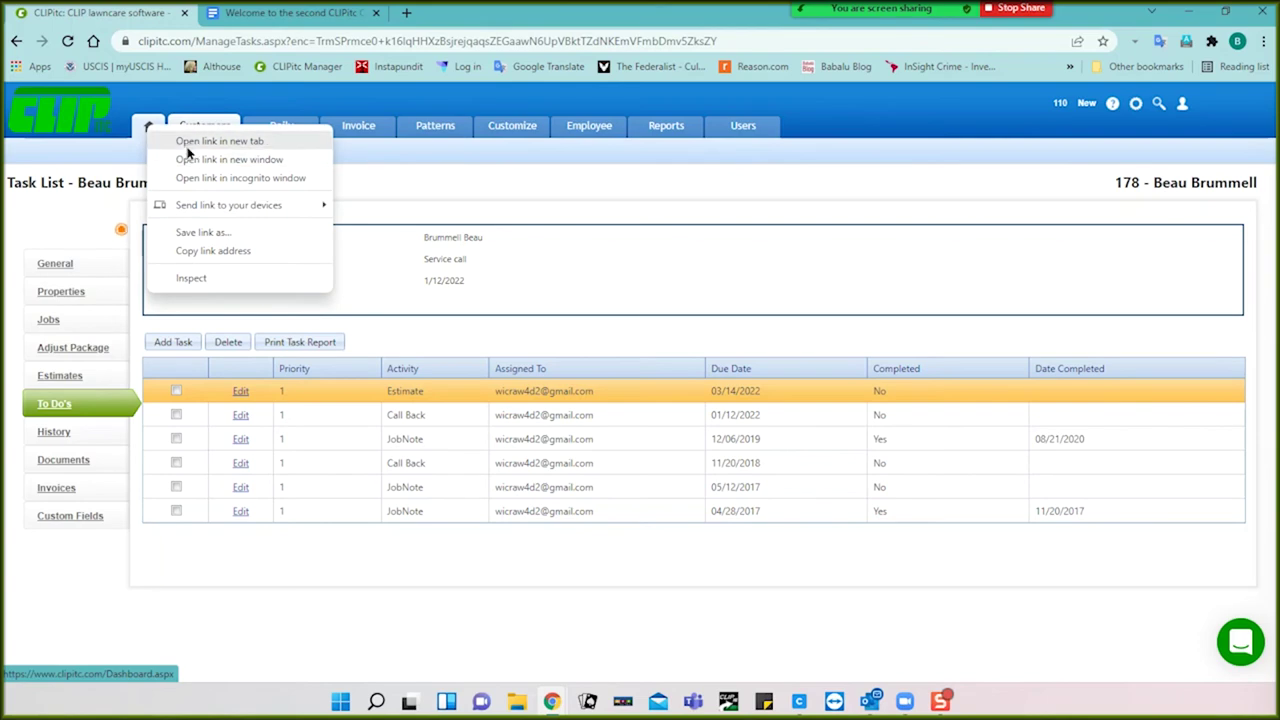
click(190, 143)
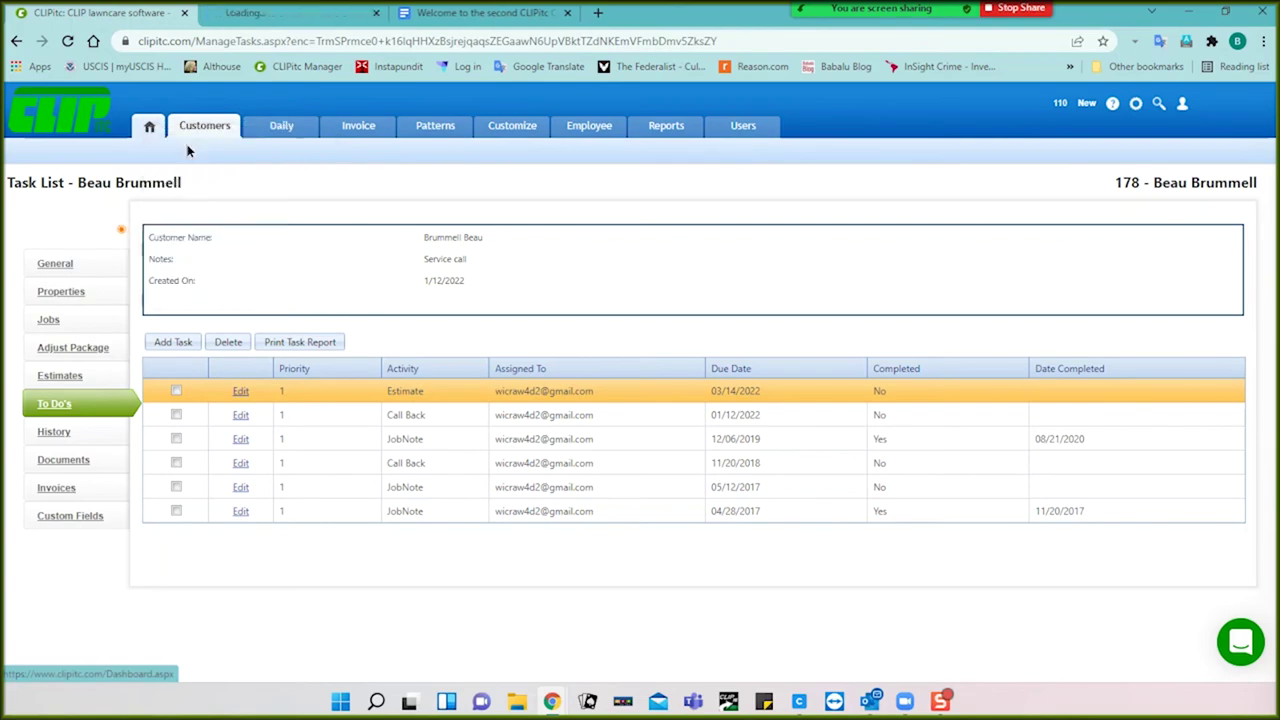
click(277, 14)
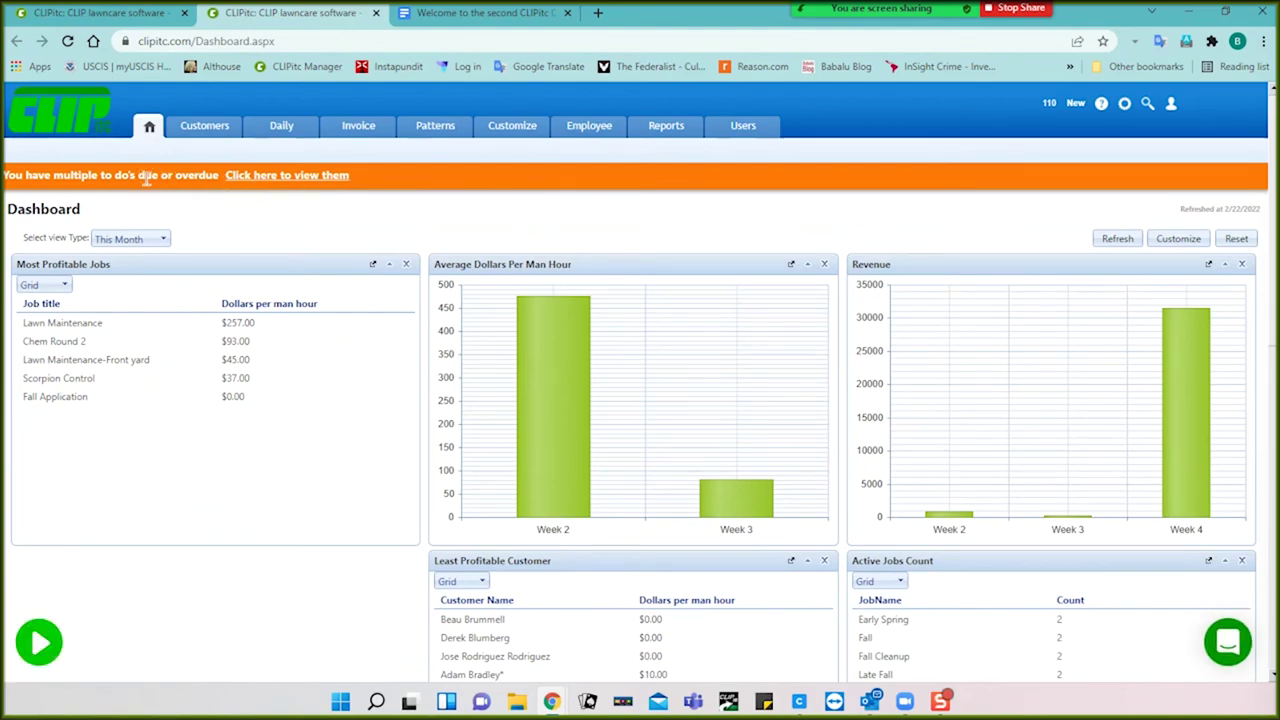
click(259, 187)
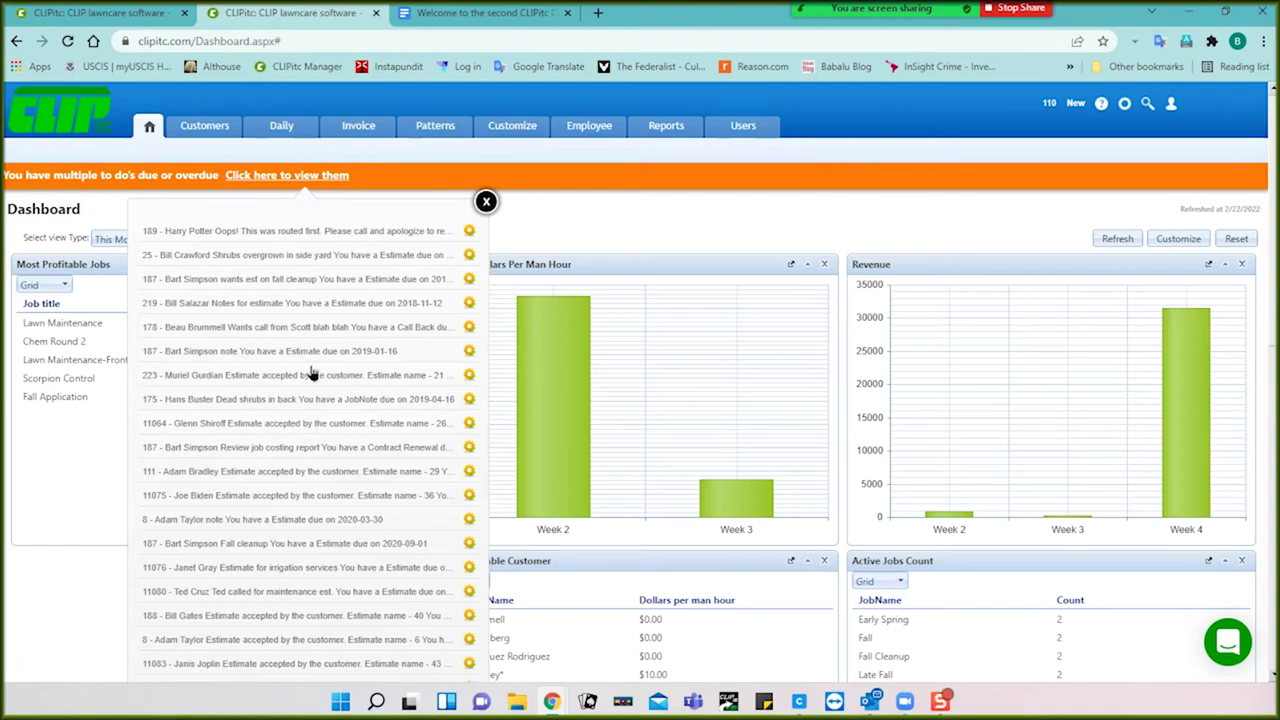
scroll(310, 373, down, 5)
scroll(310, 373, up, 5)
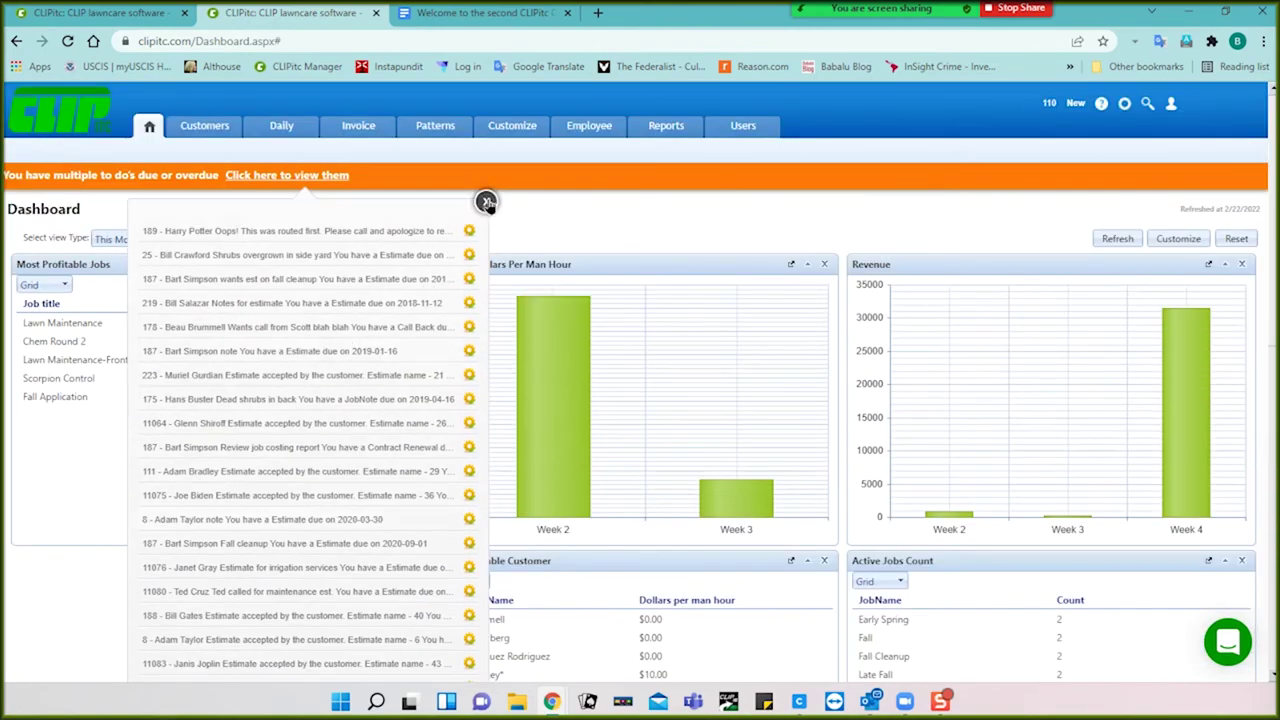
click(486, 202)
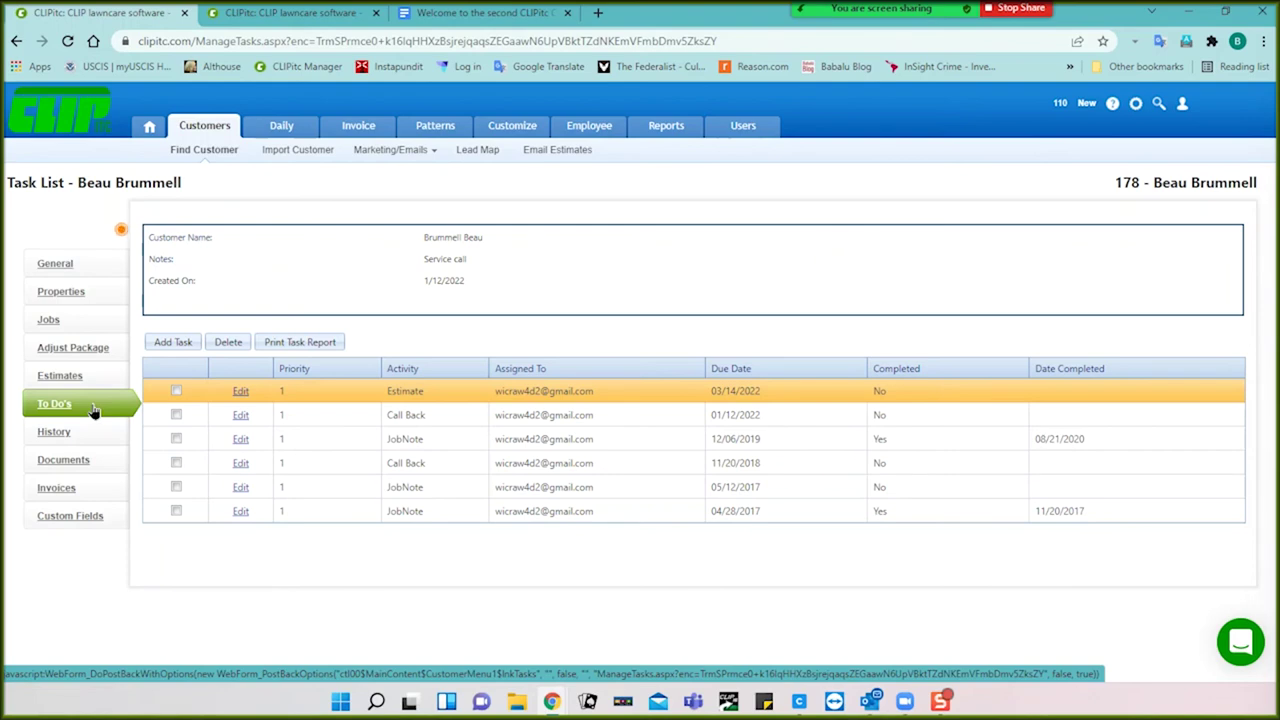
Open the customer's History and load the 02/09/2022 Chem Round 2 job
click(56, 437)
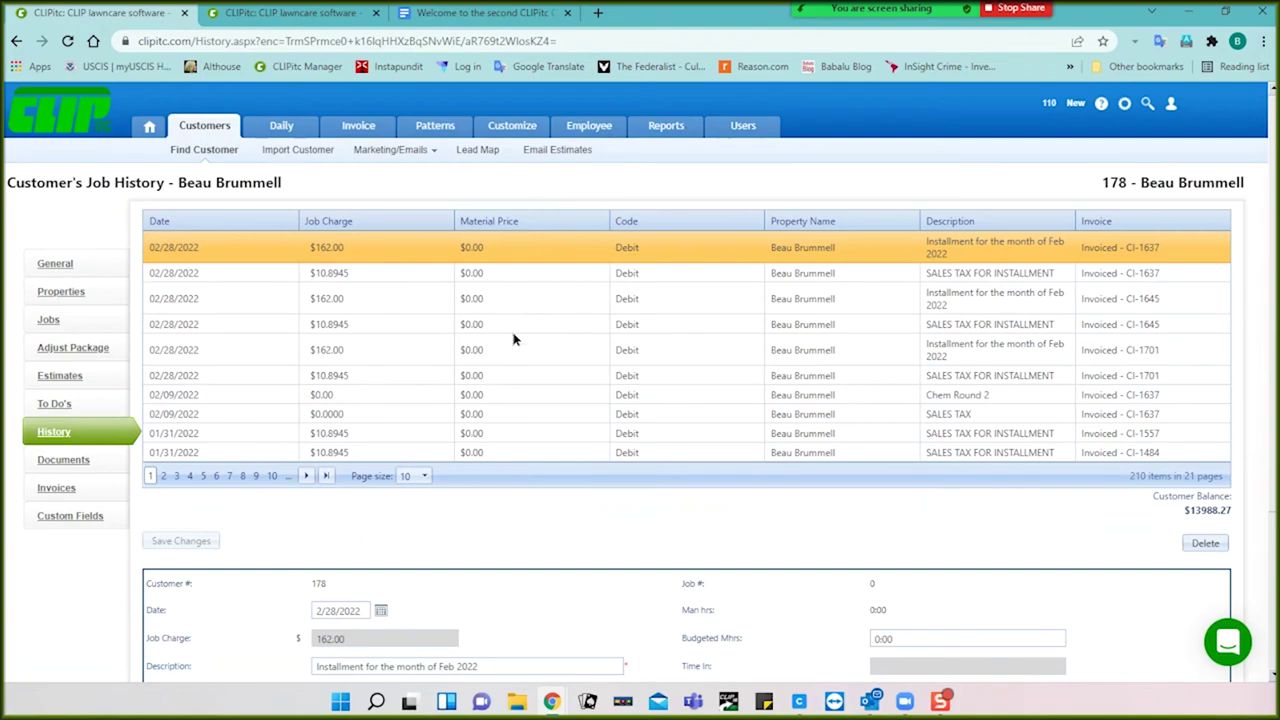
click(540, 404)
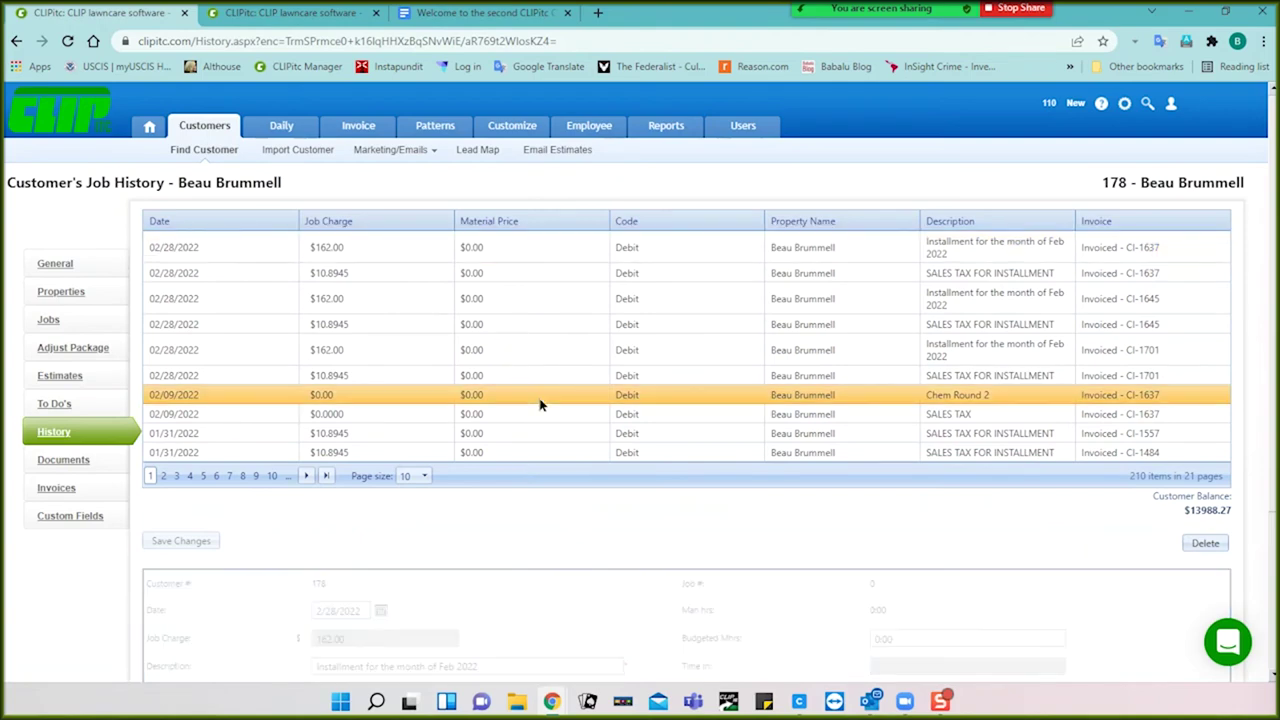
scroll(606, 514, down, 2)
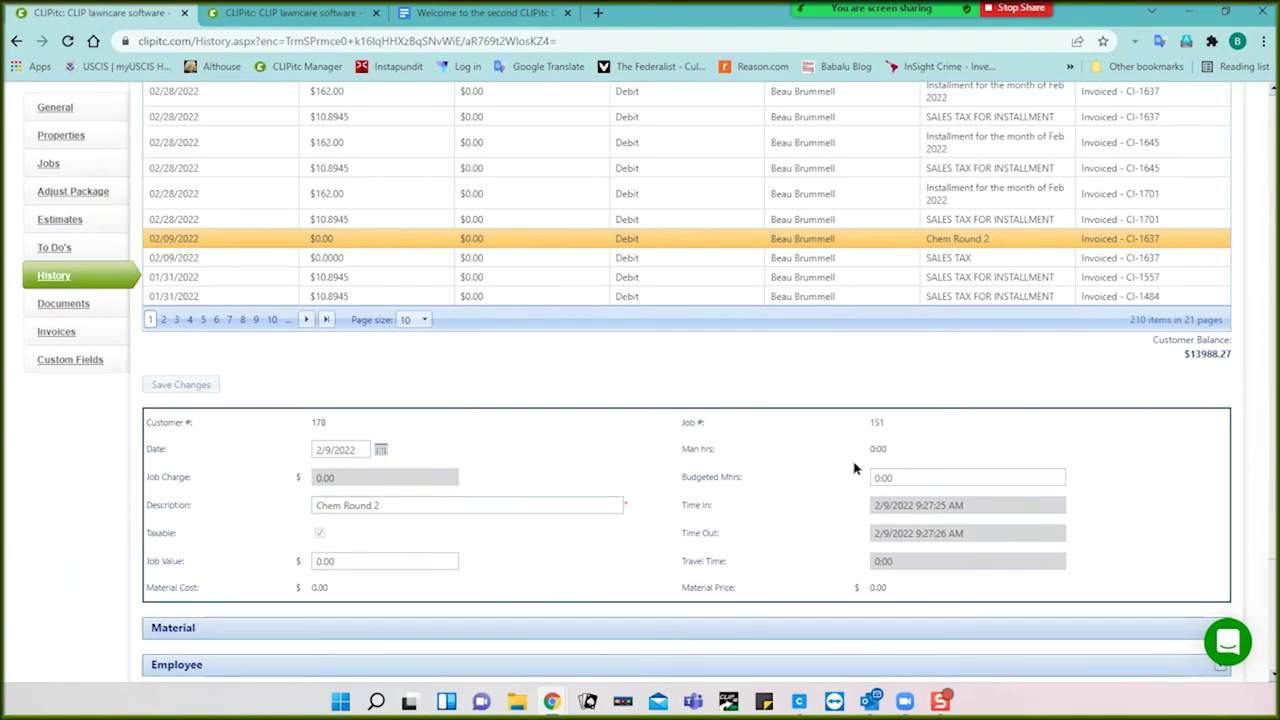
scroll(70, 540, down, 3)
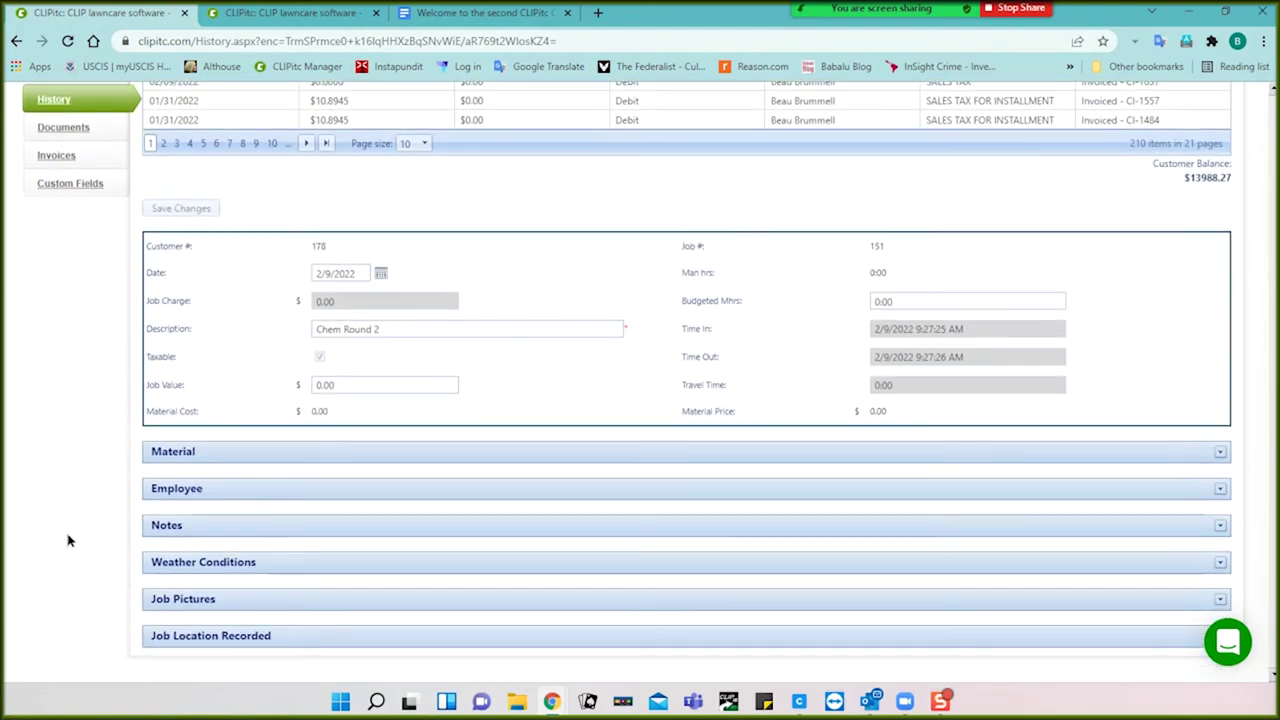
Toggle the Material and Employee panels open and shut, then expand the job's Notes
click(189, 453)
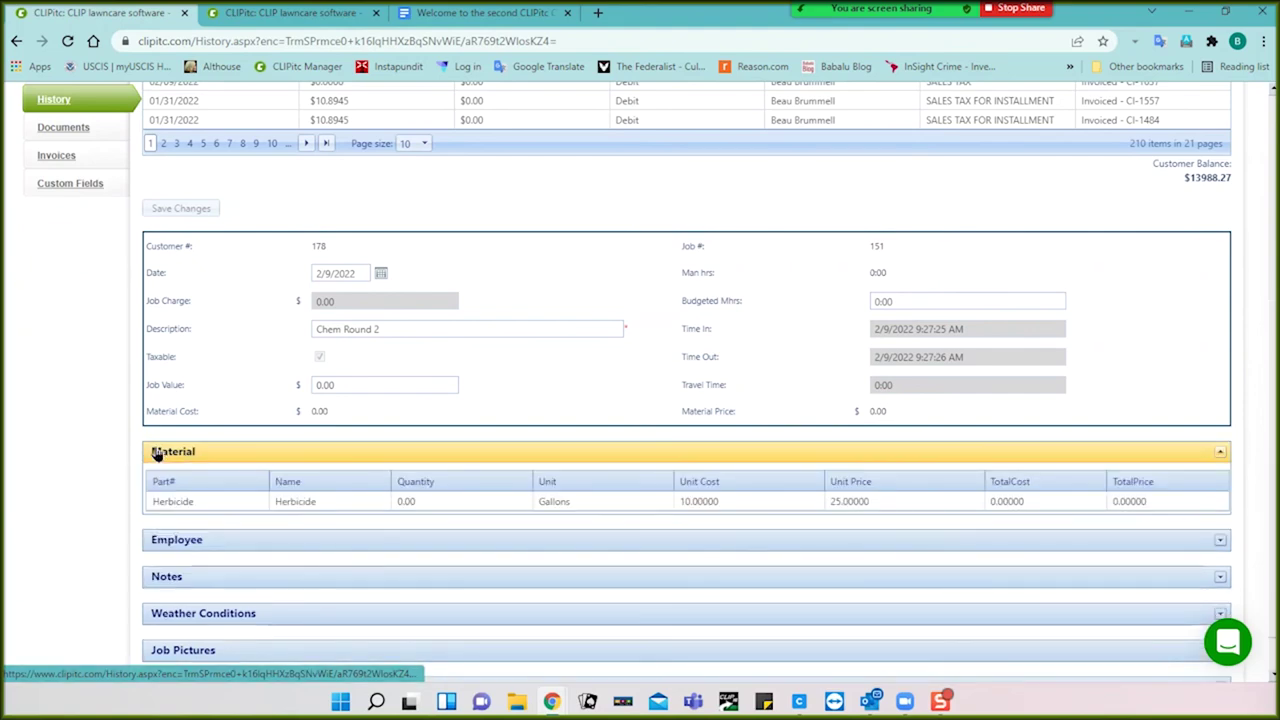
click(162, 454)
click(180, 490)
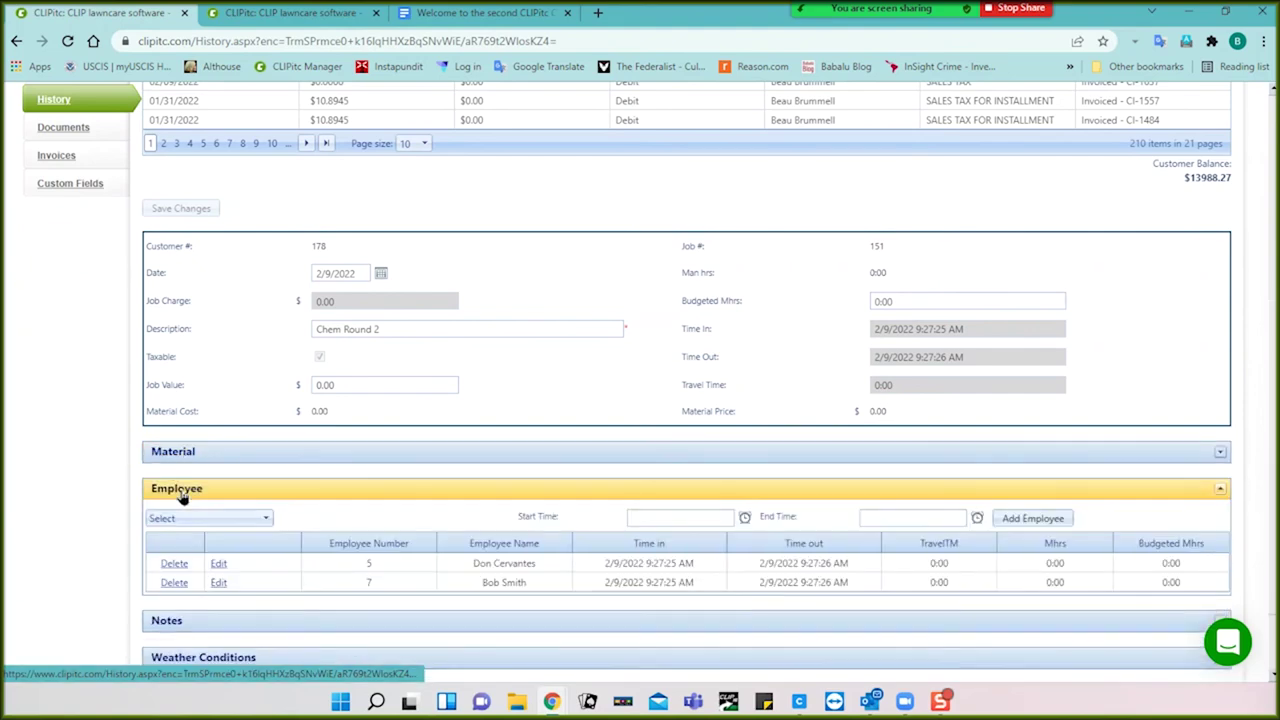
click(180, 490)
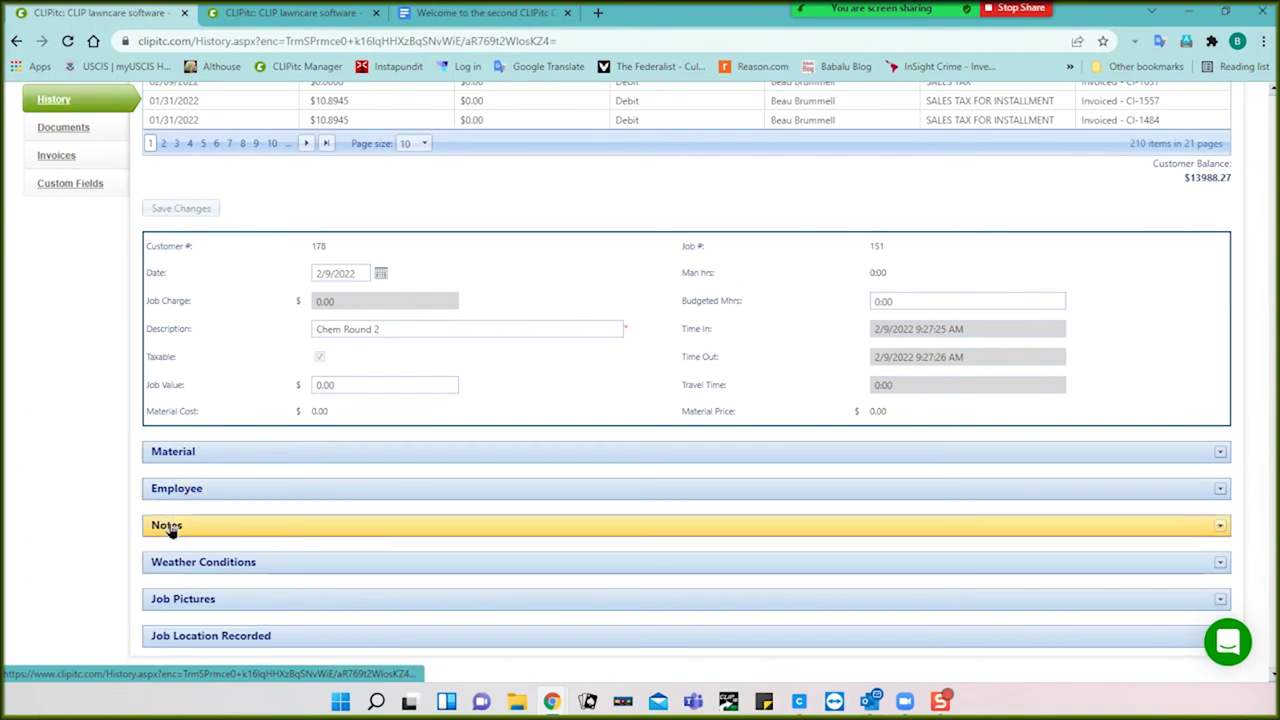
click(166, 527)
scroll(86, 564, down, 3)
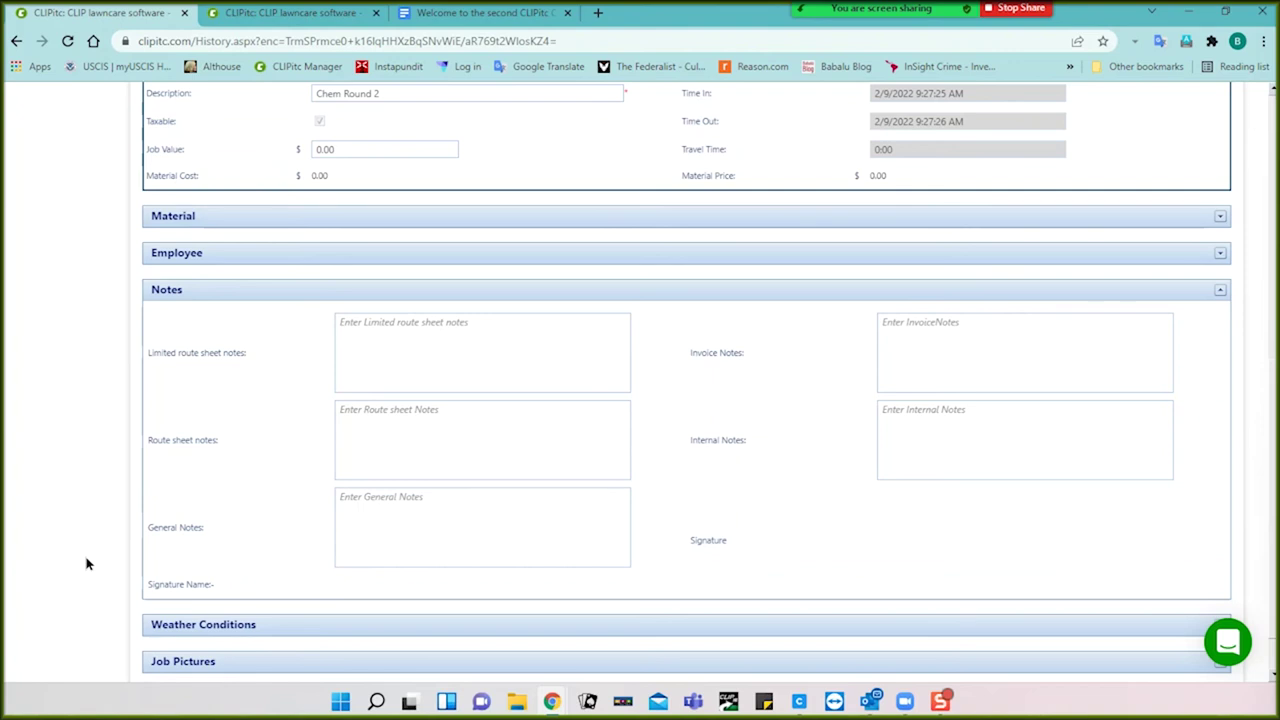
click(374, 444)
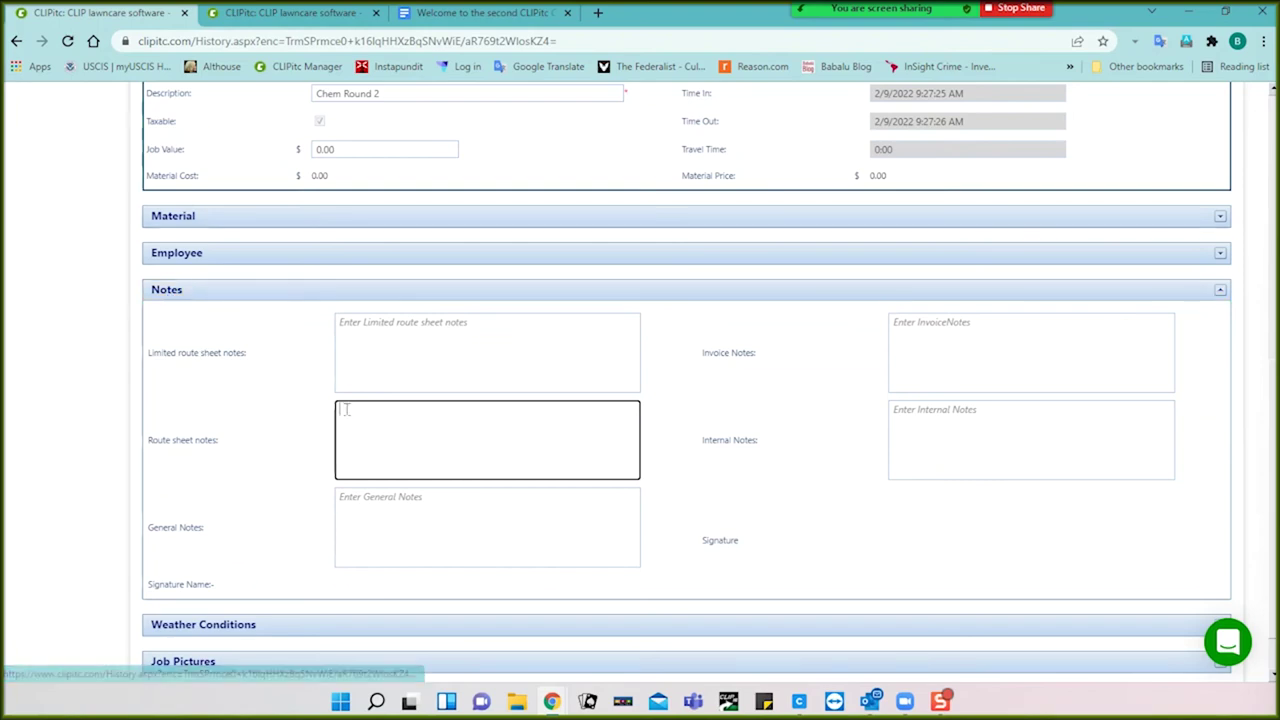
click(157, 297)
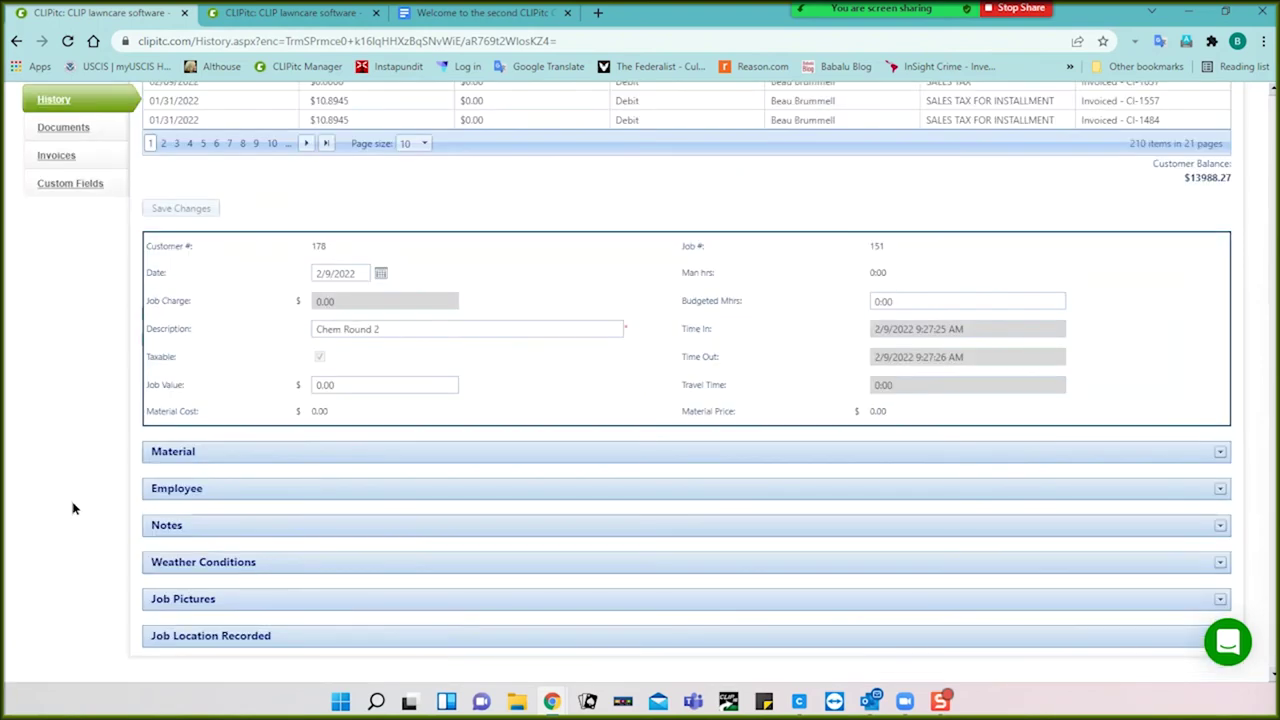
click(199, 563)
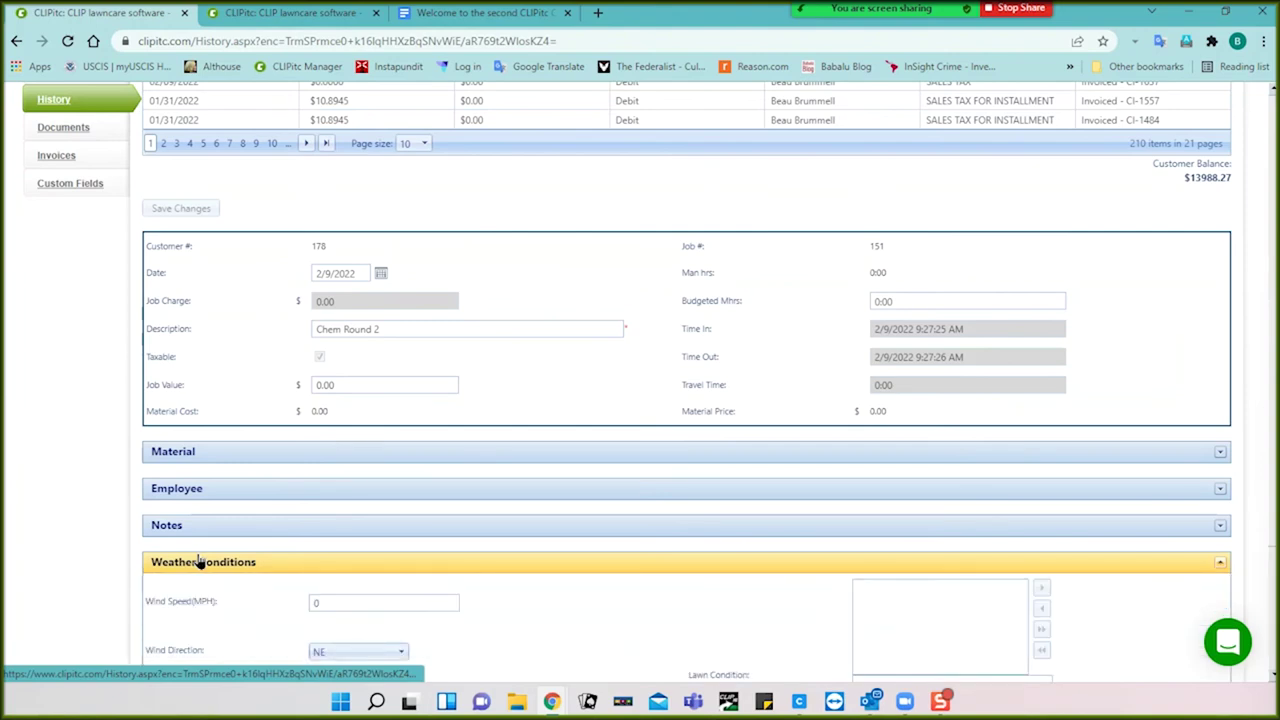
click(199, 562)
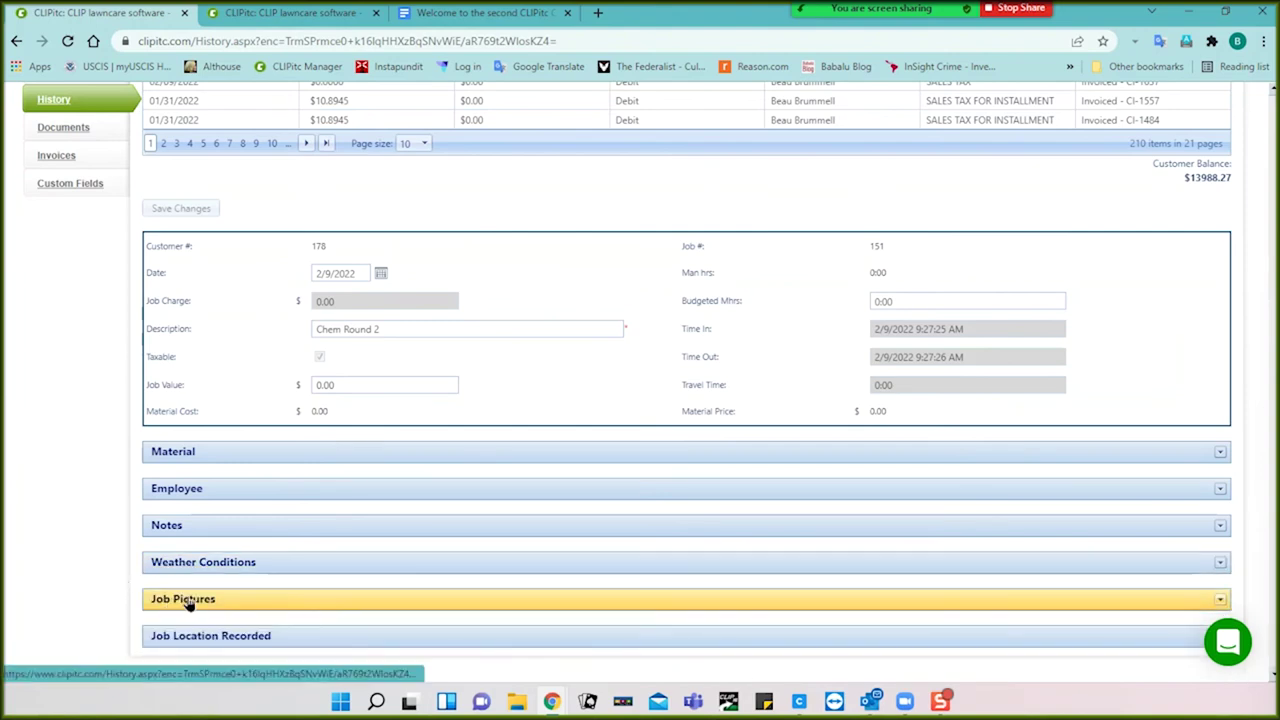
click(188, 600)
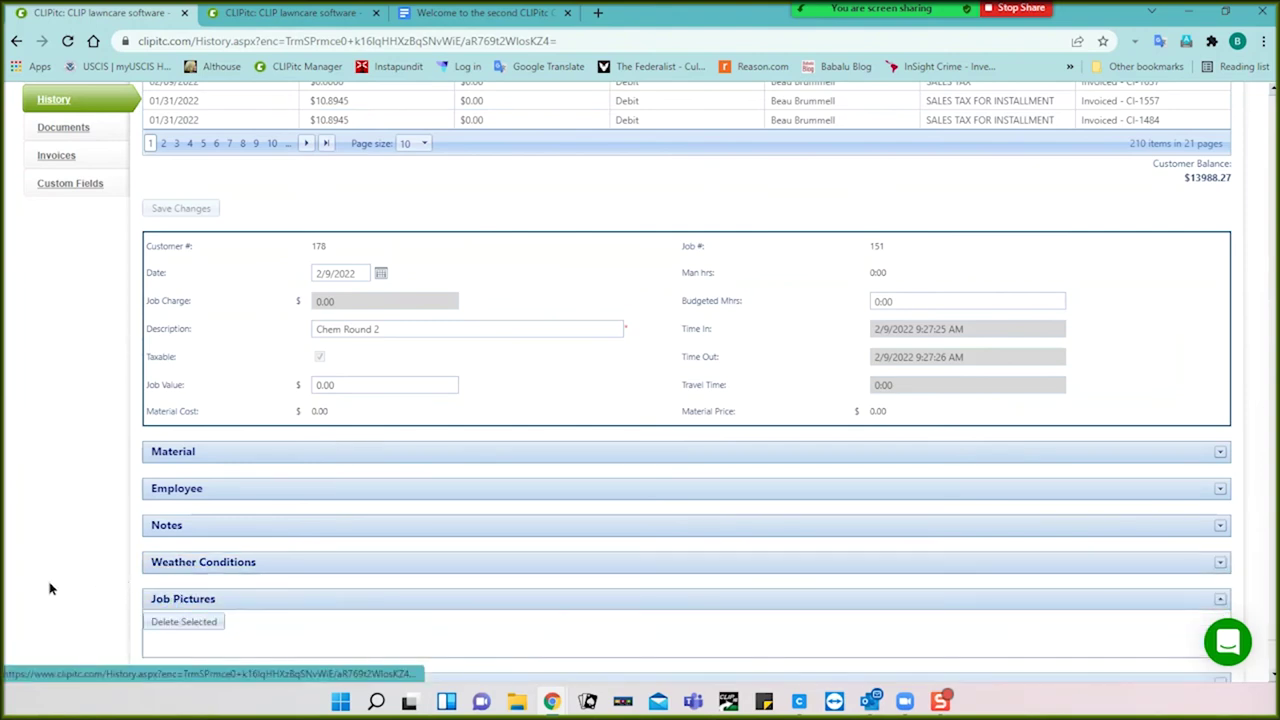
scroll(50, 588, down, 1)
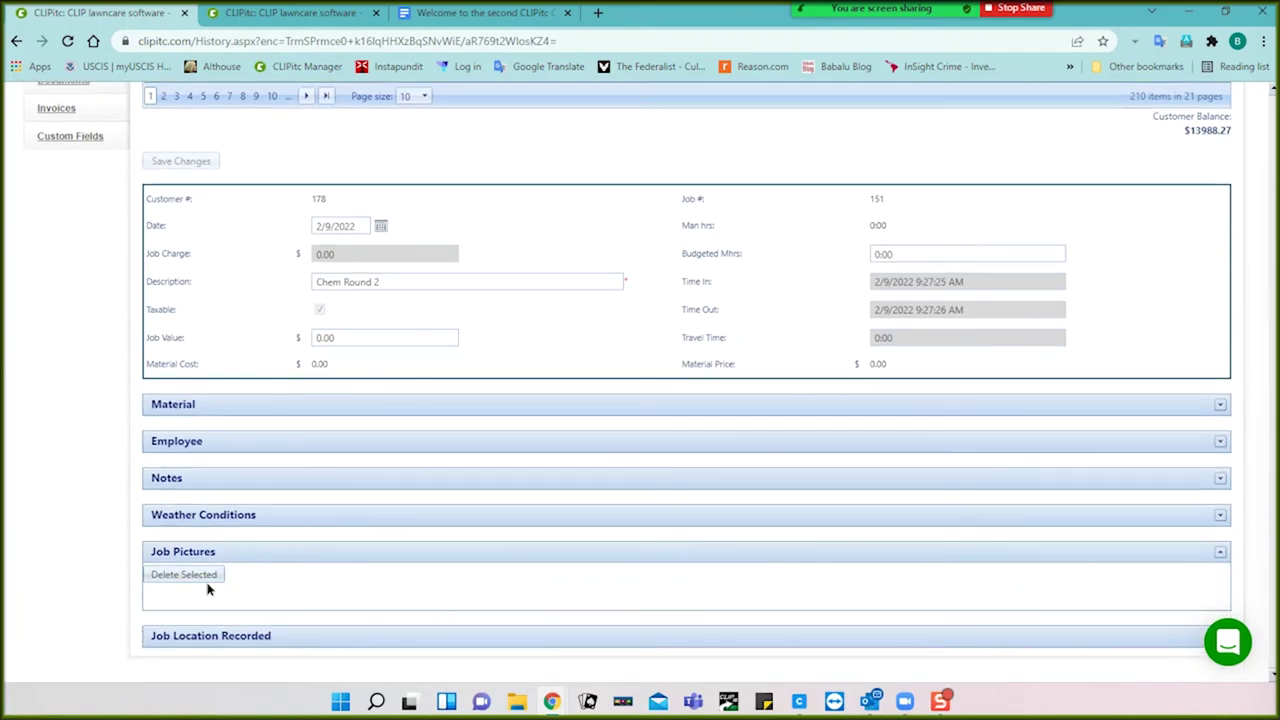
click(188, 556)
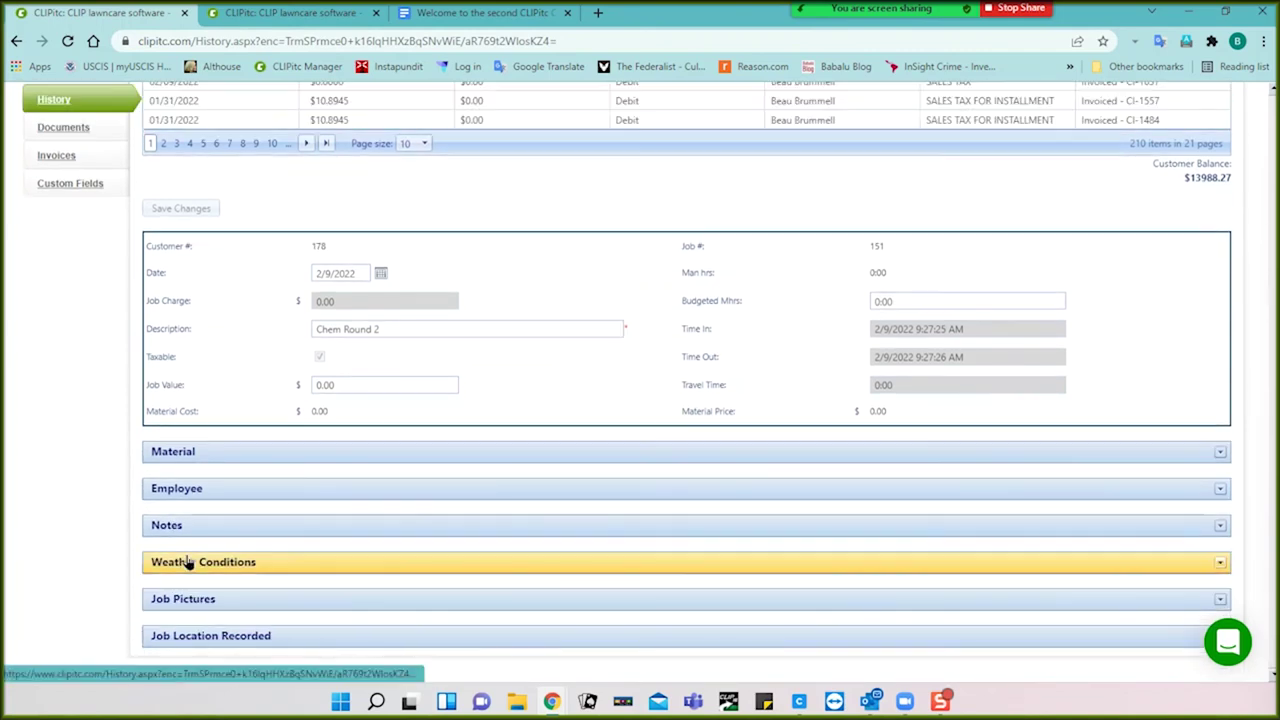
click(200, 637)
scroll(71, 591, down, 1)
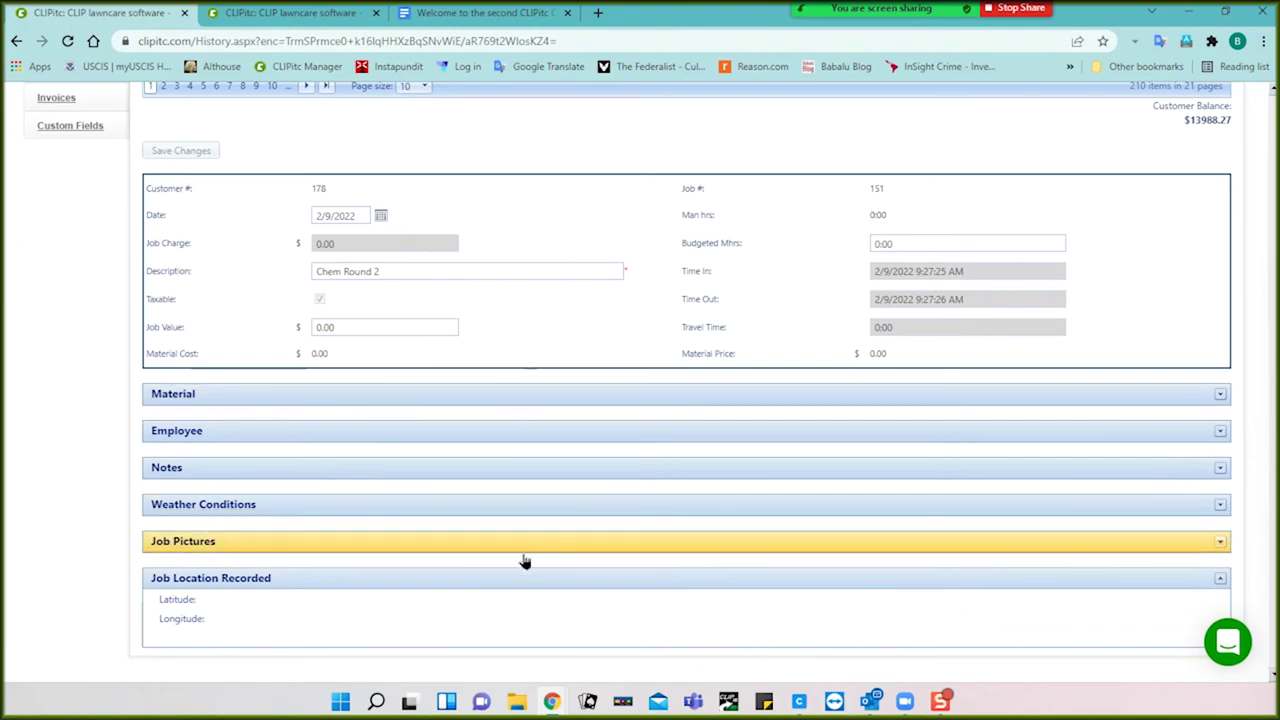
click(267, 583)
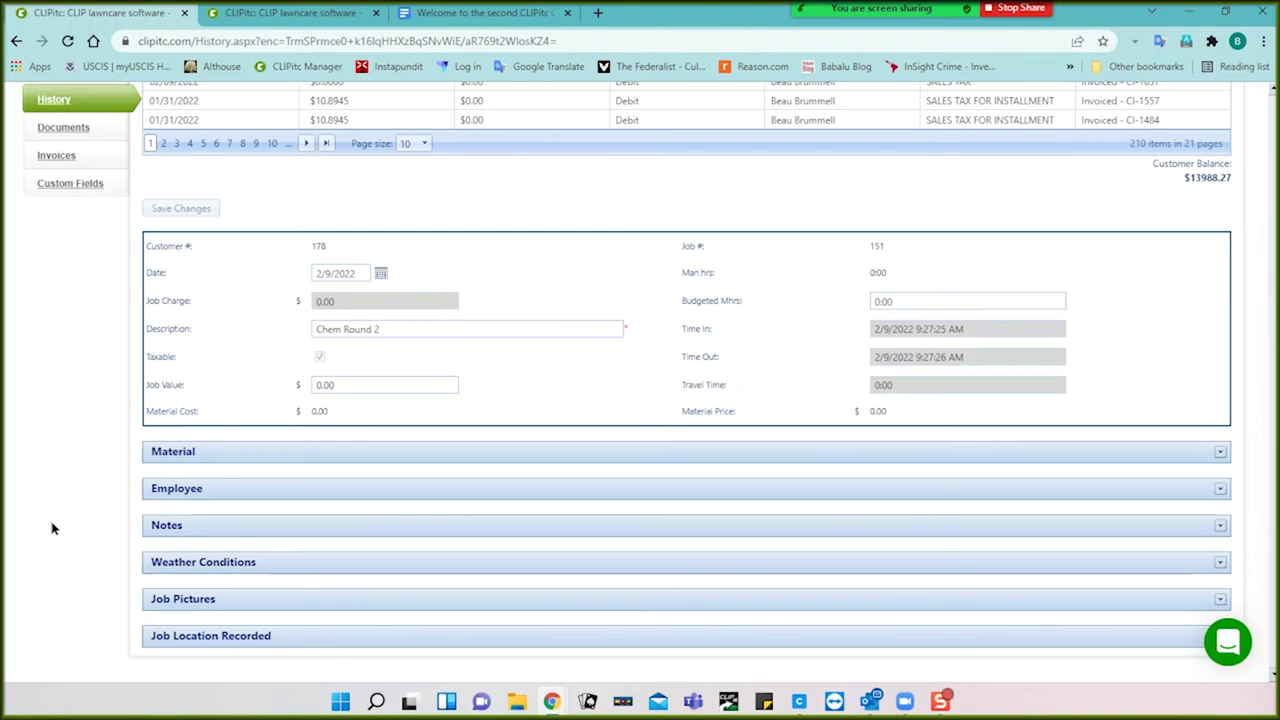
scroll(53, 529, up, 3)
Show the customer's Documents page with its upload area and no documents listed
click(71, 461)
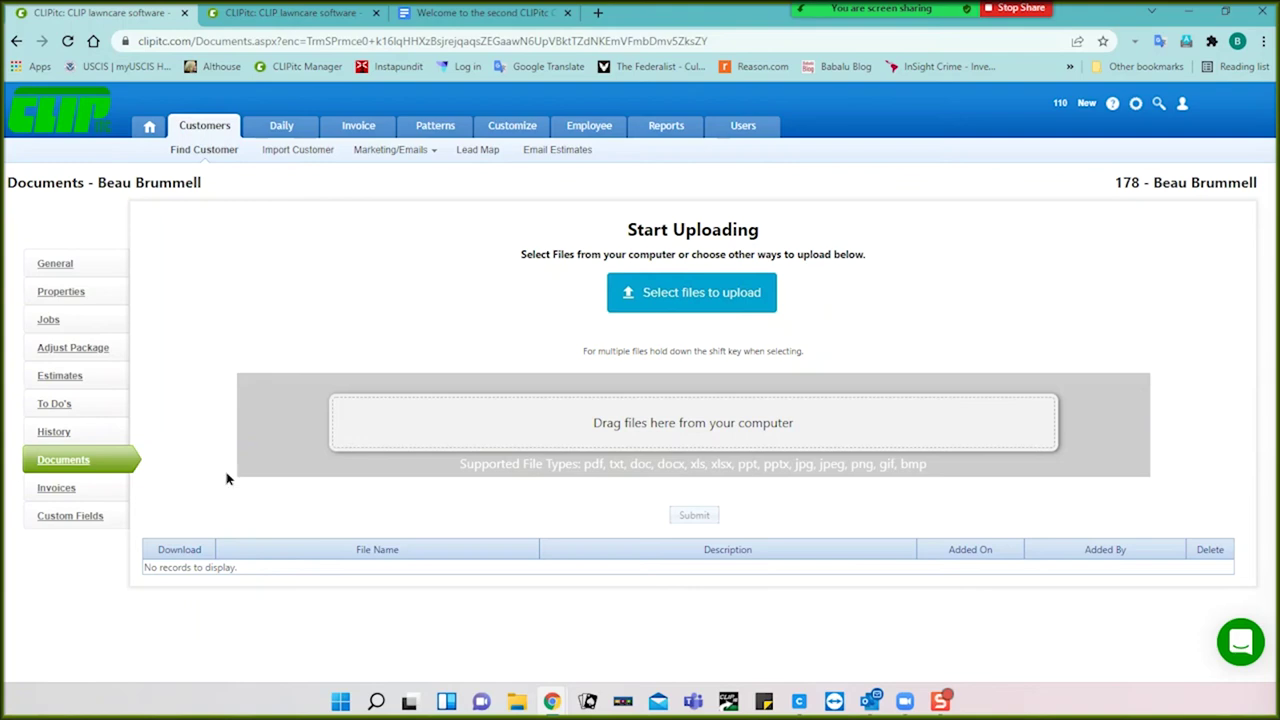
View invoice CI-1396 dated 12/29/2021, close it, and open the customer's Custom Fields
click(62, 492)
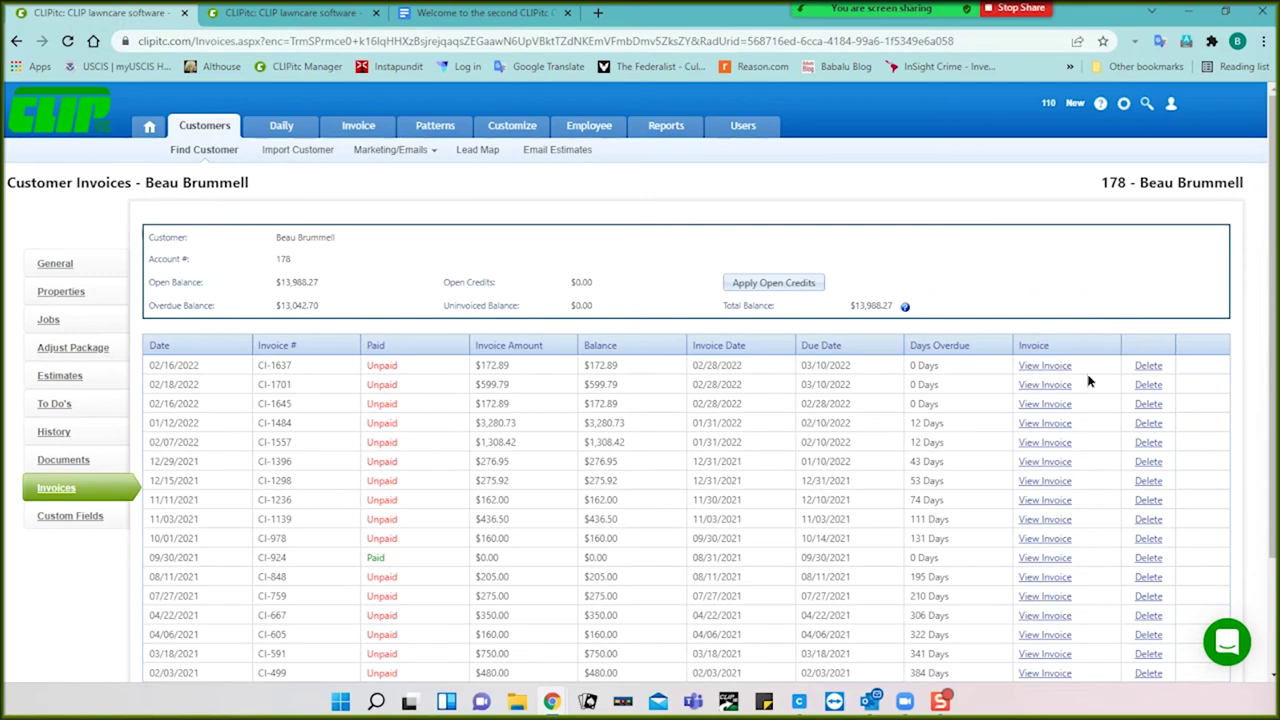
click(1045, 462)
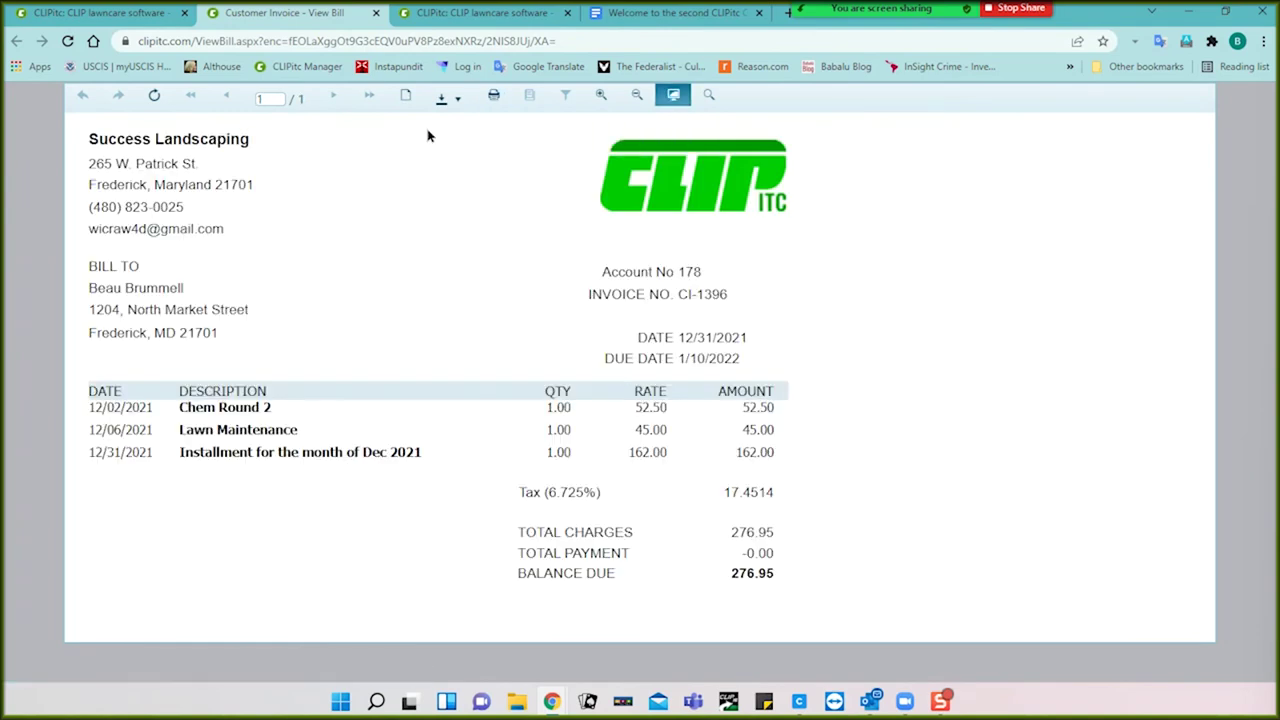
click(376, 13)
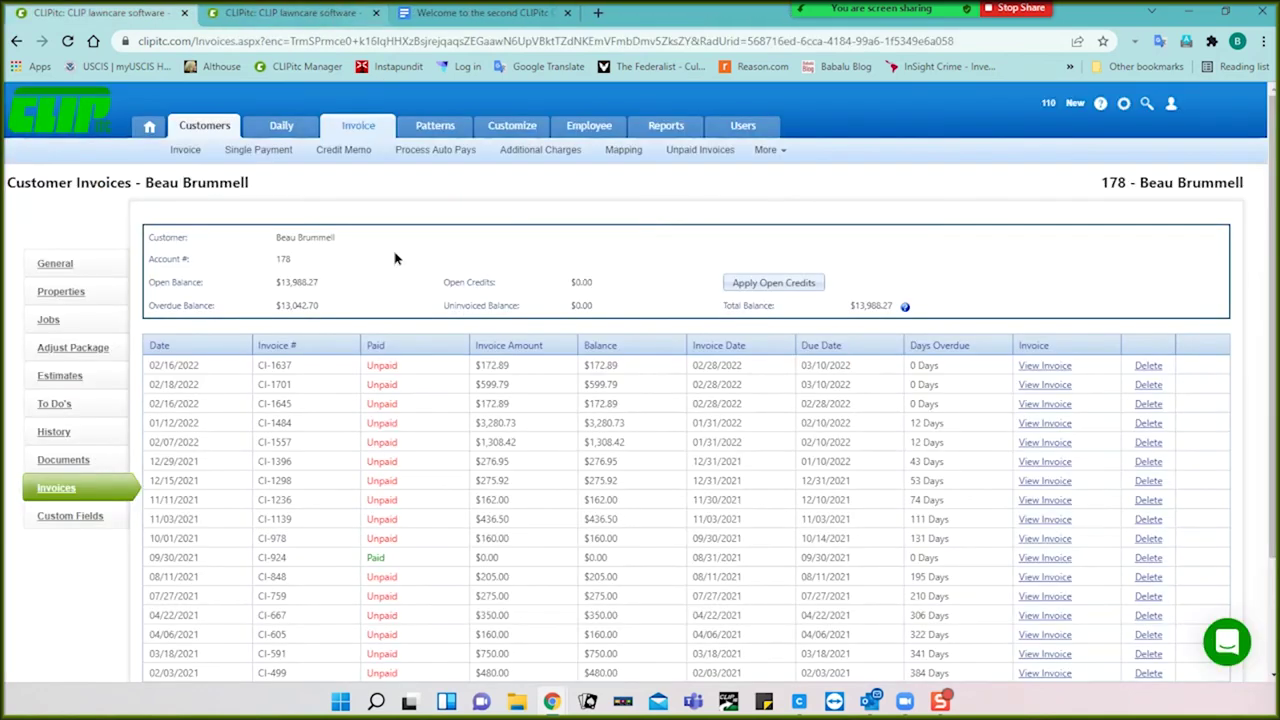
click(62, 527)
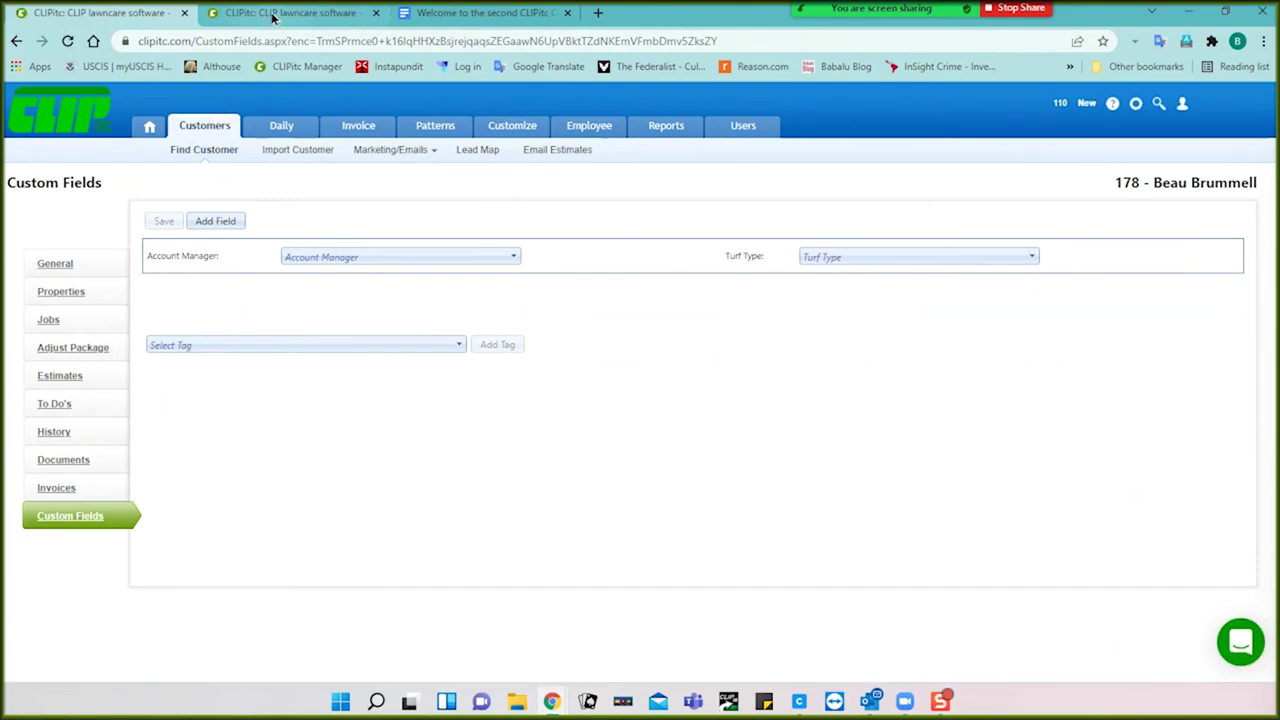
In the second tab, review the Account Manager and Turf Type definitions under Customize > Change Lists > Custom Fields
click(275, 13)
click(512, 130)
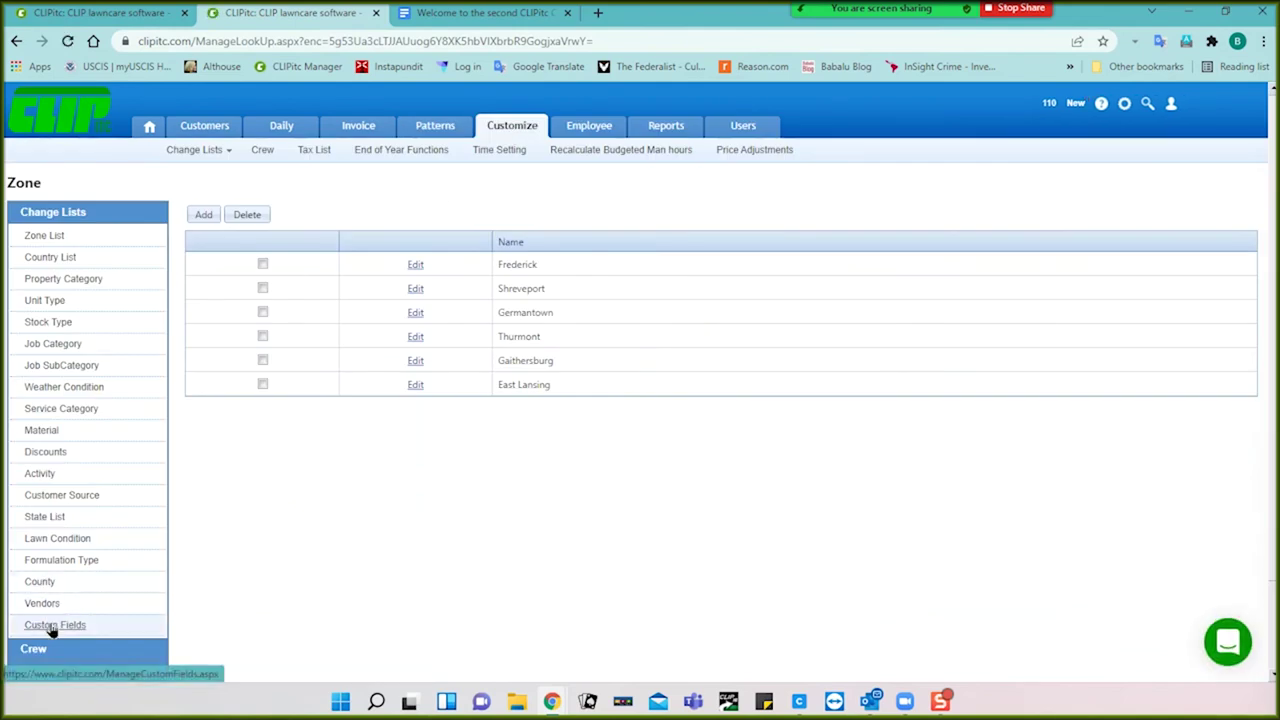
mouse_move(160, 165)
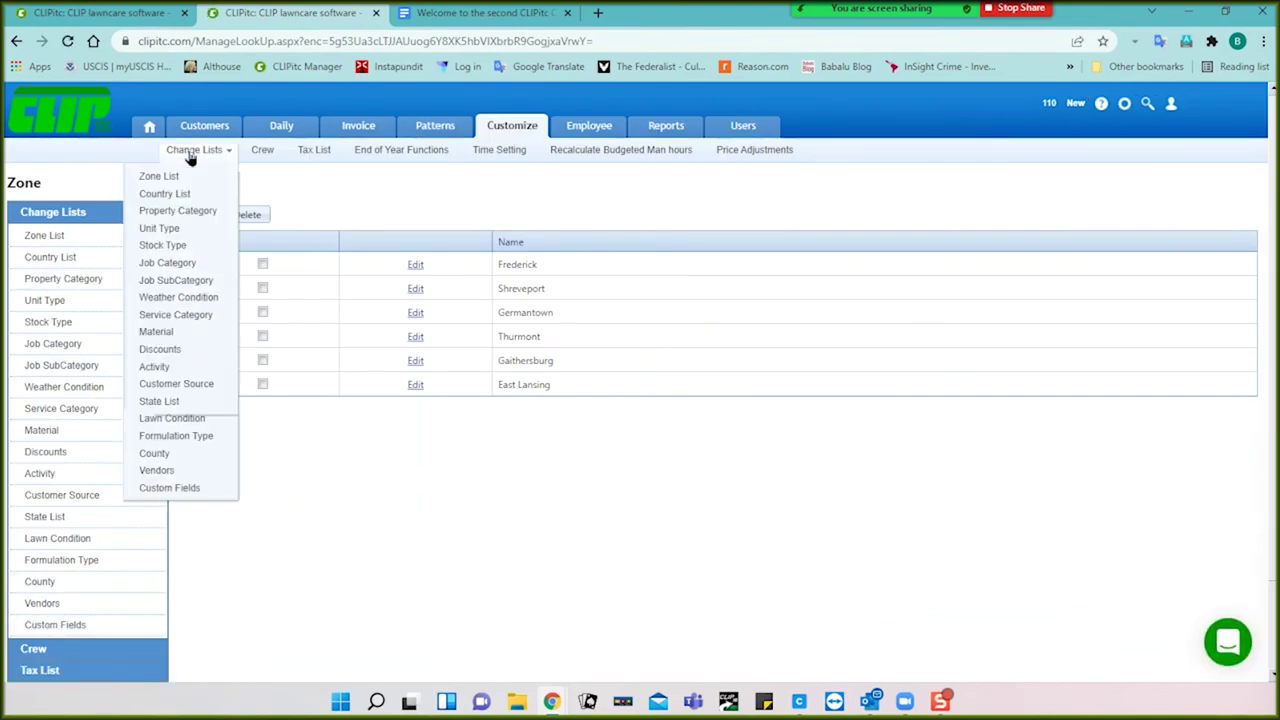
click(199, 494)
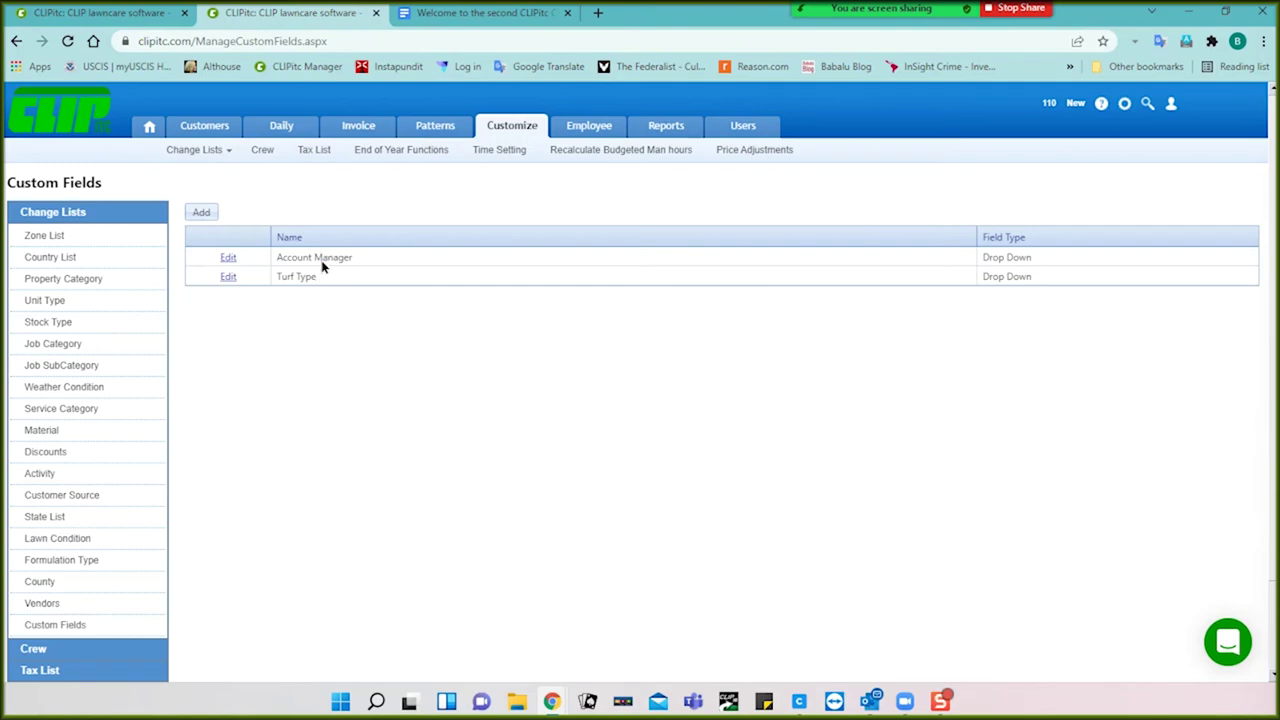
click(120, 13)
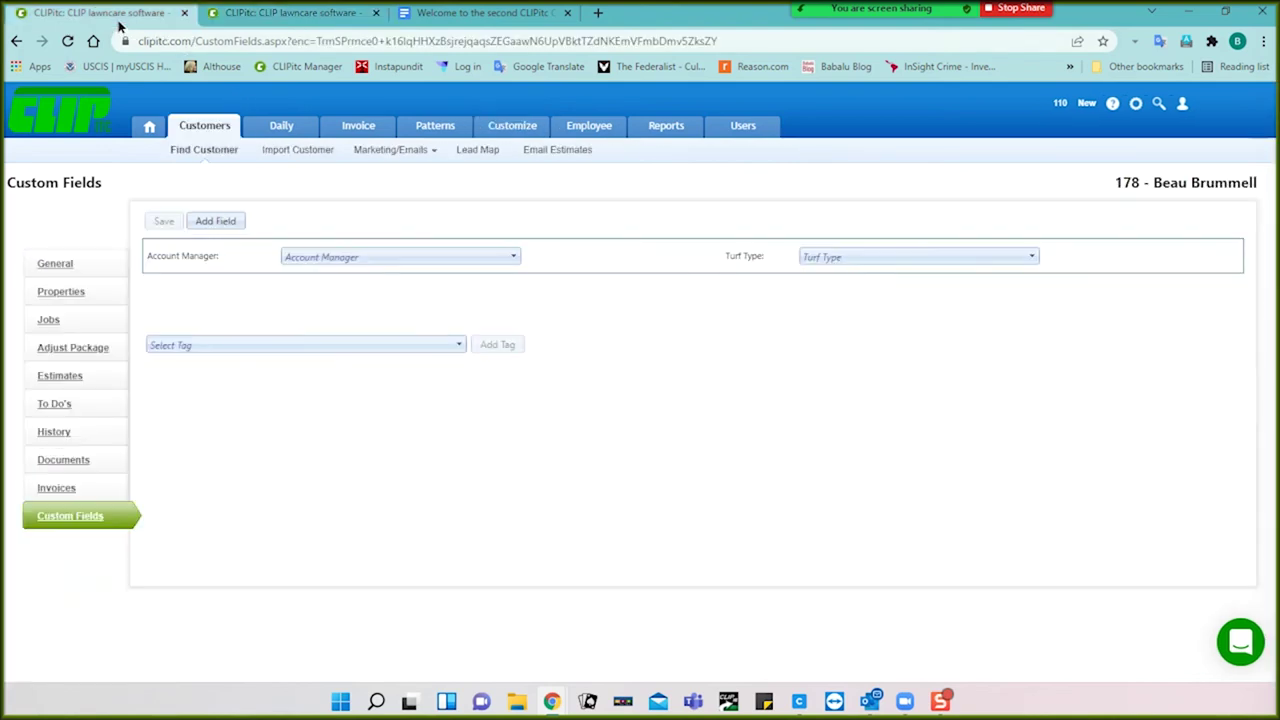
Assign an account manager and set Turf Type to Mix for customer 178, then save
click(337, 257)
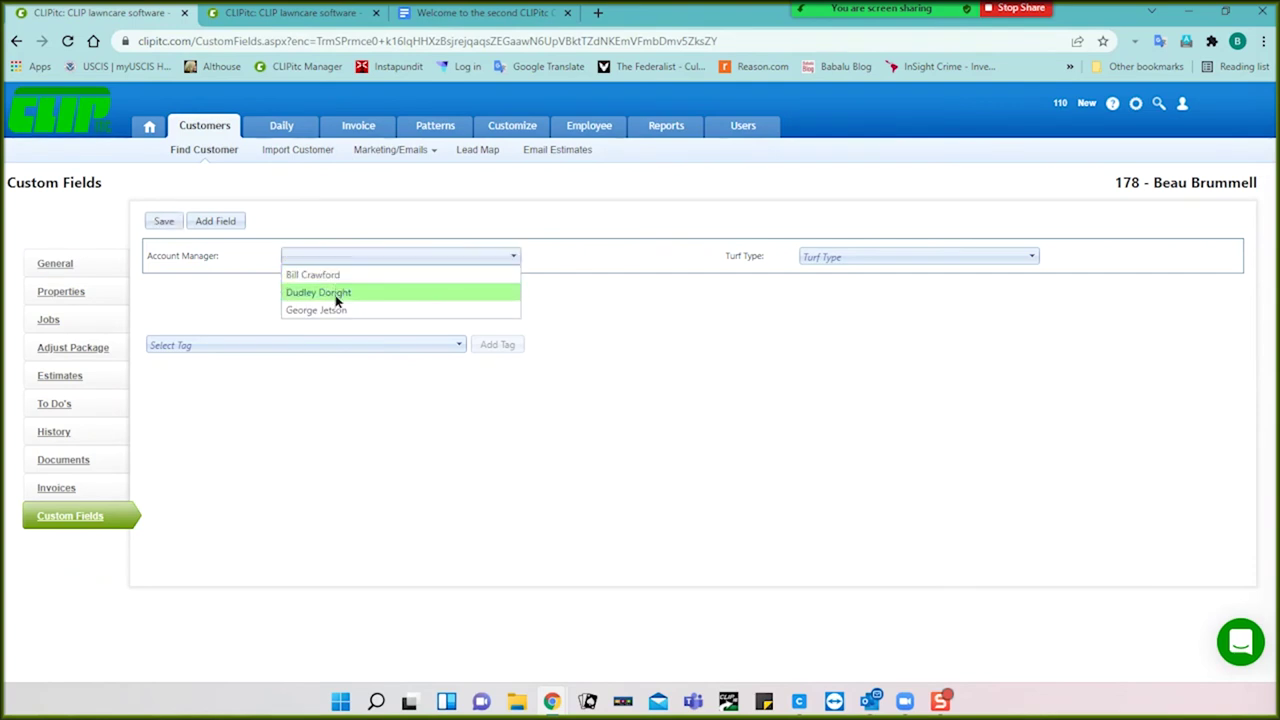
click(335, 293)
click(849, 256)
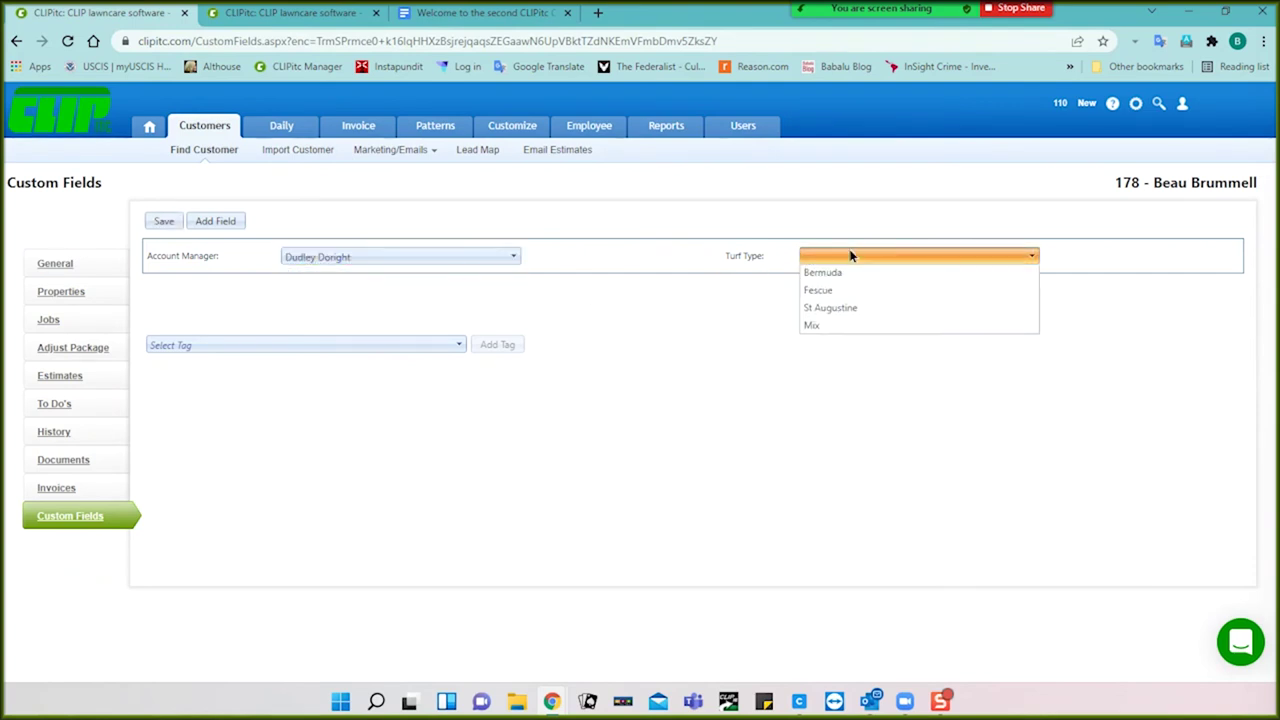
click(836, 328)
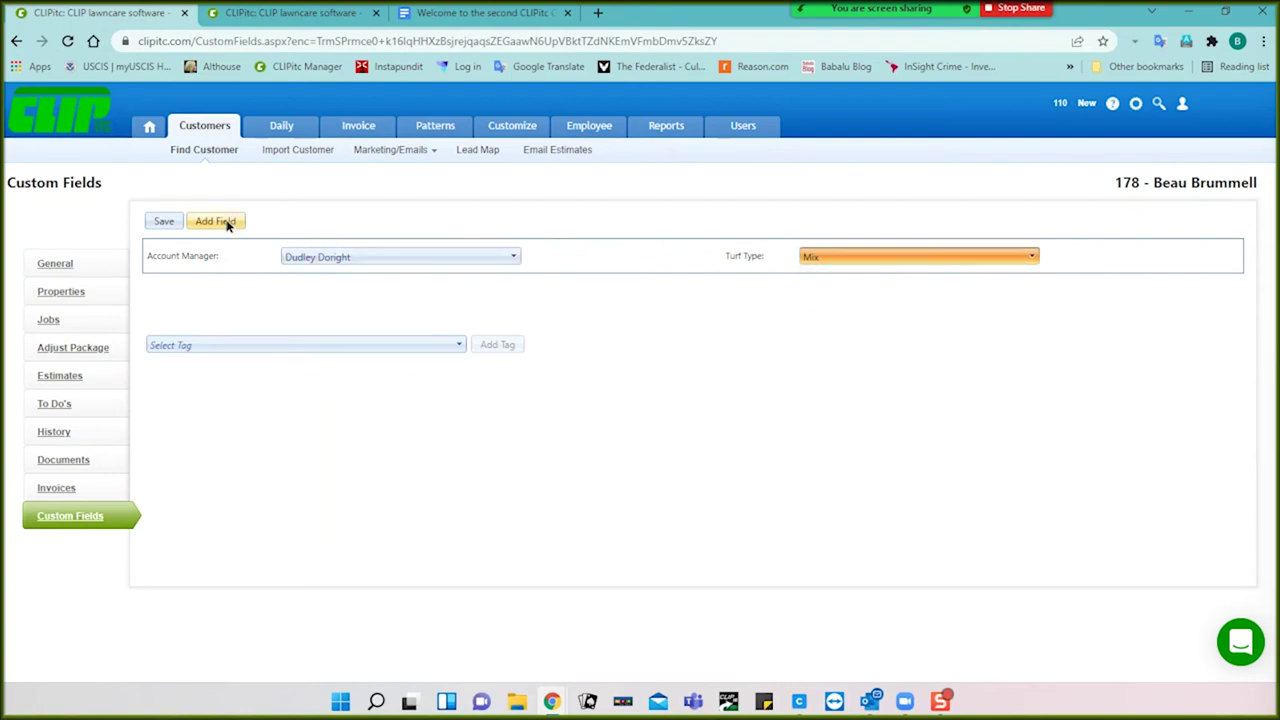
click(166, 221)
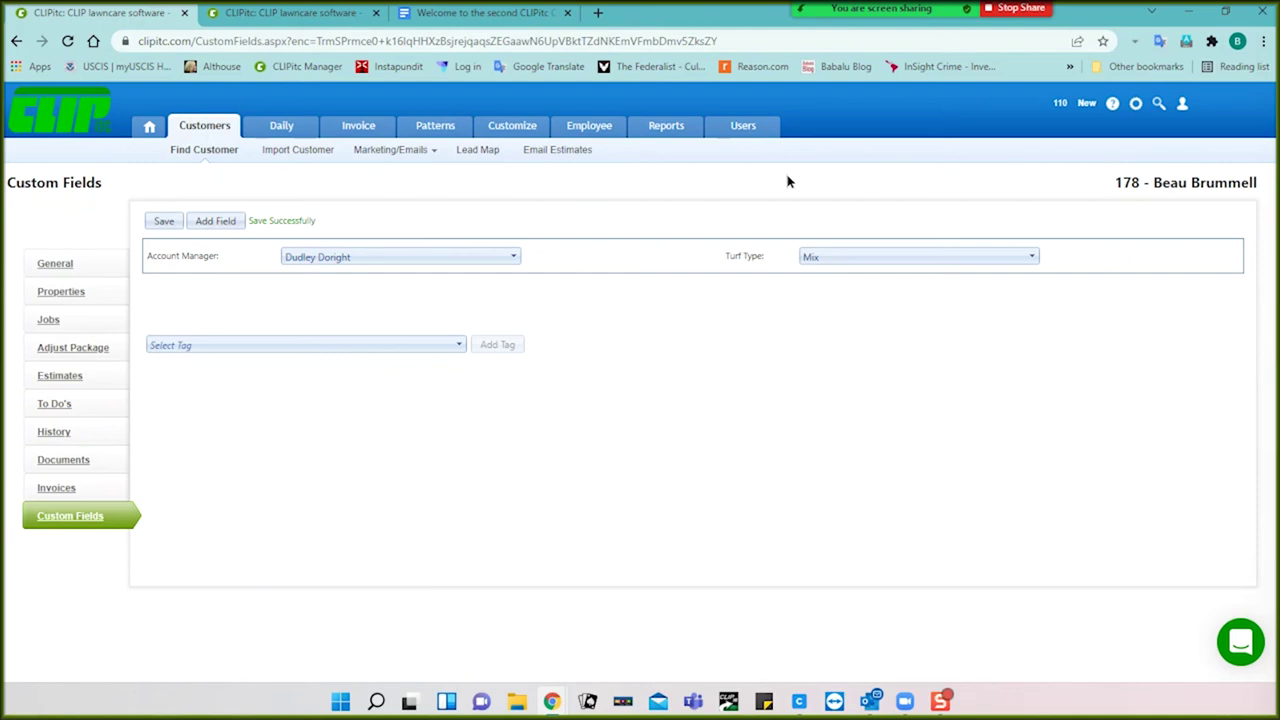
Check the Reports > History customer report options, then show the Pattern Customer list
mouse_move(670, 134)
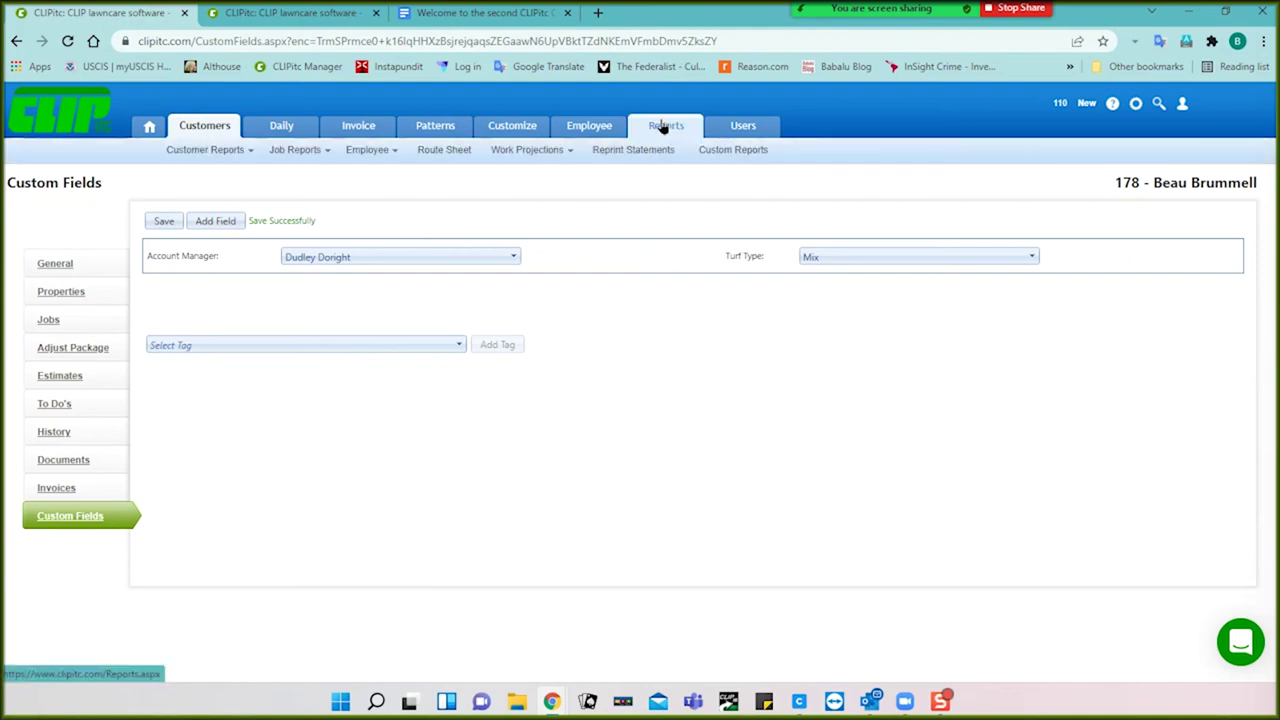
click(663, 127)
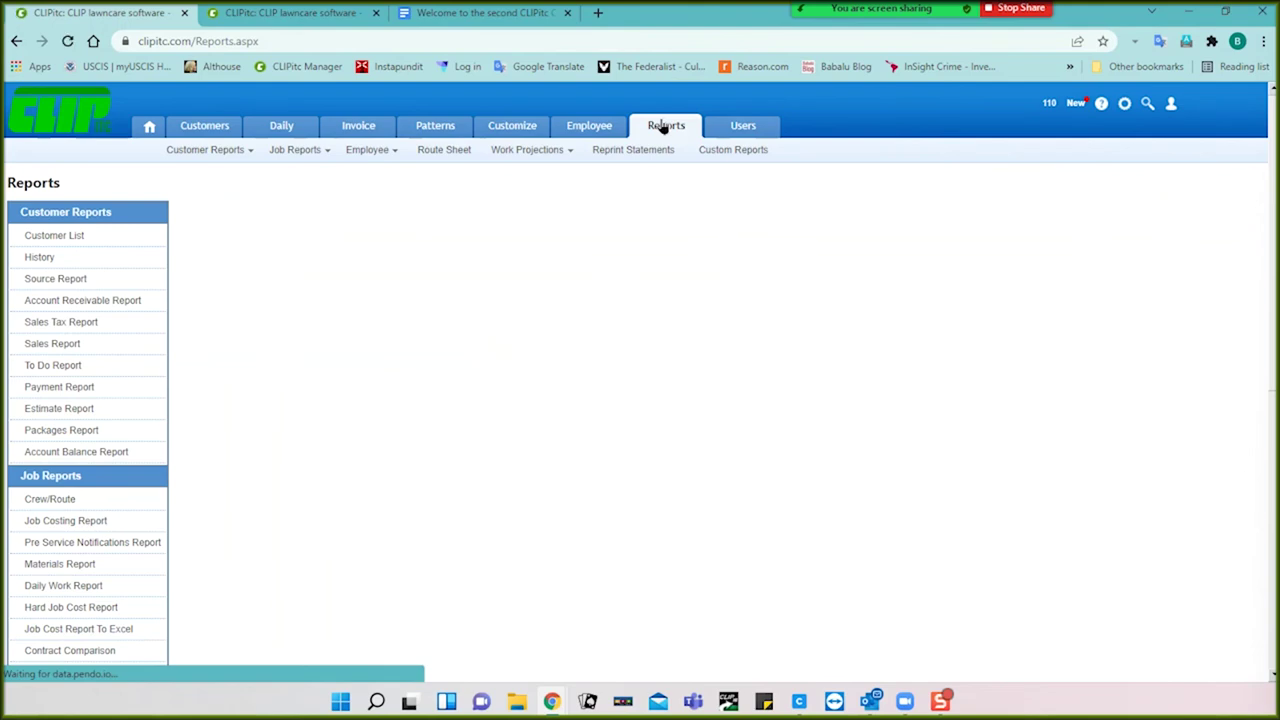
click(40, 258)
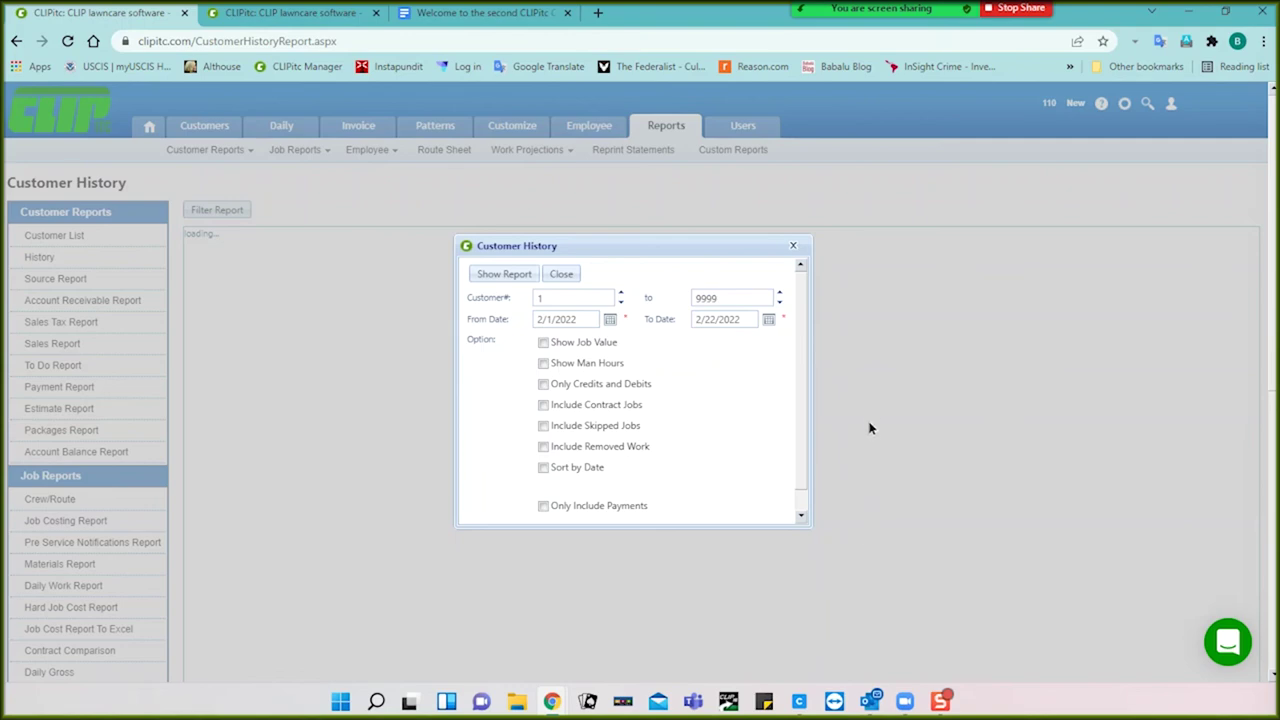
click(792, 247)
click(430, 130)
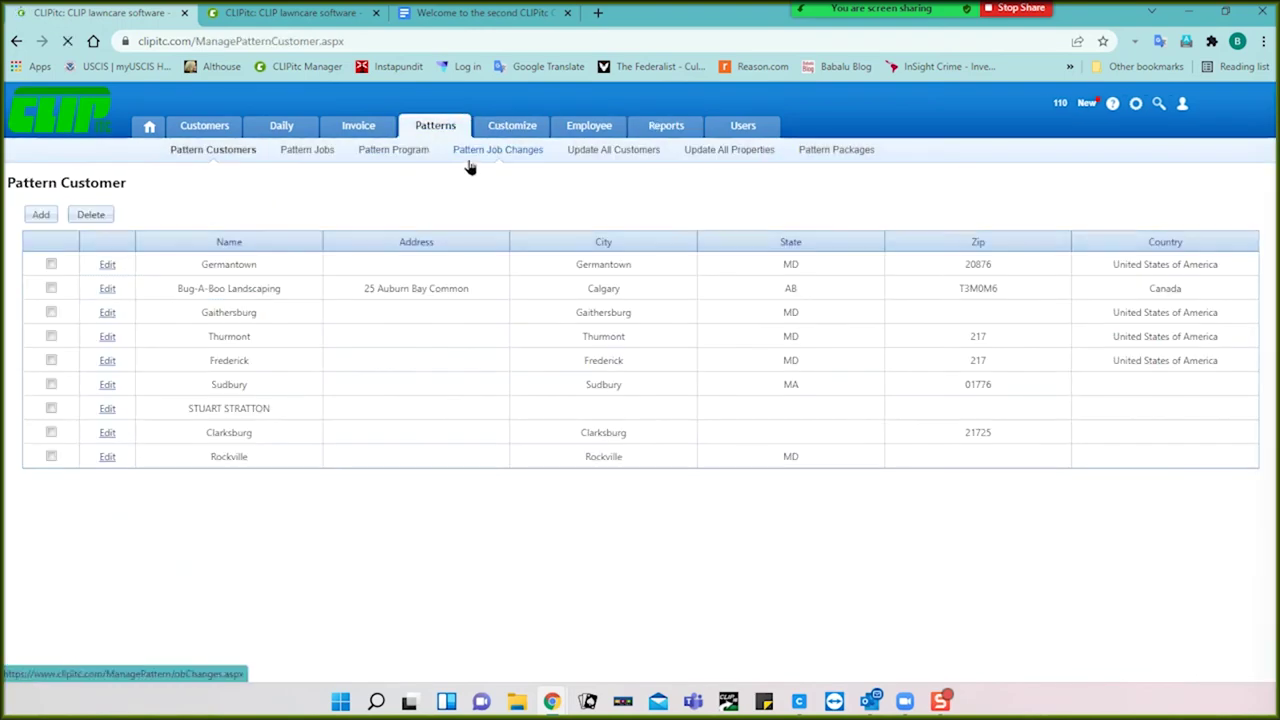
Open the Pattern Job Changes page from the Patterns menu to see the four existing Snow Removal changes
click(476, 155)
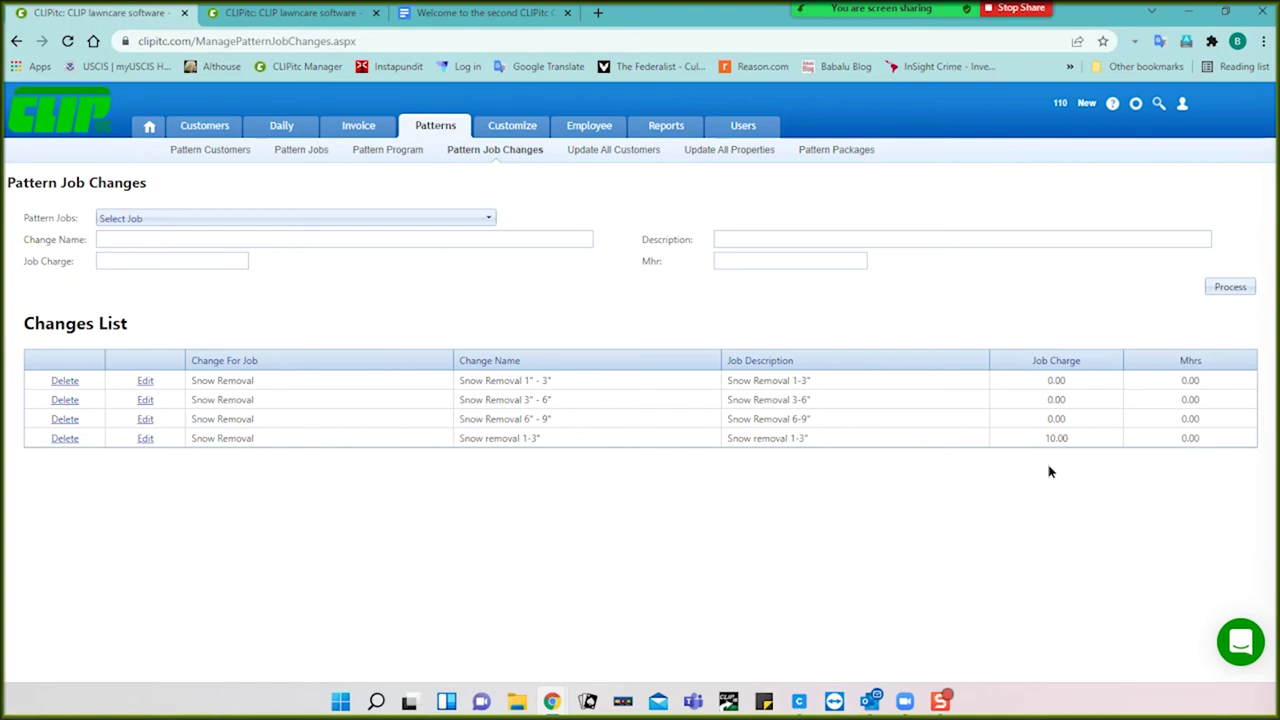
Add a 'Snow Removal 9"+' change under the Snow Removal pattern job
click(445, 218)
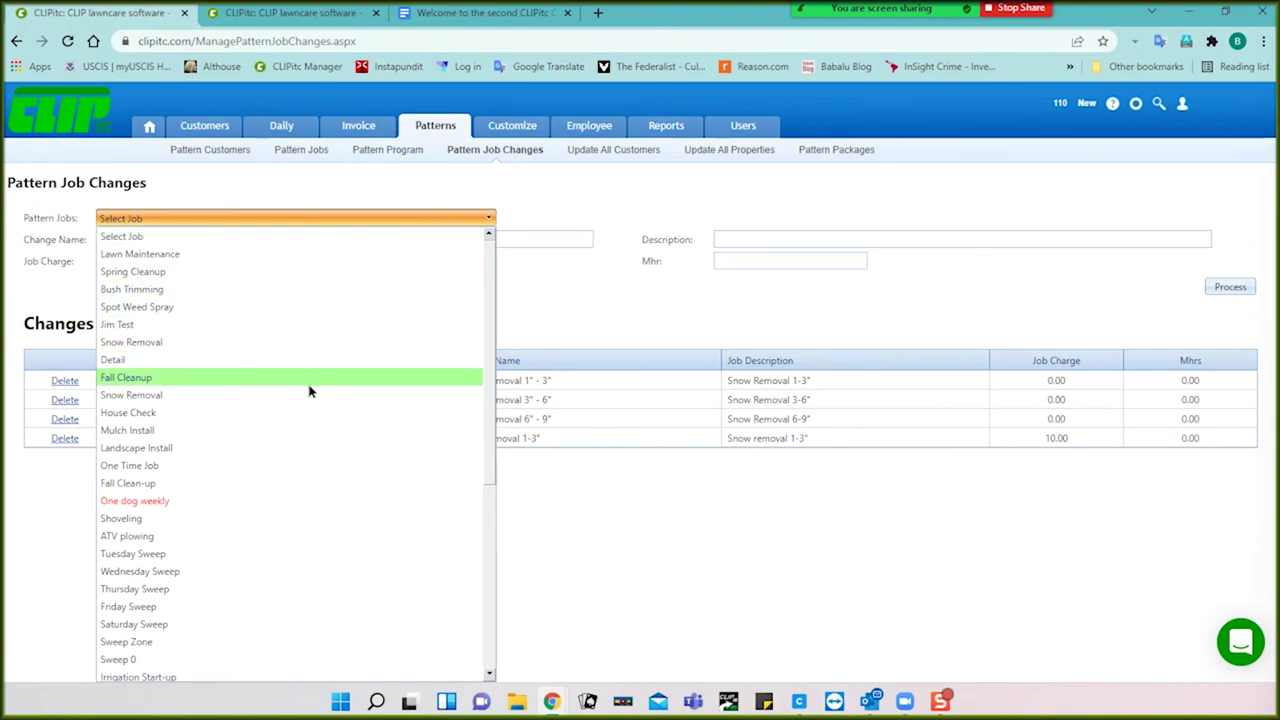
click(309, 394)
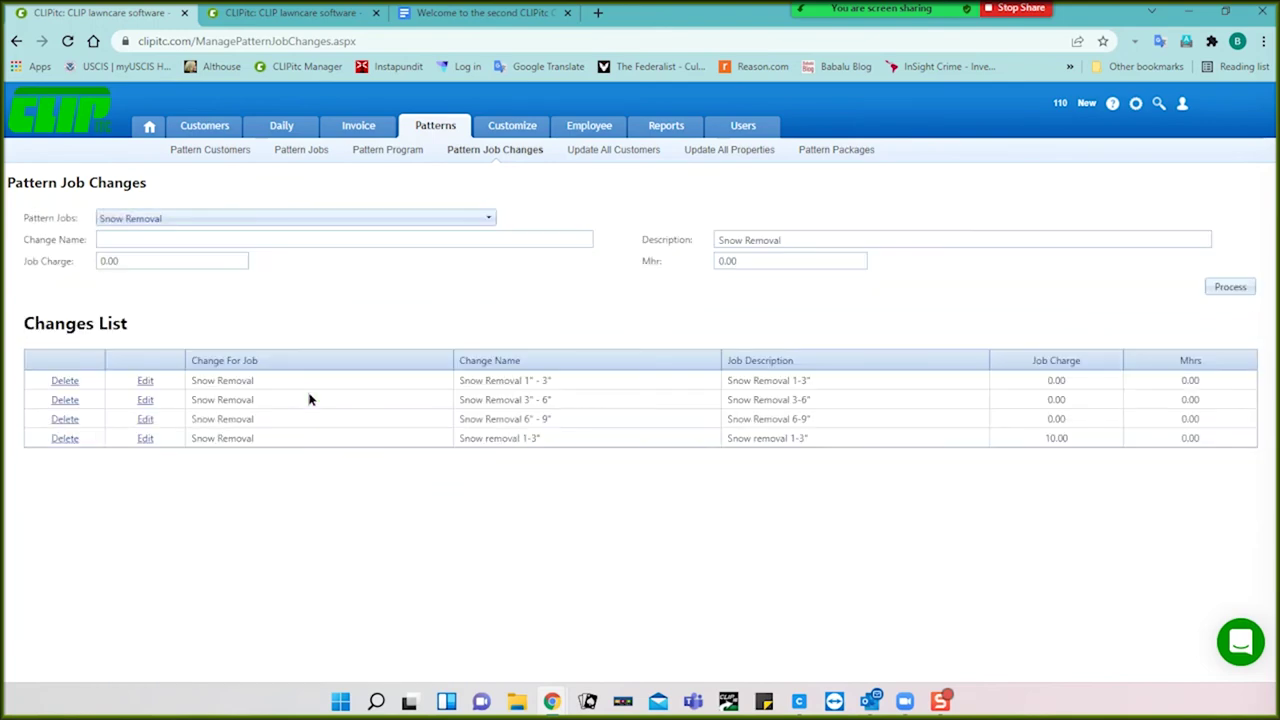
click(294, 236)
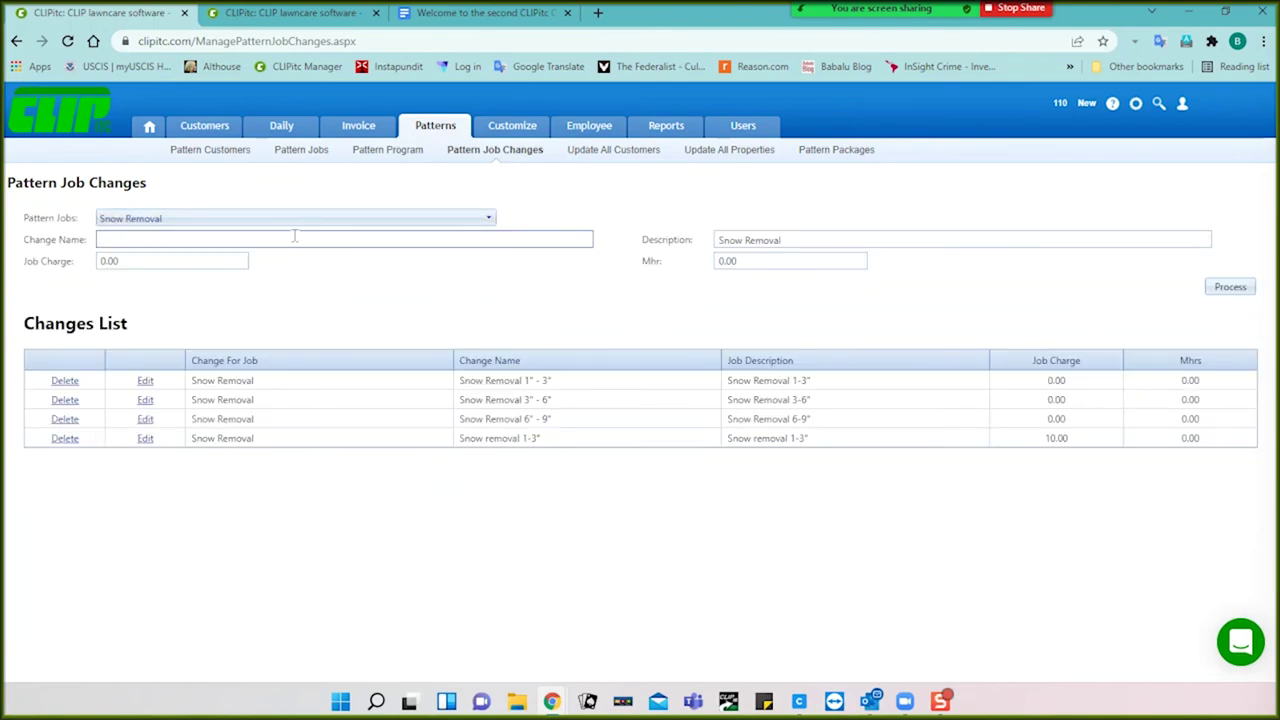
click(294, 236)
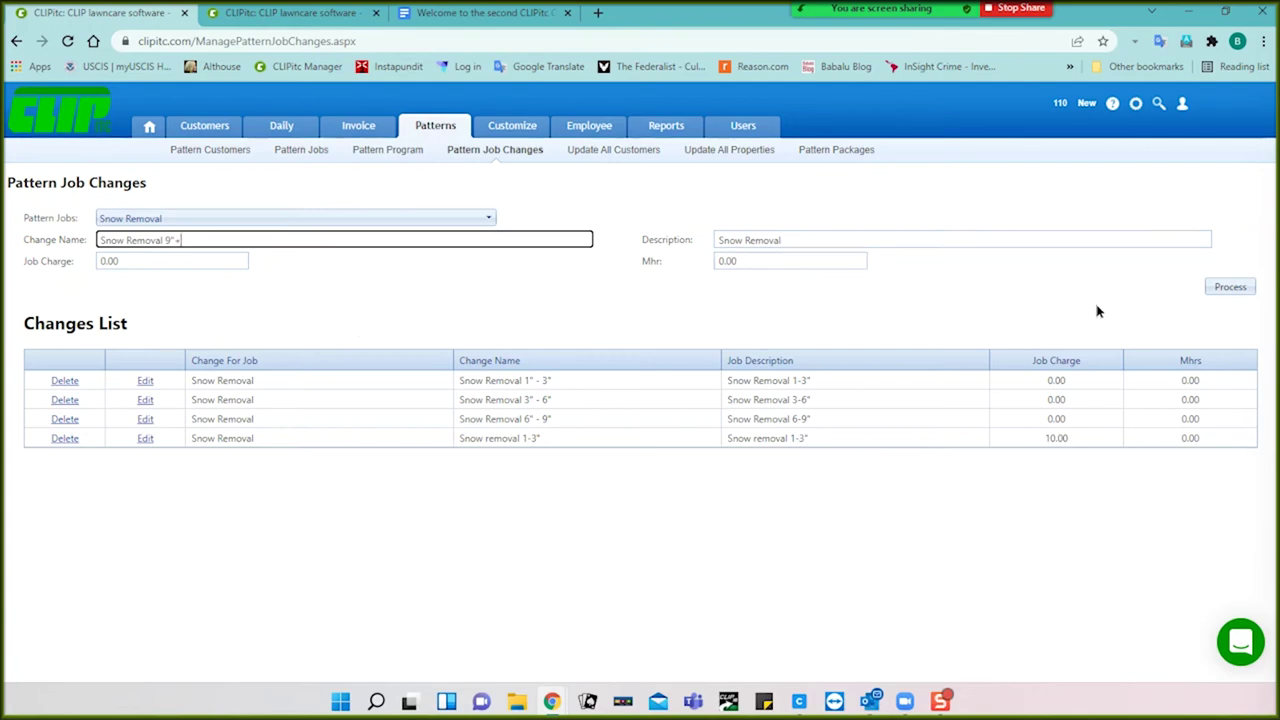
click(1222, 287)
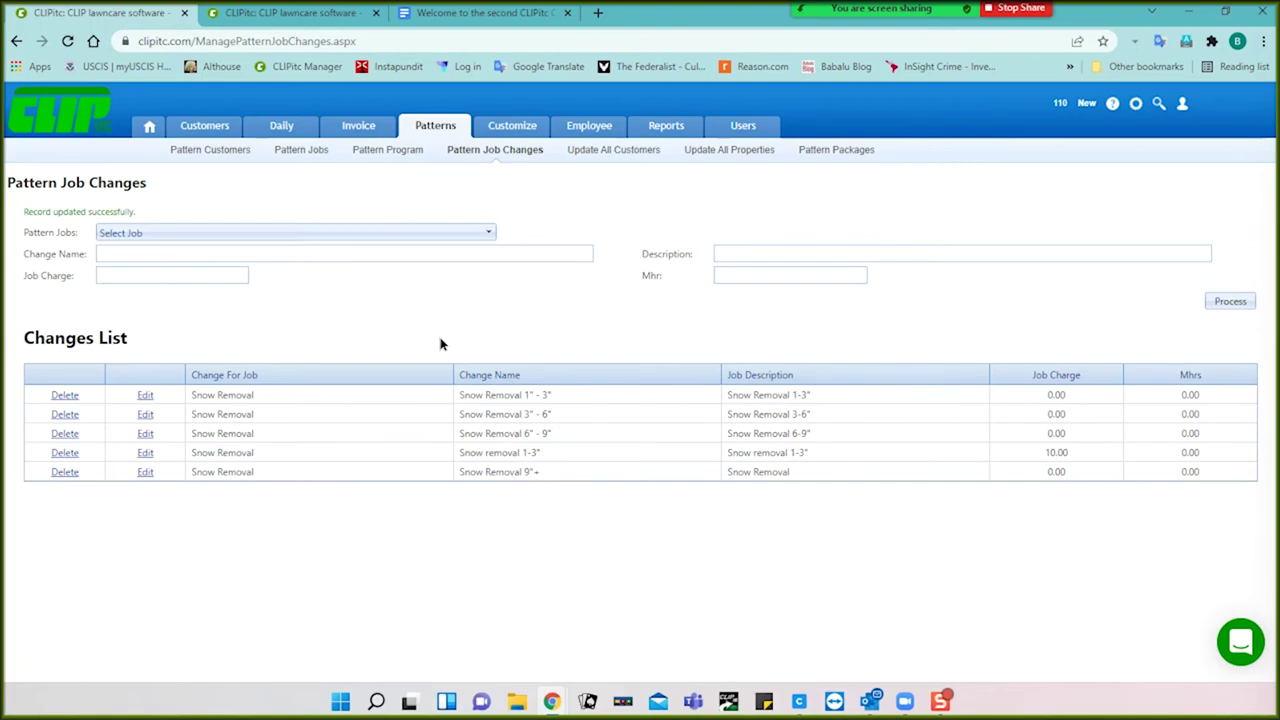
Activate zone jobs for crew 6 - Plow Truck #2 from the Daily section
click(276, 130)
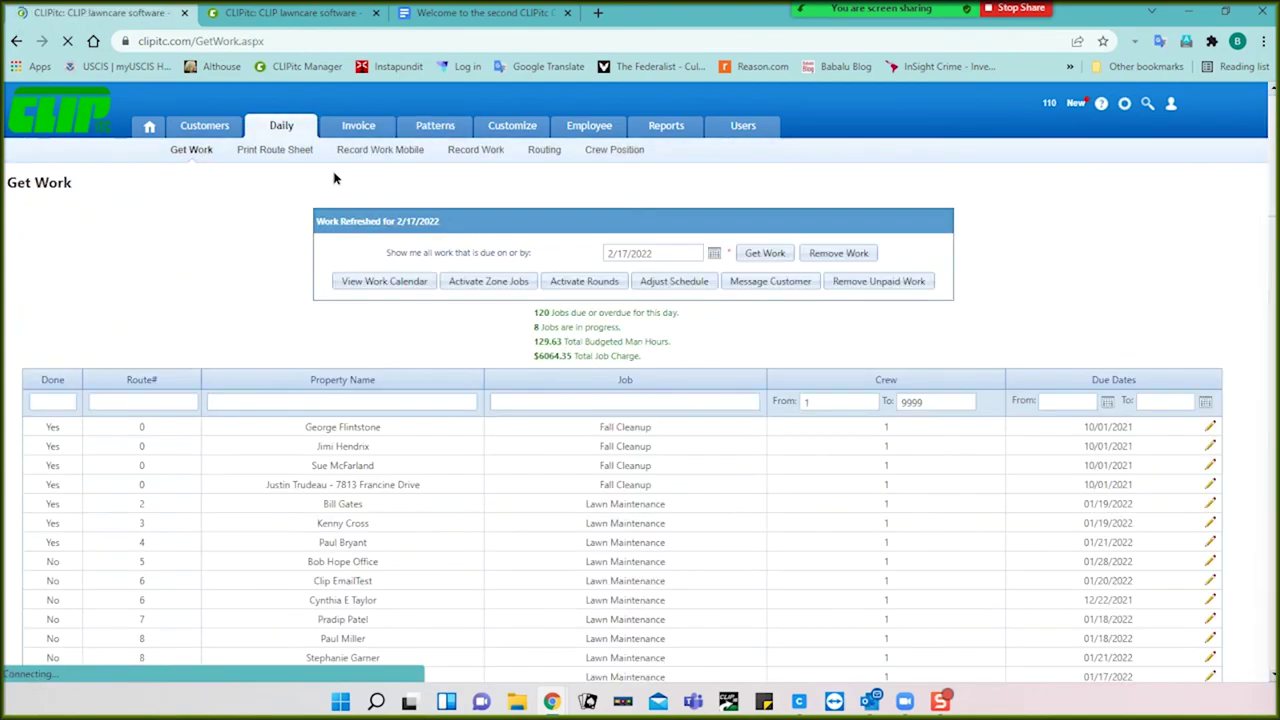
click(476, 283)
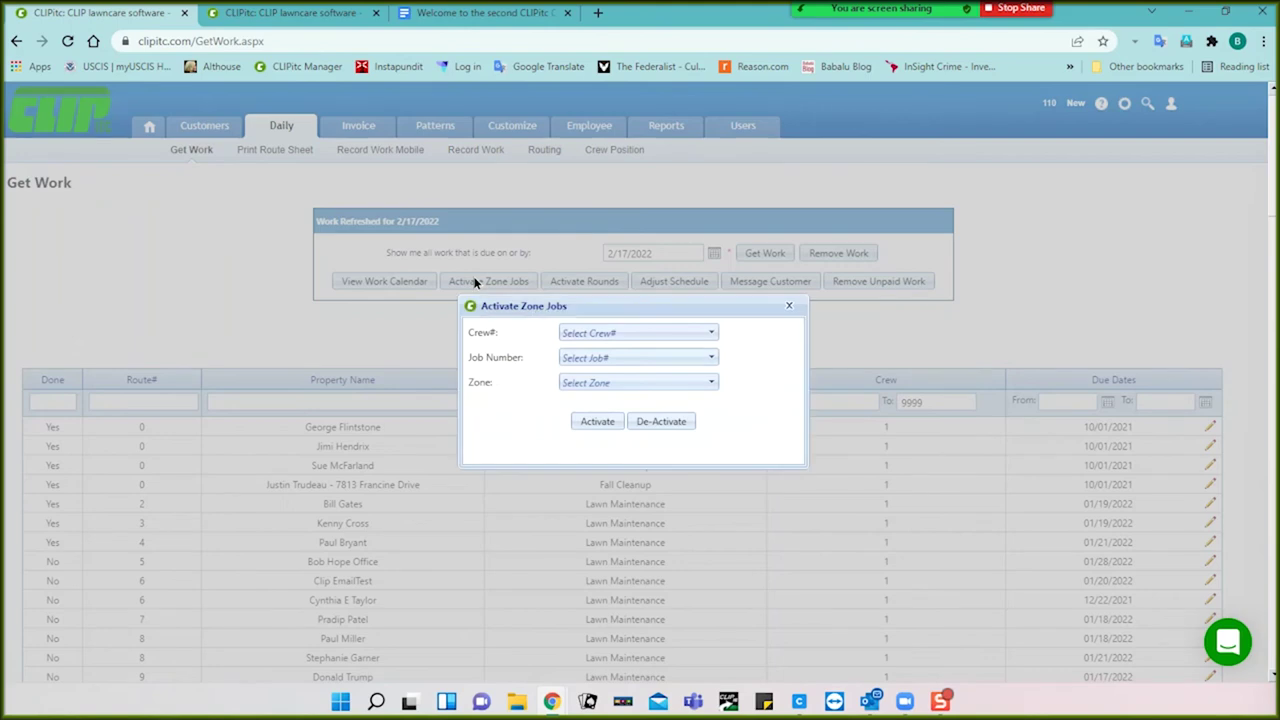
click(632, 334)
scroll(631, 397, down, 1)
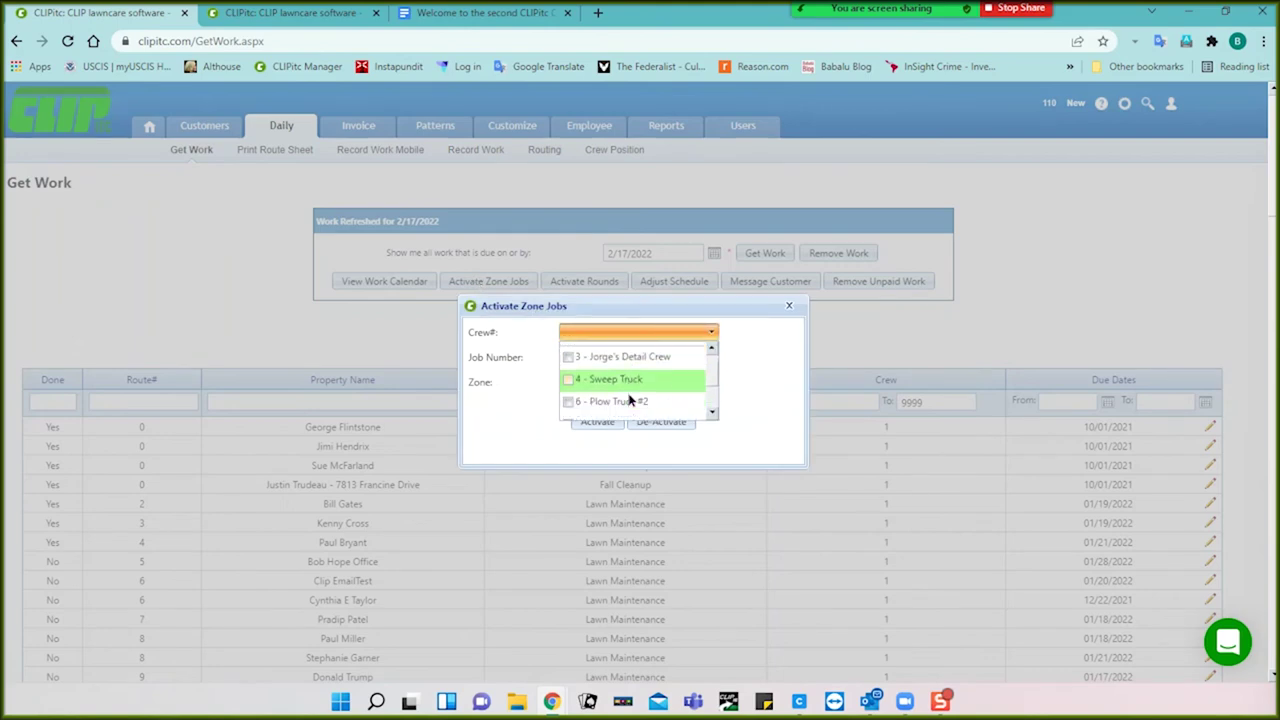
click(569, 397)
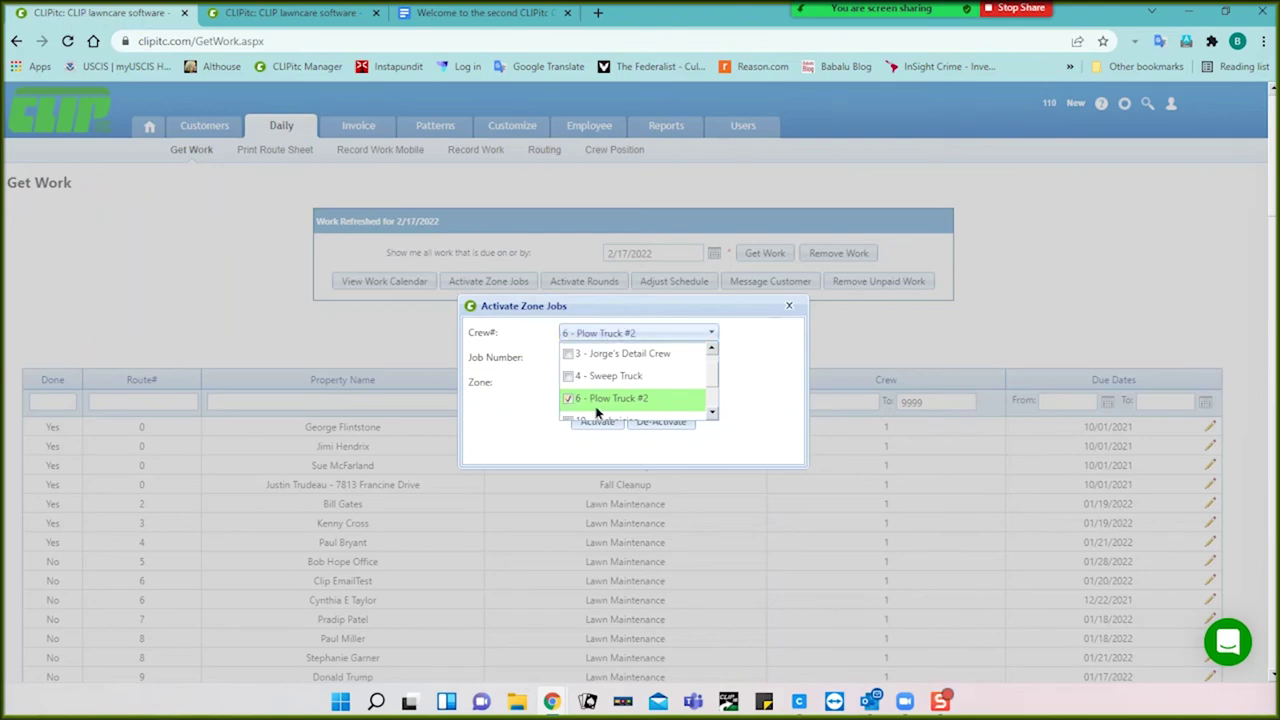
click(762, 389)
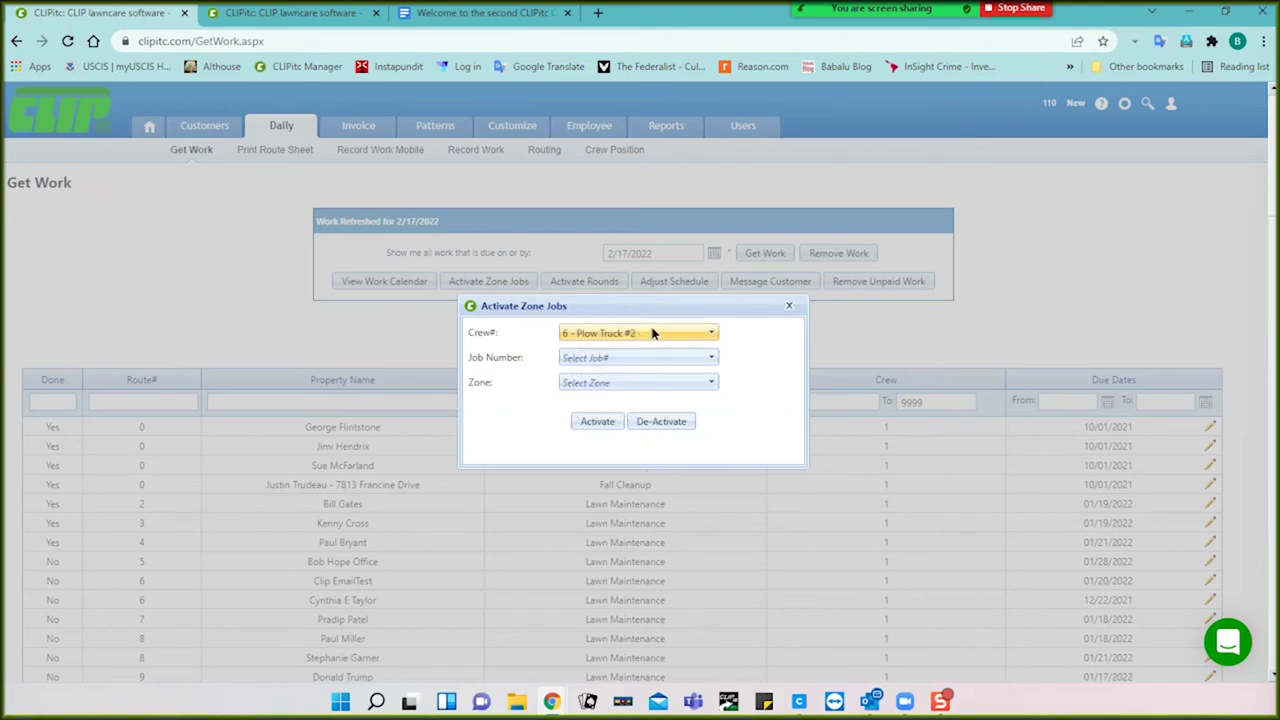
click(596, 422)
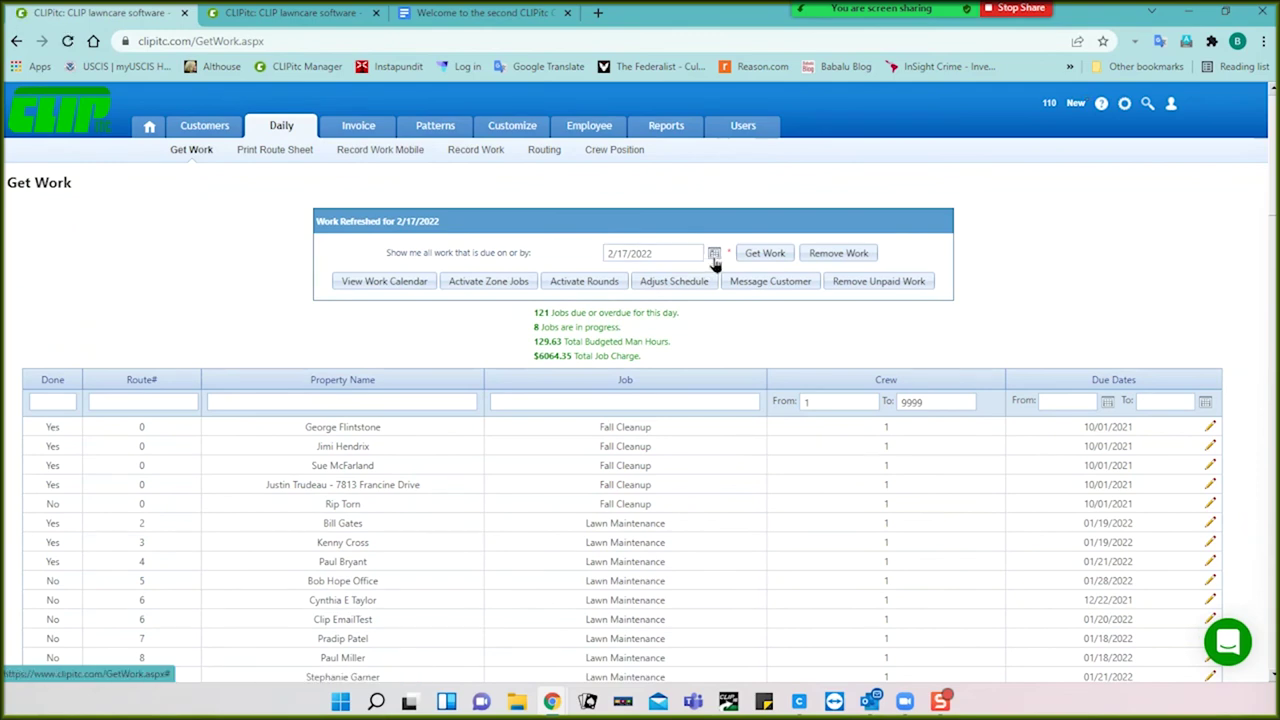
Set the due-by date to 2/22/2022, refresh Get Work, and scroll through the 128 jobs
click(714, 255)
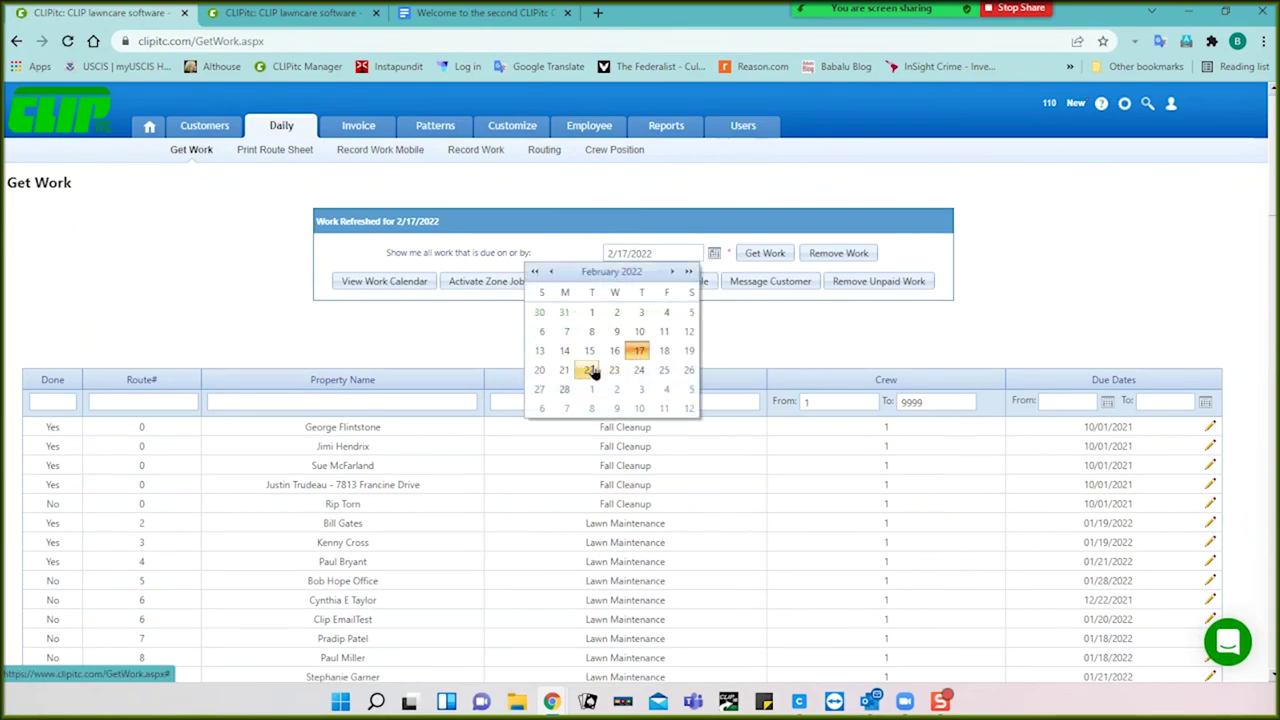
click(588, 371)
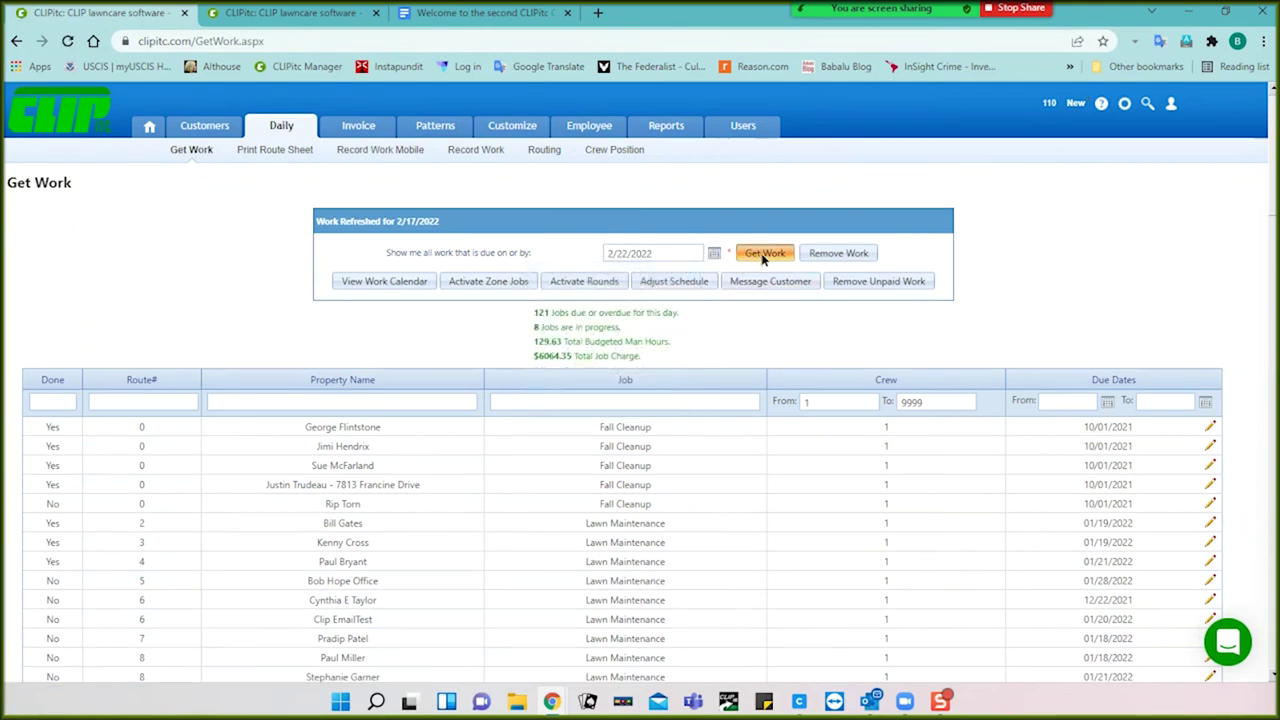
click(763, 256)
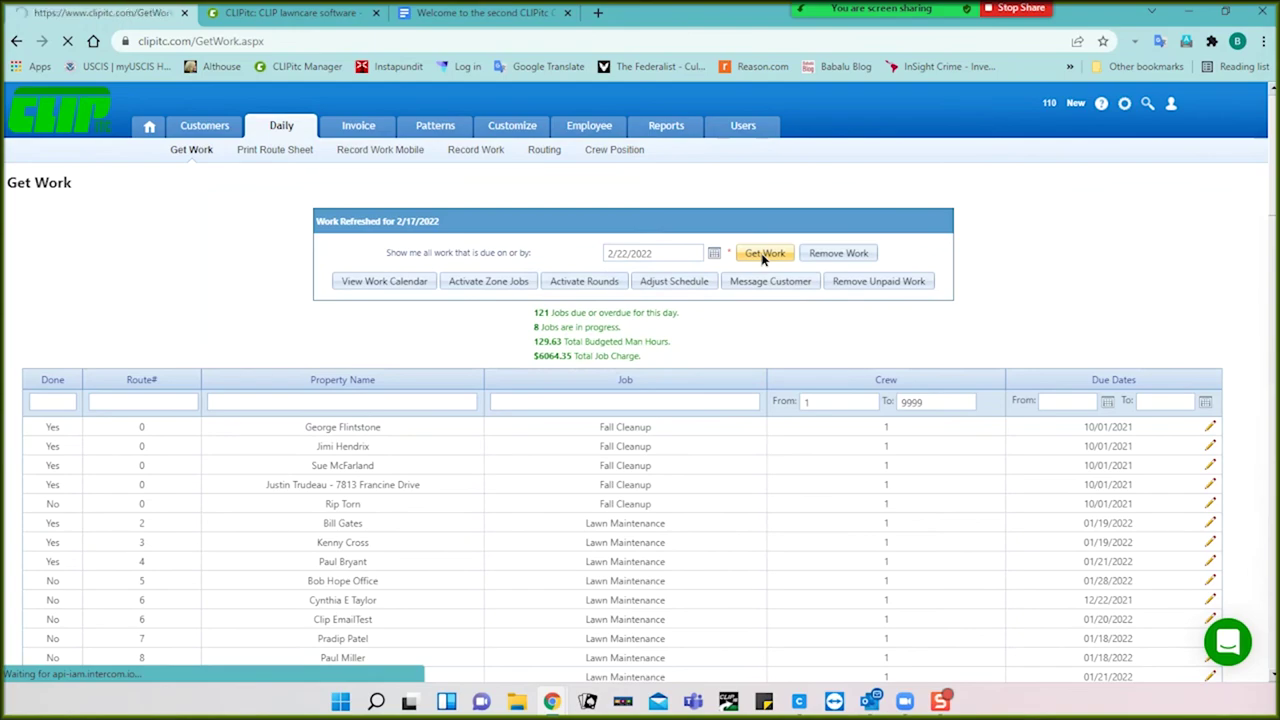
scroll(767, 357, down, 7)
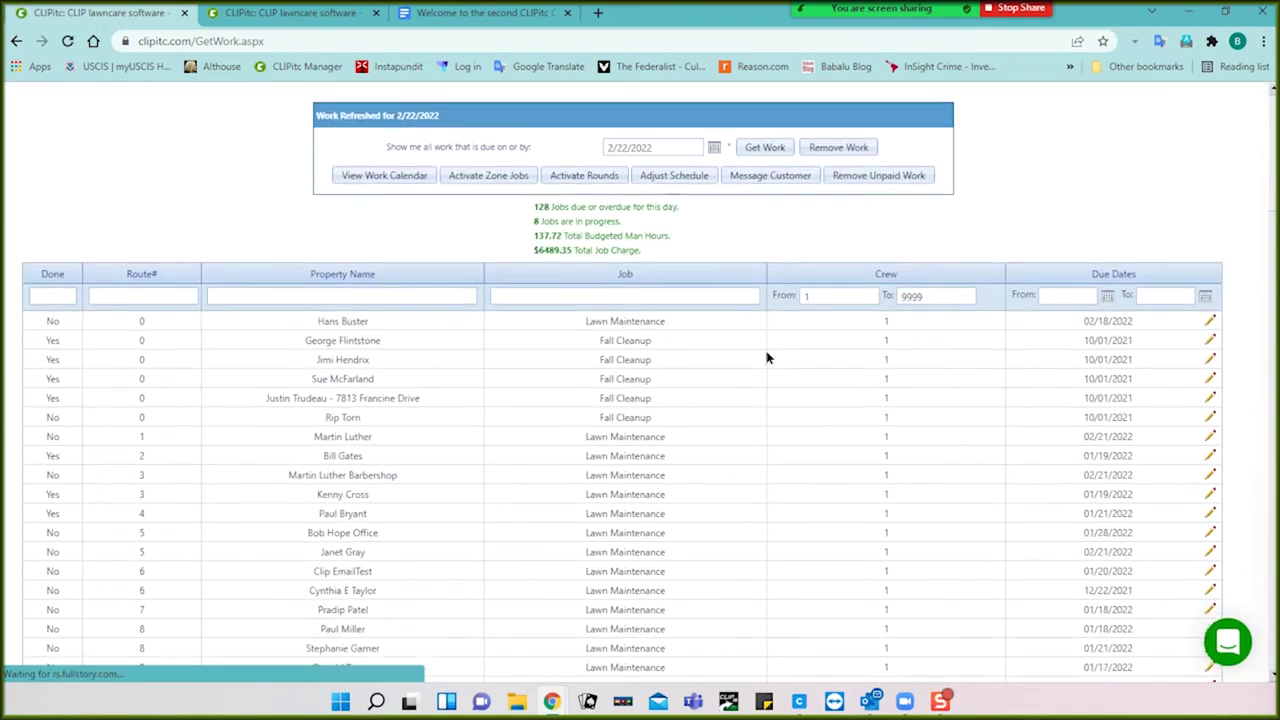
scroll(767, 357, down, 7)
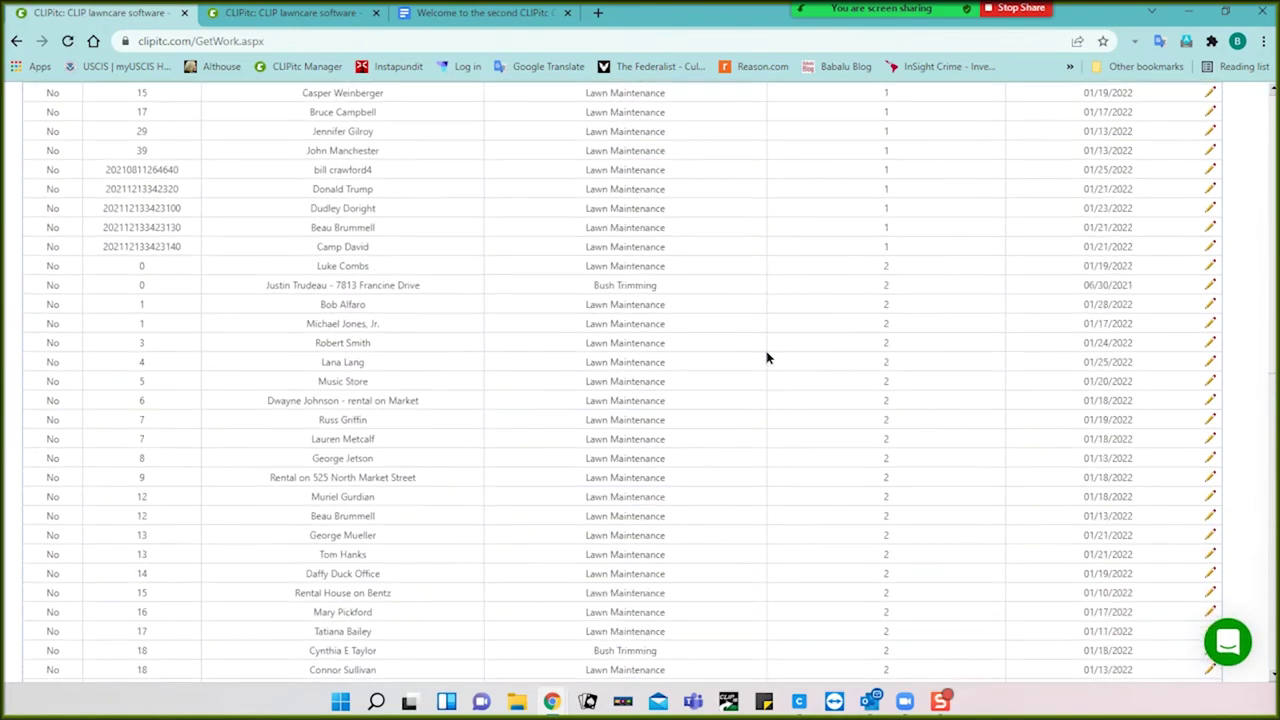
scroll(767, 357, down, 5)
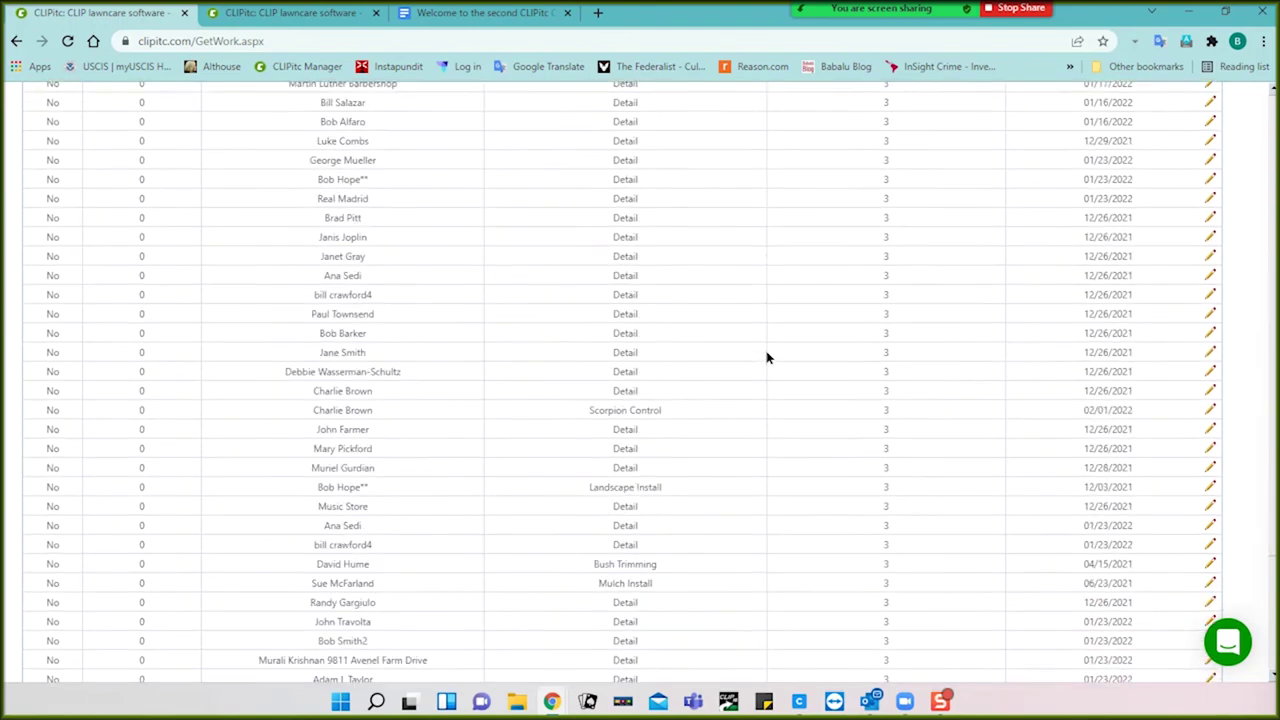
scroll(767, 357, down, 4)
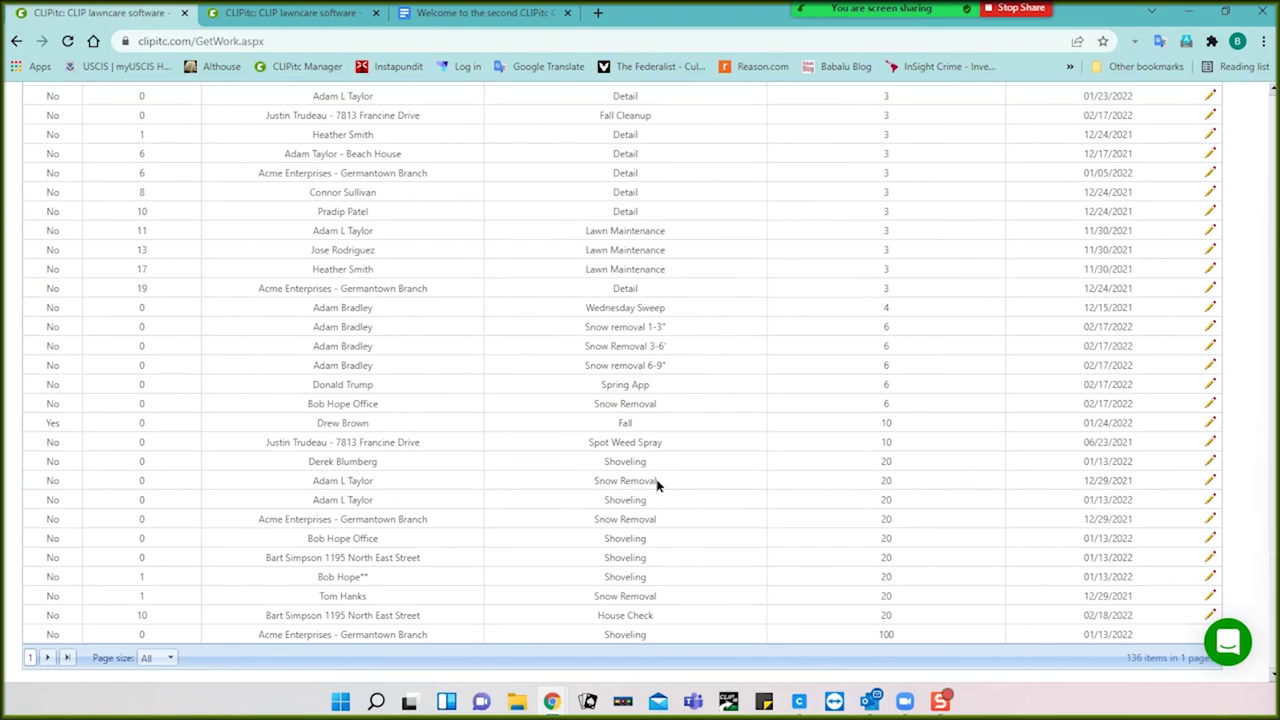
scroll(657, 484, up, 20)
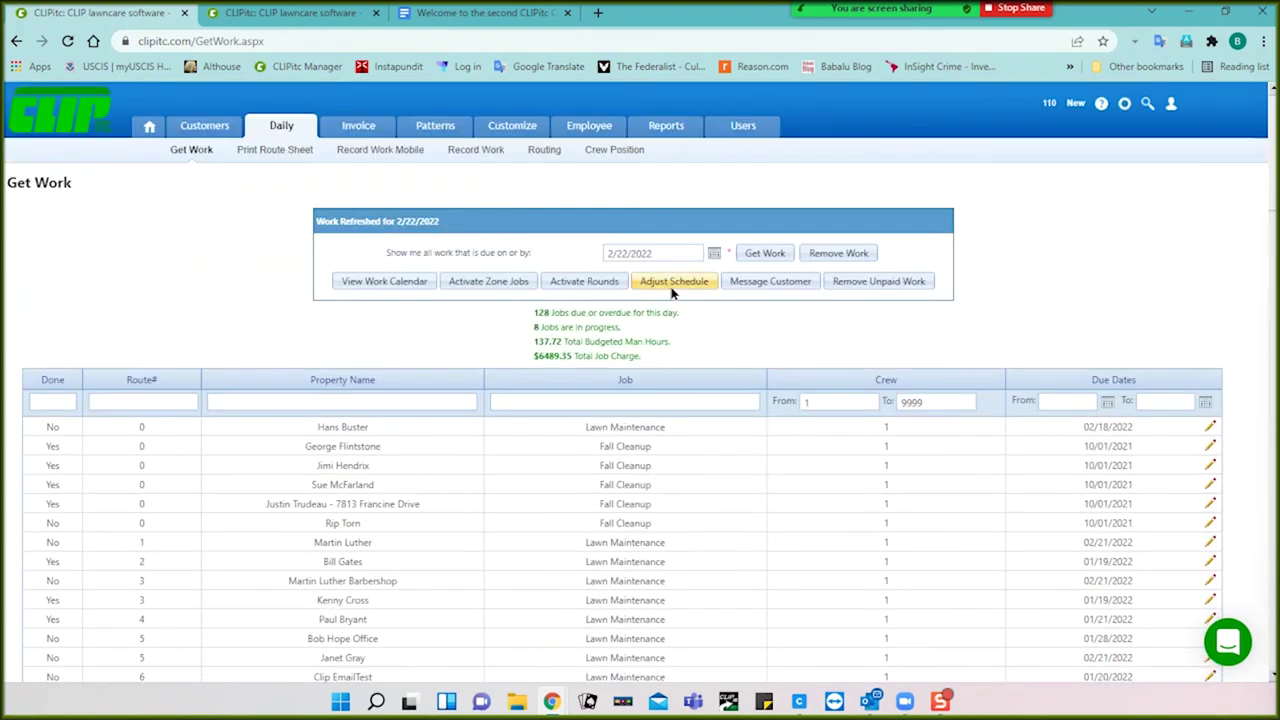
Filter Record Work by property name, end date 2/22/2022 and crews 1–999
click(474, 157)
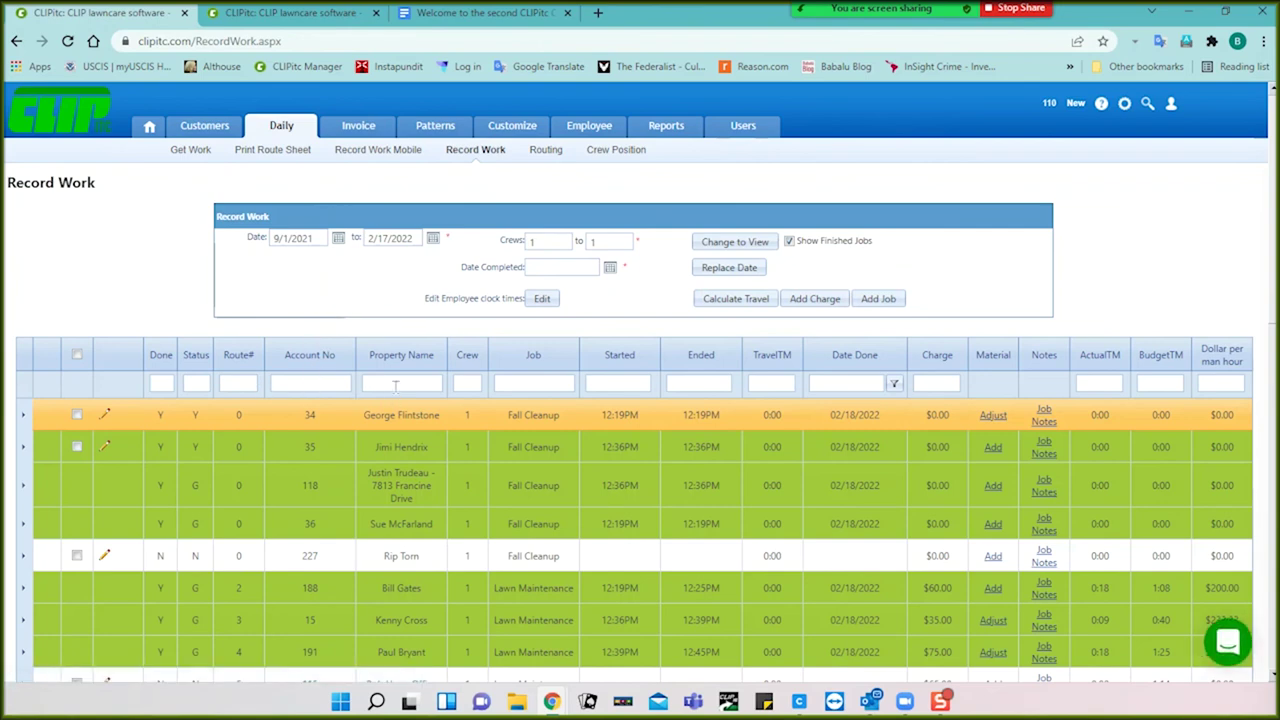
click(396, 383)
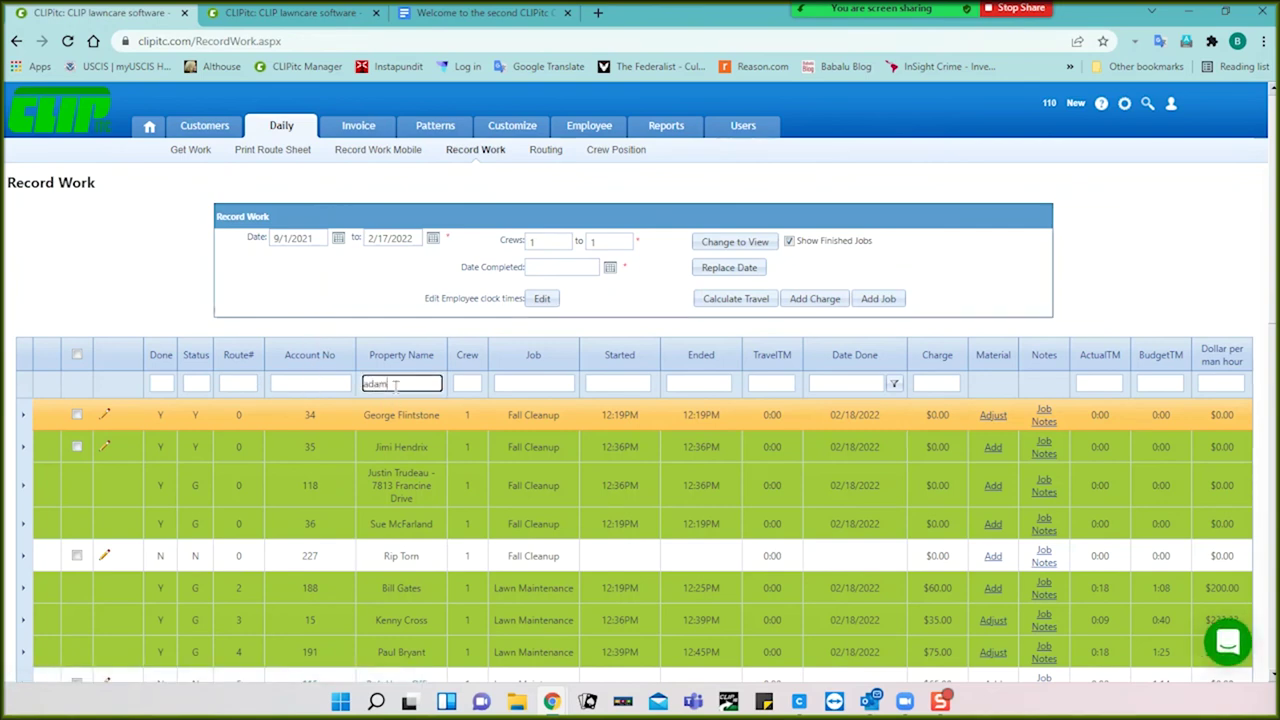
click(433, 240)
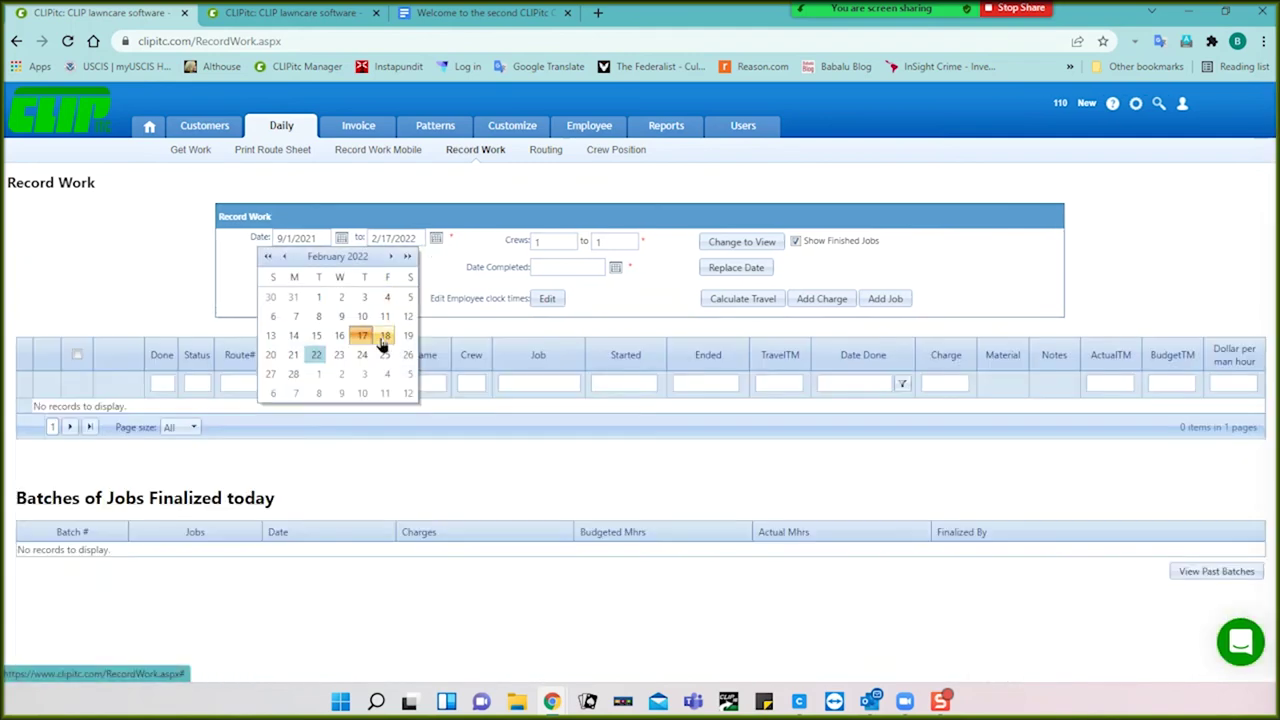
click(317, 357)
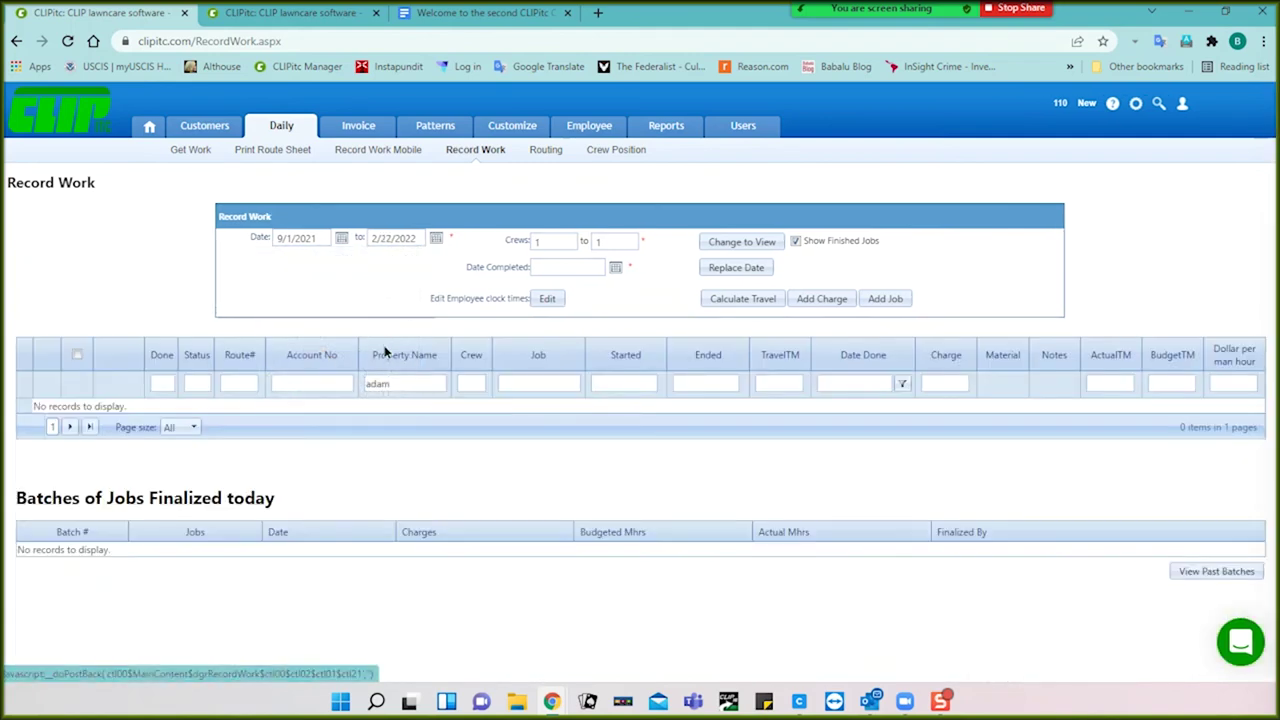
click(626, 240)
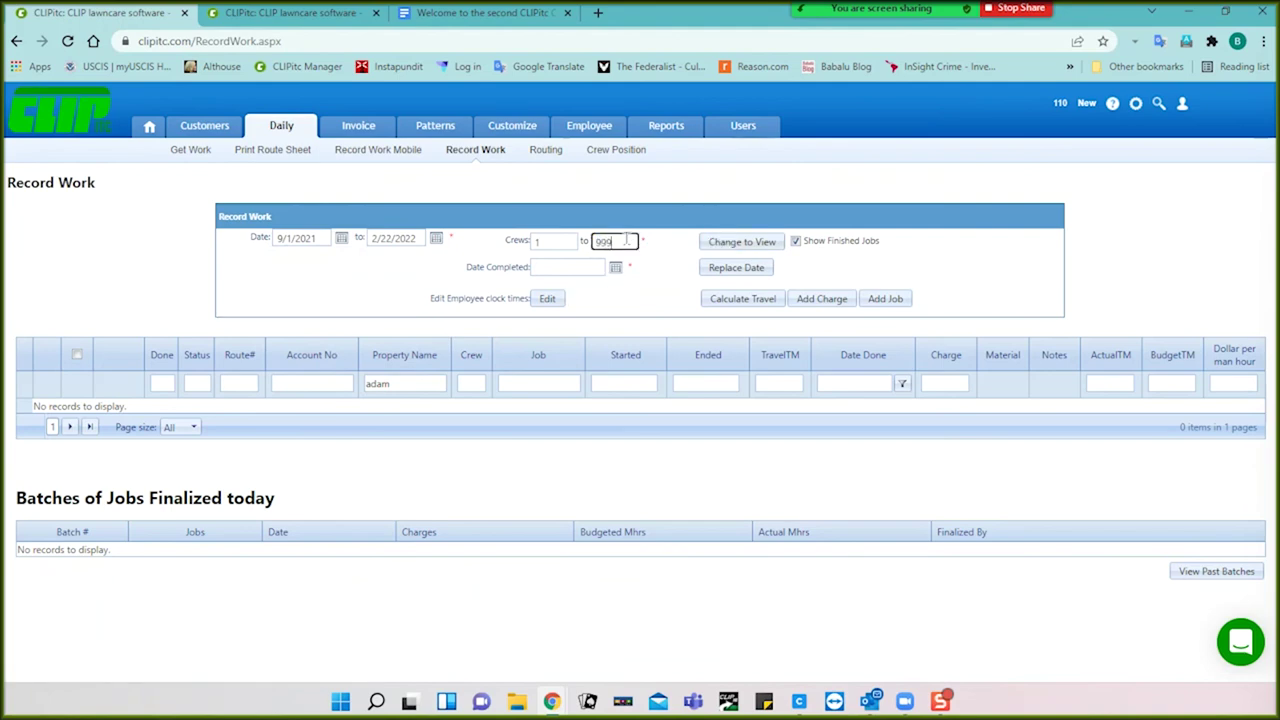
text(999)
click(737, 242)
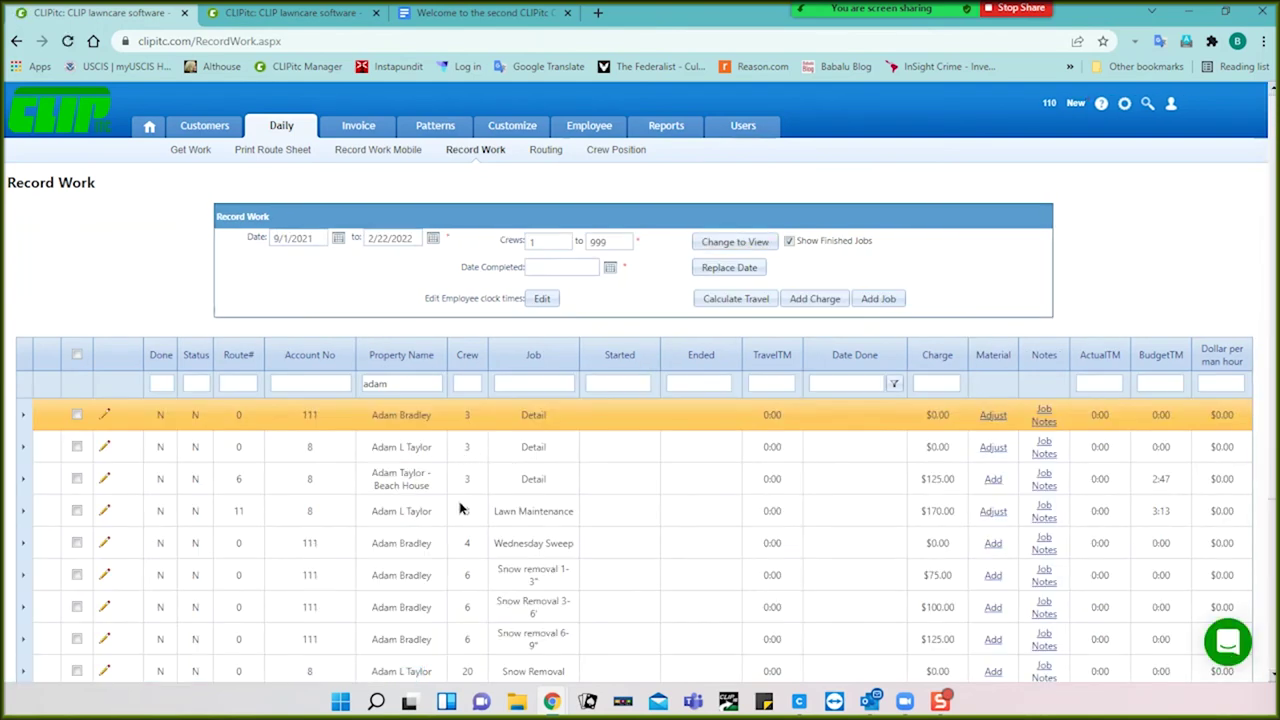
scroll(480, 535, down, 1)
scroll(480, 535, down, 1)
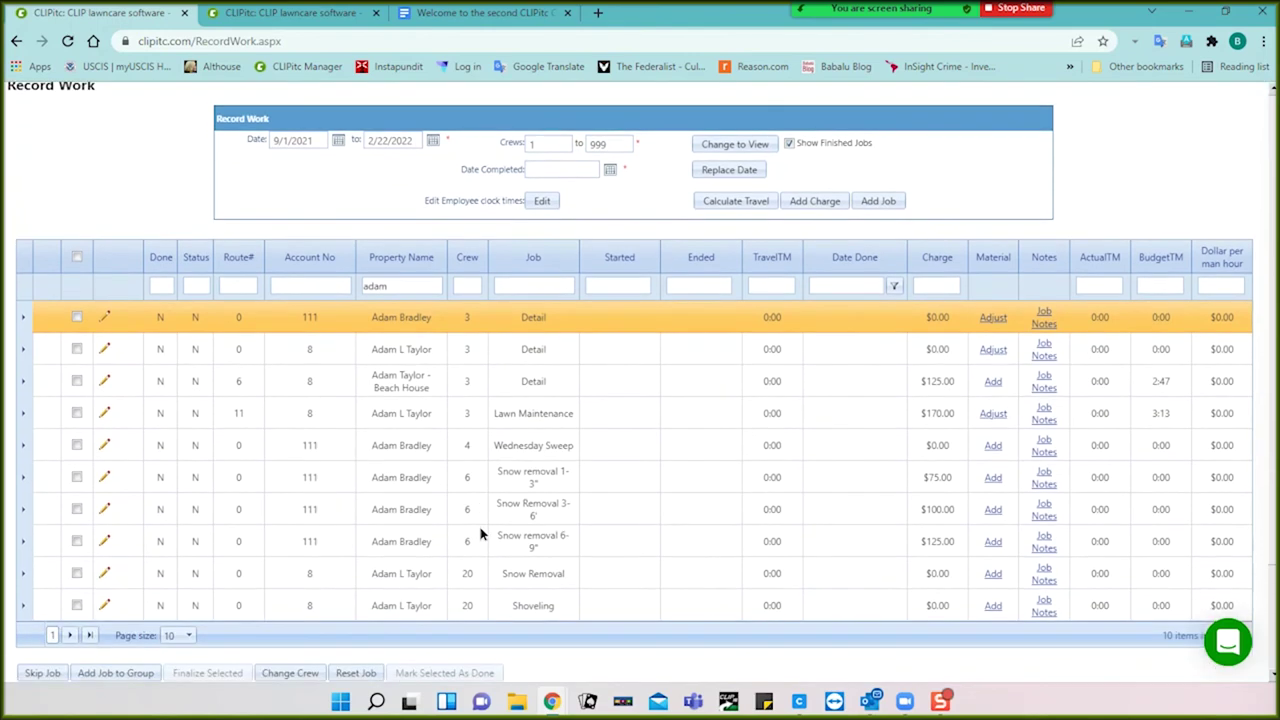
Mark the crew 20 Snow Removal job done, finalize it, and open batch 396
click(411, 578)
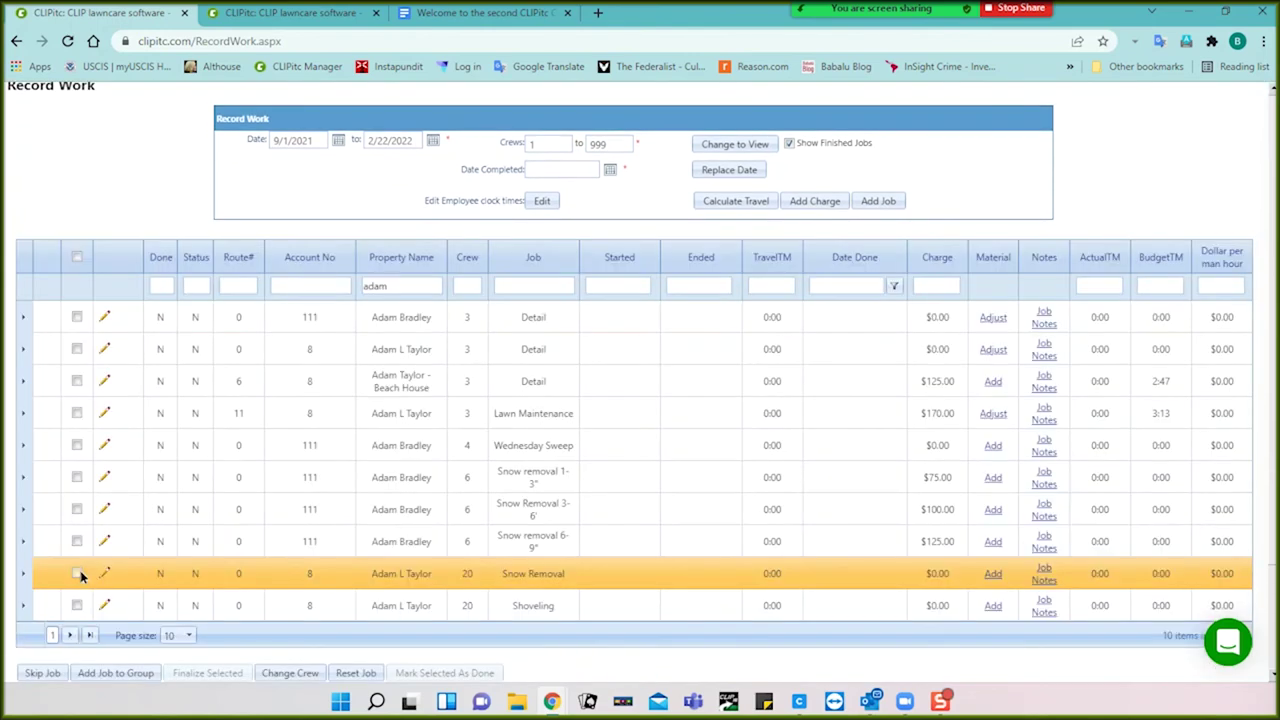
click(77, 577)
scroll(203, 570, down, 1)
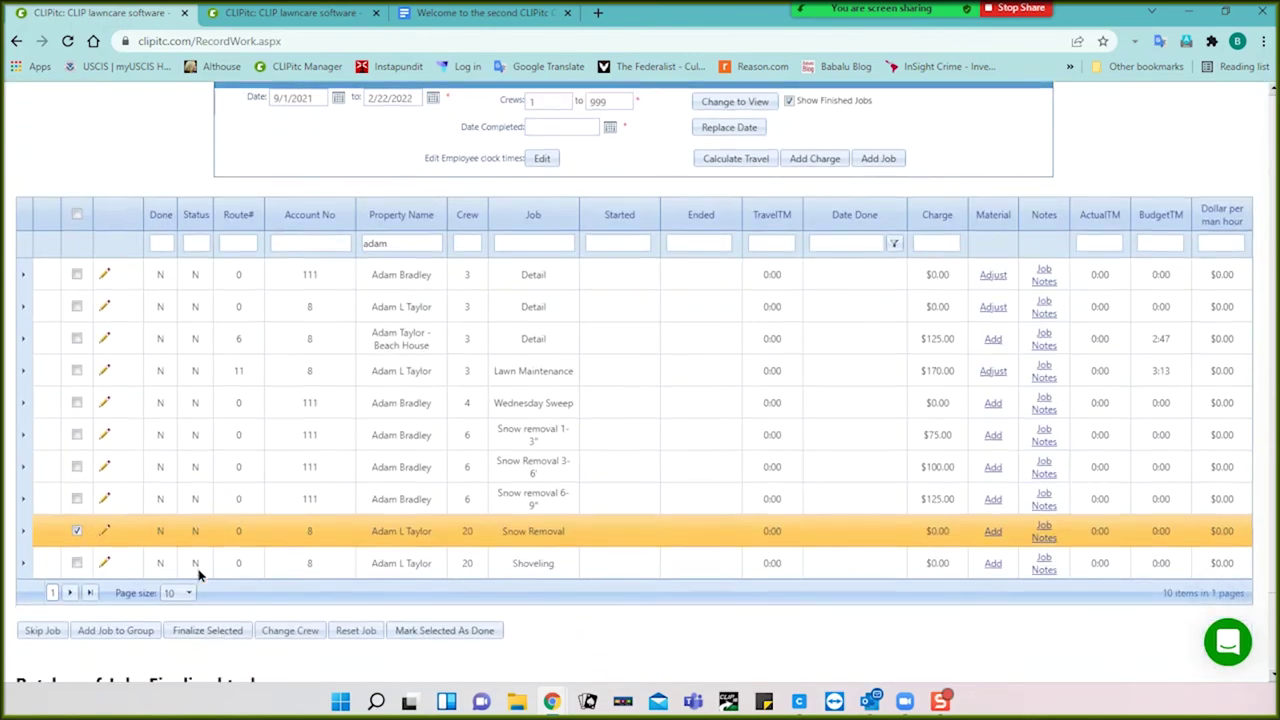
click(423, 626)
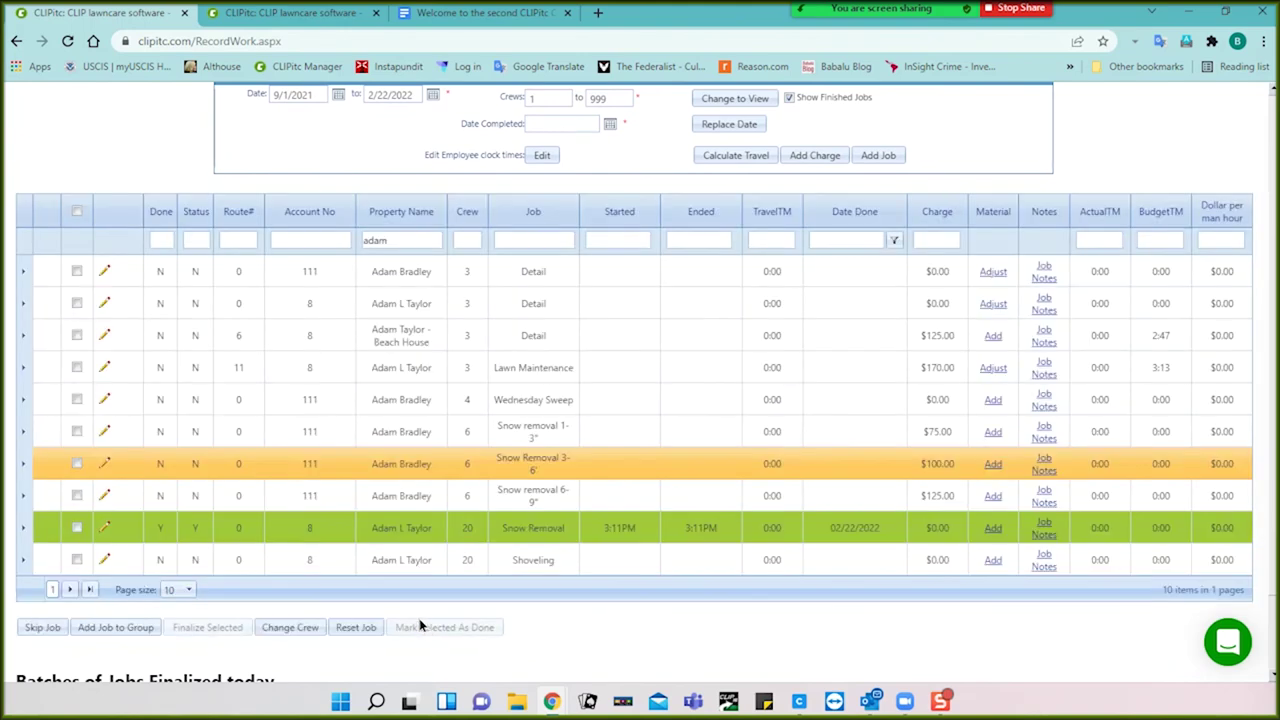
click(77, 530)
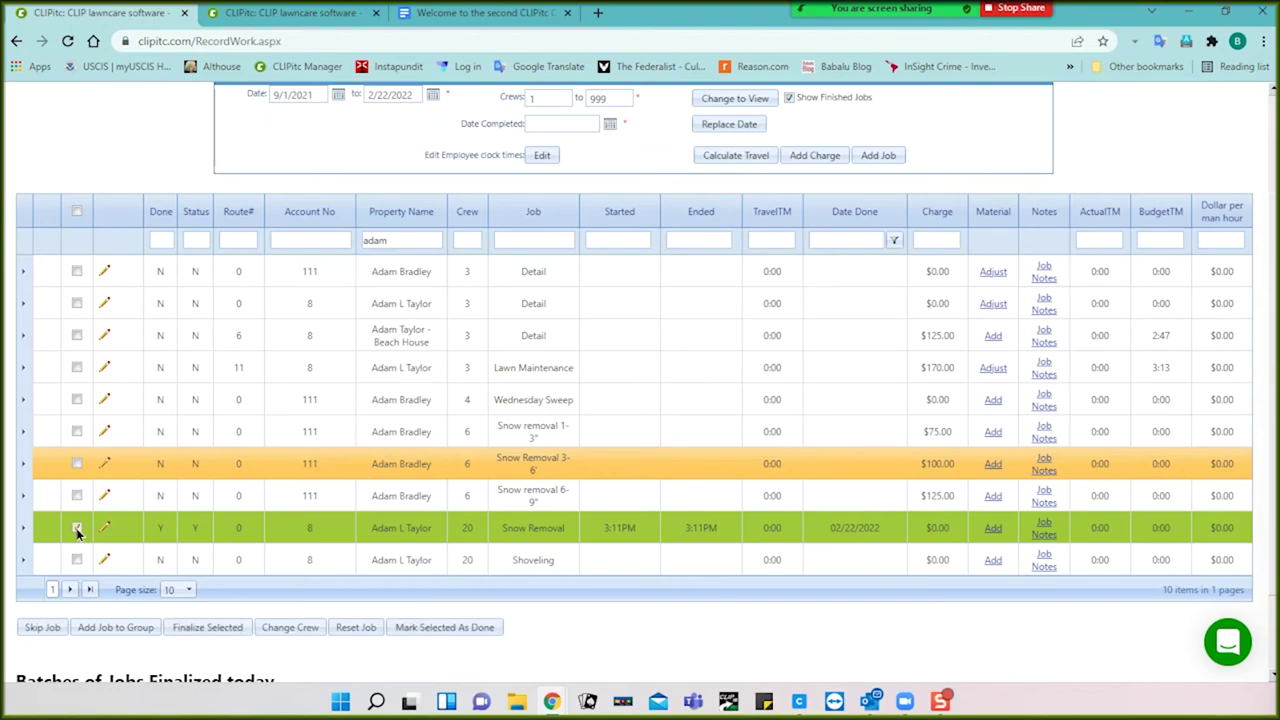
click(203, 630)
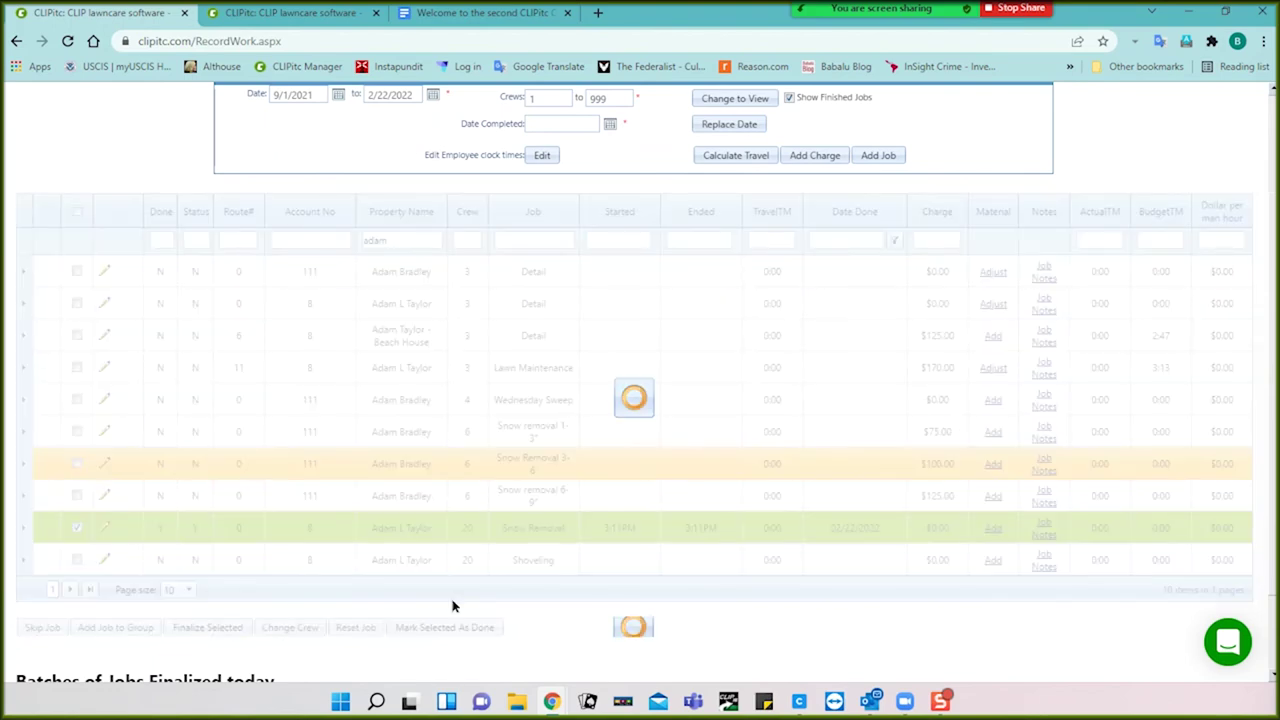
scroll(452, 607, down, 1)
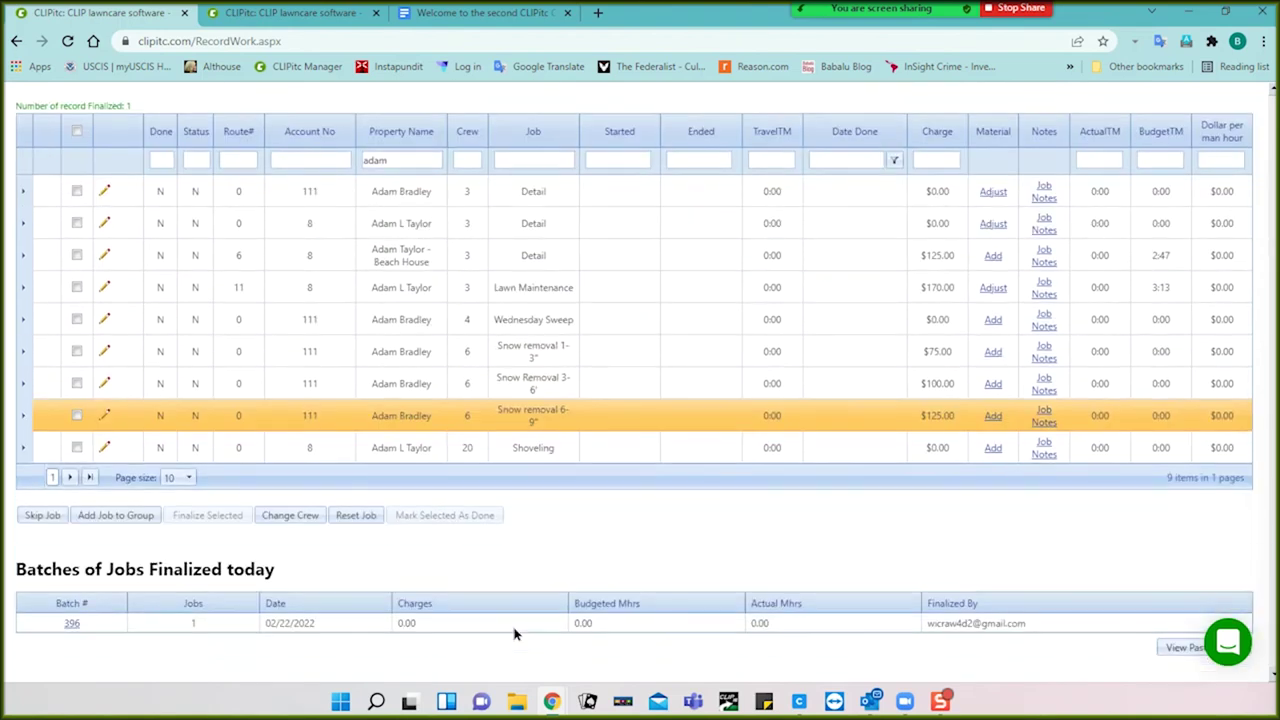
click(71, 624)
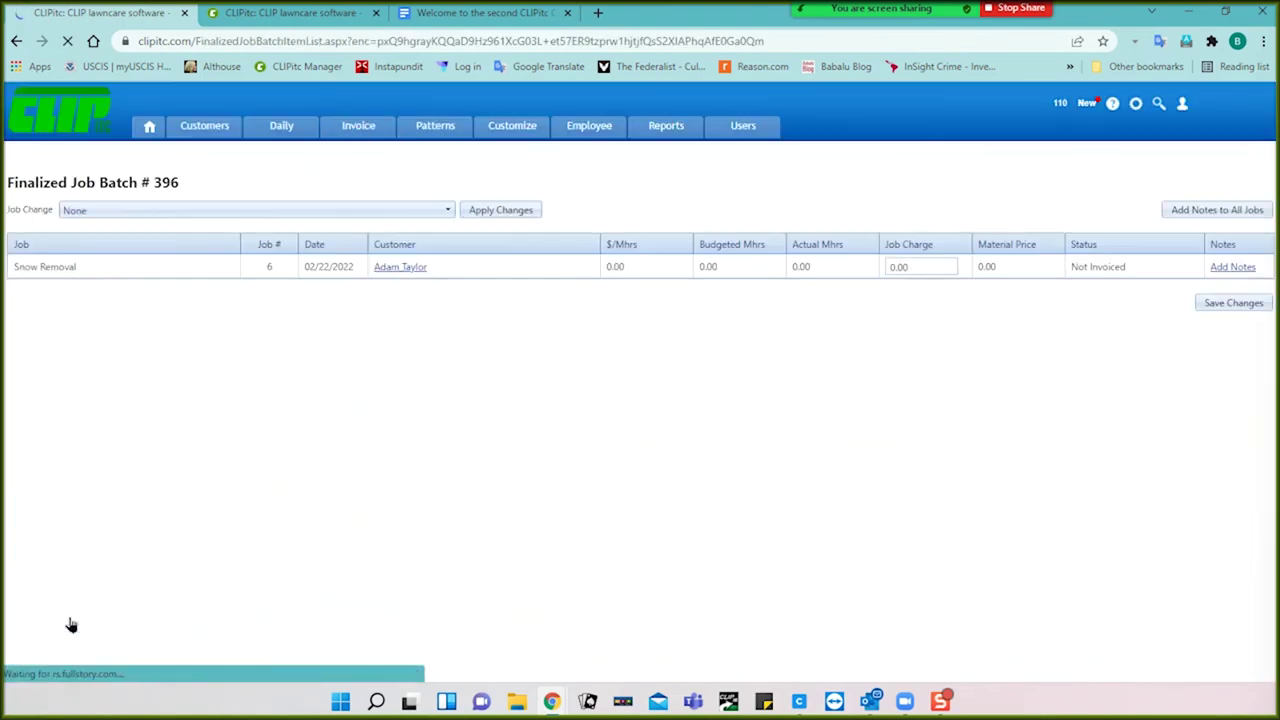
Change batch 396's job to Snow Removal 3" - 6" and apply the change
click(350, 207)
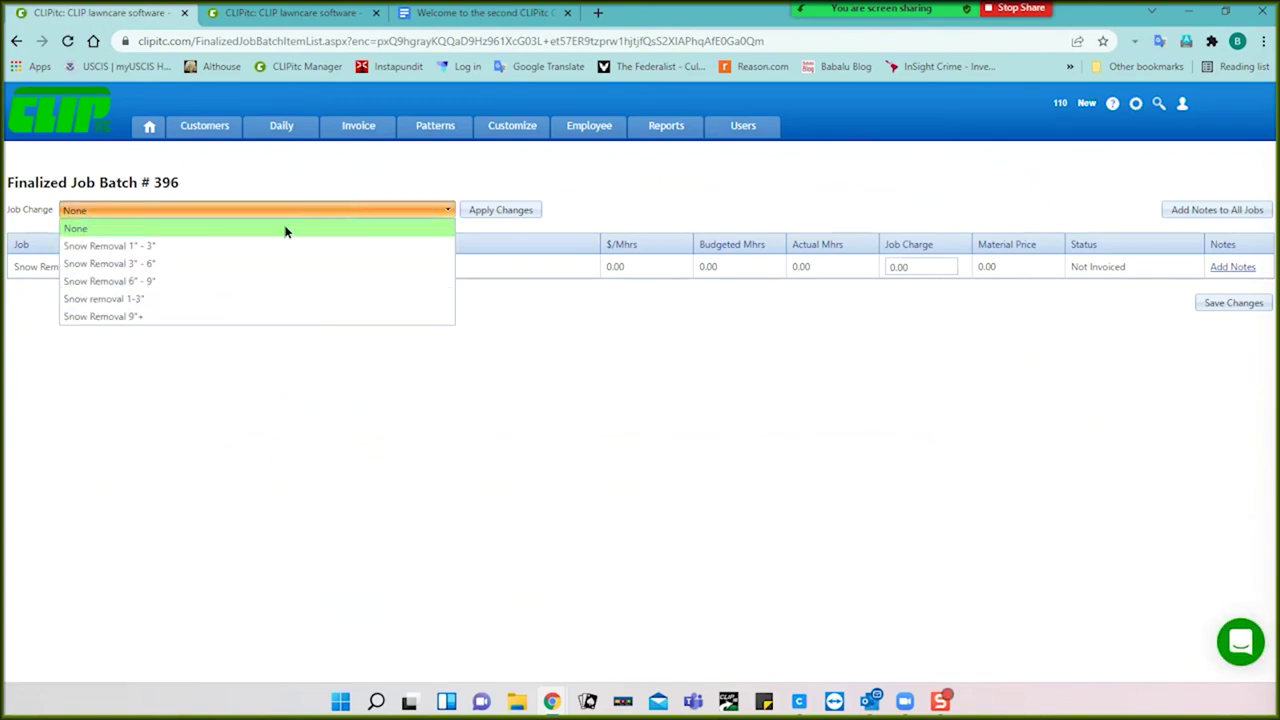
click(267, 264)
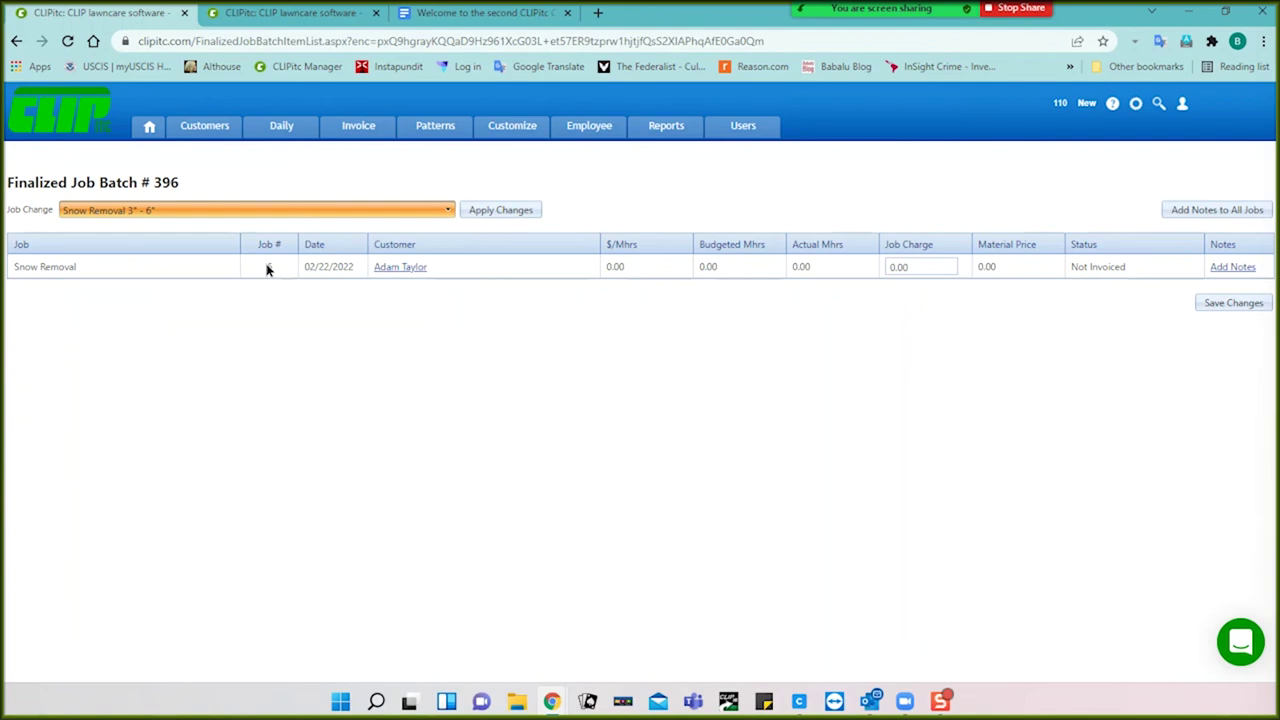
click(503, 212)
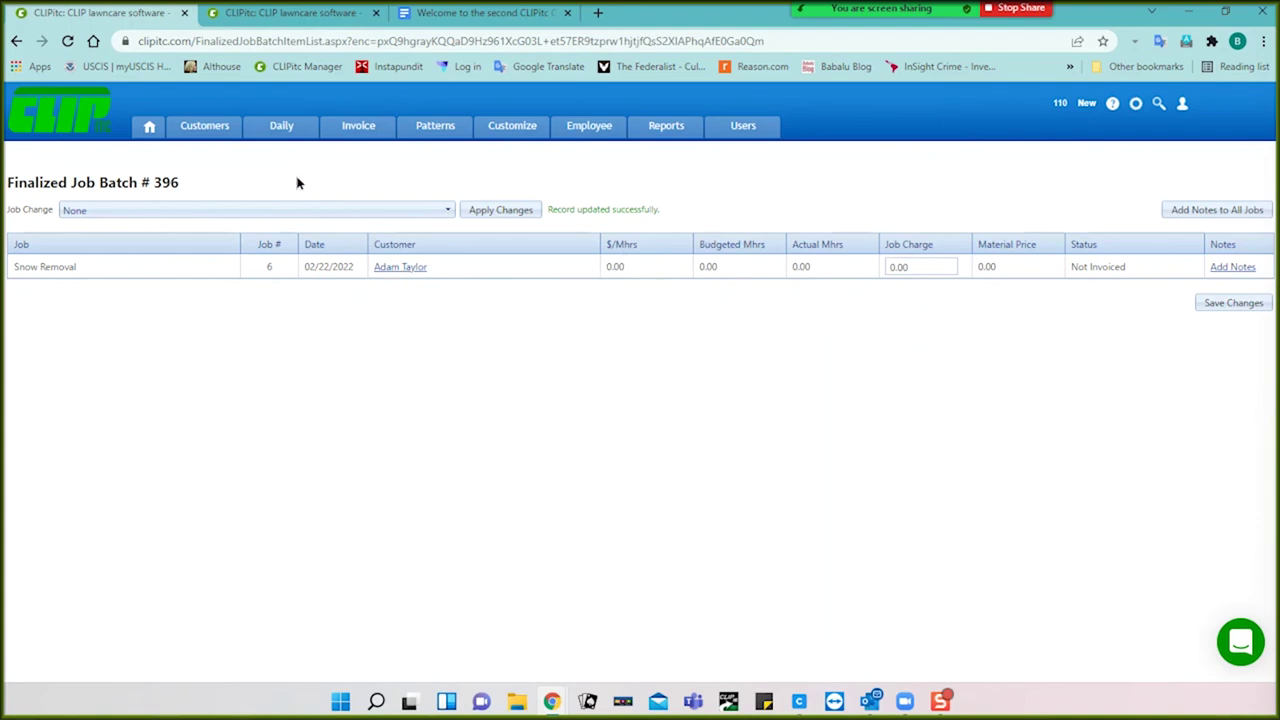
In the other tab, look up the customer and open their Snow Removal job
click(273, 18)
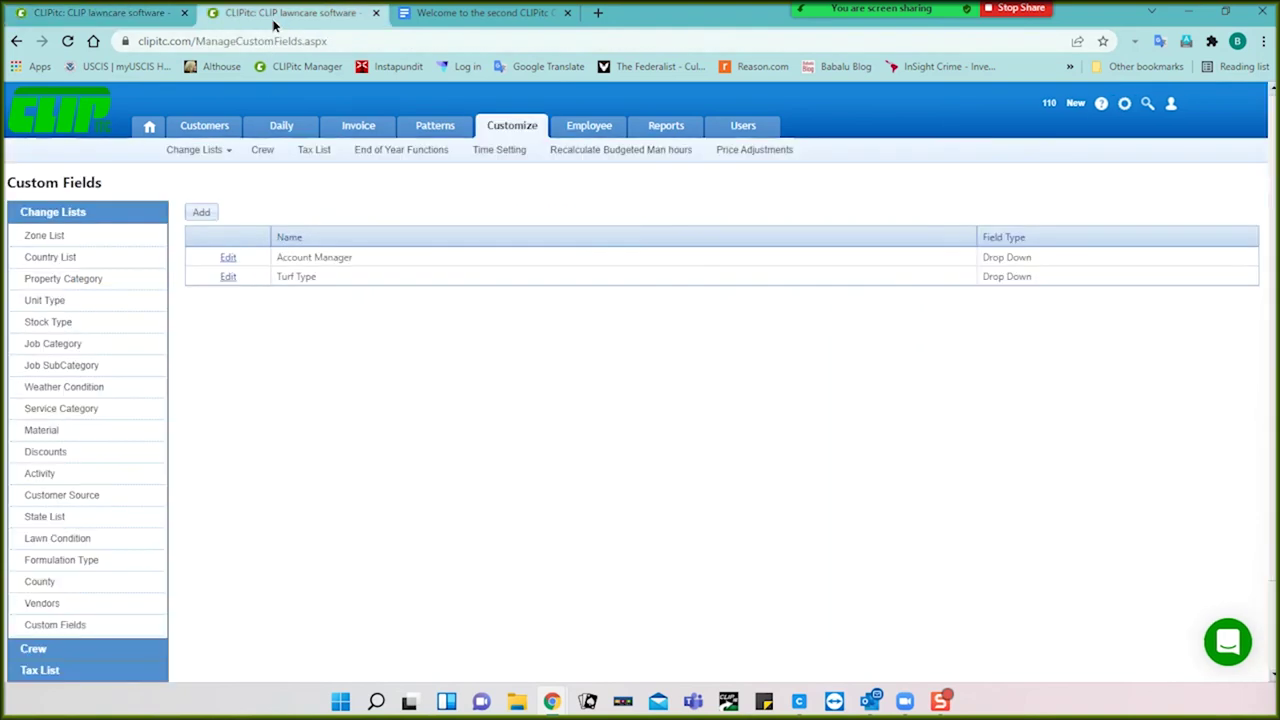
click(207, 130)
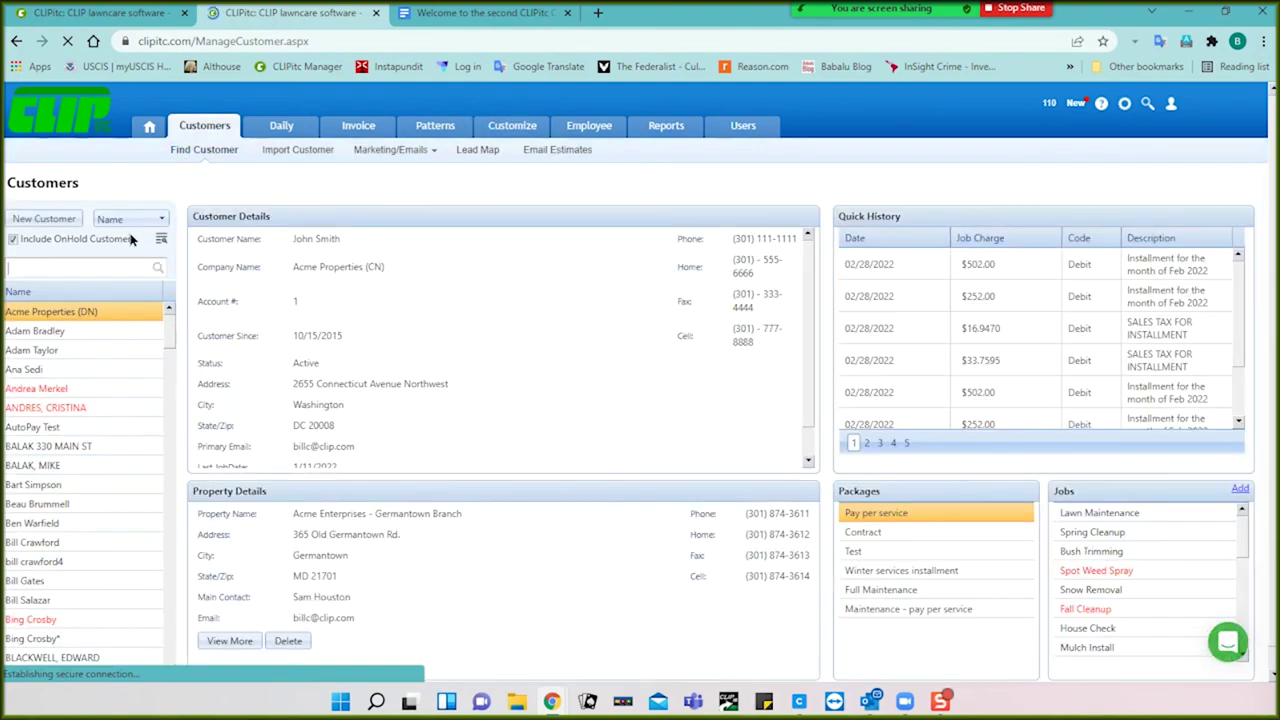
click(42, 354)
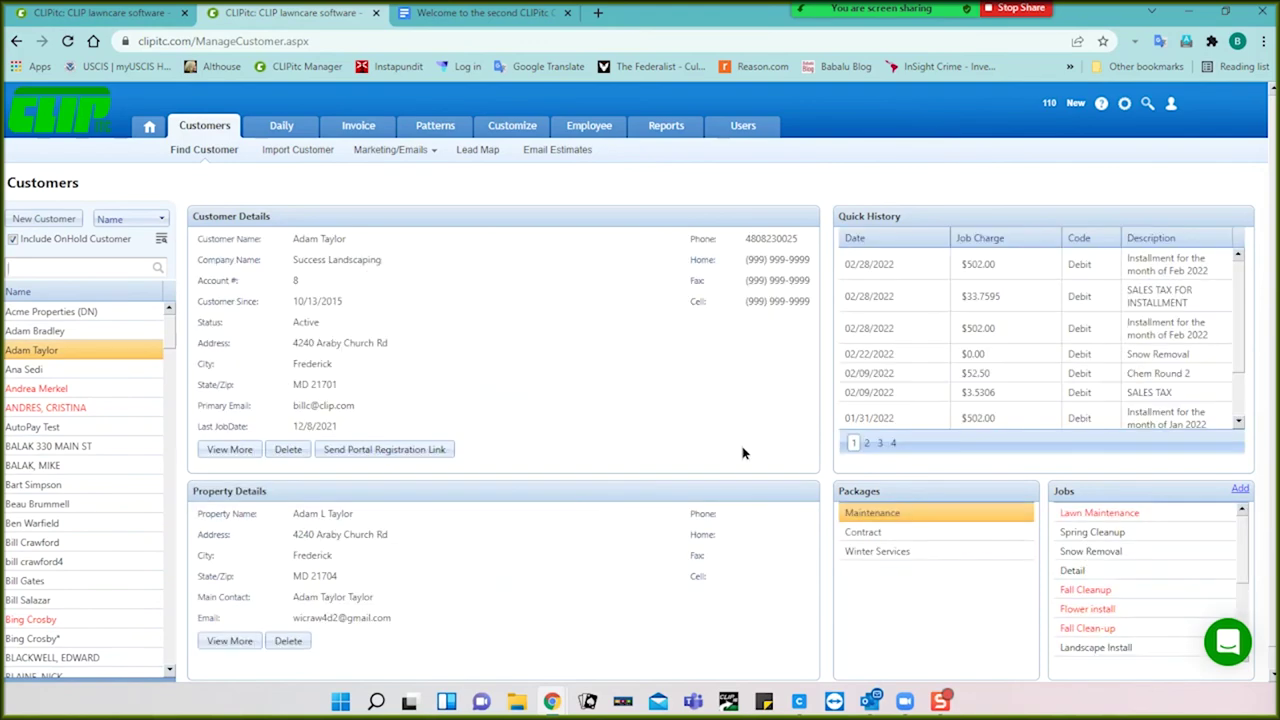
click(1090, 561)
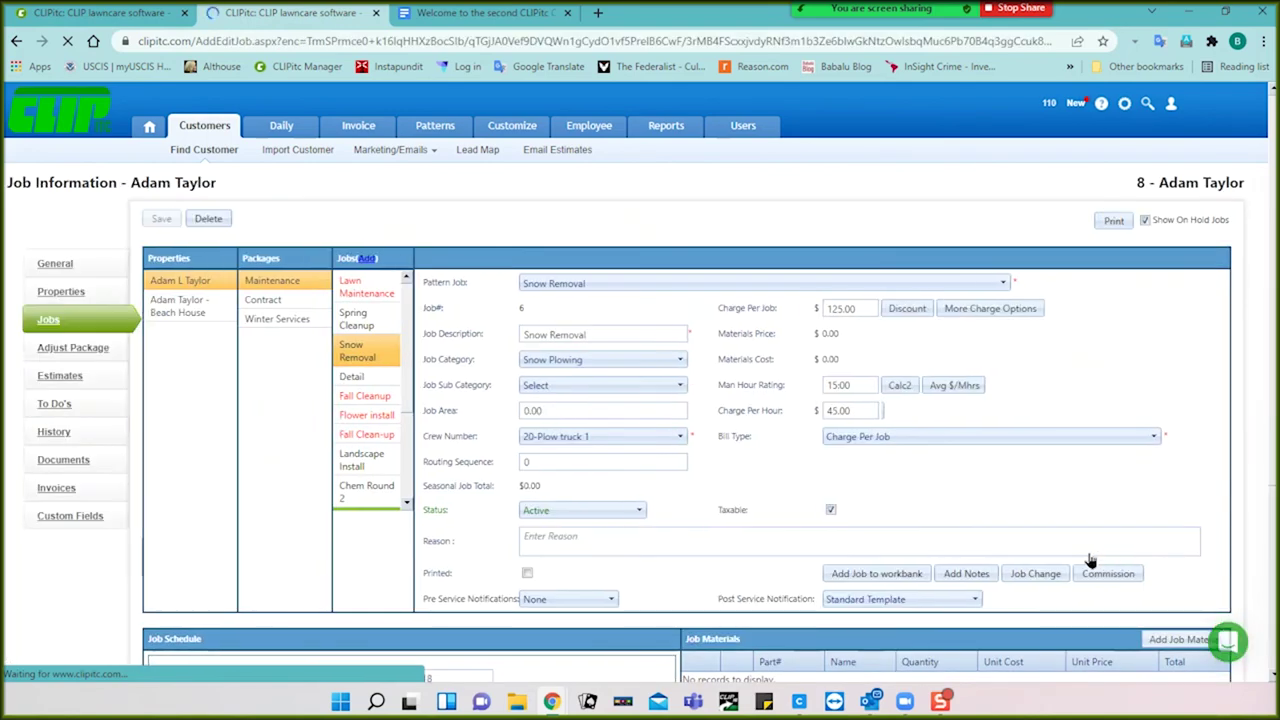
Add a Snow Removal 6" - 9" job change with a 250.00 charge and 1 man-hour
click(1035, 576)
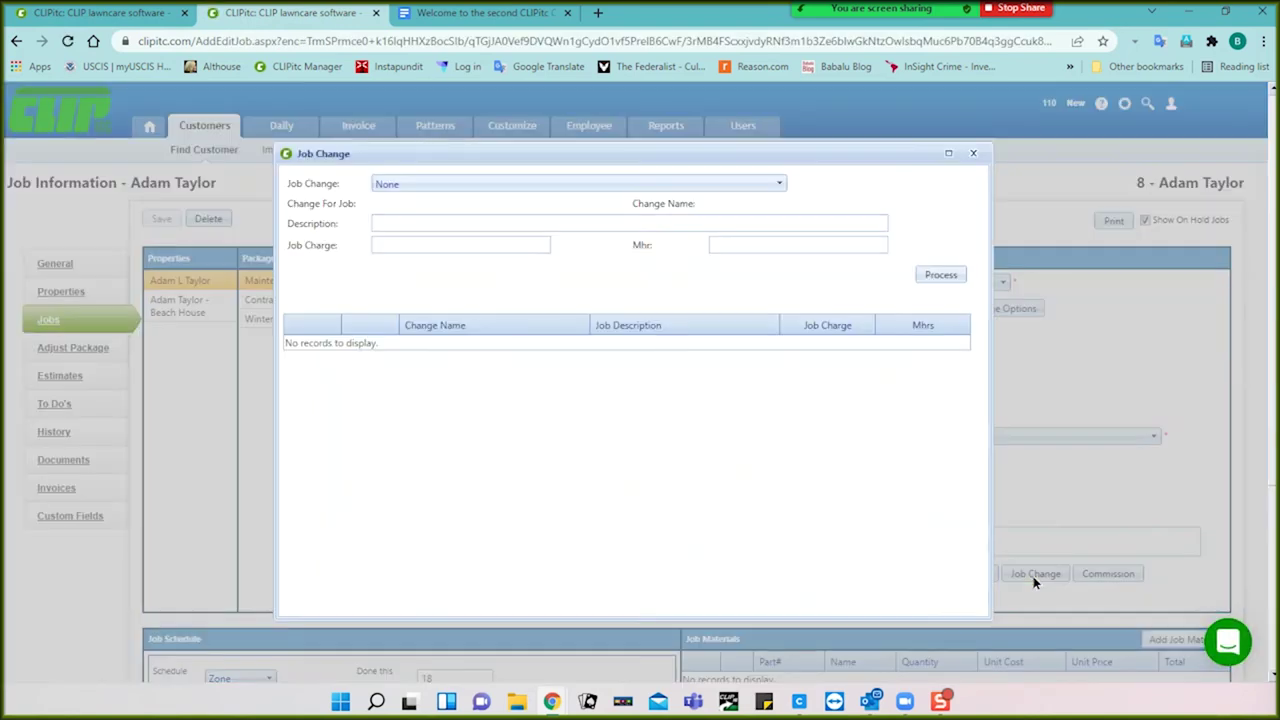
click(563, 190)
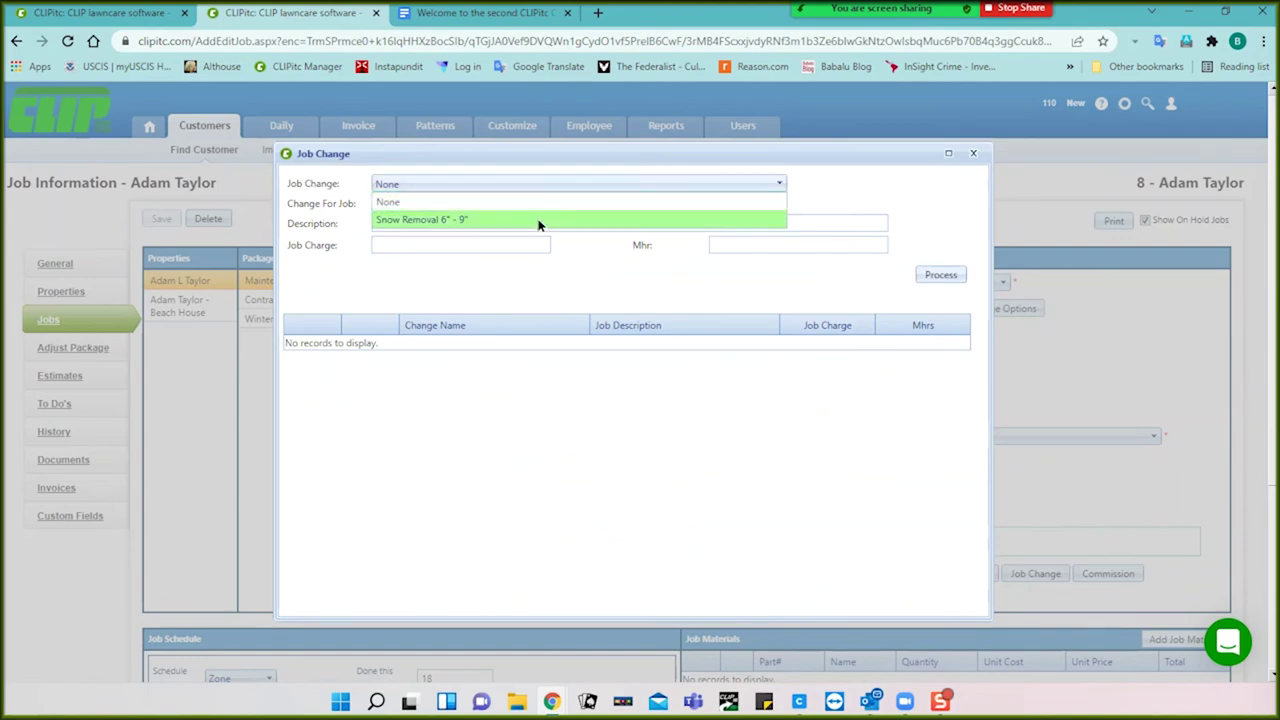
click(538, 221)
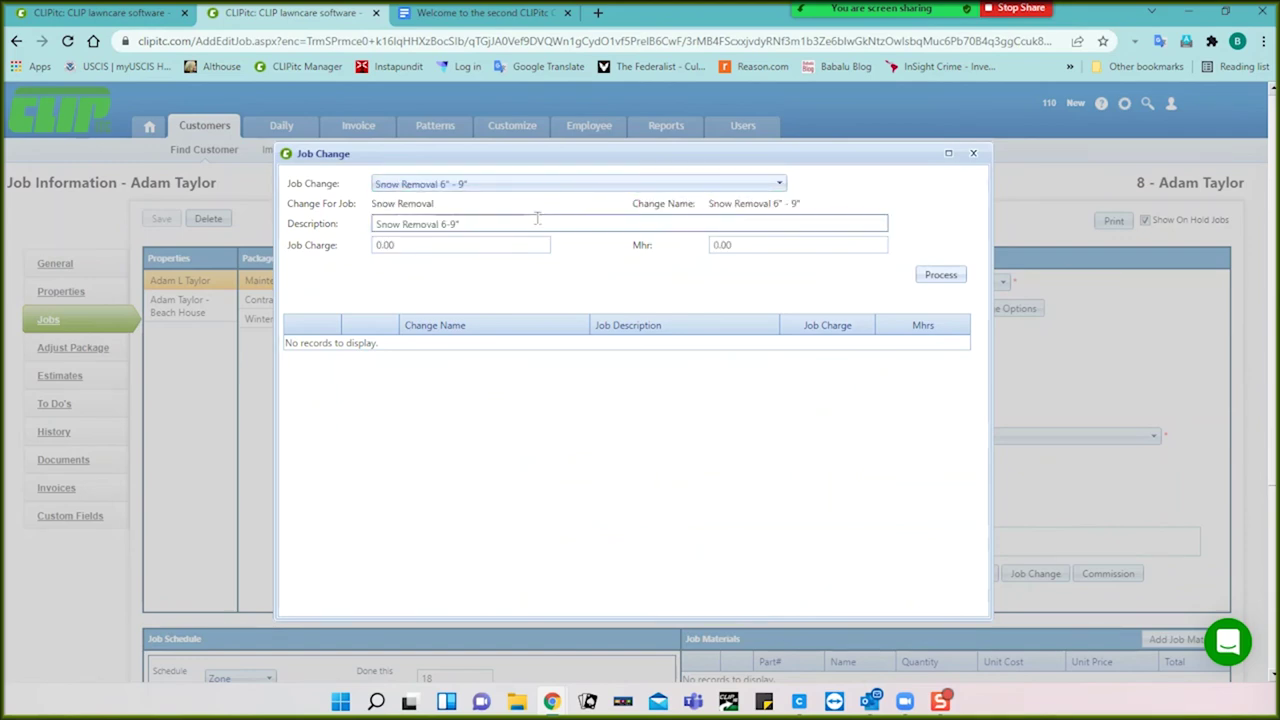
click(506, 244)
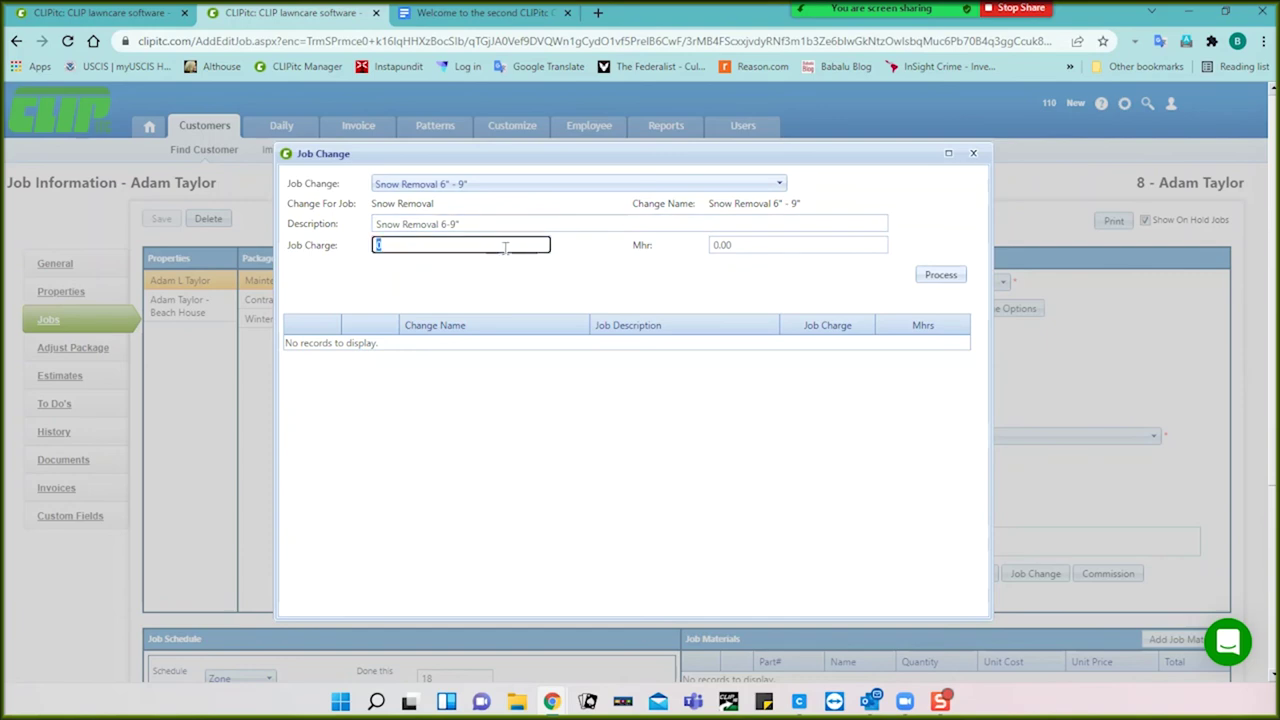
text(250)
click(734, 242)
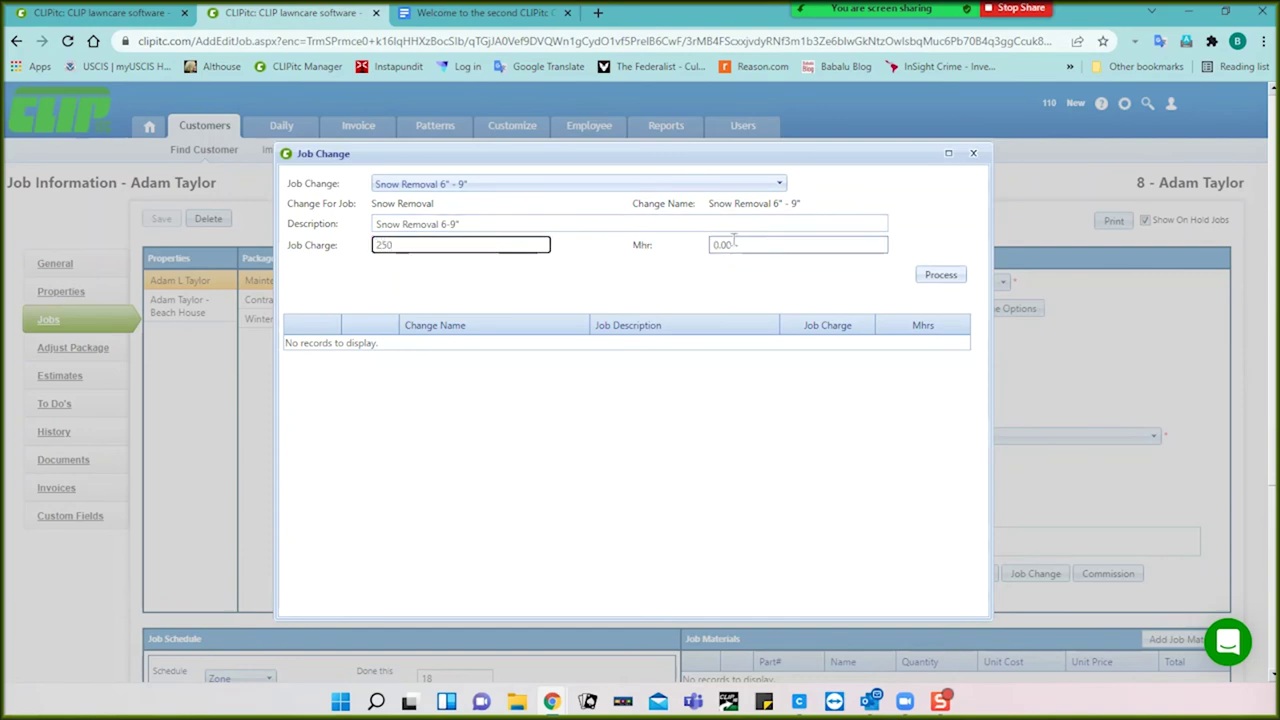
click(766, 250)
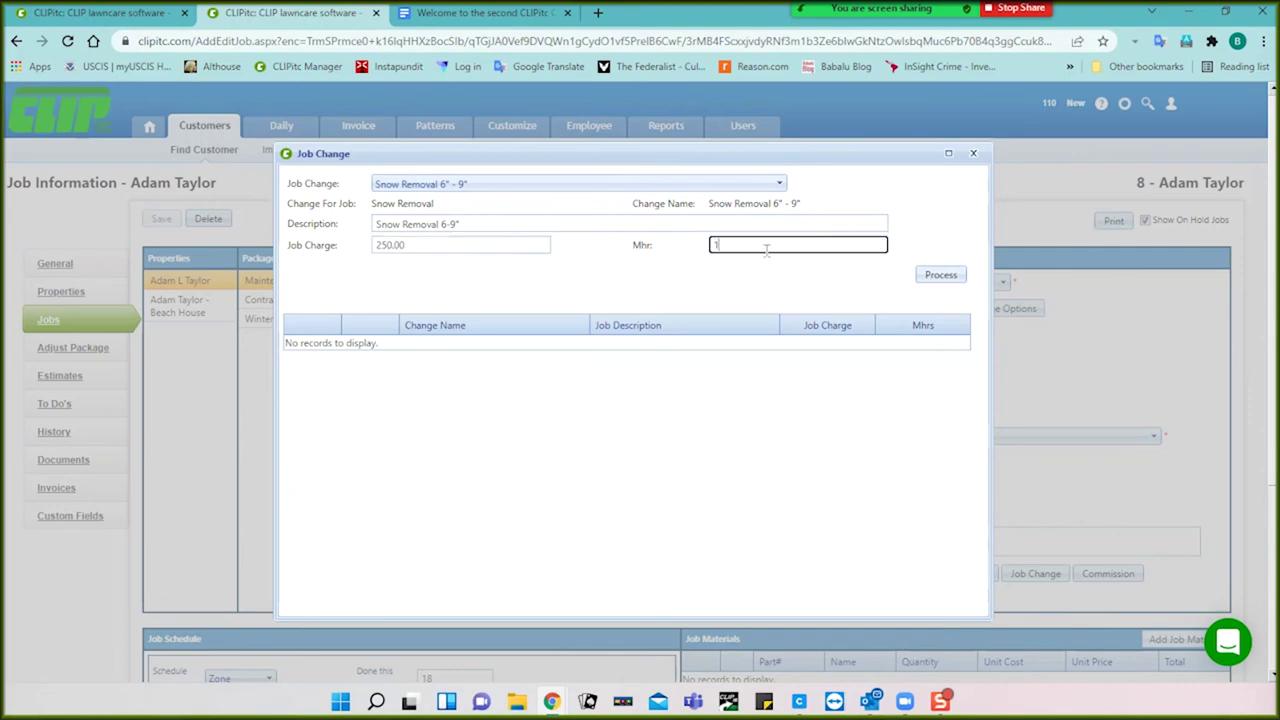
click(941, 275)
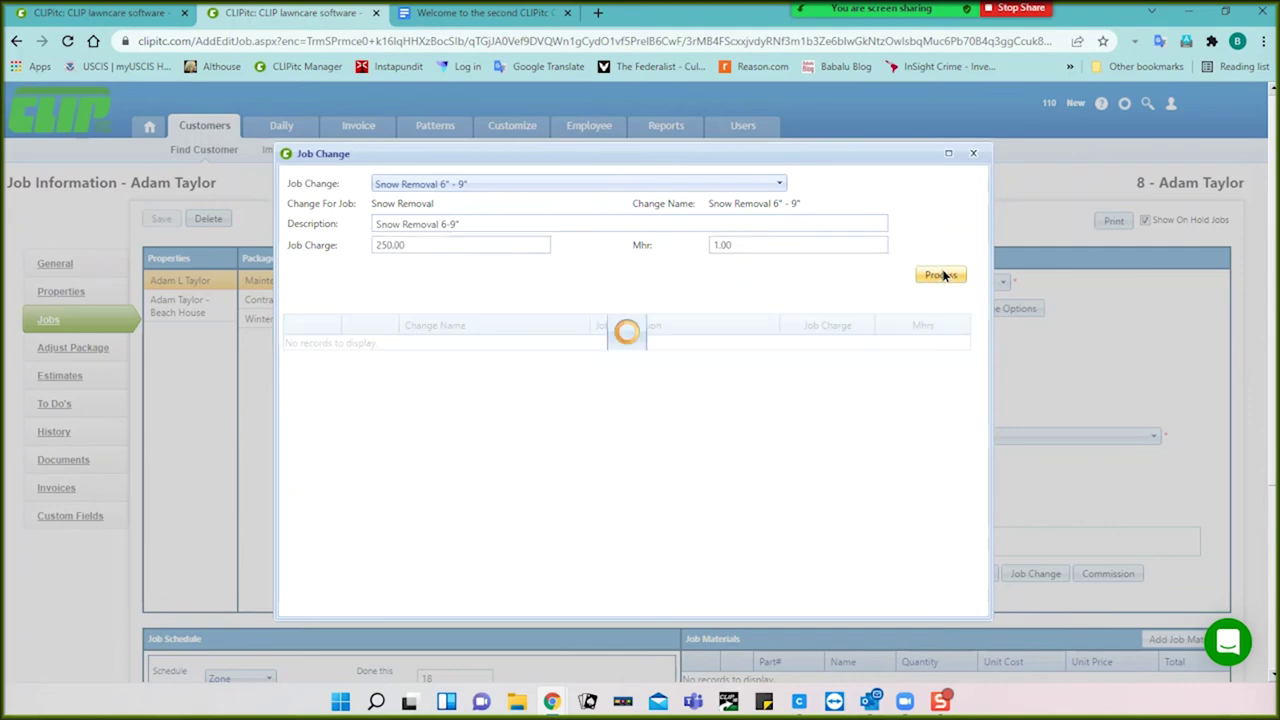
Leave the job change selector at None and close the job change window
click(573, 186)
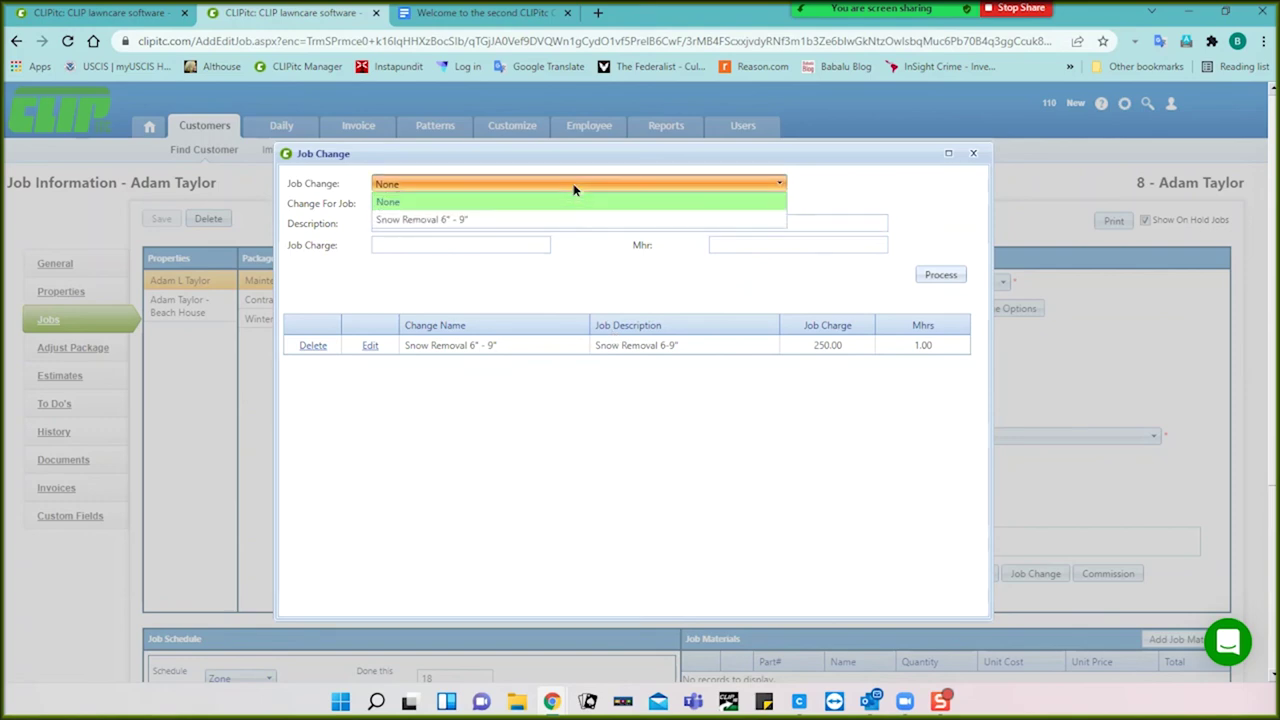
click(560, 264)
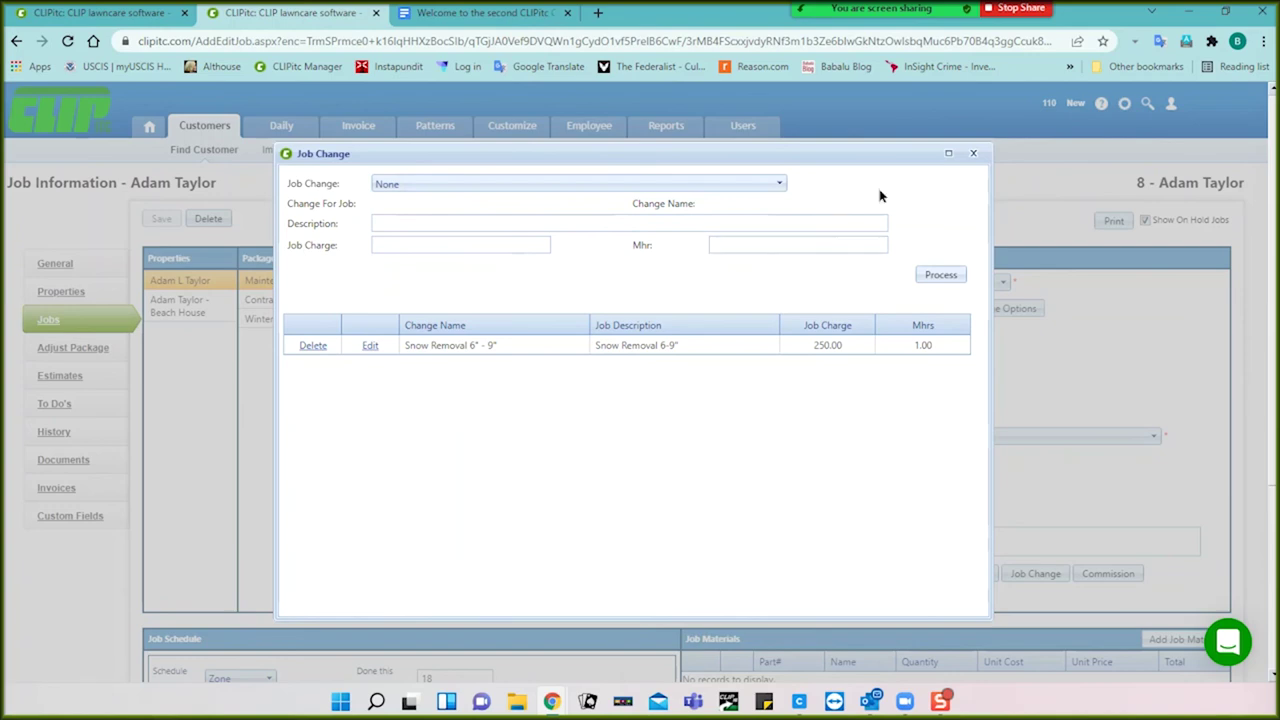
click(973, 155)
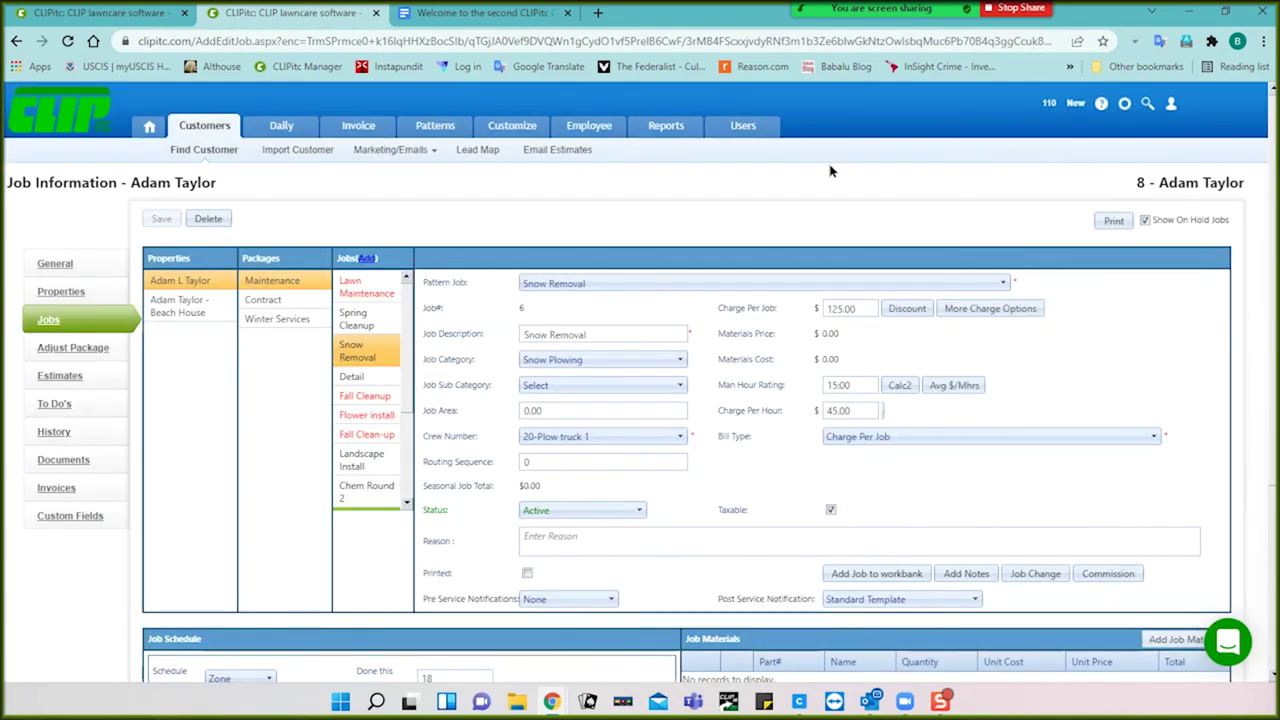
Open Pattern Job Changes and browse the Pattern Jobs list without selecting one
mouse_move(656, 127)
mouse_move(435, 127)
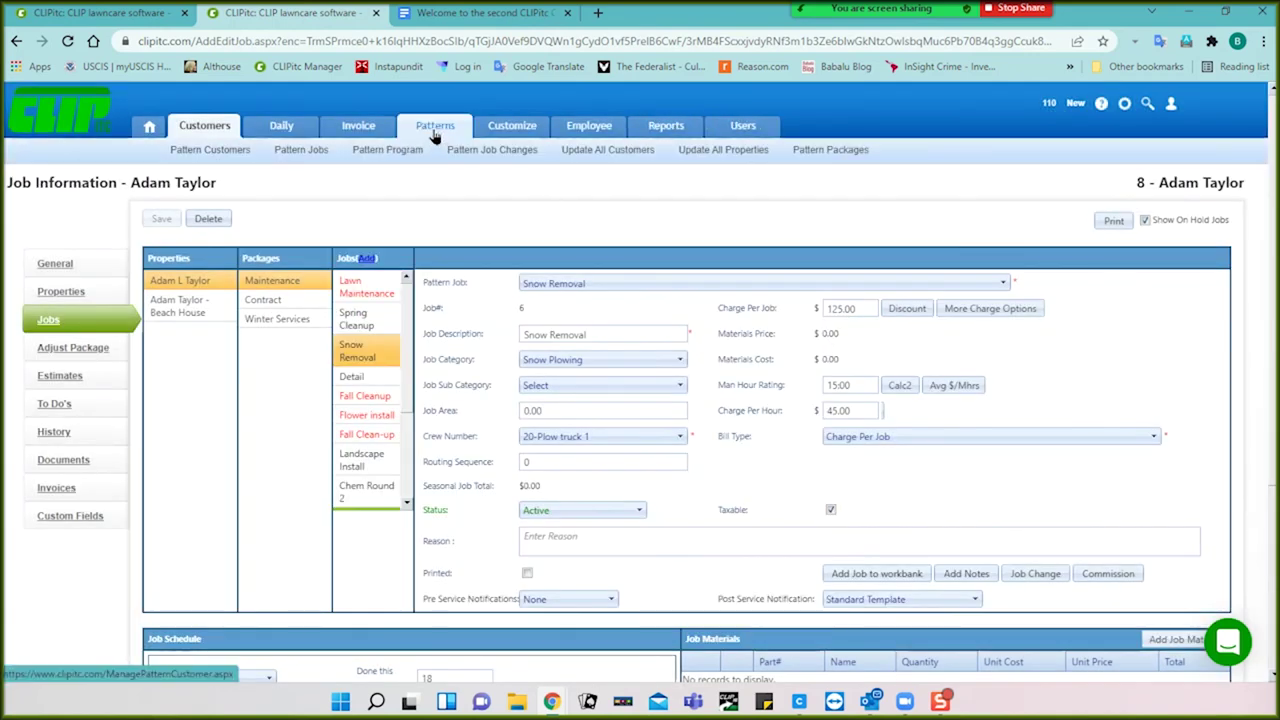
click(510, 160)
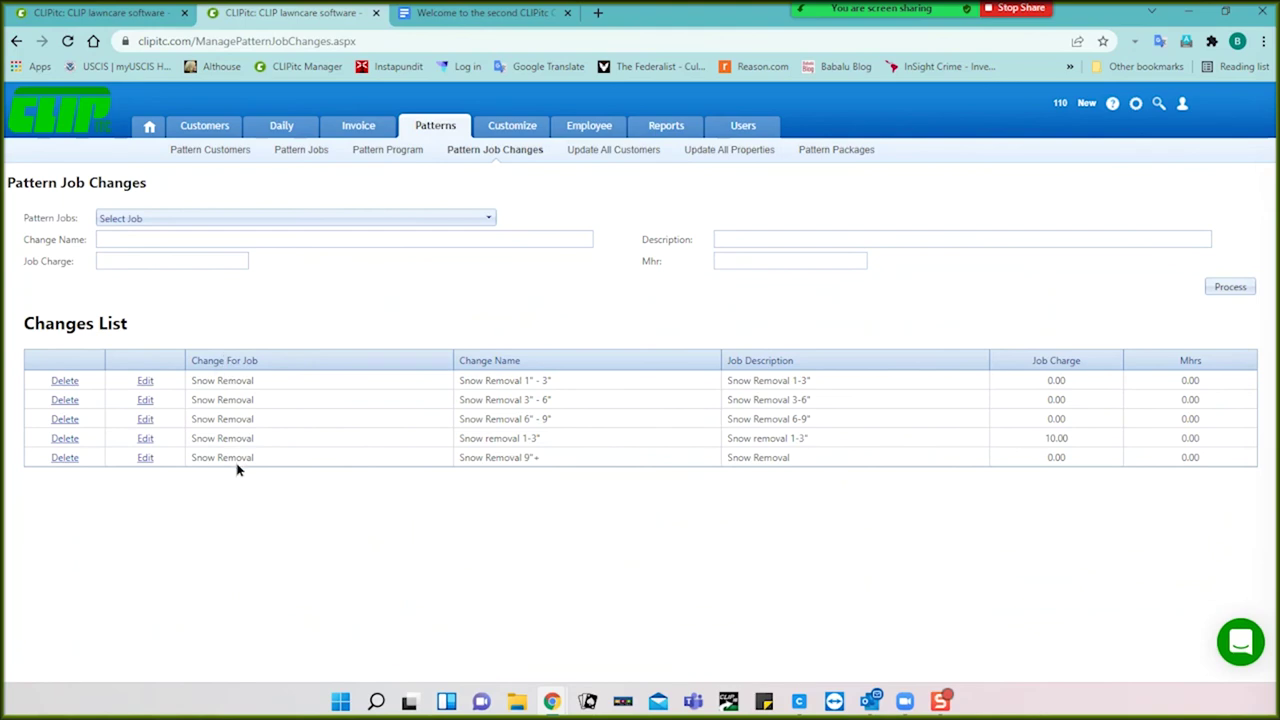
click(281, 218)
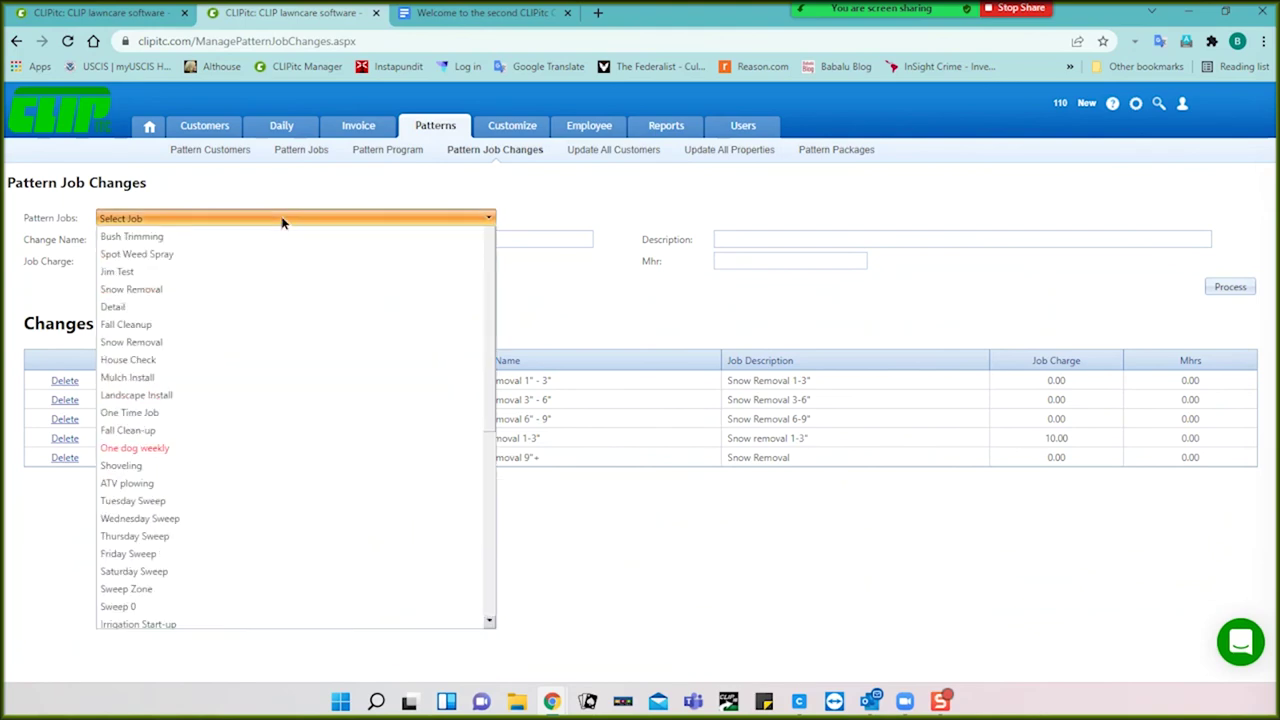
scroll(292, 450, down, 1)
scroll(292, 452, down, 3)
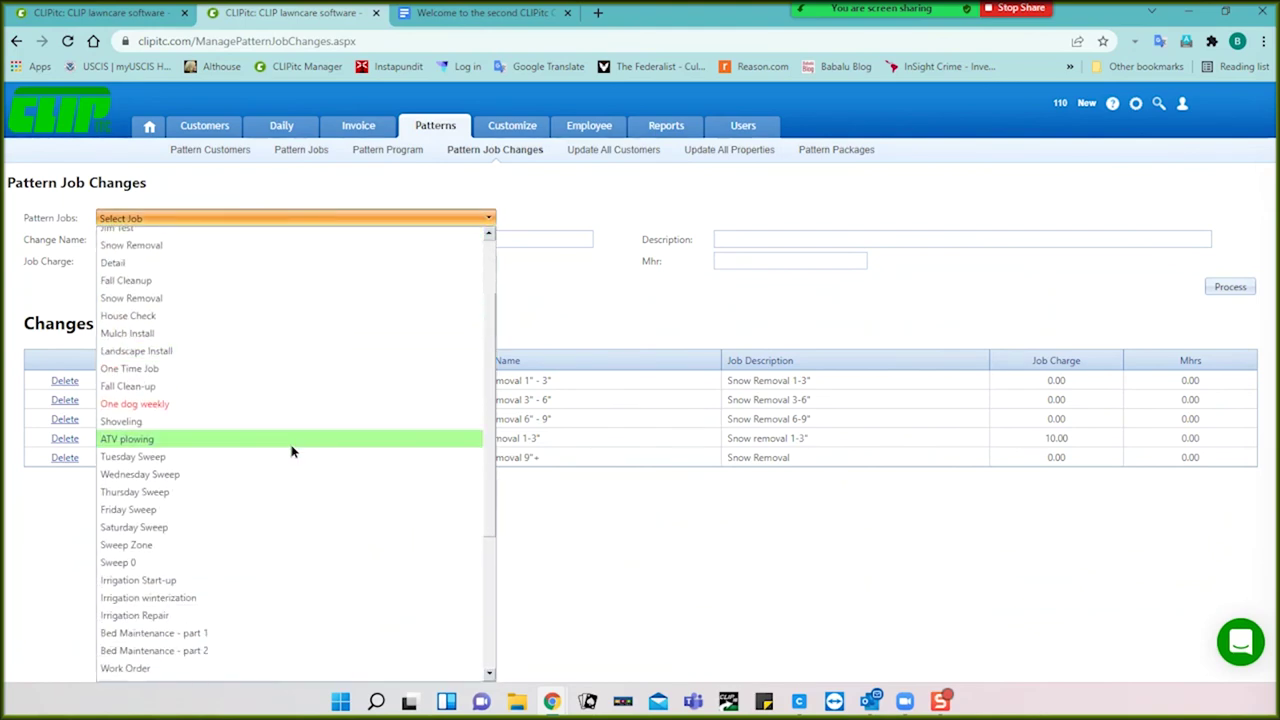
scroll(292, 450, down, 1)
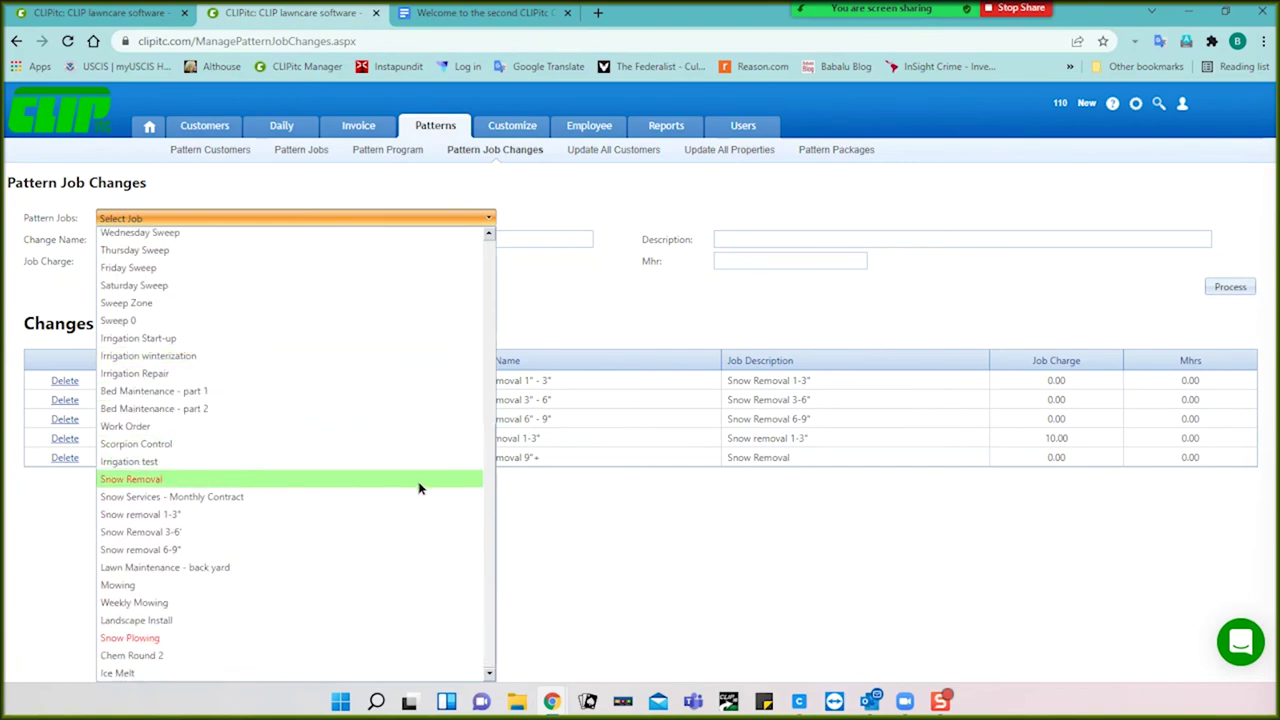
click(567, 504)
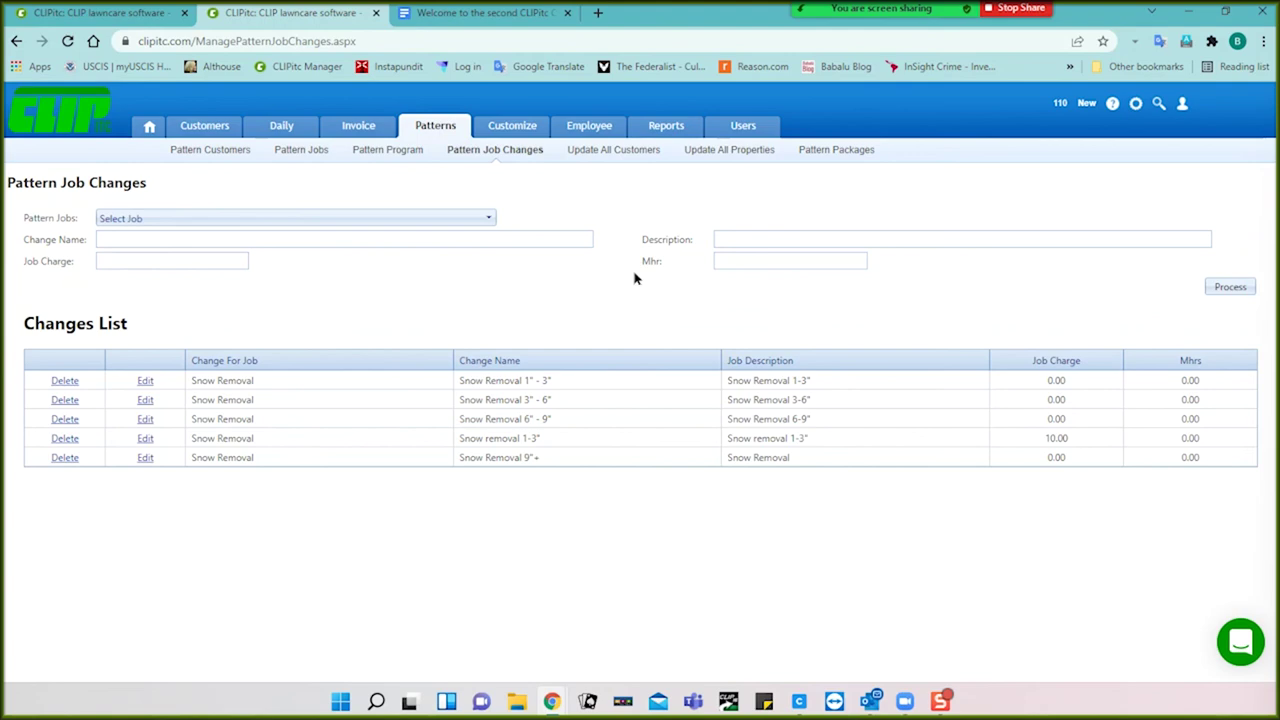
Open the Daily Work Report, dismiss its filter, then return to the Customers page
click(667, 133)
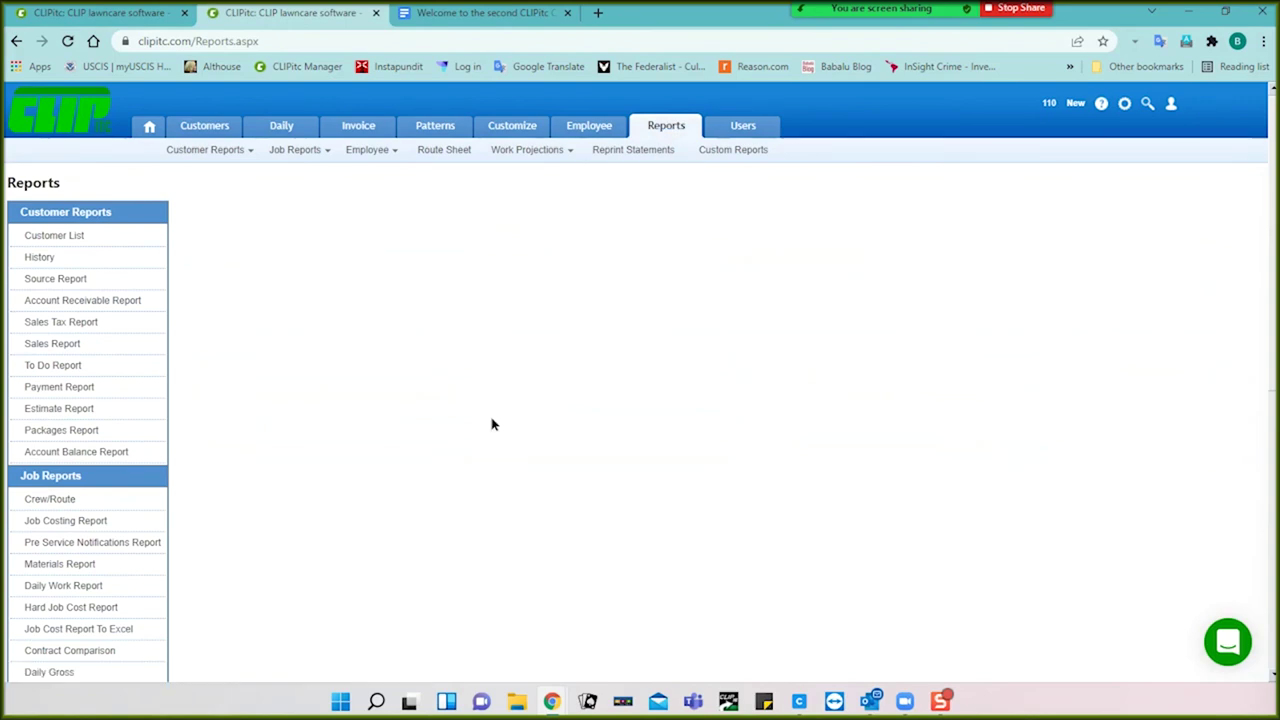
click(55, 588)
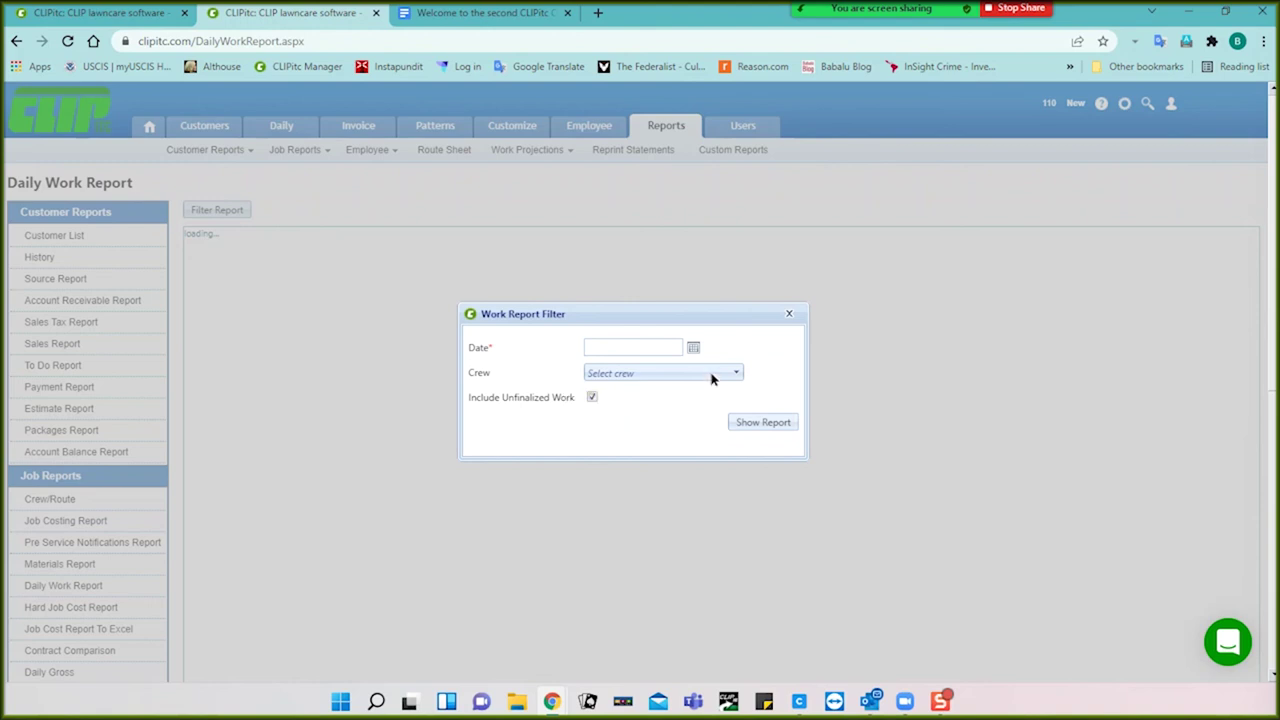
click(789, 316)
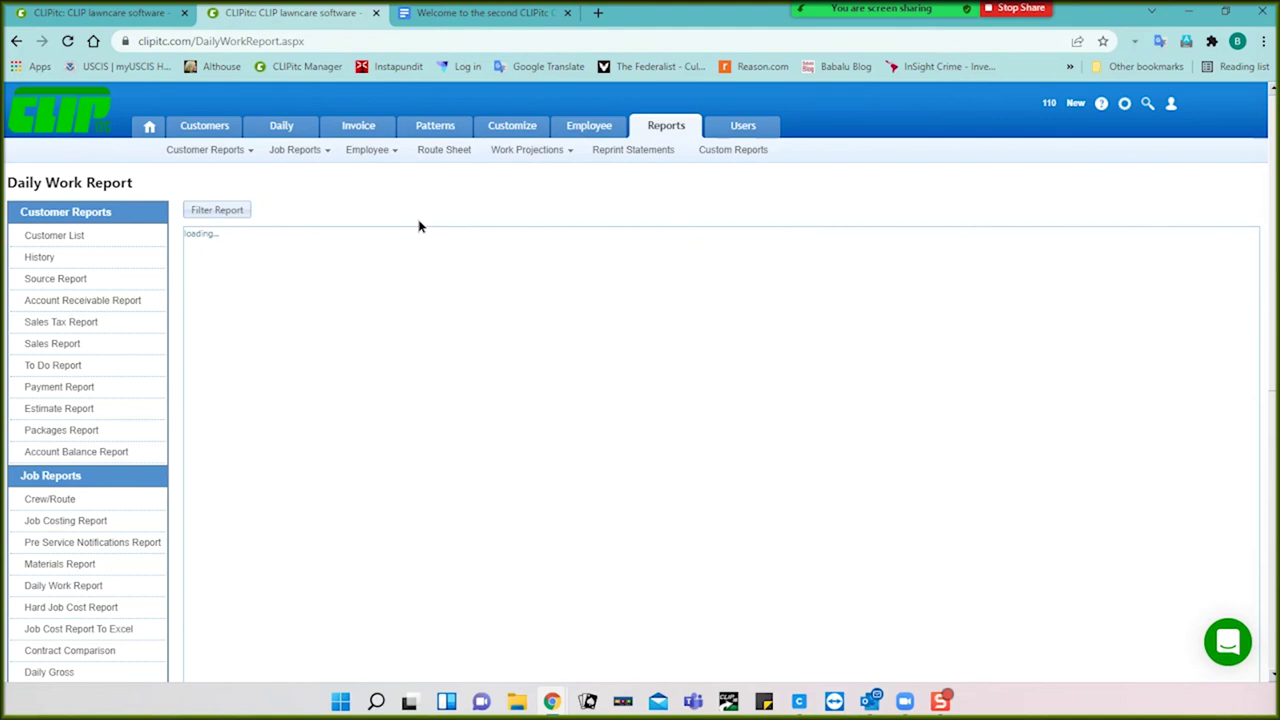
click(204, 133)
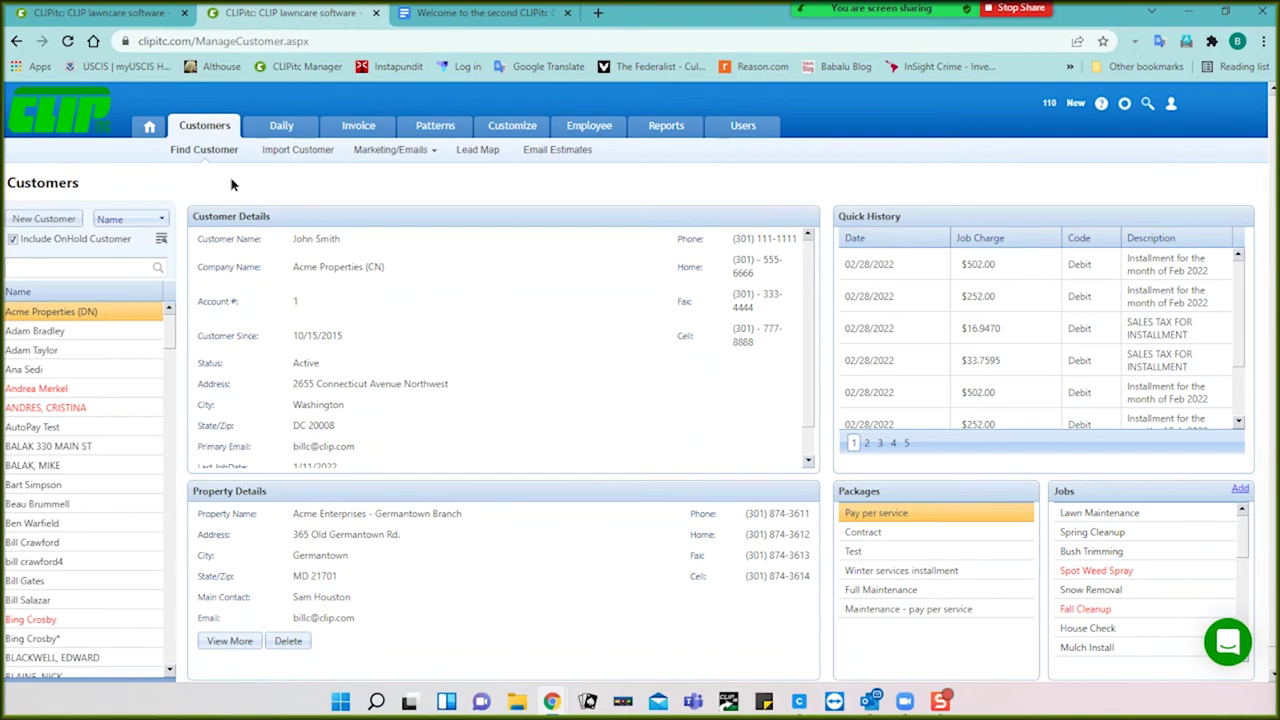
Select Success Landscaping in the customer list and open its full Customer Information record
click(33, 351)
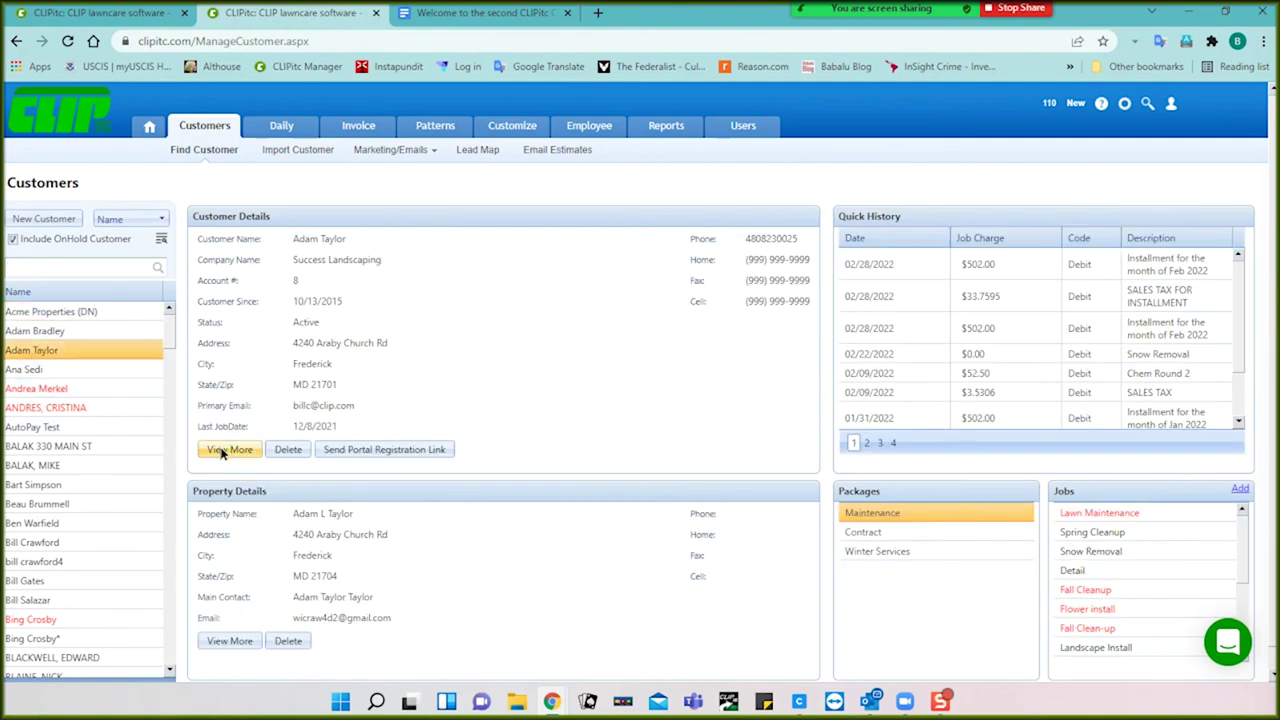
click(224, 451)
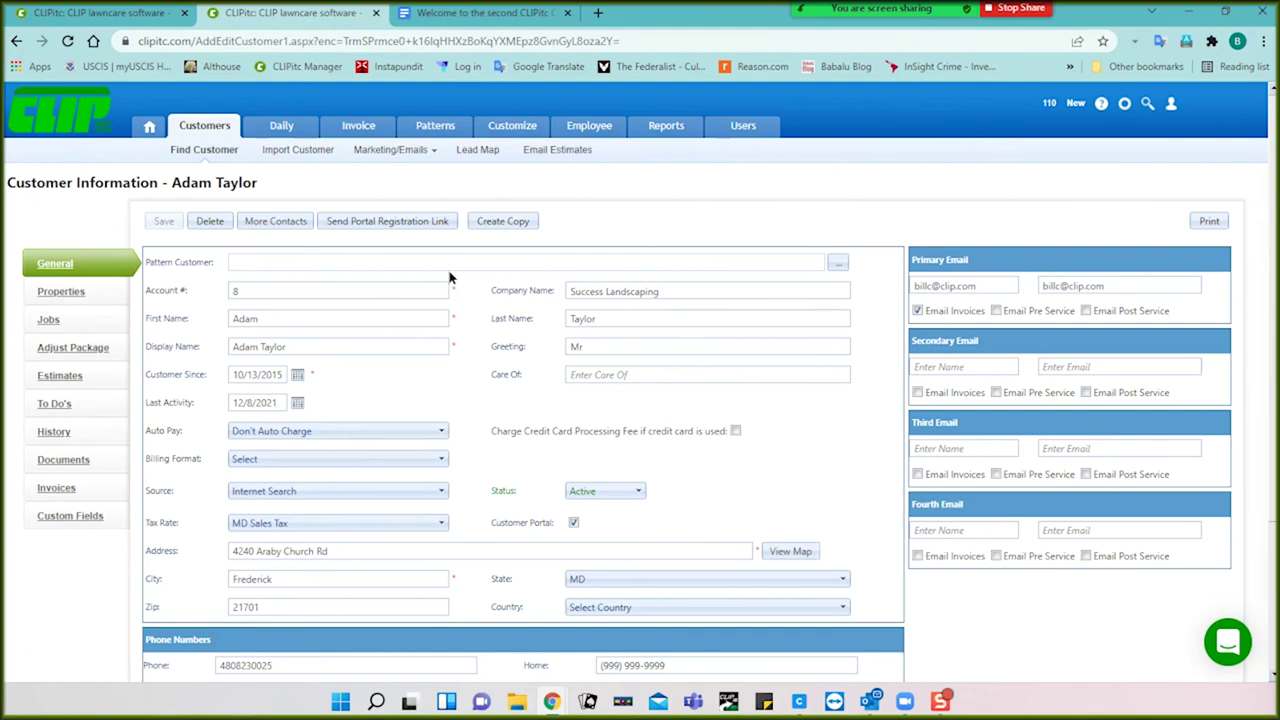
Go to Invoice and open Print / Edit Individual Invoices
click(367, 131)
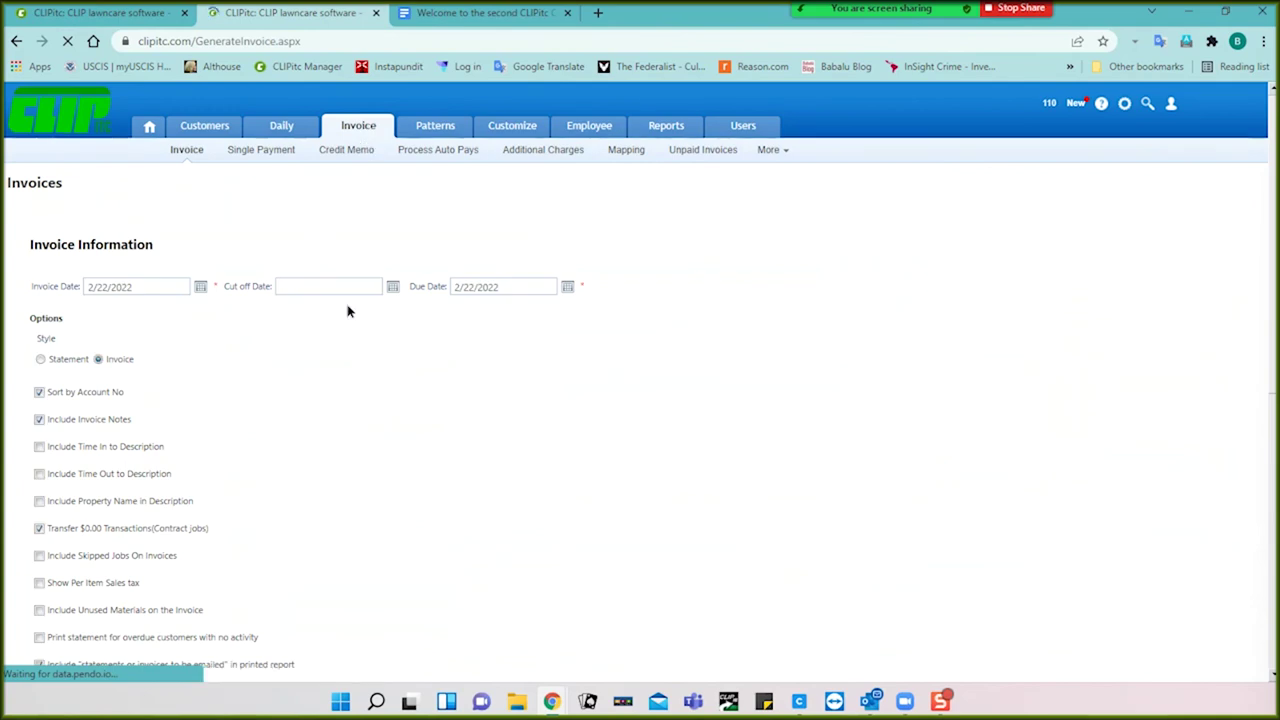
scroll(350, 460, down, 5)
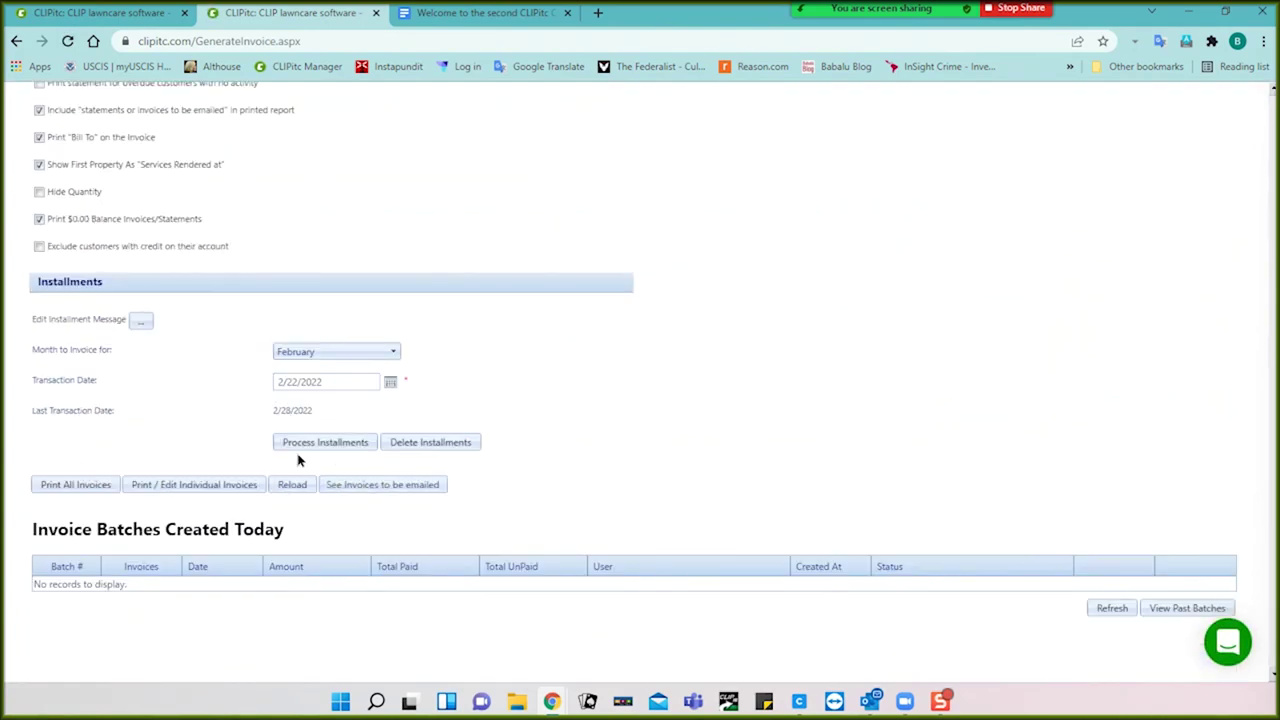
click(222, 484)
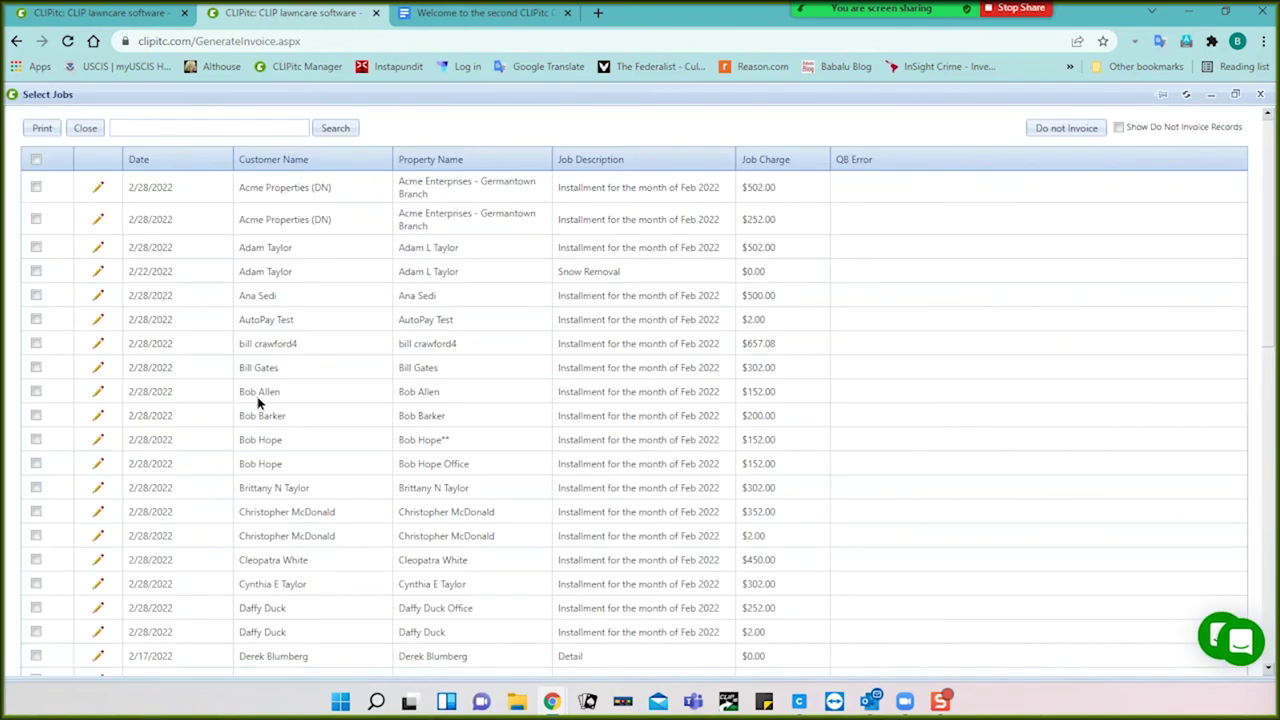
Edit the 2/22/2022 Snow Removal line to read Snow Removal 1-3" with a $100 charge, save, and close
click(312, 281)
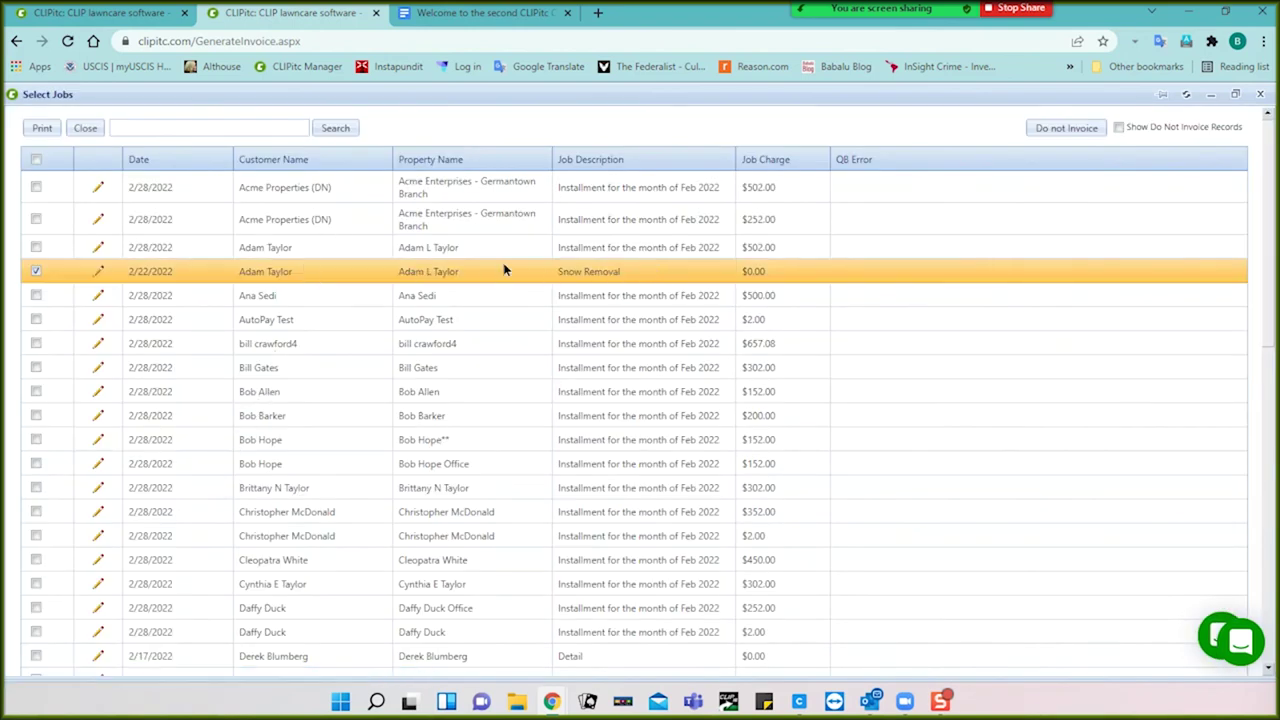
click(98, 272)
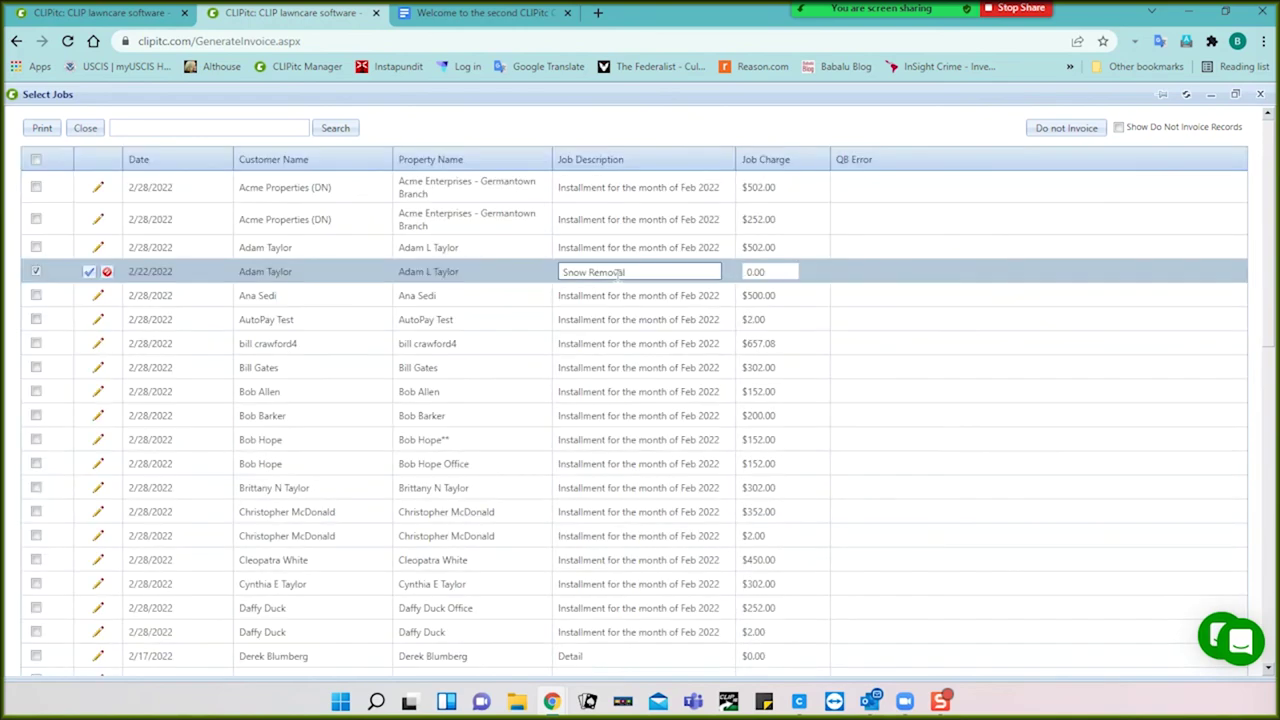
click(643, 272)
text(1-3)
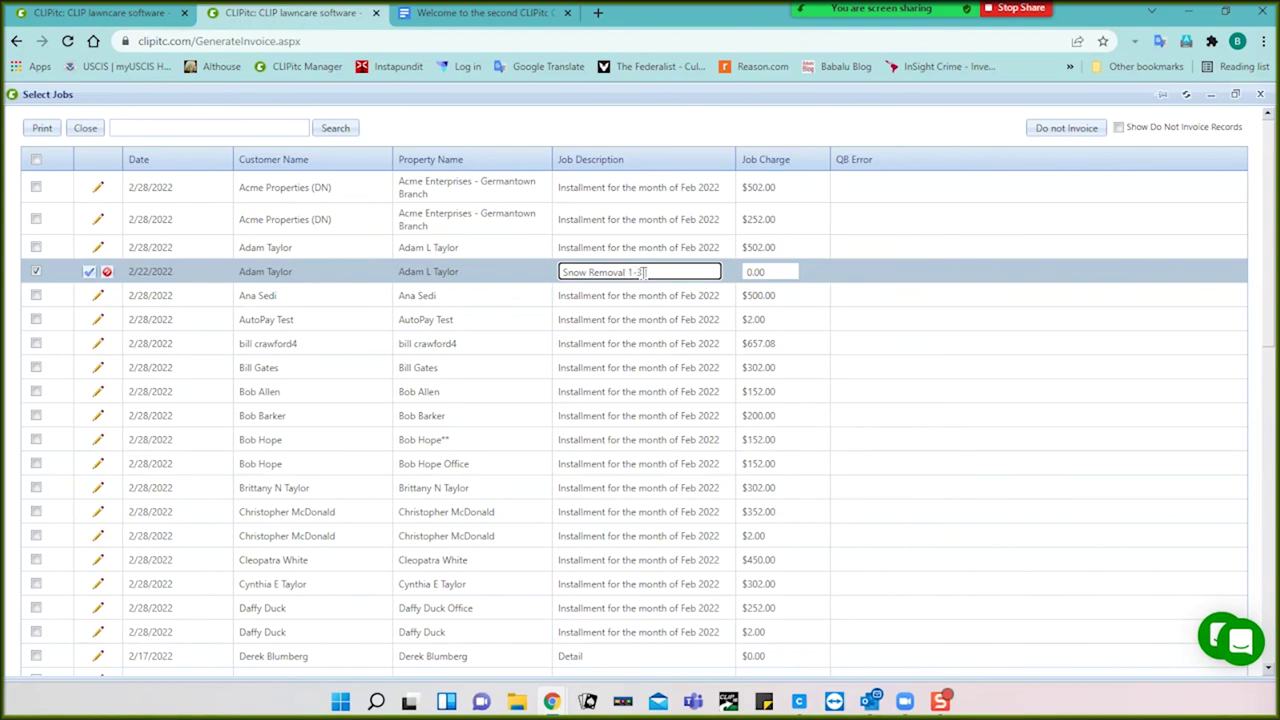
text(")
click(790, 272)
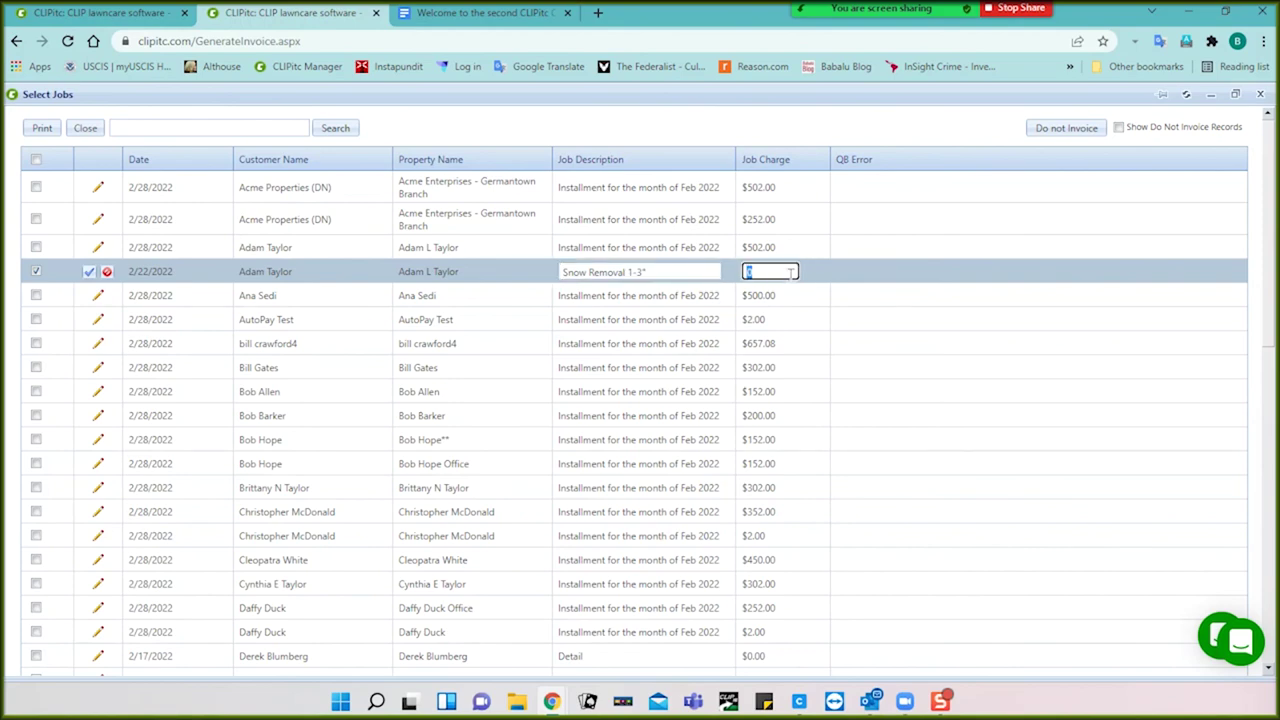
text(100)
click(91, 273)
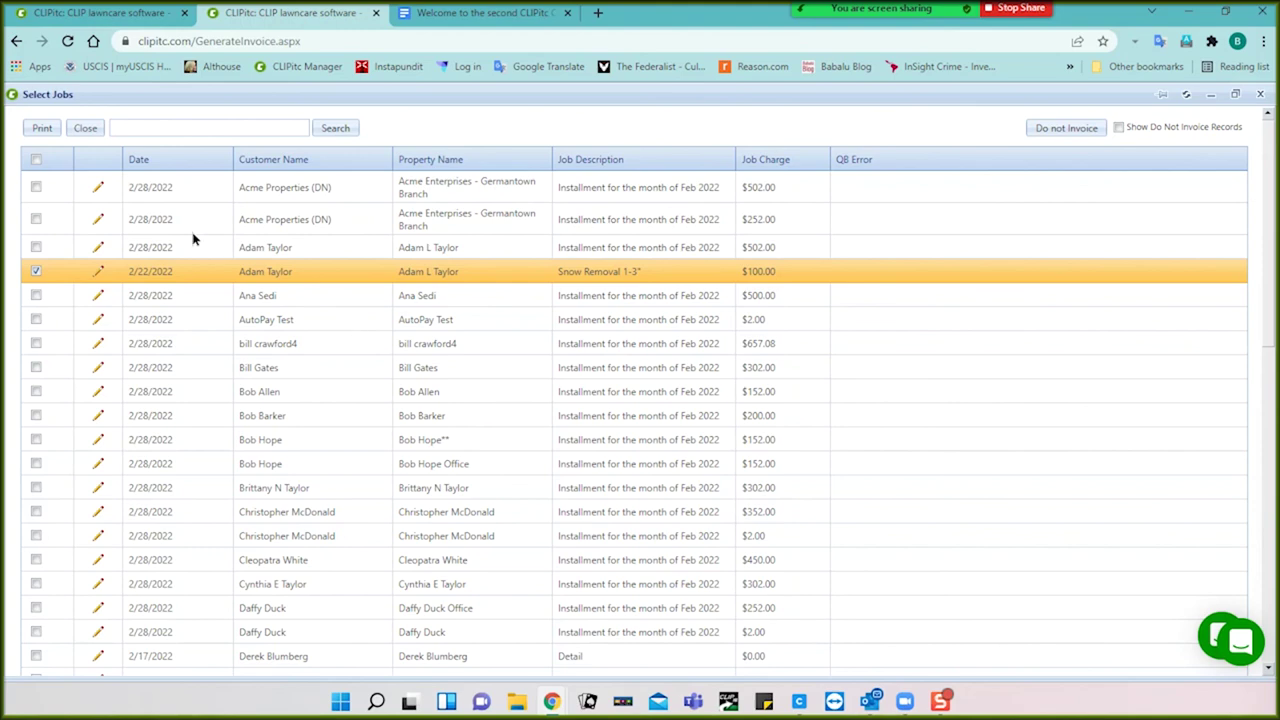
click(85, 128)
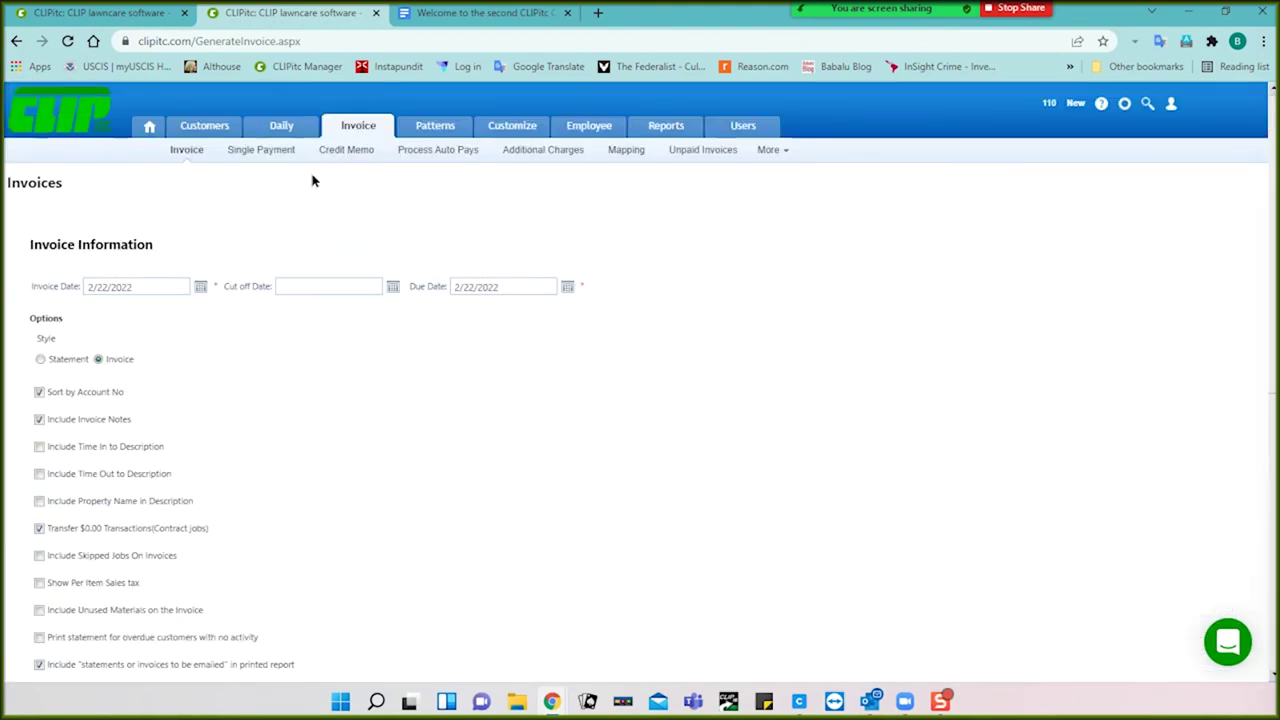
Open Daily > Record Work and expand the first Fall Cleanup job to scroll through its crew times
mouse_move(279, 128)
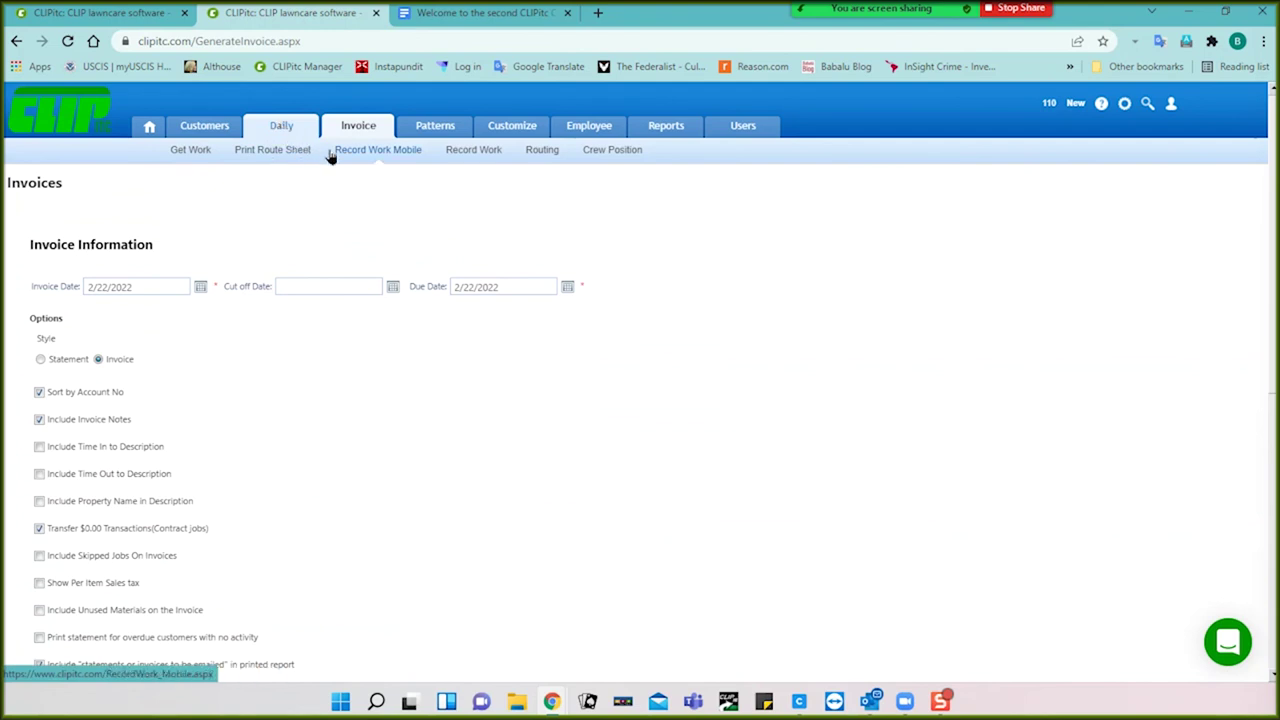
click(455, 152)
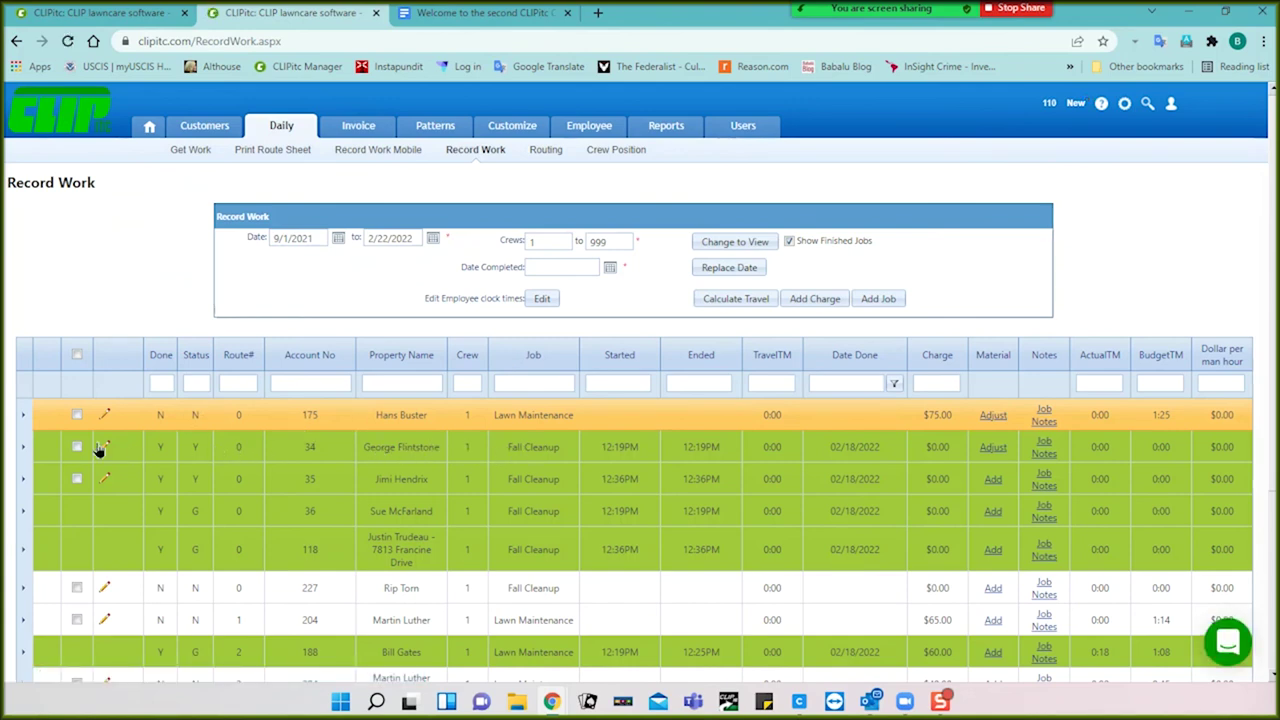
click(24, 450)
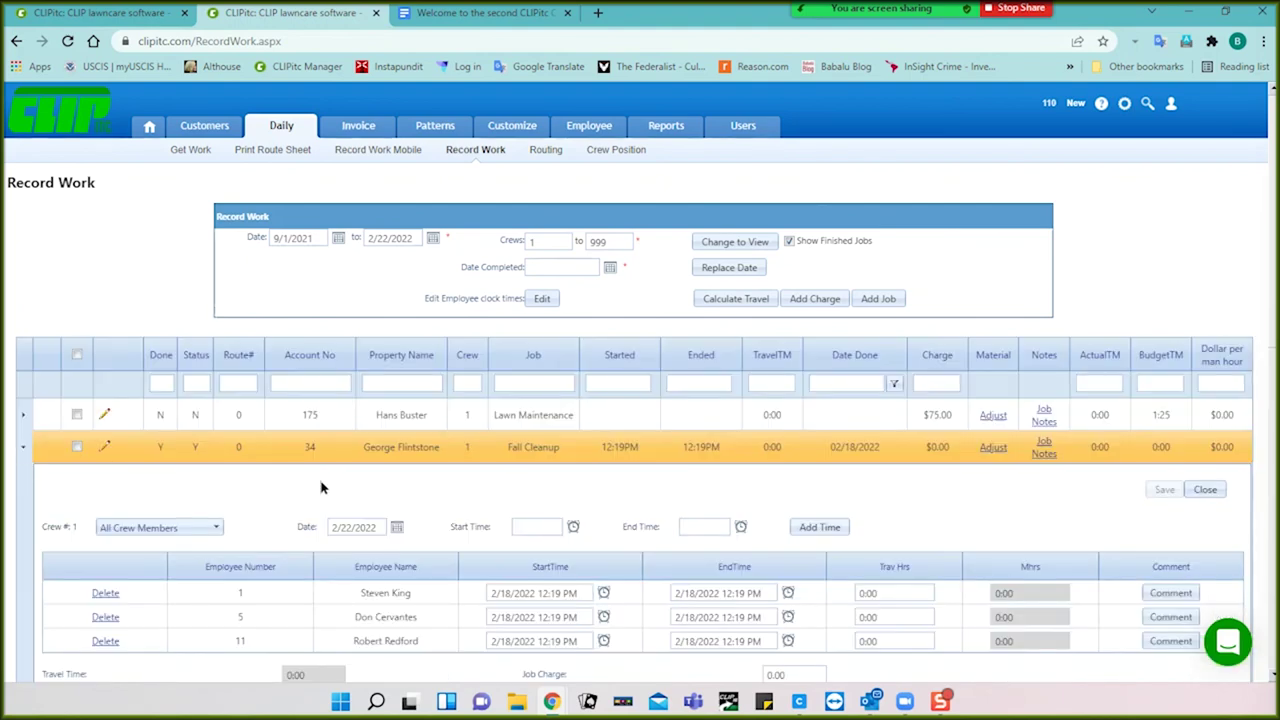
scroll(321, 487, down, 2)
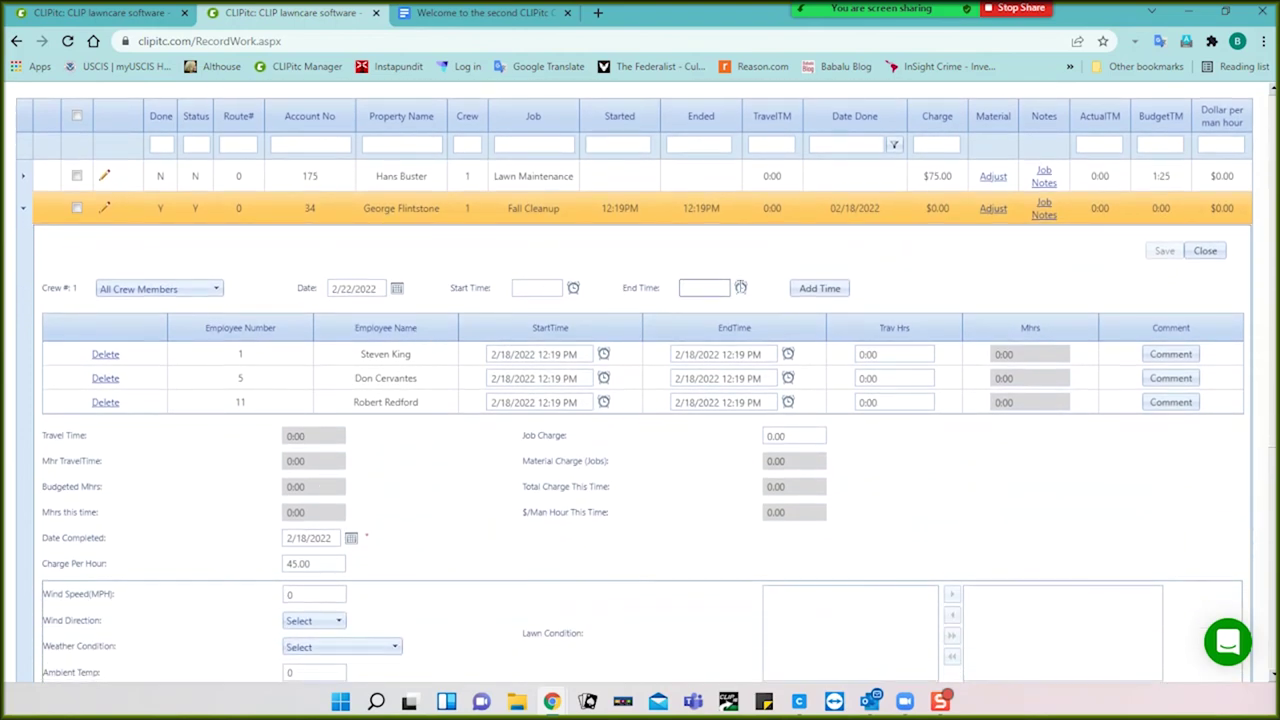
scroll(918, 496, down, 1)
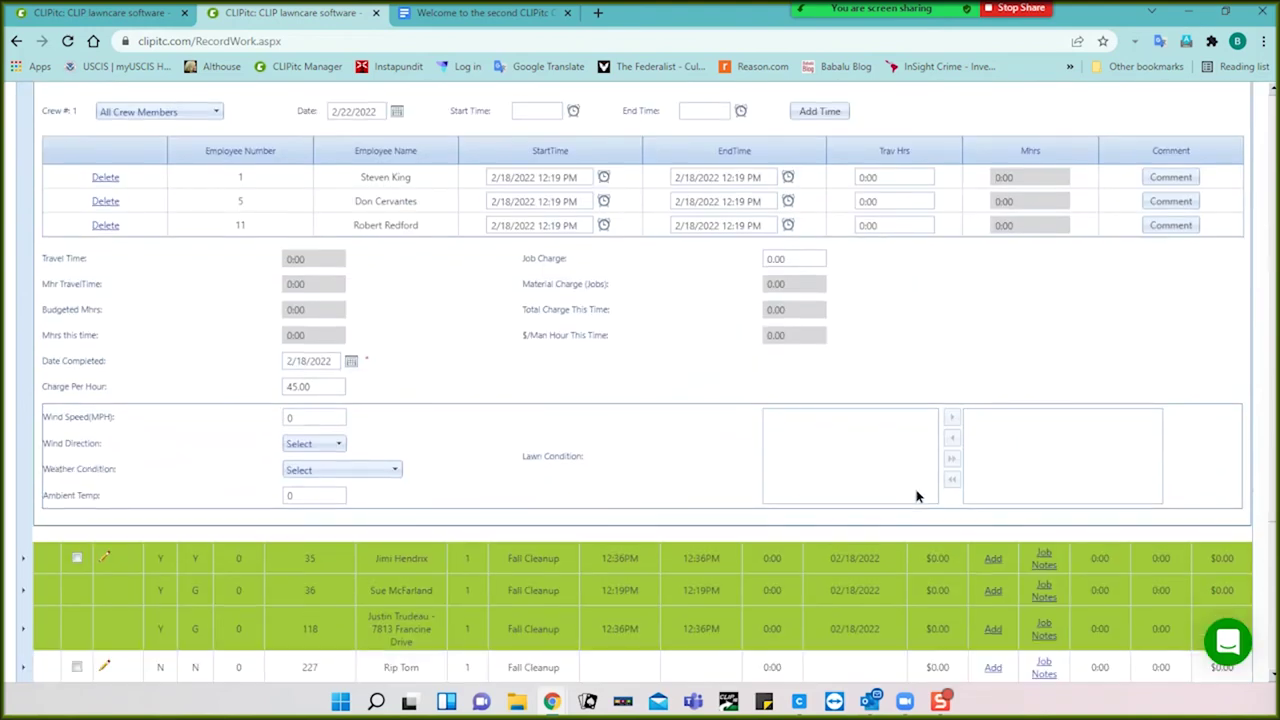
scroll(918, 496, up, 2)
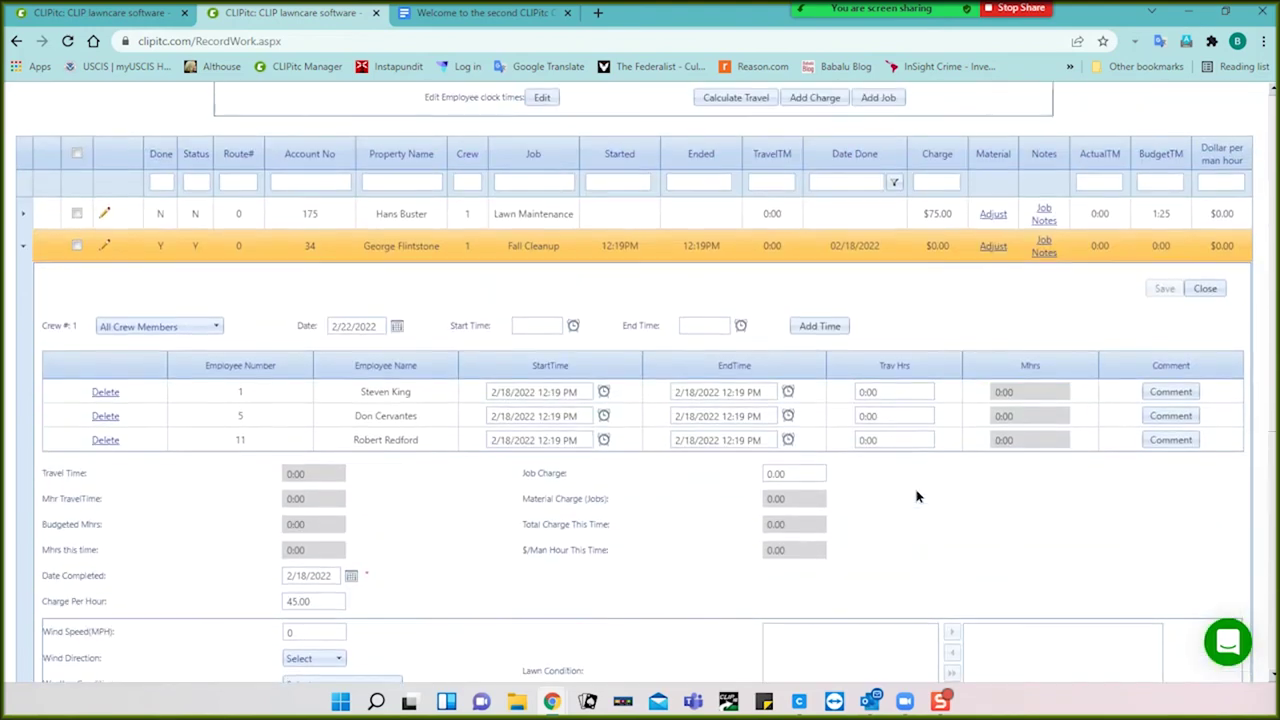
scroll(915, 492, up, 1)
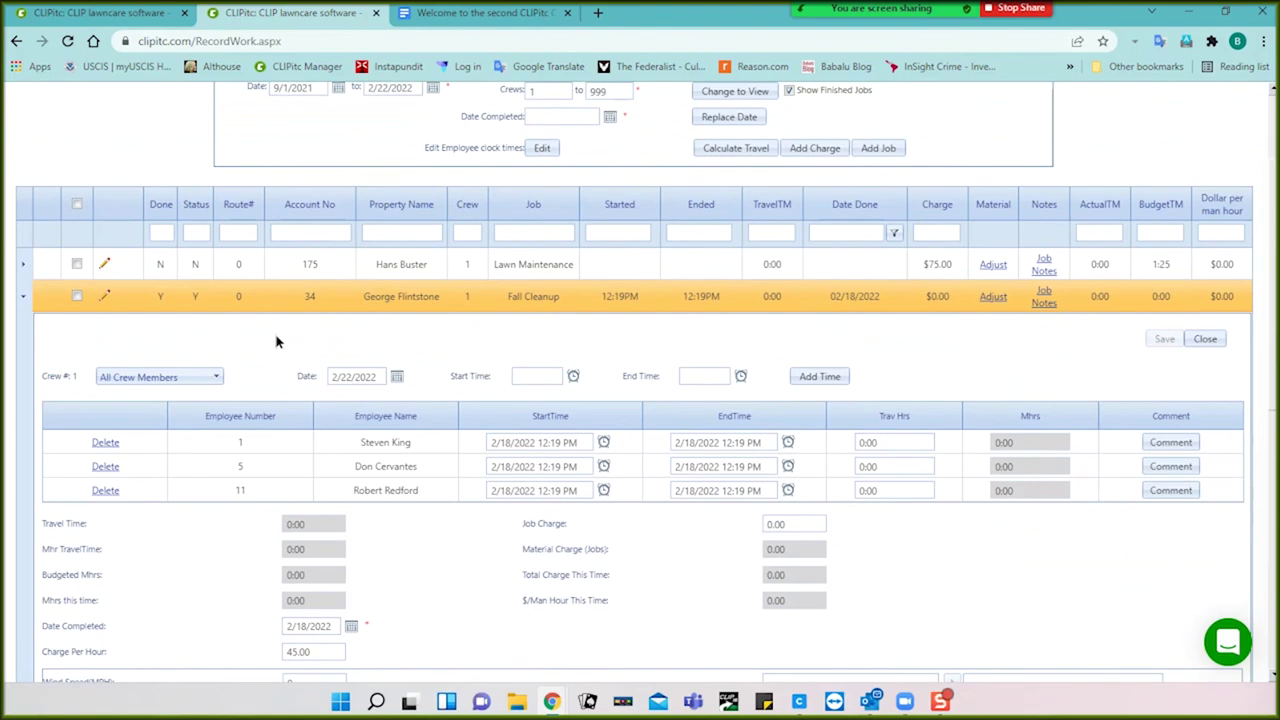
click(20, 297)
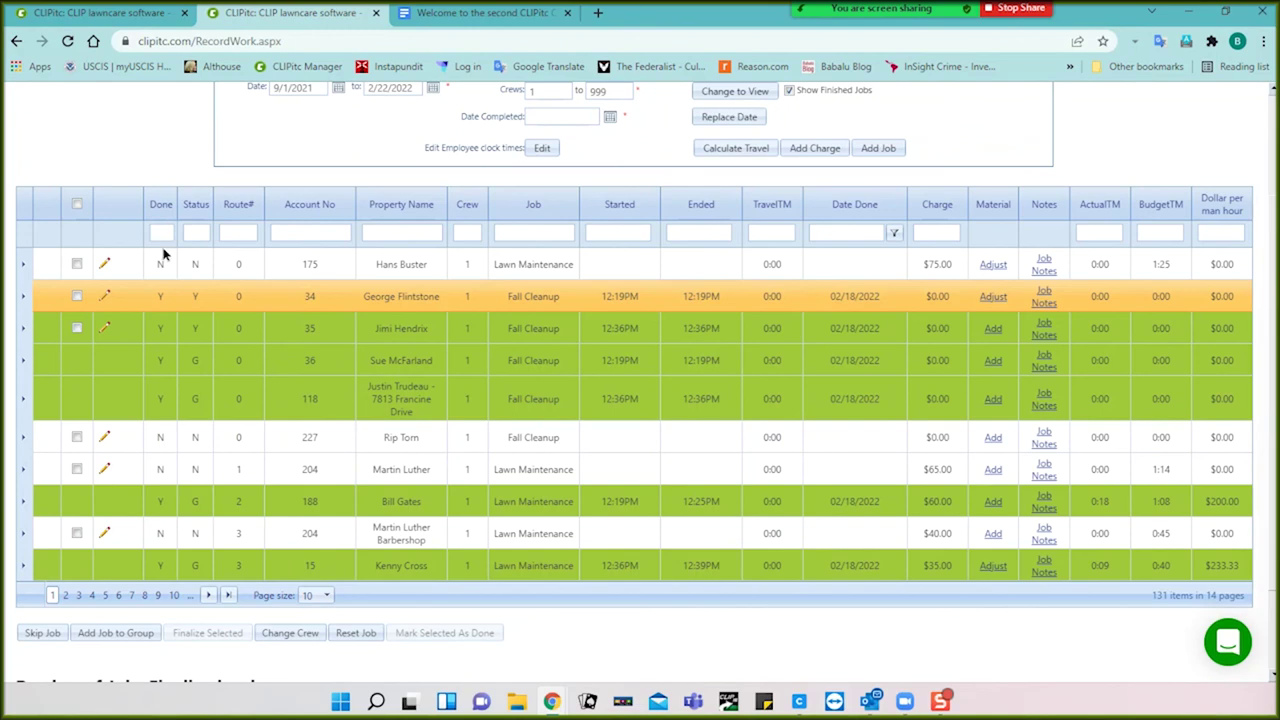
scroll(115, 162, up, 2)
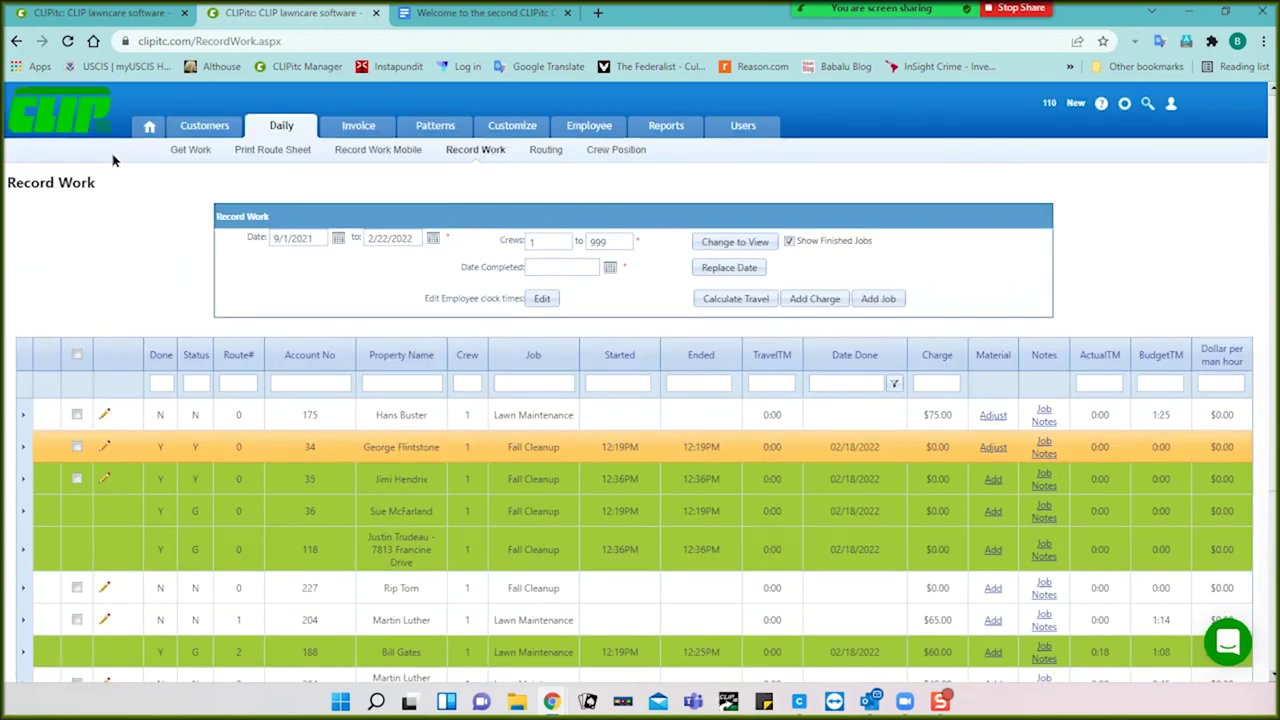
Open the full Acme Properties (DN) customer record from Customers
mouse_move(198, 135)
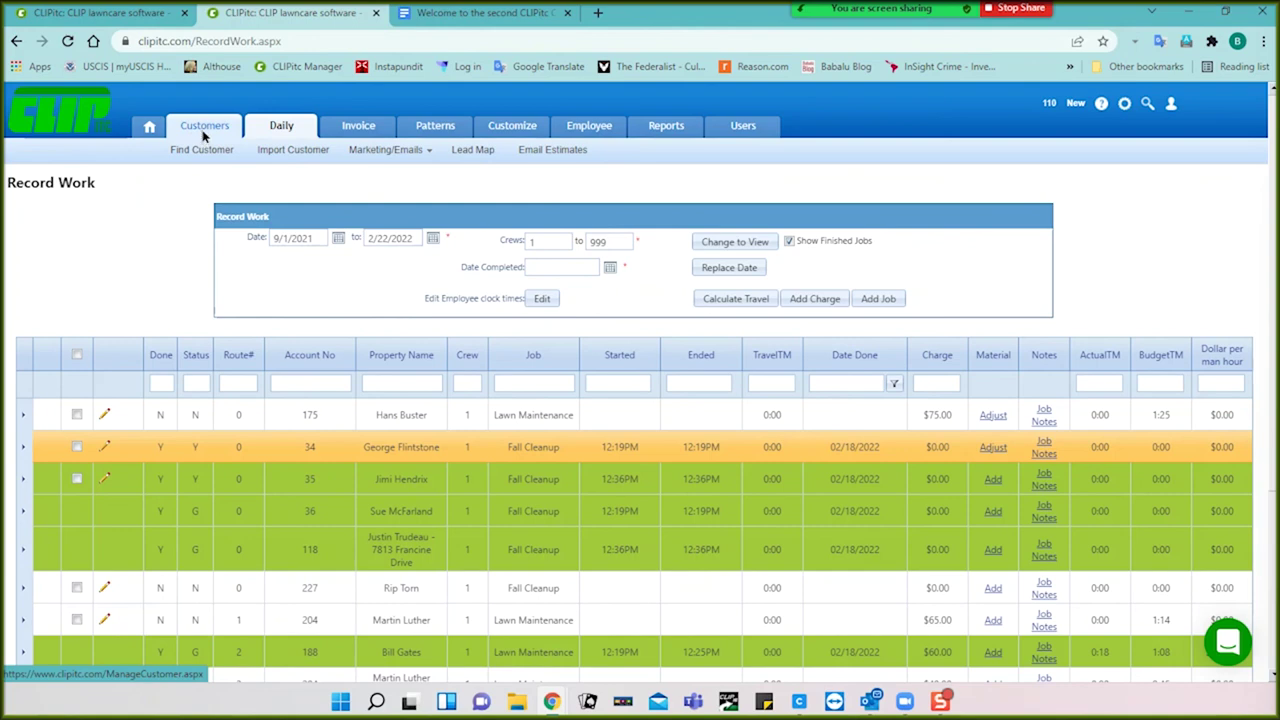
click(203, 136)
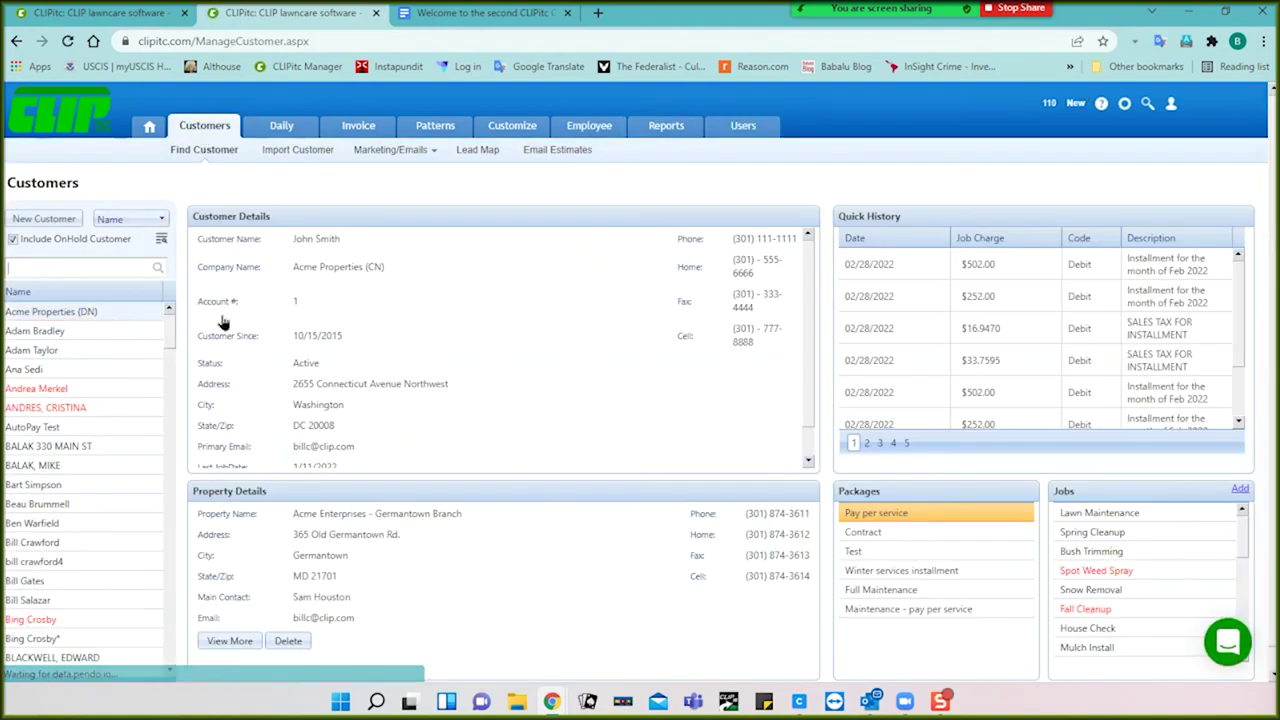
scroll(235, 322, down, 2)
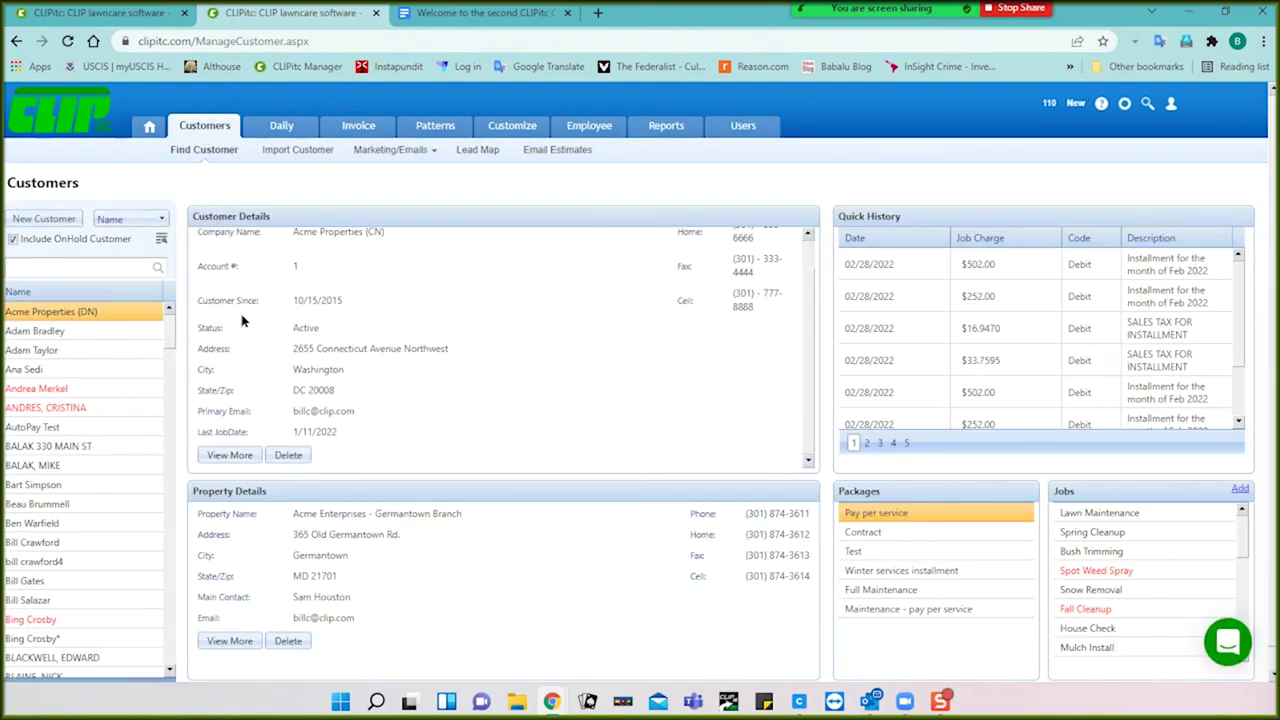
click(234, 462)
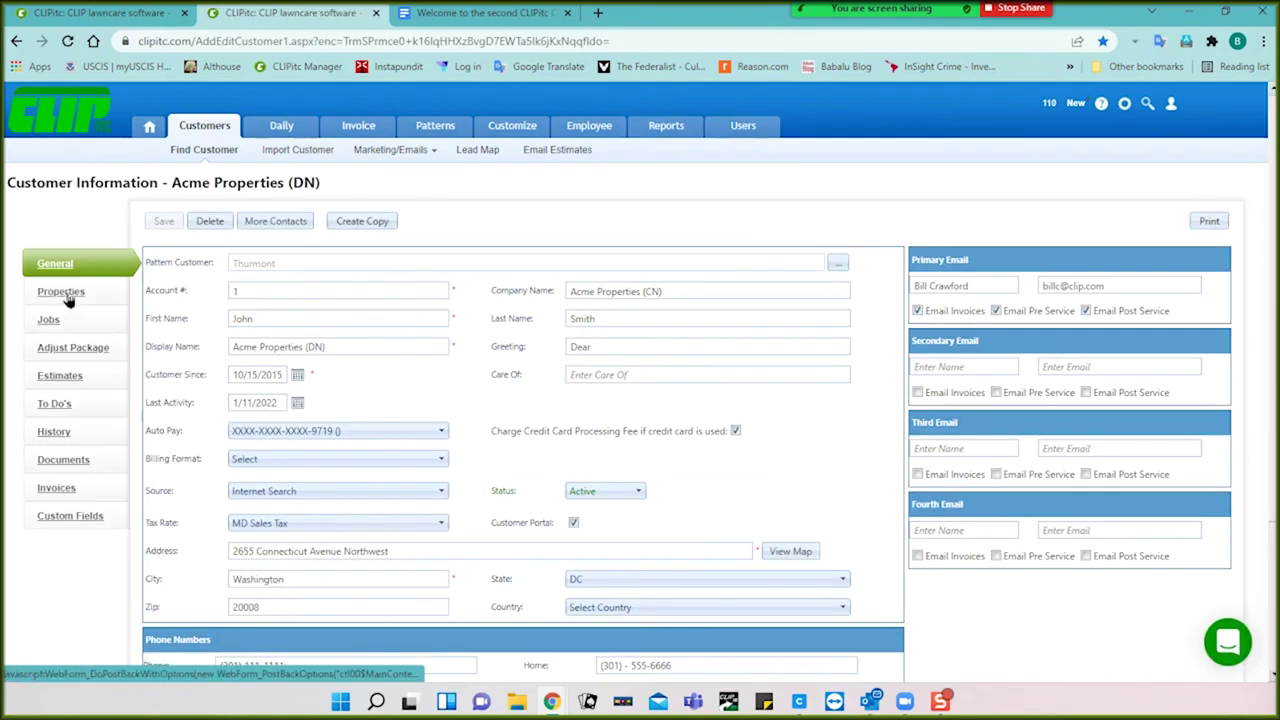
View the Germantown Branch property (Commercial), expand More Property Information, then open its Jobs
click(66, 298)
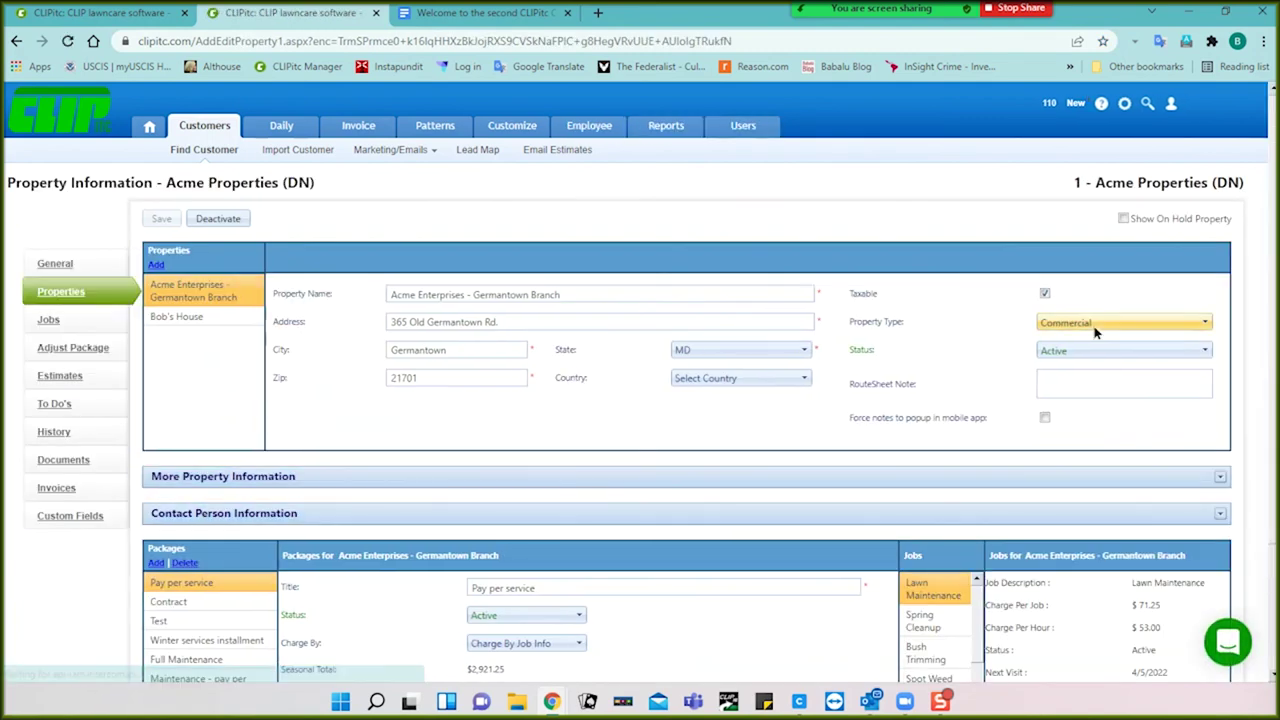
click(1095, 330)
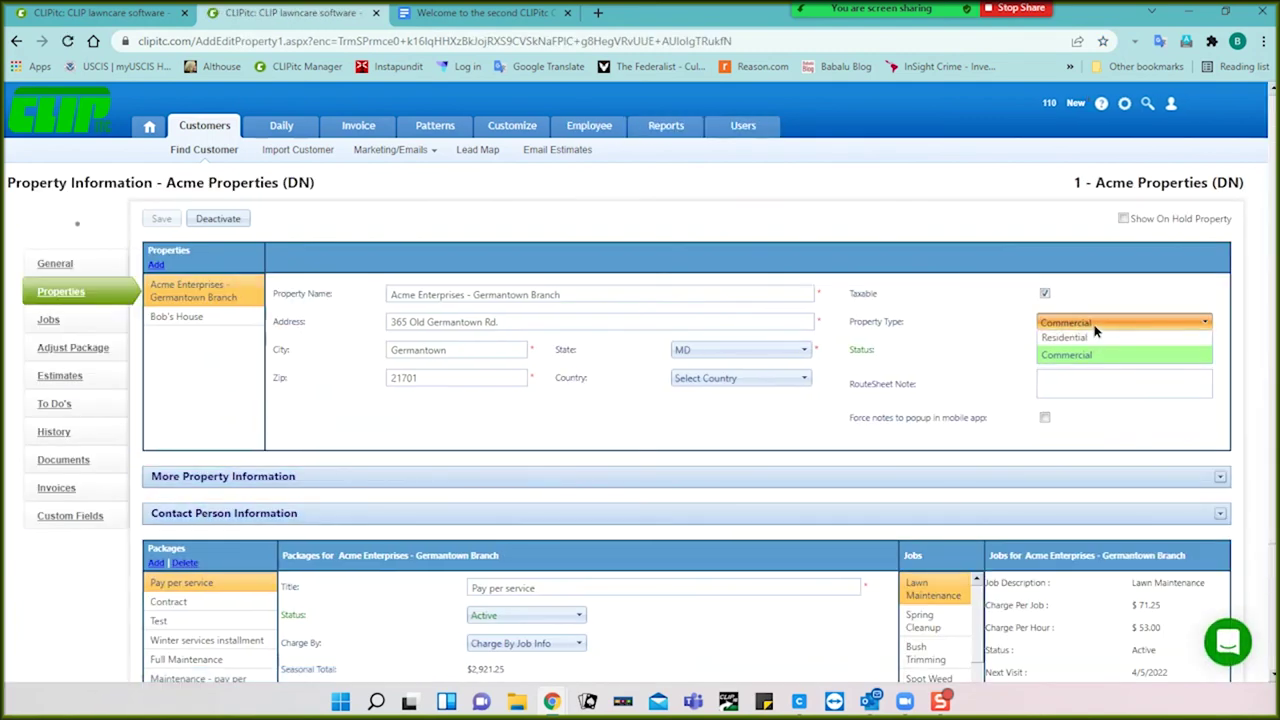
click(975, 332)
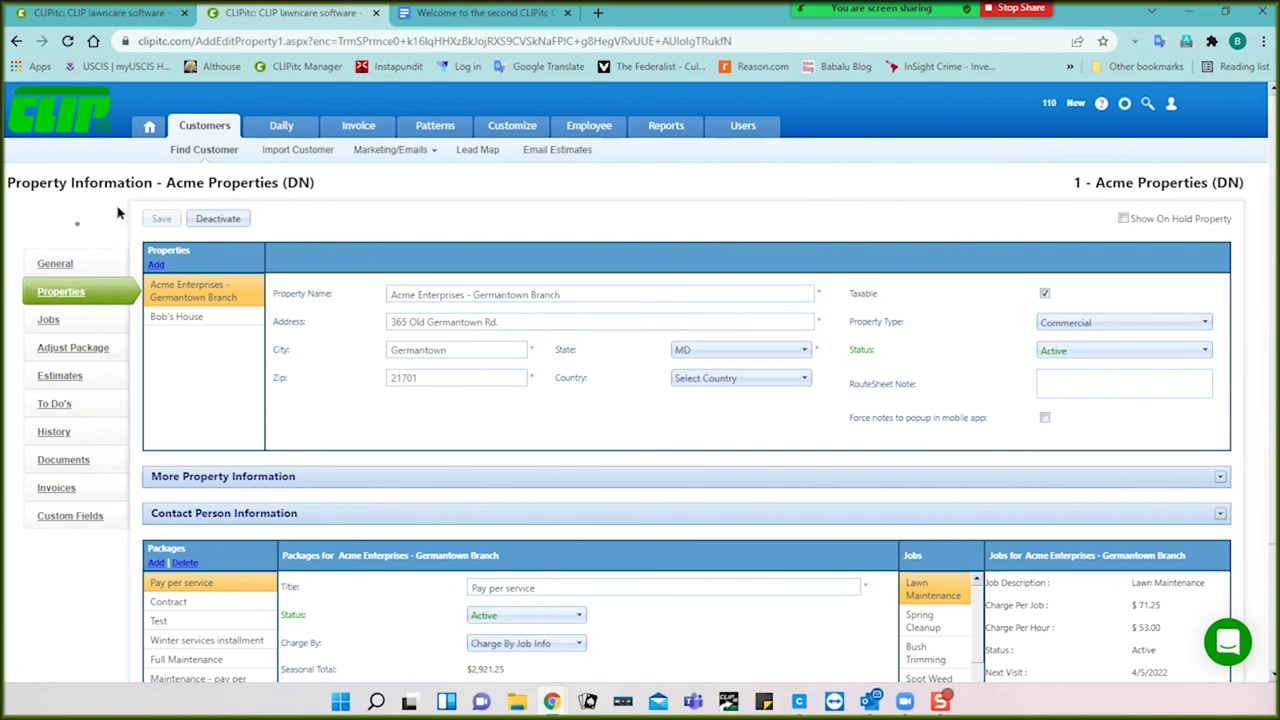
click(203, 479)
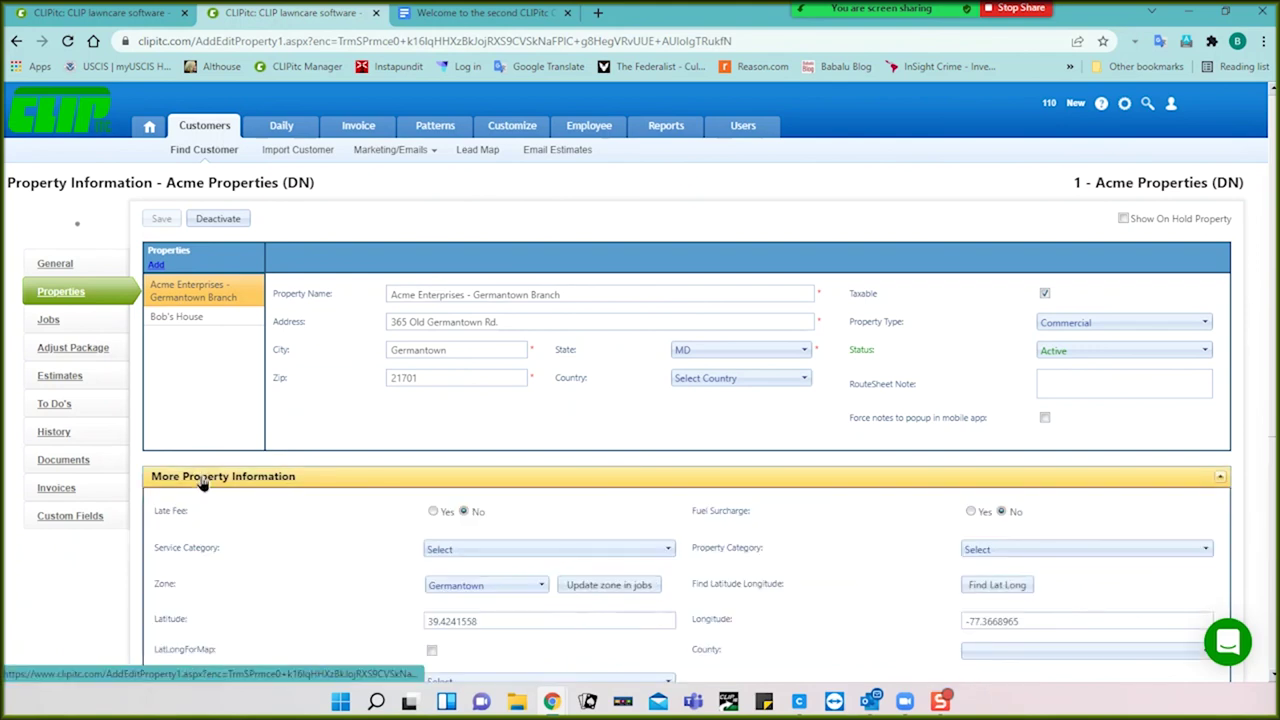
scroll(286, 550, down, 2)
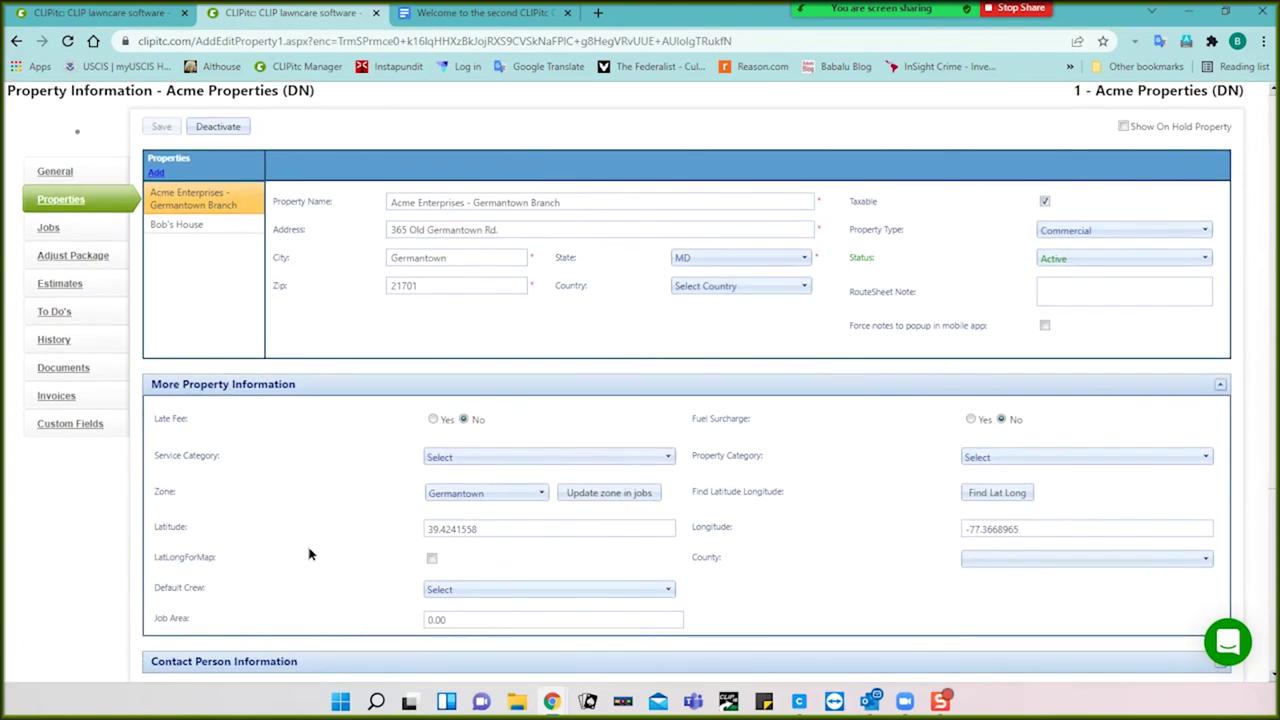
click(483, 619)
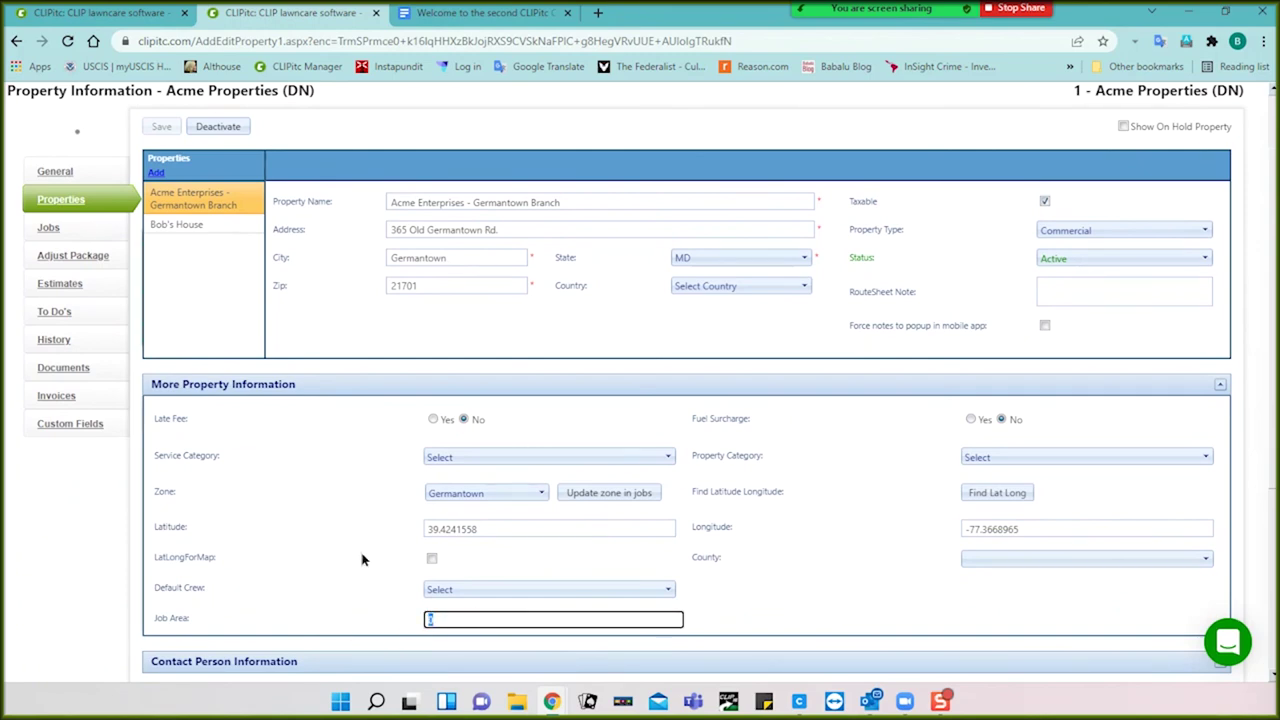
click(52, 229)
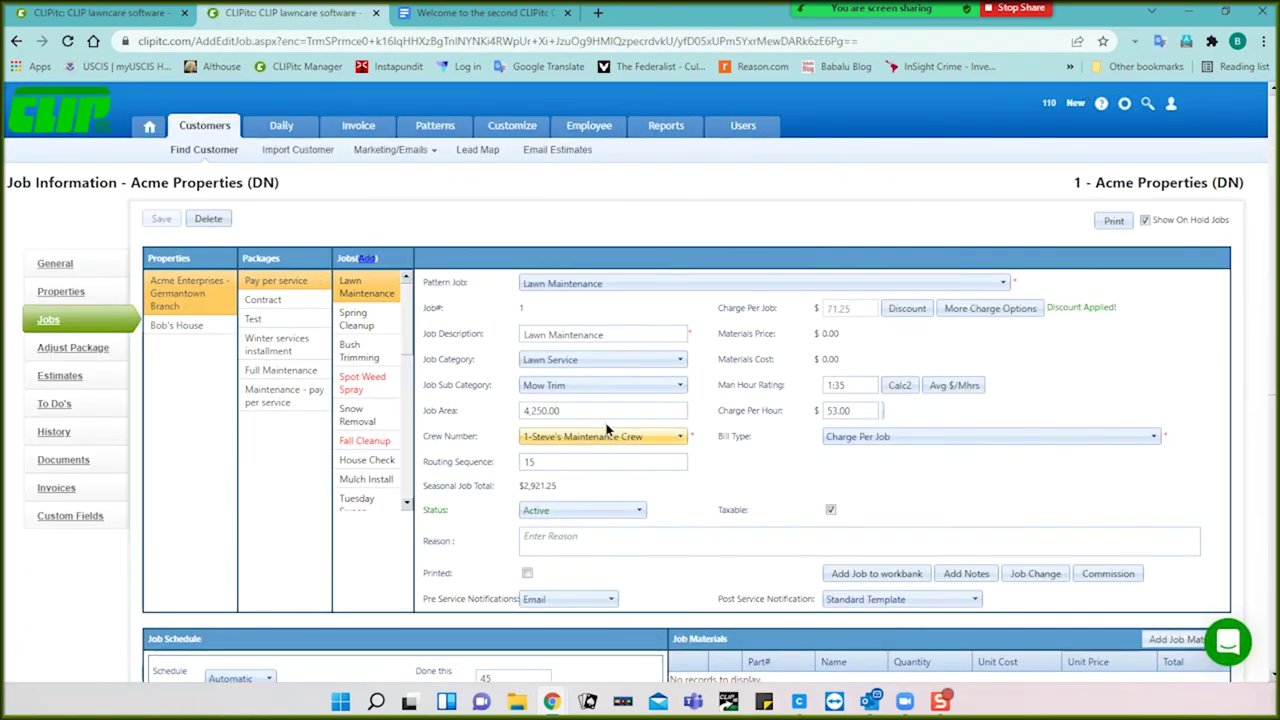
click(616, 408)
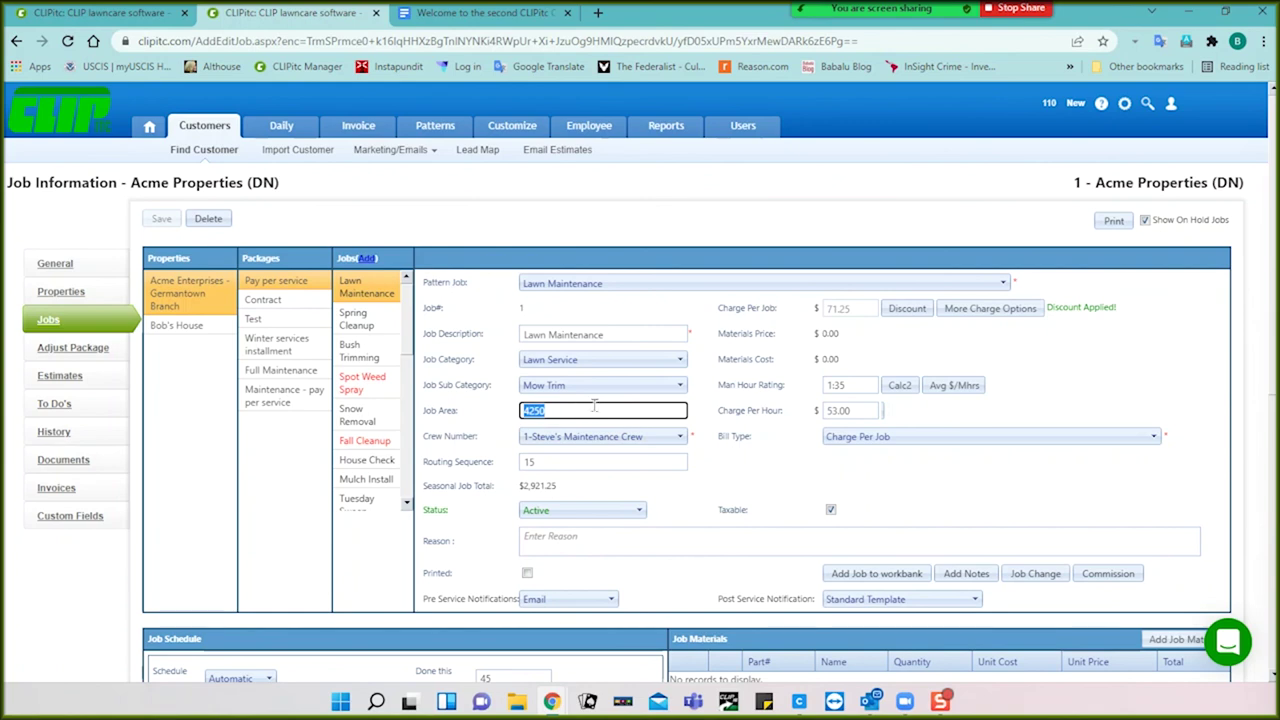
click(750, 470)
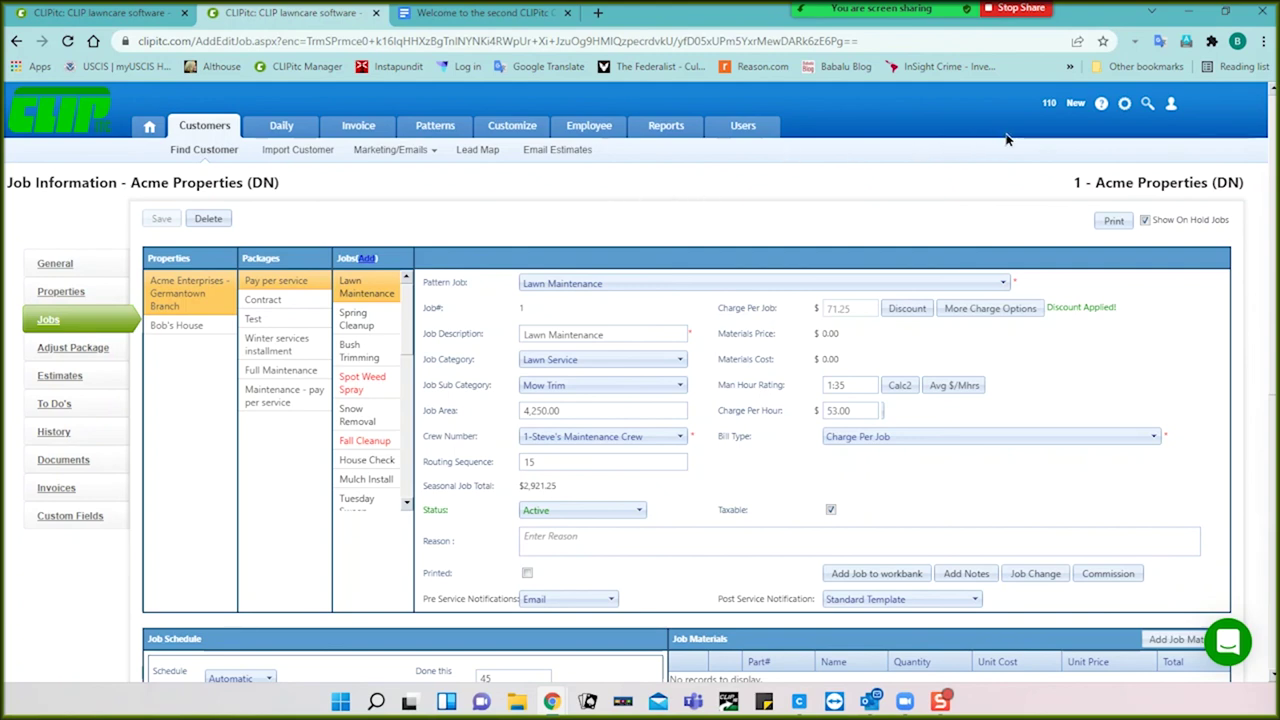
Open and skim the 'News, Features, and Updates in CLIPitc!' article, then return to the Acme job tab
click(1075, 105)
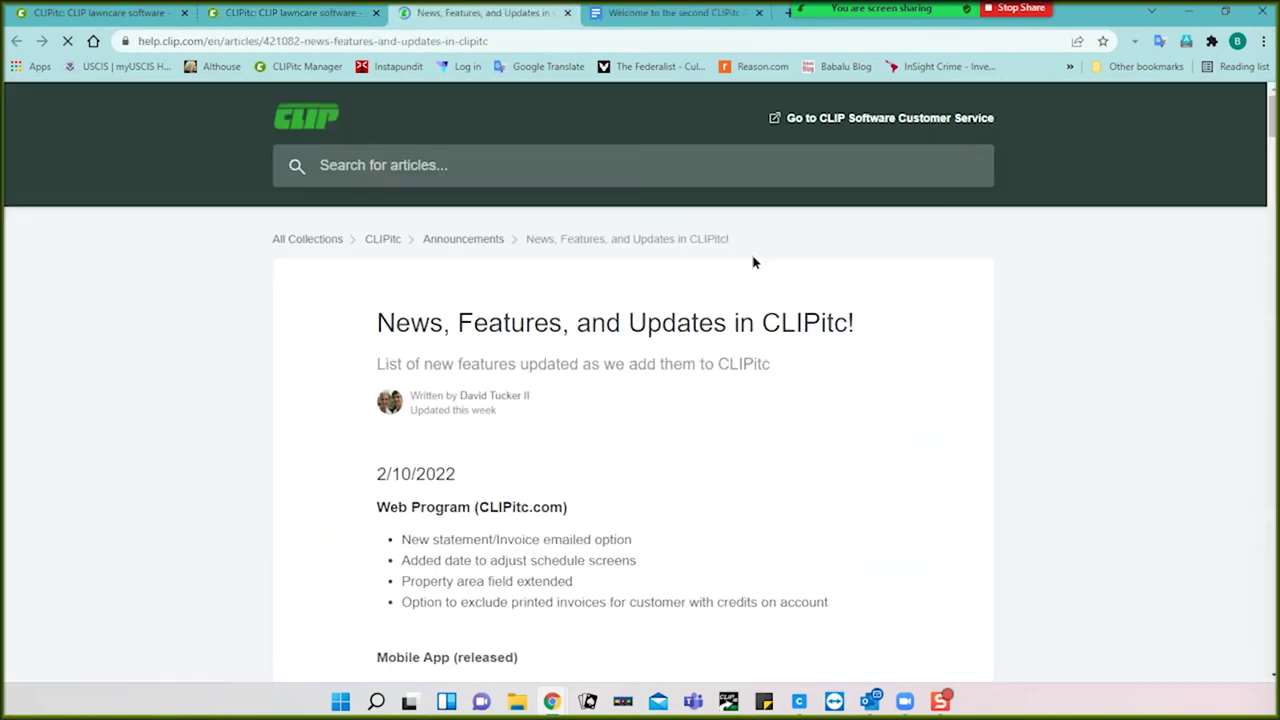
scroll(573, 445, down, 4)
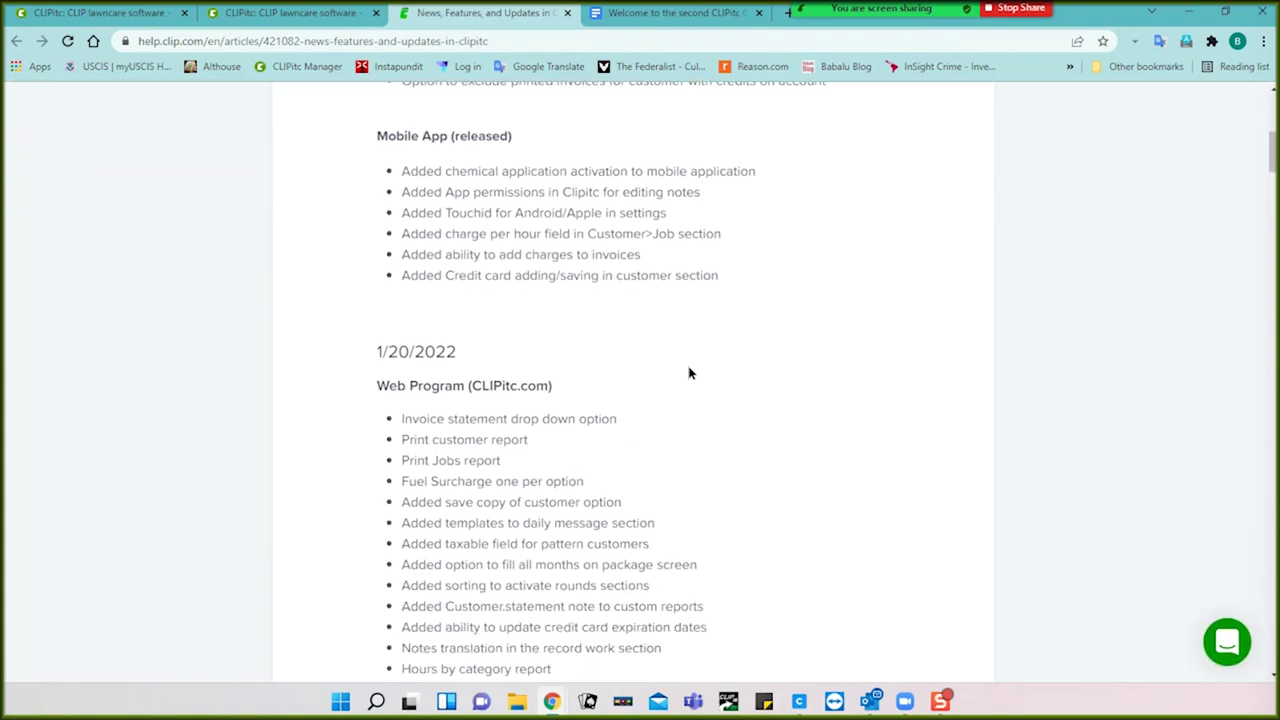
scroll(729, 391, down, 3)
scroll(729, 391, up, 9)
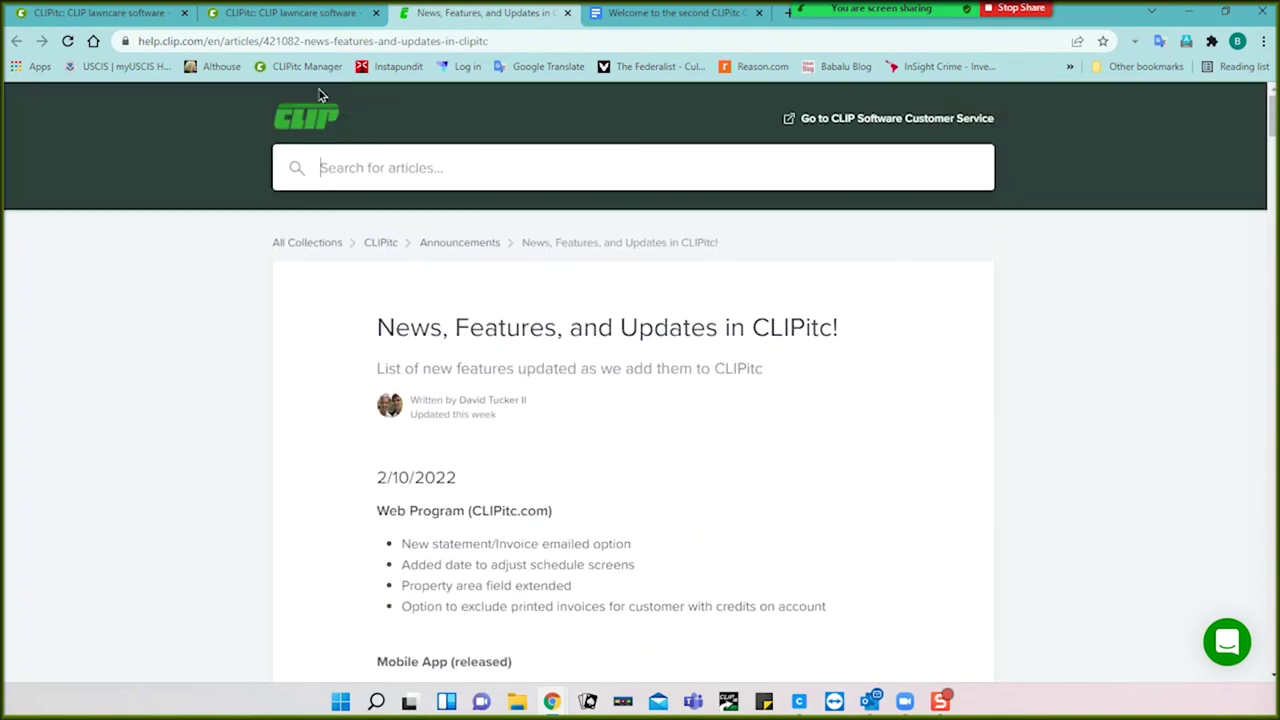
click(290, 20)
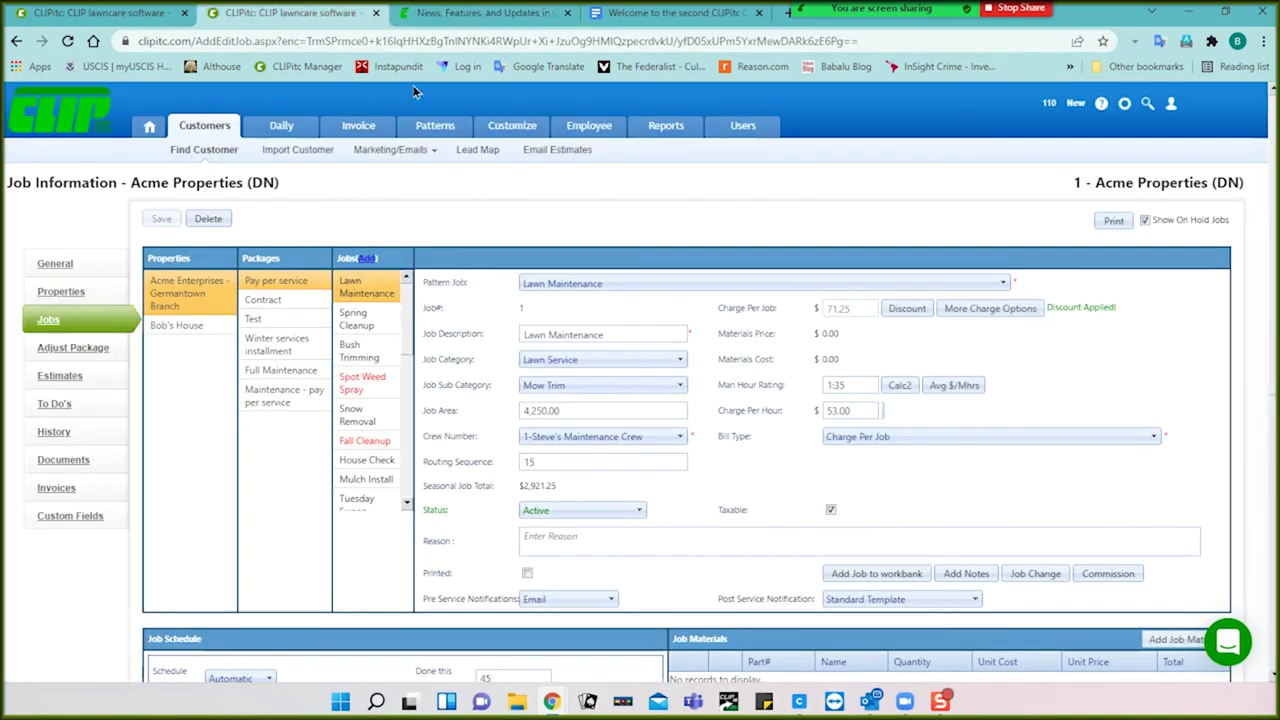
Go to Users and edit the first account in the Manage Users list
click(740, 130)
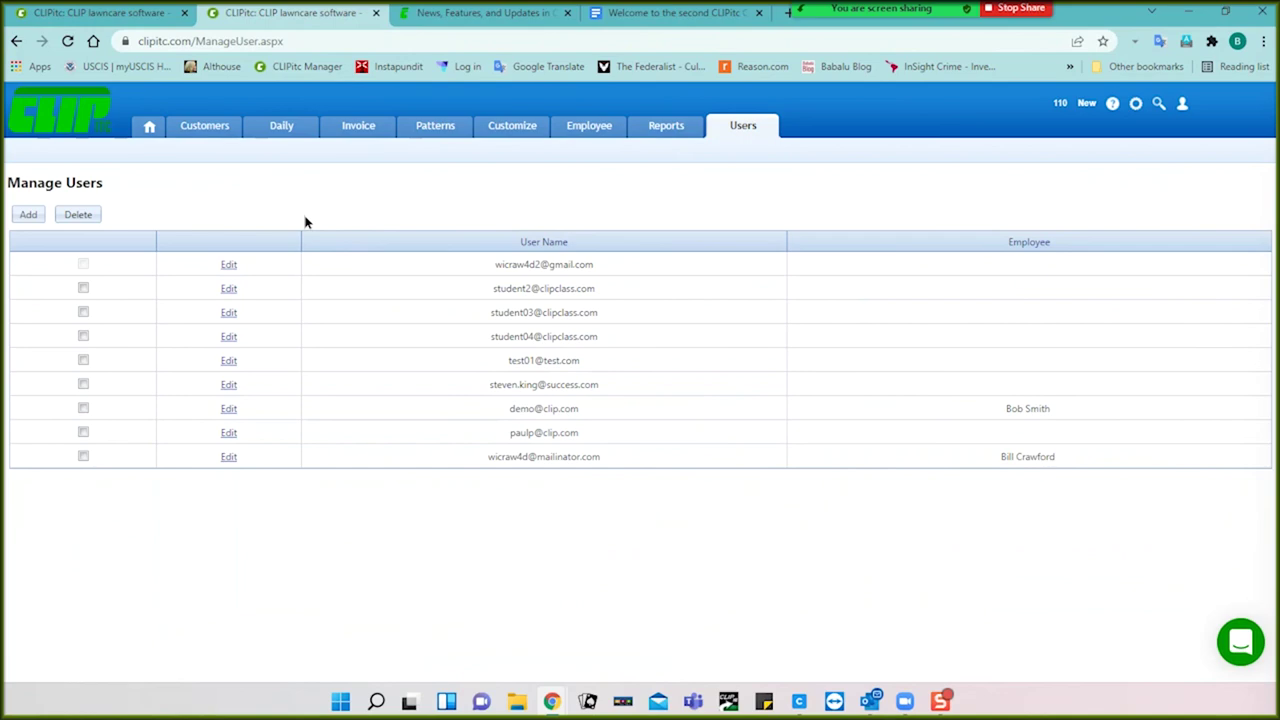
click(228, 265)
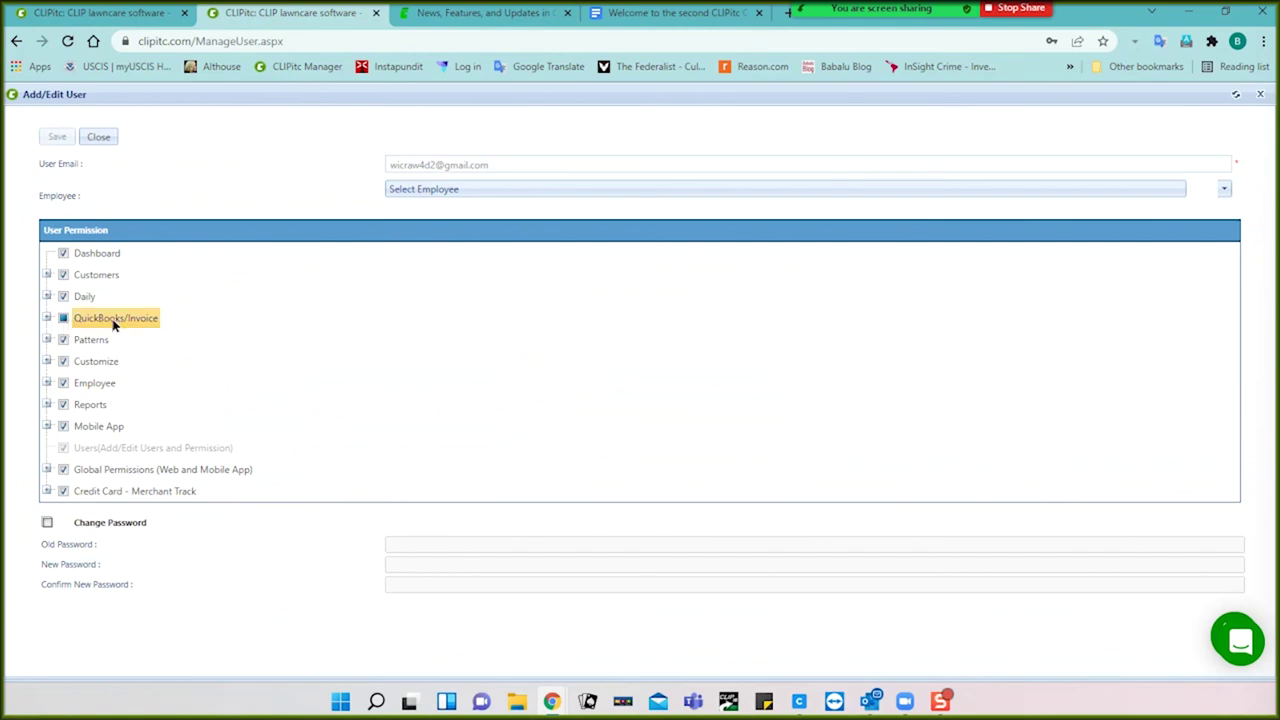
Inspect QuickBooks/Invoice and Daily sub-permissions, removing the user's Crew Position permission
click(46, 318)
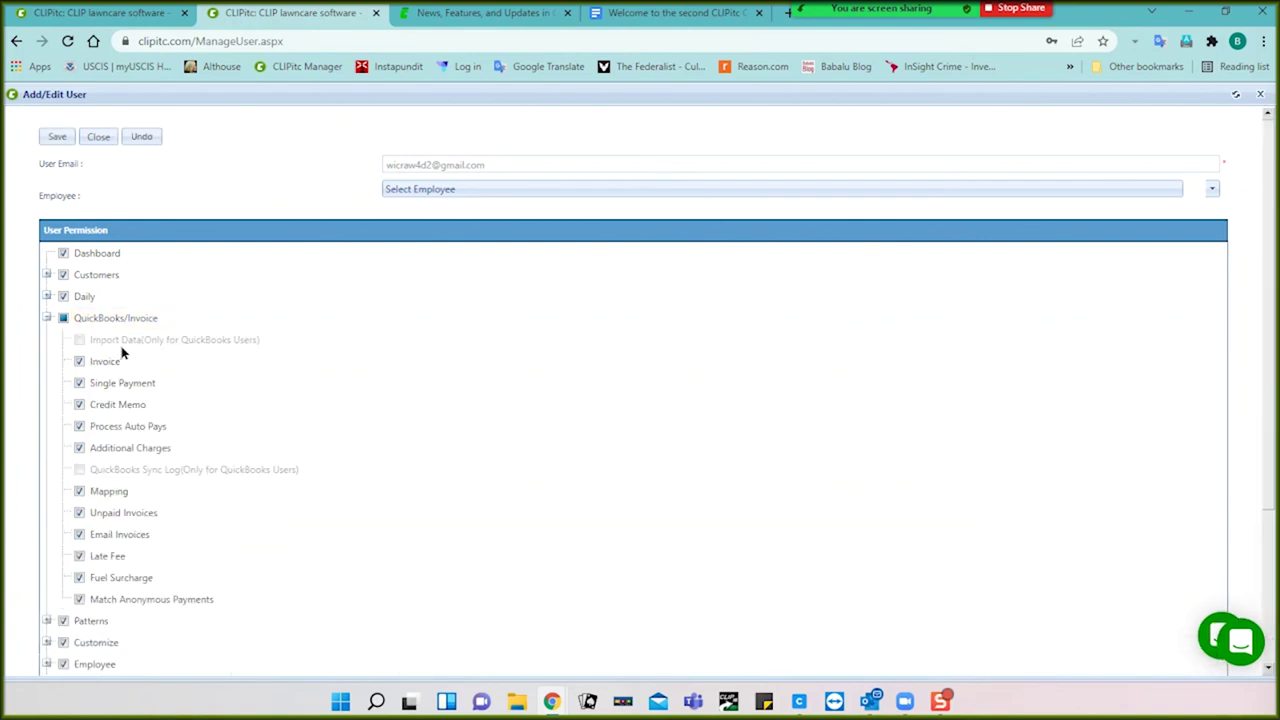
click(46, 318)
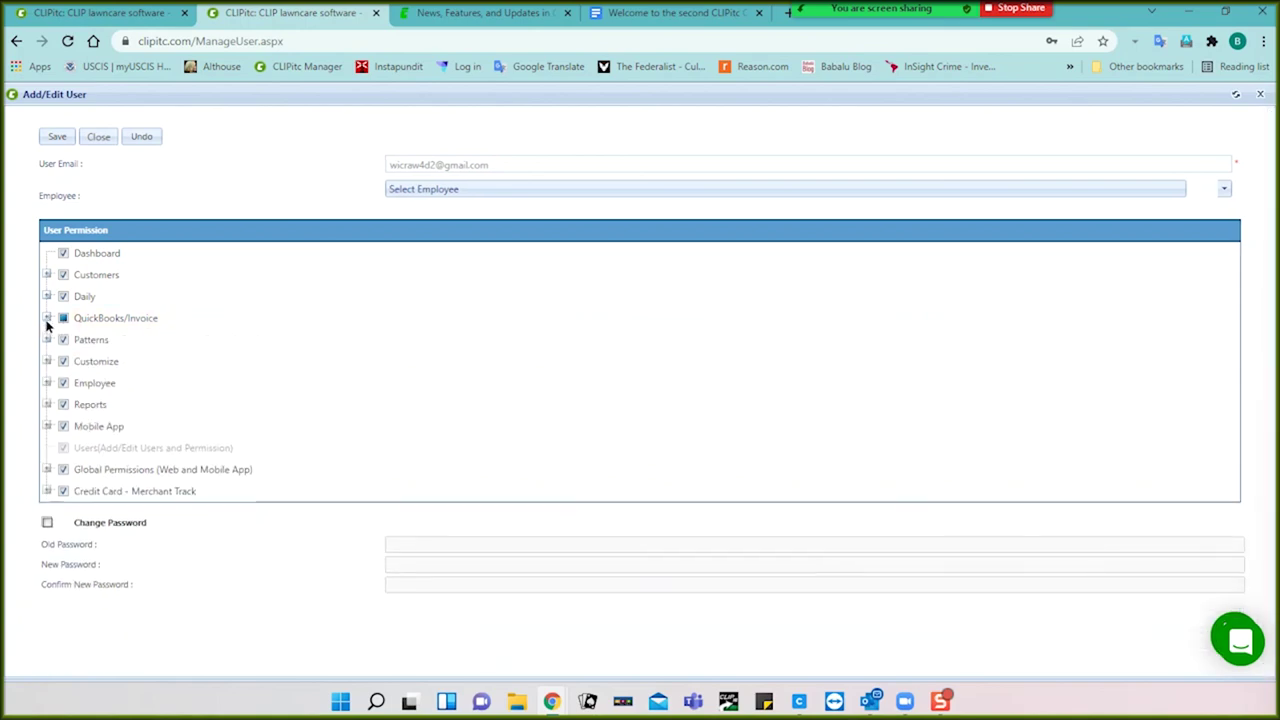
click(46, 297)
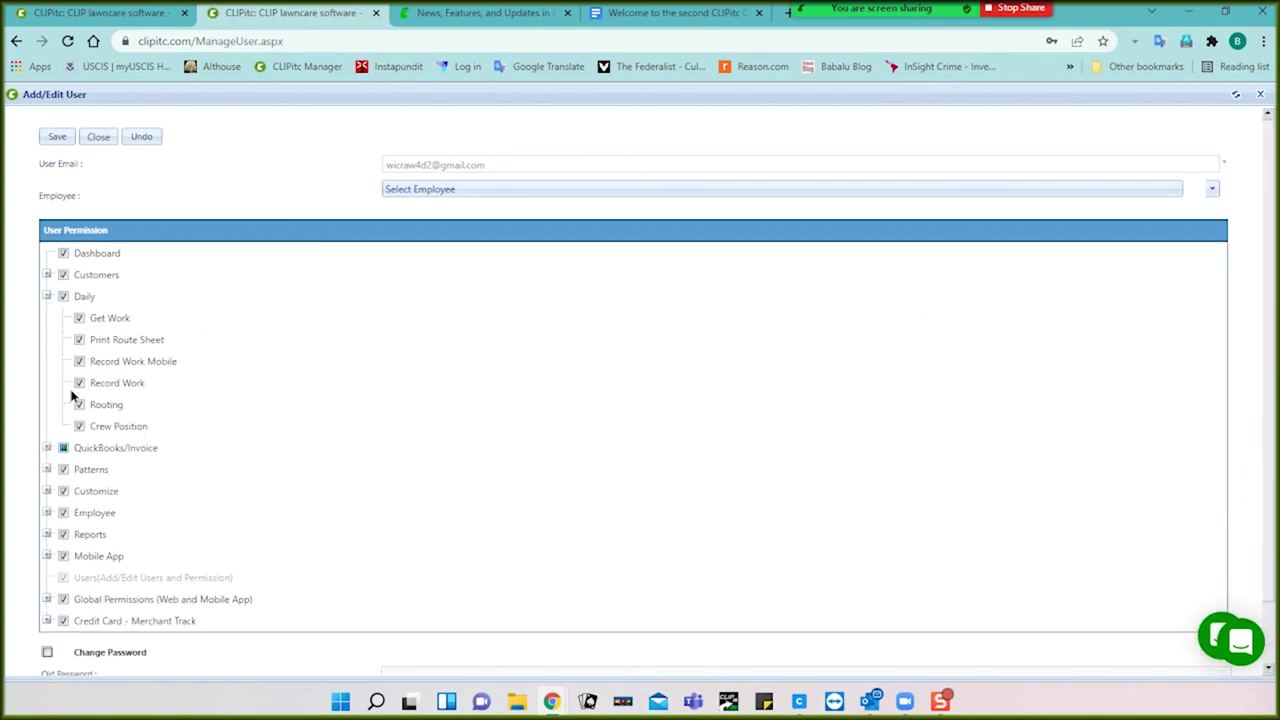
click(79, 426)
click(46, 297)
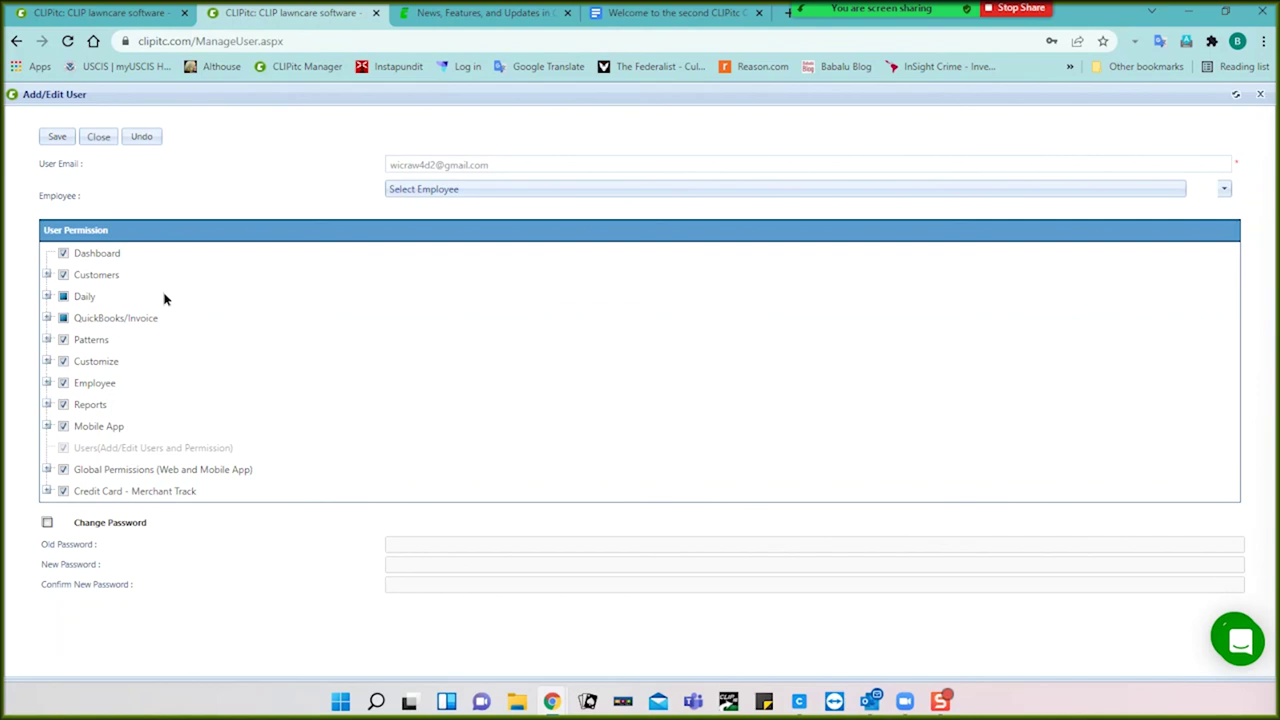
Re-check the Daily and Patterns sub-permissions, then close back to Manage Users
click(47, 297)
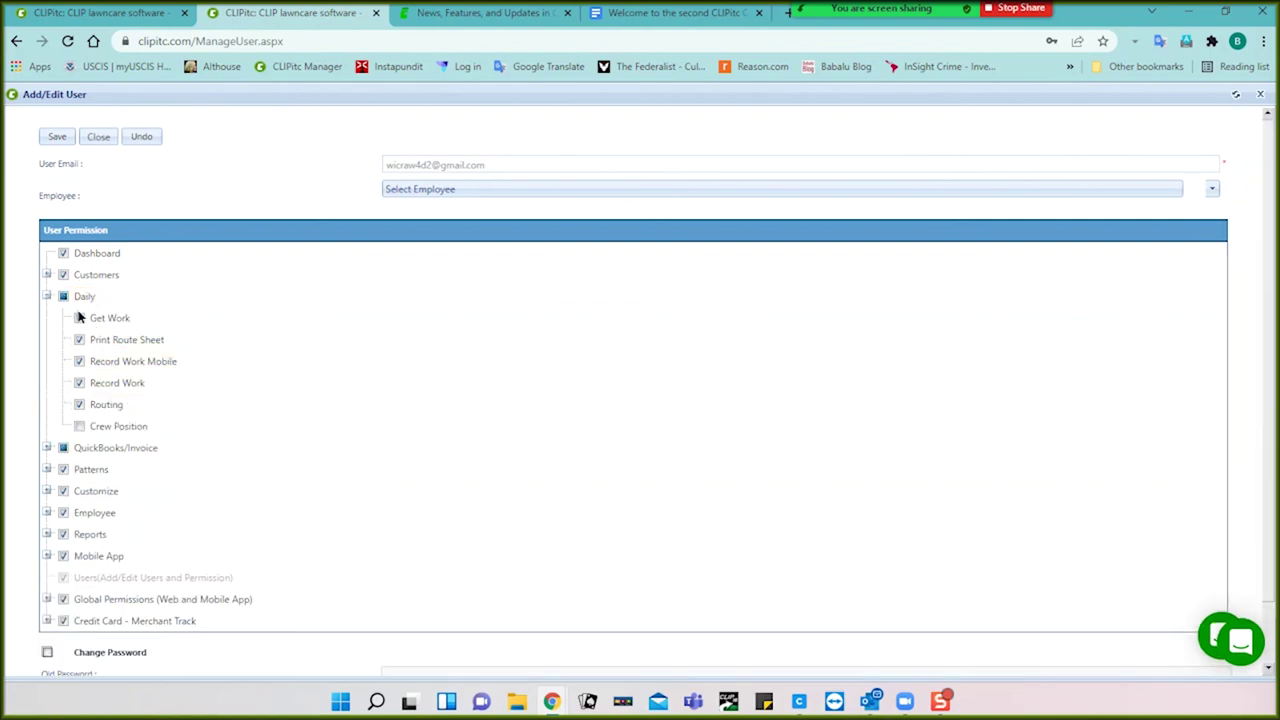
click(47, 297)
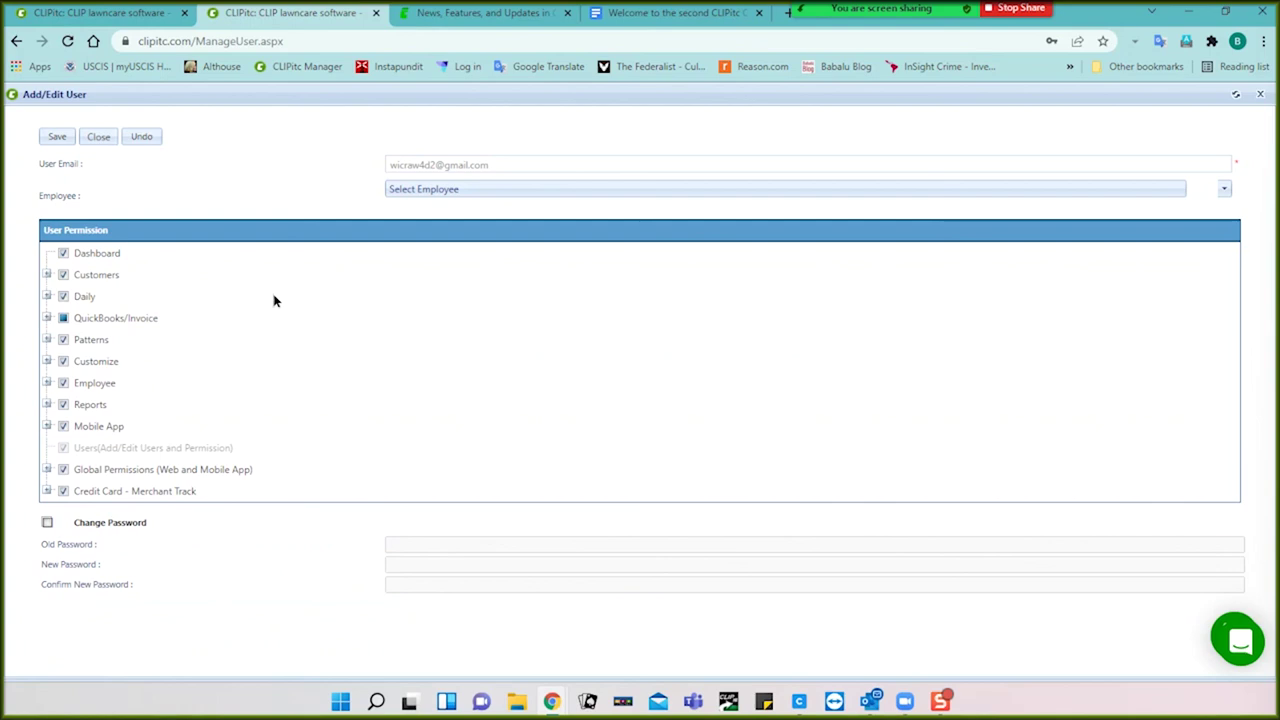
click(46, 339)
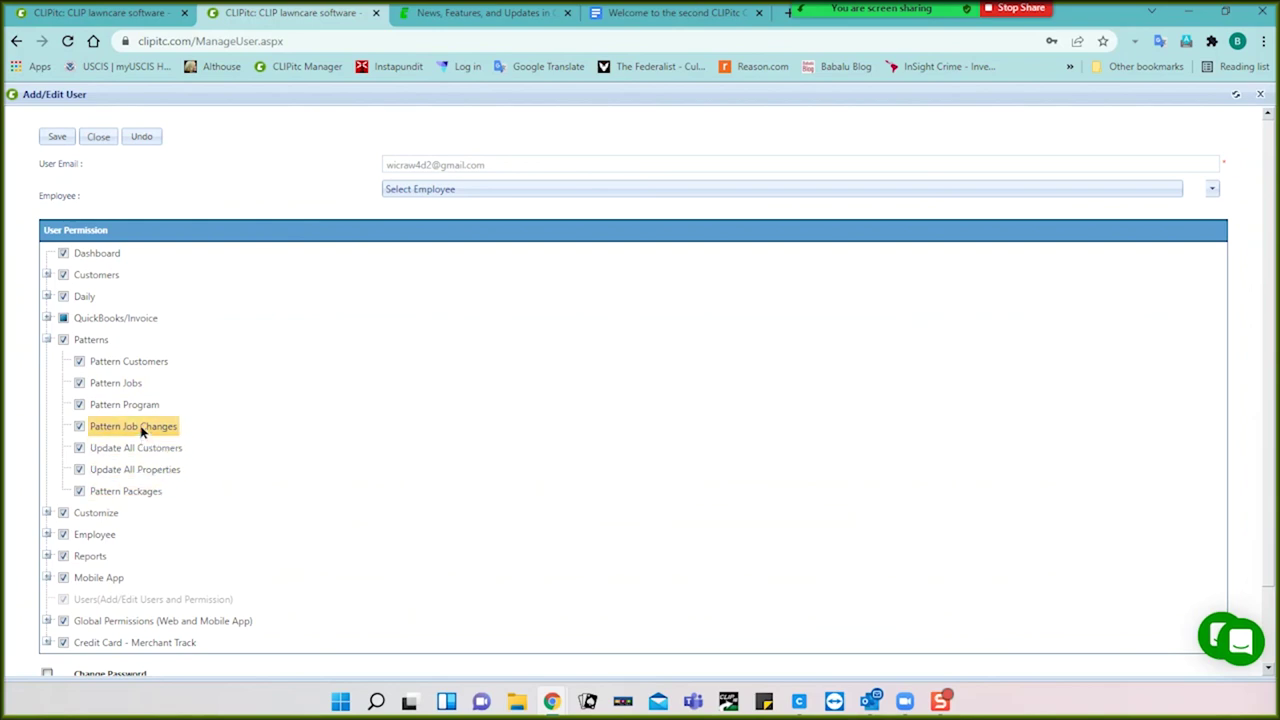
click(48, 340)
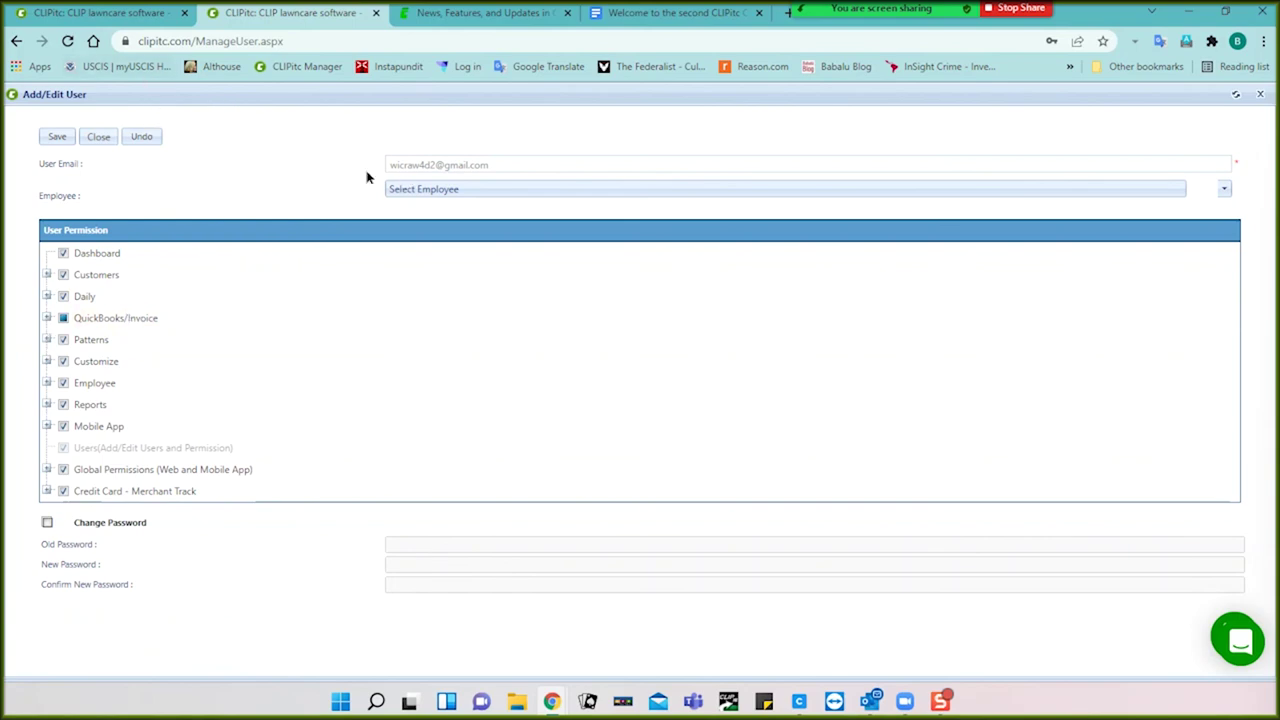
click(100, 137)
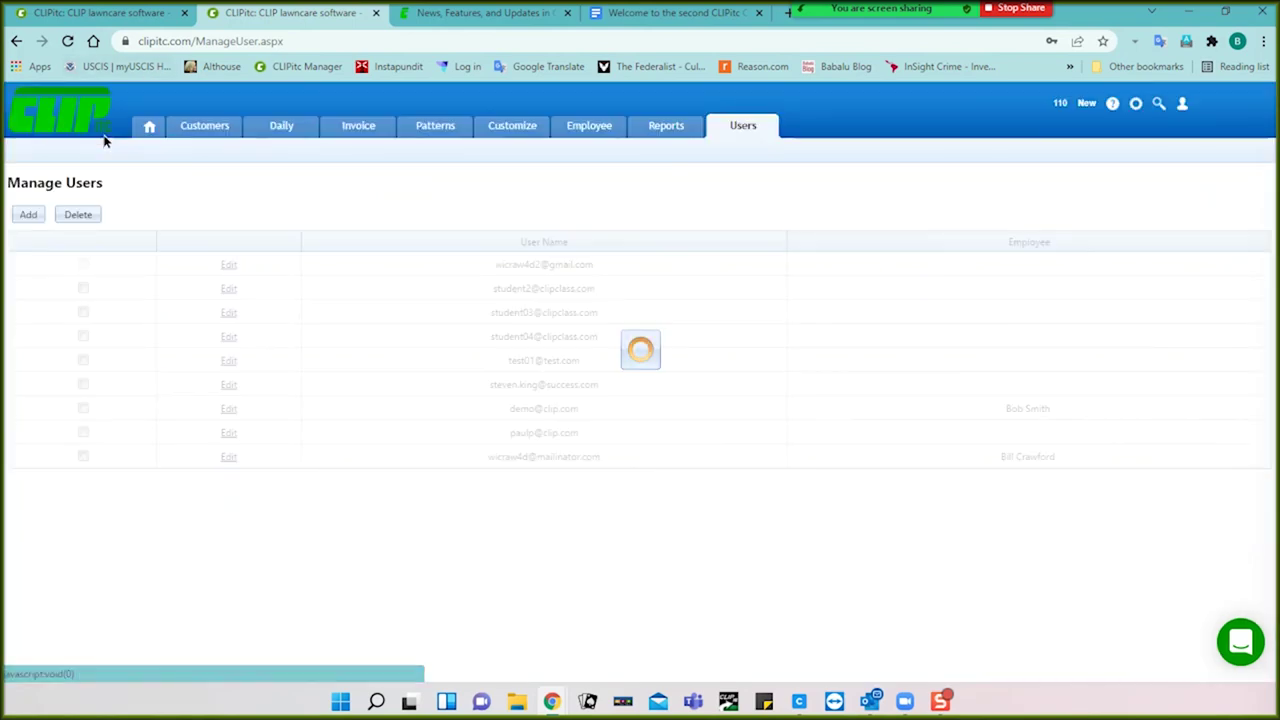
click(231, 315)
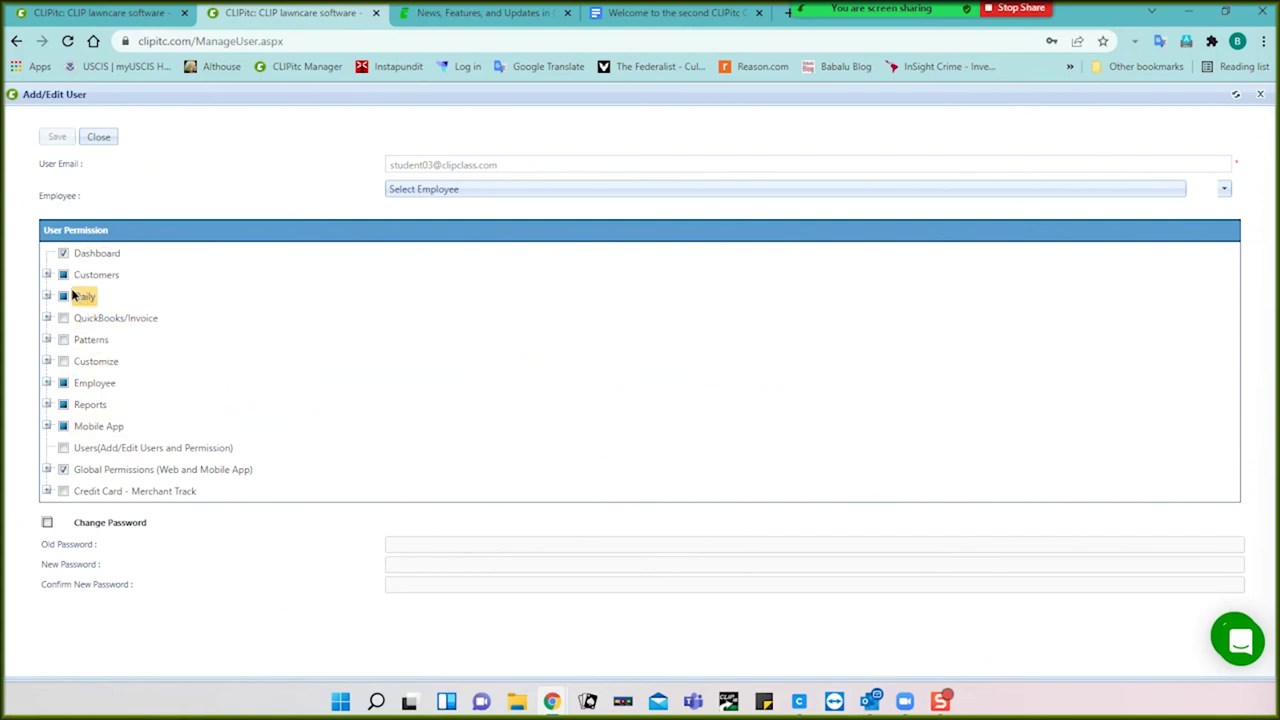
click(99, 138)
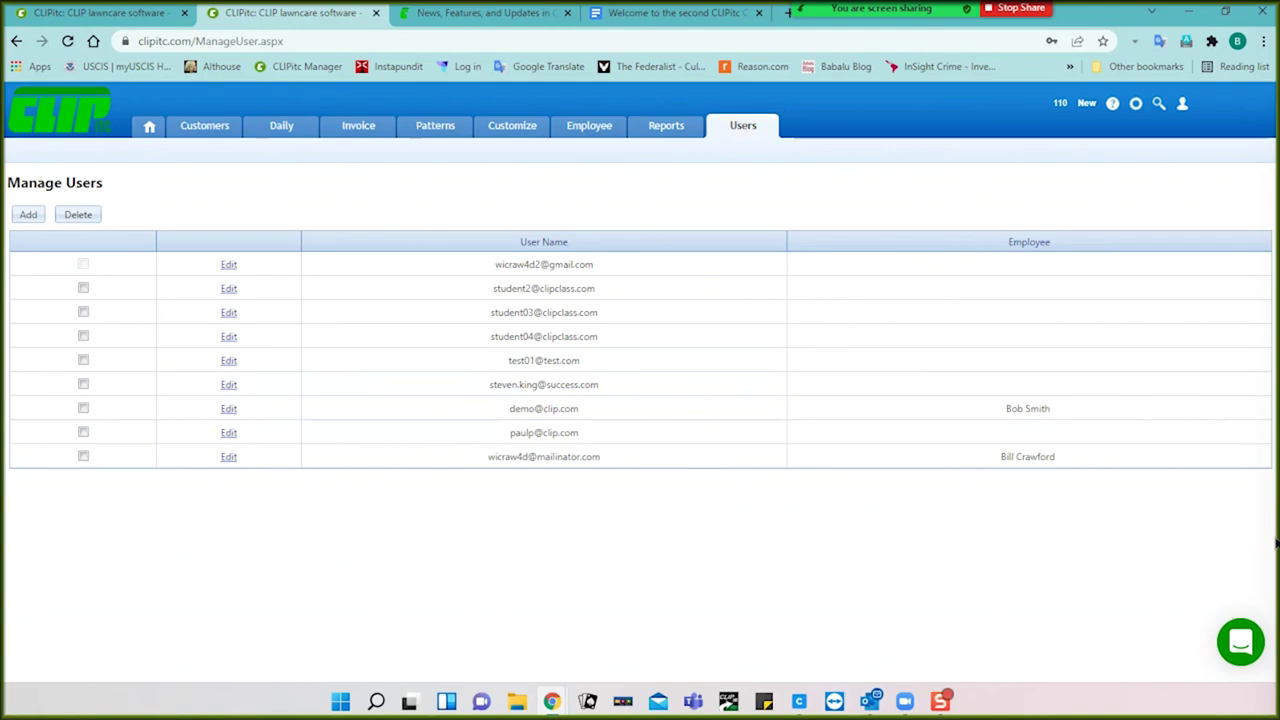
In Find Customer, select Acme's Contract package, then open the Germantown Branch property via View More
click(195, 133)
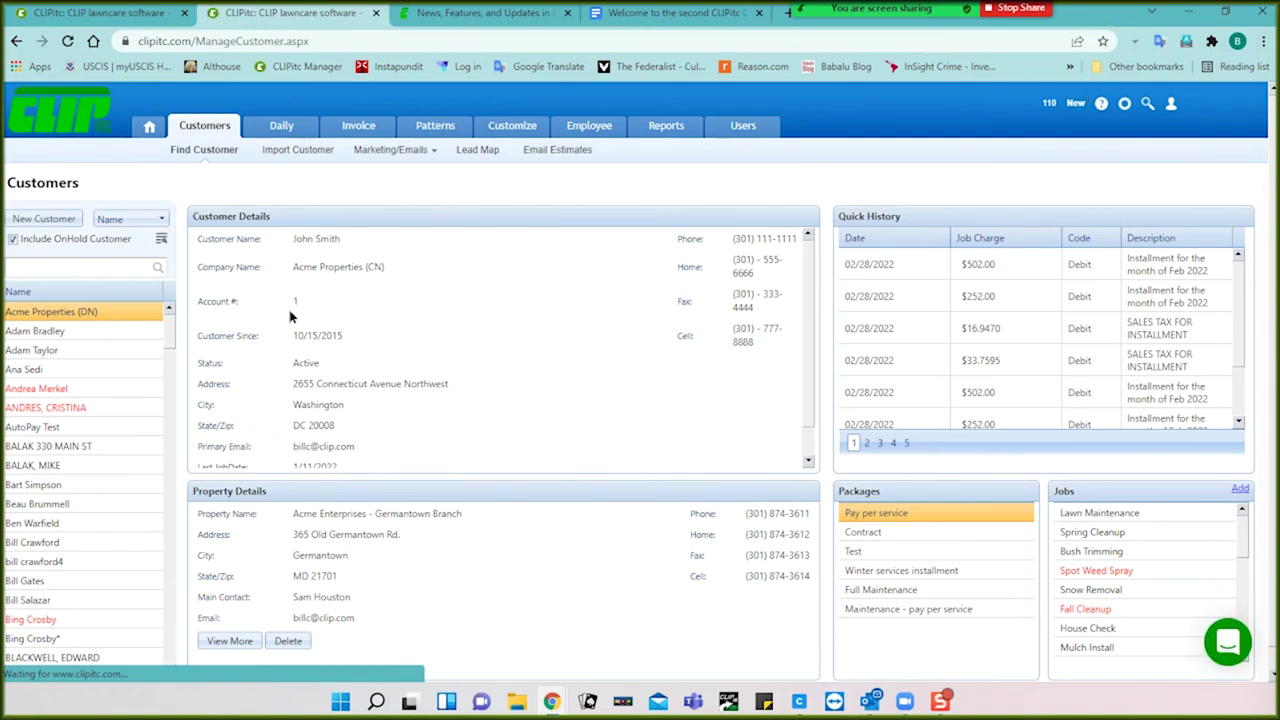
scroll(290, 317, down, 1)
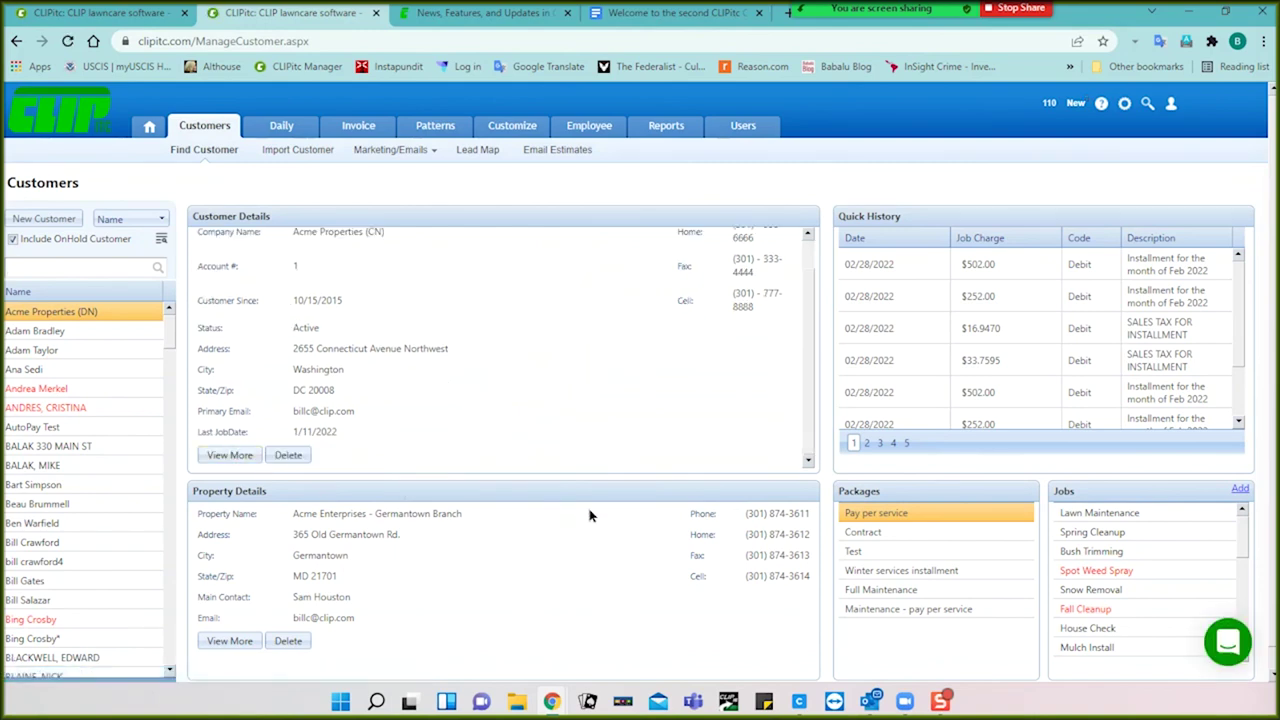
click(866, 533)
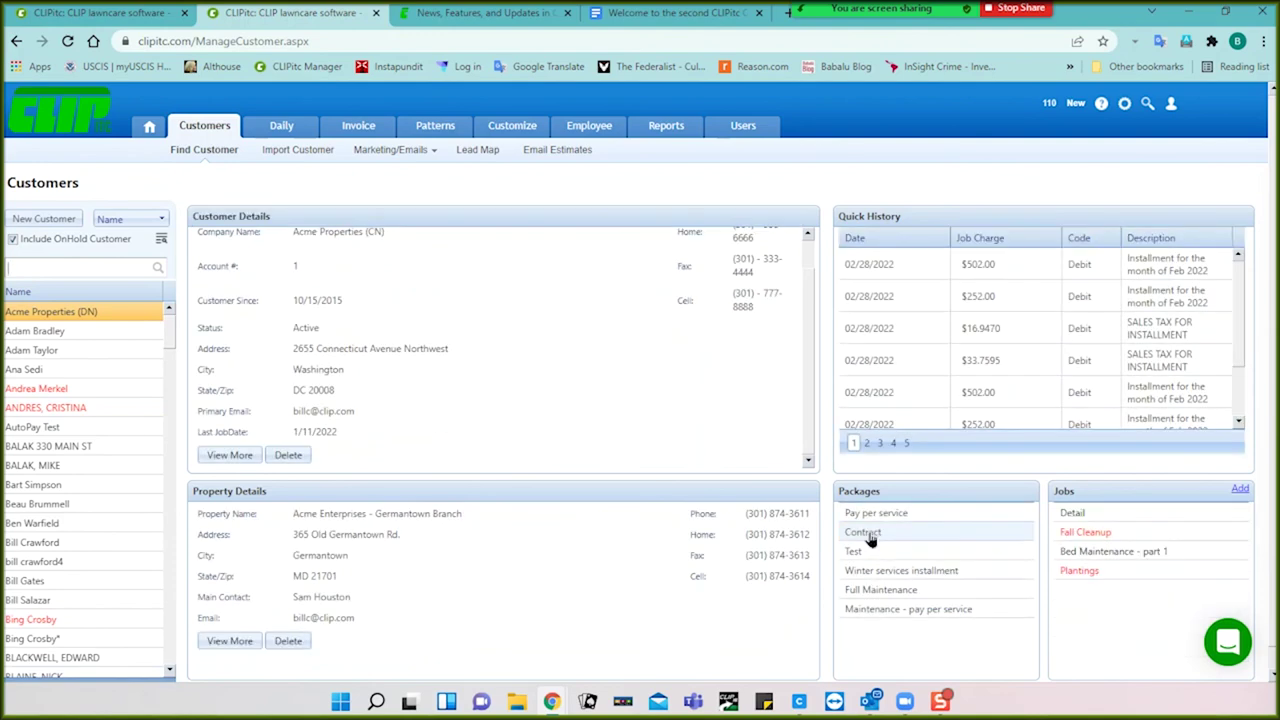
click(871, 537)
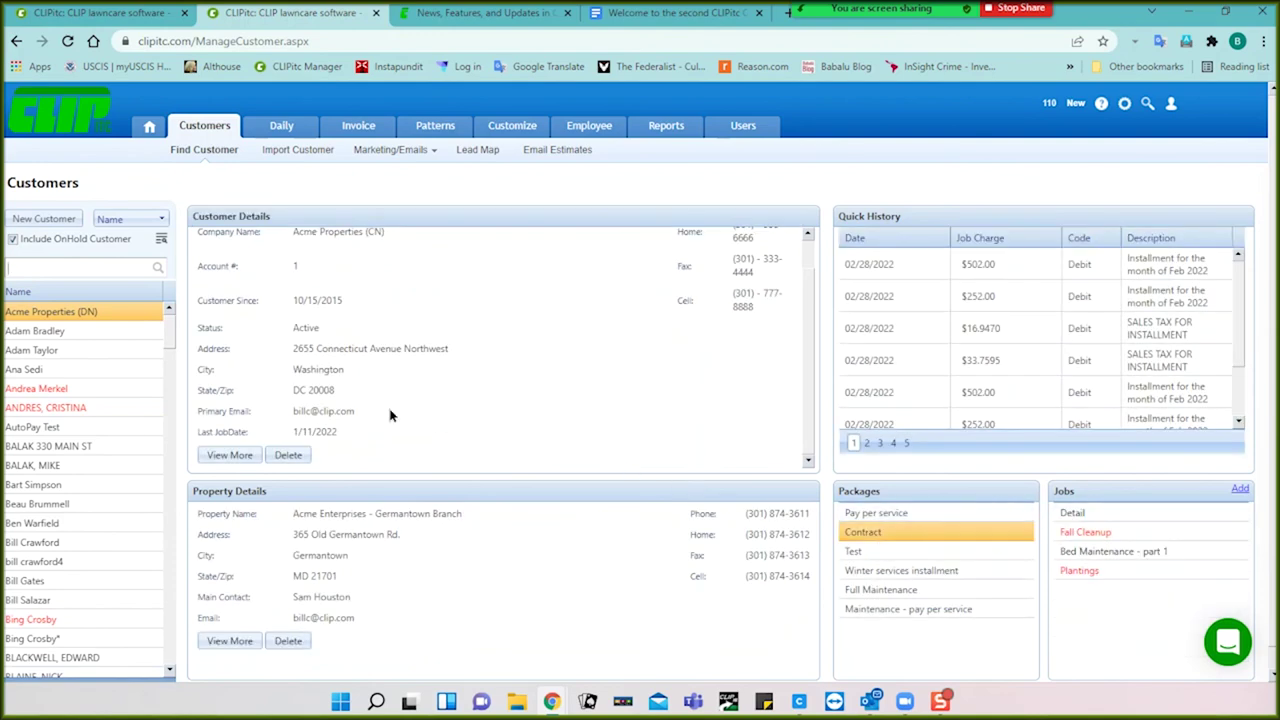
click(226, 641)
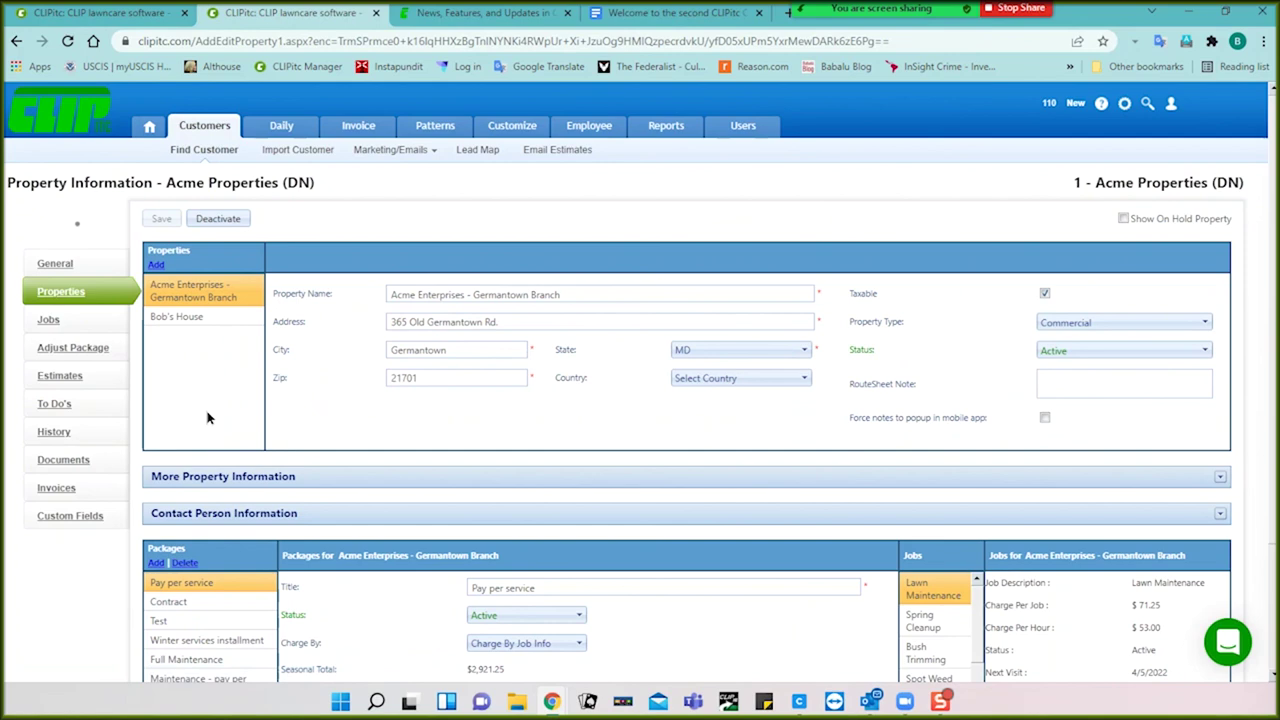
Open the property's Jobs list and select the Silver Turf Plan program
click(50, 321)
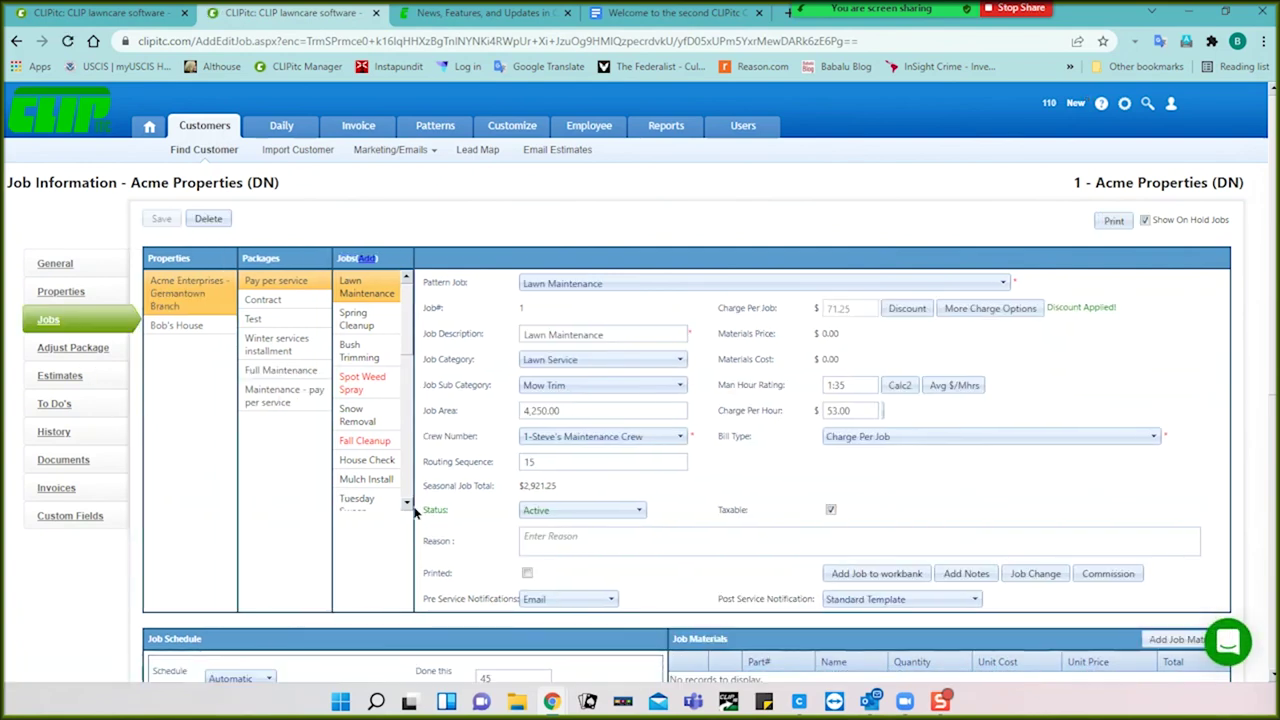
drag(415, 512, 407, 507)
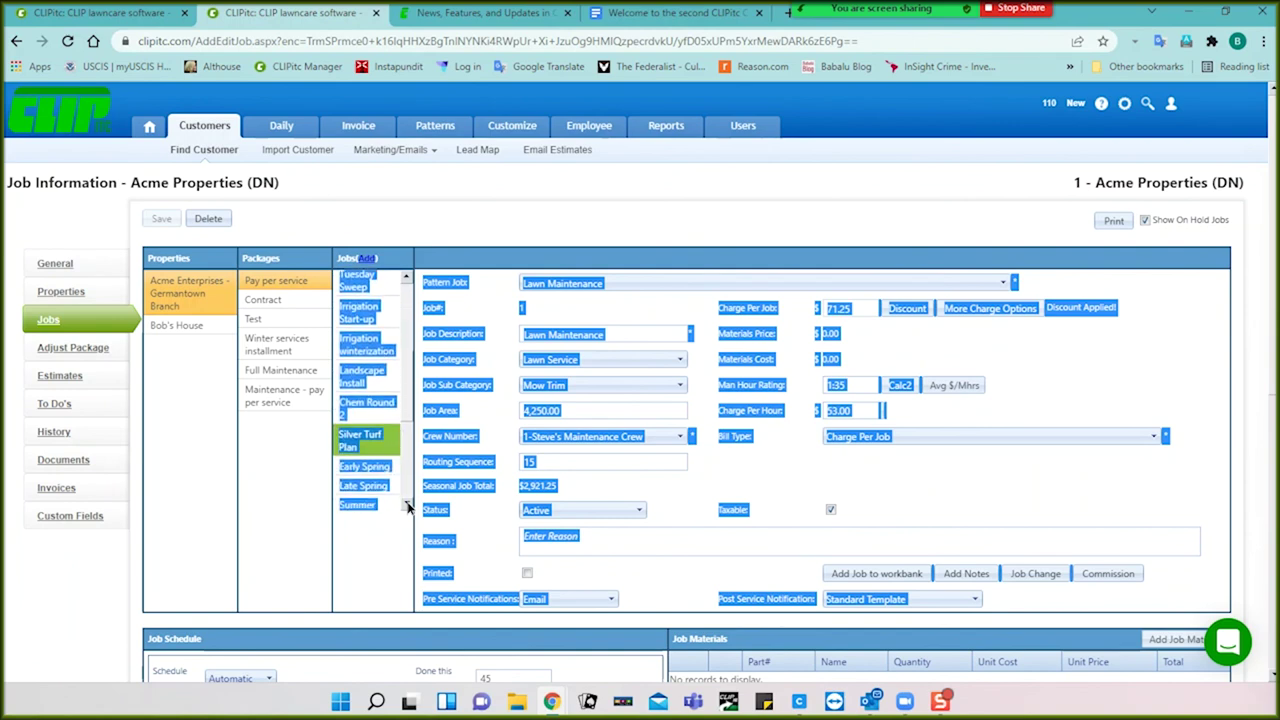
click(380, 554)
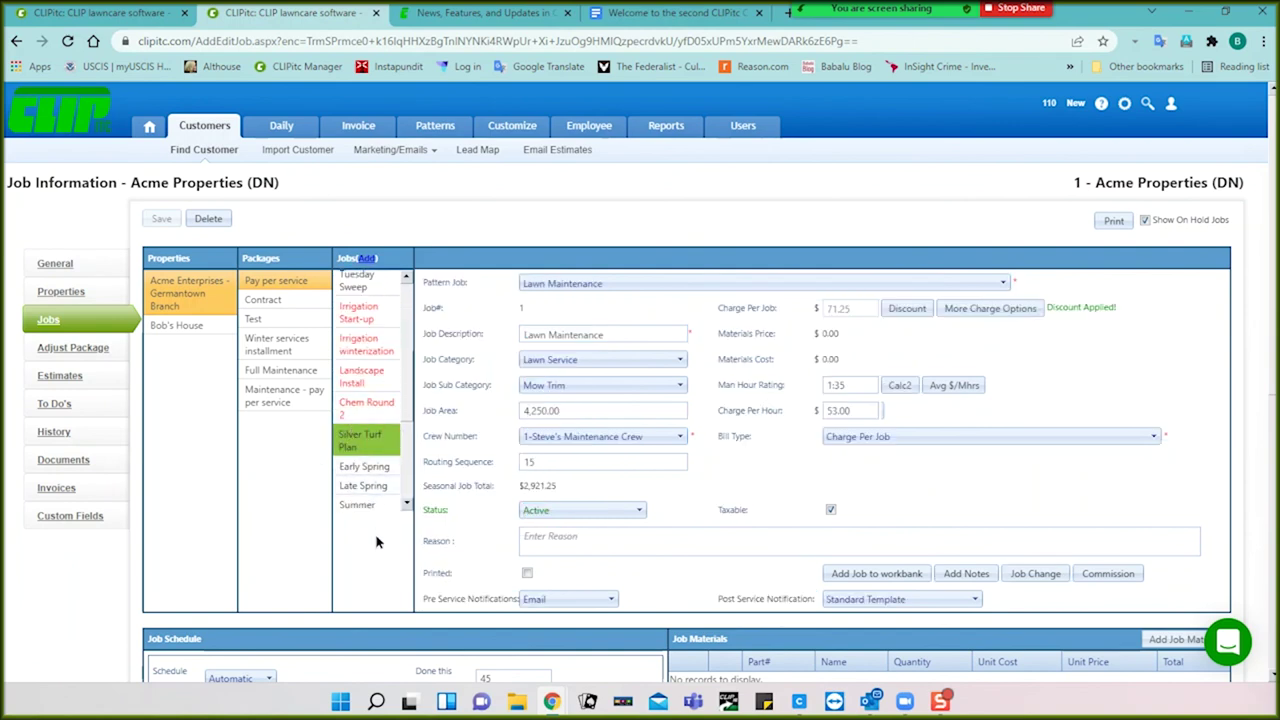
click(405, 505)
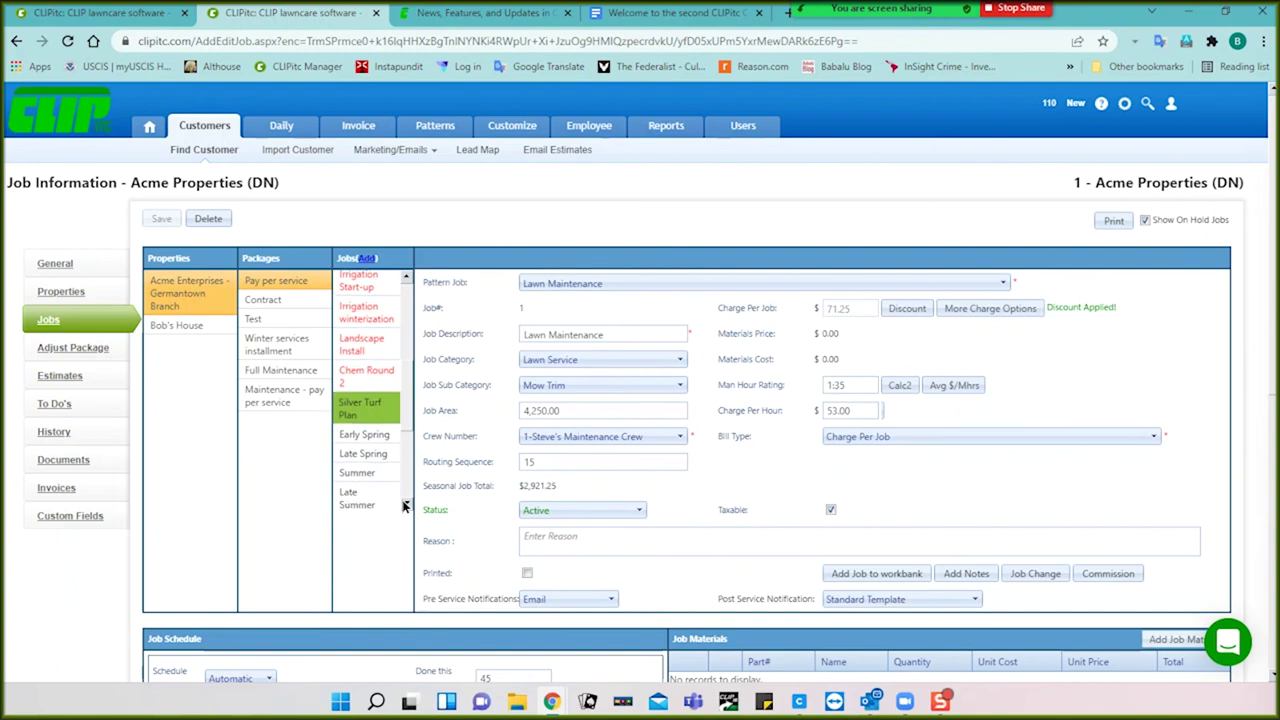
click(405, 505)
click(405, 505)
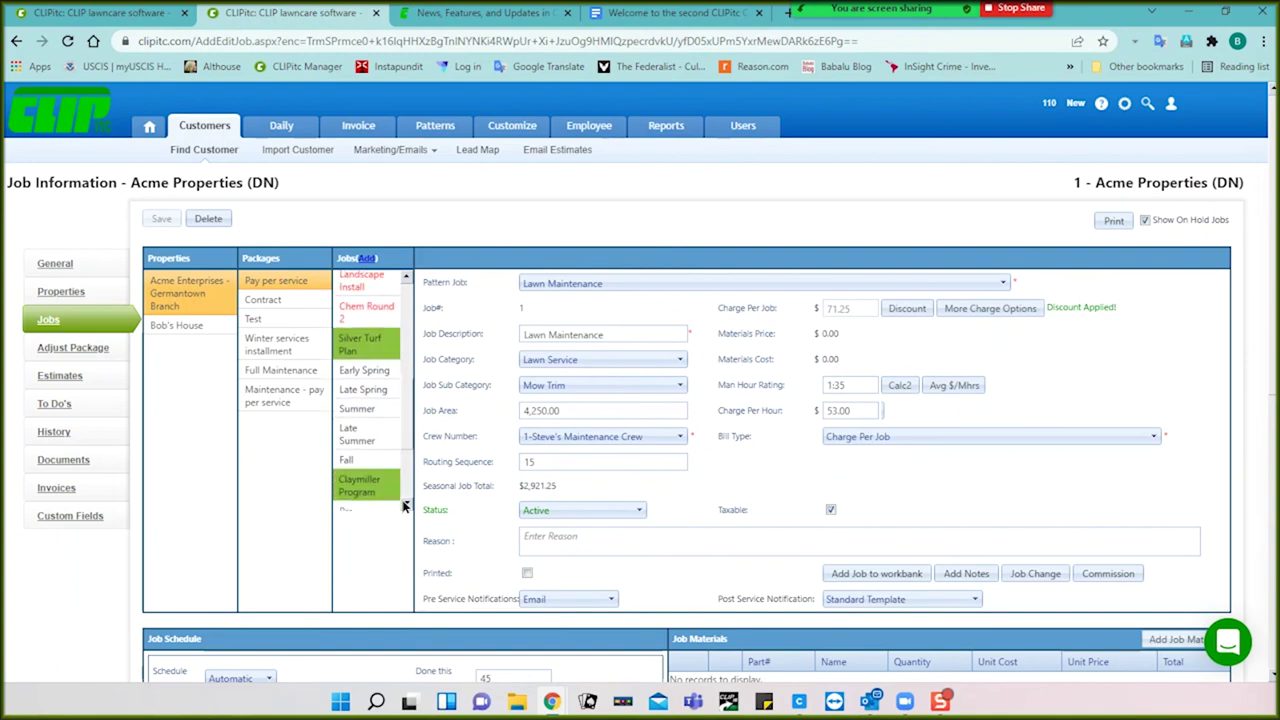
click(362, 348)
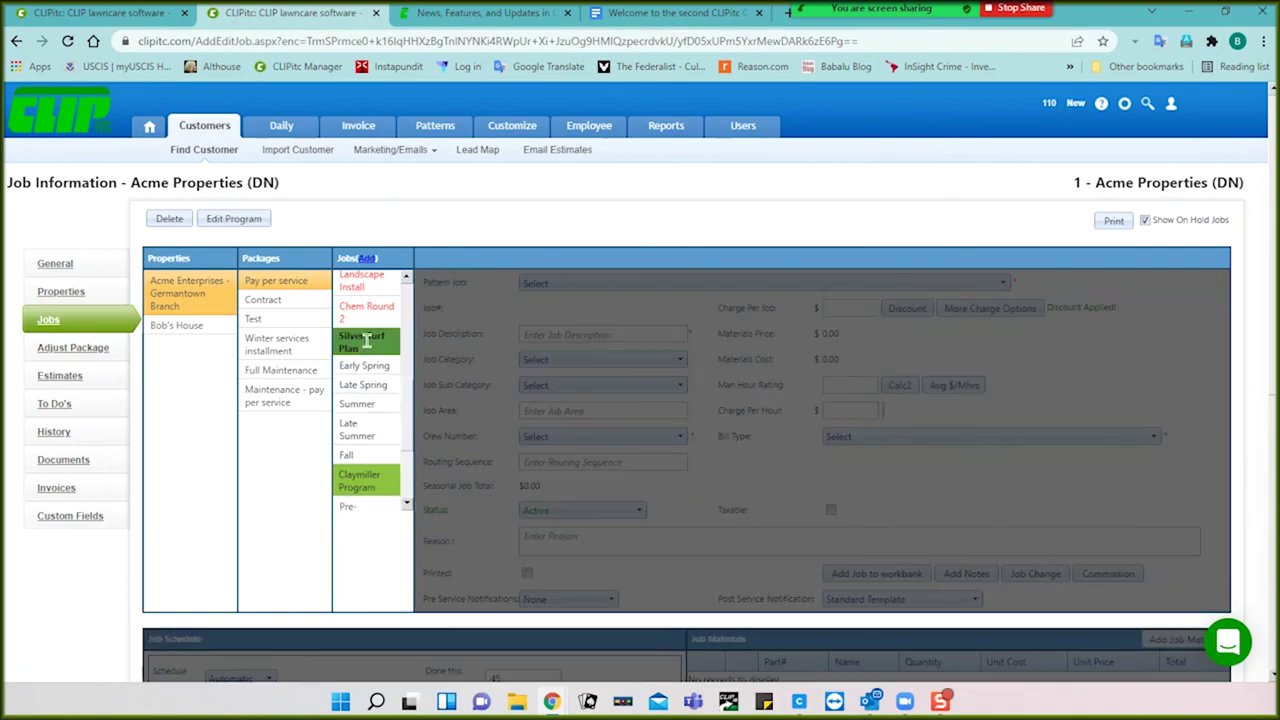
click(222, 221)
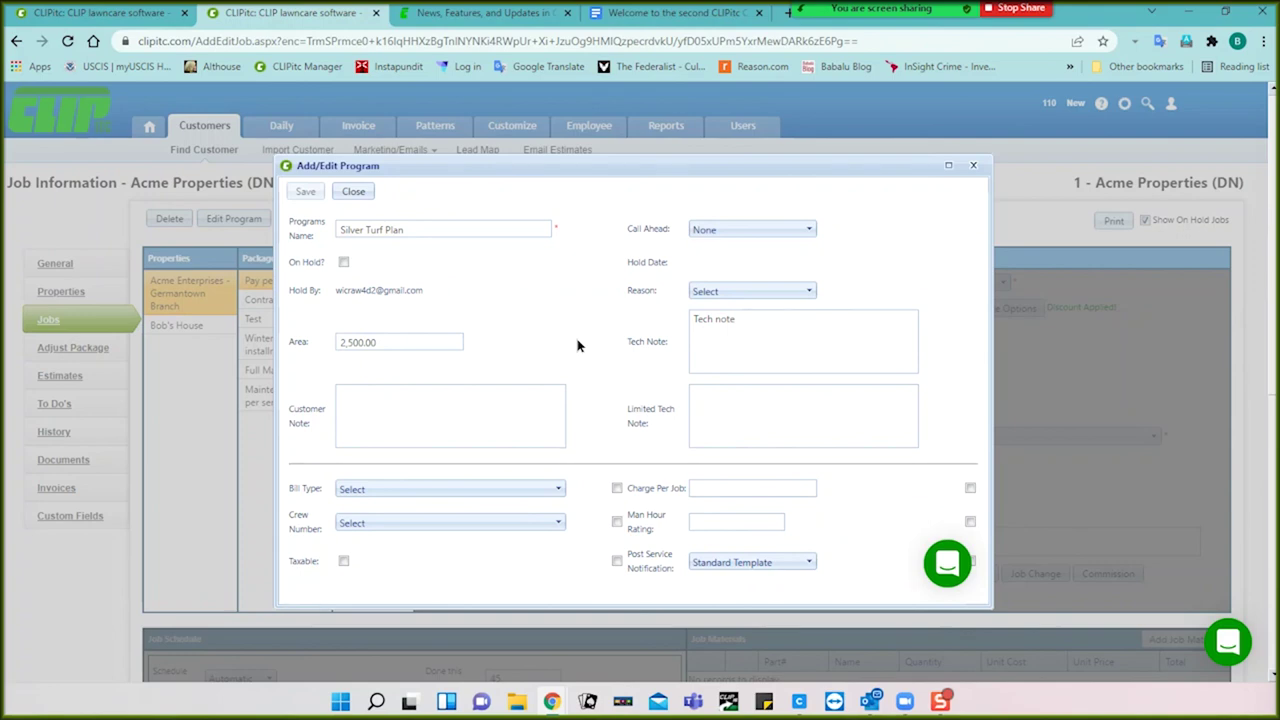
click(352, 192)
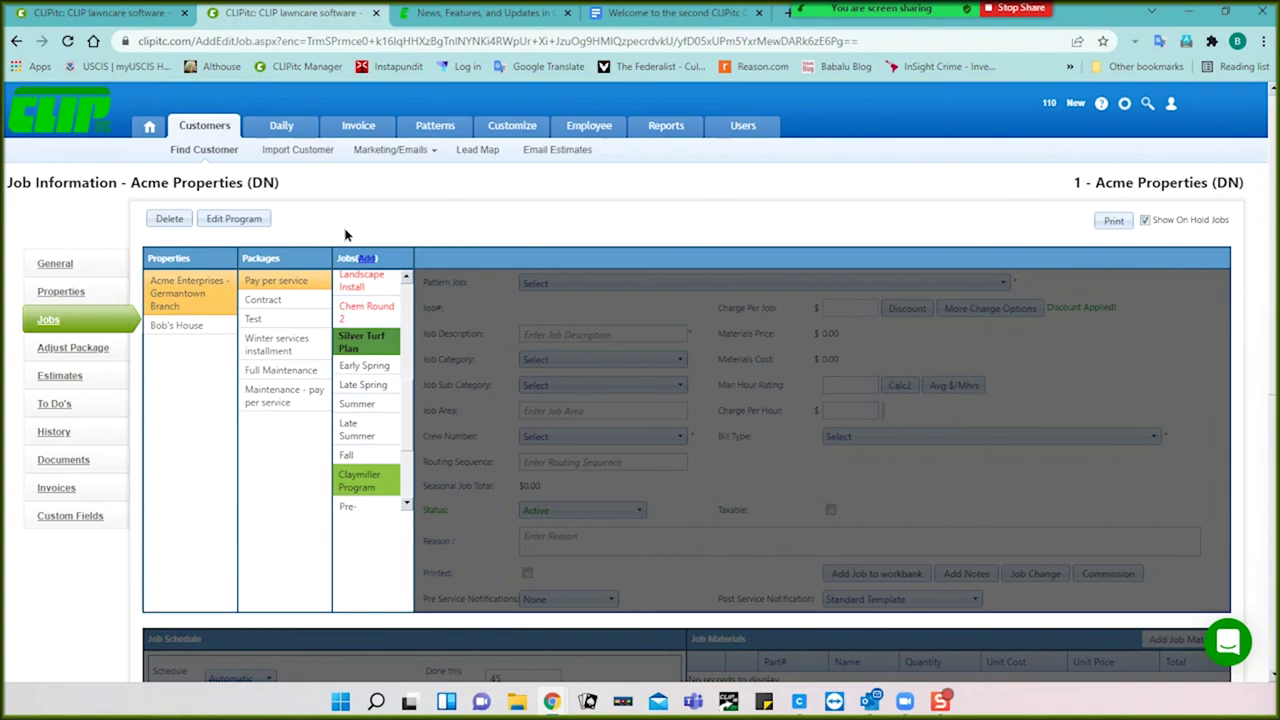
Review the on-hold Landscape Install job, then go to Reports > Custom Reports
click(362, 285)
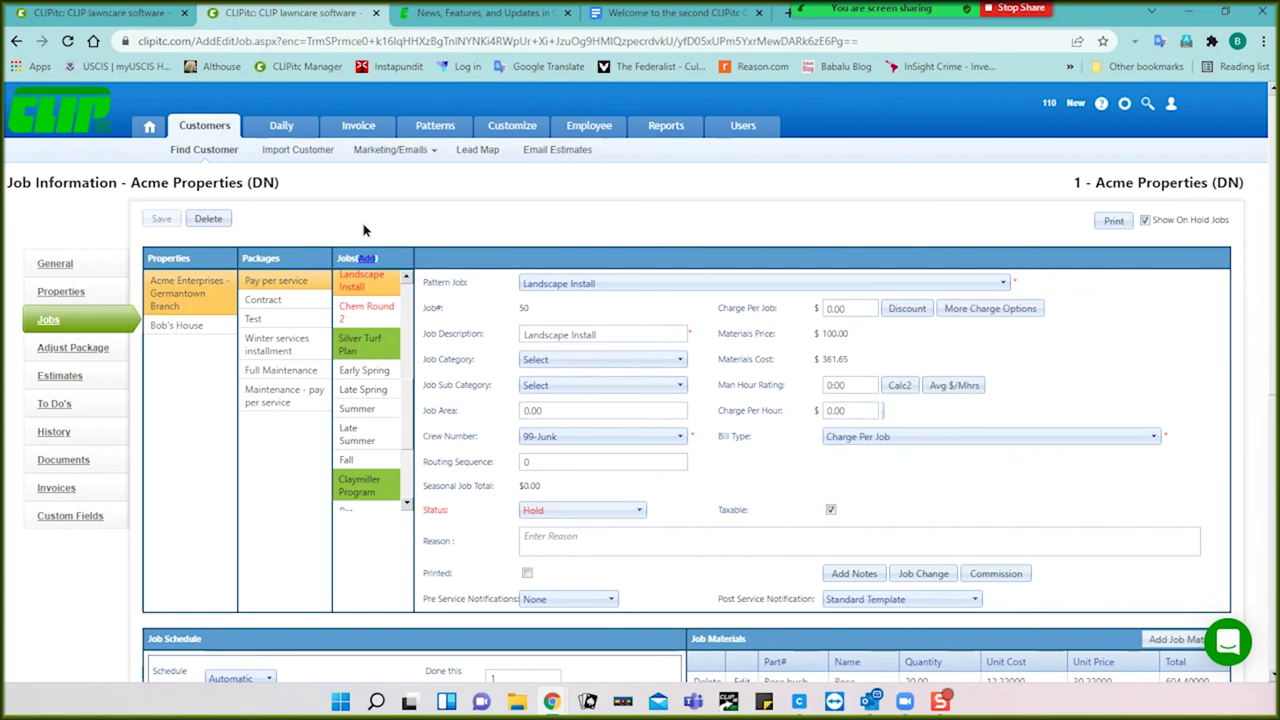
mouse_move(662, 130)
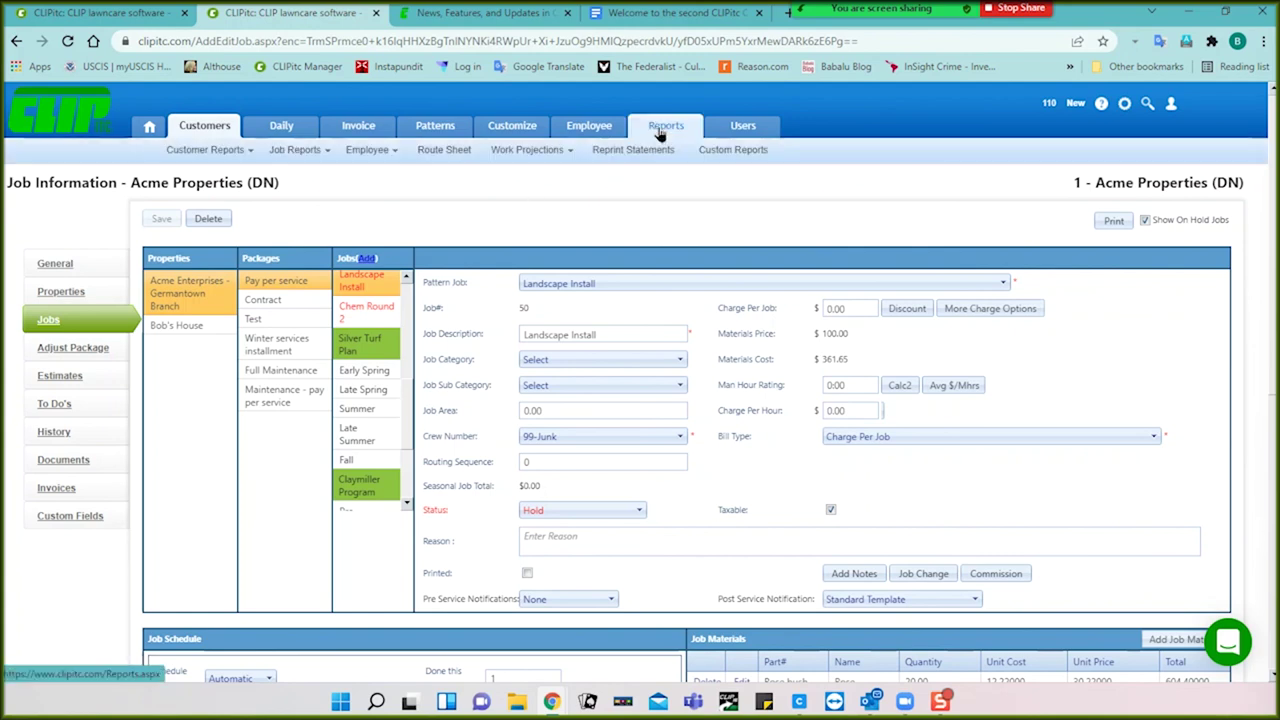
click(710, 151)
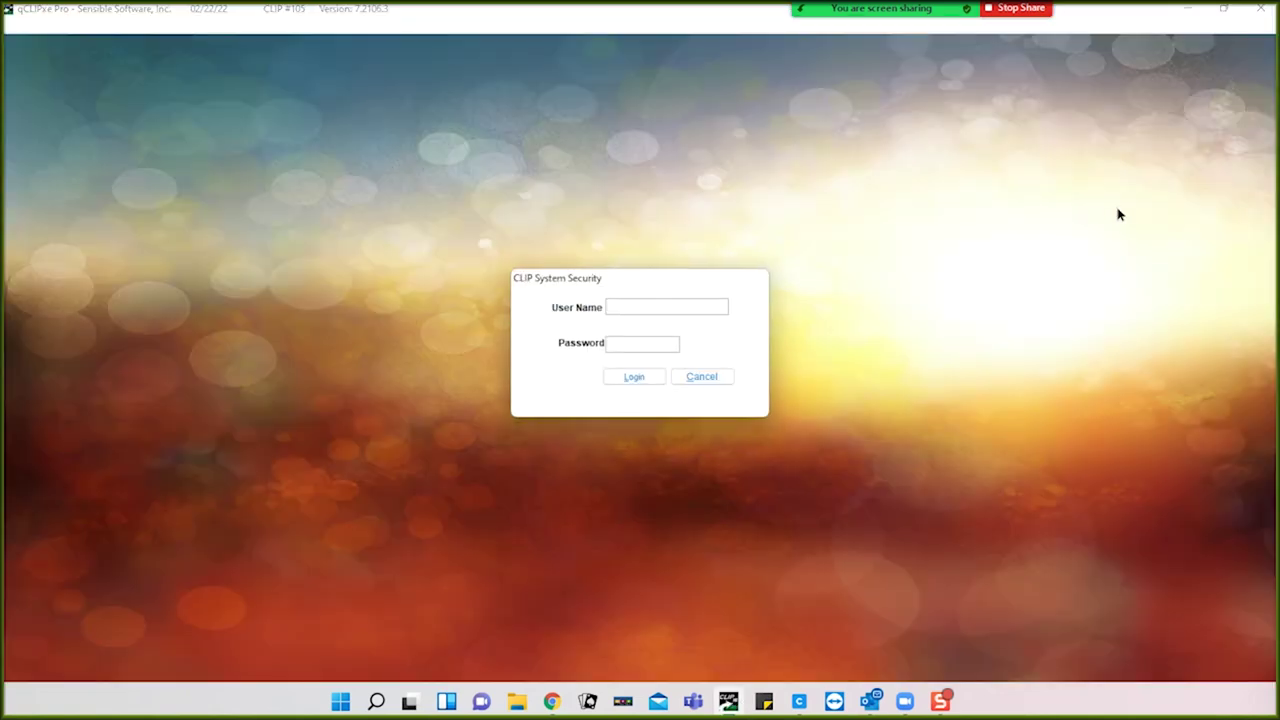
Log into CLIPxe with the user name and password, then dismiss the Activities reminder with Return
text(BILLB)
key(BackSpace)
text(****)
click(634, 381)
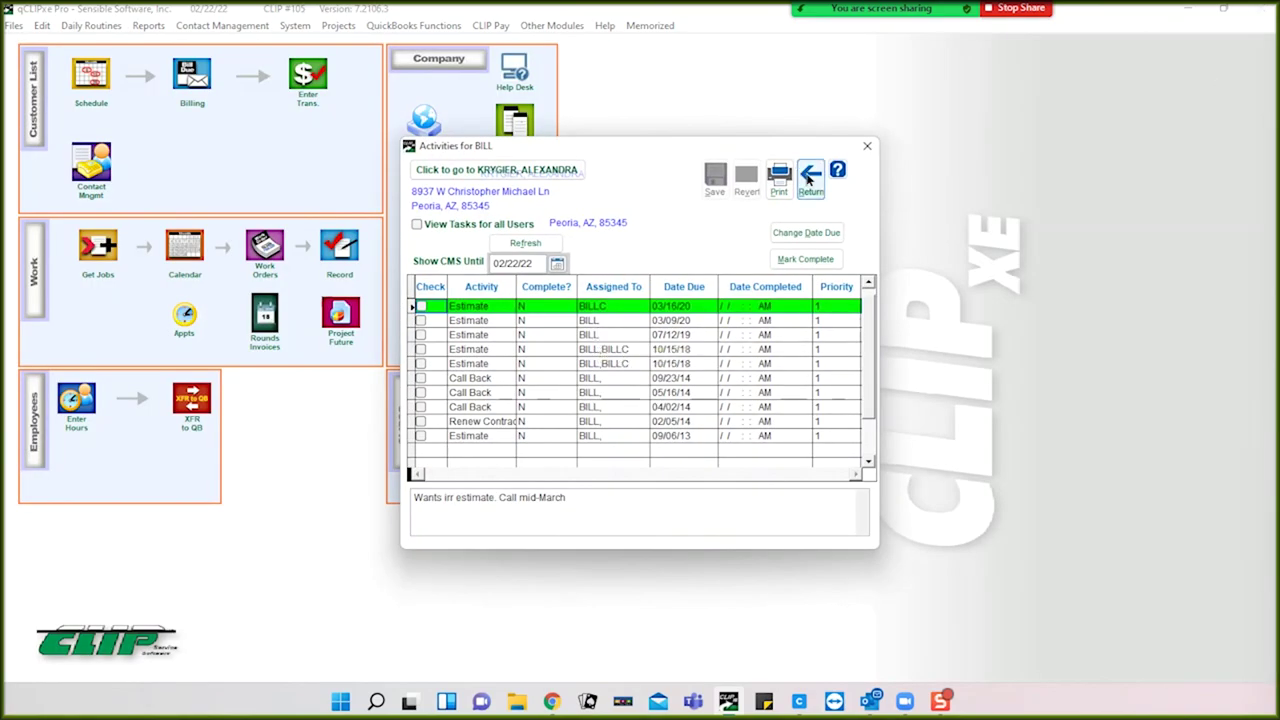
click(810, 176)
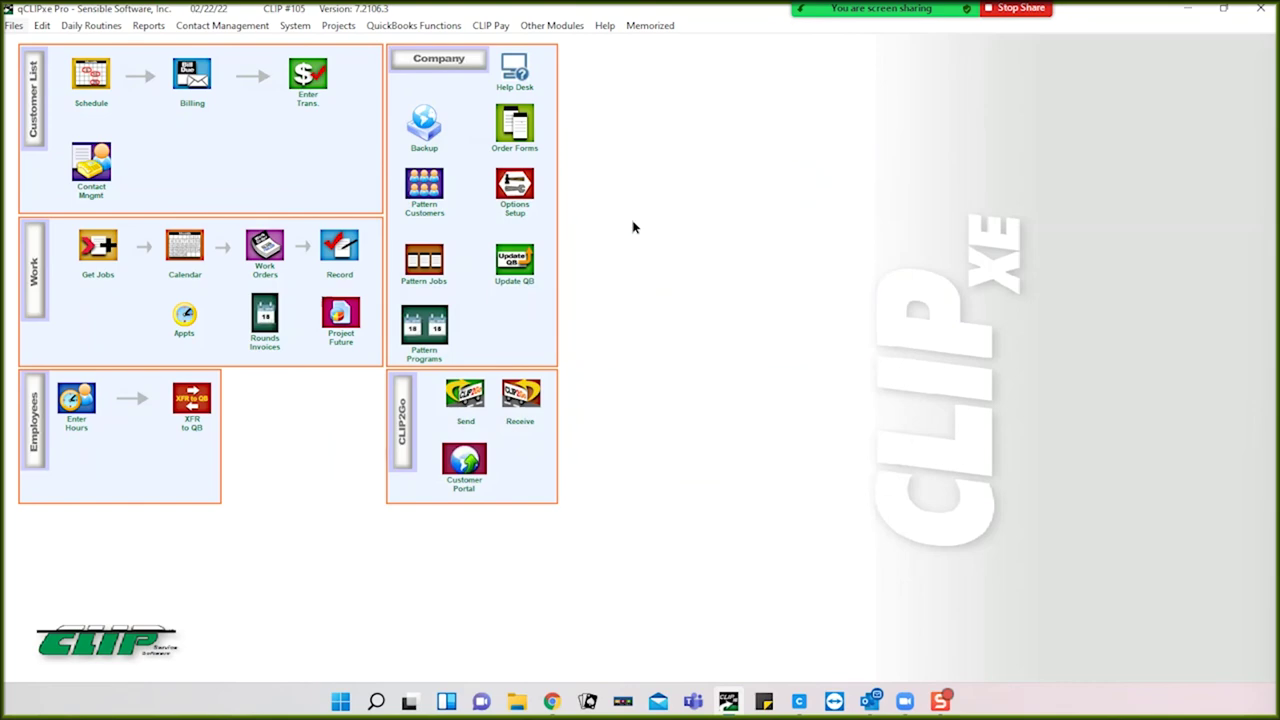
List the Basic Maintenance package's jobs sorted by job name and job number, then close the windows
click(422, 260)
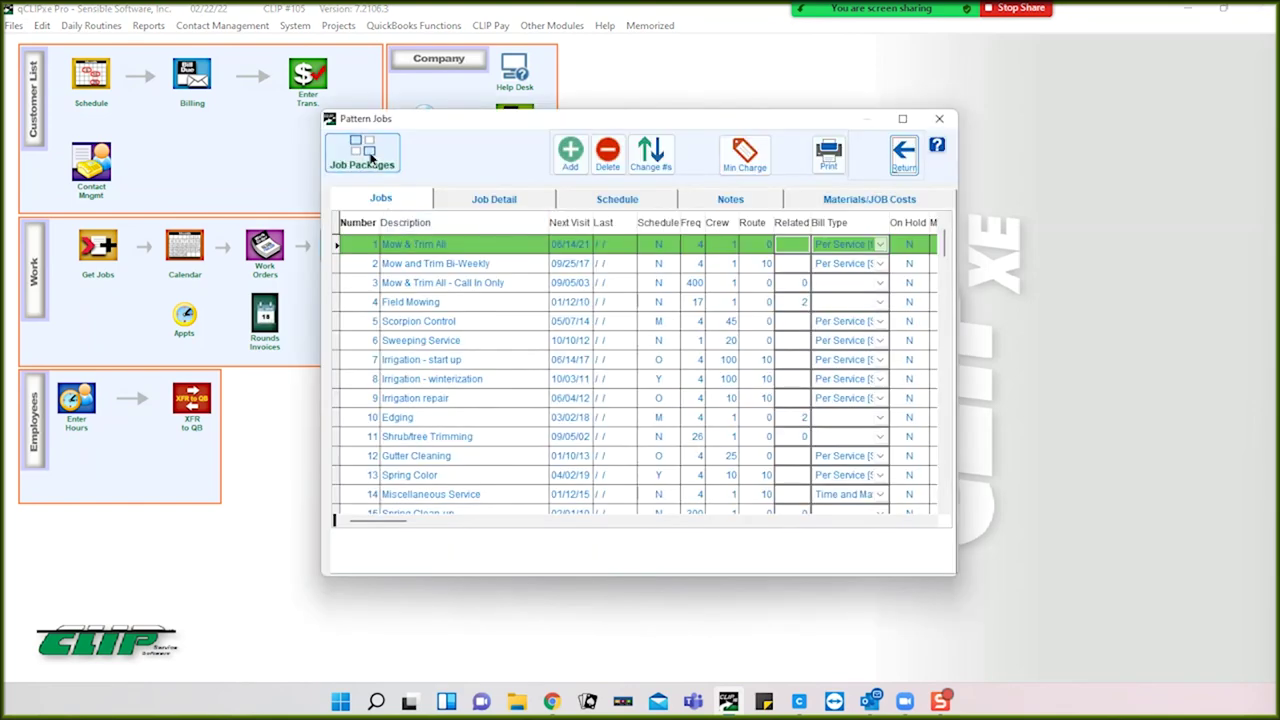
click(370, 158)
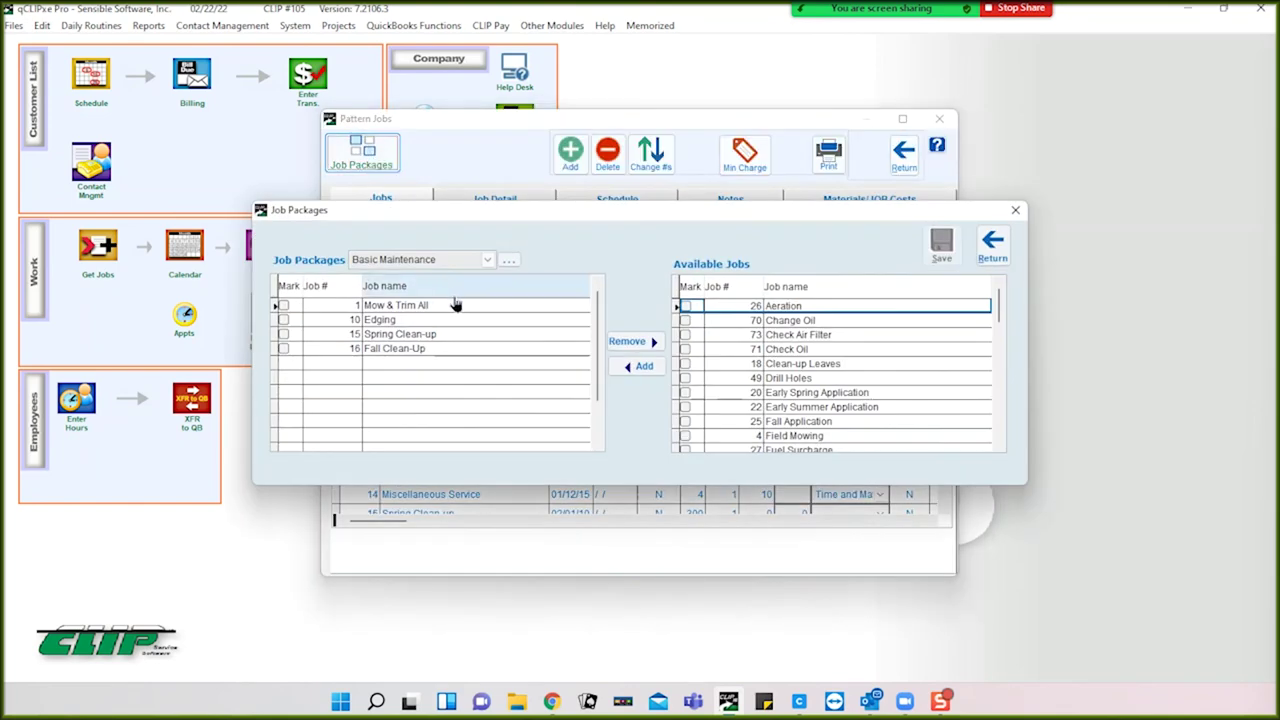
click(450, 290)
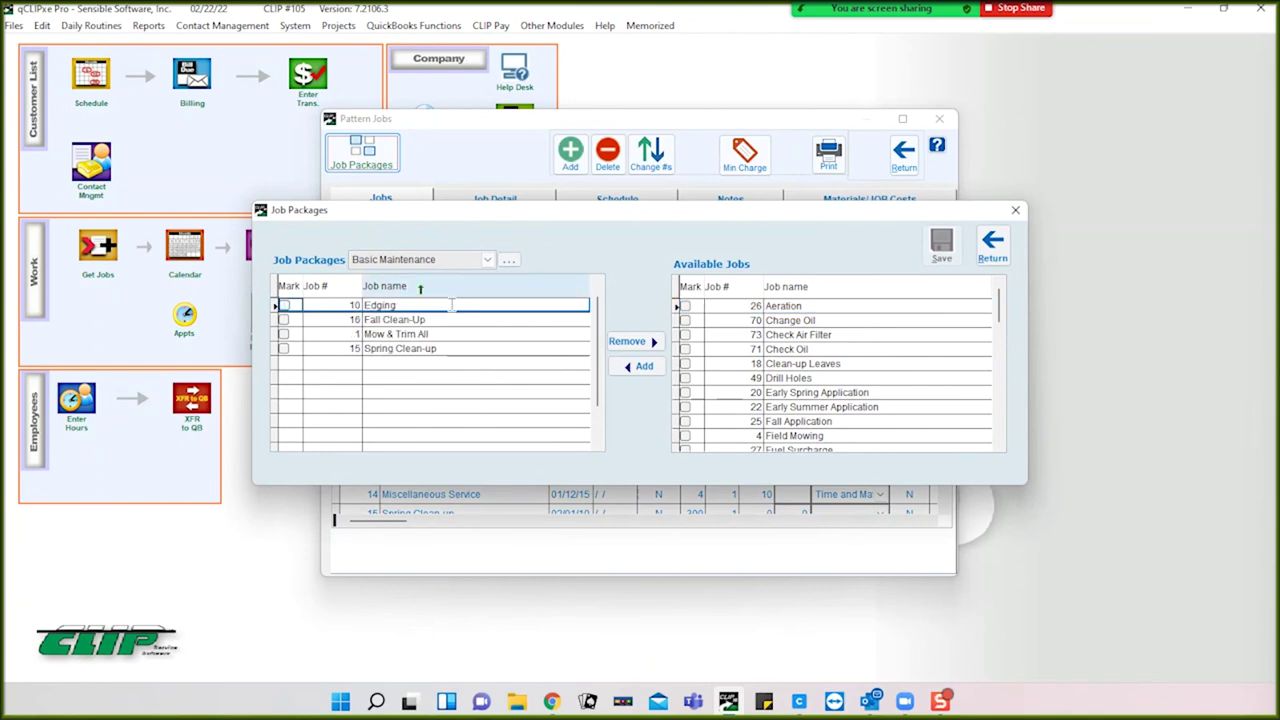
click(318, 287)
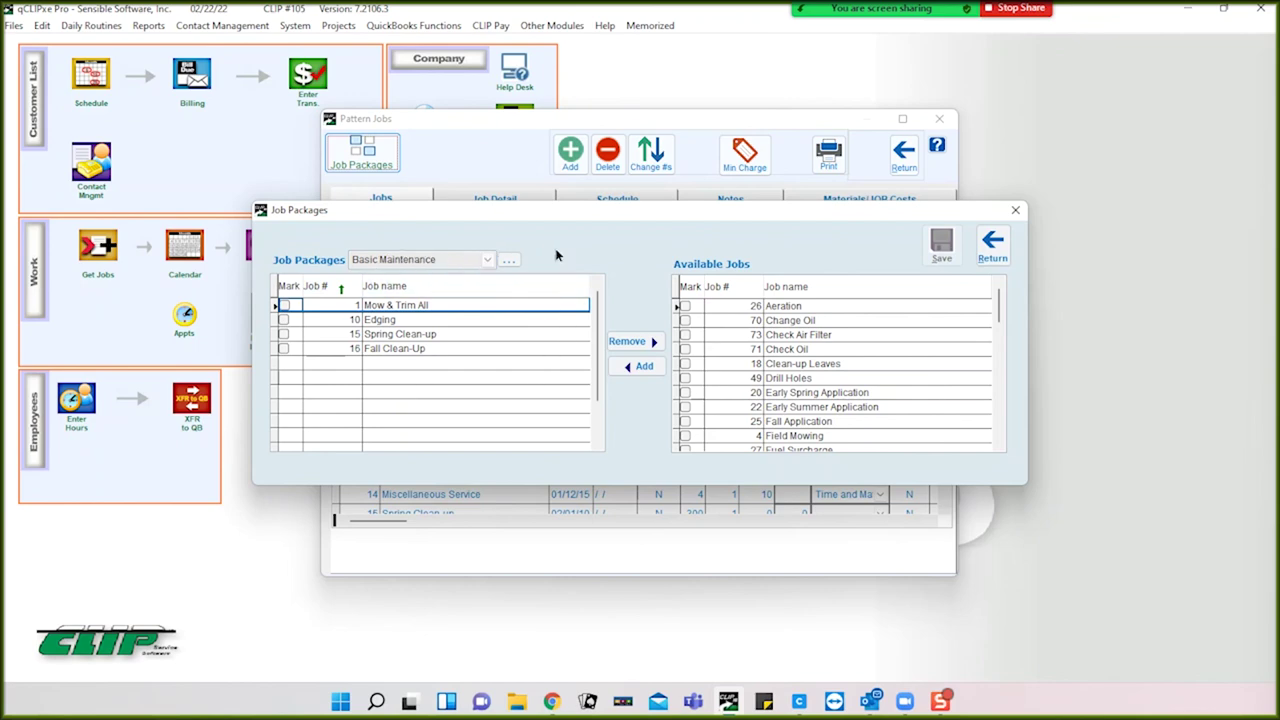
click(994, 248)
click(902, 151)
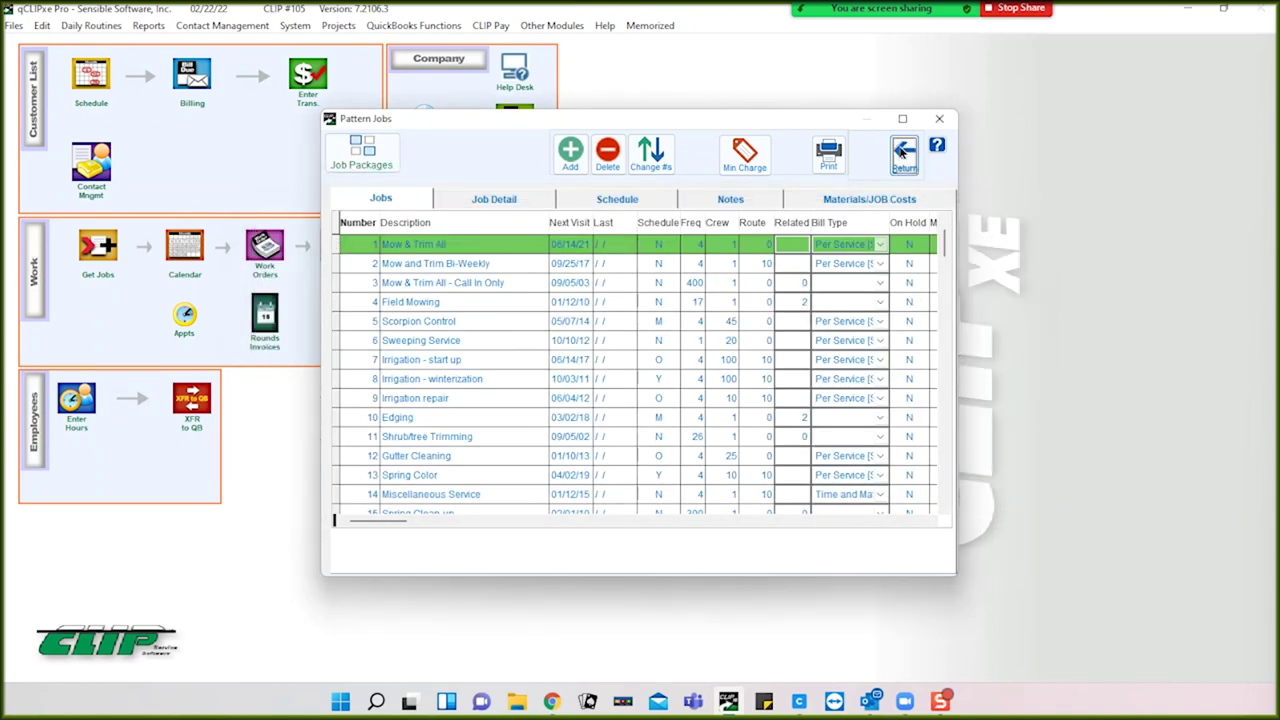